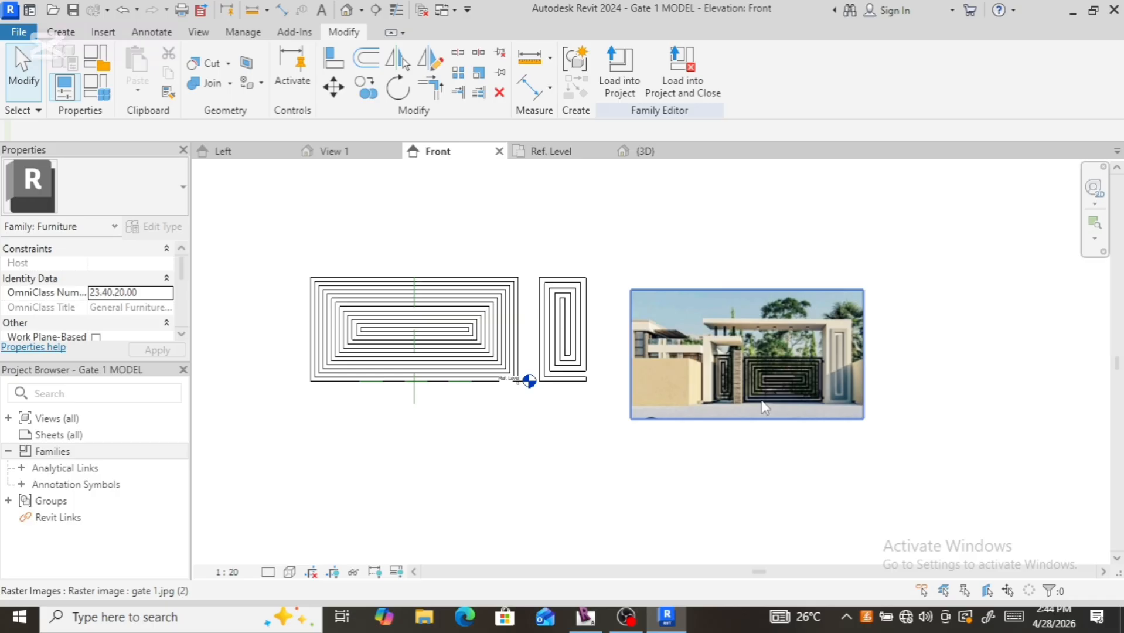
Step: Move the gate reference image up and farther to the right, clear of the modelled gate panels
click(756, 437)
scroll(721, 466, down, 3)
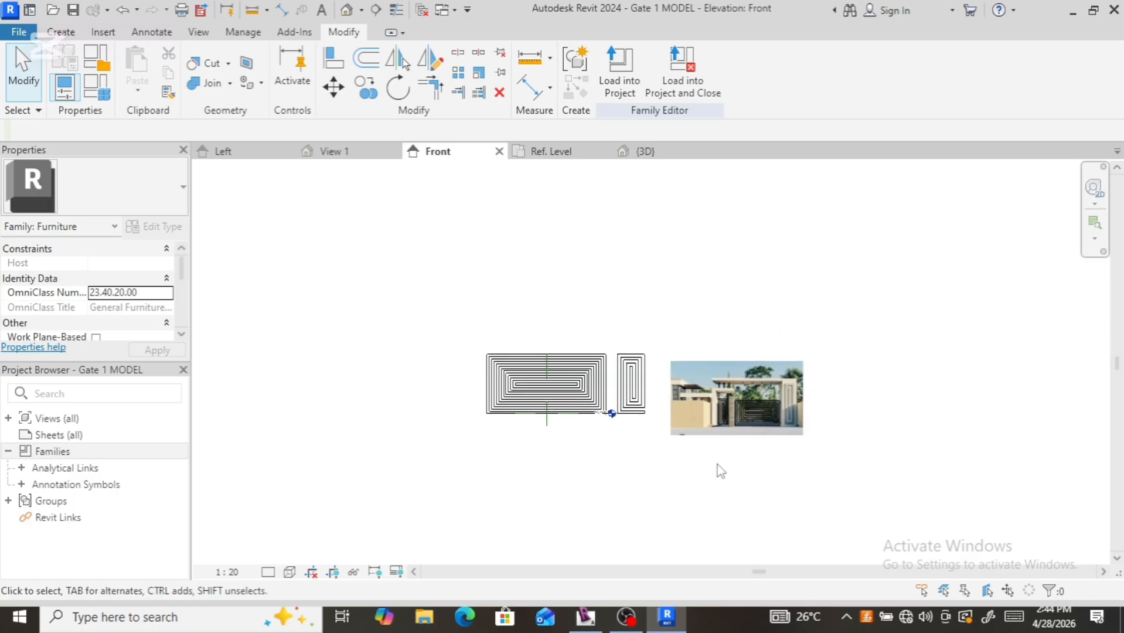
click(728, 437)
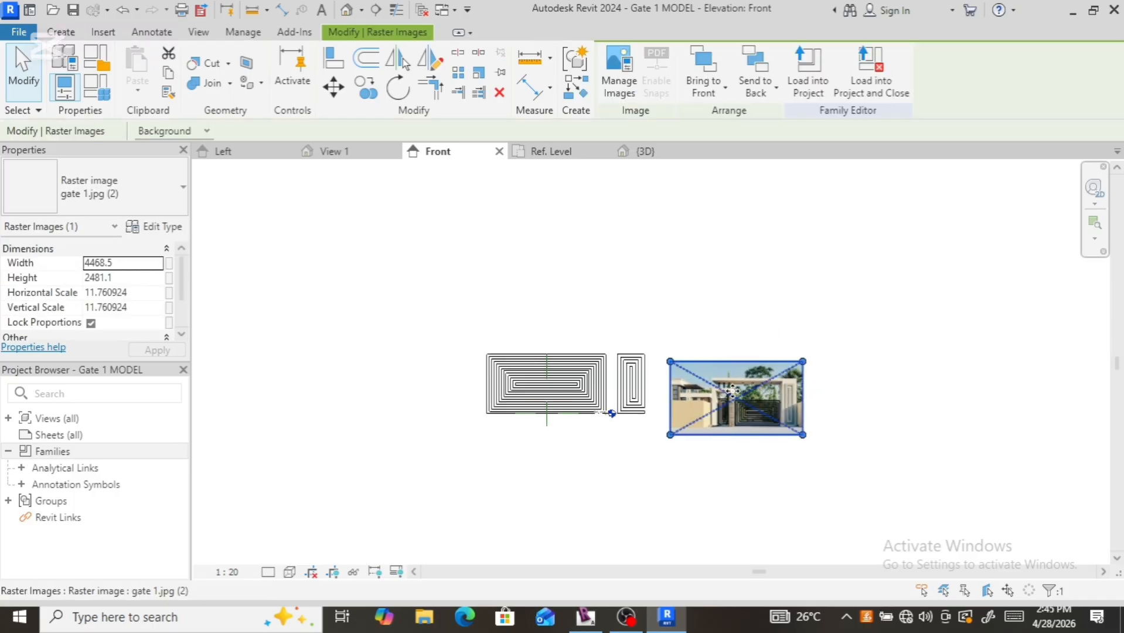
drag(740, 396, 1017, 141)
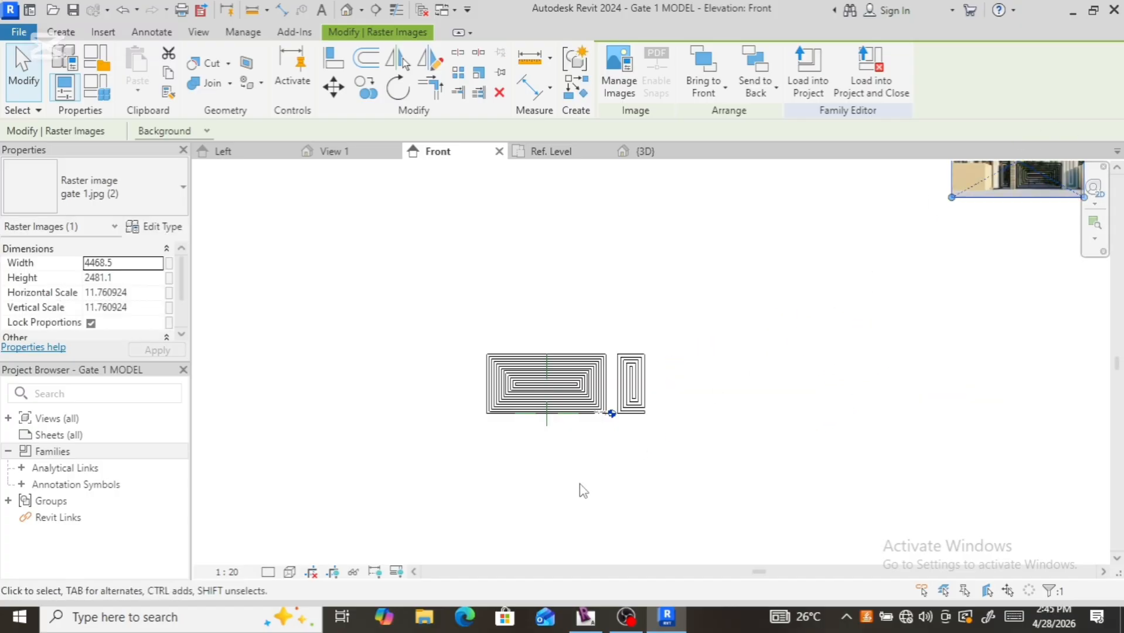
scroll(580, 484, down, 2)
scroll(812, 320, up, 5)
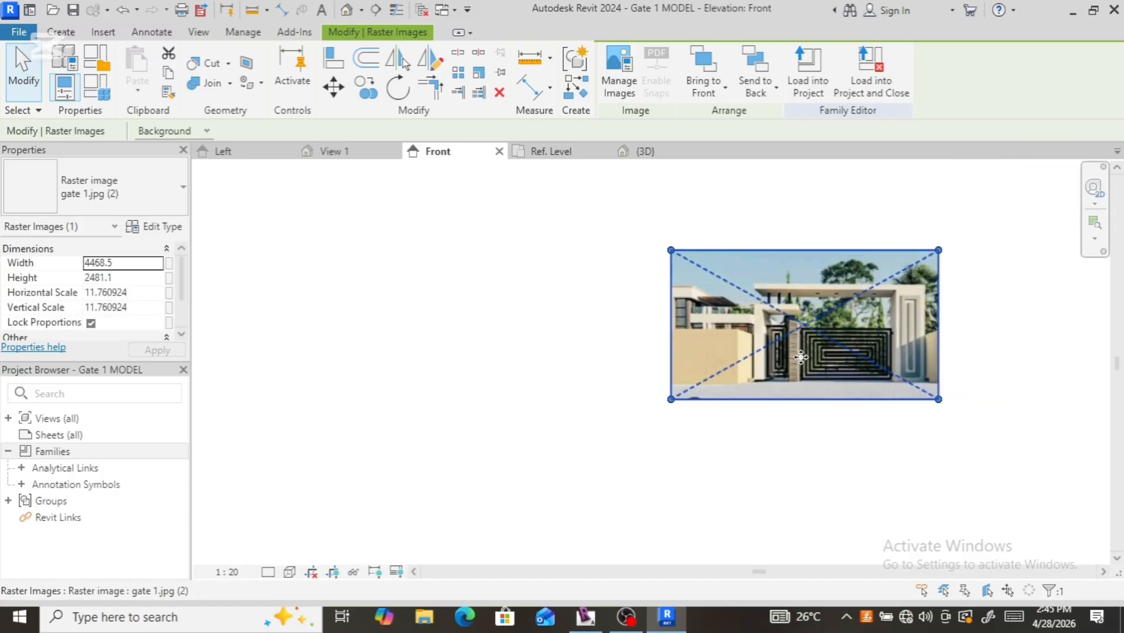
drag(810, 333, 792, 378)
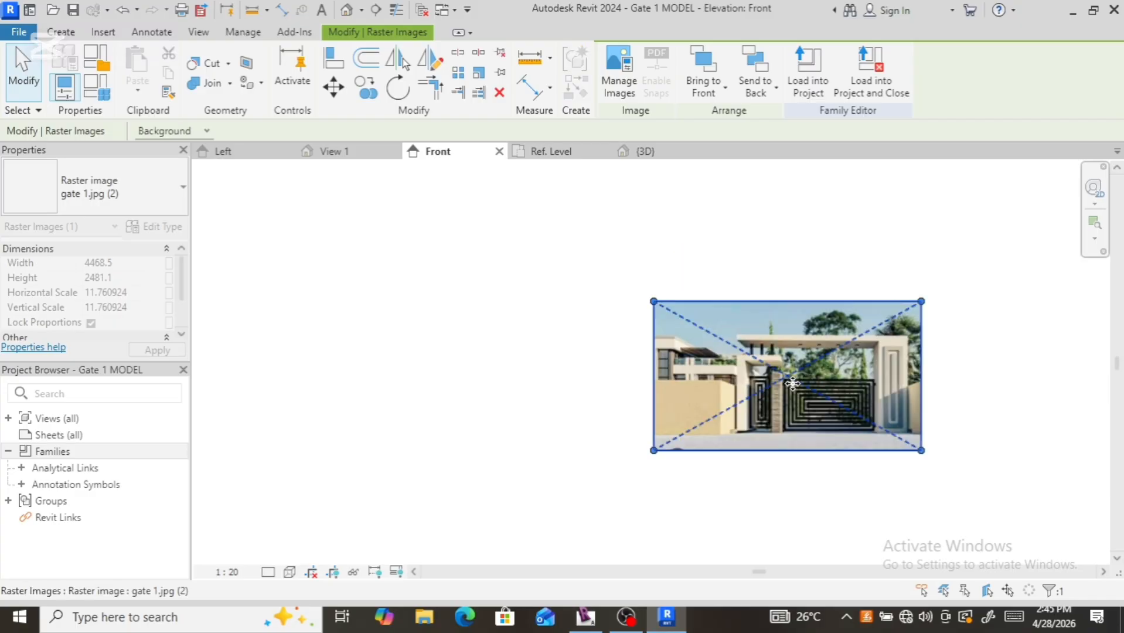
Step: Examine the gate surround in the reference image and compare it with the two modelled gate panels
scroll(793, 378, up, 4)
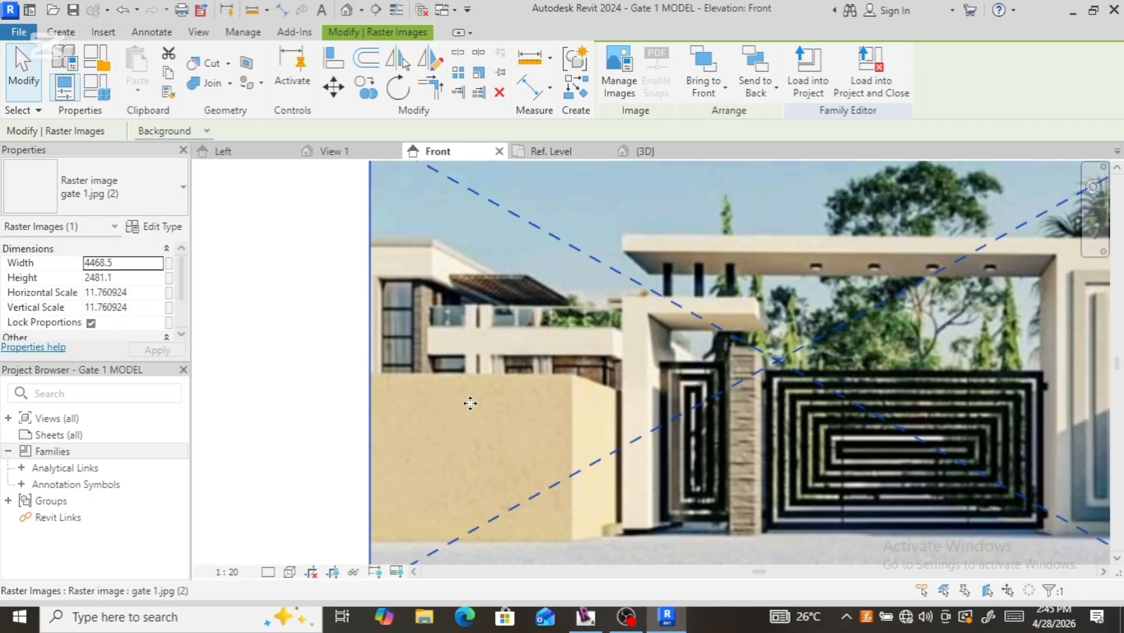
scroll(409, 499, down, 3)
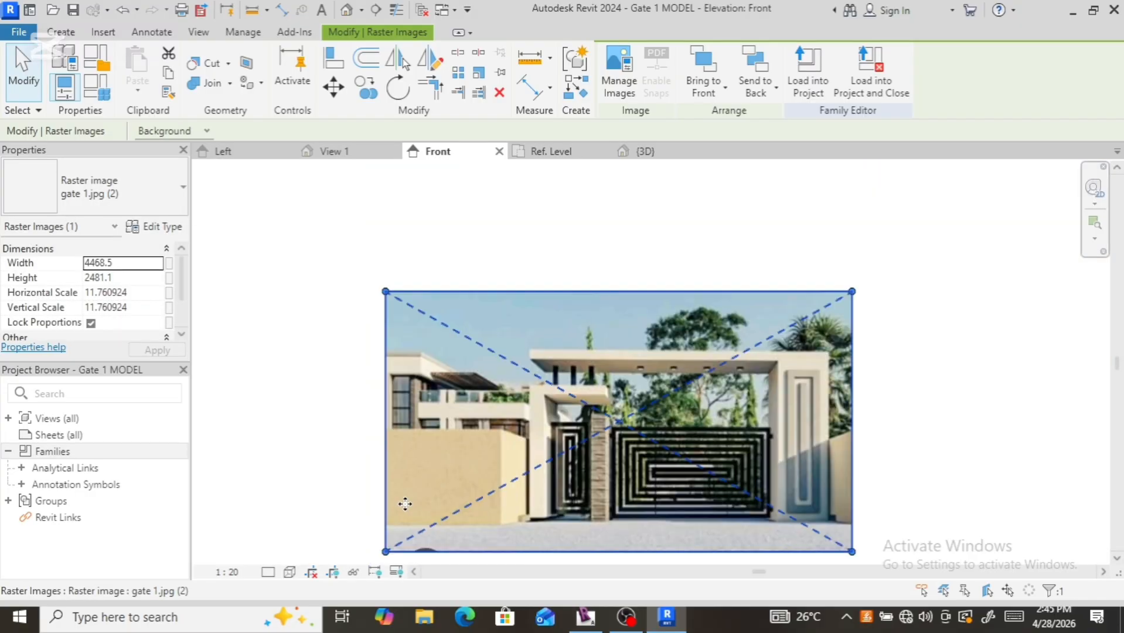
click(891, 478)
scroll(702, 479, up, 2)
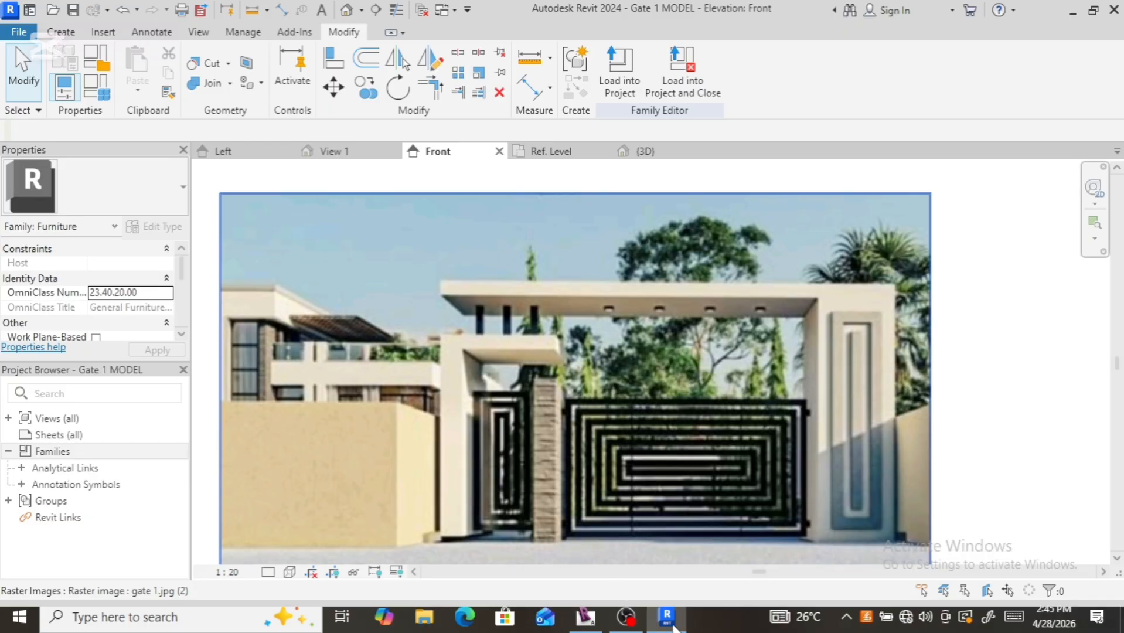
scroll(804, 435, down, 4)
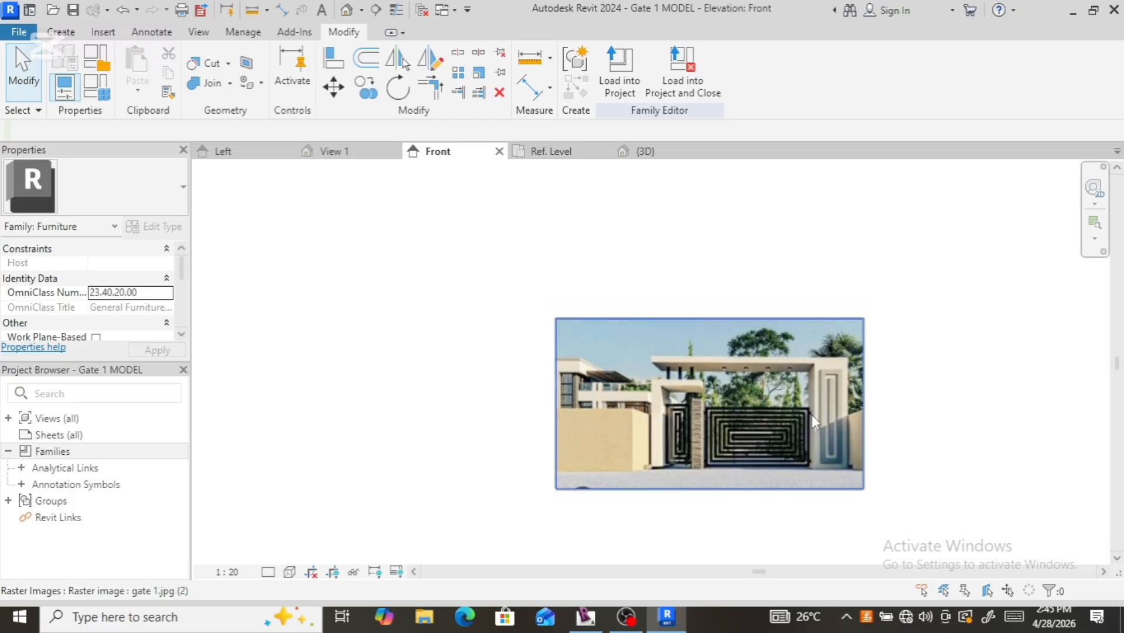
scroll(811, 427, down, 2)
scroll(768, 469, up, 3)
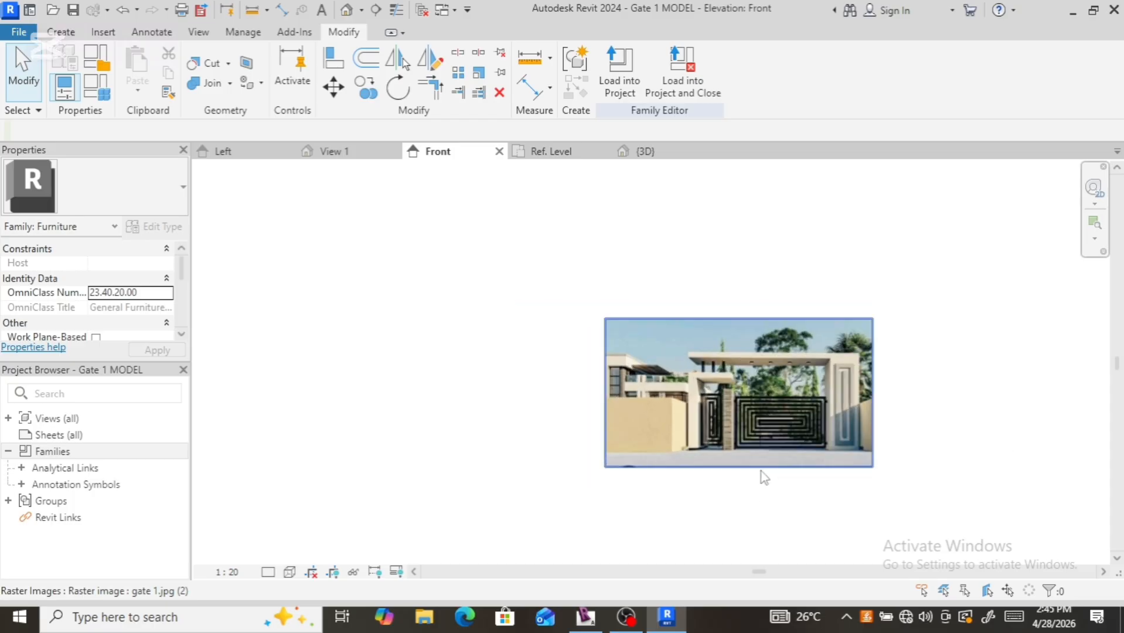
scroll(764, 468, down, 4)
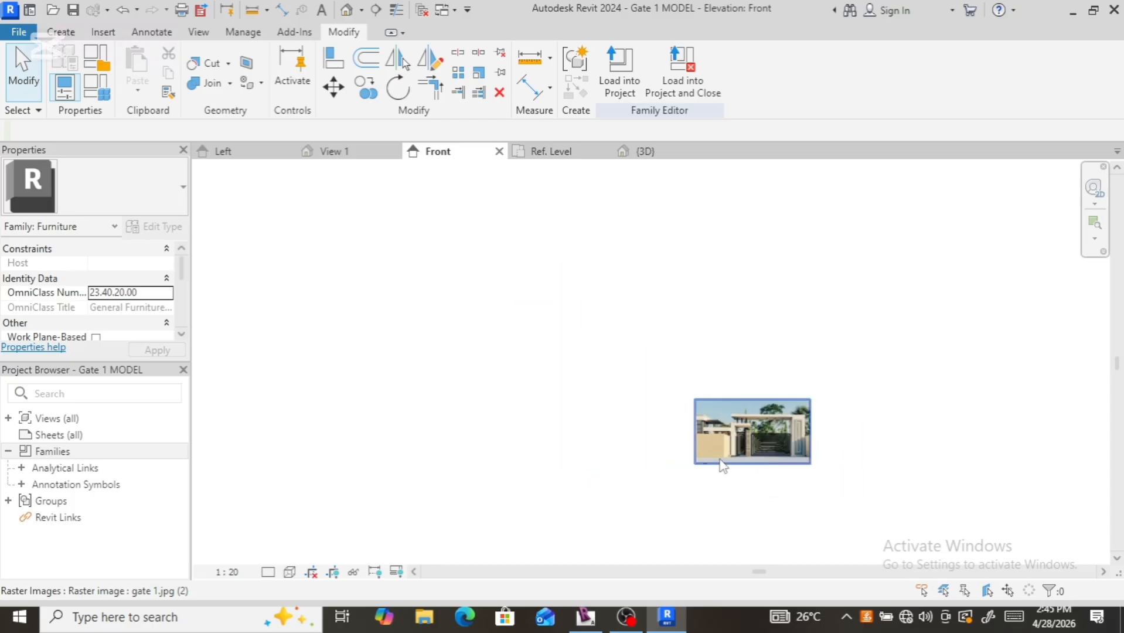
scroll(687, 383, down, 3)
scroll(691, 378, down, 2)
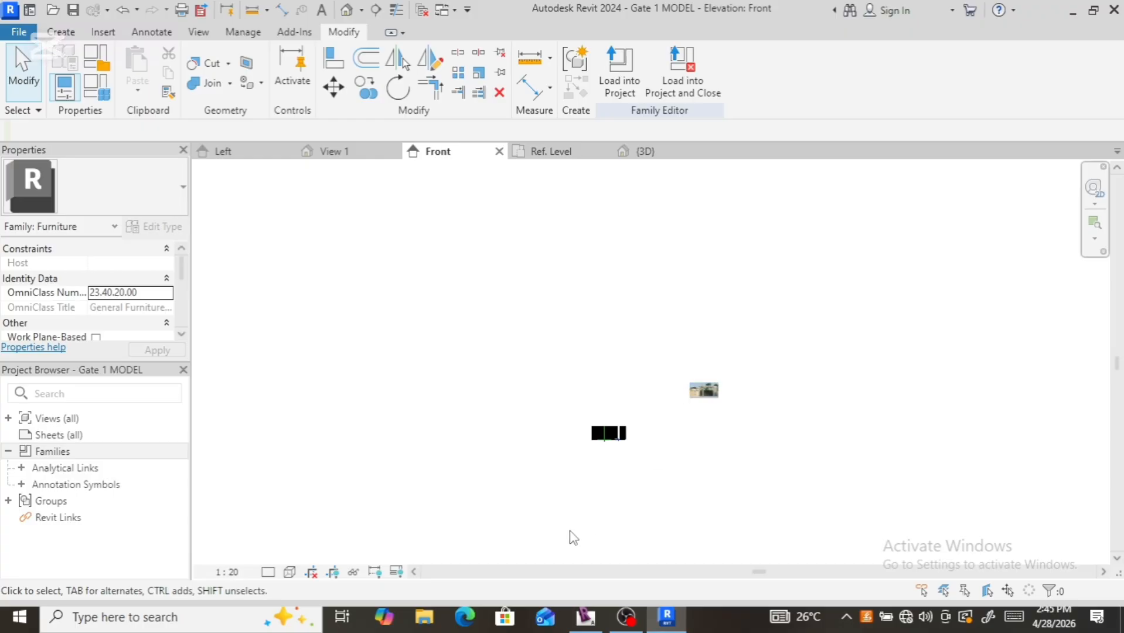
scroll(606, 459, up, 5)
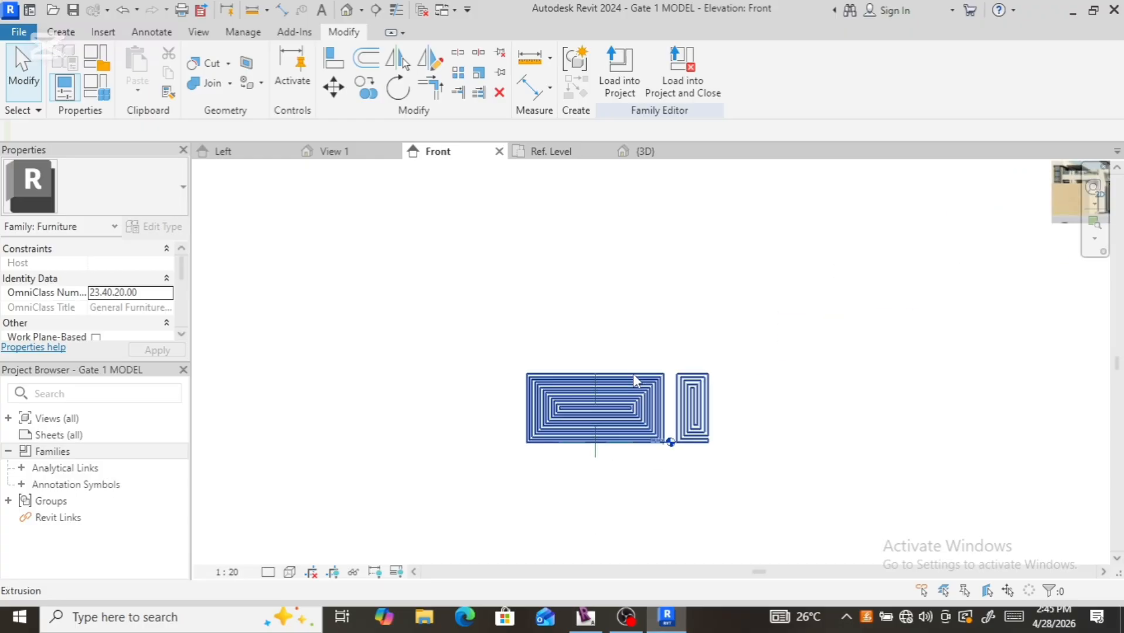
scroll(633, 376, down, 2)
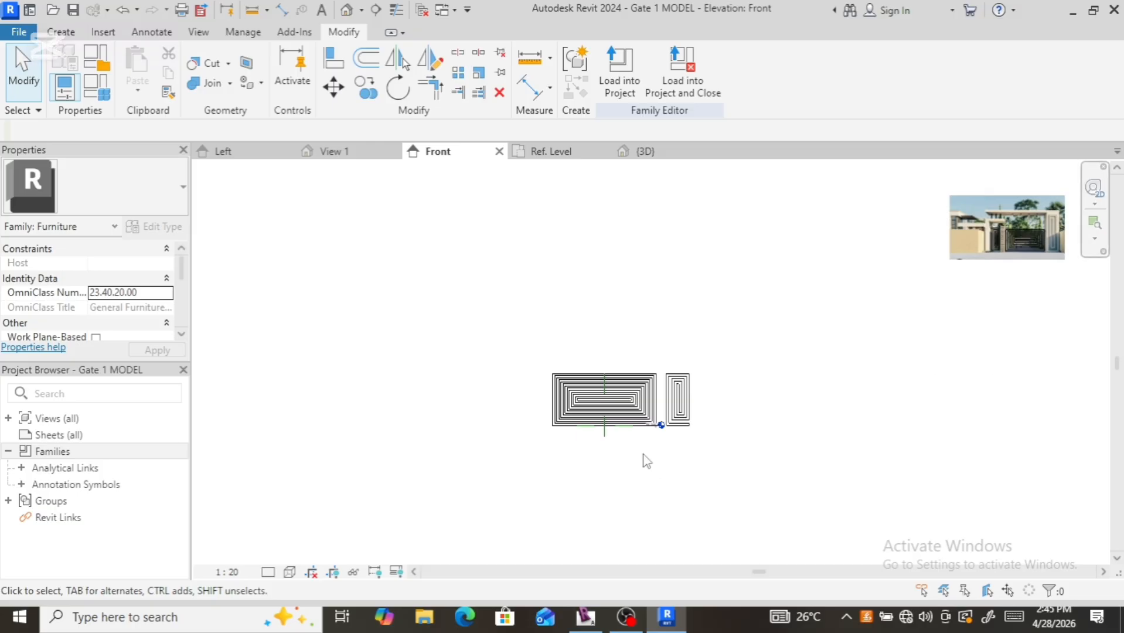
Step: Start an extrusion and sketch a rectangle about 1600 wide and 5500 high, leftward and upward from the large panel's lower-left corner
click(61, 32)
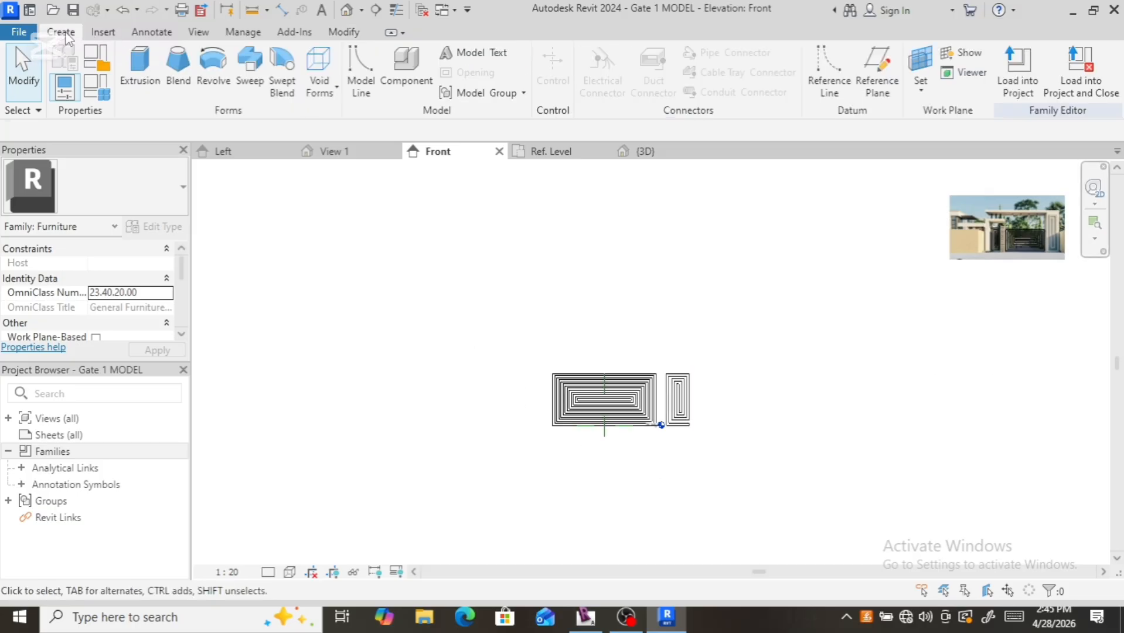
click(141, 67)
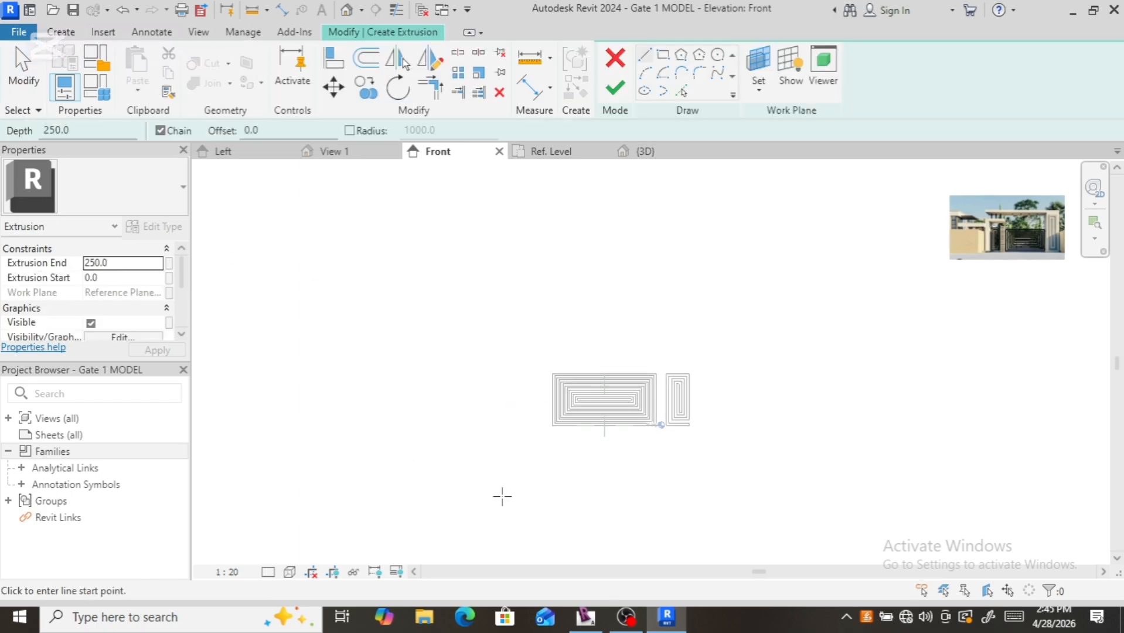
scroll(543, 477, up, 5)
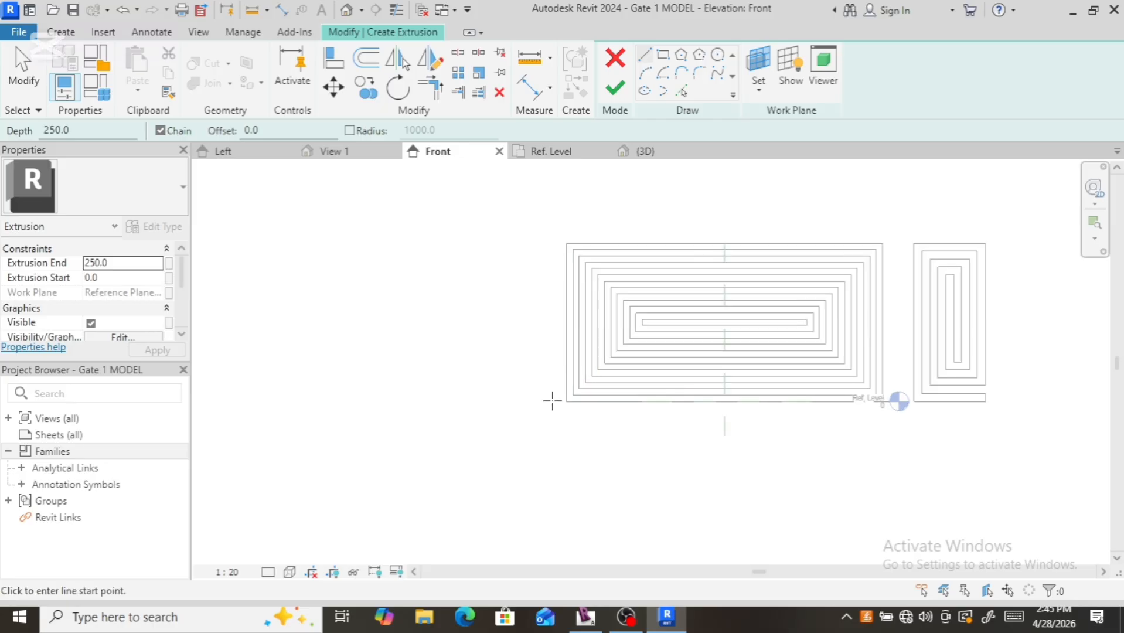
click(664, 55)
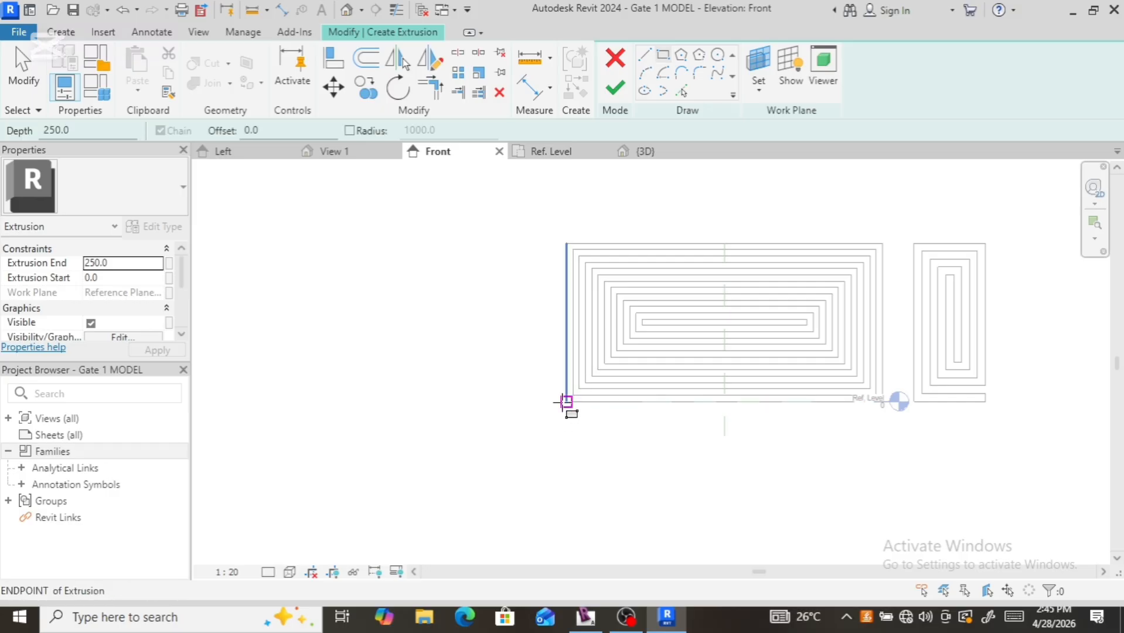
click(565, 402)
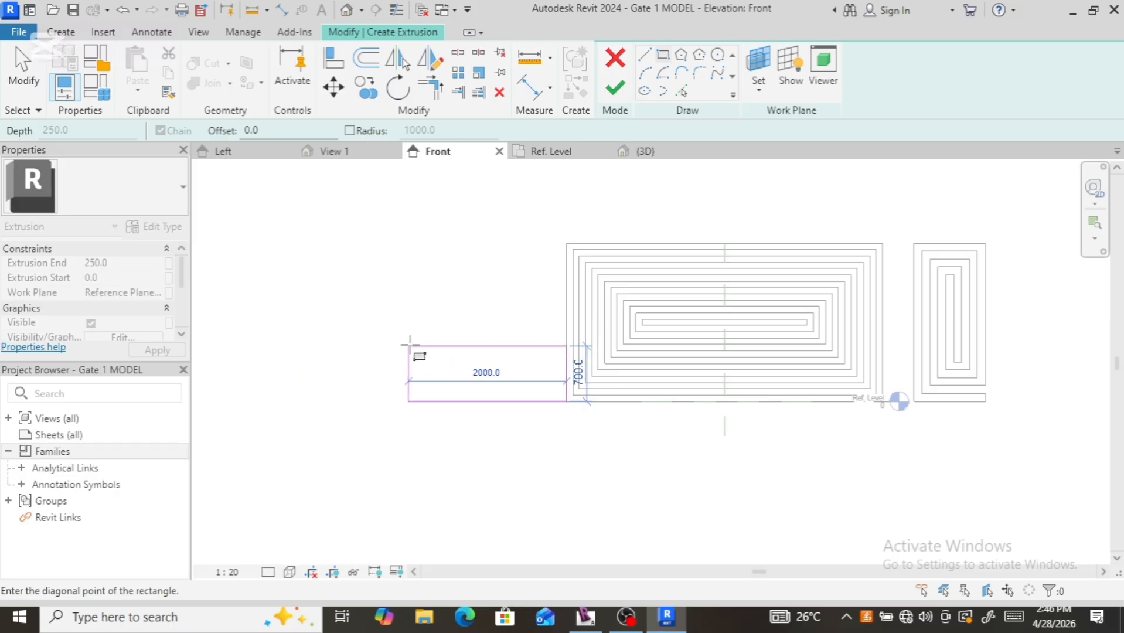
scroll(410, 345, down, 5)
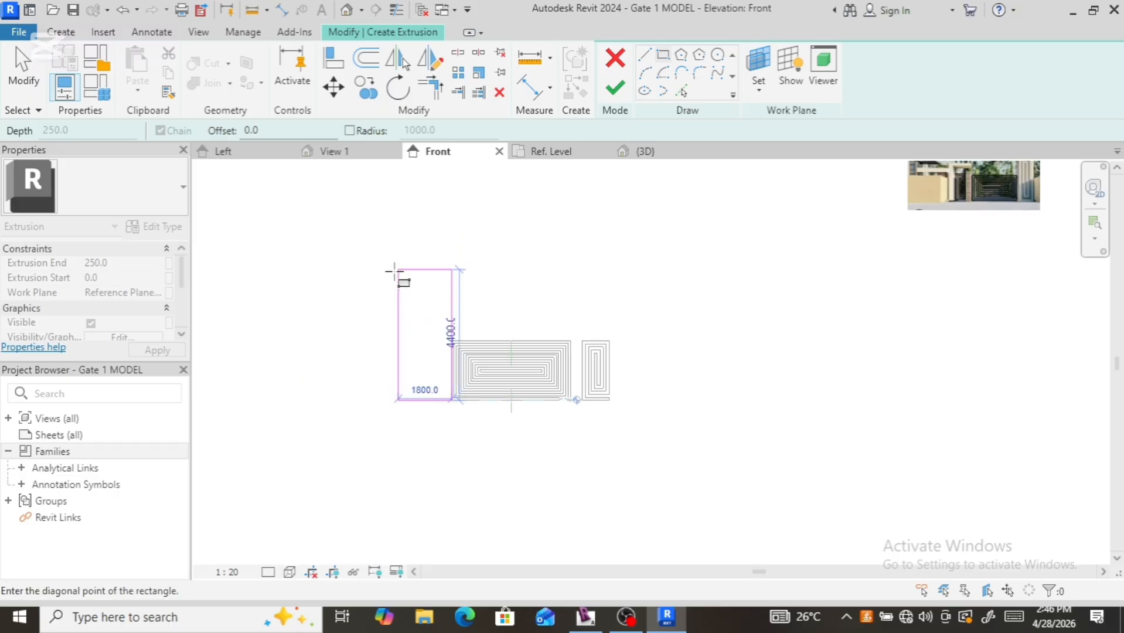
click(404, 237)
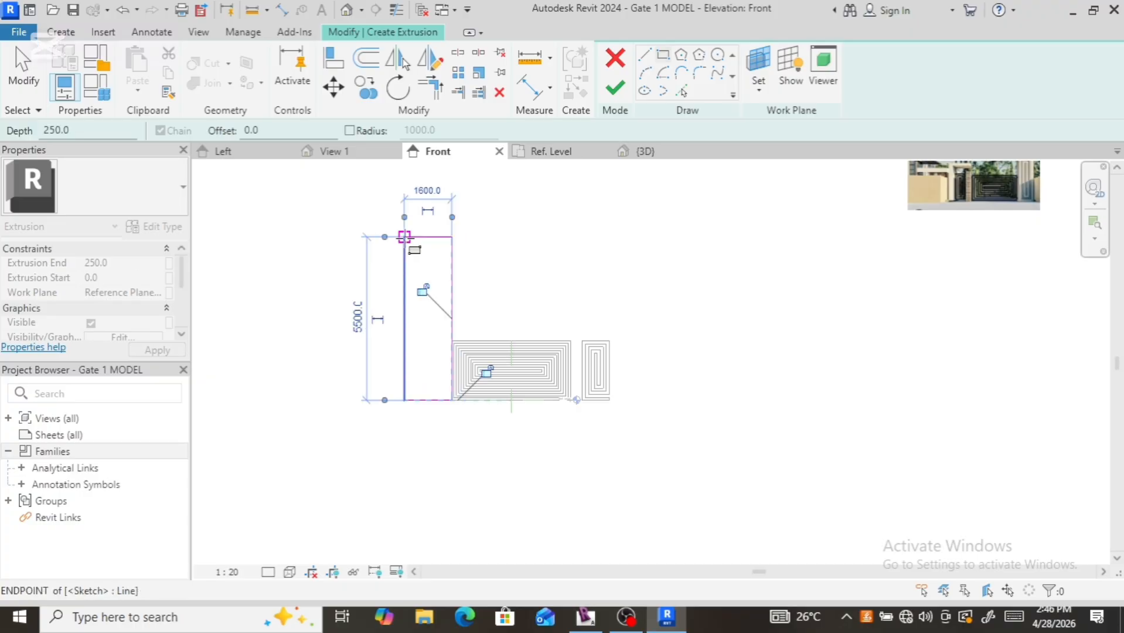
scroll(386, 275, up, 1)
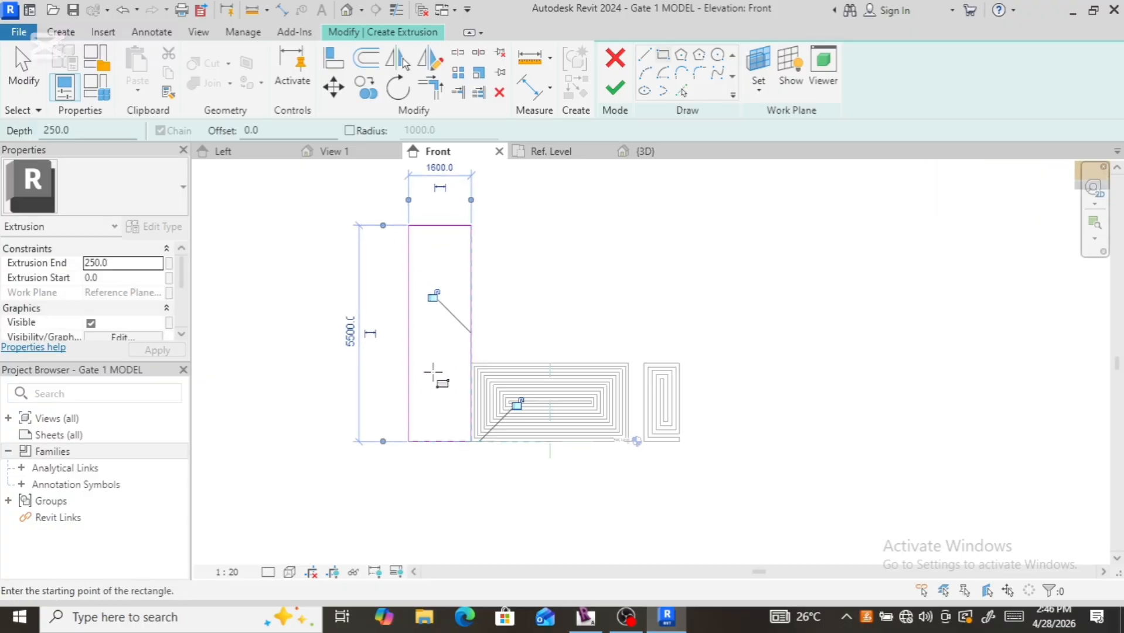
right_click(531, 225)
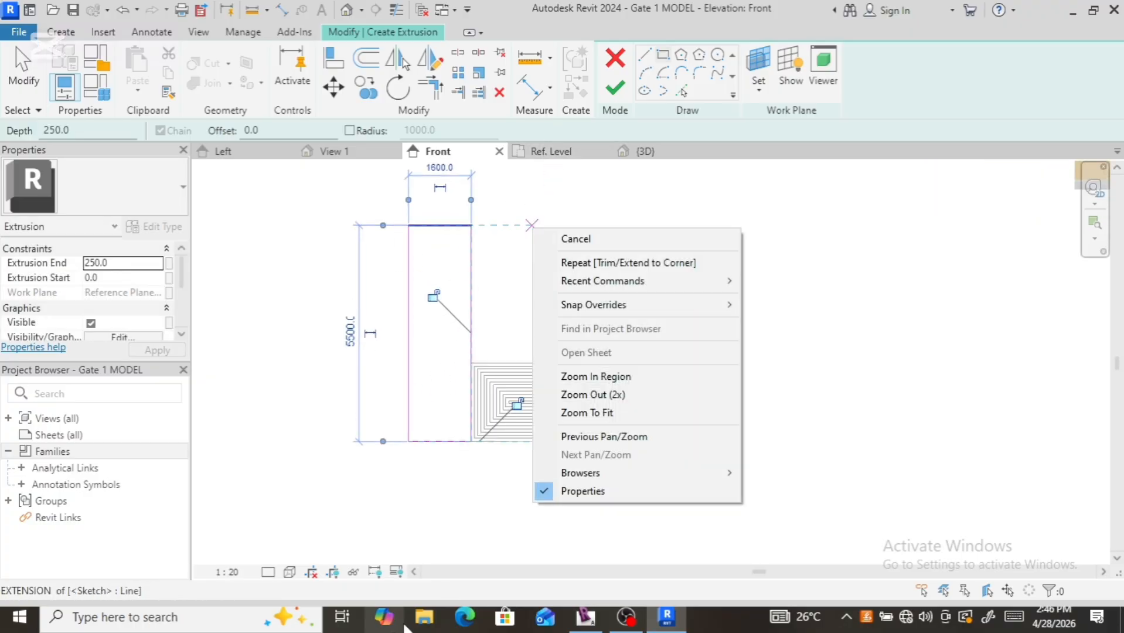
click(581, 240)
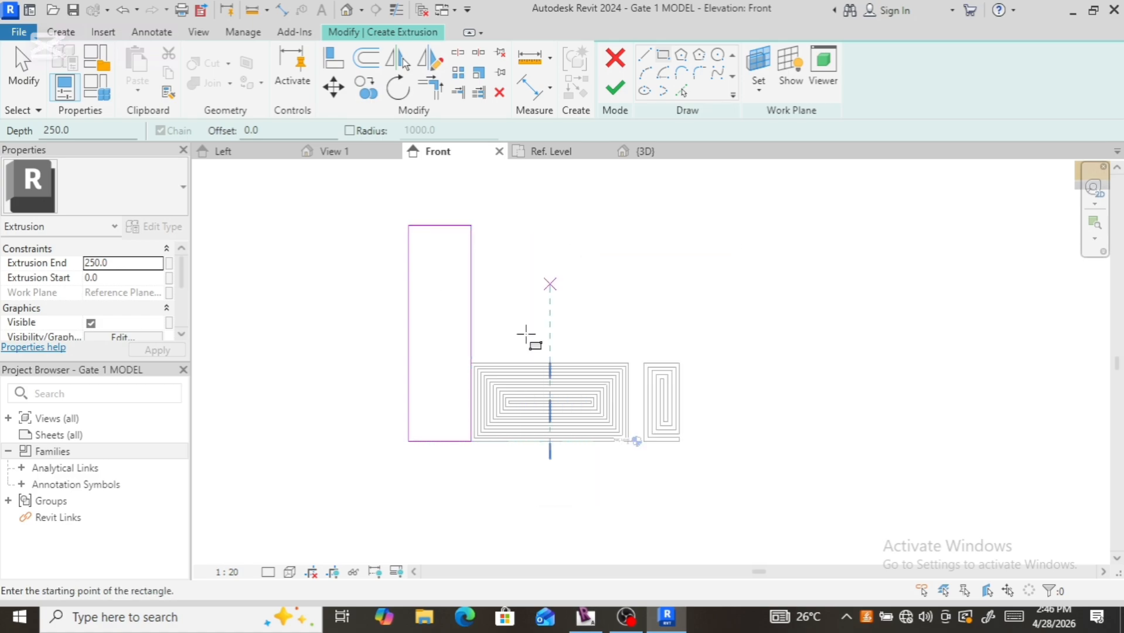
right_click(534, 263)
click(574, 273)
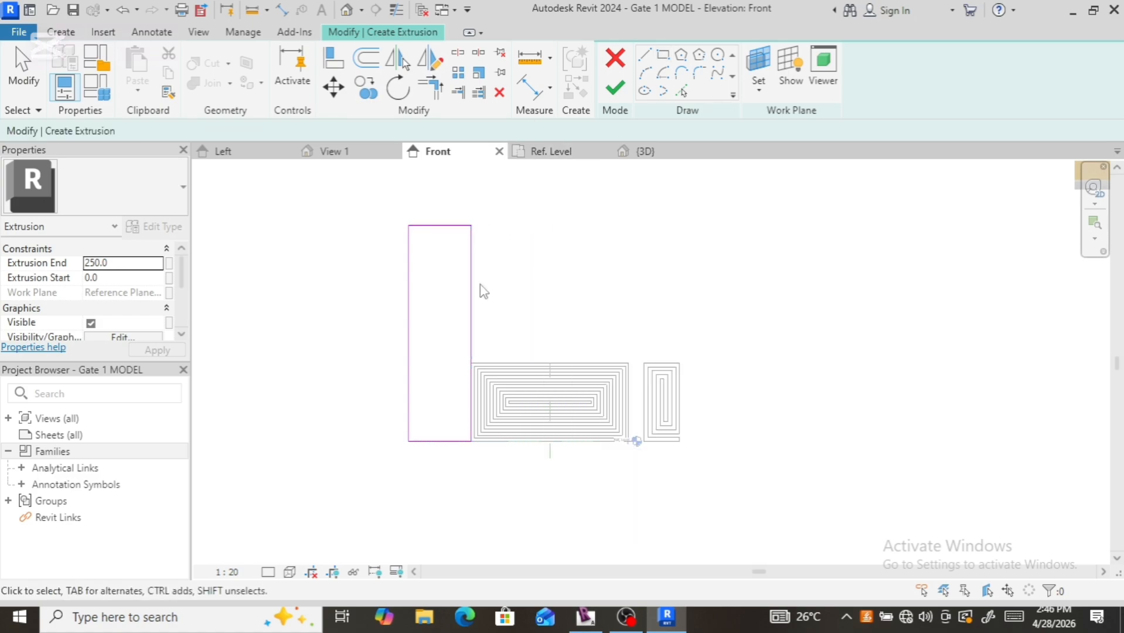
Step: Shorten the rectangle's gate-side line to about 4100 and extend its top line over both panels to about 7200
click(471, 296)
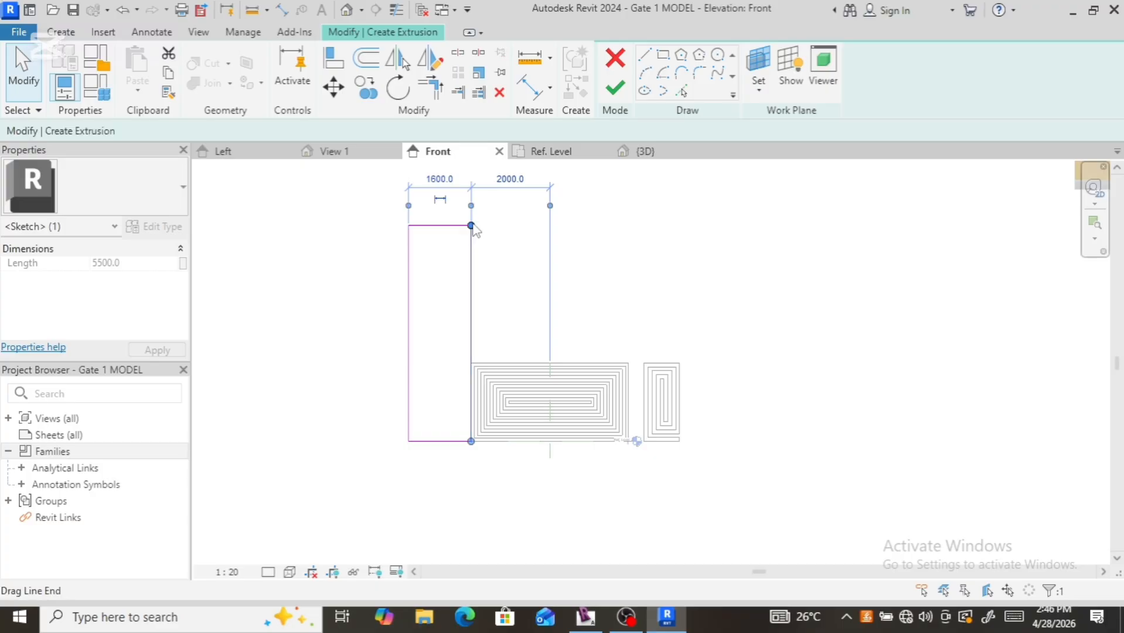
mouse_move(471, 226)
mouse_down()
mouse_move(473, 280)
mouse_move(494, 258)
mouse_up()
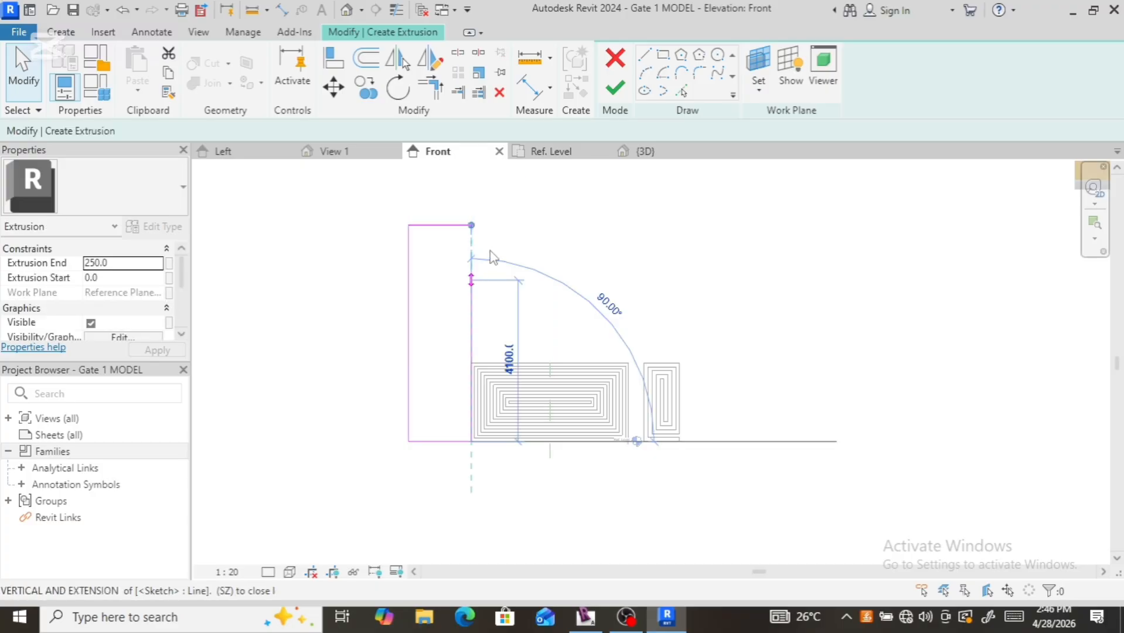
click(521, 204)
click(457, 226)
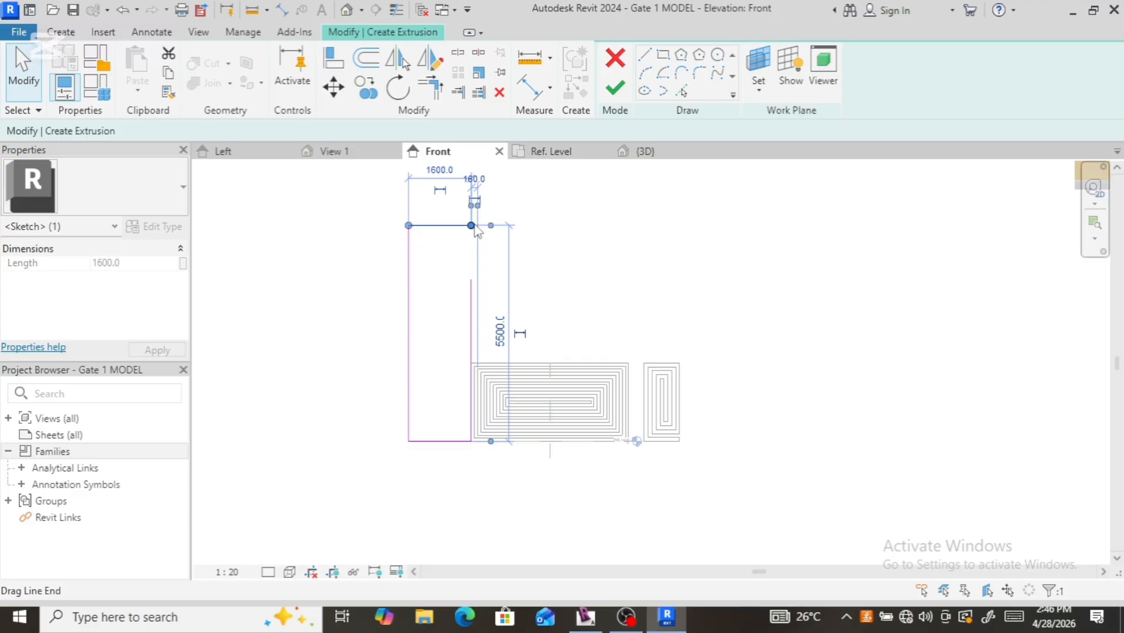
mouse_move(471, 225)
mouse_down()
mouse_move(515, 233)
mouse_move(592, 199)
mouse_move(613, 237)
mouse_move(691, 224)
mouse_up()
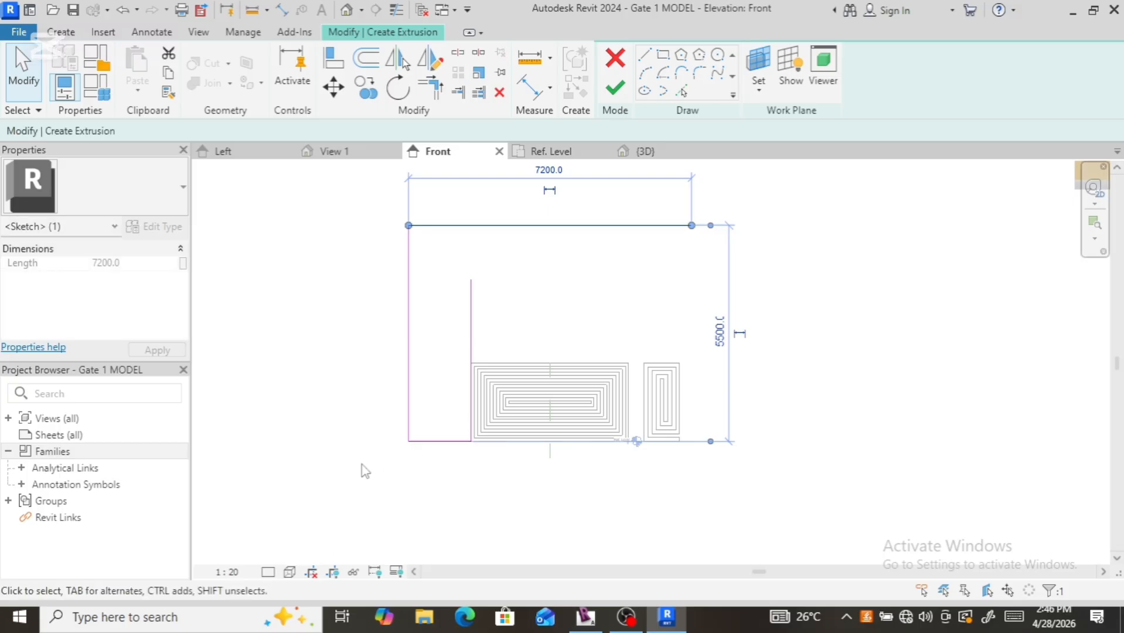
Step: Close the surround profile with a beam underside line about 5600 long from the pillar's inner line and an end line about 1400 high
scroll(364, 458, down, 3)
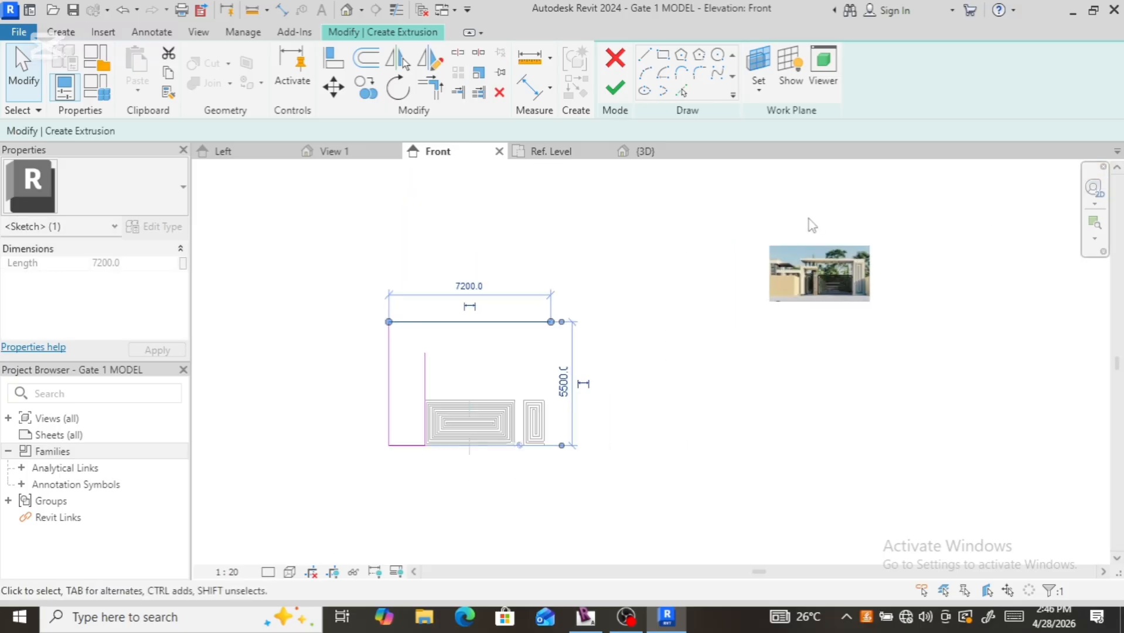
scroll(818, 253, up, 2)
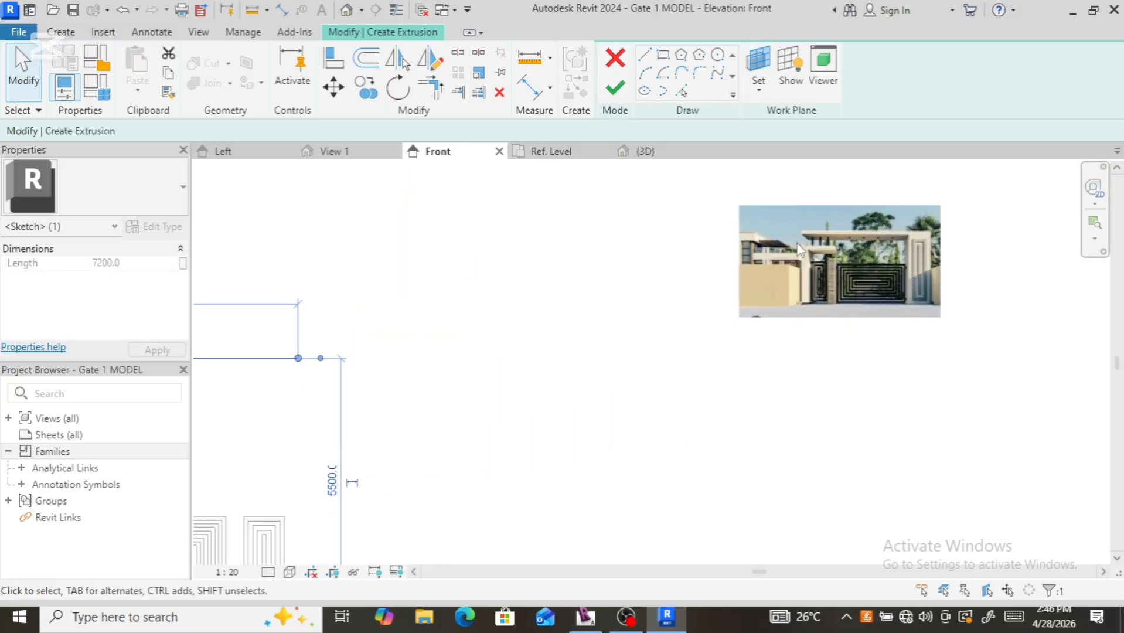
scroll(806, 240, up, 4)
scroll(796, 266, down, 5)
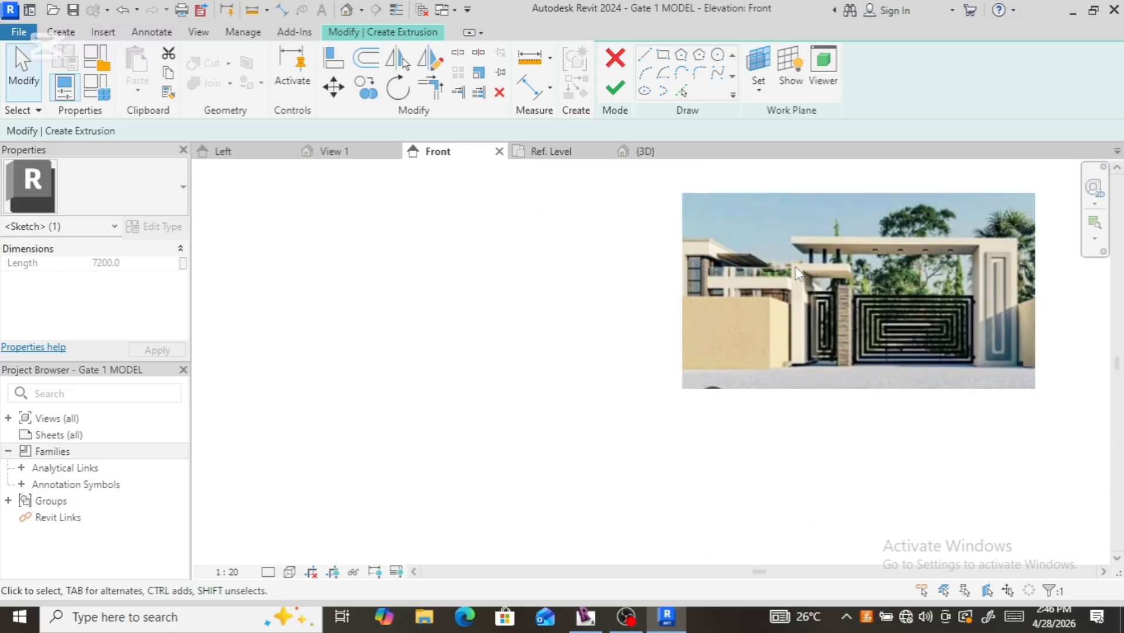
scroll(519, 364, up, 1)
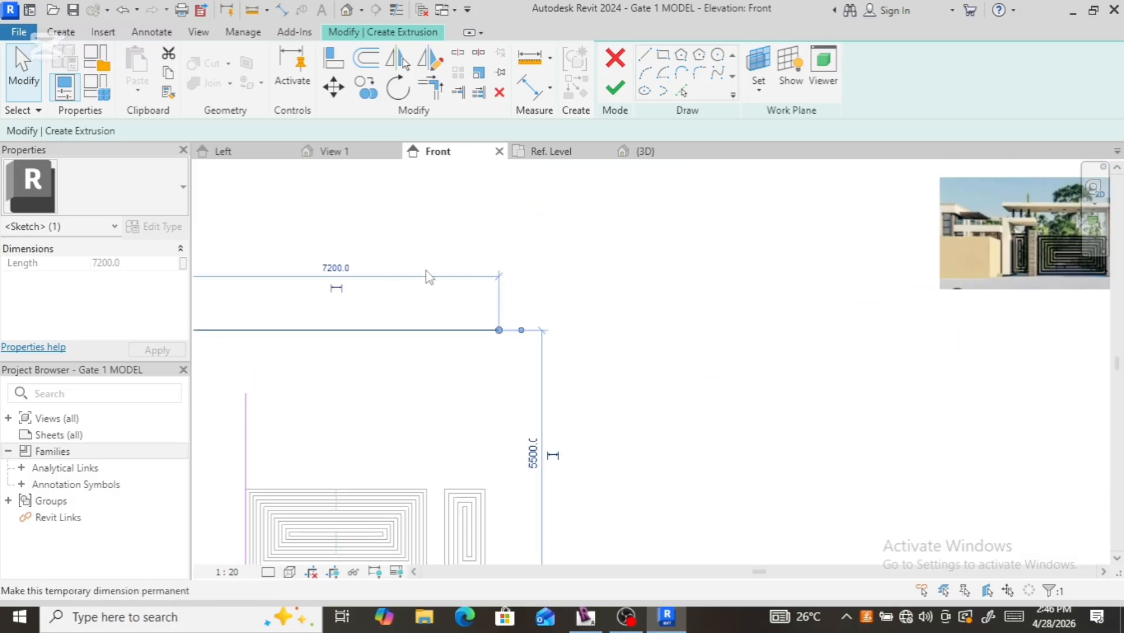
click(644, 54)
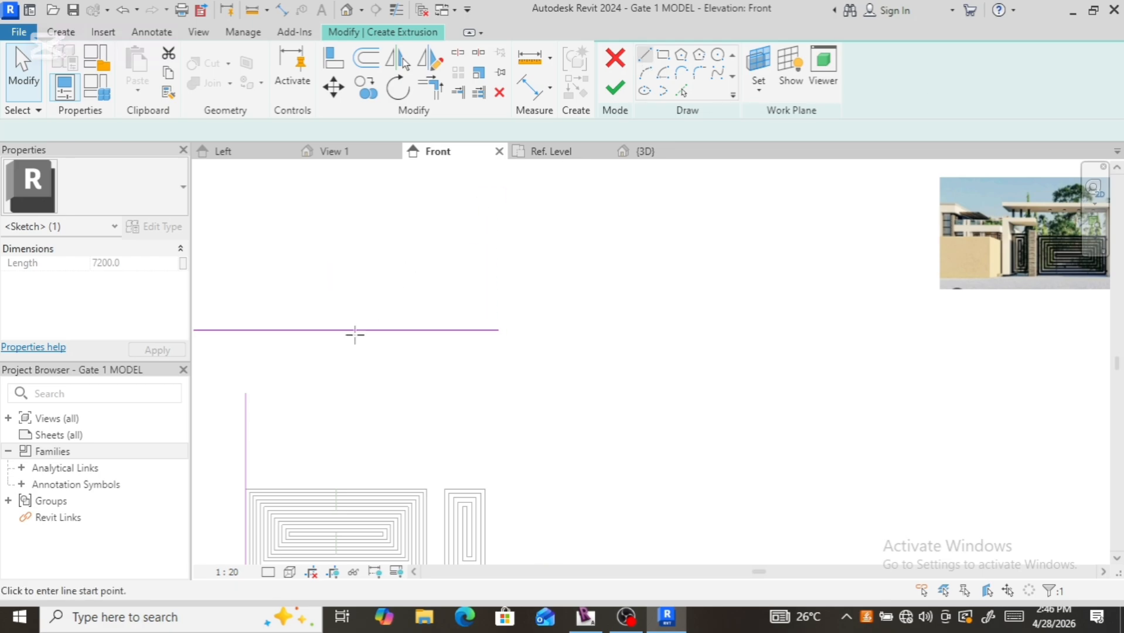
click(245, 395)
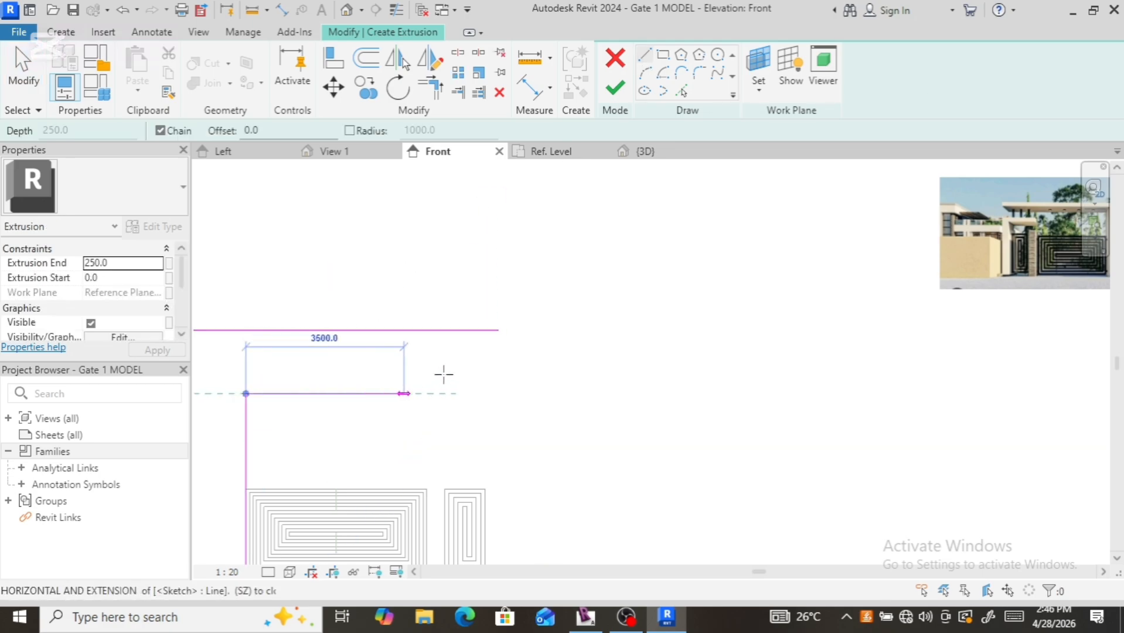
click(499, 393)
click(498, 393)
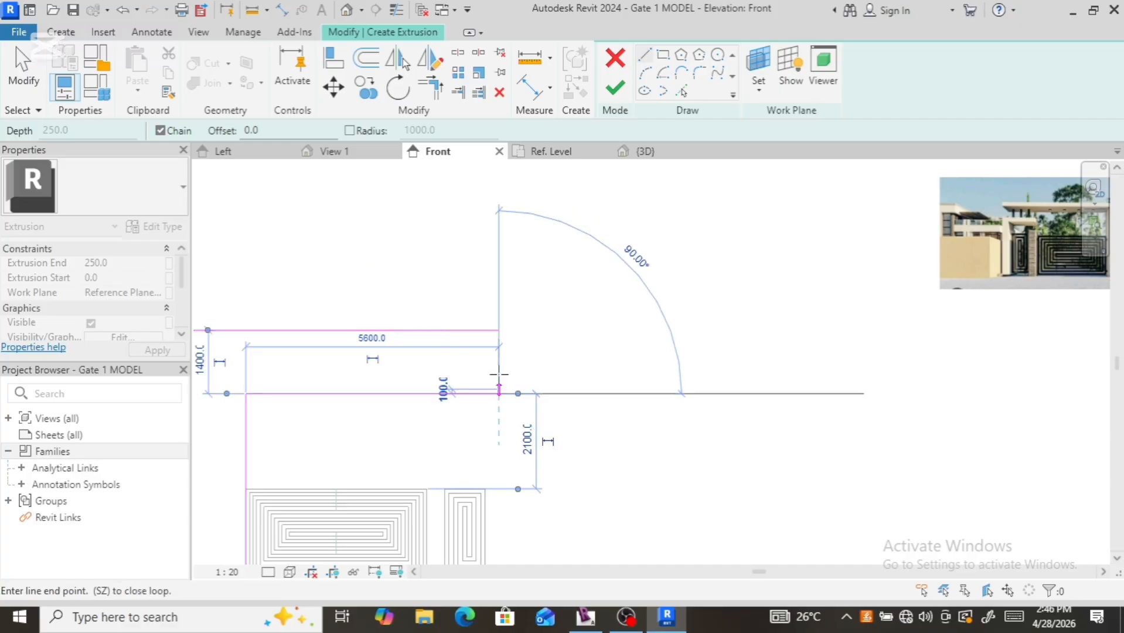
click(498, 330)
scroll(521, 367, down, 5)
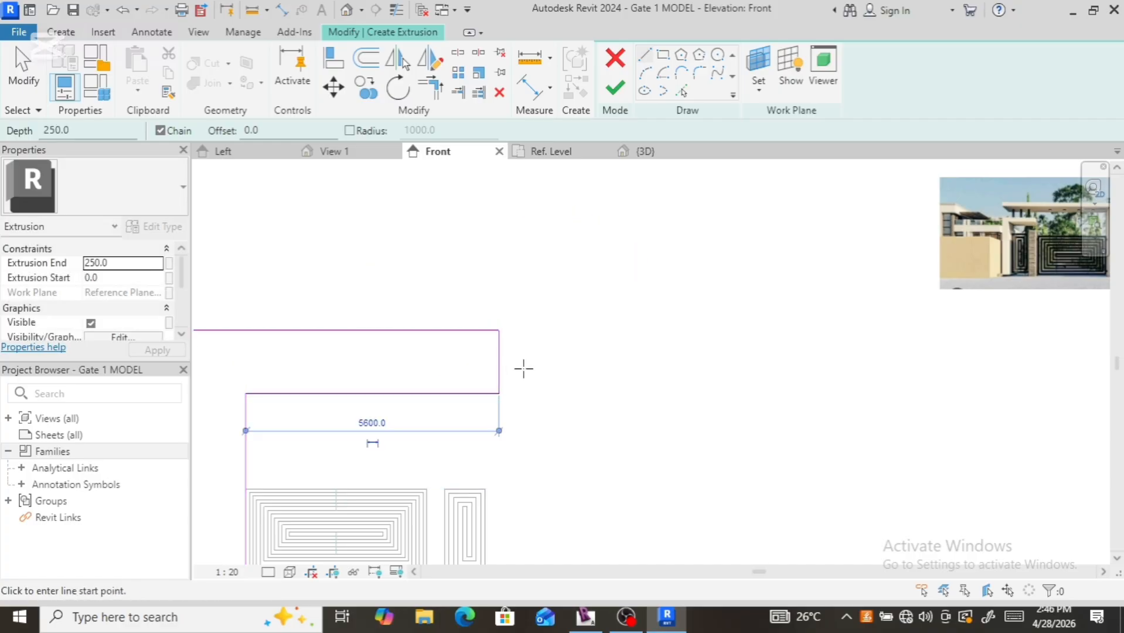
scroll(468, 403, up, 2)
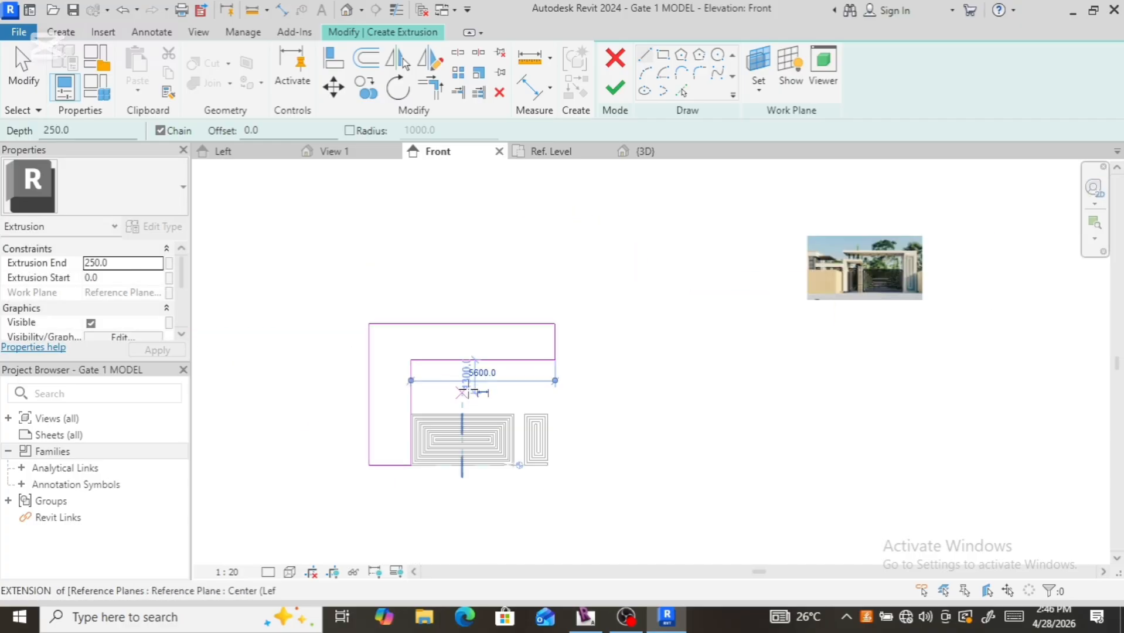
right_click(437, 224)
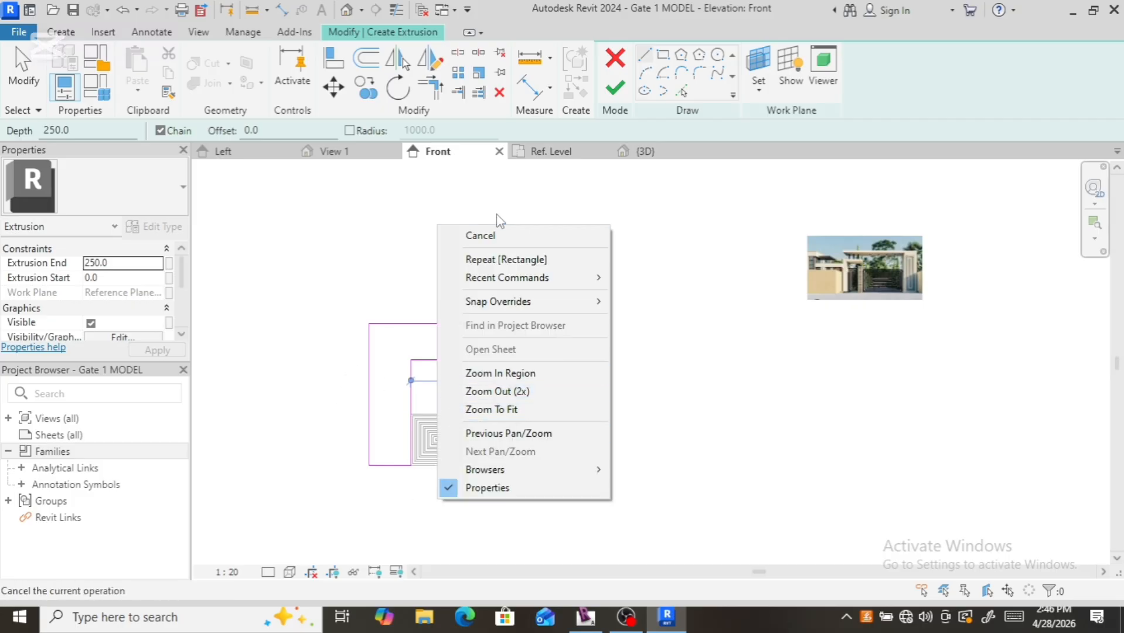
click(496, 234)
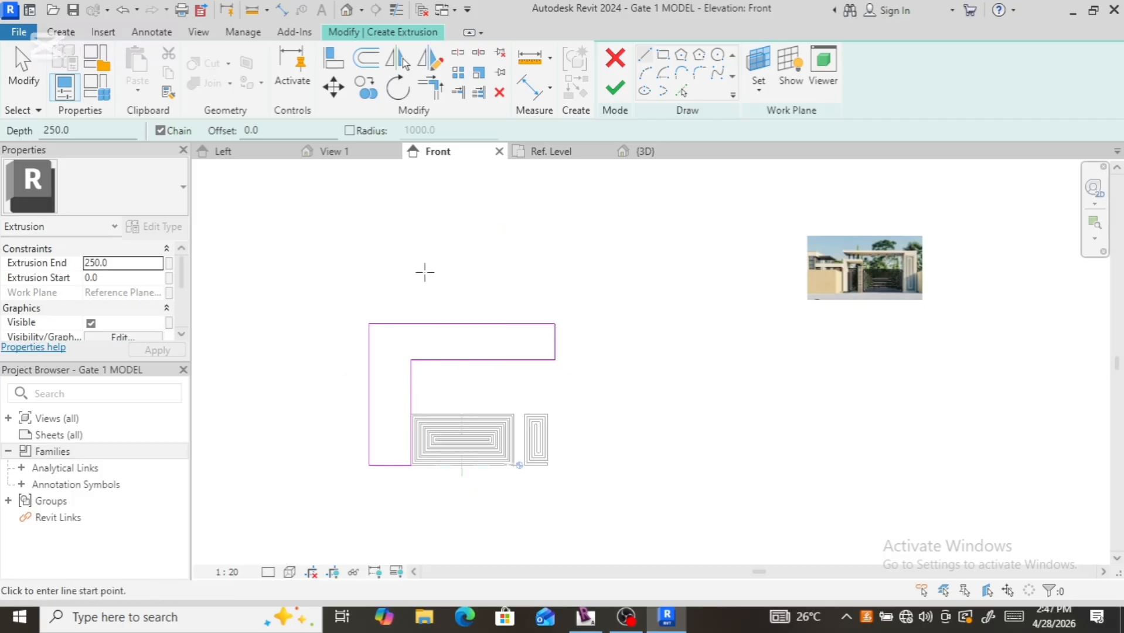
scroll(423, 269, down, 1)
scroll(417, 346, up, 5)
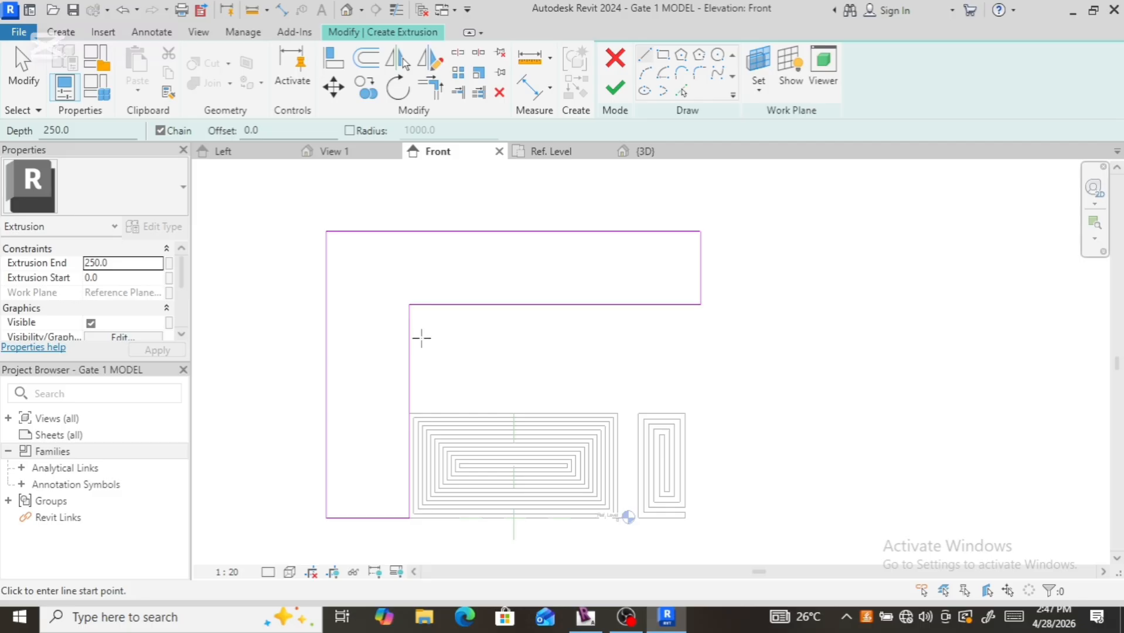
right_click(460, 366)
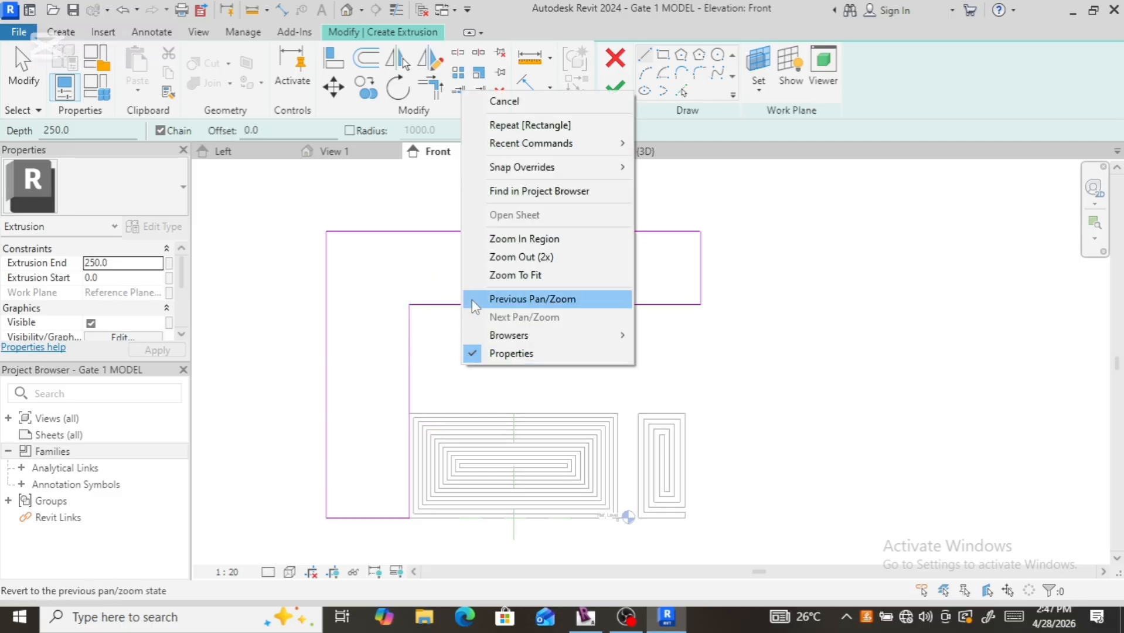
click(504, 100)
Step: Examine the pillar beside the large gate in the reference image and compare its proportions with the sketched pillar
click(408, 339)
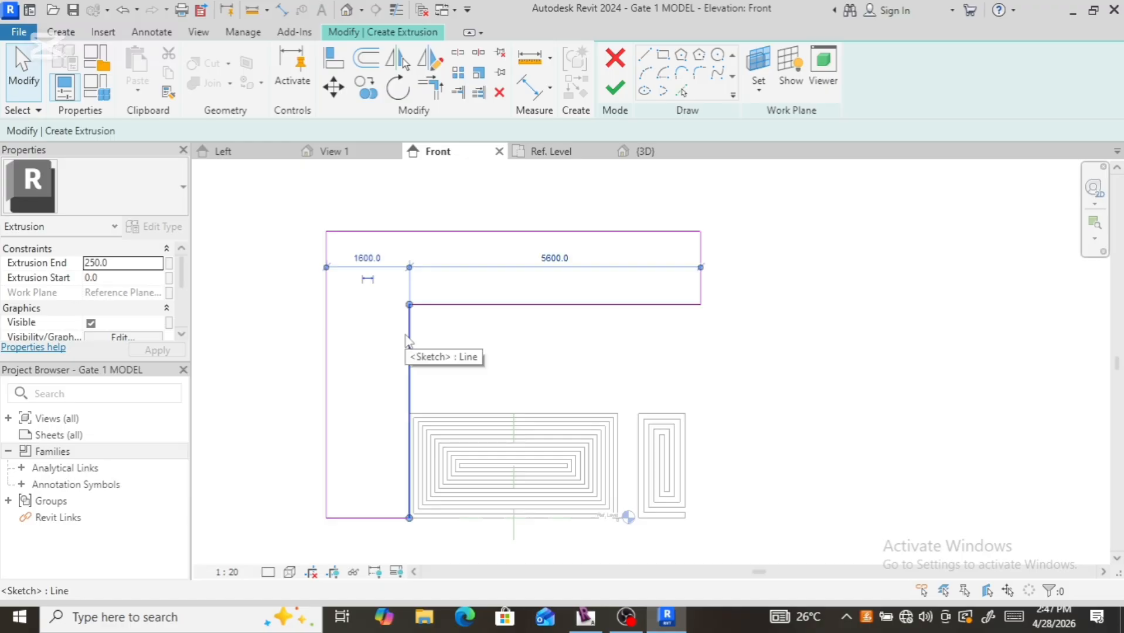
scroll(357, 440, down, 1)
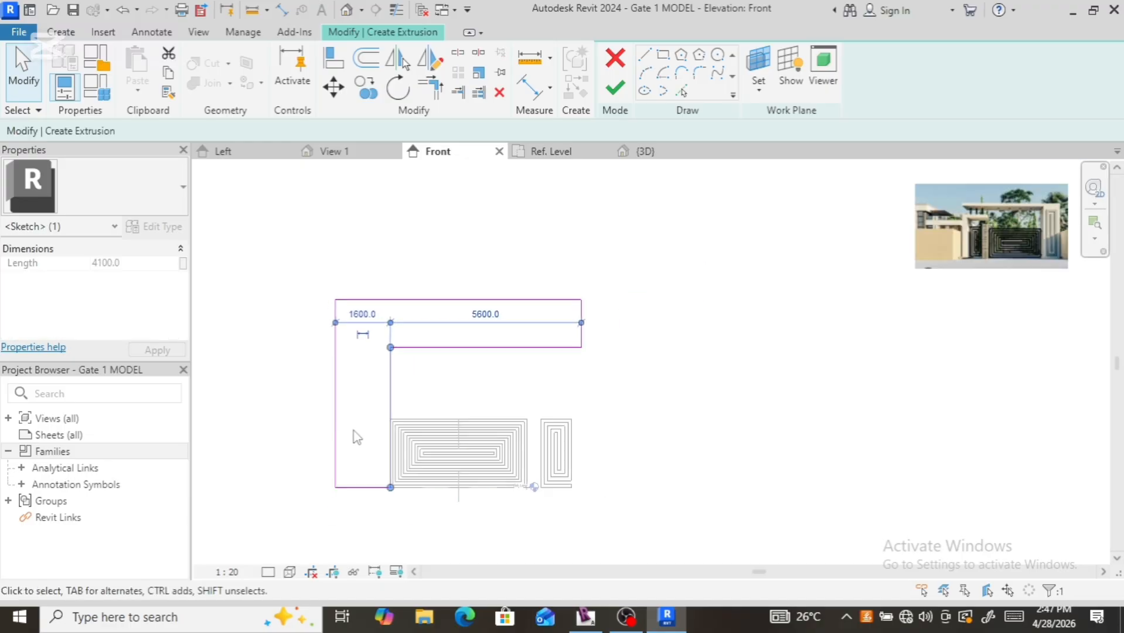
scroll(1058, 258, up, 3)
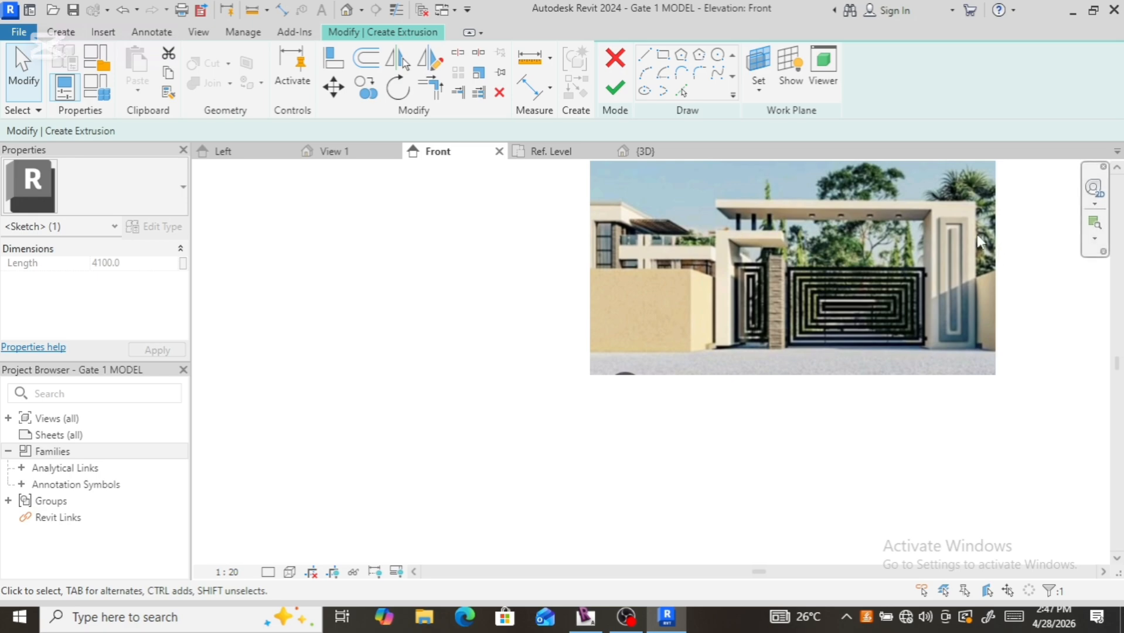
scroll(976, 232, up, 1)
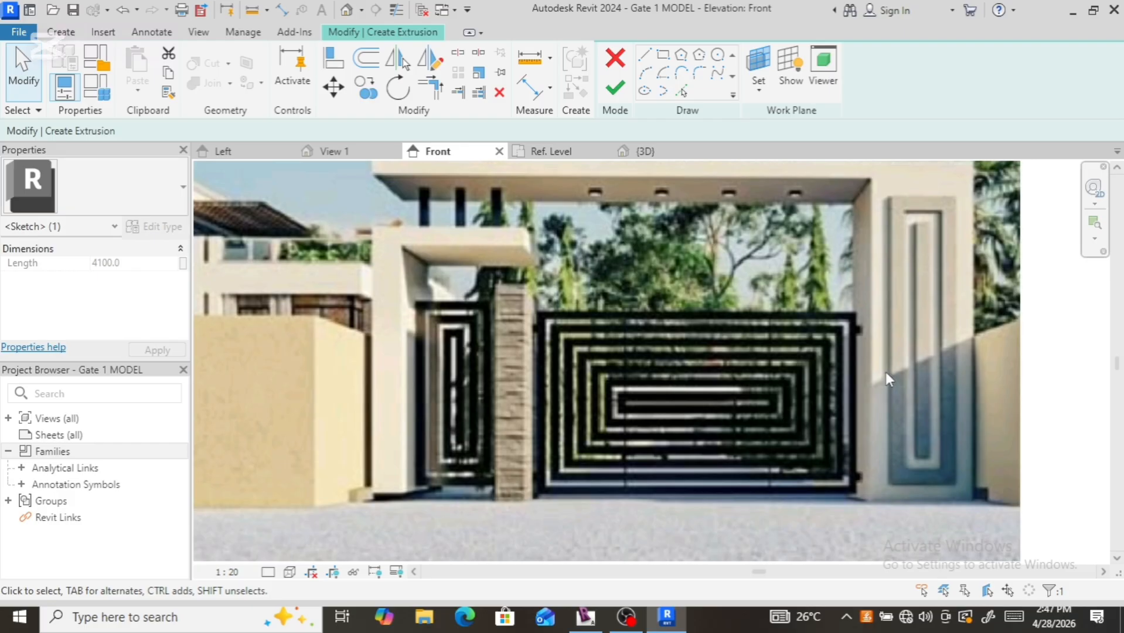
scroll(885, 372, down, 1)
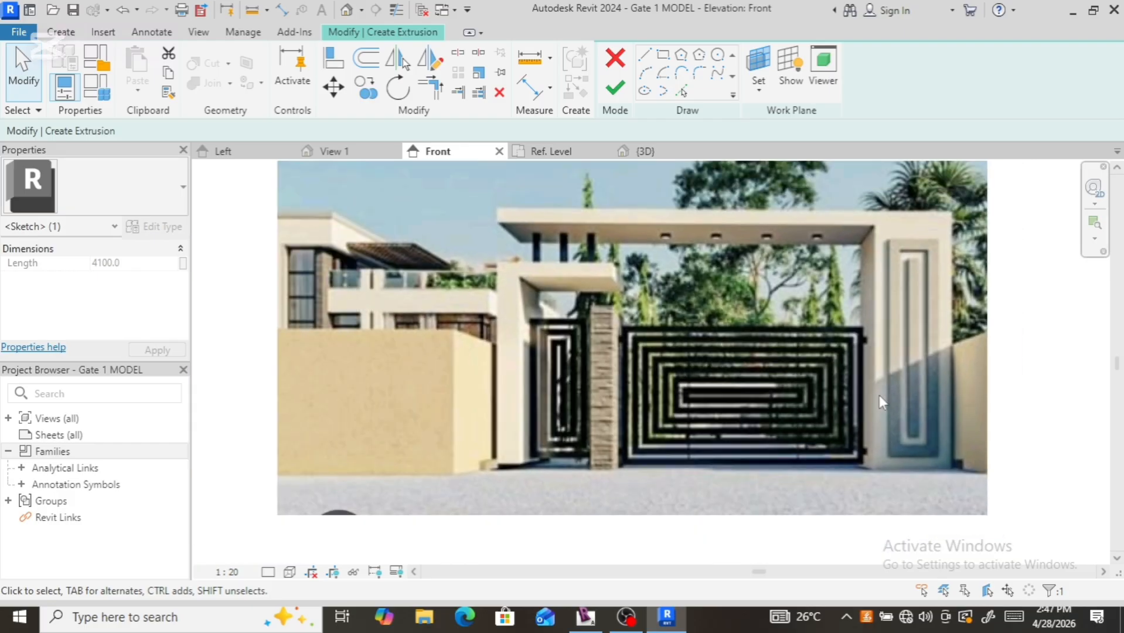
scroll(881, 384, down, 2)
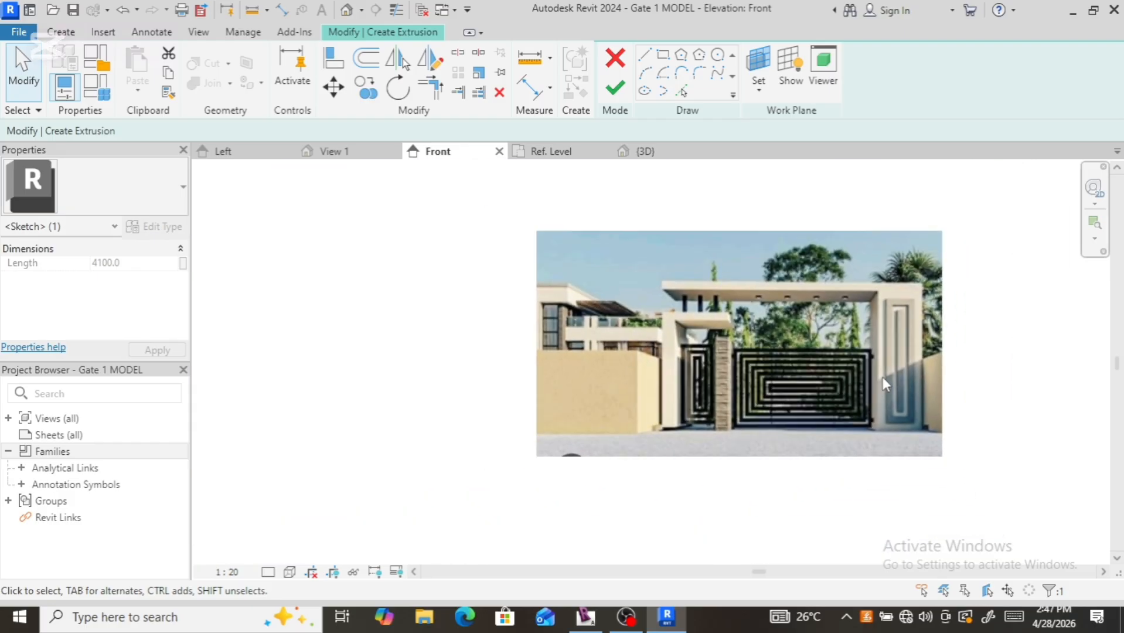
scroll(882, 377, down, 2)
scroll(883, 375, up, 3)
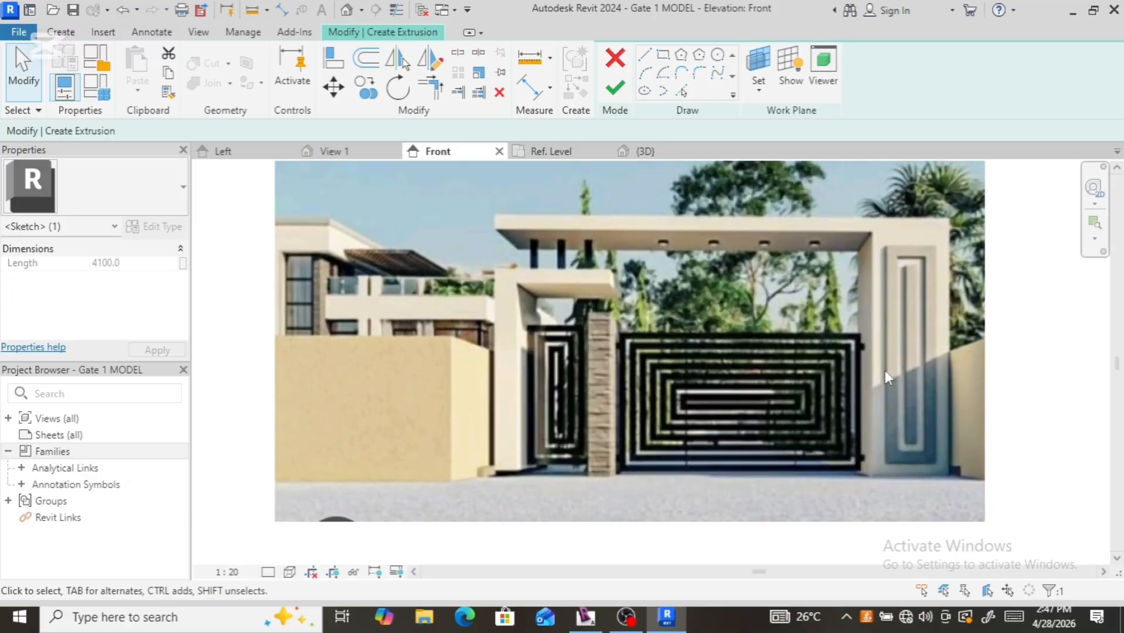
scroll(918, 353, up, 2)
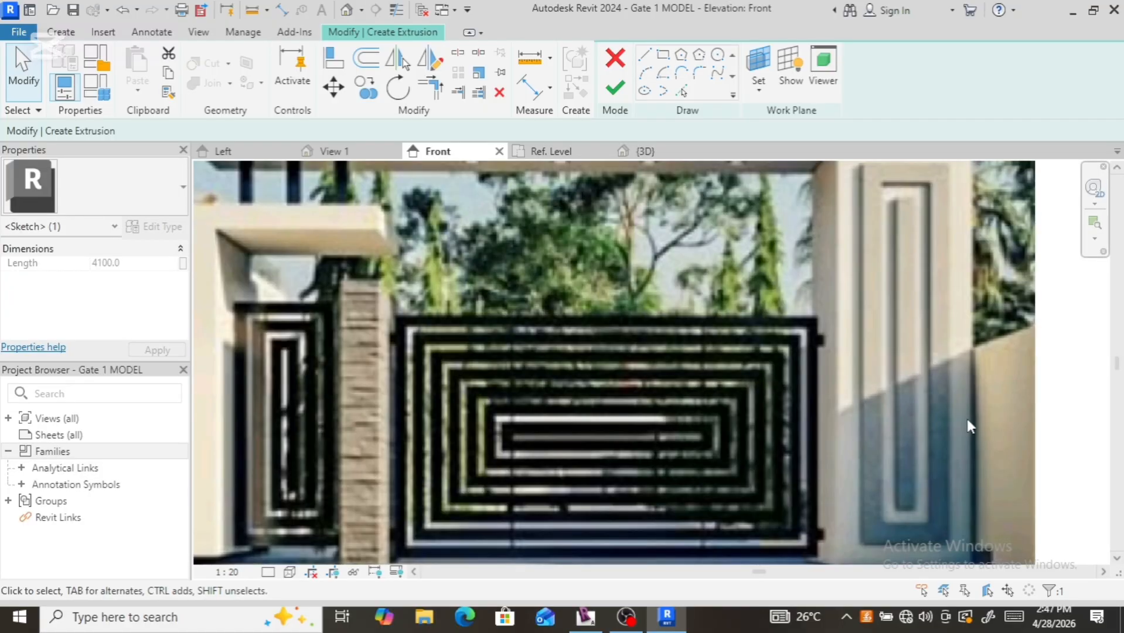
scroll(835, 389, down, 2)
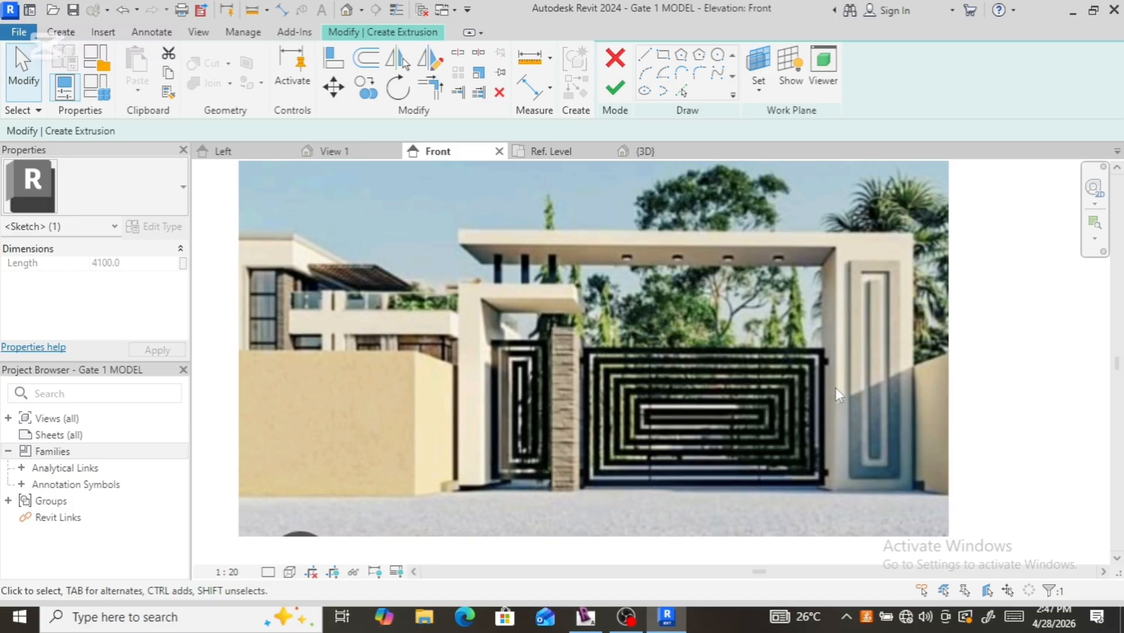
scroll(836, 388, down, 5)
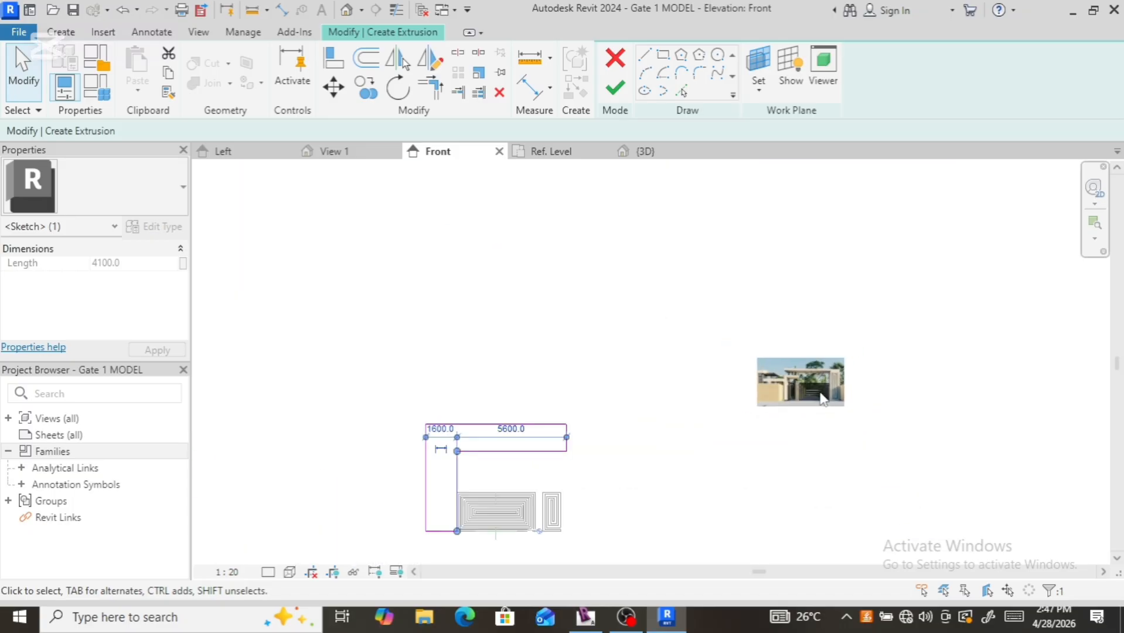
scroll(434, 491, up, 5)
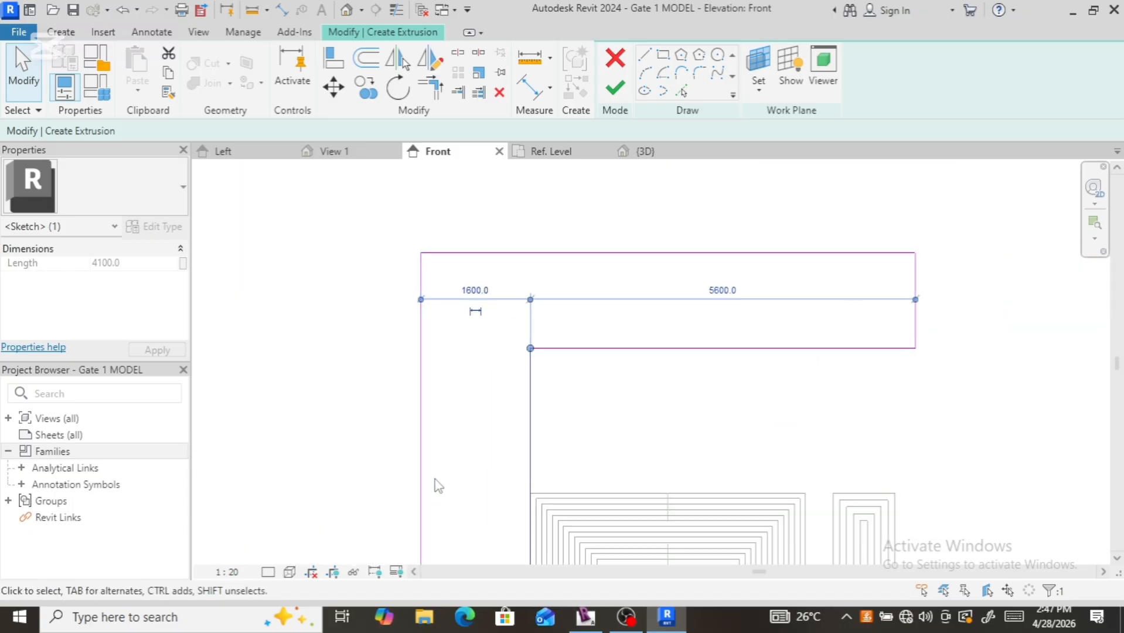
scroll(439, 480, down, 4)
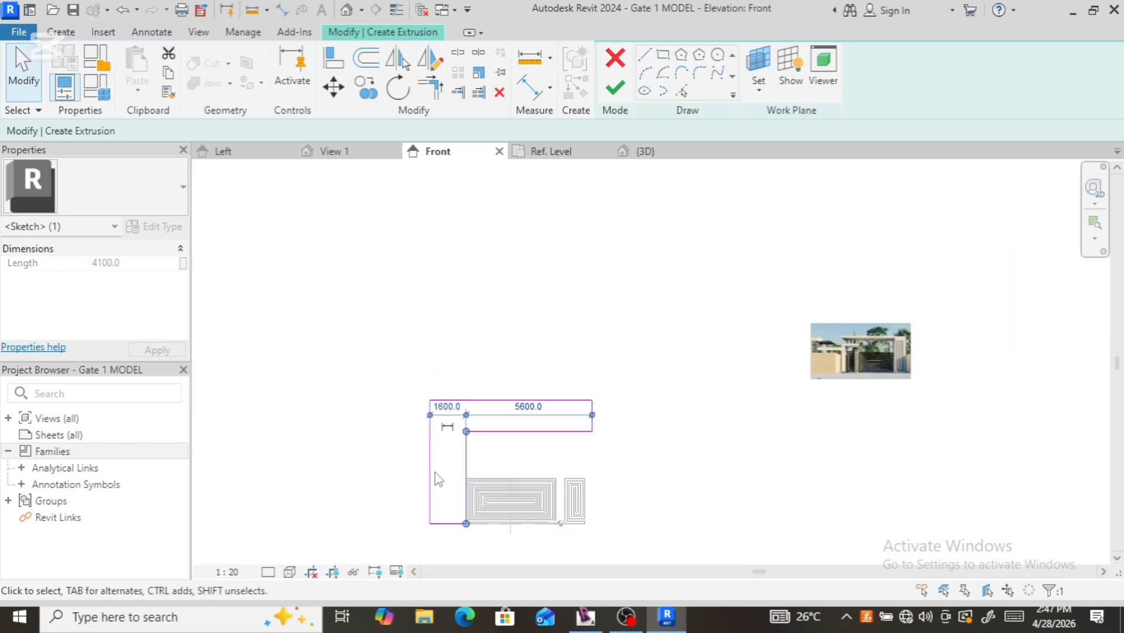
scroll(439, 479, up, 2)
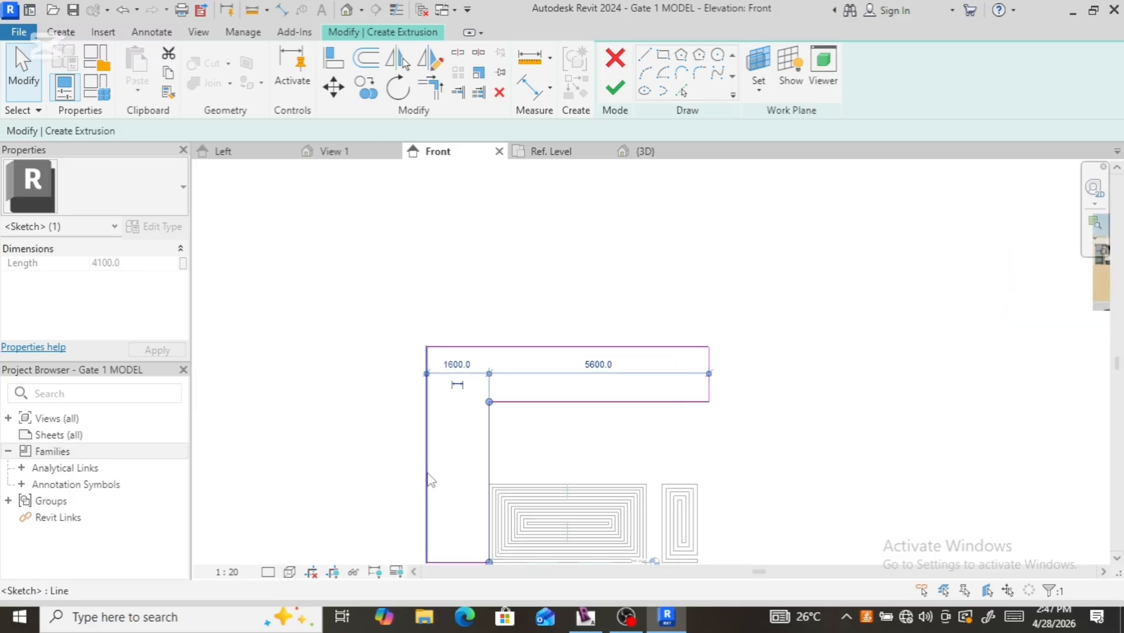
Step: Set the sketched pillar's width to 1200 by repositioning its outer vertical line
click(427, 476)
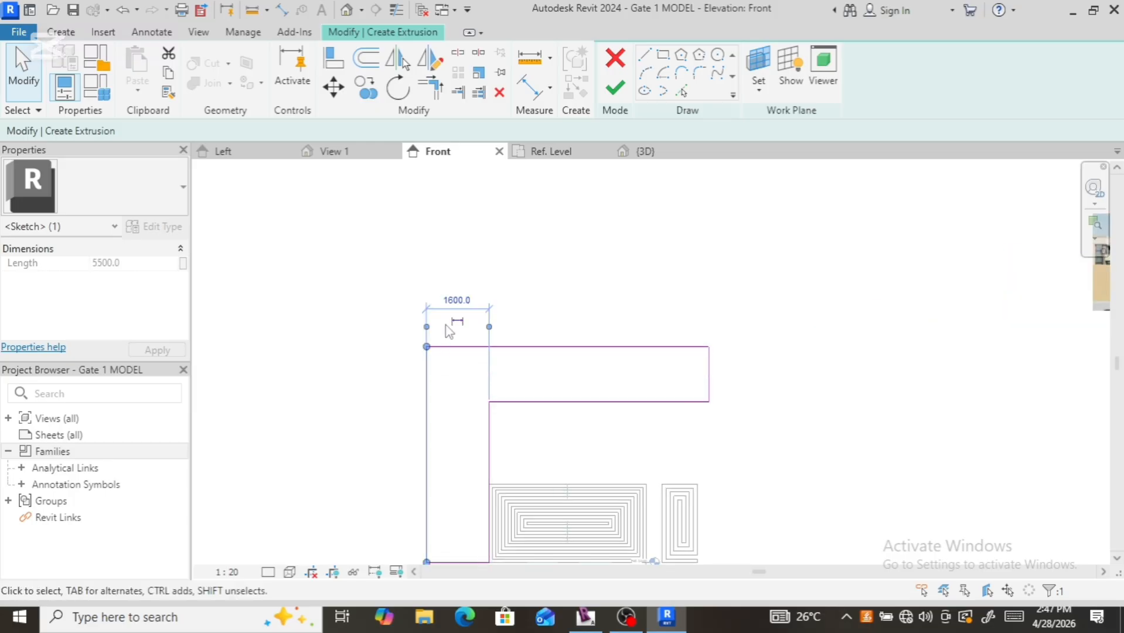
click(451, 304)
text(1)
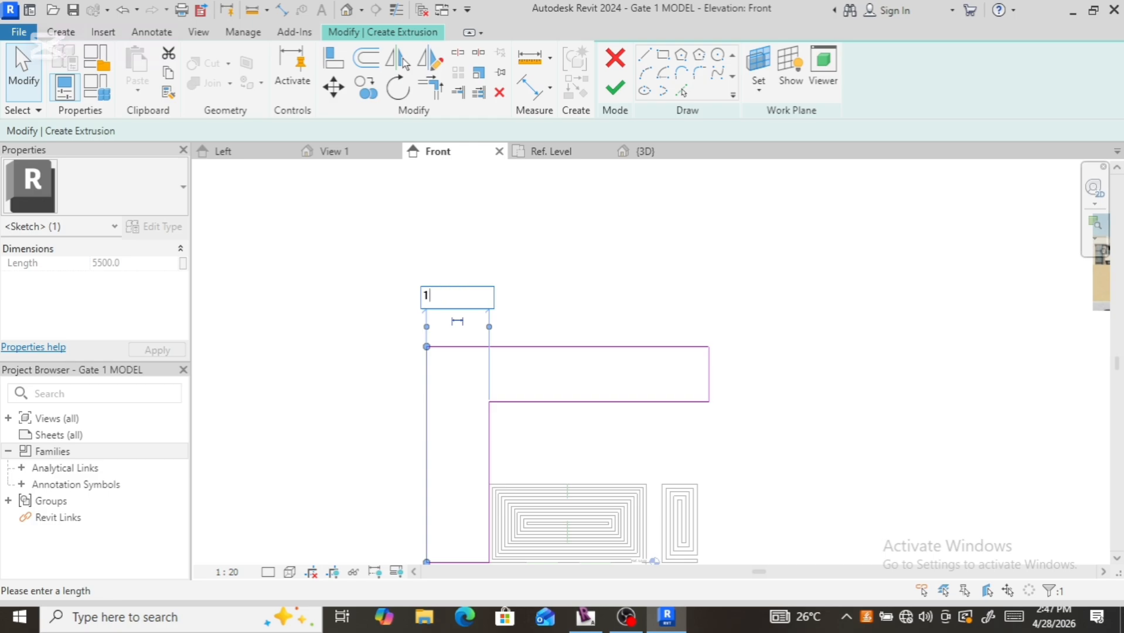
text(200)
key(Return)
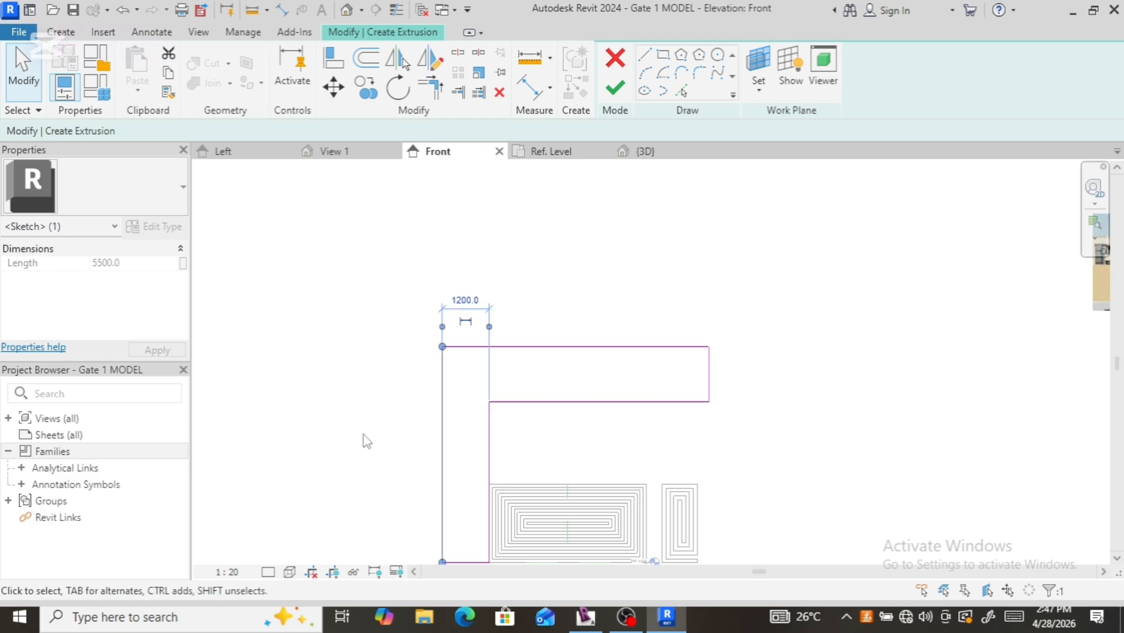
scroll(434, 490, up, 3)
scroll(446, 482, down, 5)
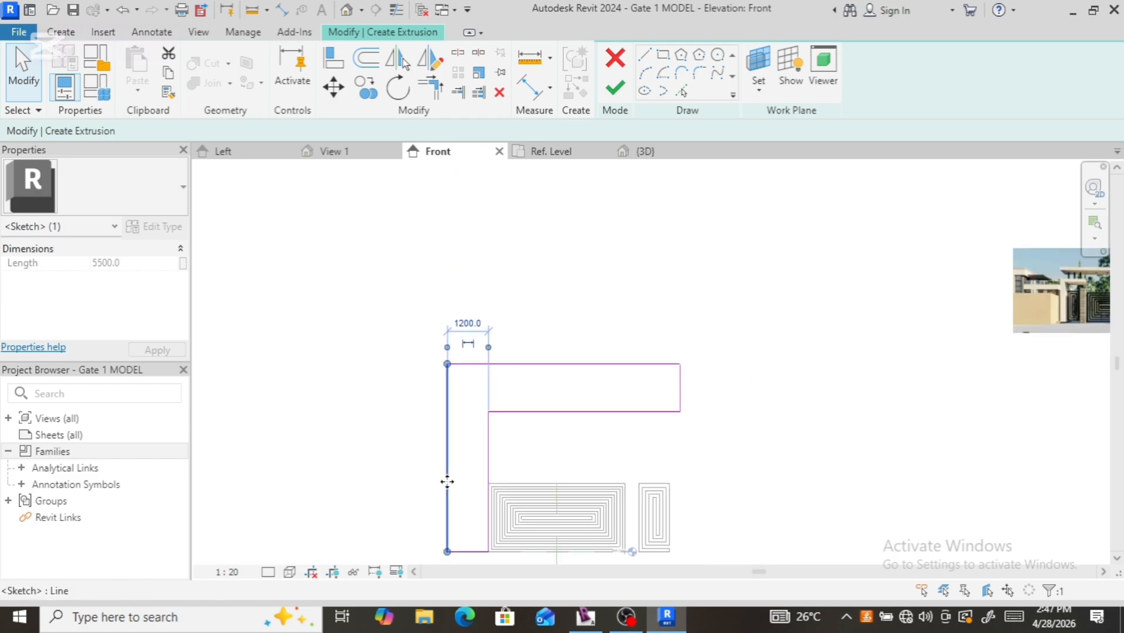
scroll(460, 551, up, 5)
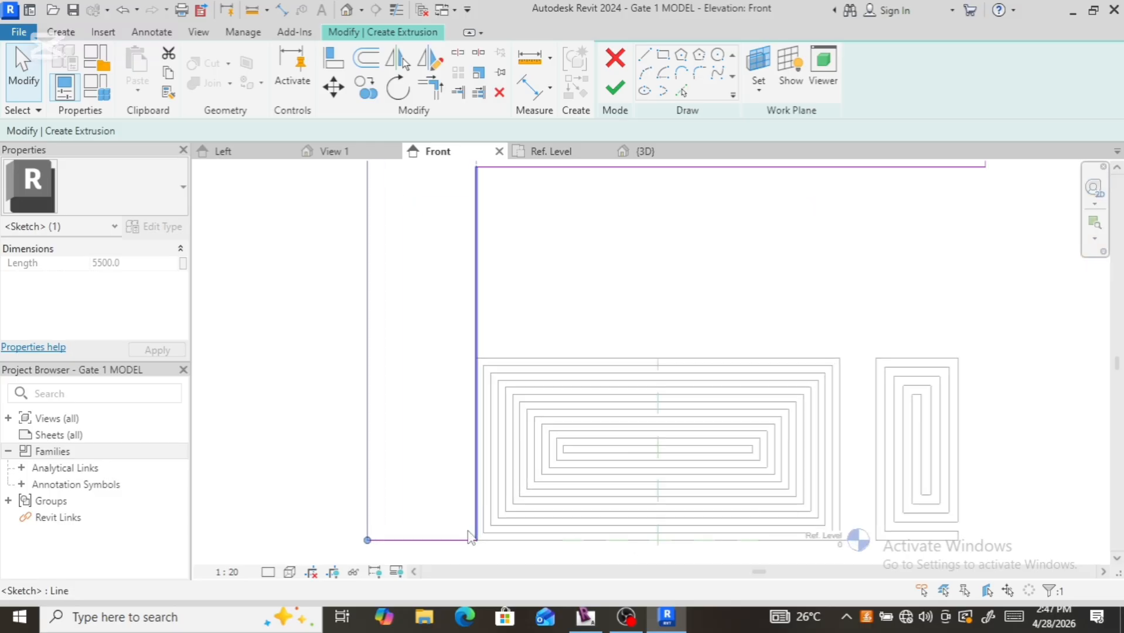
key(Escape)
Step: Set the beam underside line's height above the pillar base to 4000
scroll(326, 492, down, 5)
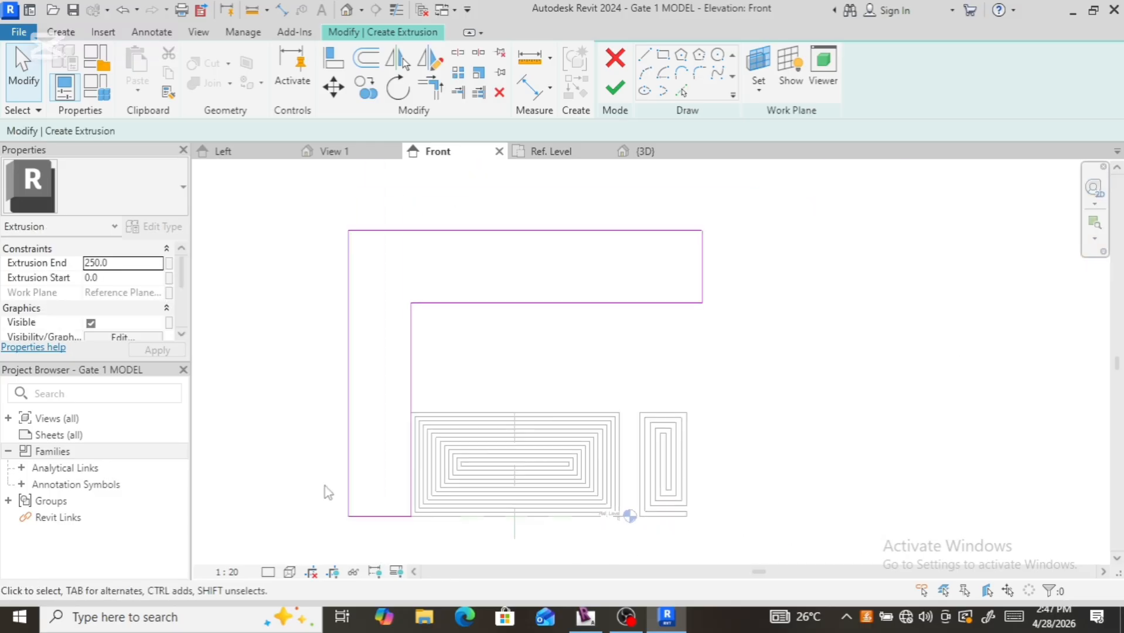
scroll(396, 425, up, 2)
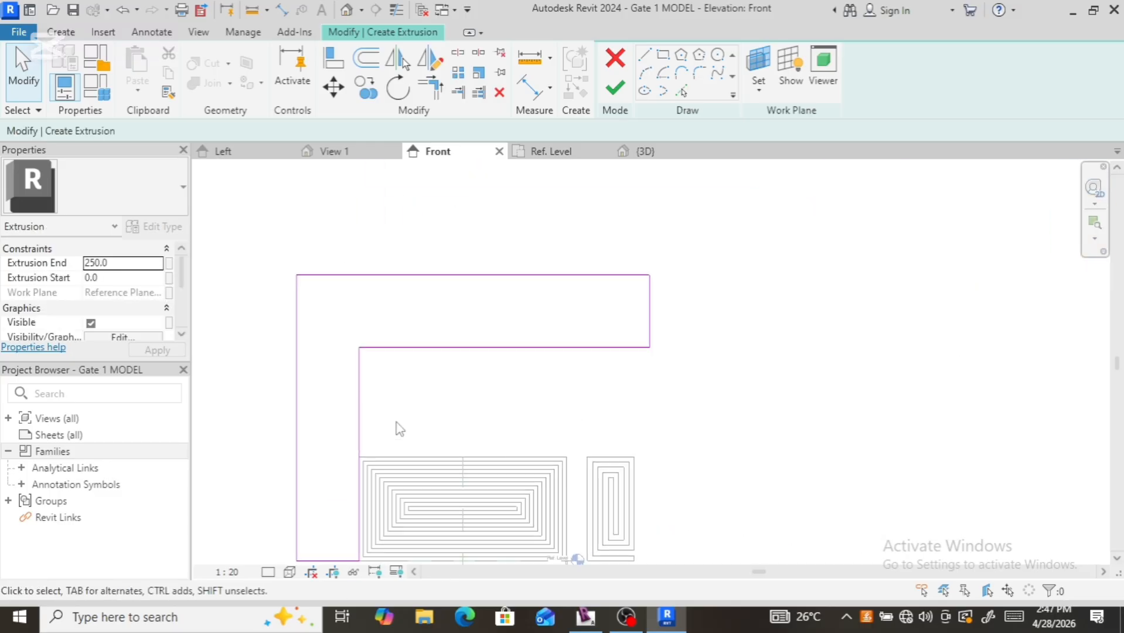
click(419, 352)
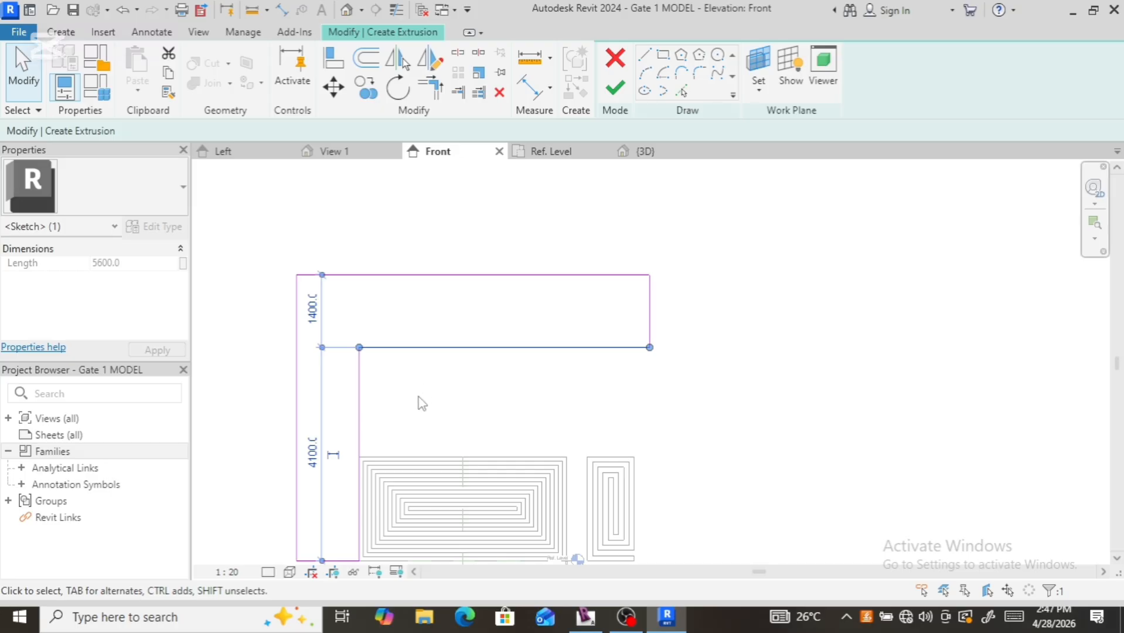
scroll(311, 469, up, 2)
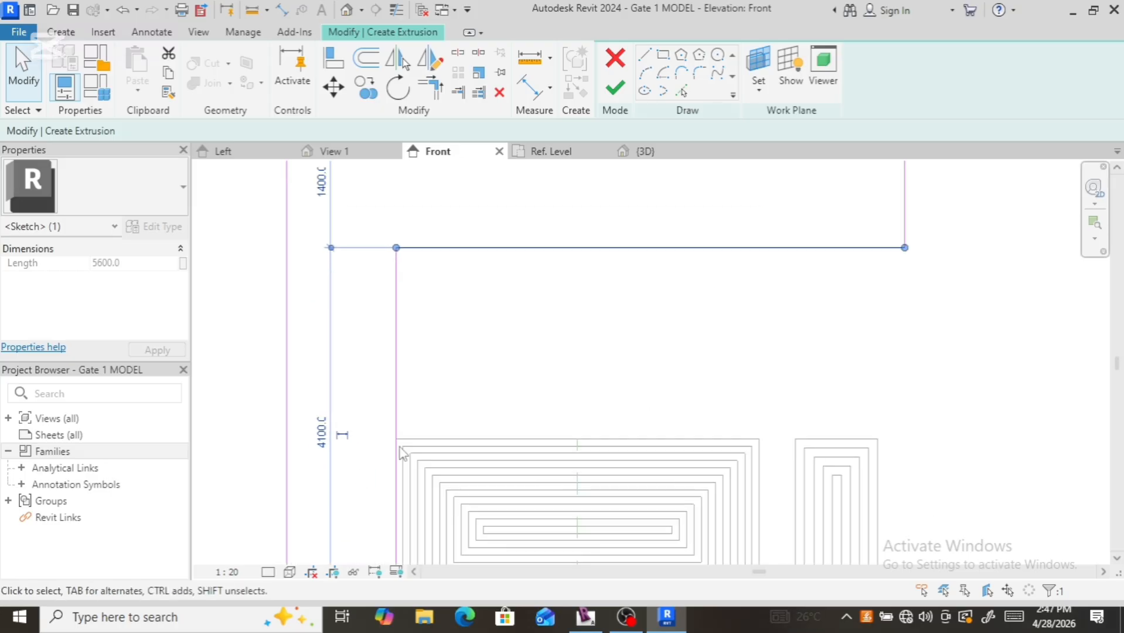
scroll(435, 438, down, 2)
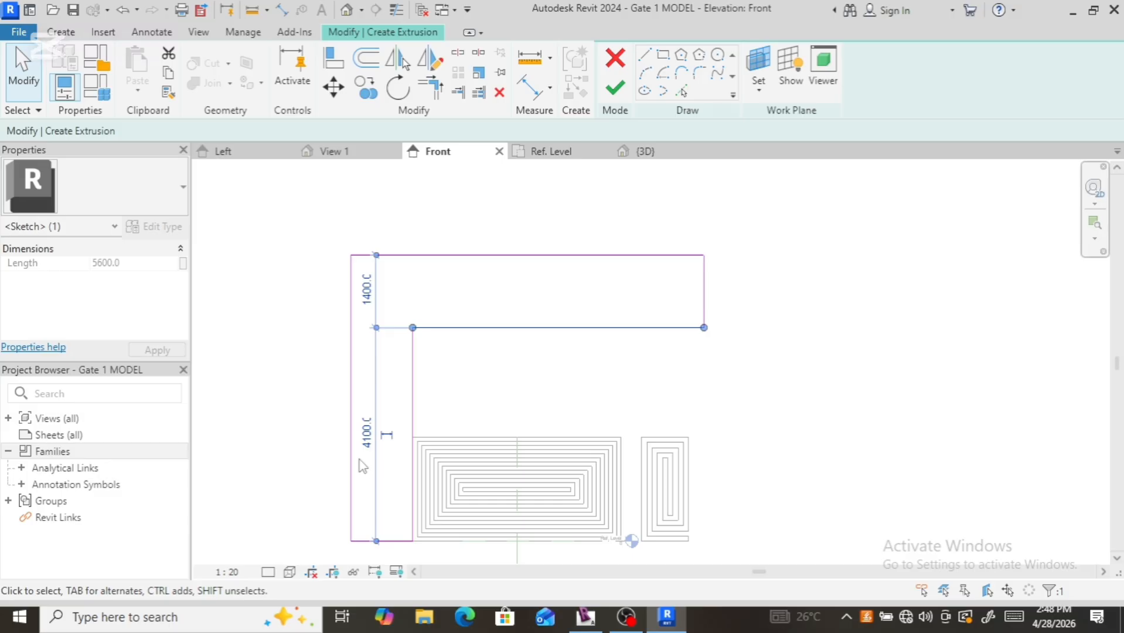
click(367, 451)
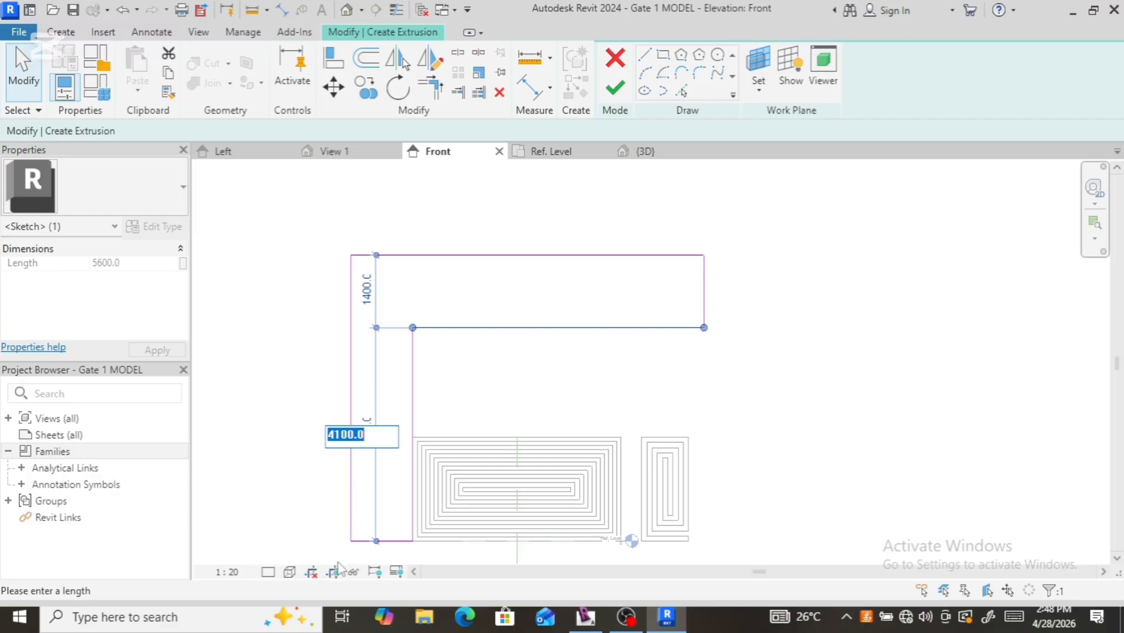
text(4)
key(Return)
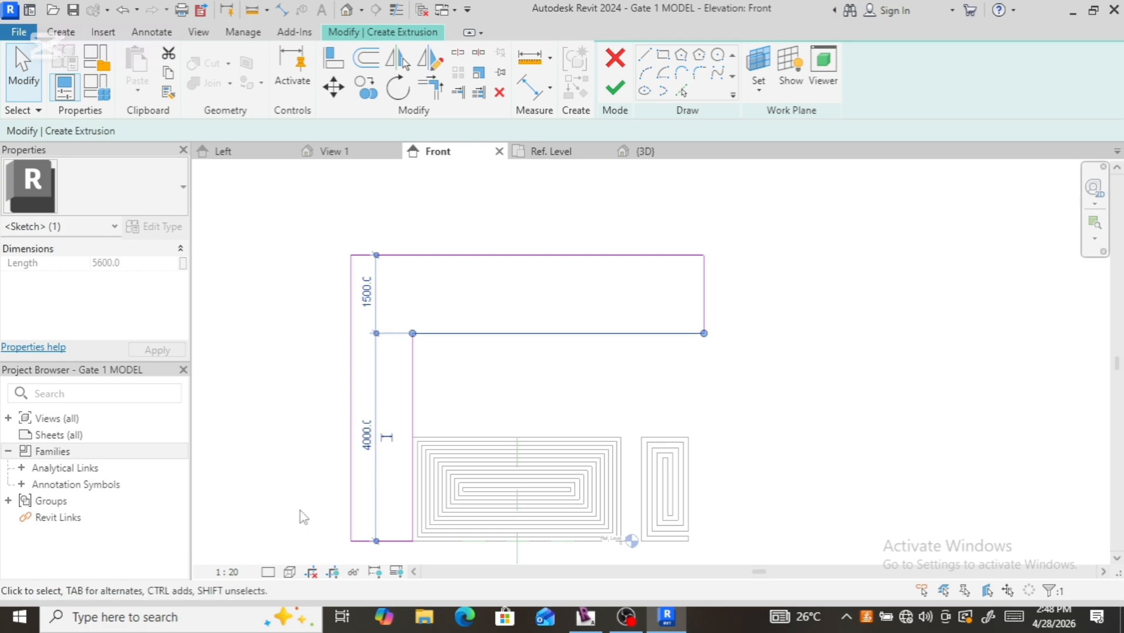
Step: Lower the beam underside line to 3500 above the pillar base
click(367, 436)
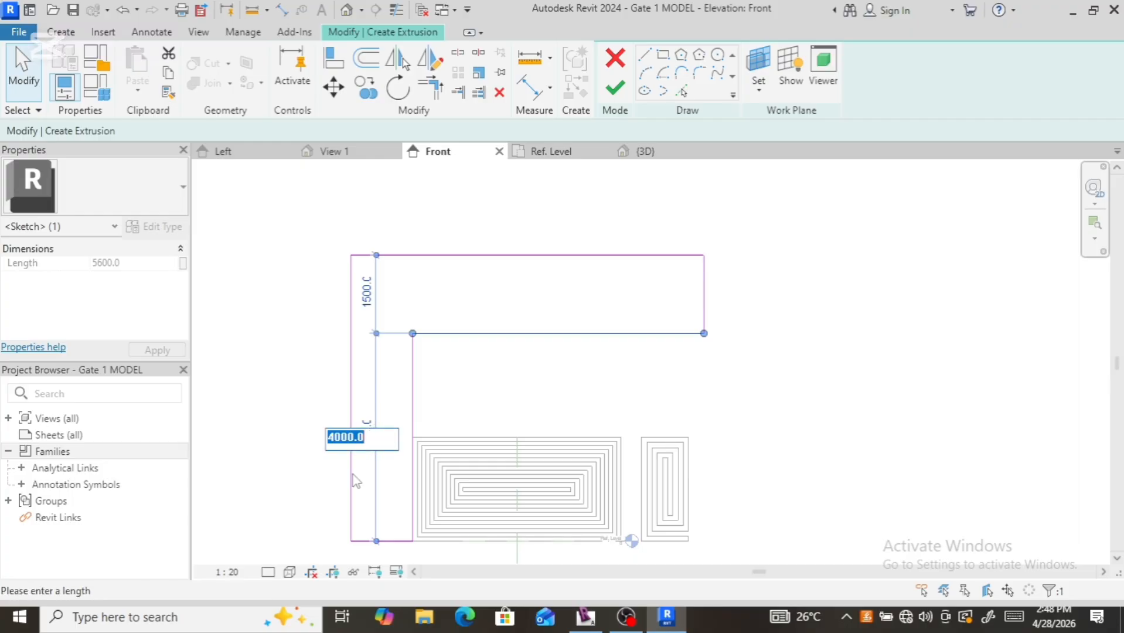
text(3500)
key(Return)
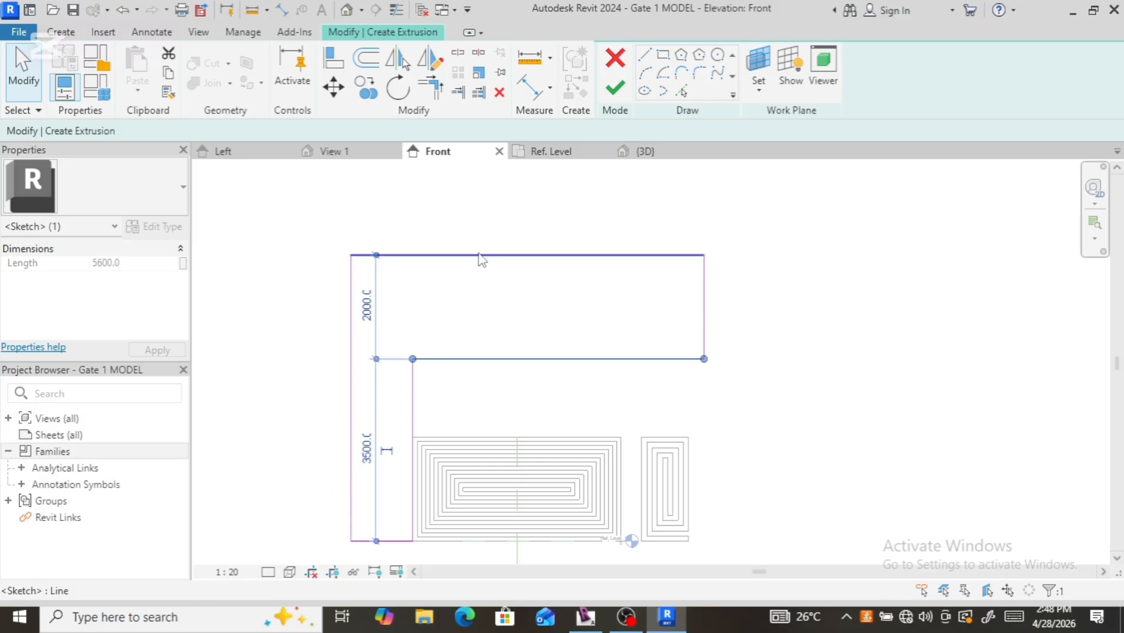
Step: Set the overhead beam's depth to 300 by repositioning the sketch's top line above the underside line
click(477, 271)
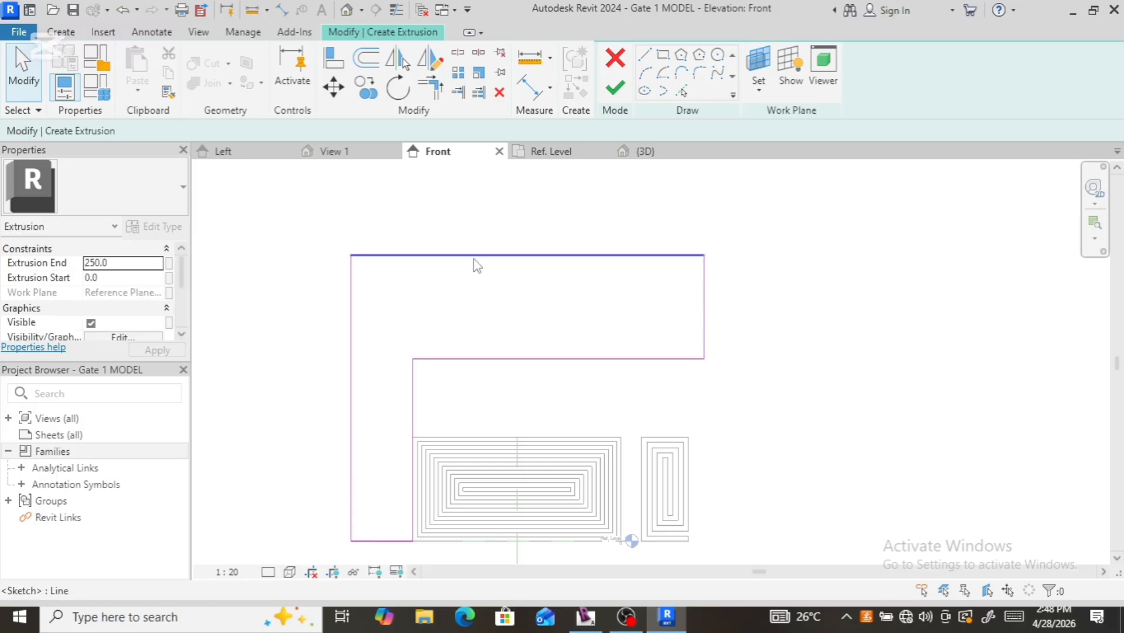
click(476, 255)
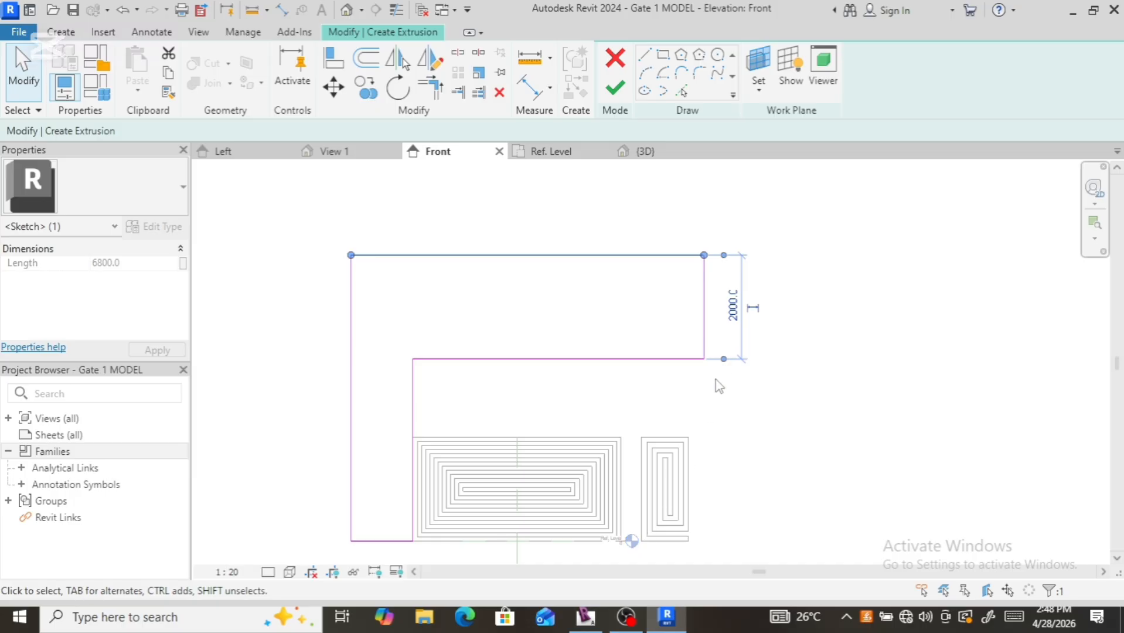
click(734, 309)
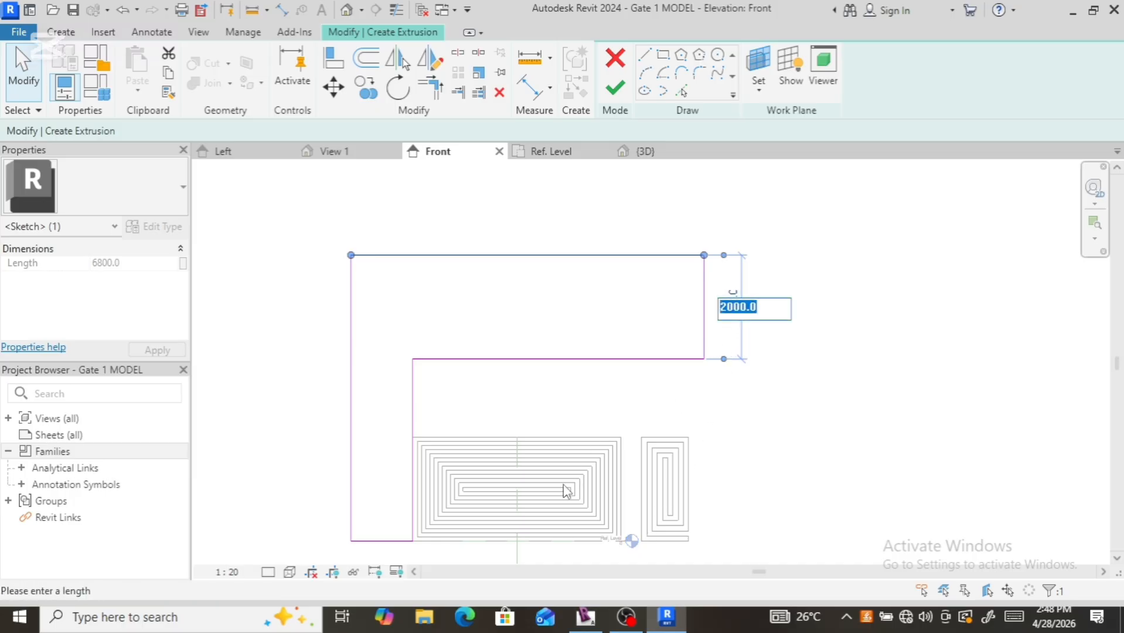
text(3)
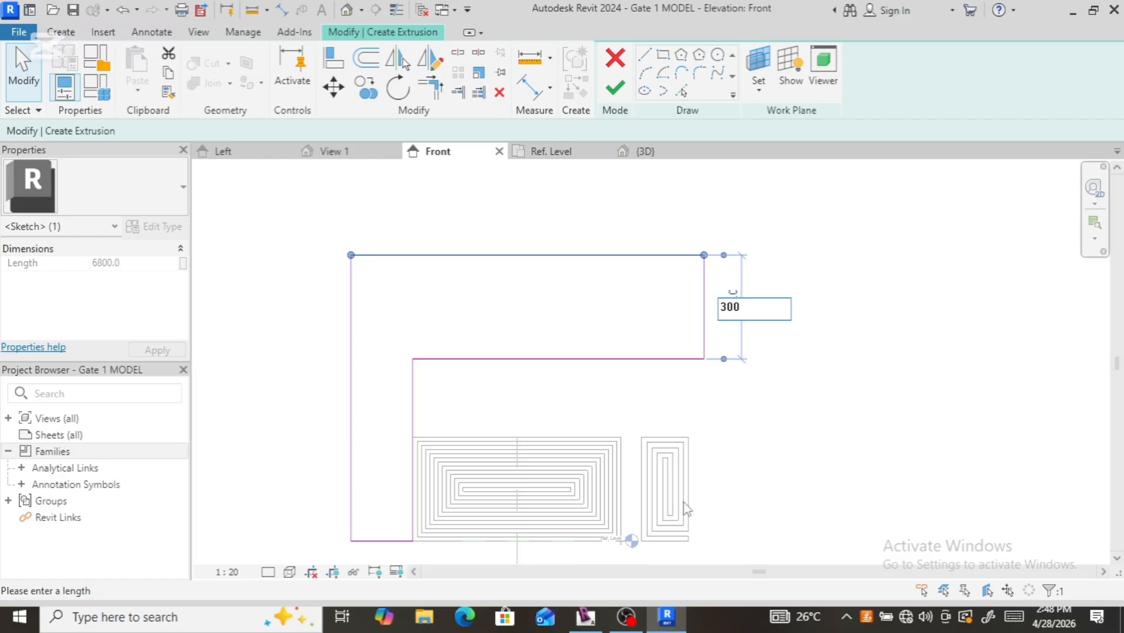
text(00)
key(Return)
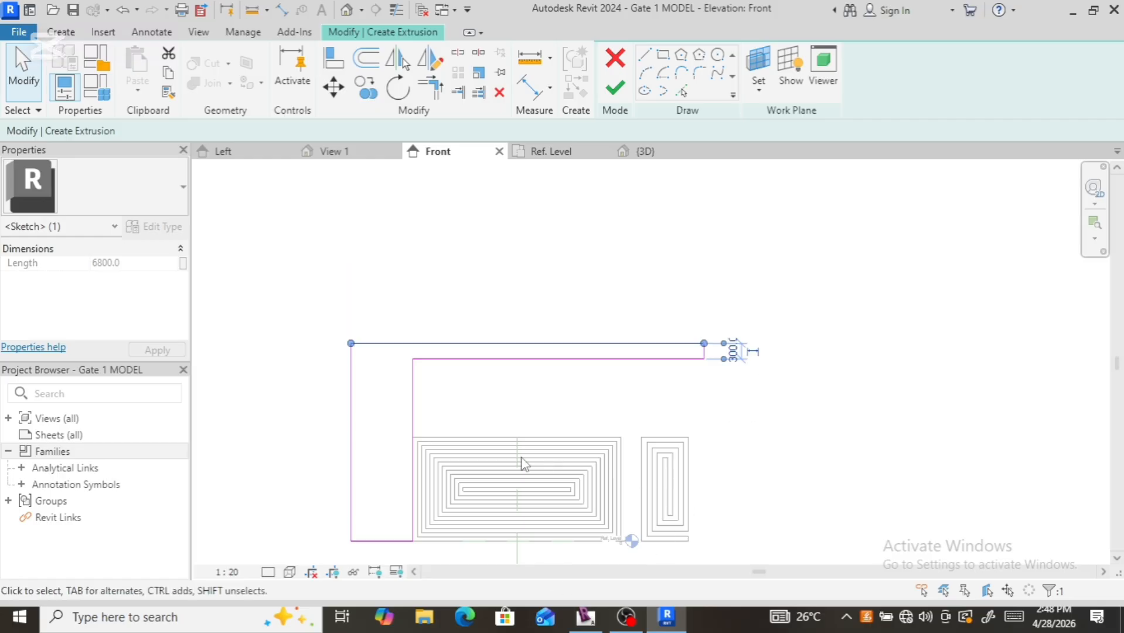
Step: Examine the overhead beam in the reference image and compare its thickness and height with the sketched beam
scroll(333, 425, down, 5)
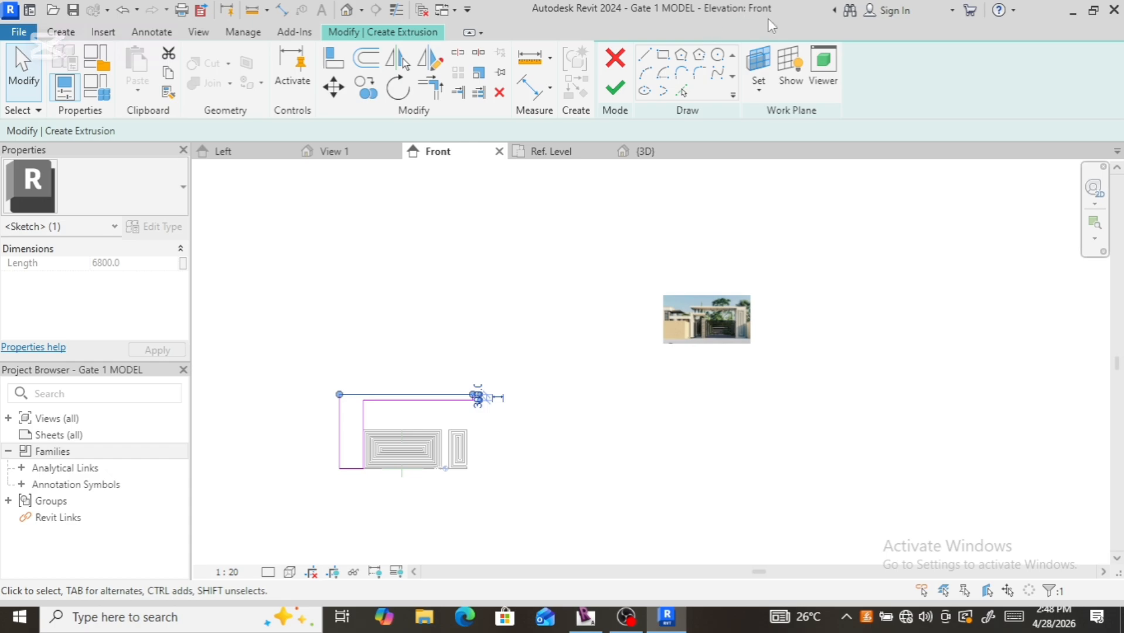
scroll(713, 321, up, 5)
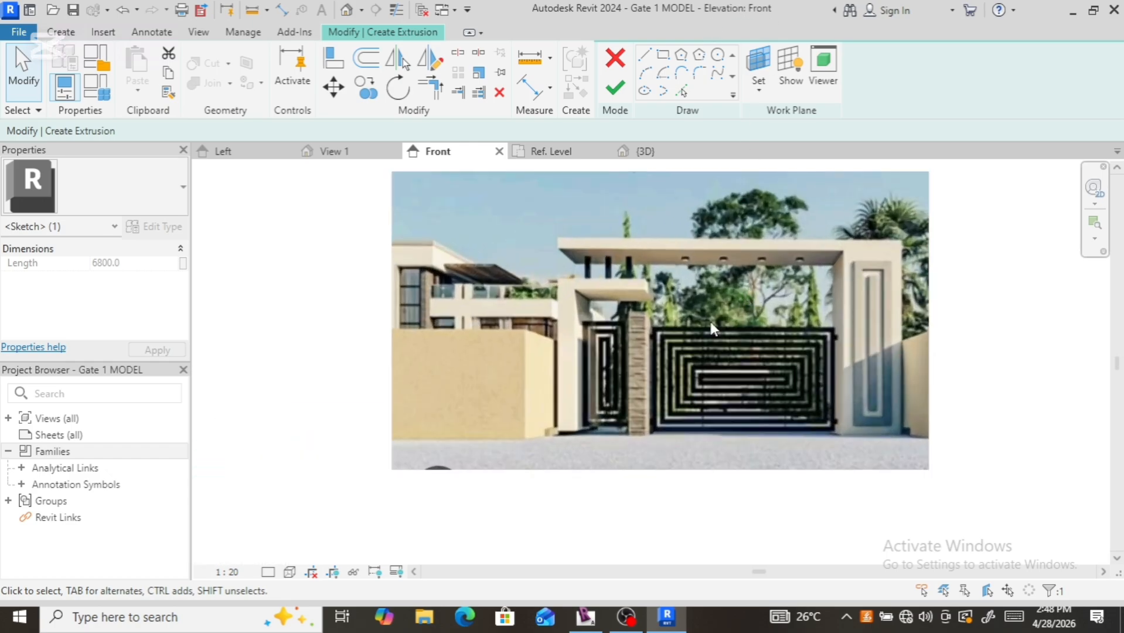
scroll(707, 309, down, 5)
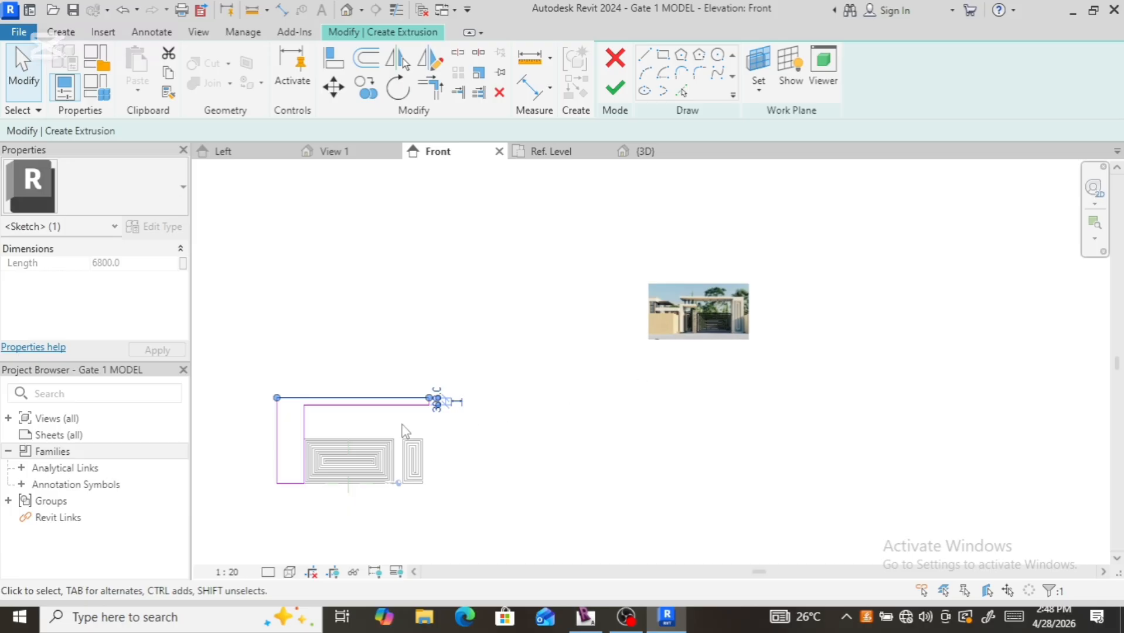
scroll(321, 447, up, 3)
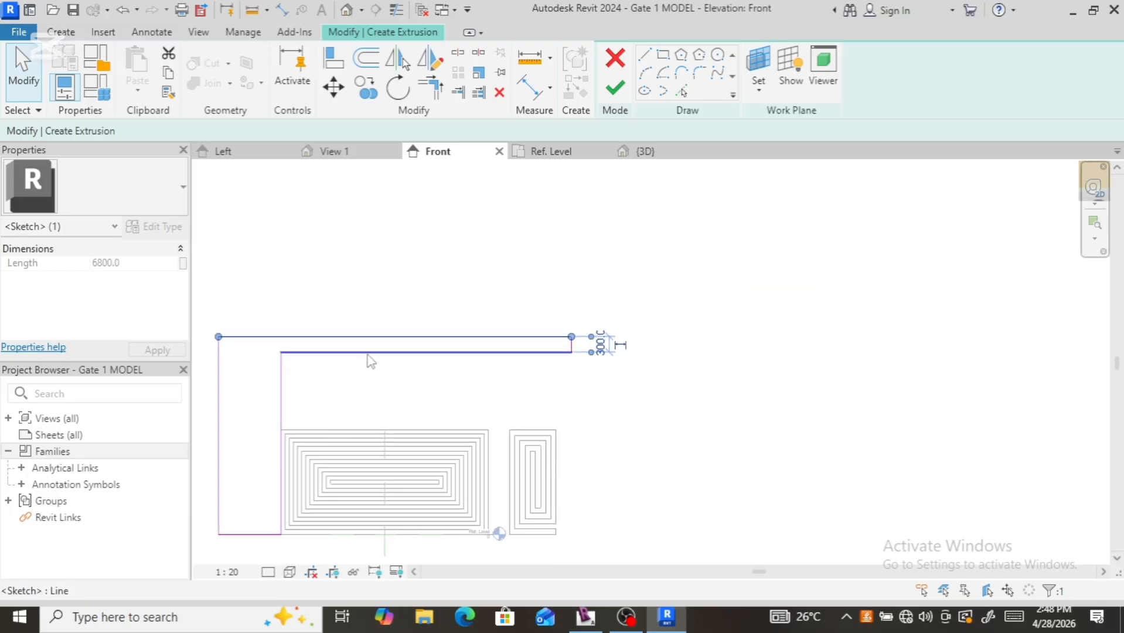
click(370, 353)
scroll(417, 370, down, 2)
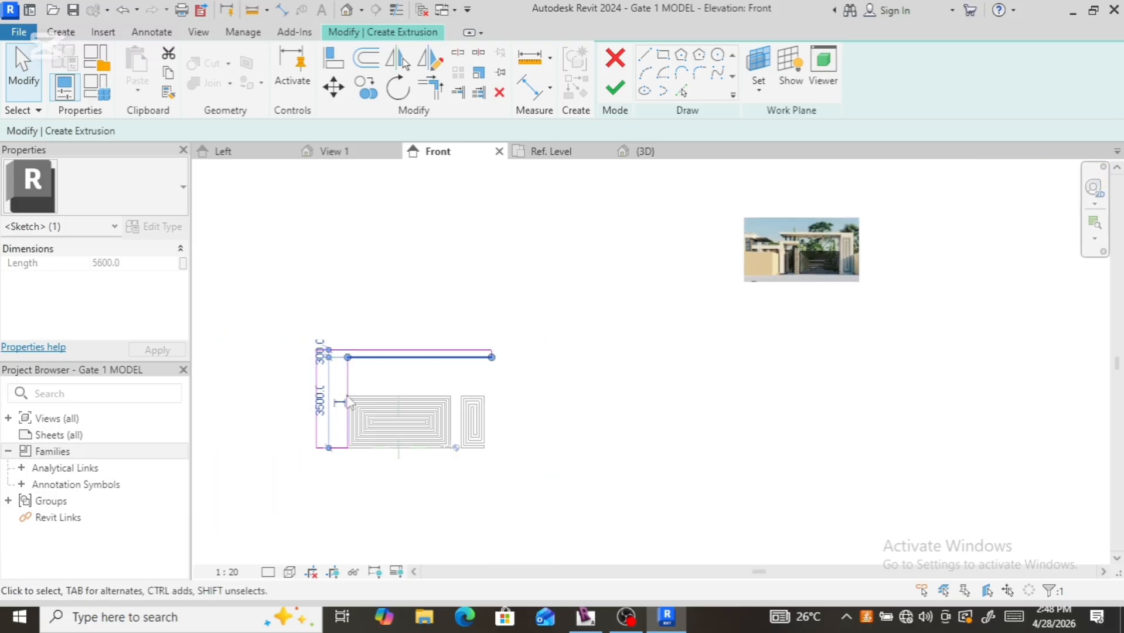
scroll(317, 394, up, 3)
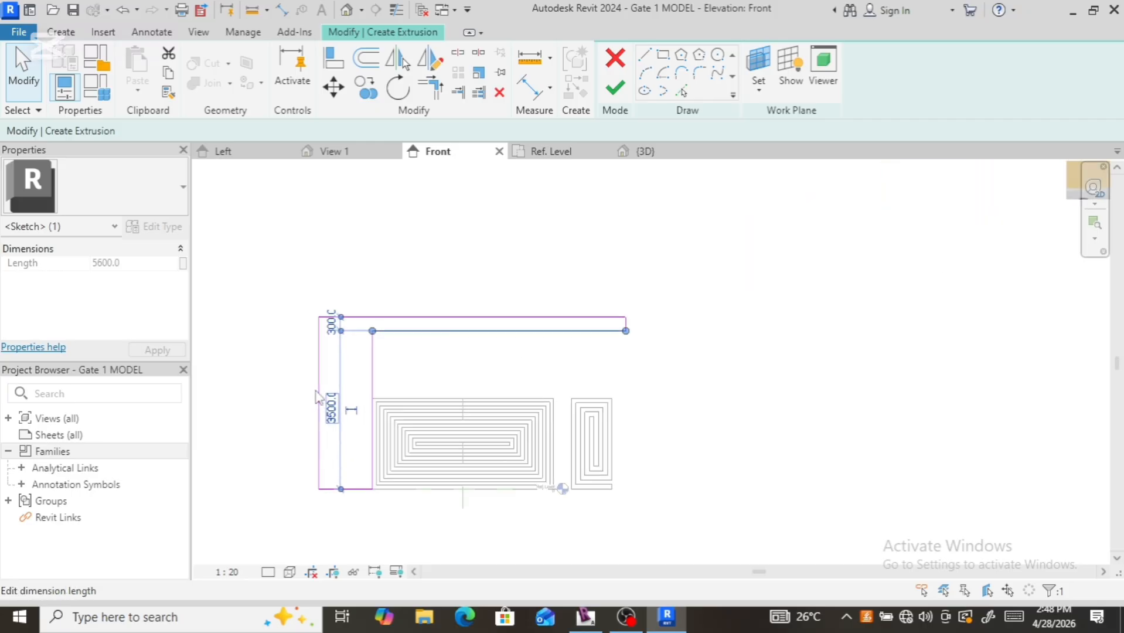
scroll(349, 345, up, 2)
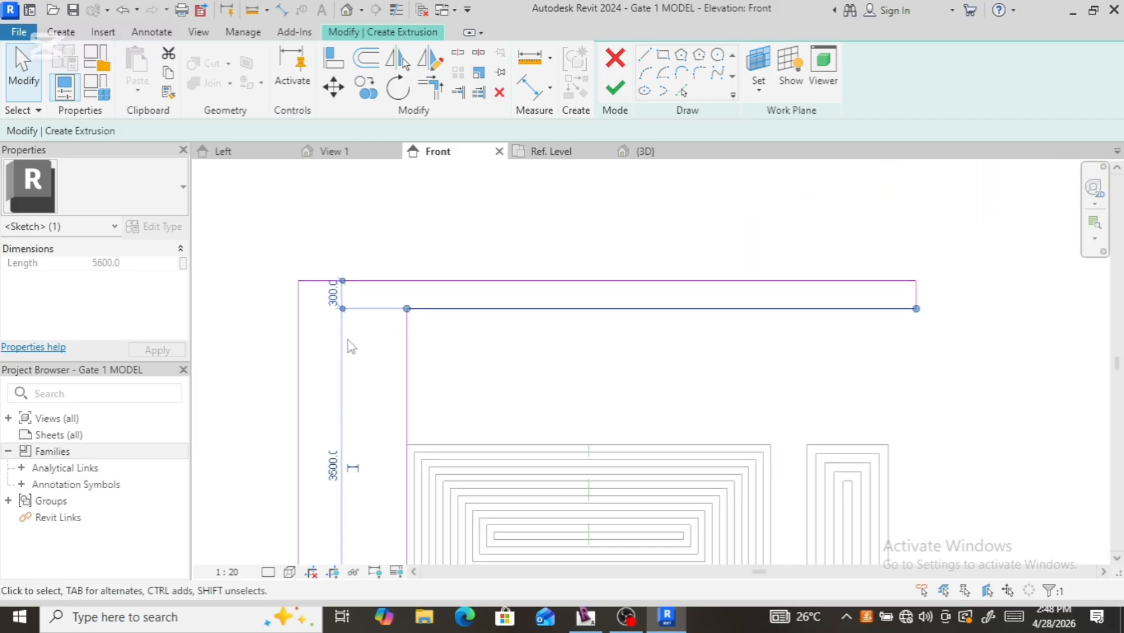
scroll(350, 345, down, 4)
scroll(387, 315, up, 2)
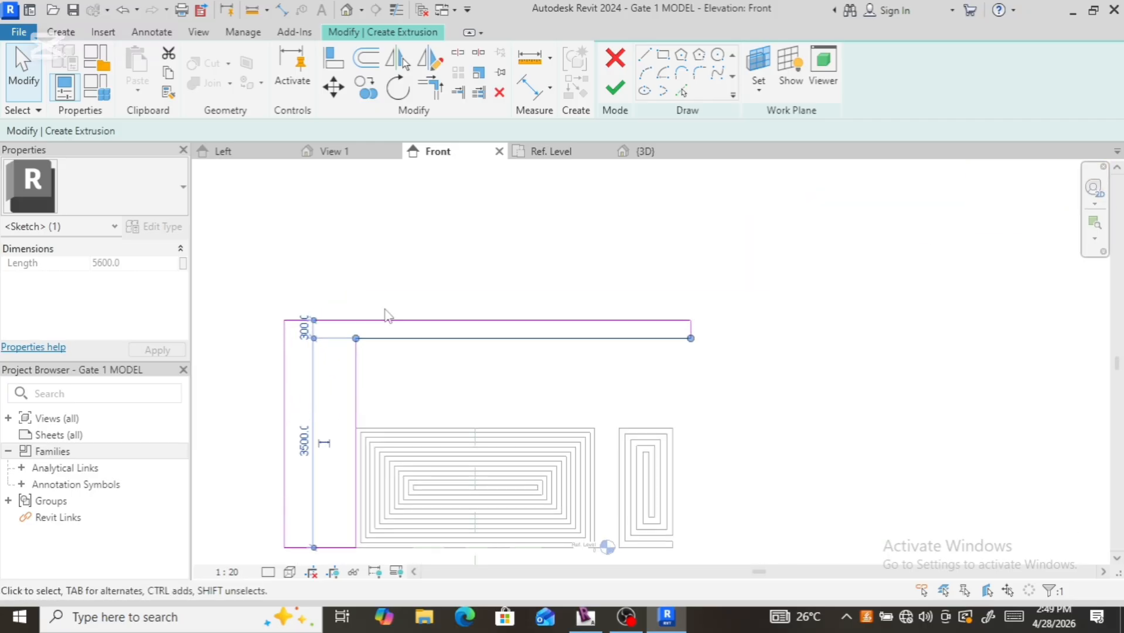
Step: Increase the overhead beam's depth to 400 by repositioning the sketch's top line, and deselect it
click(388, 321)
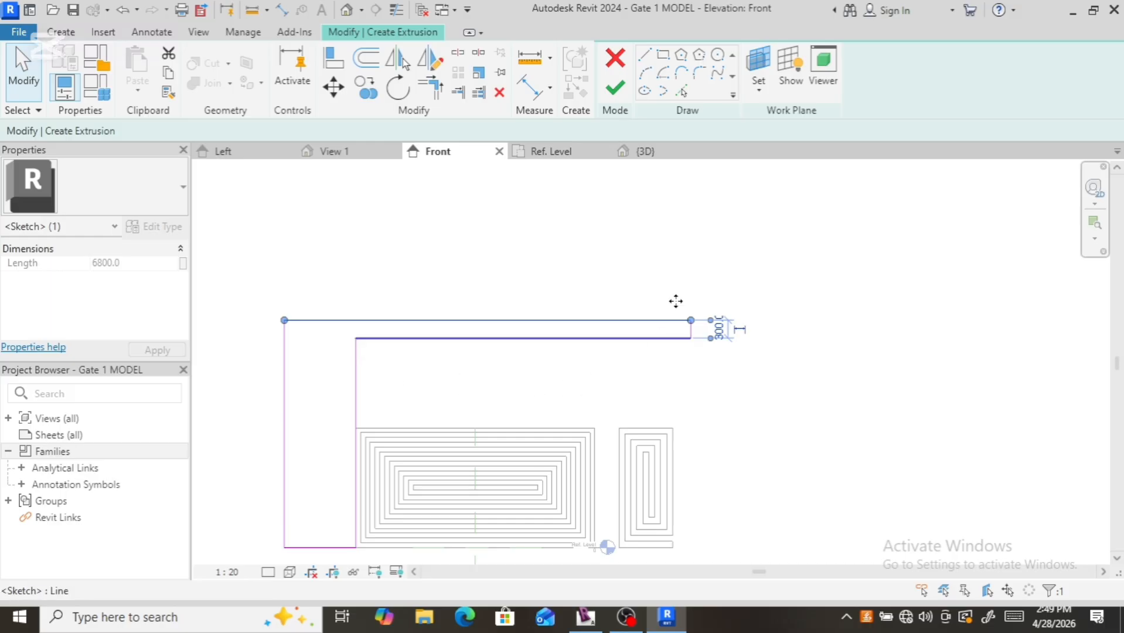
click(721, 337)
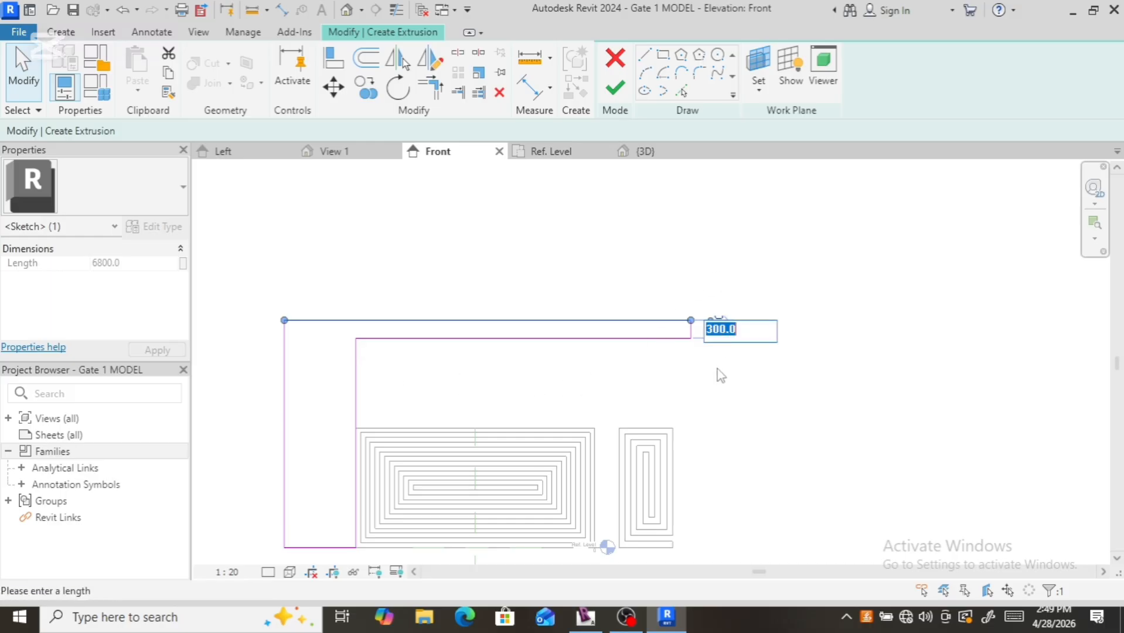
text(400)
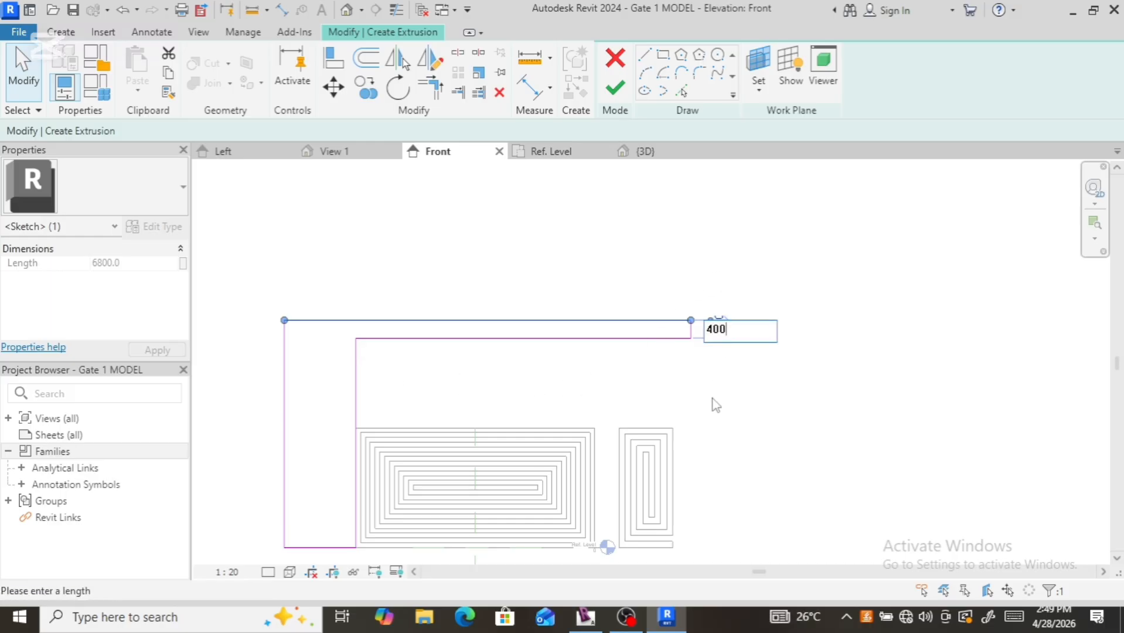
key(Return)
scroll(597, 363, down, 1)
scroll(594, 356, down, 3)
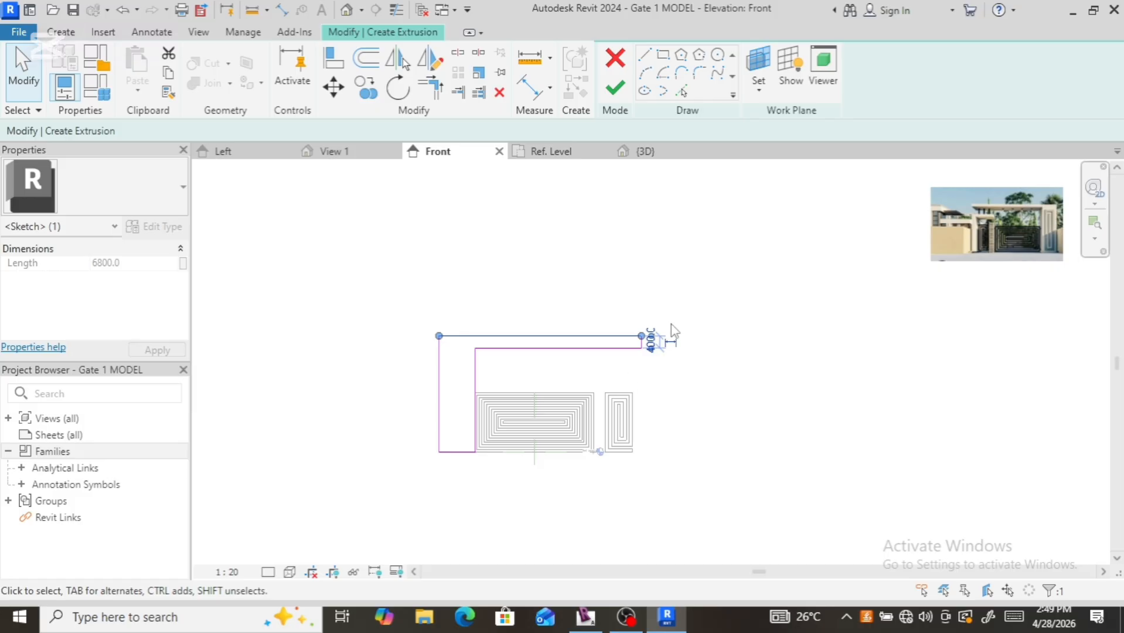
click(660, 380)
Step: Examine the pillar and canopy beside the small gate in the reference image and compare them with the sketched surround
scroll(606, 397, up, 3)
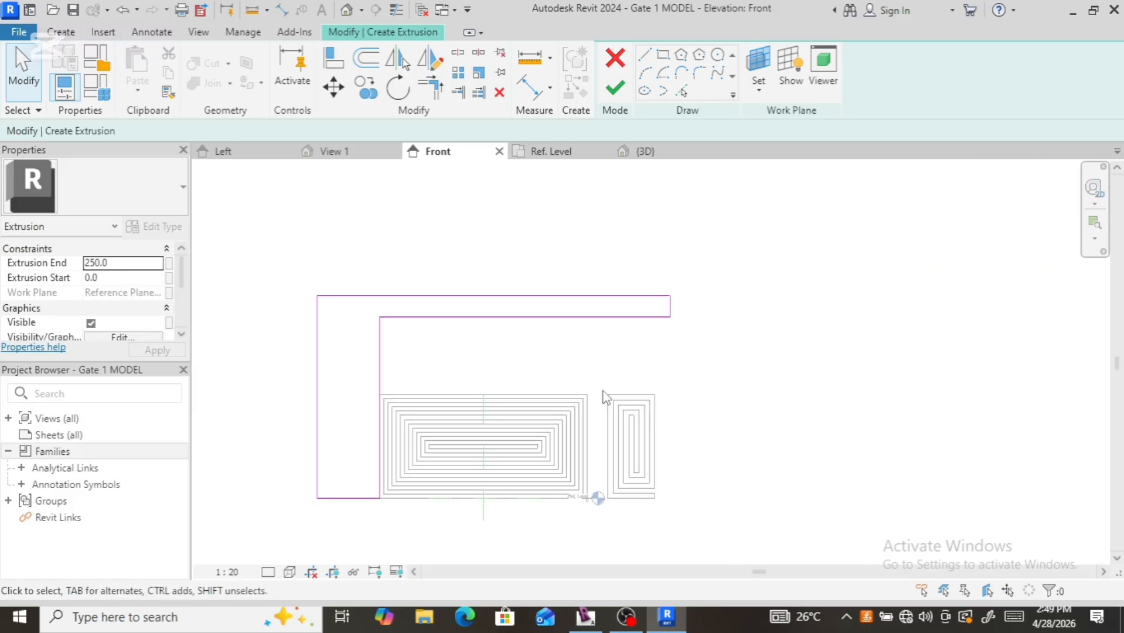
scroll(481, 384, down, 4)
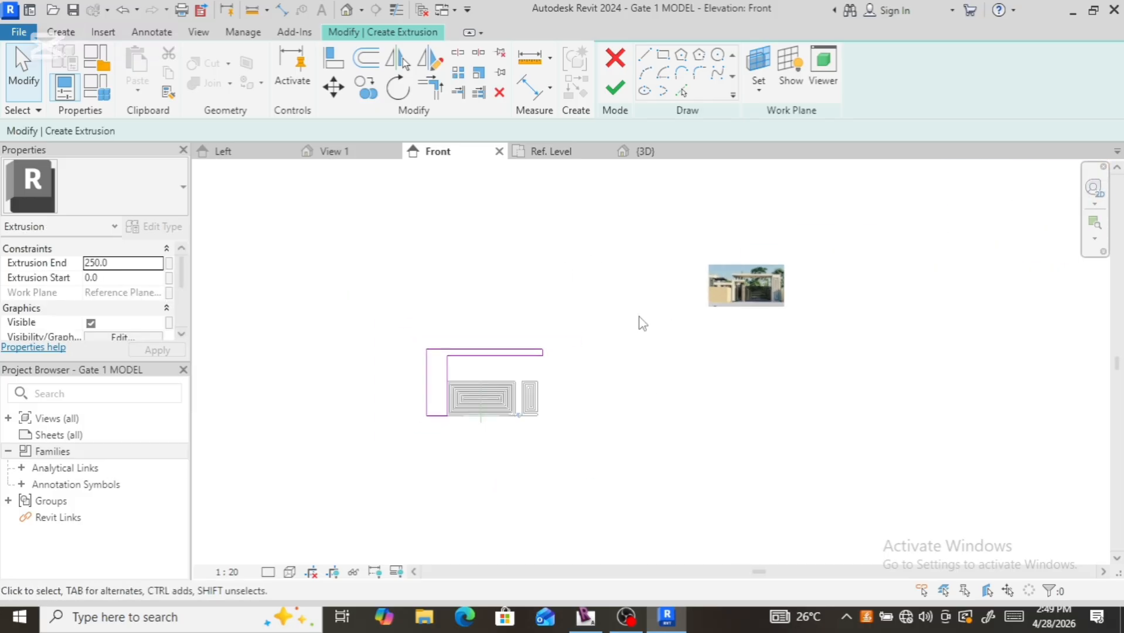
scroll(738, 300, up, 6)
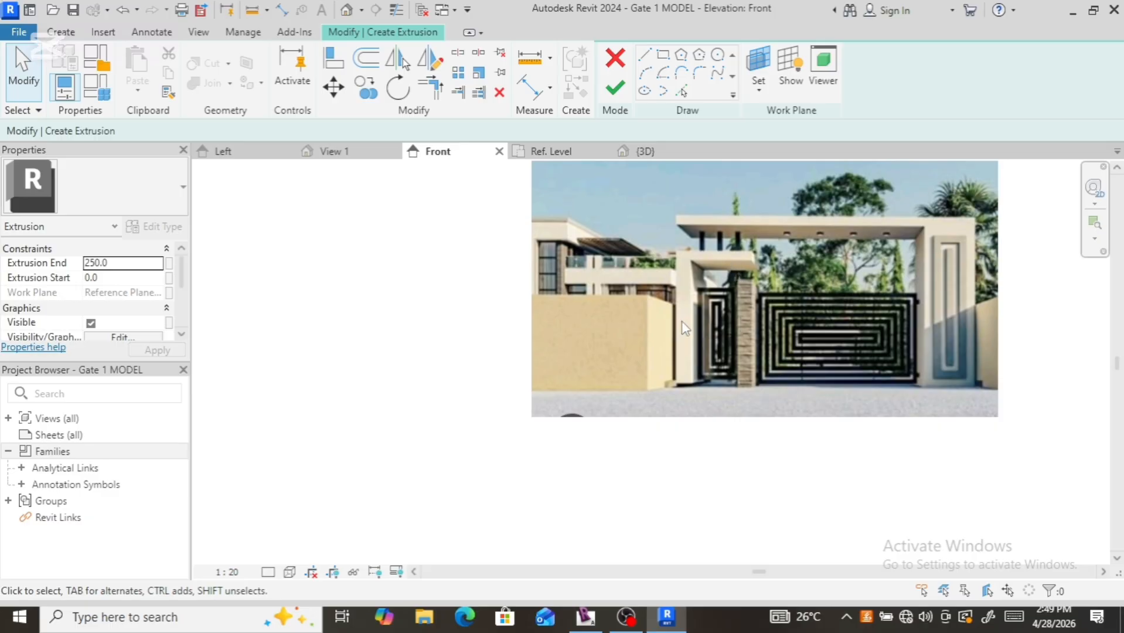
scroll(682, 319, down, 4)
scroll(685, 305, down, 5)
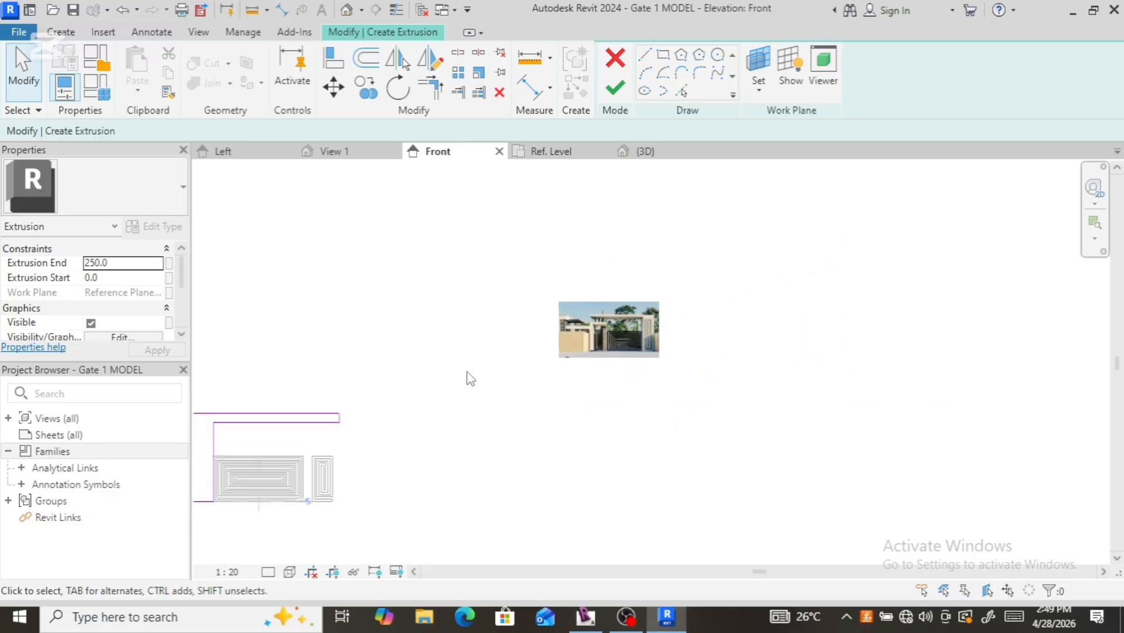
scroll(378, 478, up, 3)
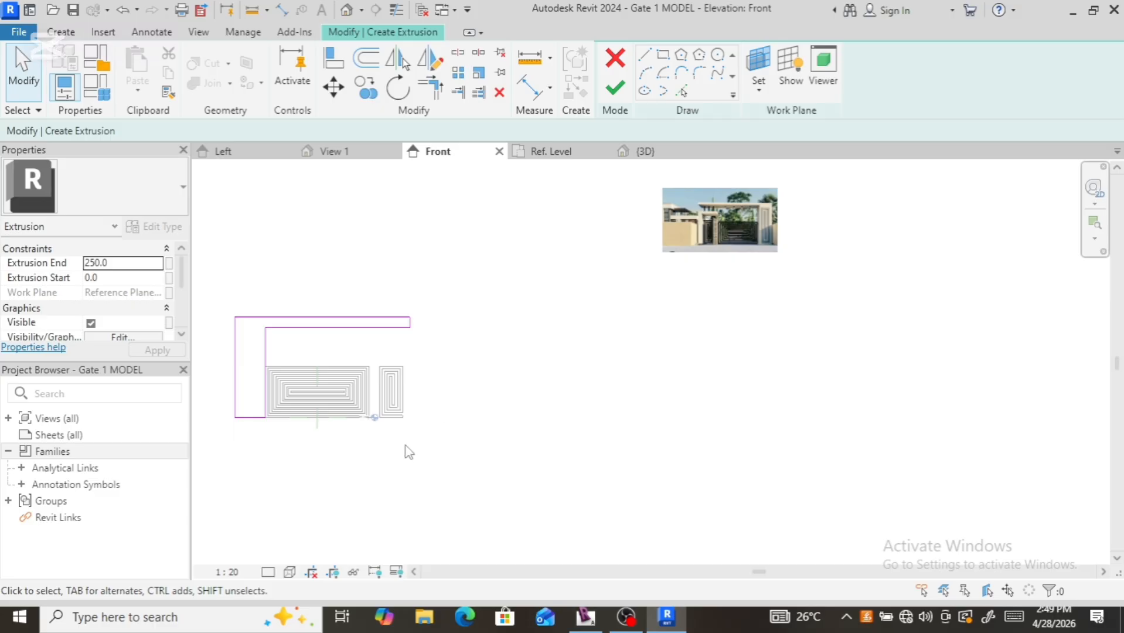
scroll(409, 446, up, 2)
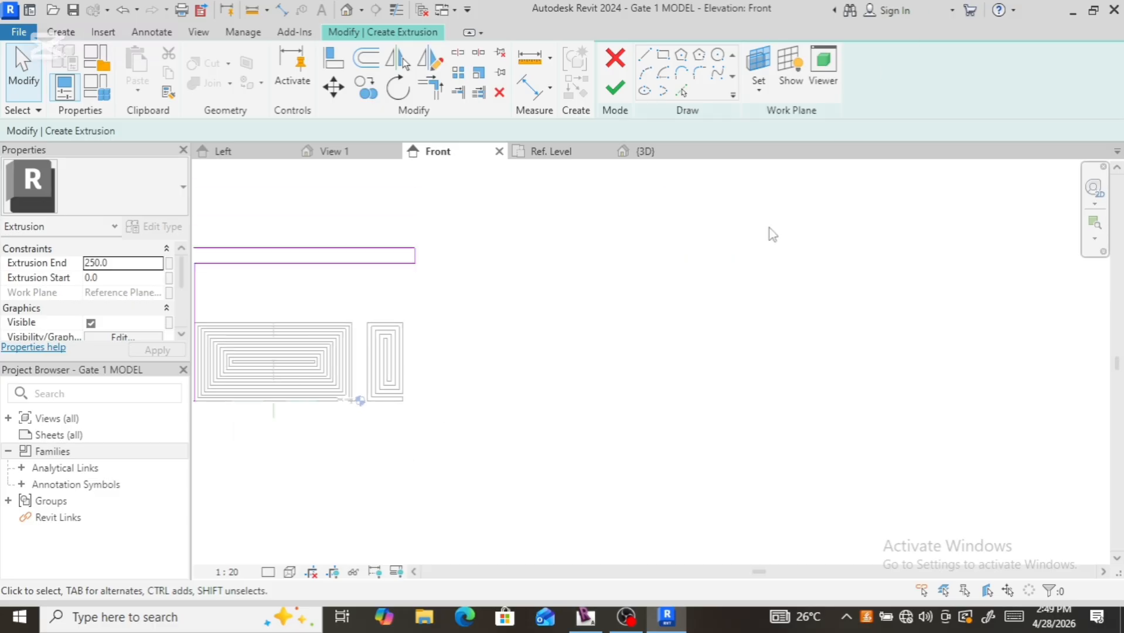
Step: Sketch a rectangular pillar 1000 wide and 3000 high from the bottom outer corner of the small gate panel
click(663, 54)
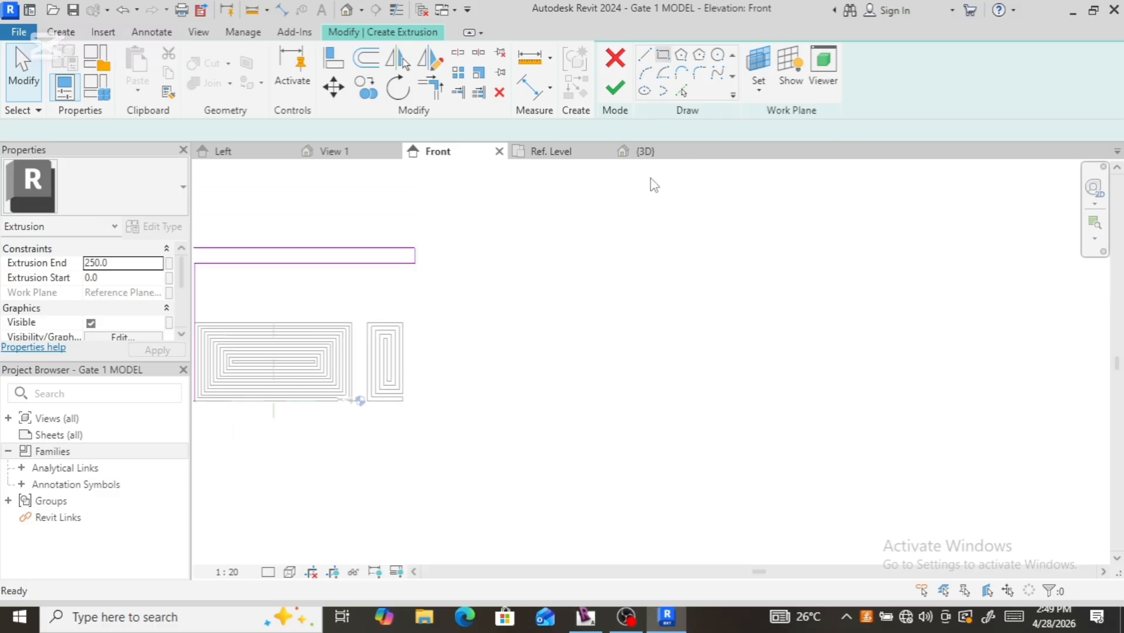
scroll(425, 381, up, 4)
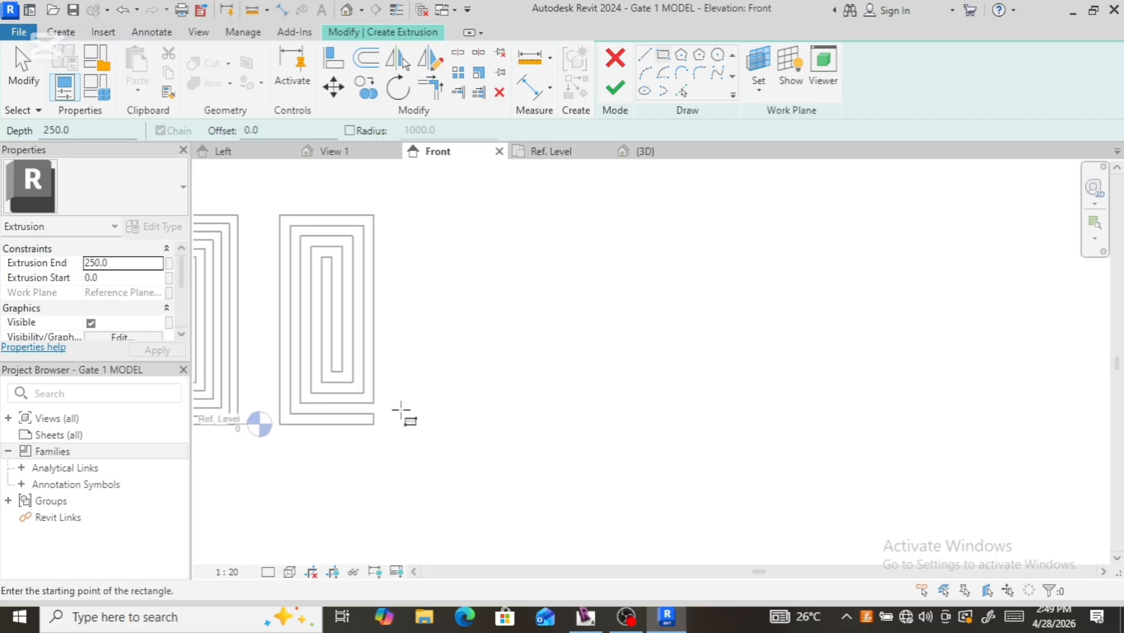
click(374, 423)
scroll(445, 387, down, 4)
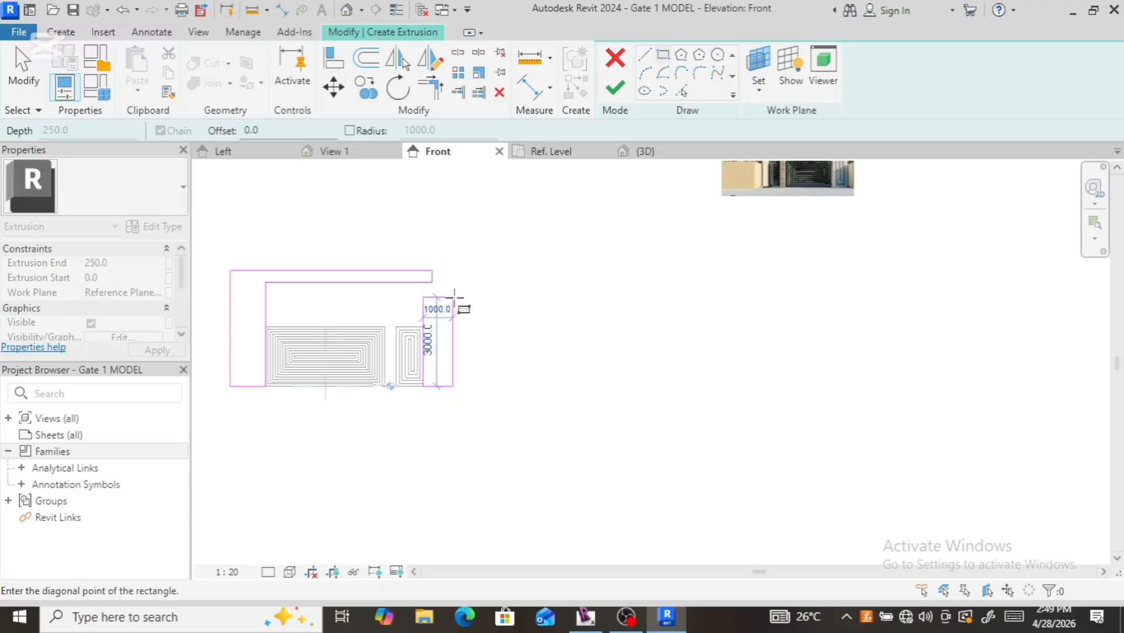
click(455, 297)
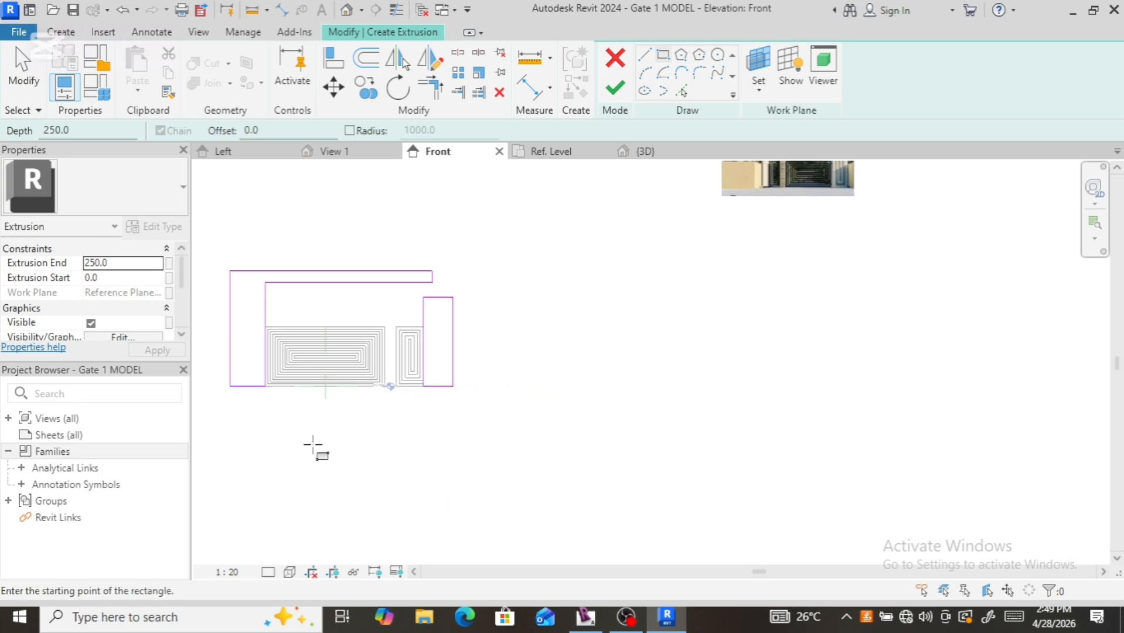
scroll(574, 367, up, 3)
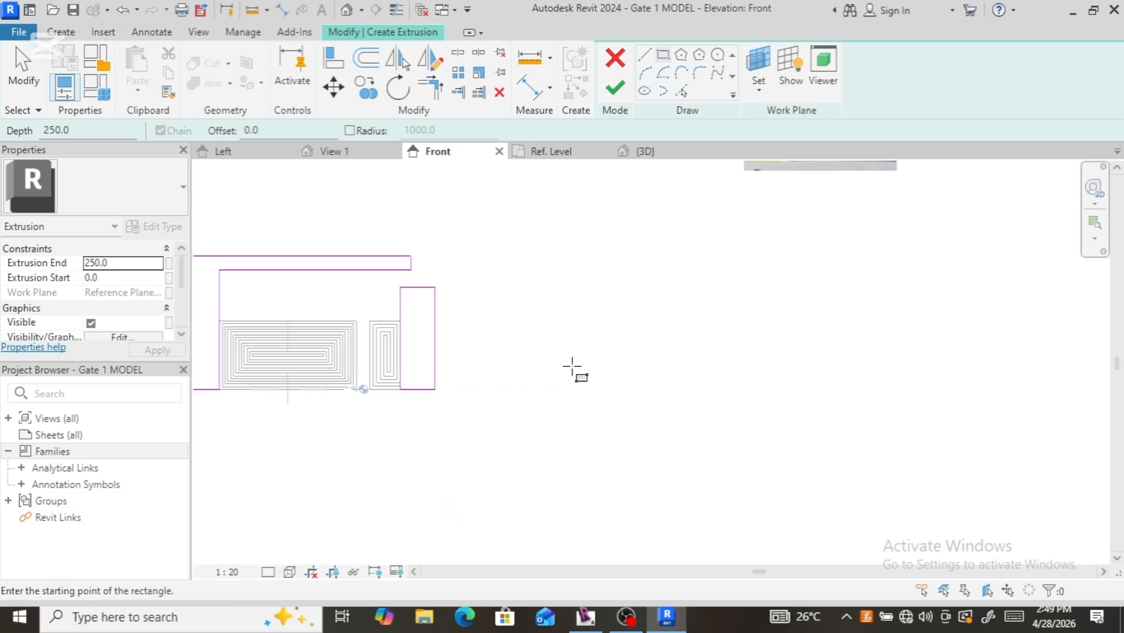
Step: Draw the small canopy's underside about 1000 long from the pillar's inner edge above the small gate, with a vertical end about 500 high
click(645, 55)
scroll(457, 261, up, 4)
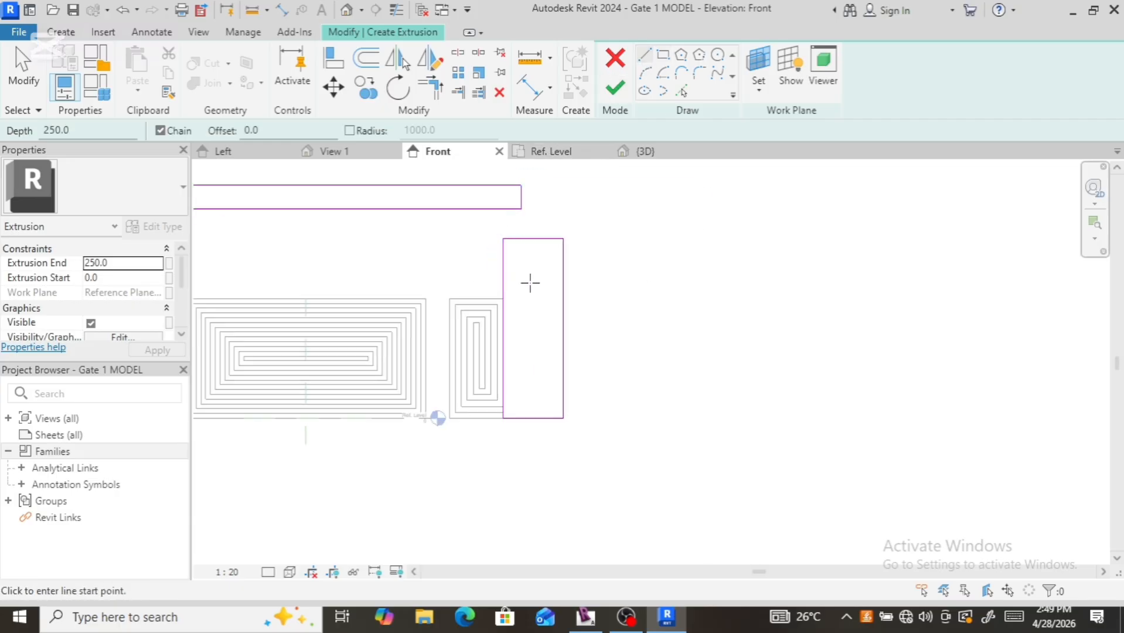
click(503, 269)
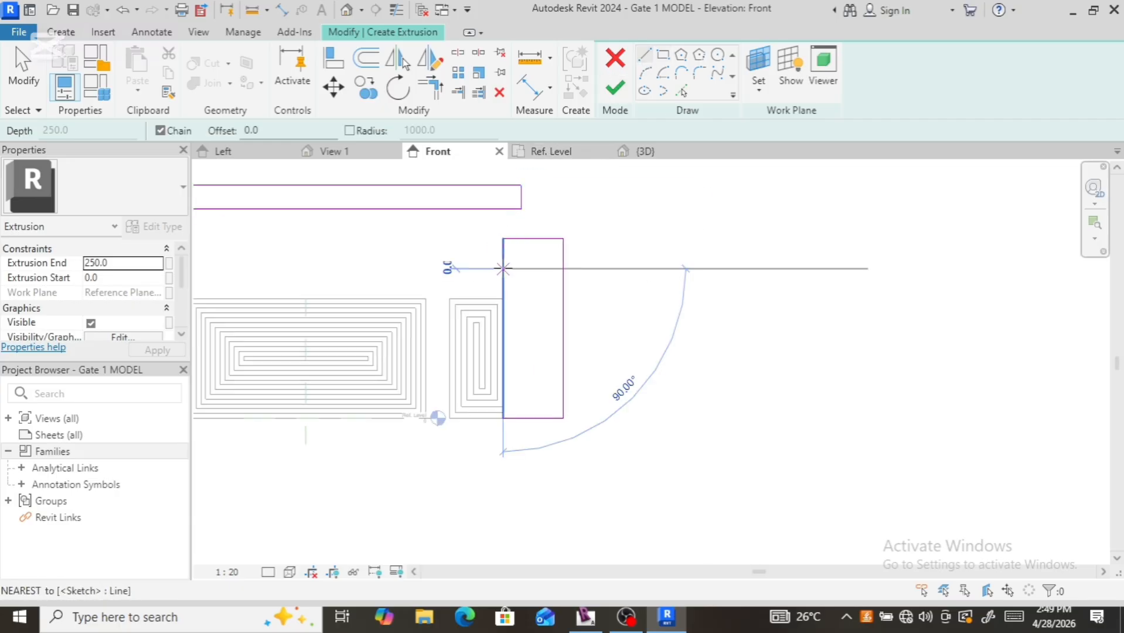
click(443, 269)
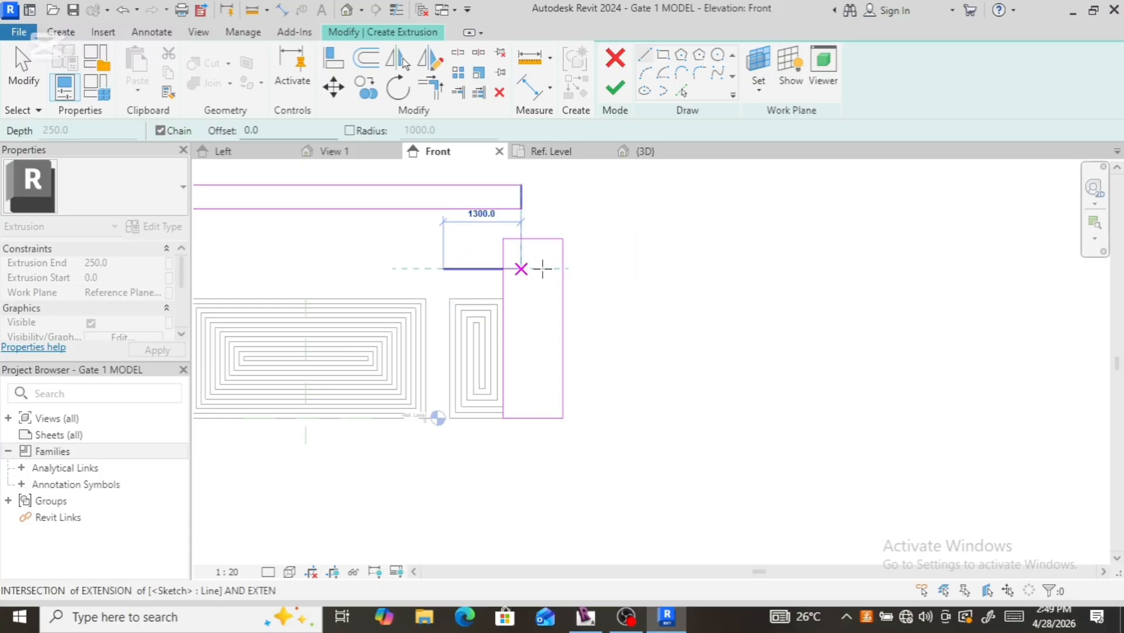
click(443, 239)
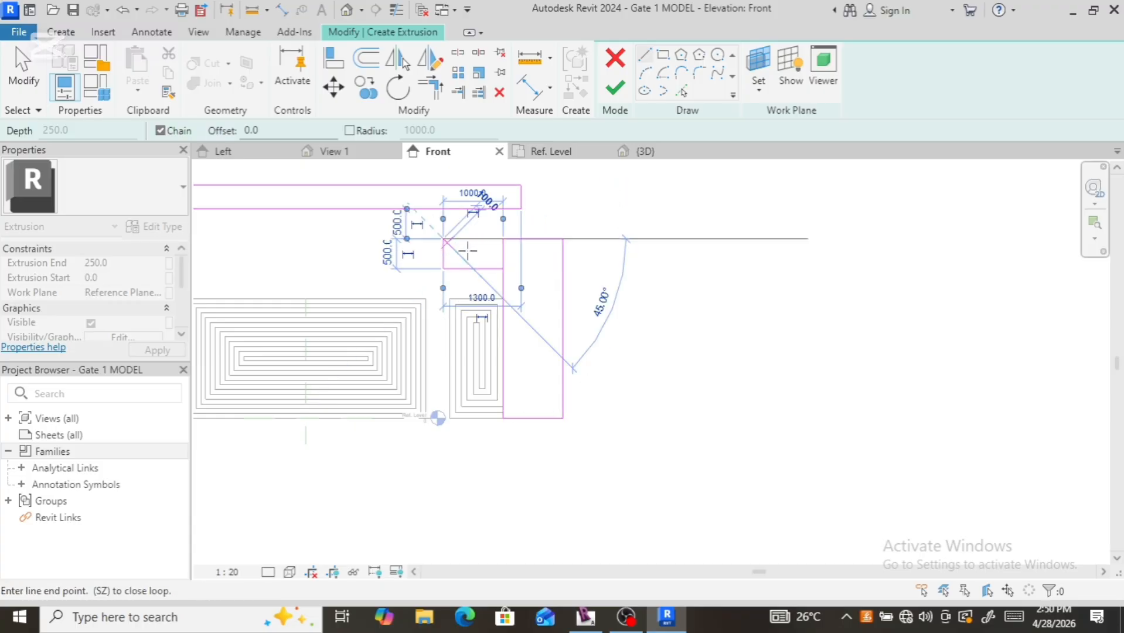
Step: Trim and extend the canopy and pillar lines to corners so they form one continuous inverted-L outline
click(431, 88)
click(531, 239)
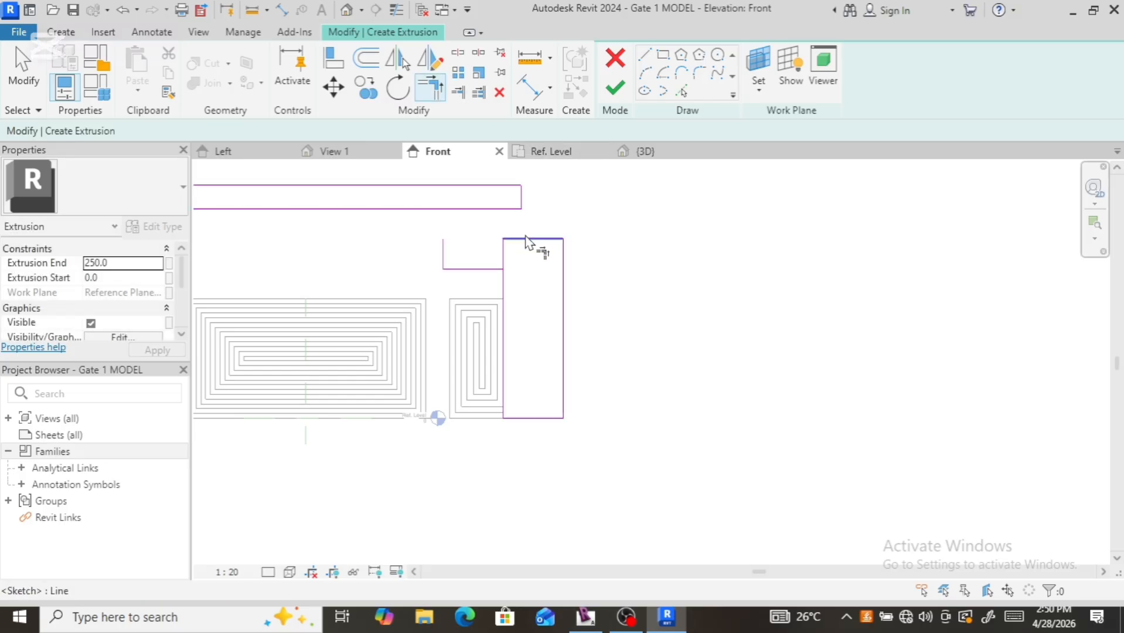
click(445, 251)
click(484, 273)
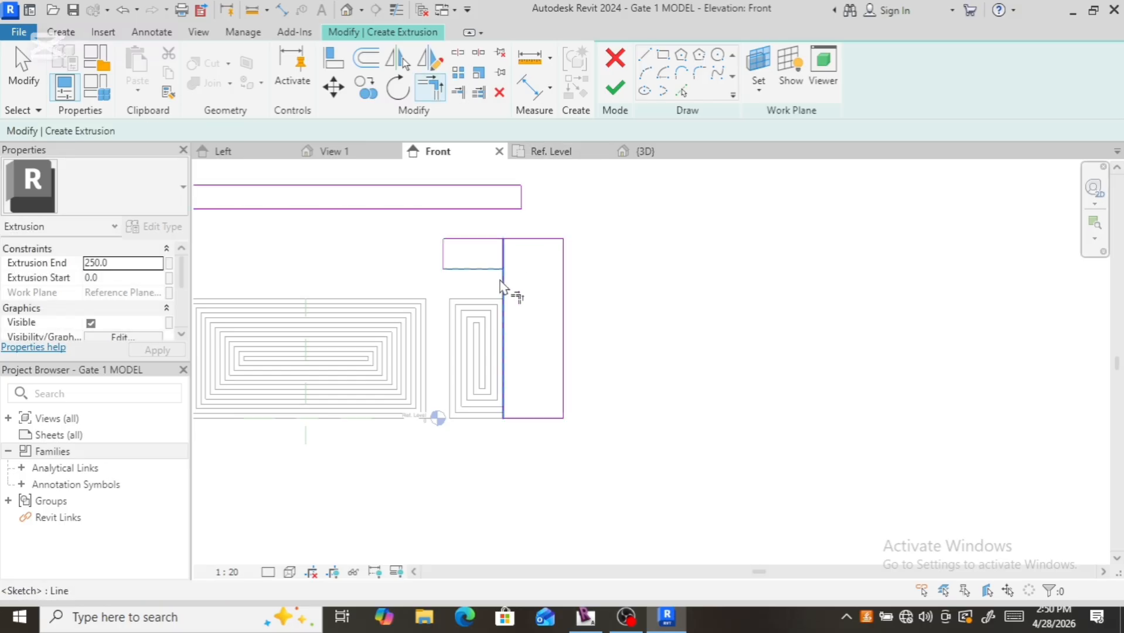
click(510, 291)
right_click(627, 295)
click(666, 306)
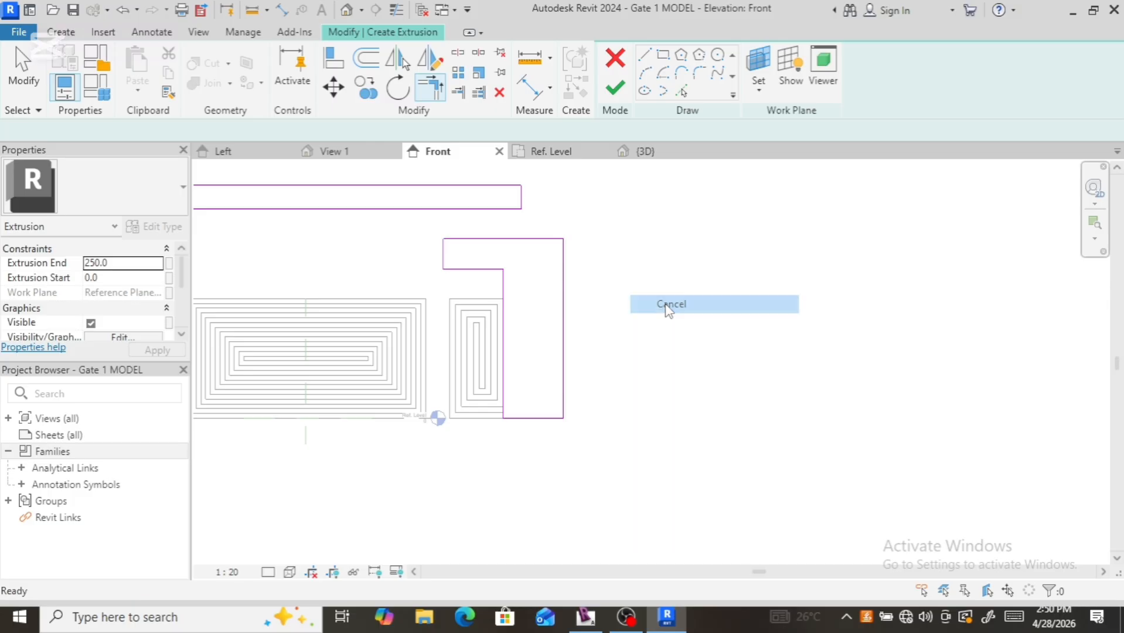
Step: Examine the small gate's pillar and canopy in the reference image and compare their width and position under the beam with the sketch
scroll(602, 284, down, 2)
scroll(597, 287, up, 2)
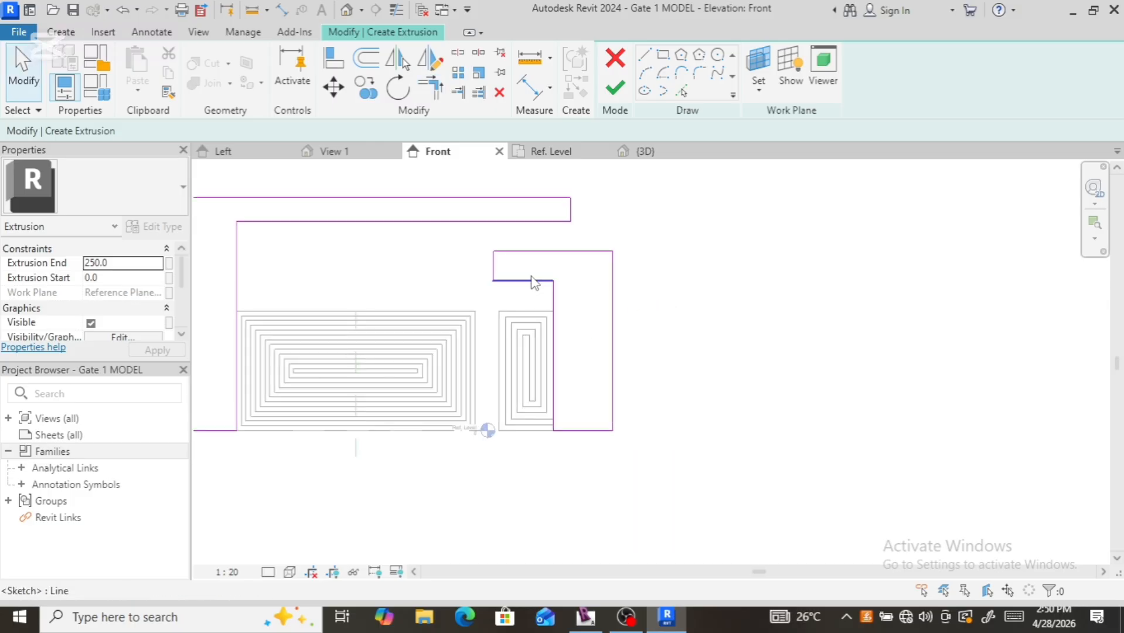
scroll(514, 296, down, 4)
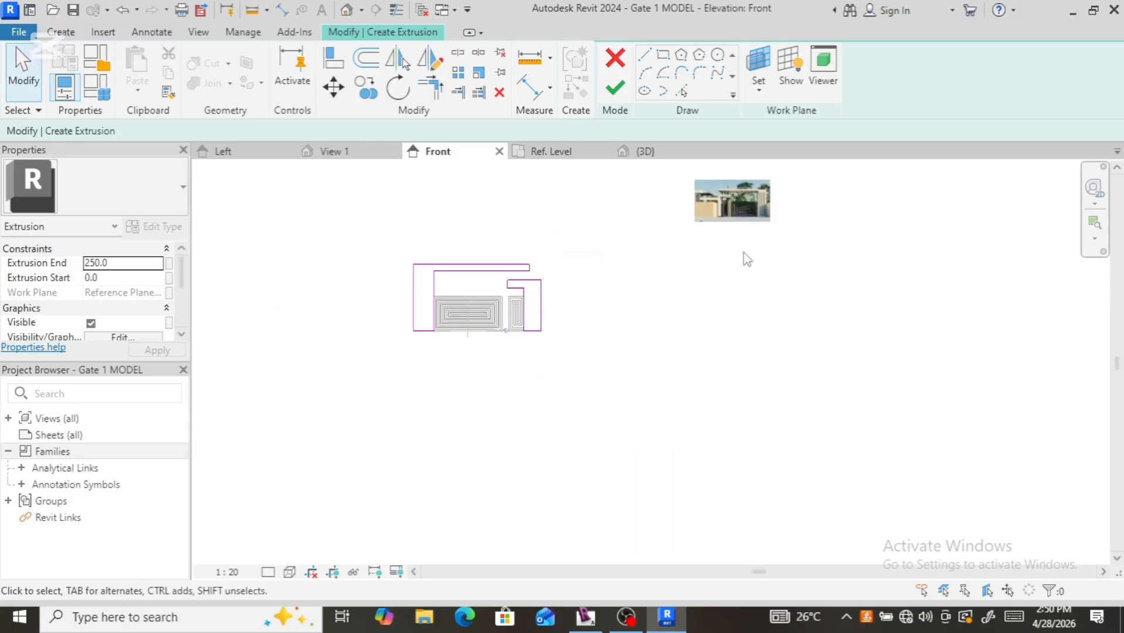
scroll(727, 213, up, 4)
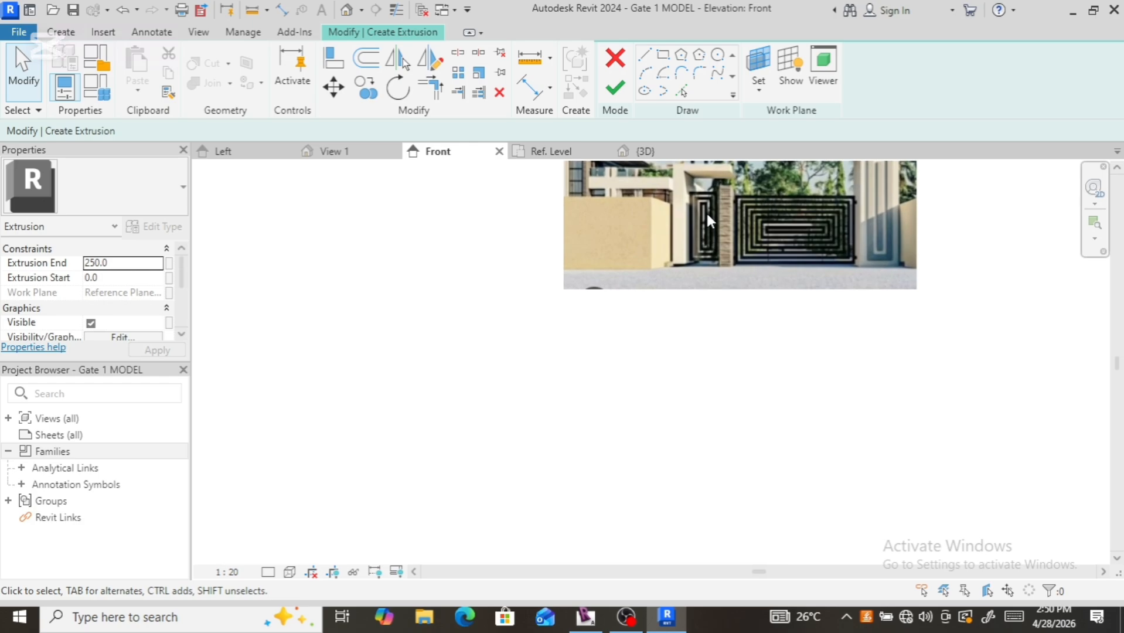
scroll(707, 205, down, 3)
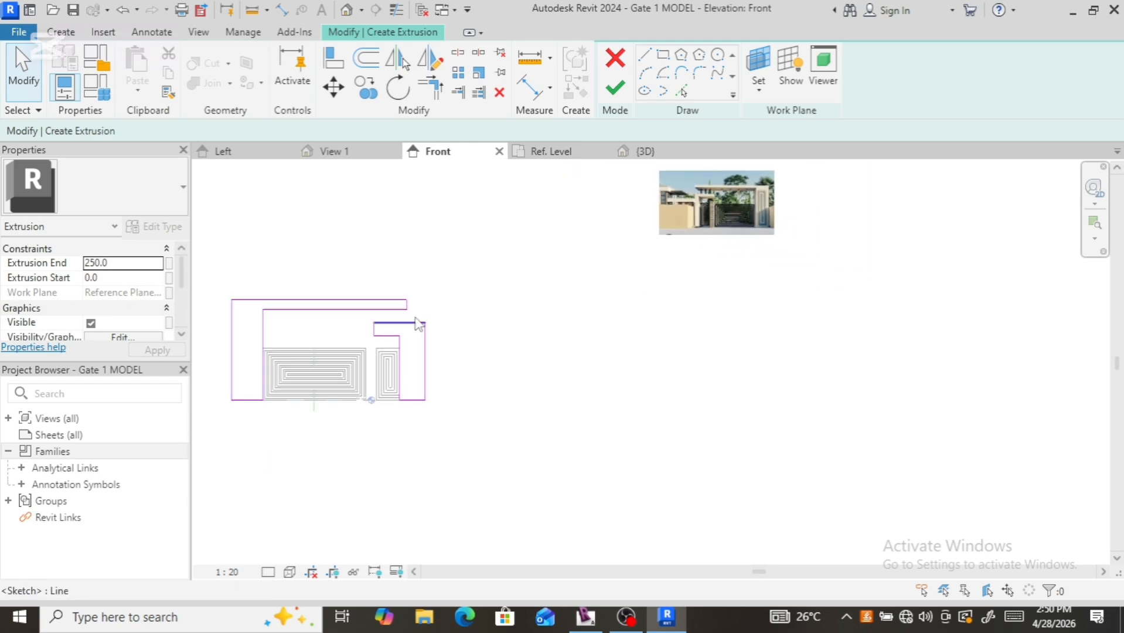
scroll(702, 200, up, 5)
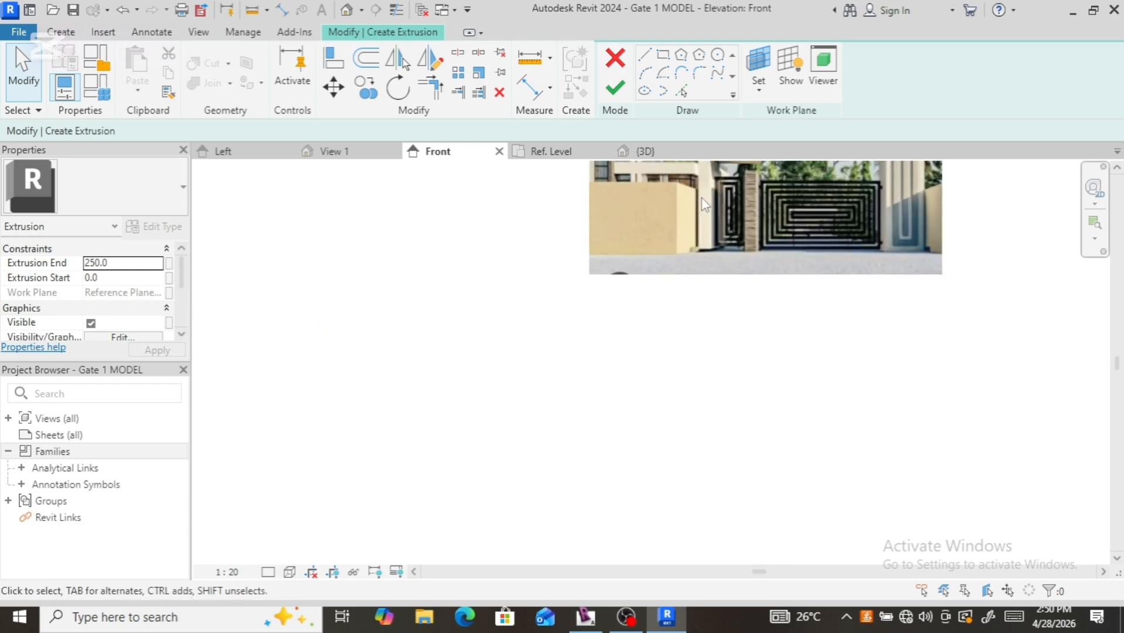
scroll(702, 202, up, 4)
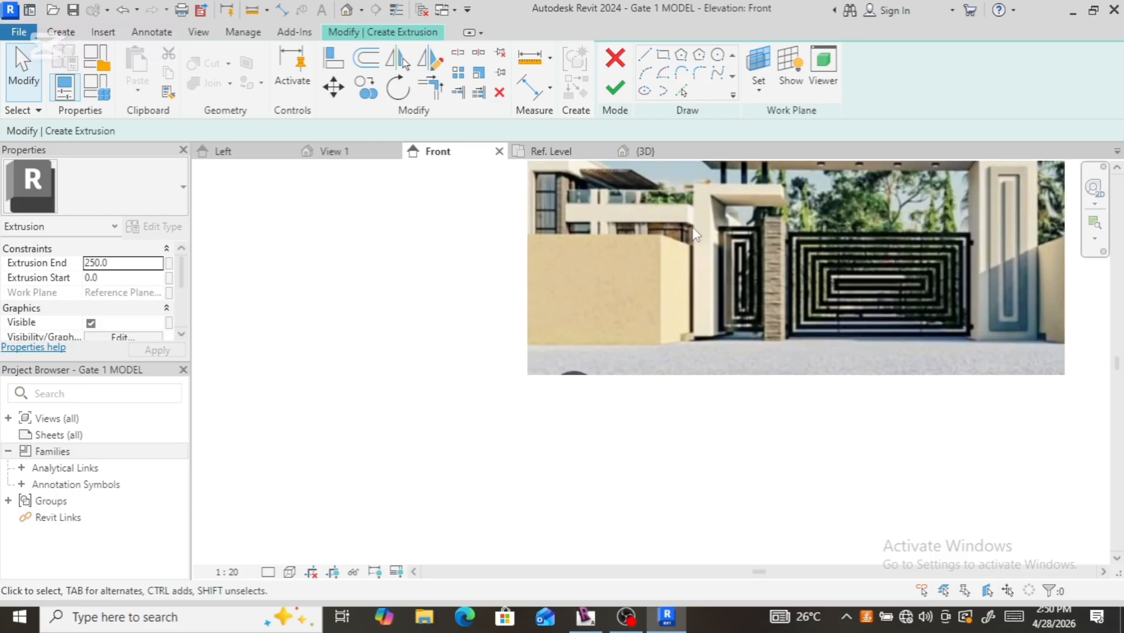
scroll(702, 302, up, 1)
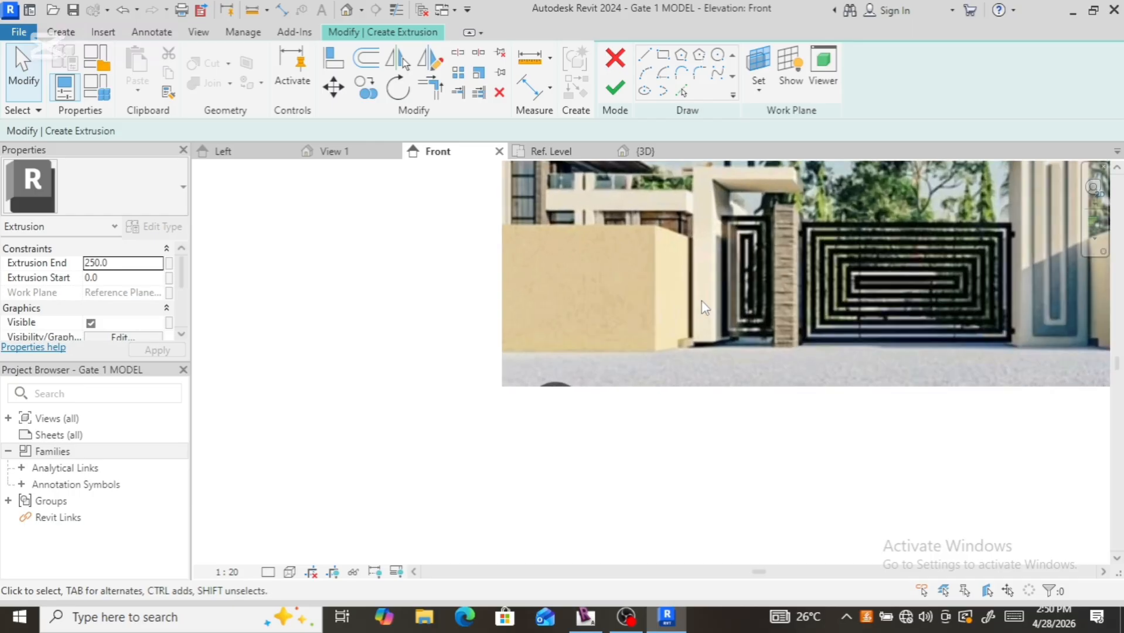
scroll(702, 300, down, 7)
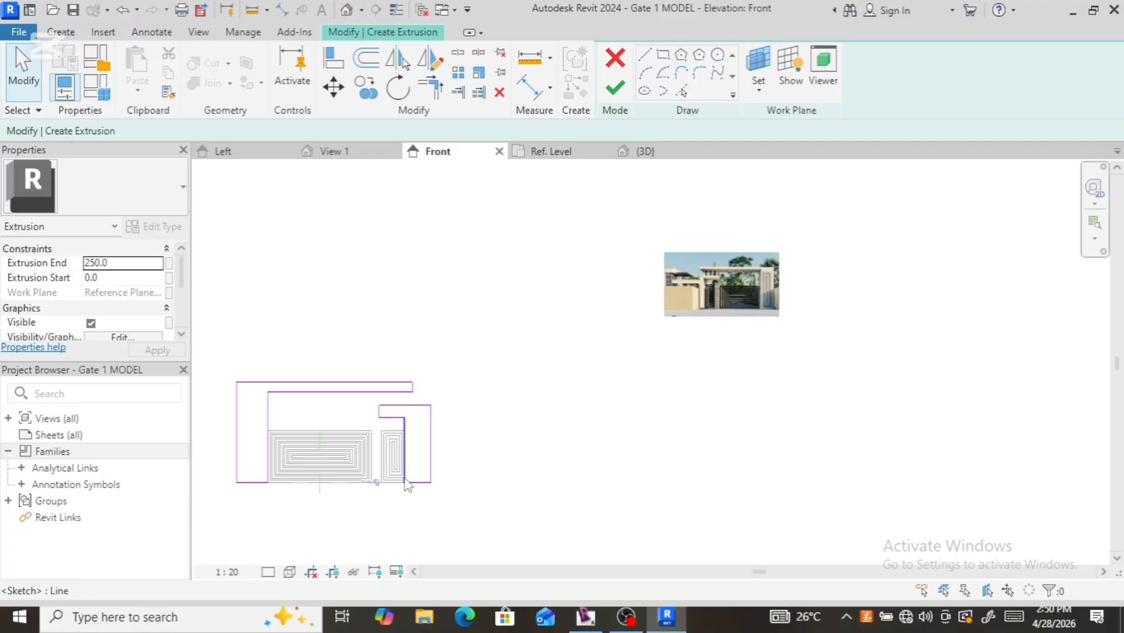
scroll(405, 479, up, 3)
scroll(497, 511, down, 2)
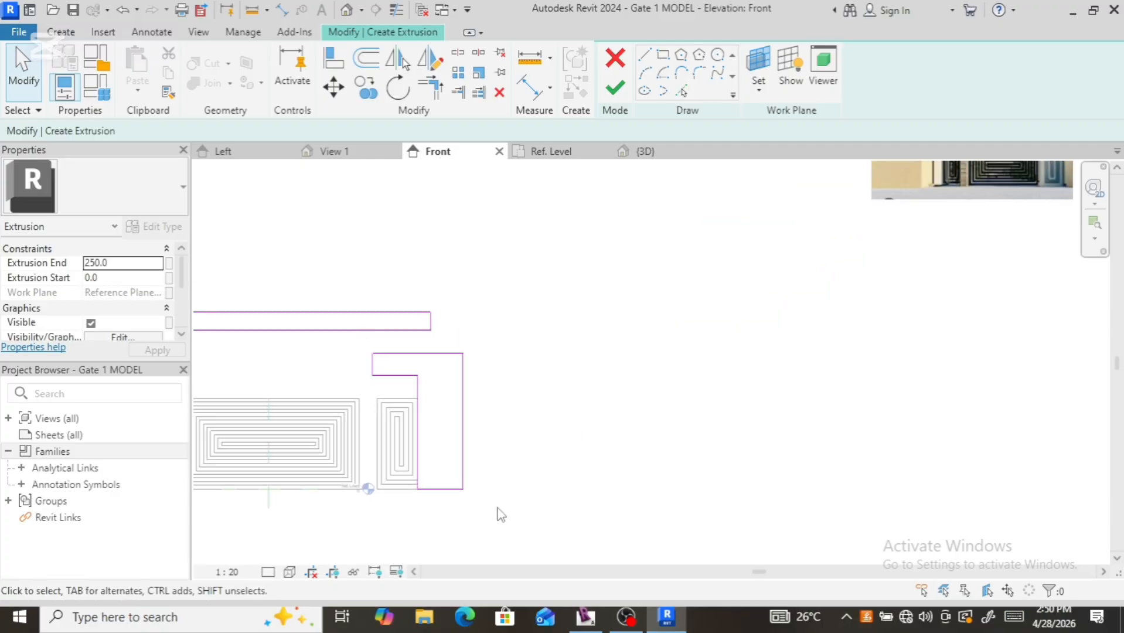
scroll(745, 321, up, 4)
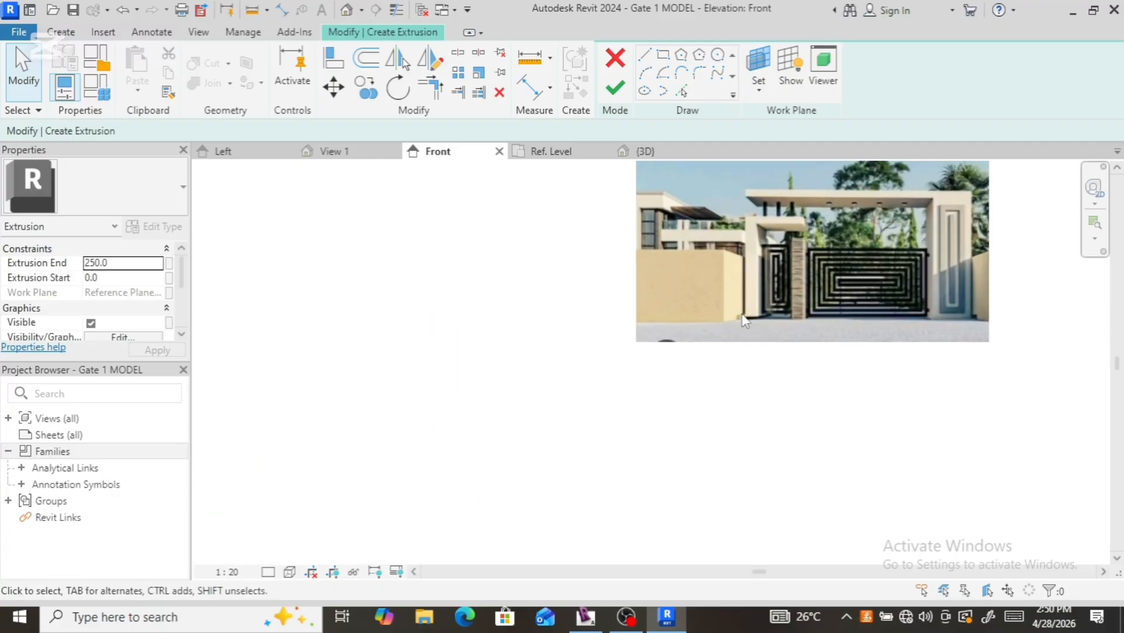
scroll(774, 220, up, 2)
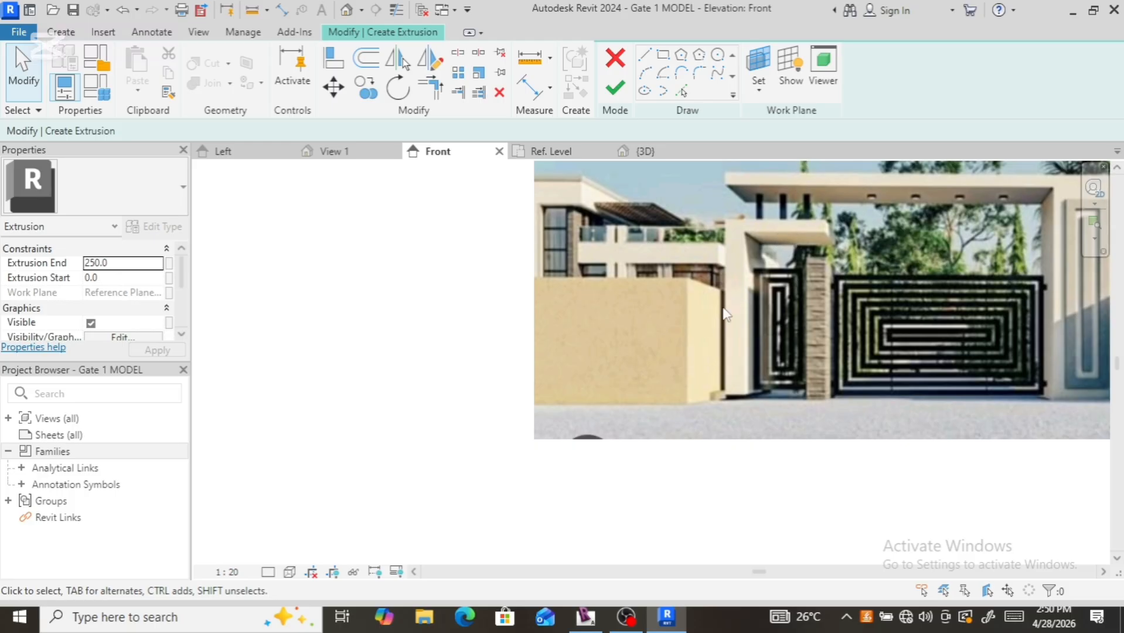
scroll(723, 320, down, 5)
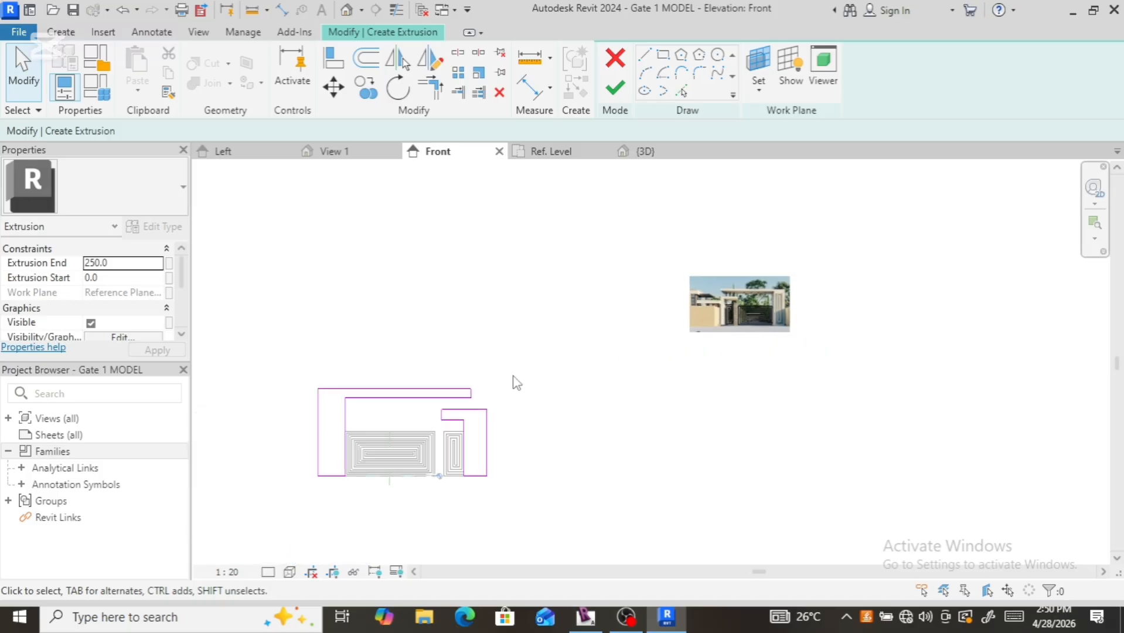
scroll(480, 412, up, 2)
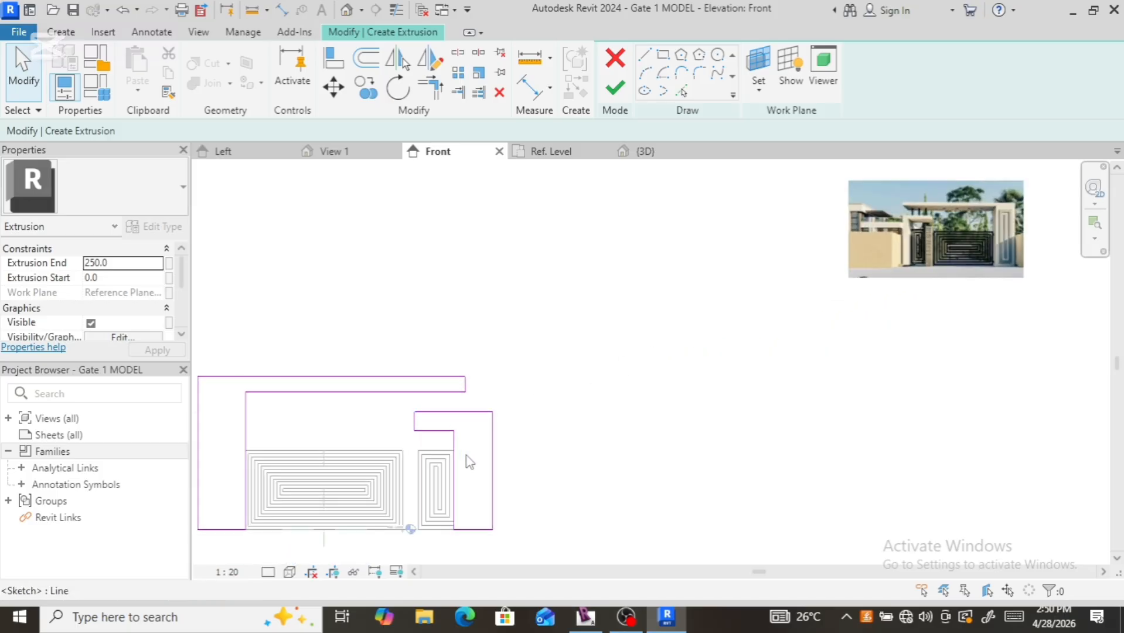
scroll(935, 215, up, 4)
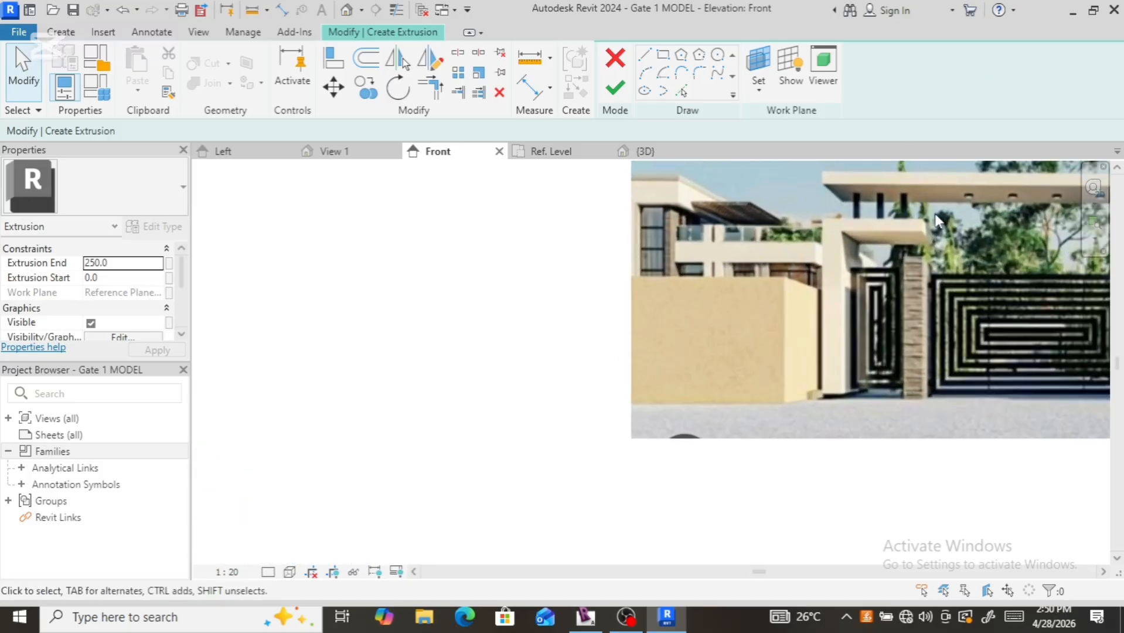
scroll(935, 214, down, 3)
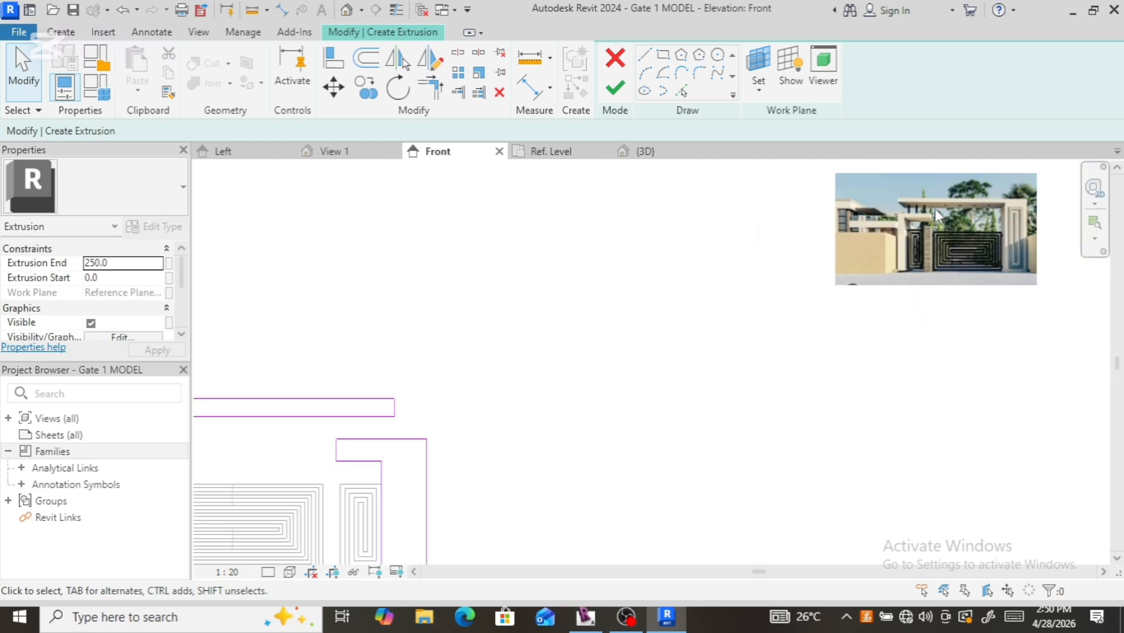
scroll(394, 457, down, 2)
scroll(394, 460, down, 2)
scroll(410, 471, up, 4)
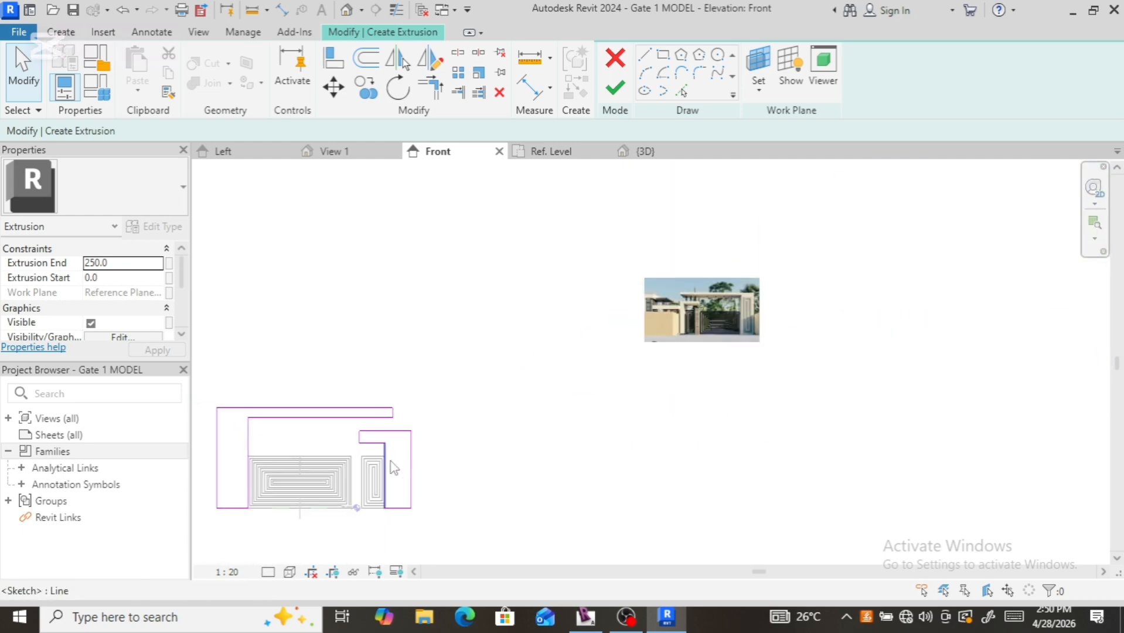
Step: Narrow the small gate's pillar by setting its outer sketch line 400 beyond the overhead beam's free end
click(426, 479)
scroll(417, 487, down, 2)
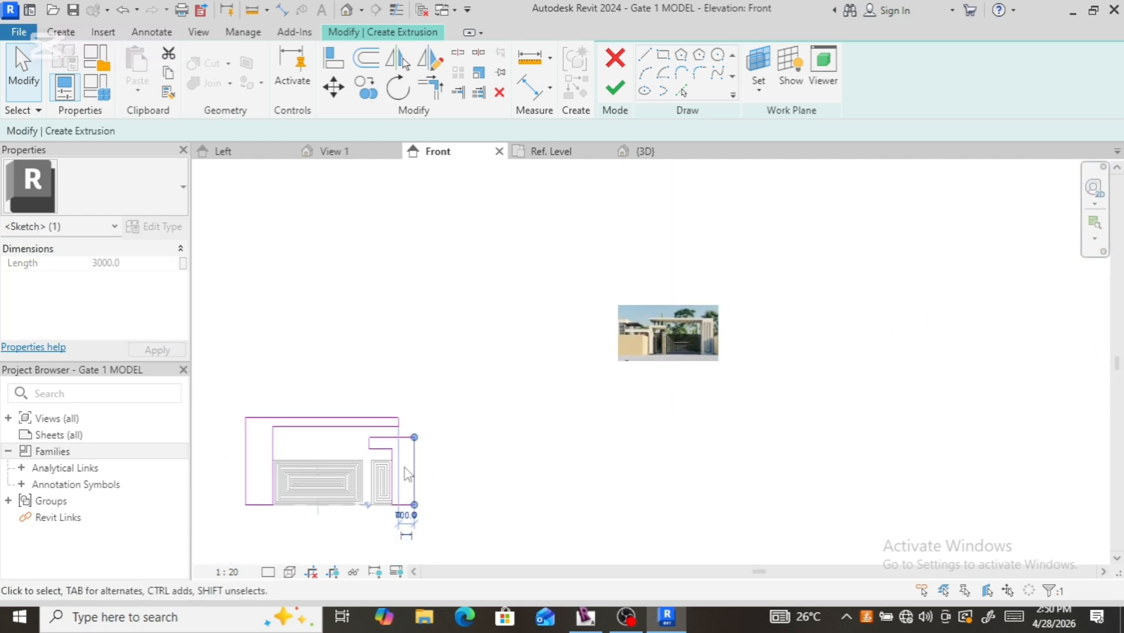
scroll(403, 528, up, 3)
scroll(405, 531, up, 1)
click(428, 514)
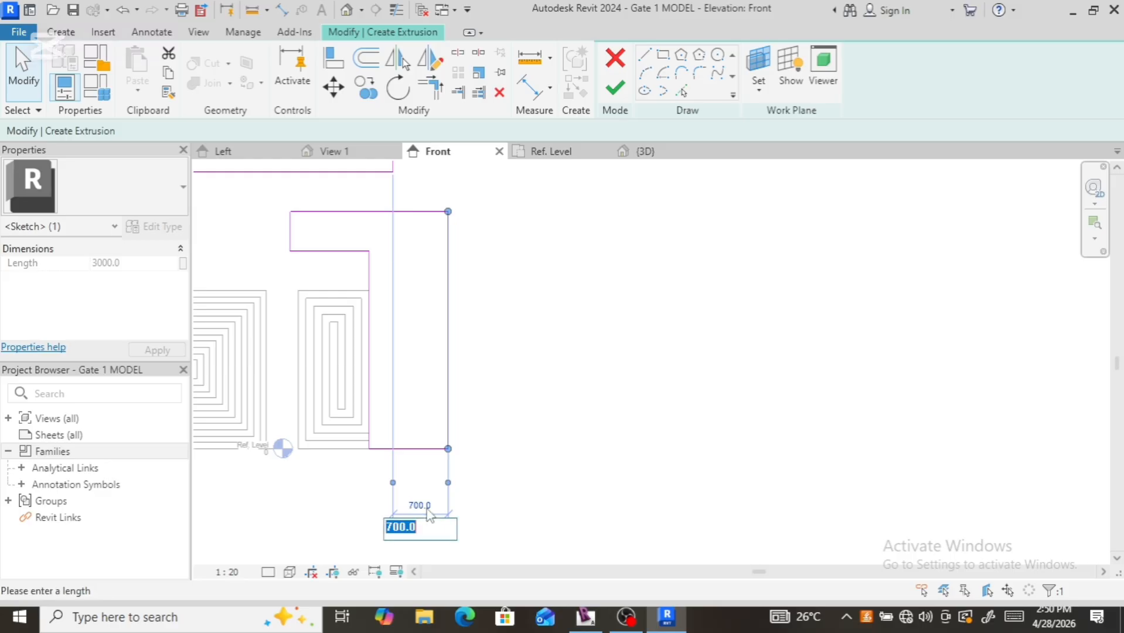
text(400)
key(Return)
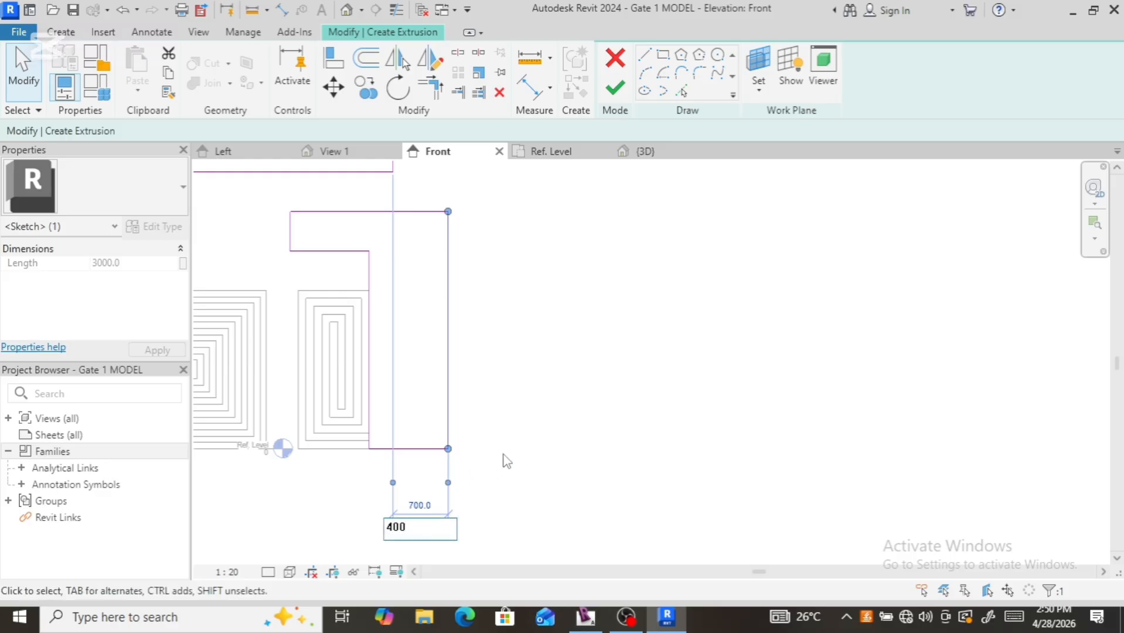
Step: Study the small gate's side of the reference image and check the sketched canopy's and overhead beam's thickness against it
scroll(485, 474, down, 2)
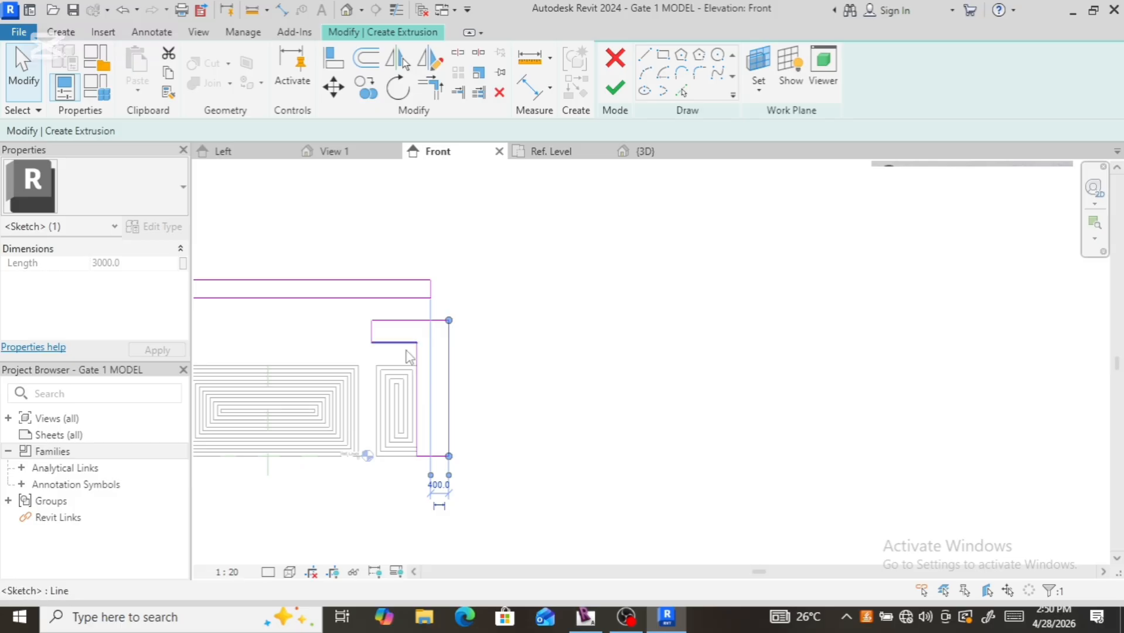
scroll(409, 354, up, 2)
scroll(452, 478, down, 4)
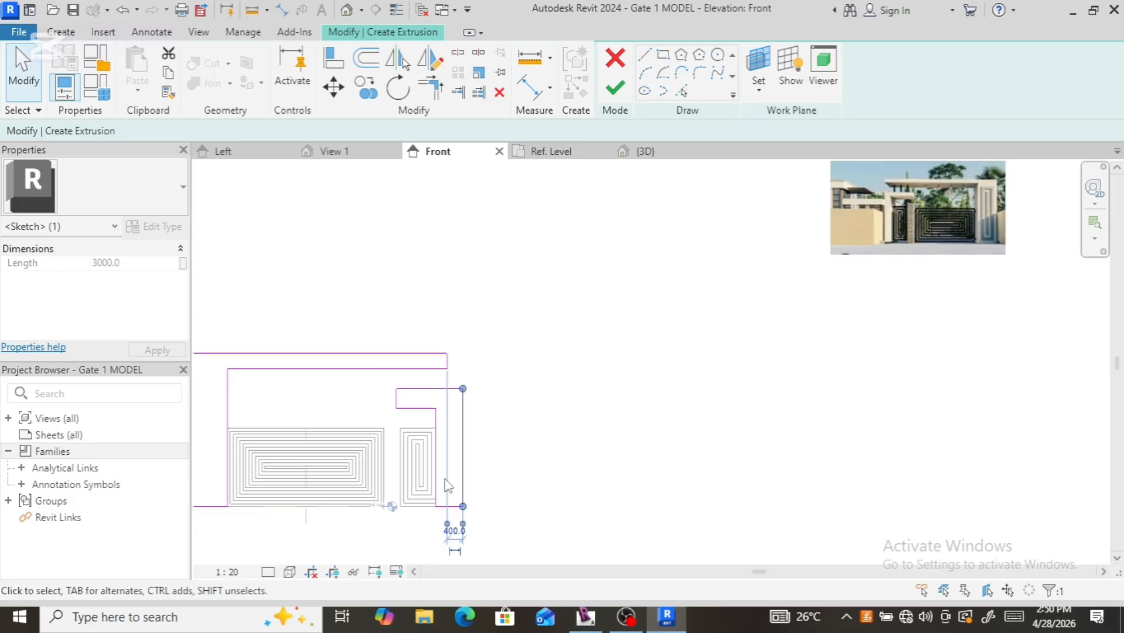
scroll(702, 345, up, 8)
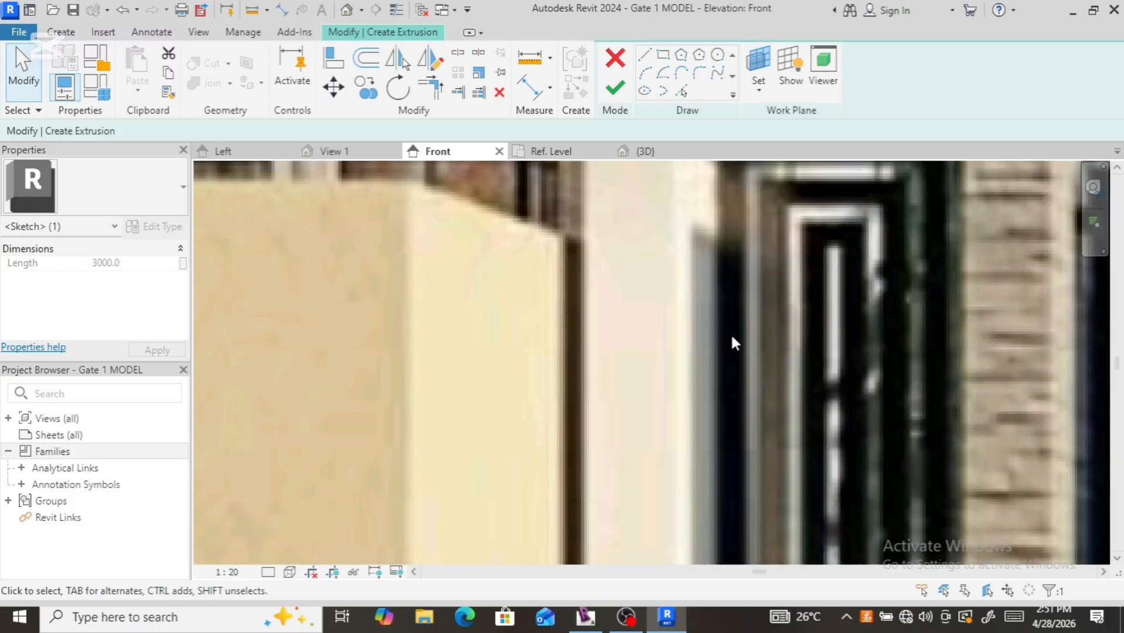
scroll(653, 439, down, 2)
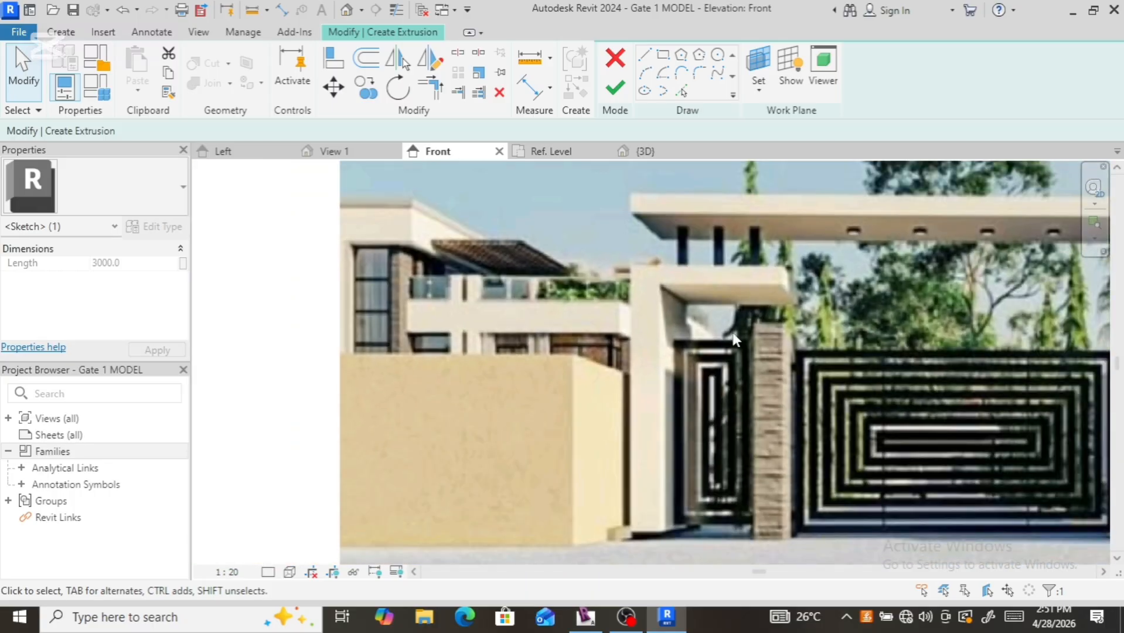
scroll(729, 424, up, 3)
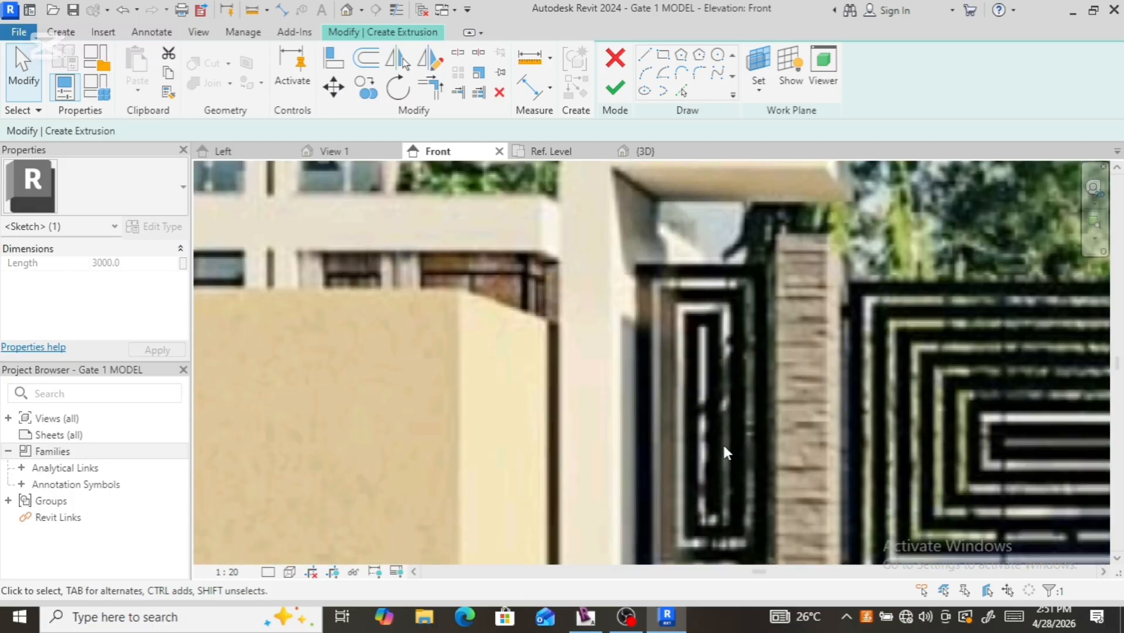
scroll(724, 448, down, 2)
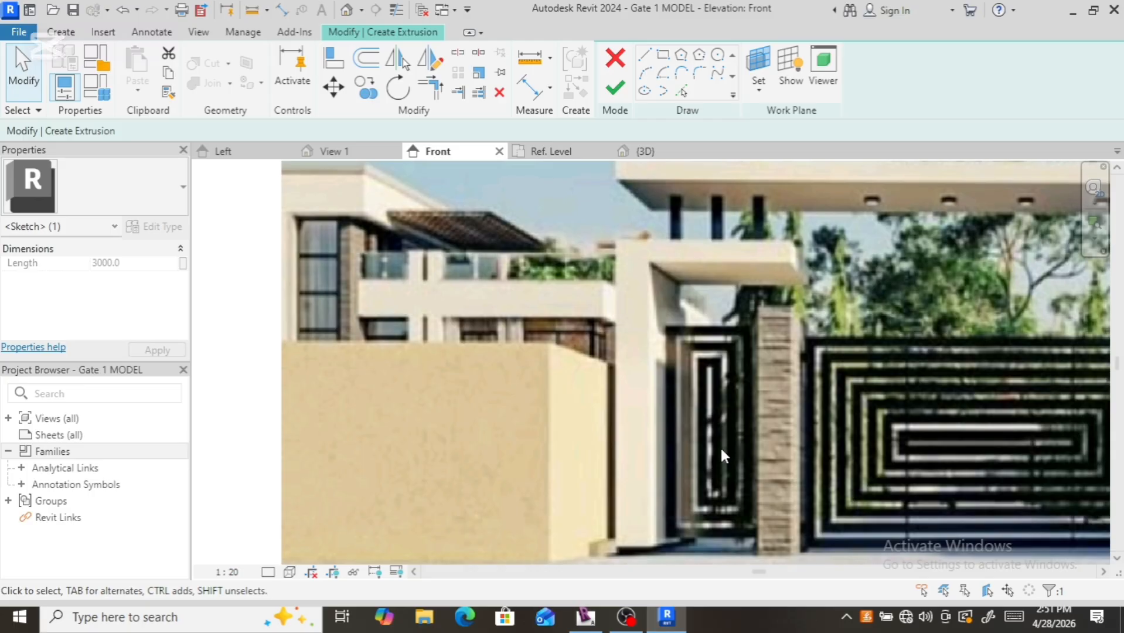
scroll(720, 439, down, 5)
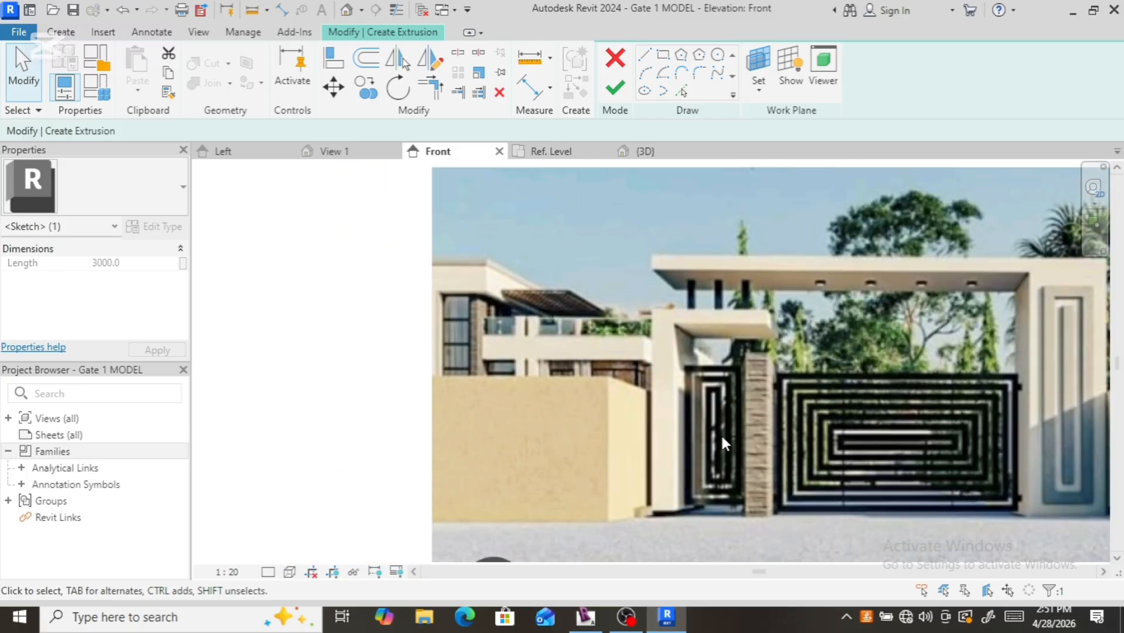
scroll(359, 409, down, 8)
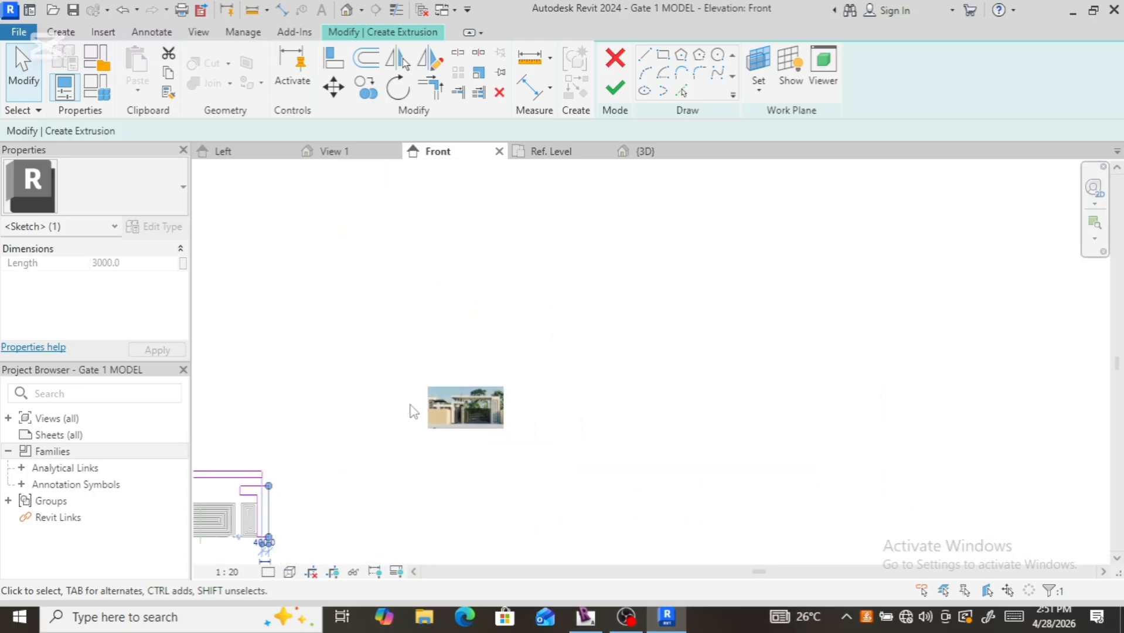
scroll(333, 477, up, 6)
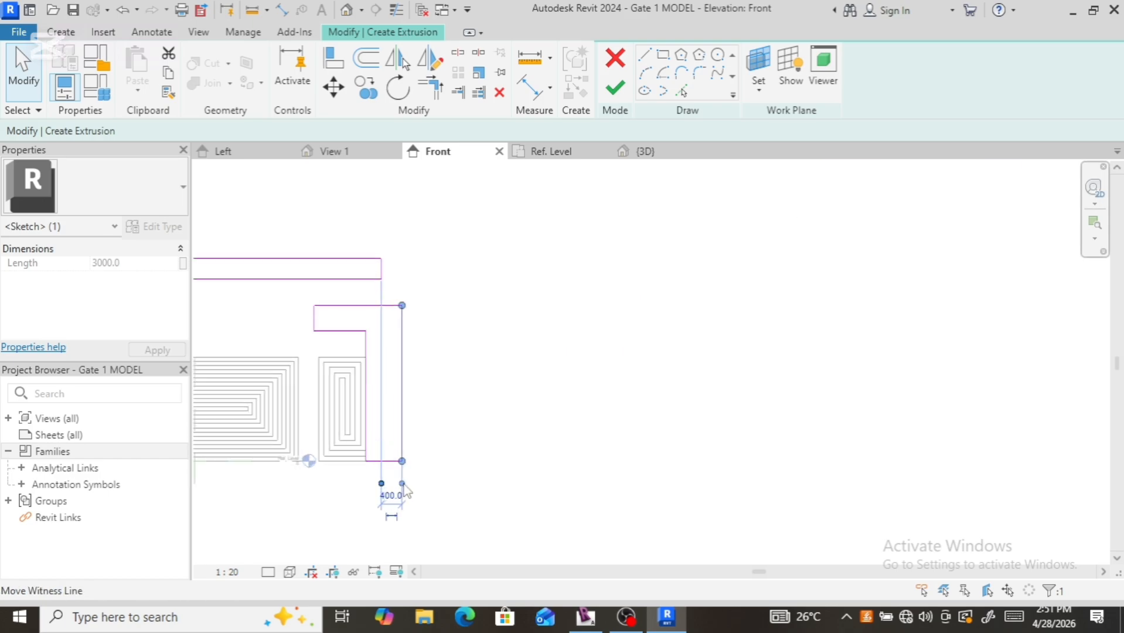
click(447, 463)
scroll(447, 459, down, 3)
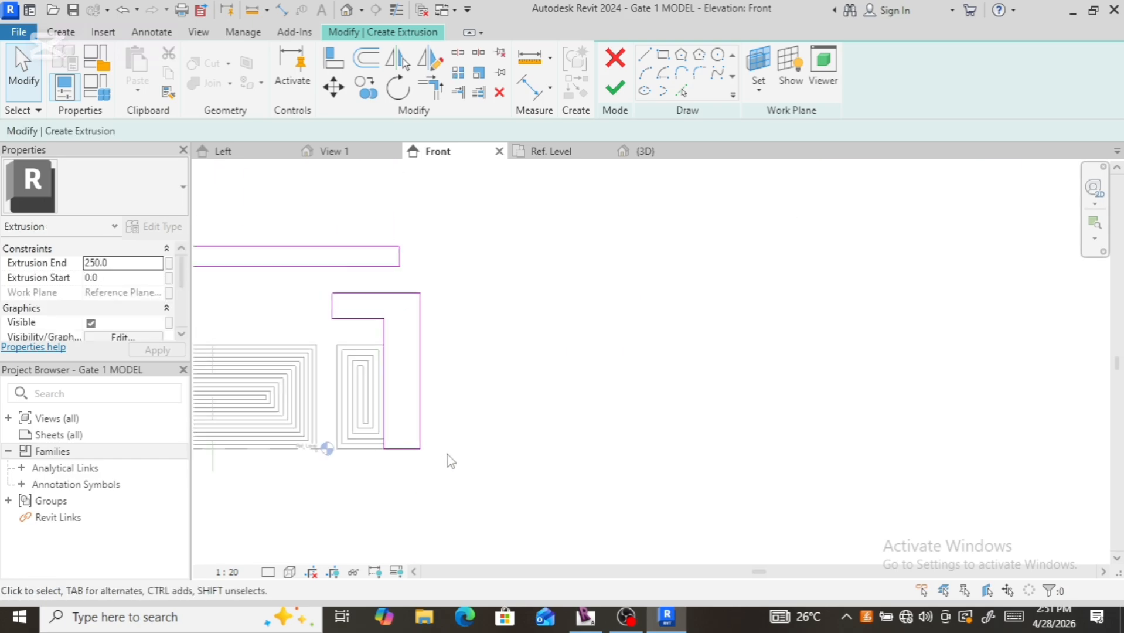
scroll(379, 404, up, 3)
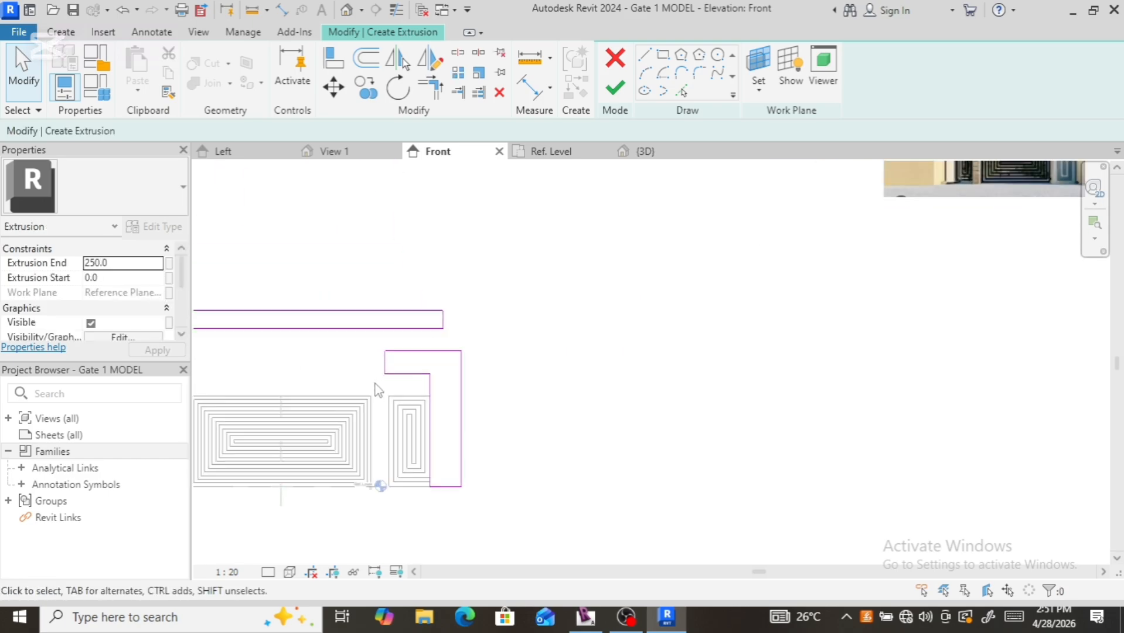
click(405, 373)
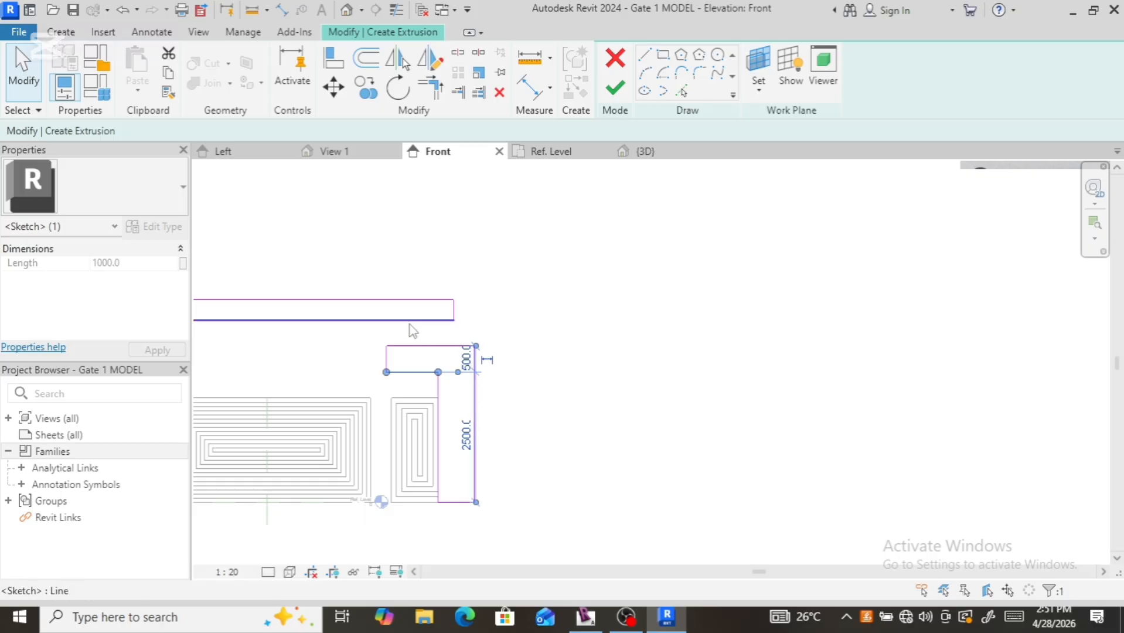
click(428, 300)
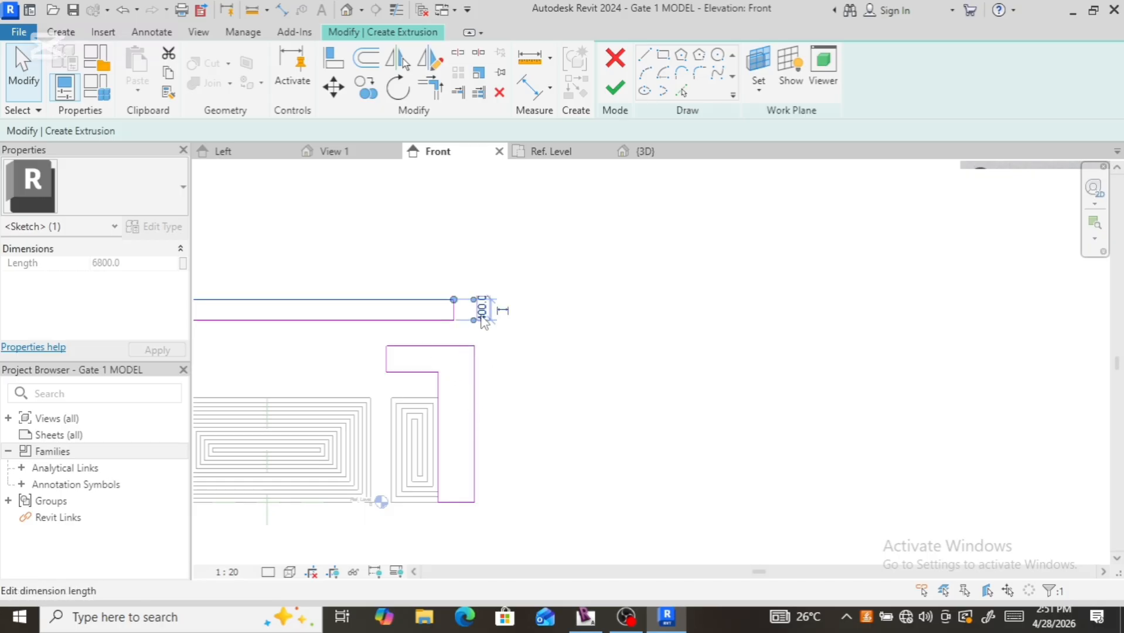
Step: Move the small-gate pillar's outer sketch line inward and set it 400 from the pillar's inner edge
click(475, 408)
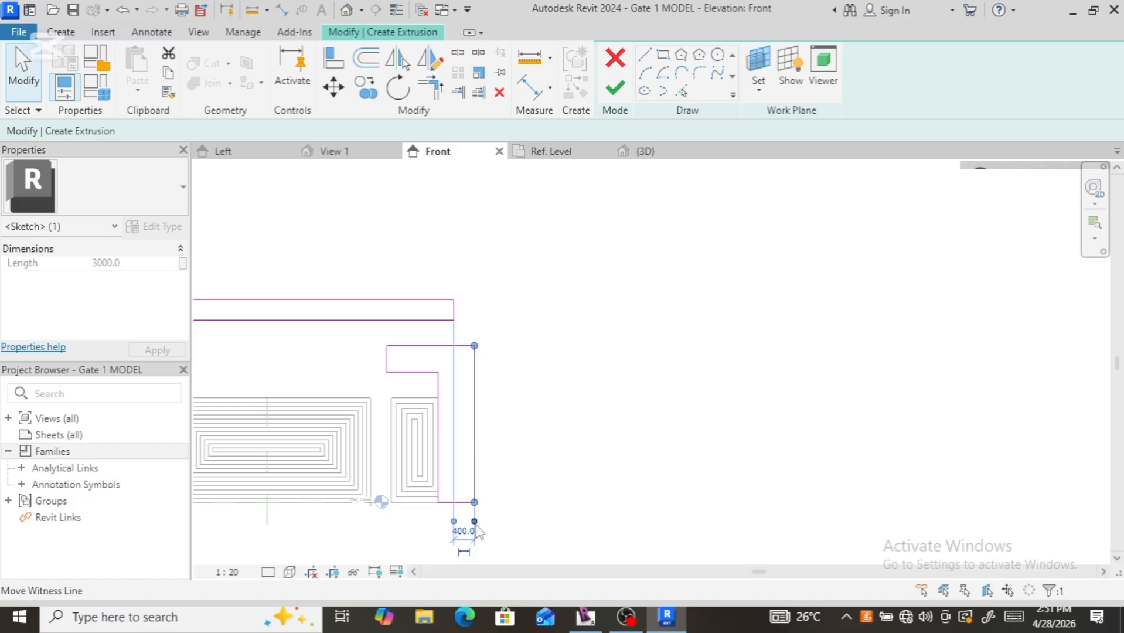
scroll(460, 538, up, 2)
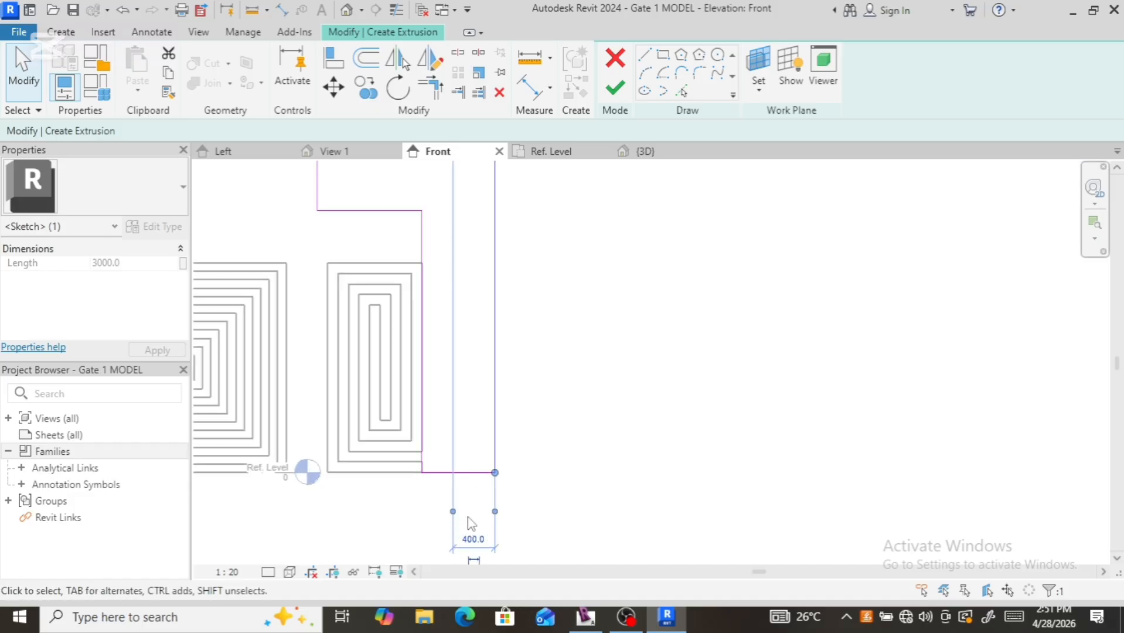
drag(476, 442, 444, 442)
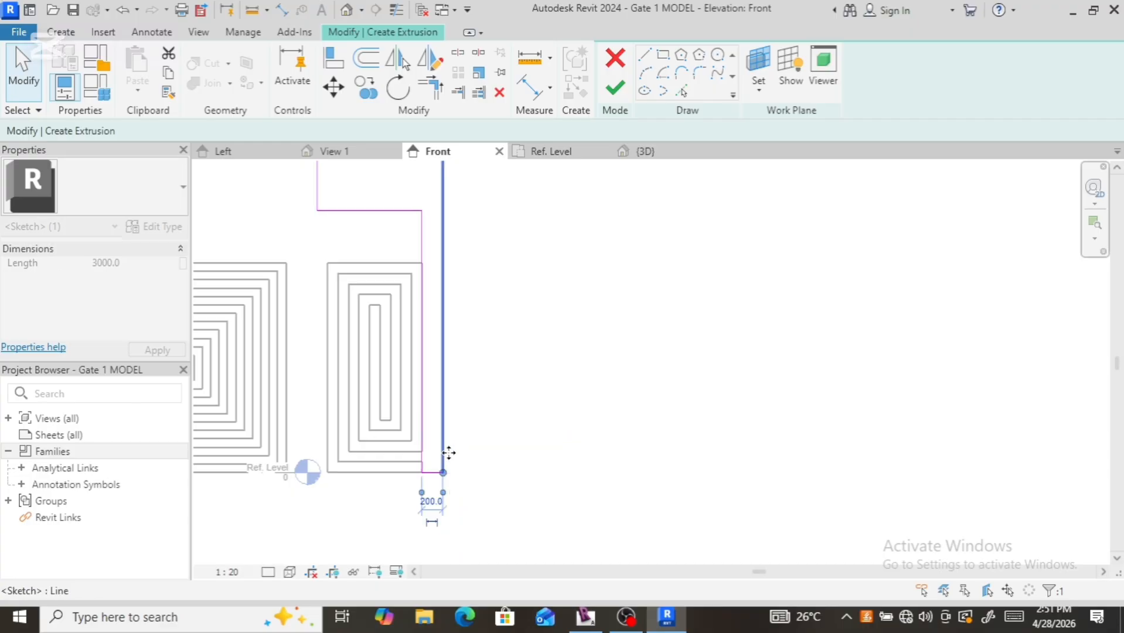
click(490, 485)
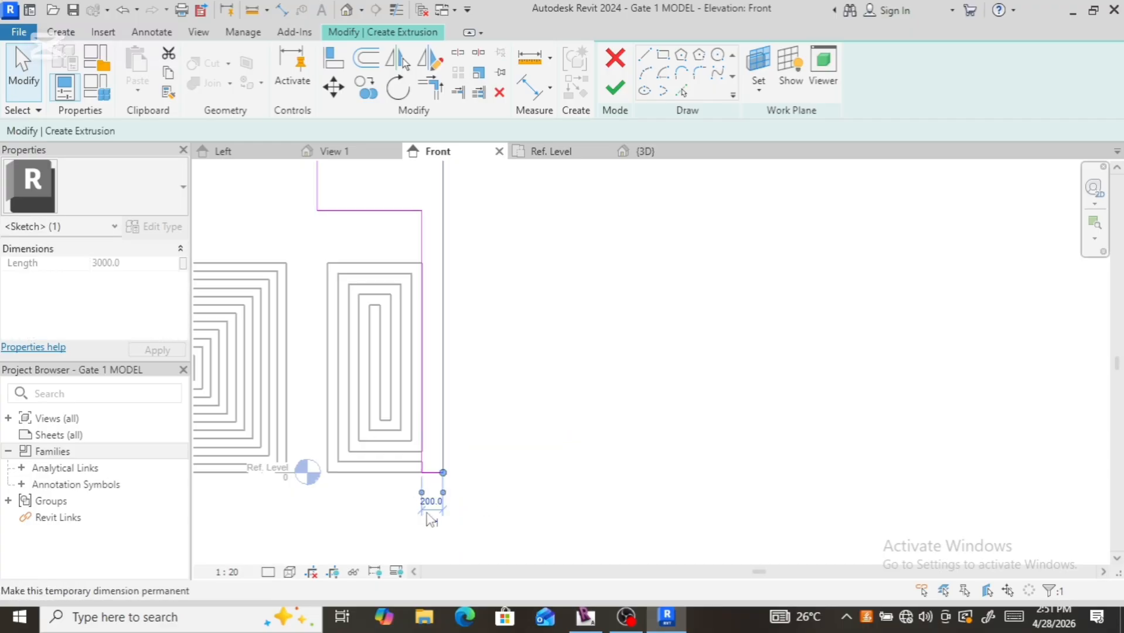
click(431, 505)
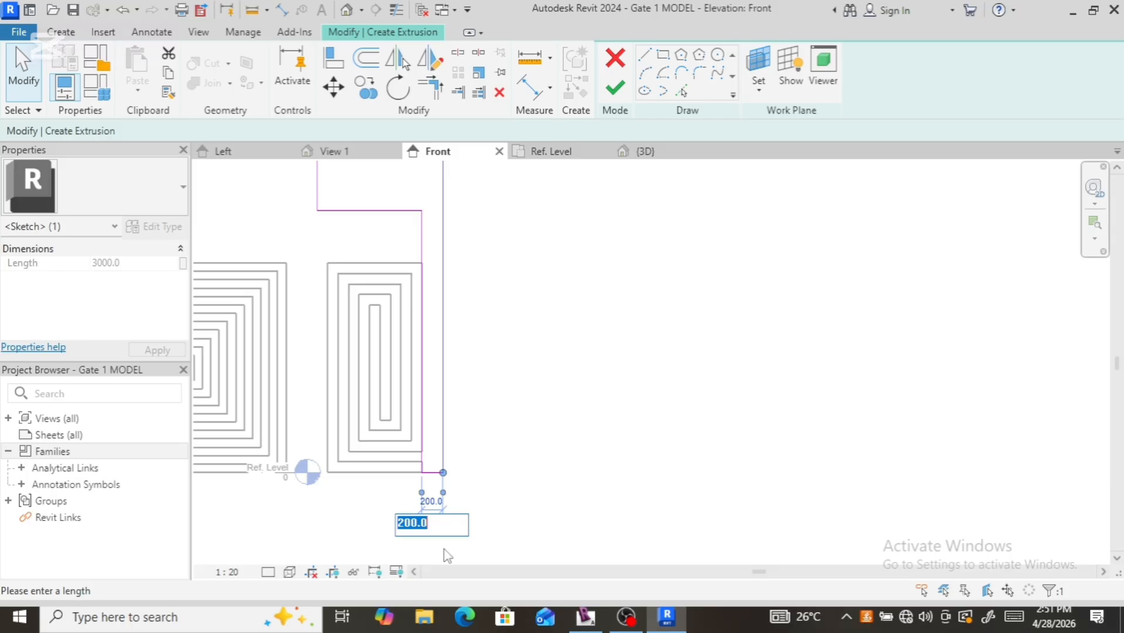
text(400)
key(Return)
scroll(563, 454, down, 3)
click(583, 413)
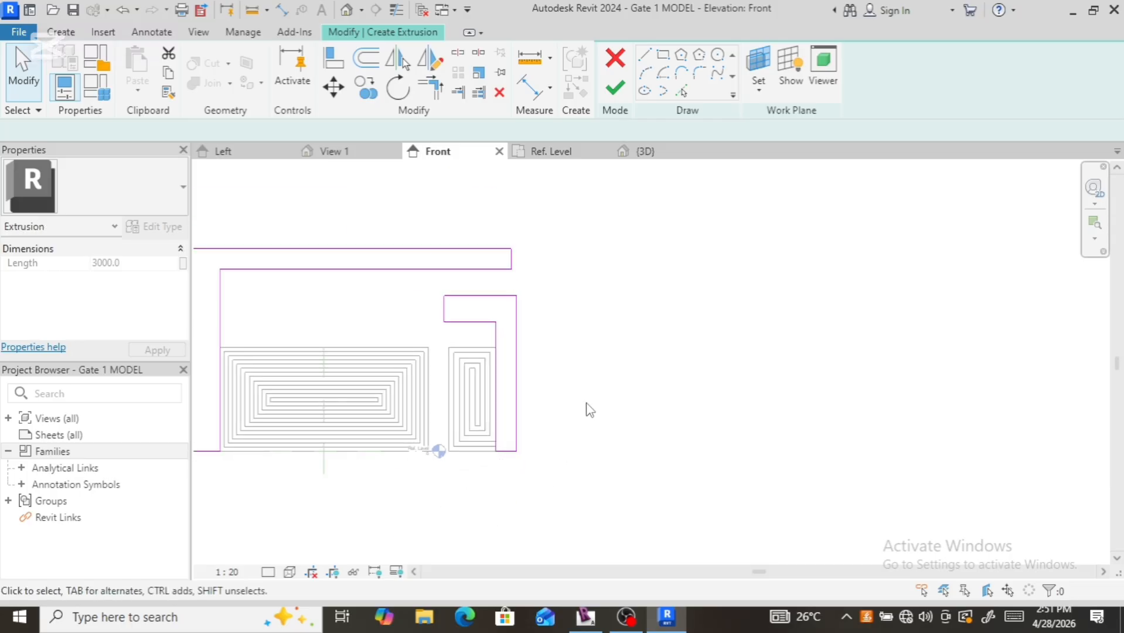
Step: Extend the overhead beam's free end outward to align with the small-gate pillar's outer edge
click(514, 259)
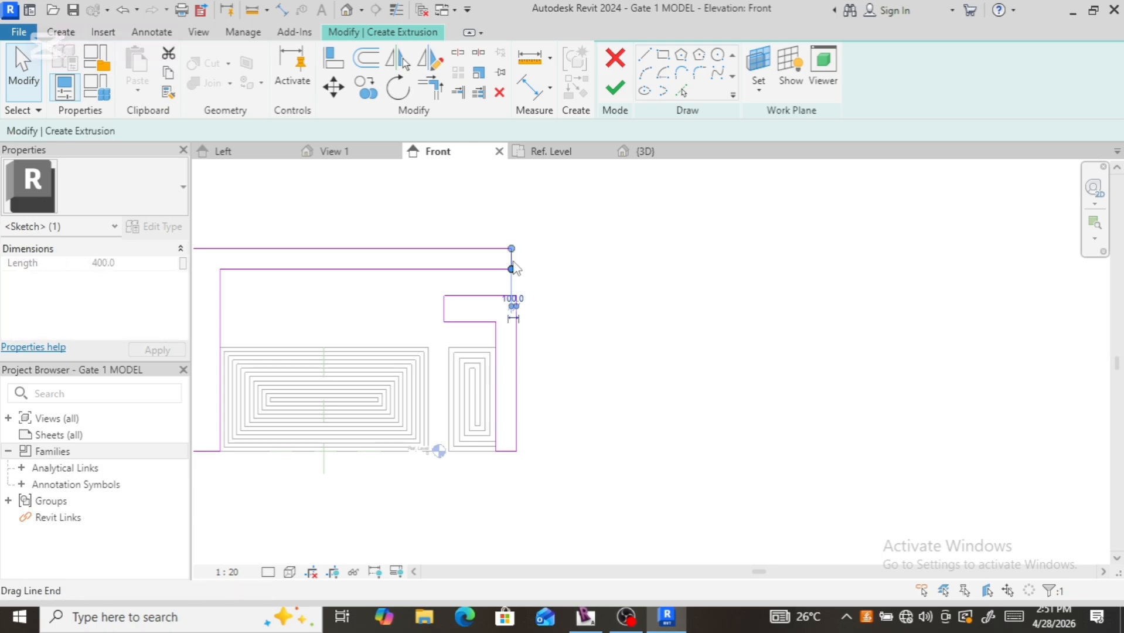
scroll(532, 277, up, 3)
click(527, 276)
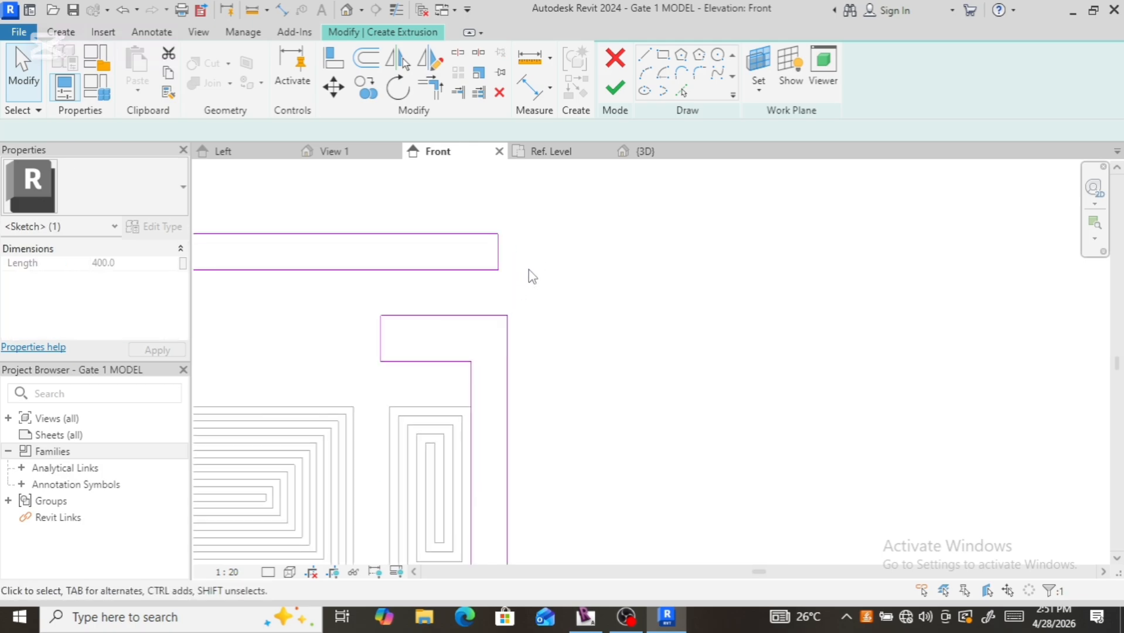
click(498, 248)
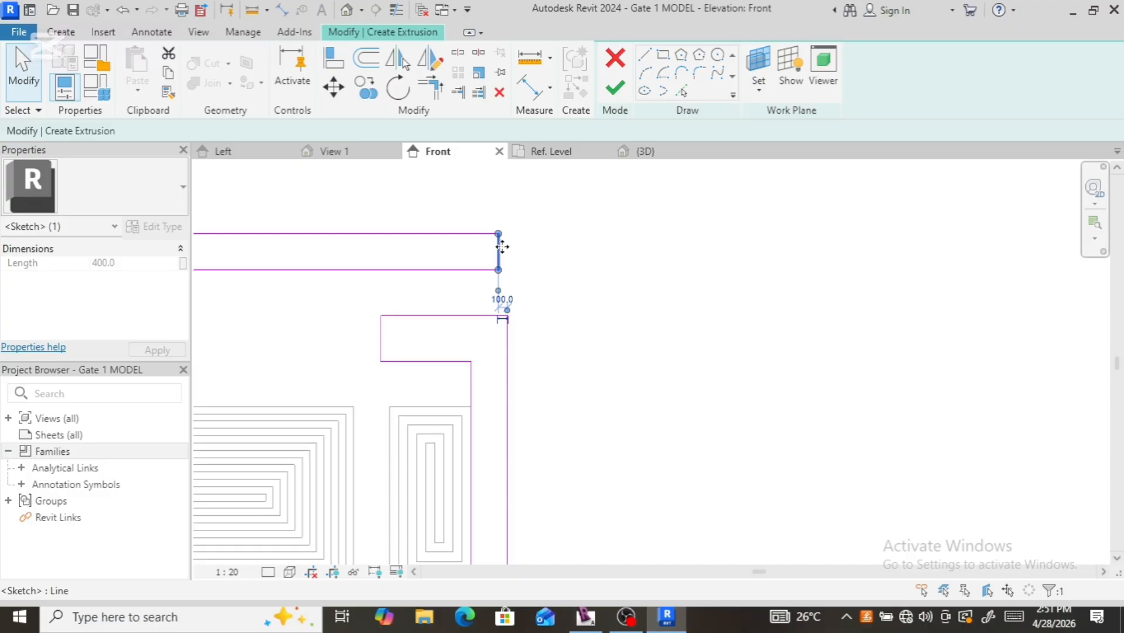
mouse_move(502, 247)
mouse_down()
mouse_move(529, 247)
mouse_move(507, 296)
mouse_up()
click(582, 337)
scroll(586, 340, down, 3)
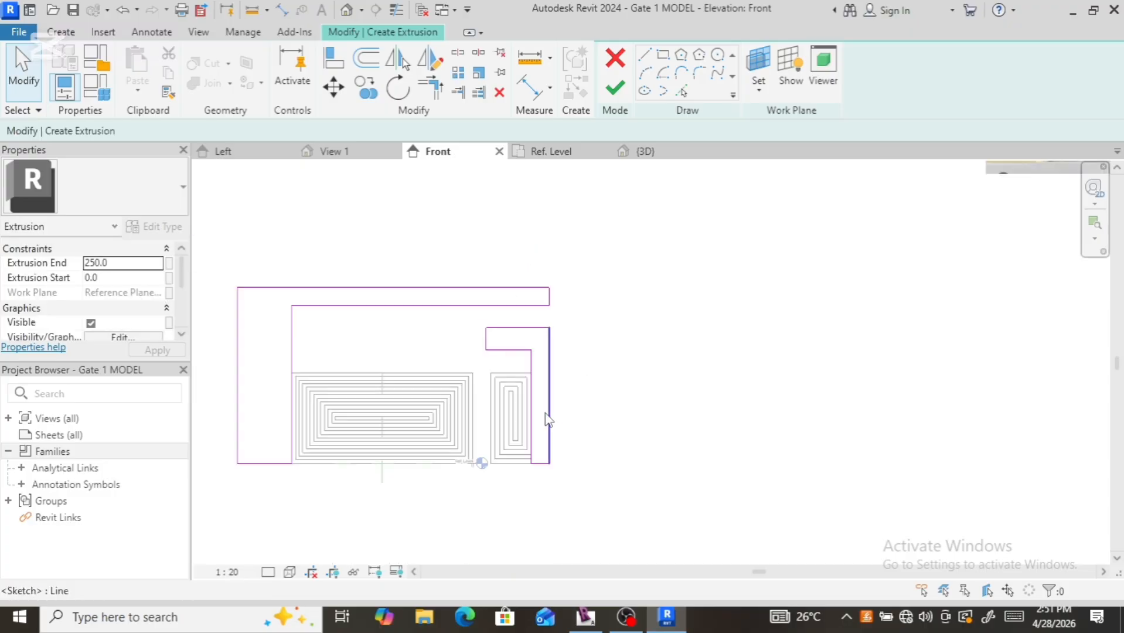
Step: Reduce the small-gate canopy's thickness to 400 by lowering its upper sketch line
scroll(514, 372, up, 2)
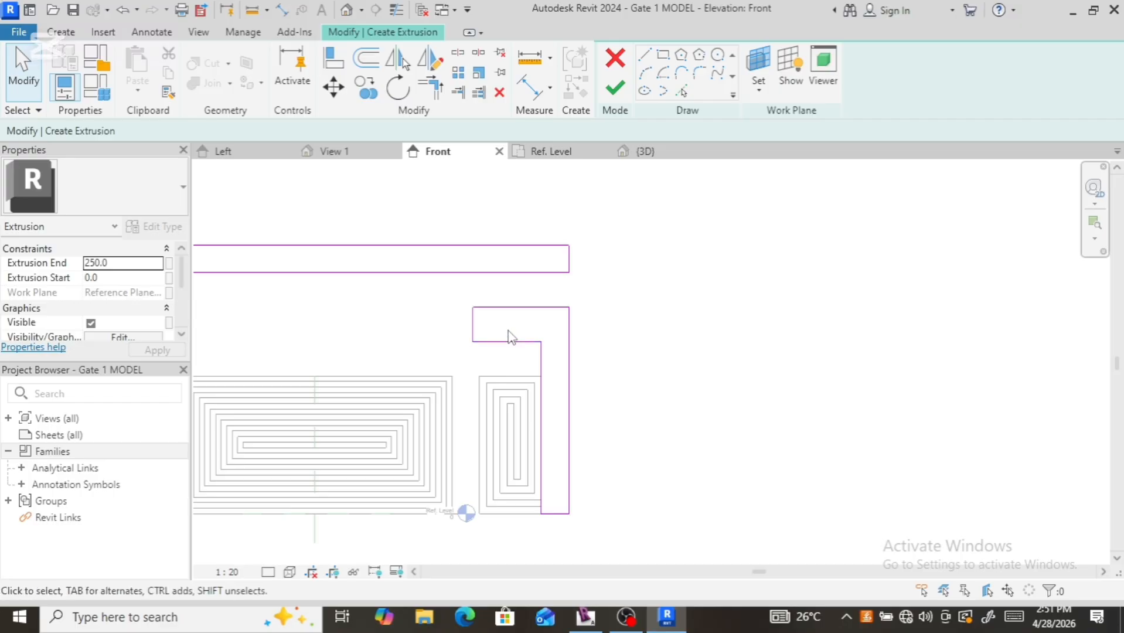
click(505, 308)
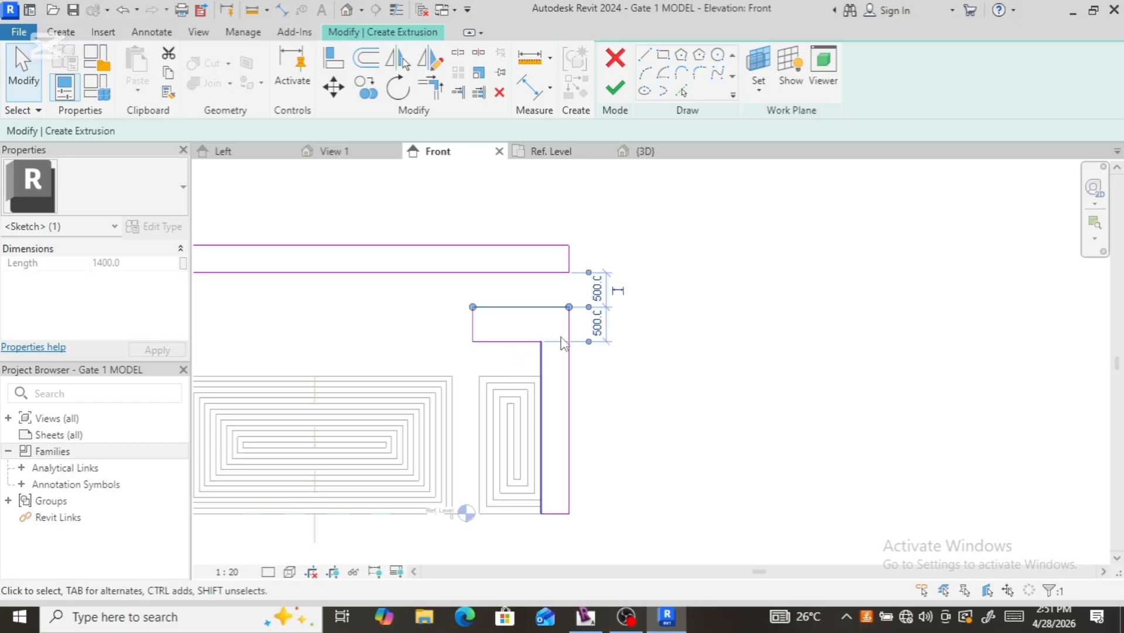
click(596, 328)
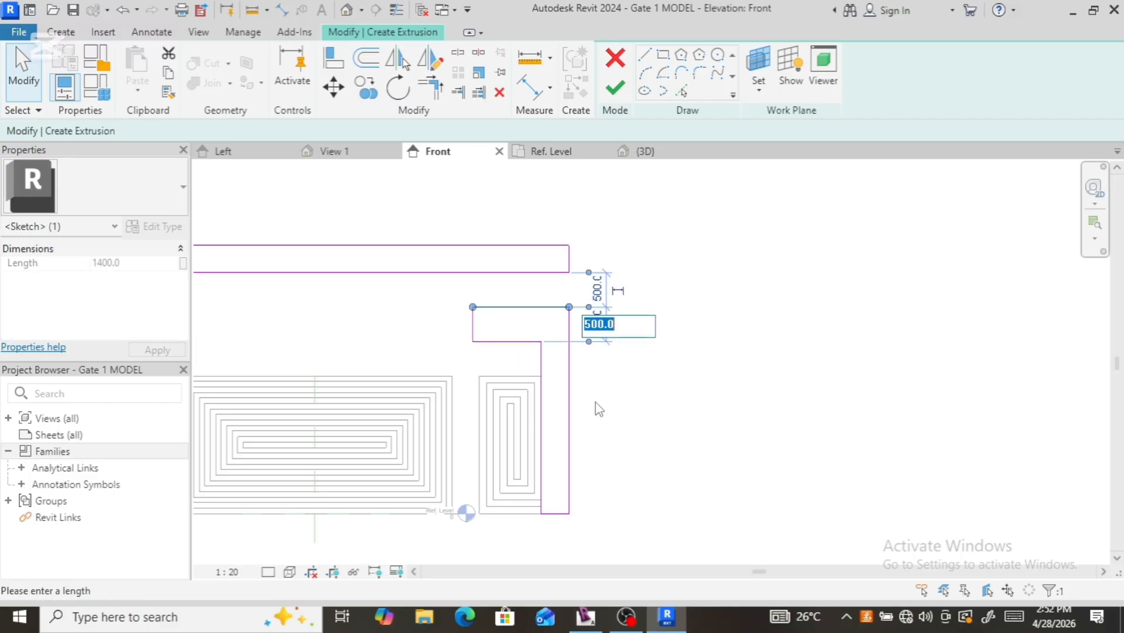
text(400)
key(Return)
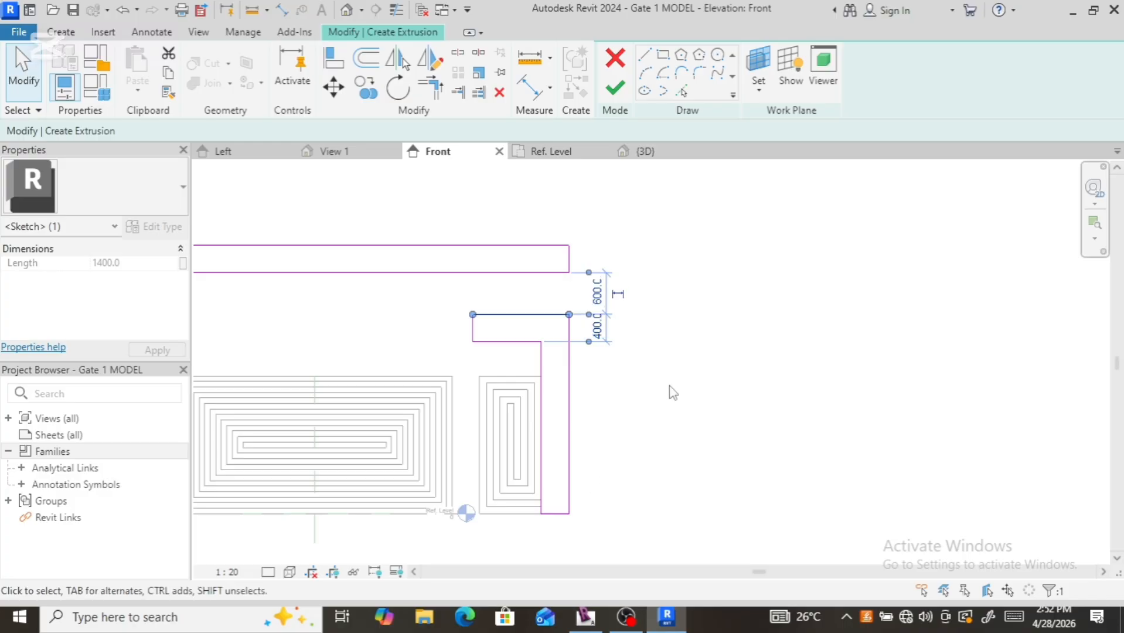
scroll(673, 393, down, 2)
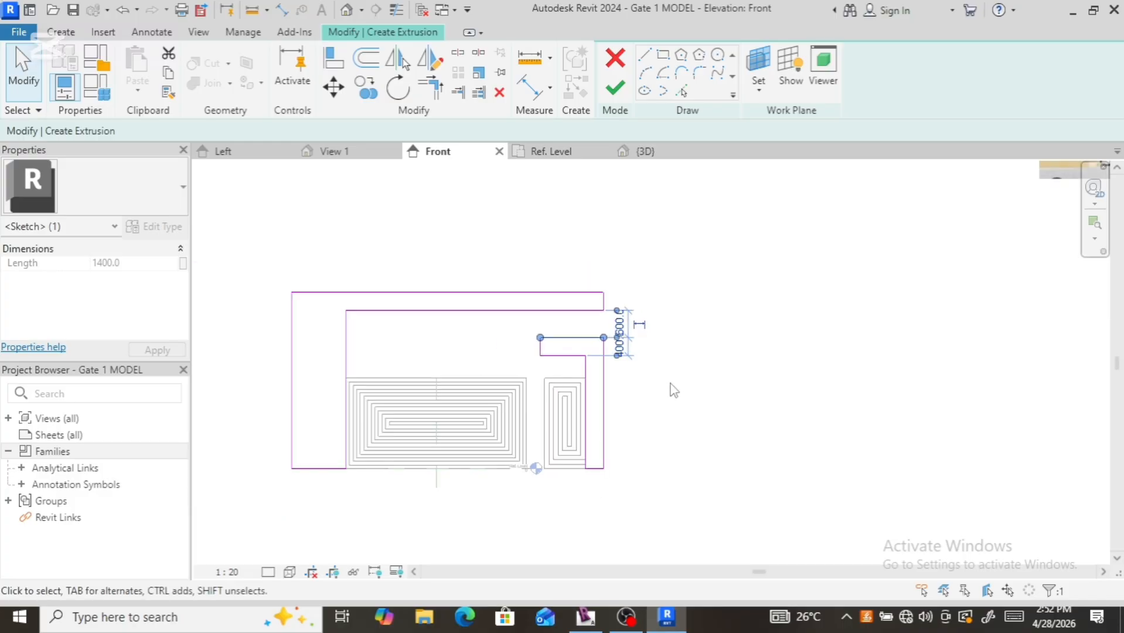
click(659, 418)
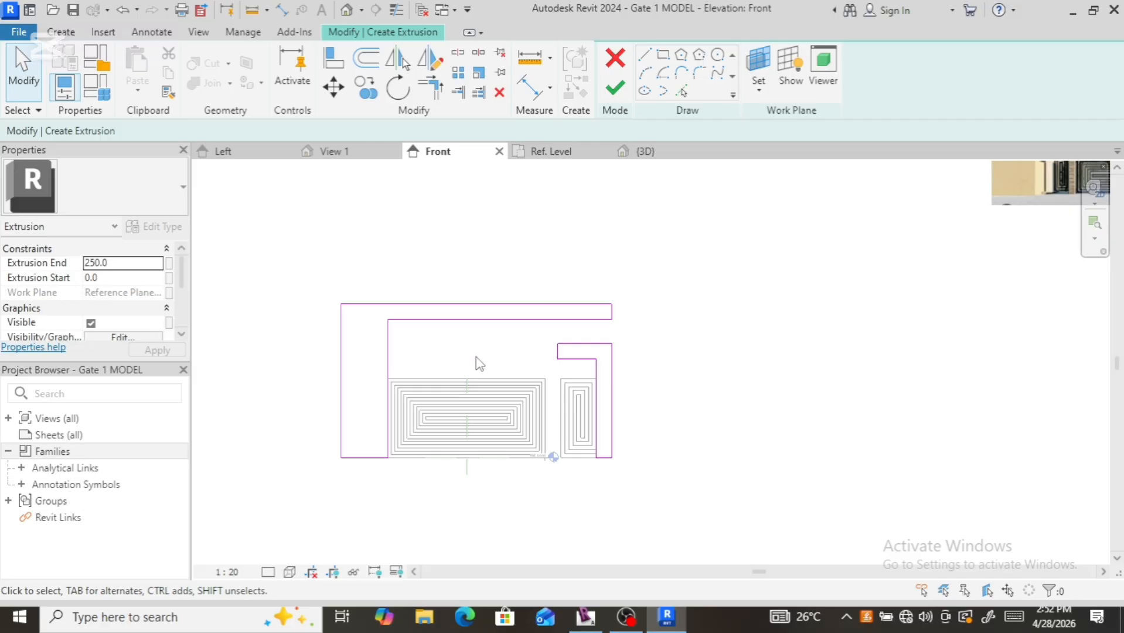
Step: Widen the small-gate pillar to 500 by moving its outer sketch line away from its inner edge
scroll(478, 360, up, 2)
scroll(482, 356, down, 3)
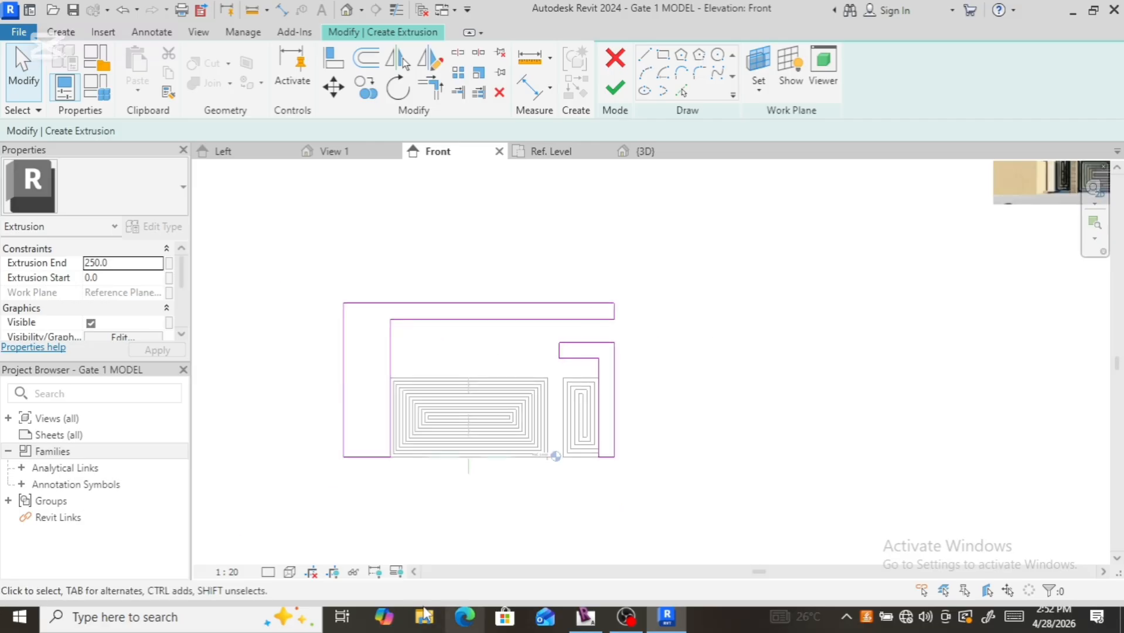
click(615, 451)
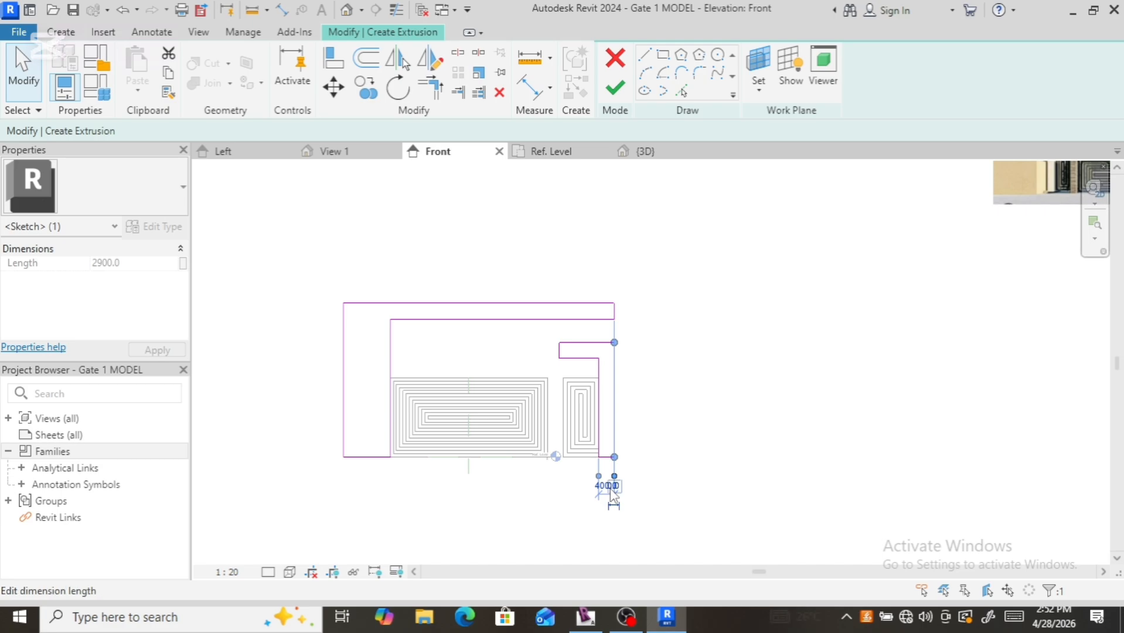
click(611, 492)
scroll(626, 491, up, 2)
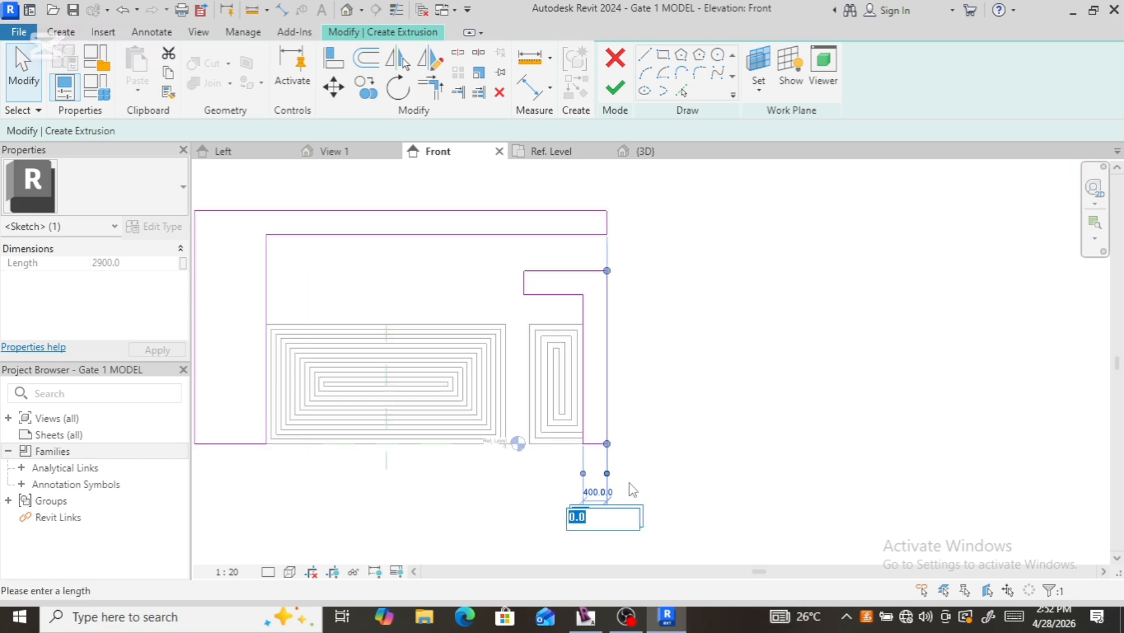
click(587, 505)
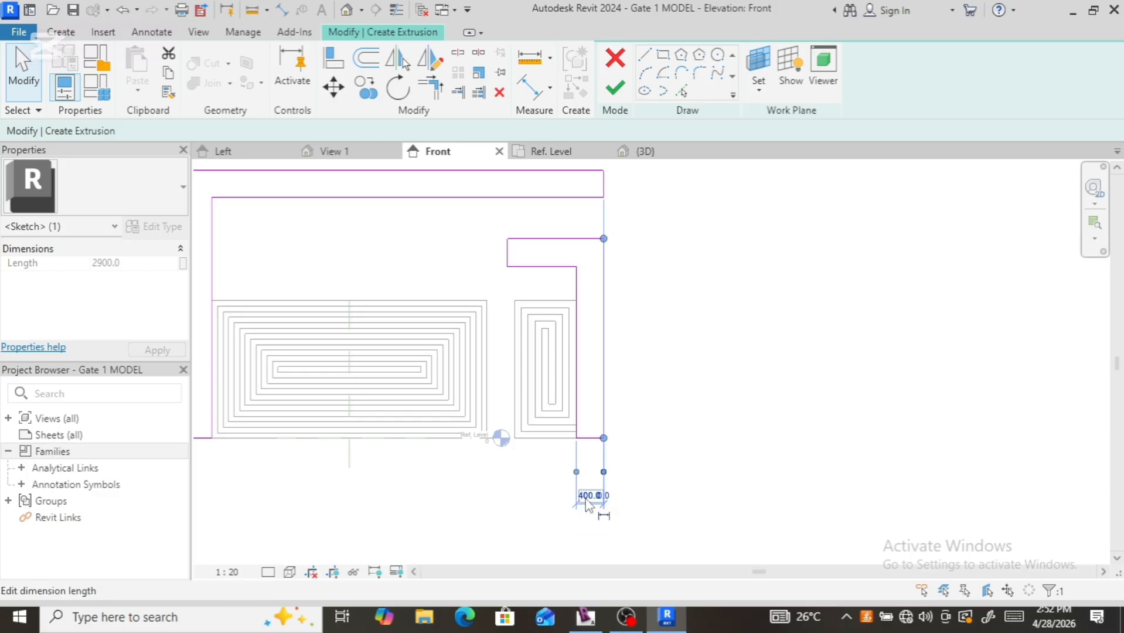
click(585, 506)
text(500)
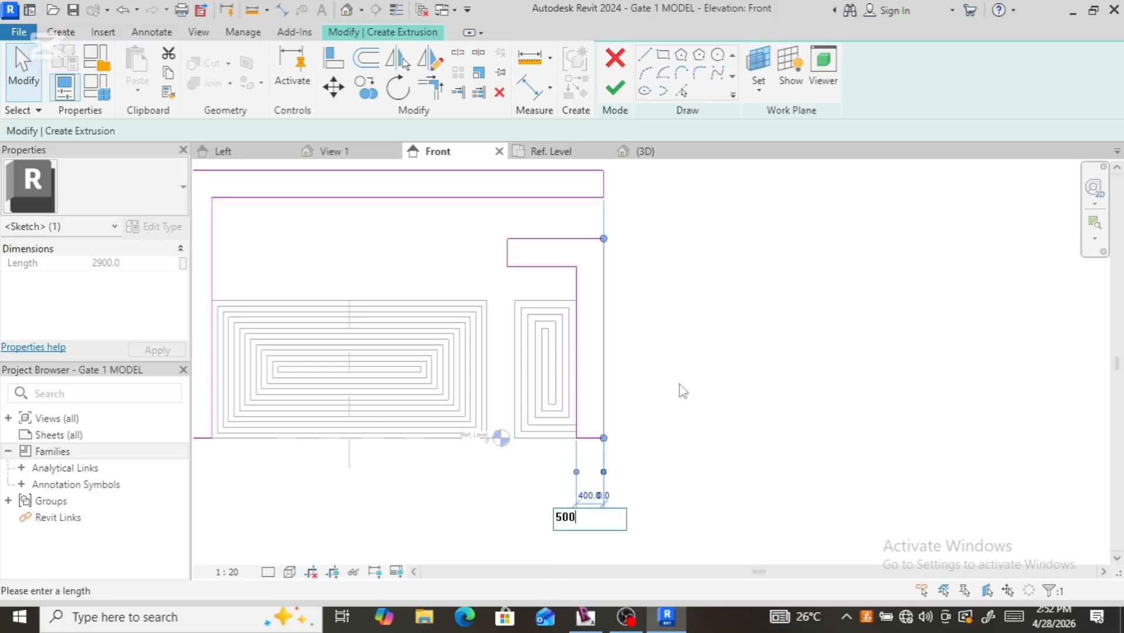
key(Return)
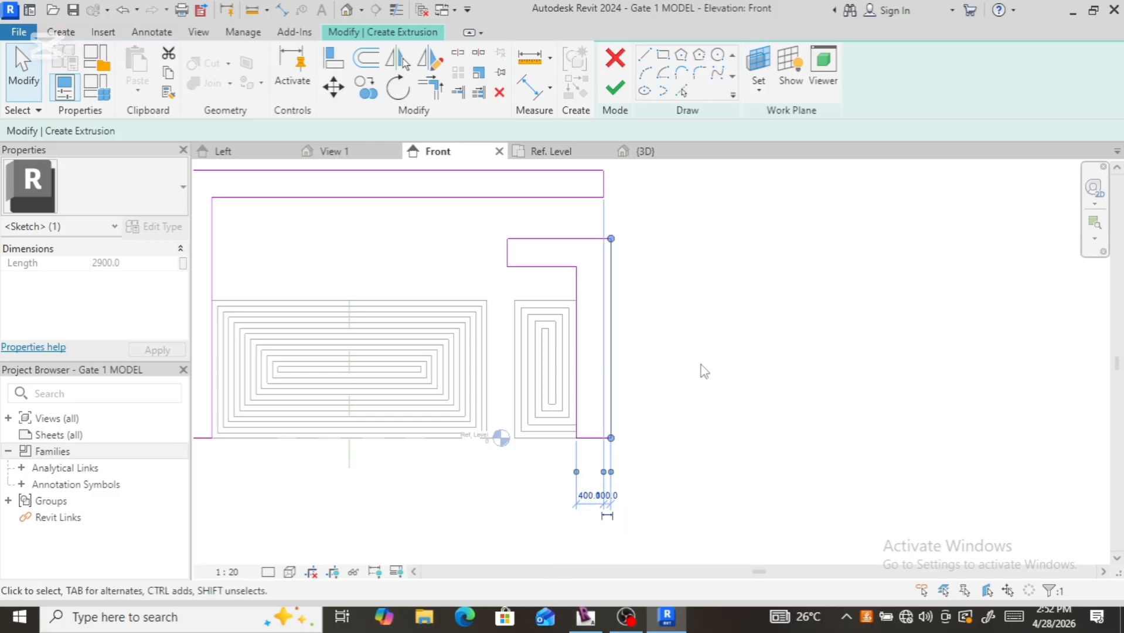
Step: Compare the sketched pillars, overhead beam and small-gate canopy with the reference image's proportions
click(703, 363)
scroll(706, 360, down, 5)
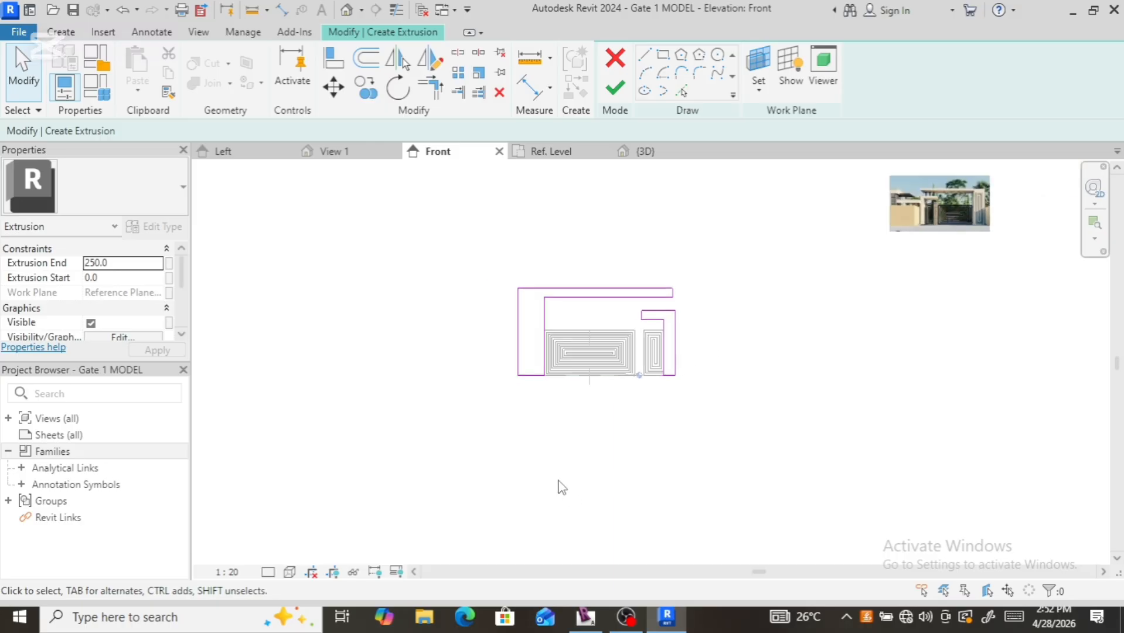
scroll(546, 459, down, 1)
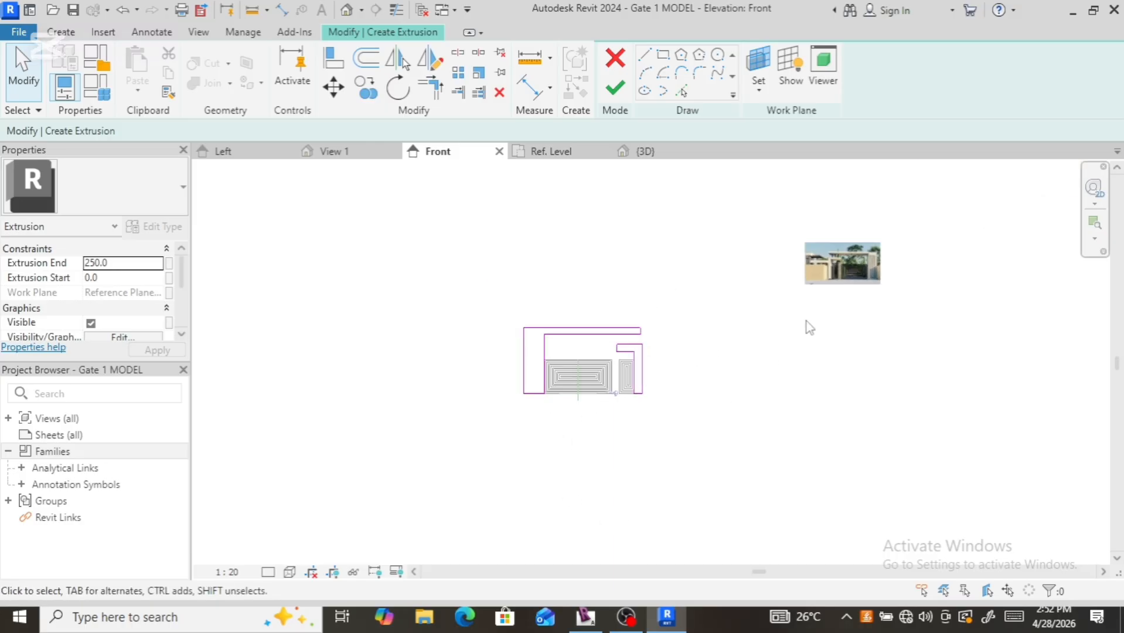
scroll(843, 241, up, 8)
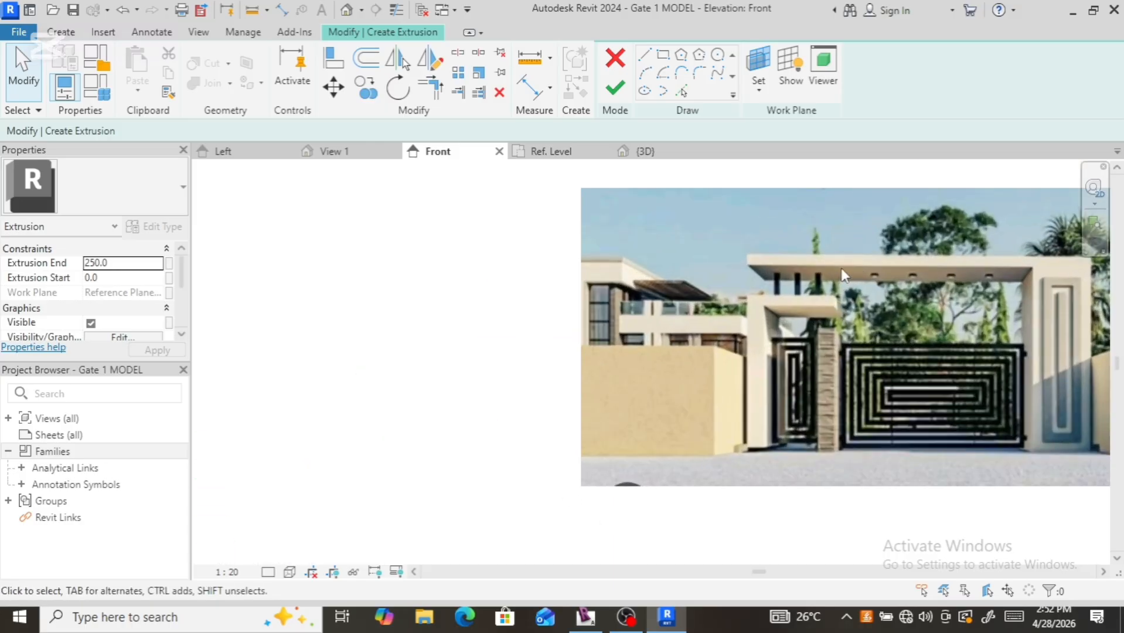
scroll(778, 397, down, 3)
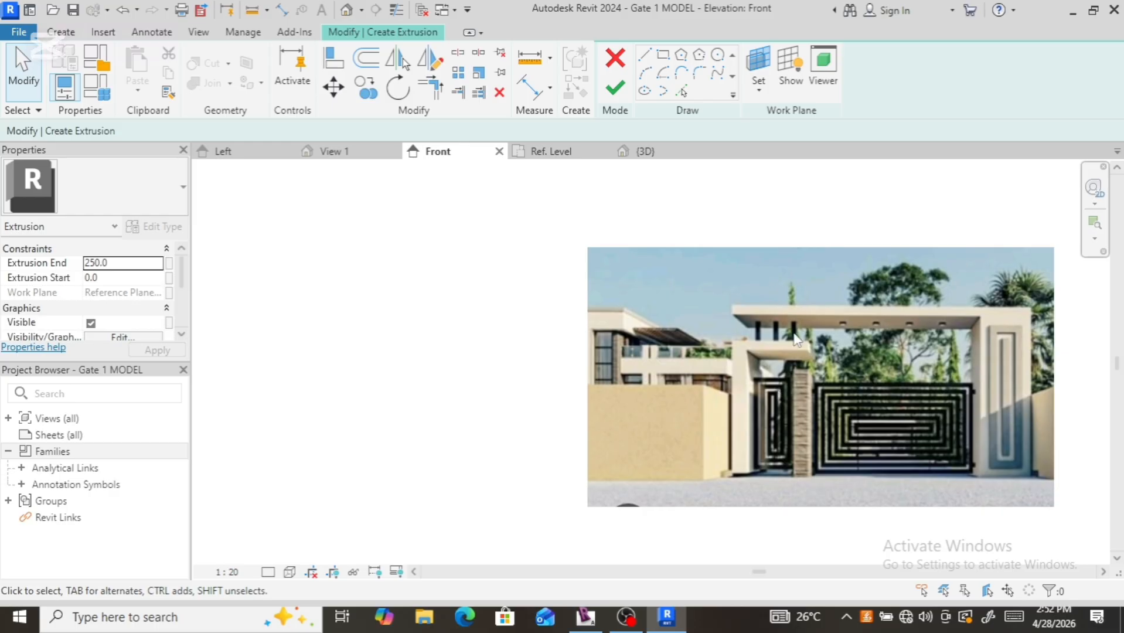
scroll(795, 340, down, 2)
scroll(762, 380, up, 5)
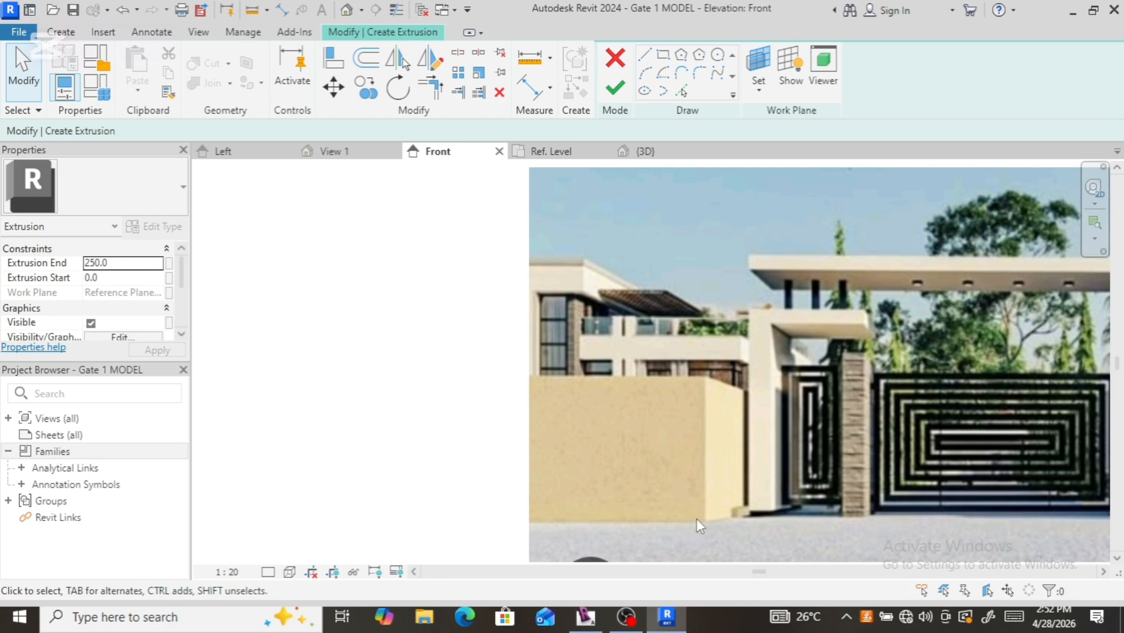
scroll(460, 431, down, 3)
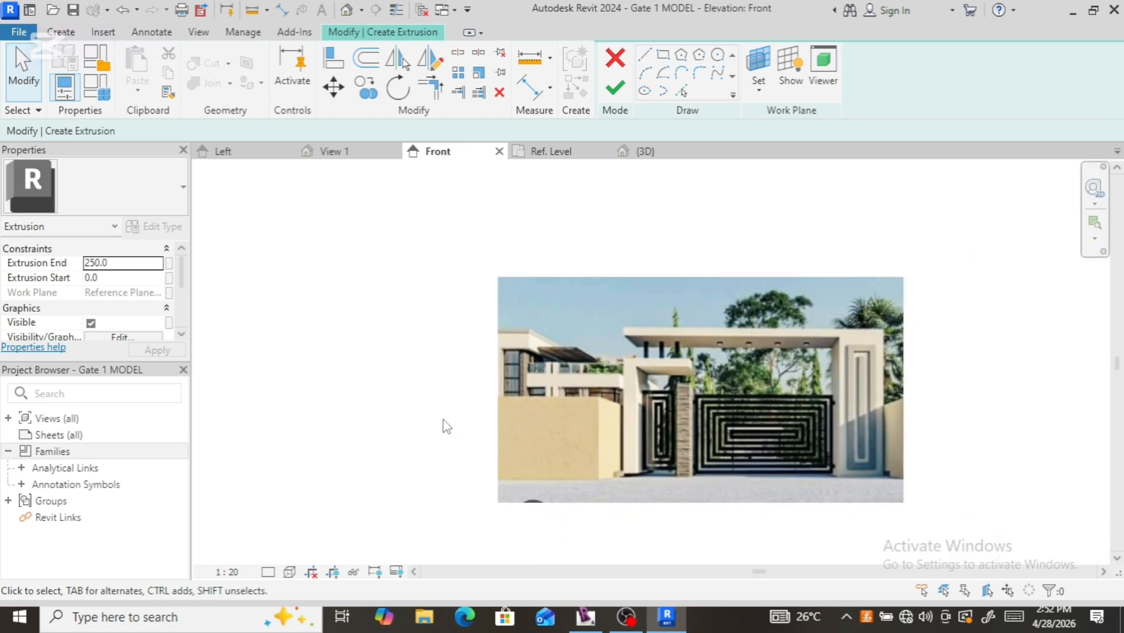
scroll(445, 426, down, 3)
scroll(765, 281, down, 4)
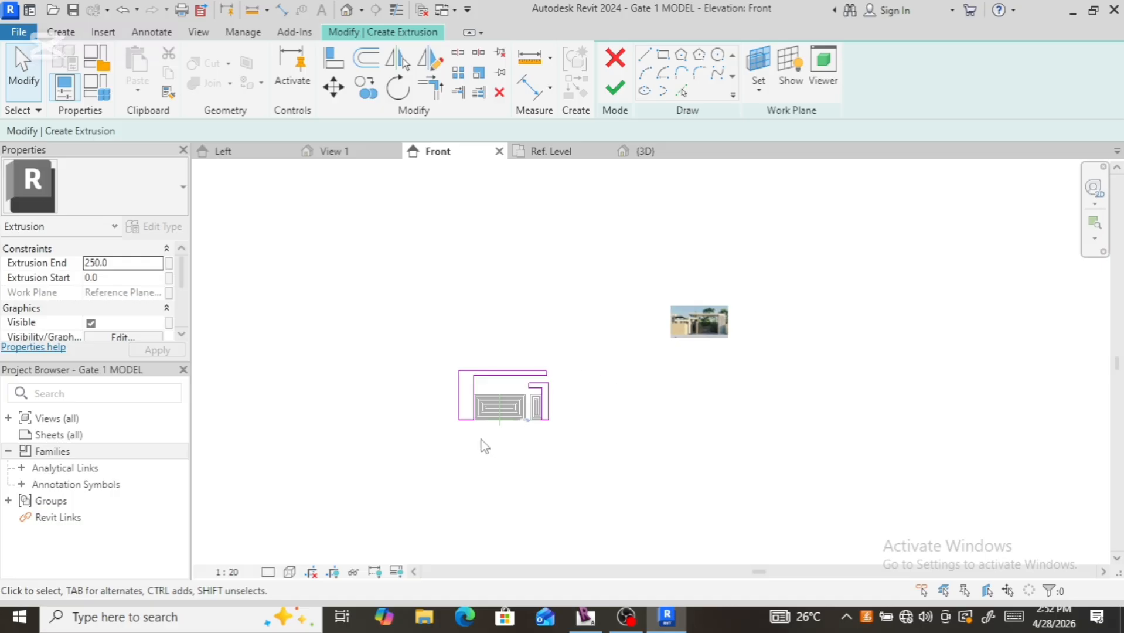
scroll(481, 447, up, 3)
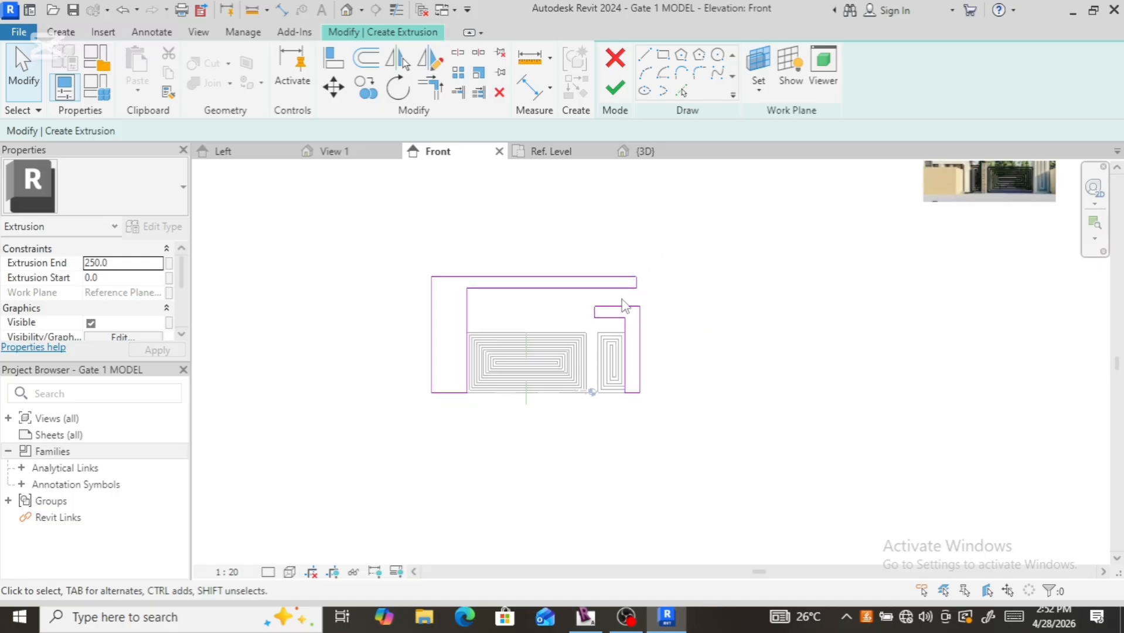
scroll(623, 301, up, 2)
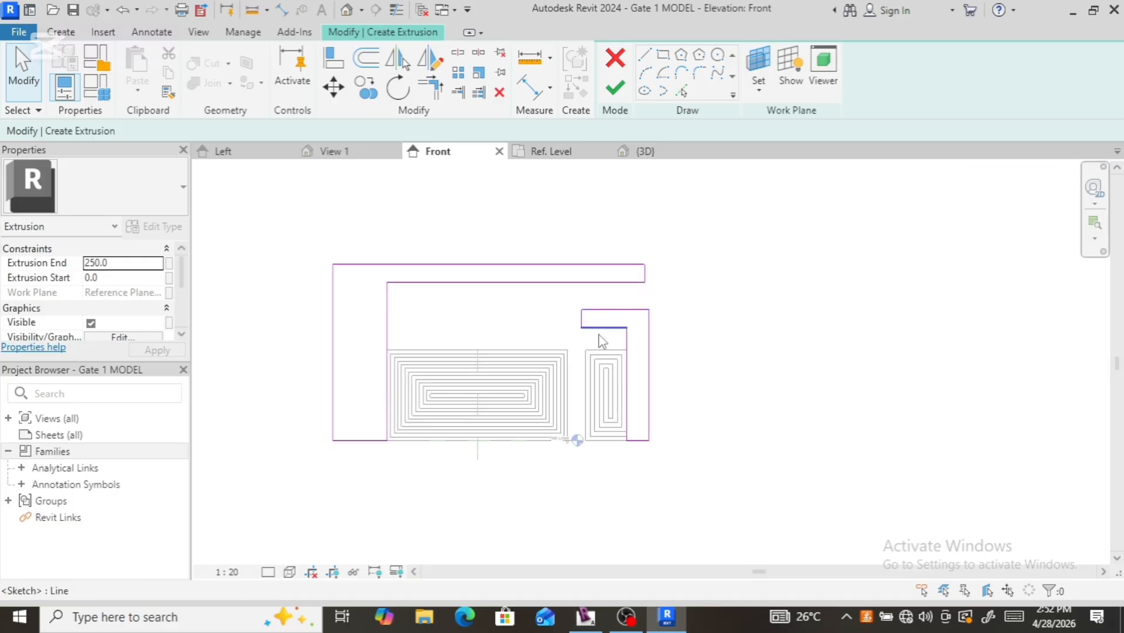
Step: Try shortening the vertical sketch line at the small-gate canopy's free end to 200 by raising its lower endpoint
click(607, 313)
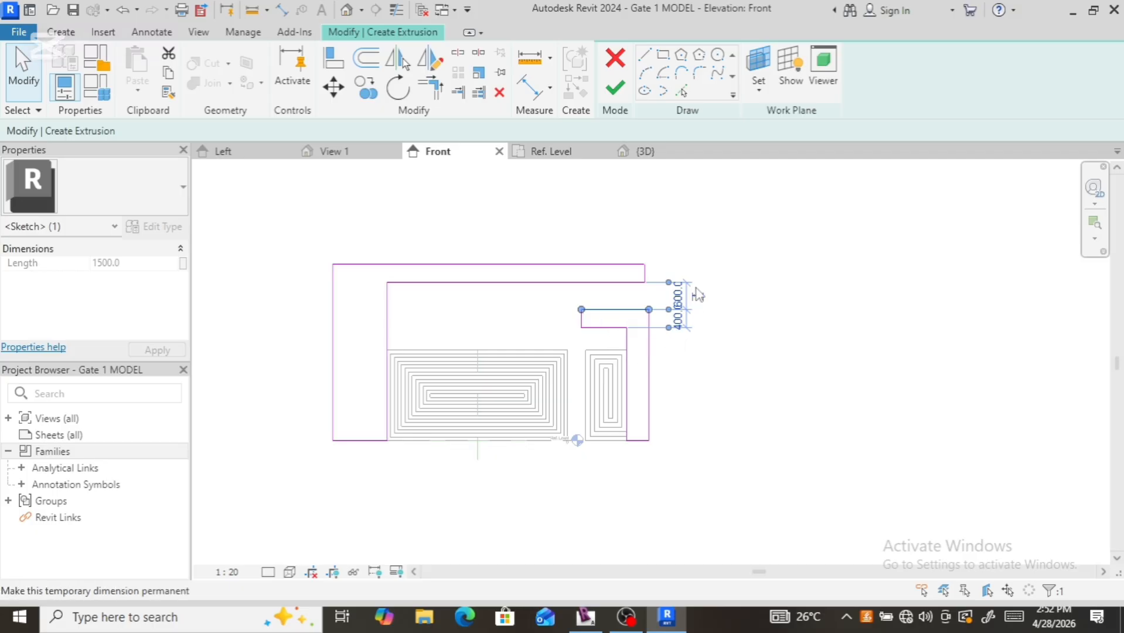
scroll(629, 391, down, 2)
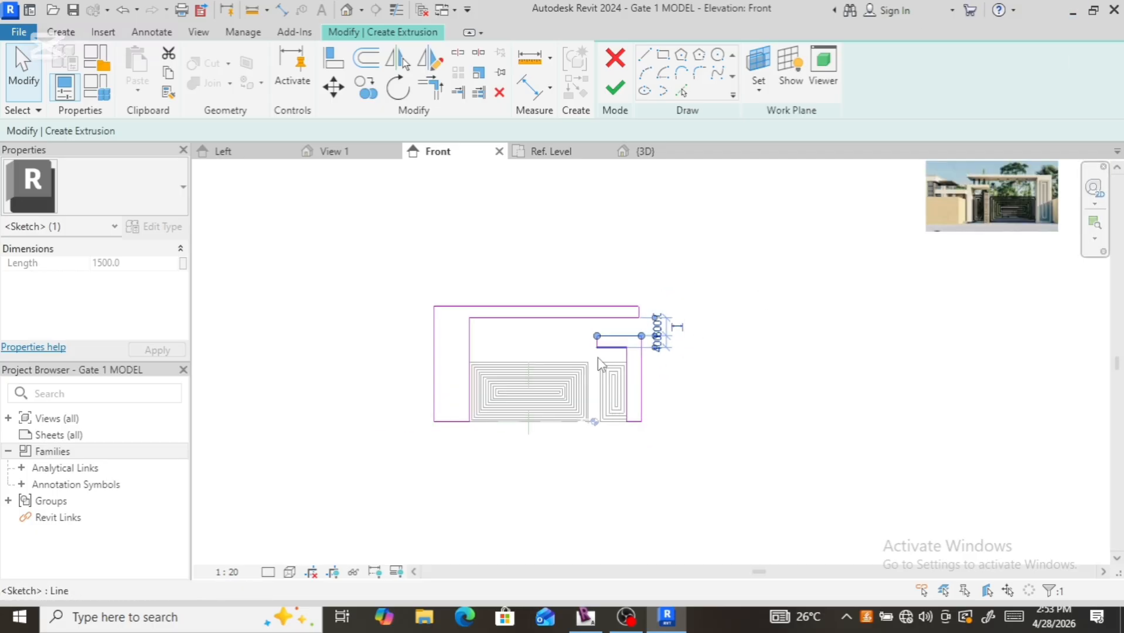
scroll(595, 359, up, 2)
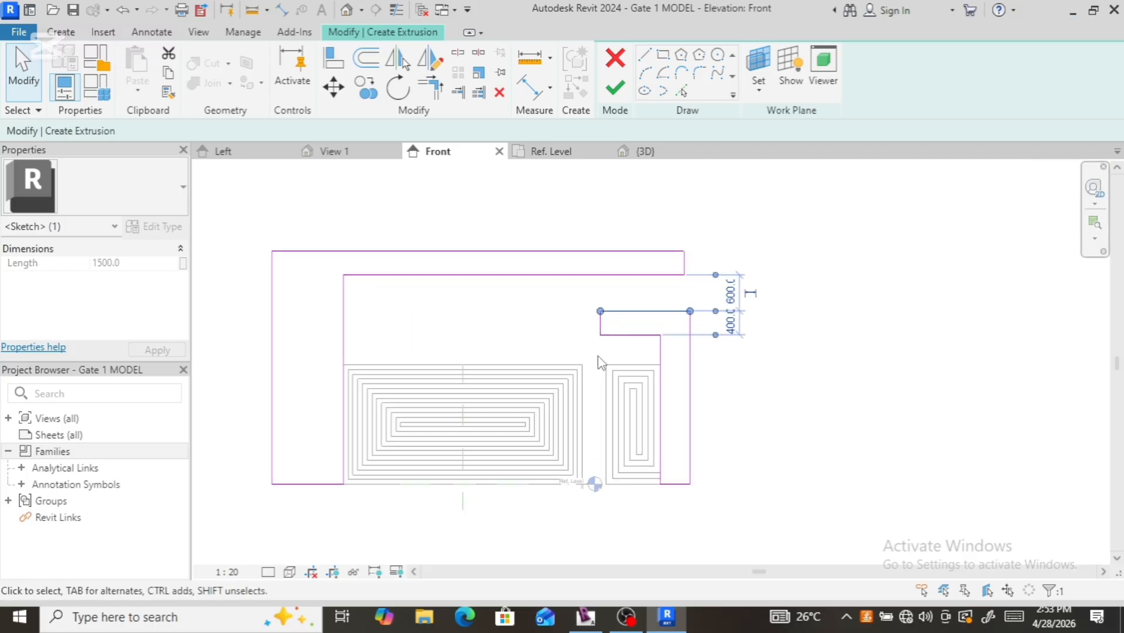
click(600, 324)
drag(601, 334, 601, 323)
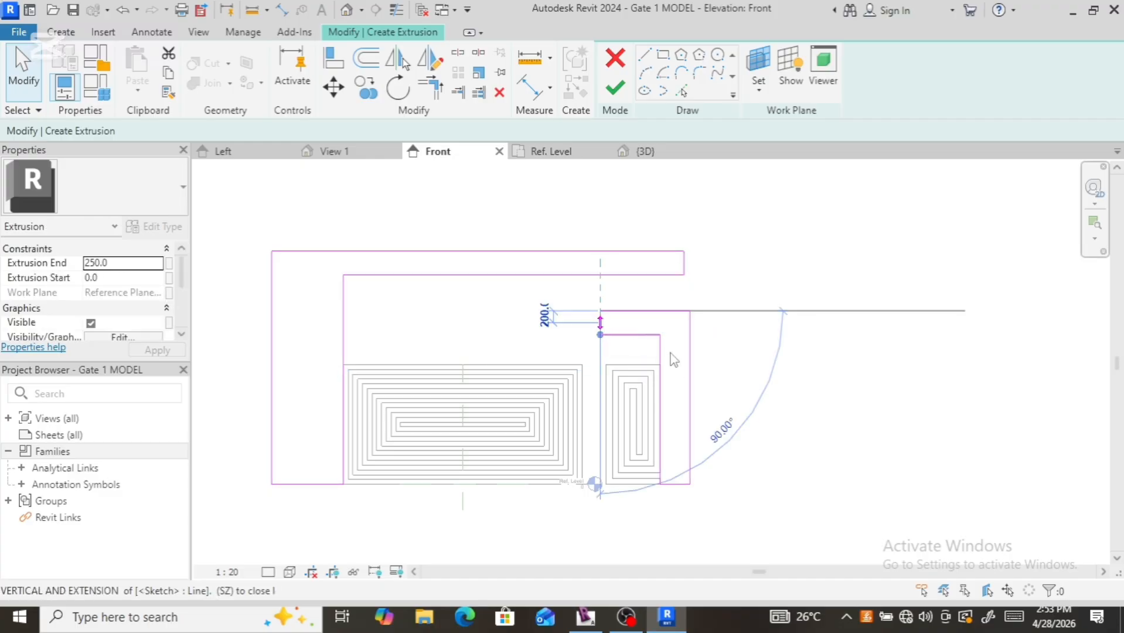
scroll(626, 367, up, 3)
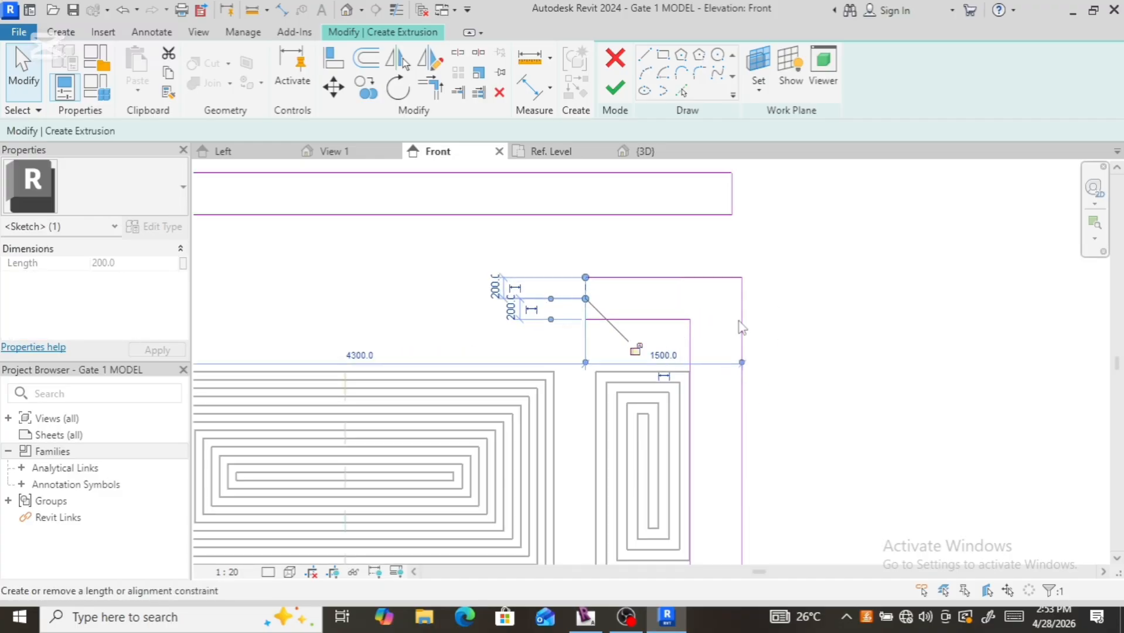
click(798, 288)
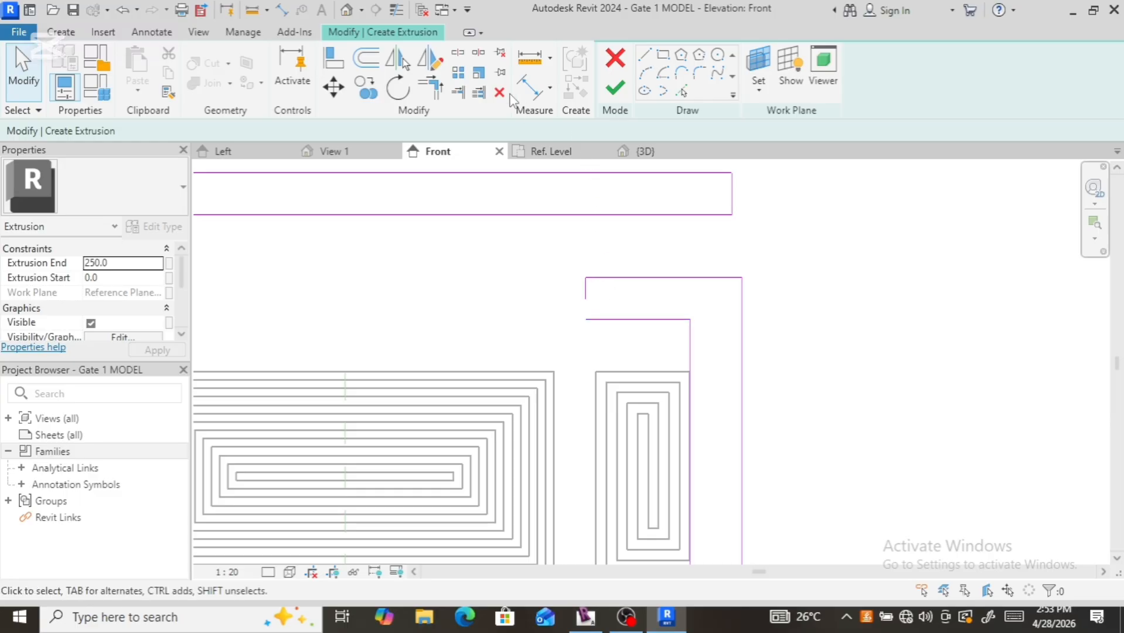
Step: Close the gap at the canopy's free end by joining its lower line and vertical end line into a corner with Trim/Extend
click(430, 88)
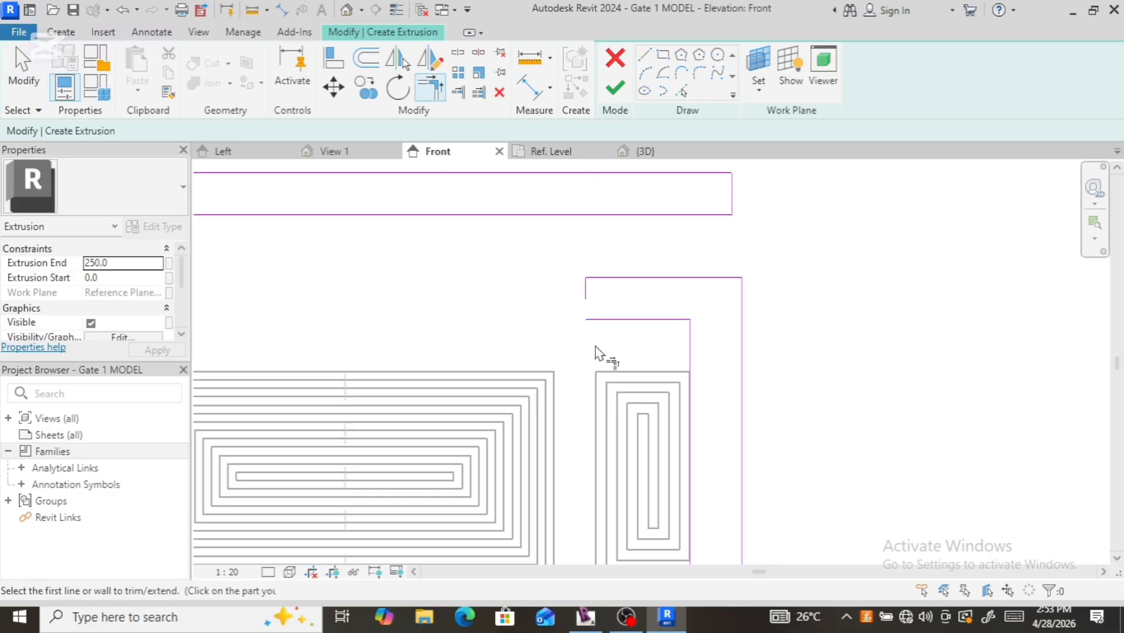
click(632, 319)
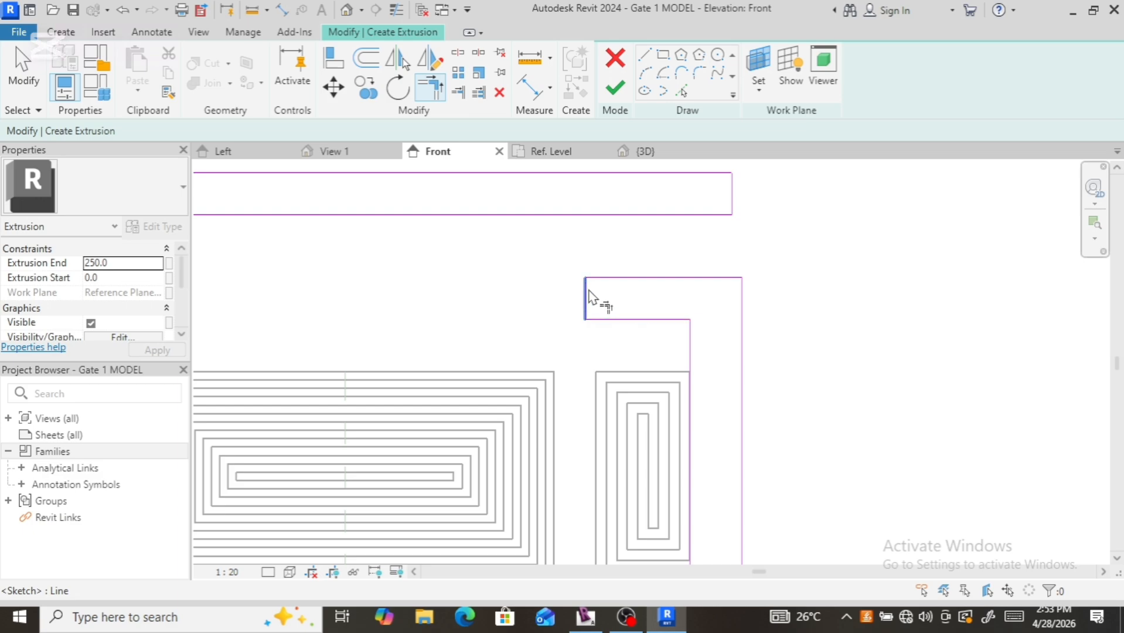
click(586, 296)
scroll(593, 330, down, 2)
right_click(748, 260)
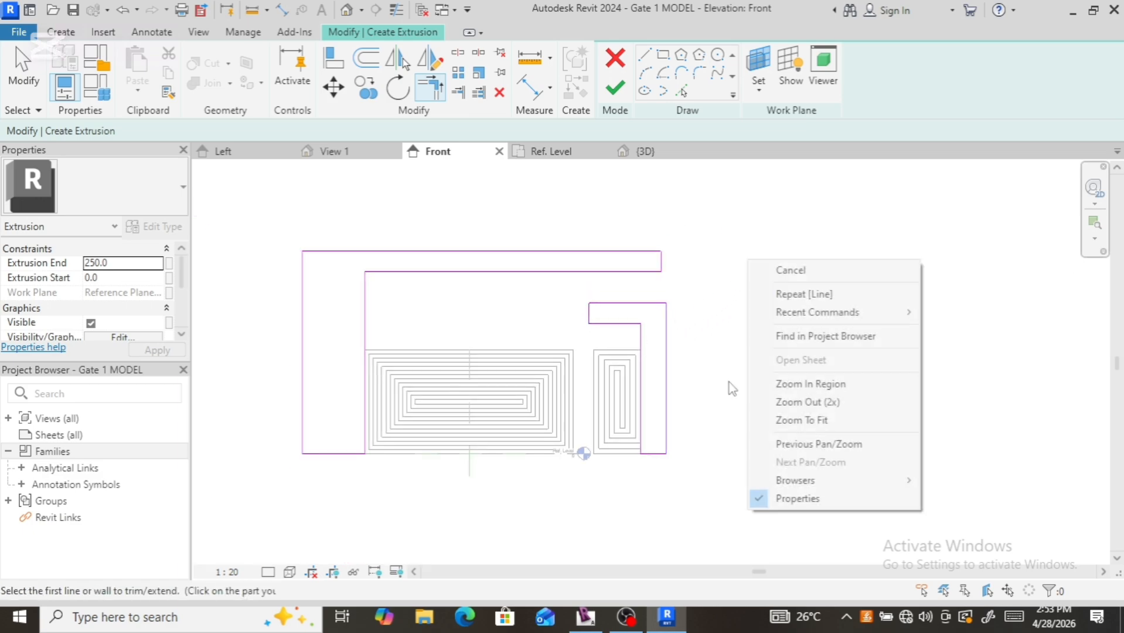
click(800, 276)
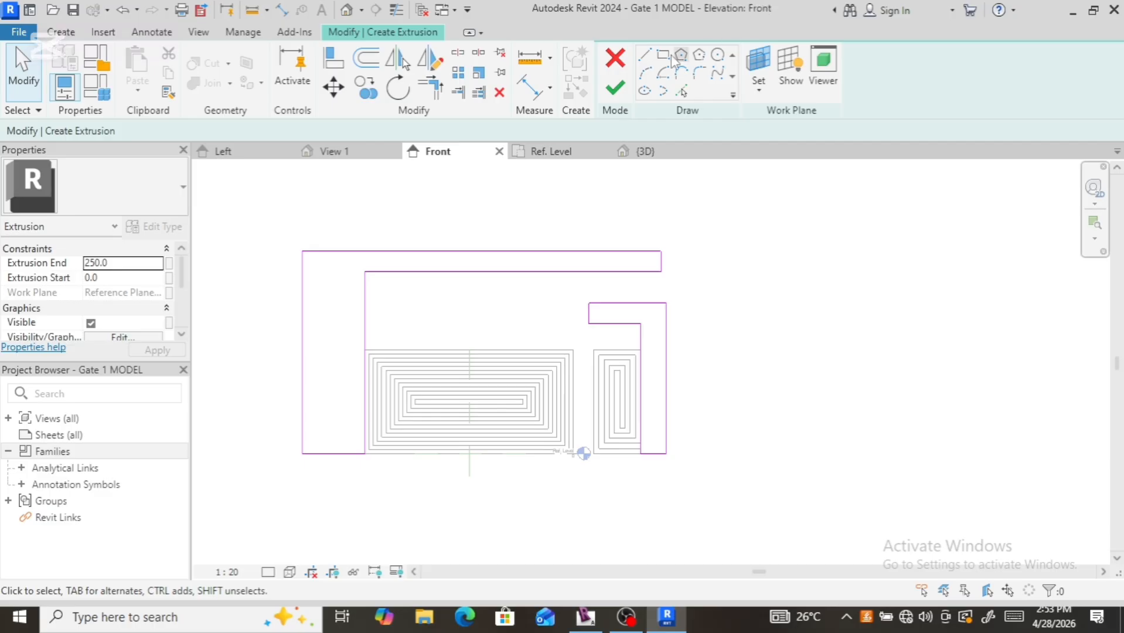
Step: Finish the sketch of the pillars, overhead beam and canopy as an extrusion with a depth of 250
click(621, 90)
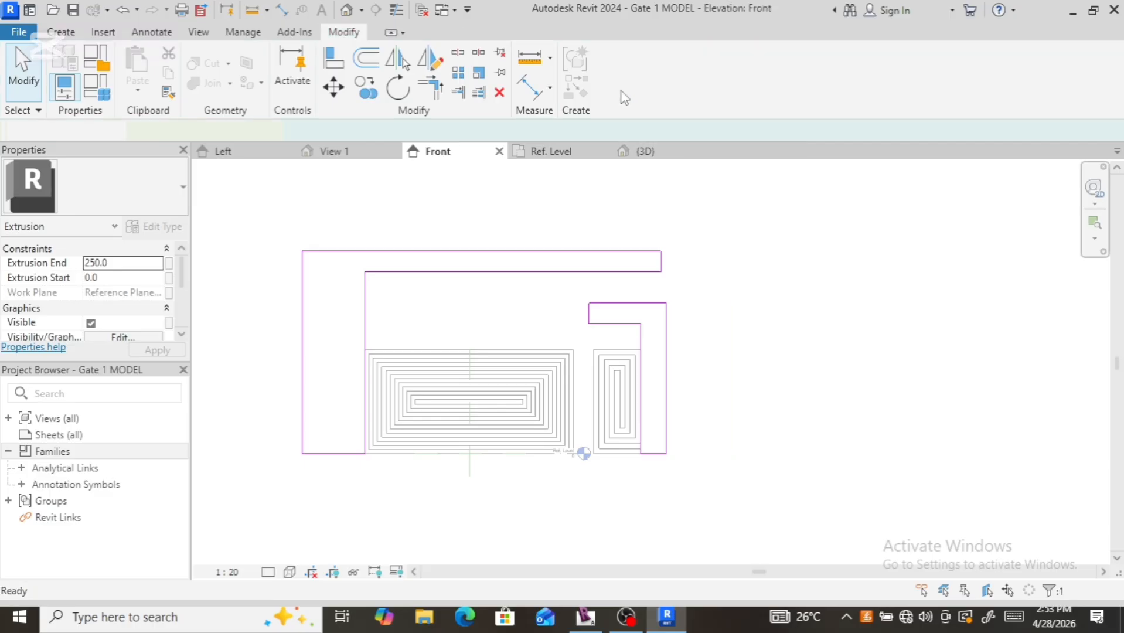
click(756, 302)
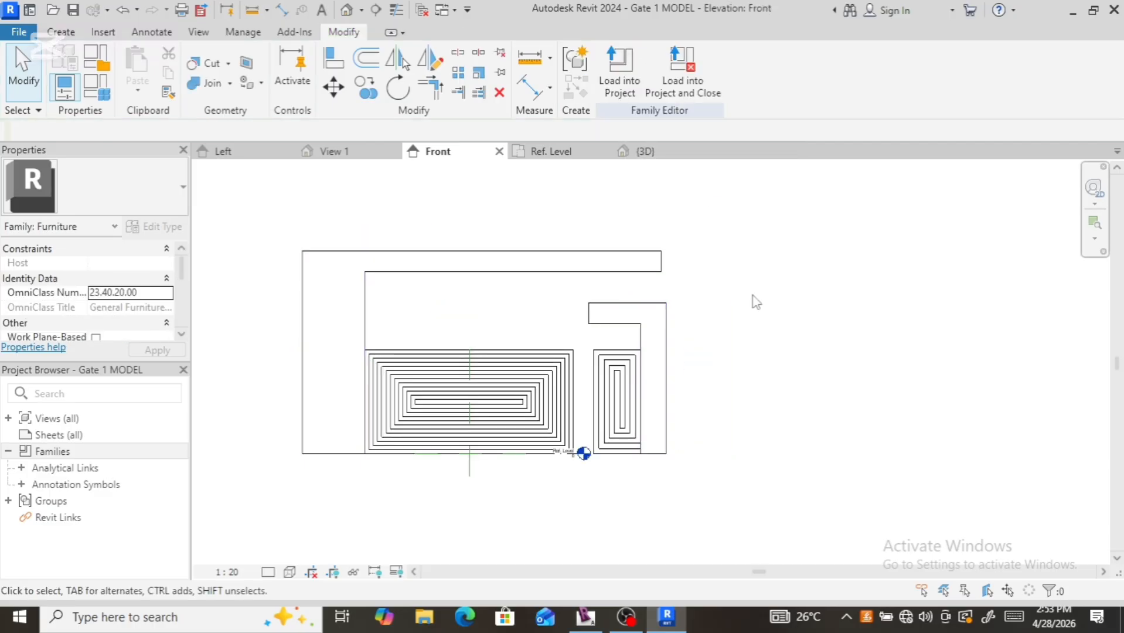
scroll(620, 384, down, 2)
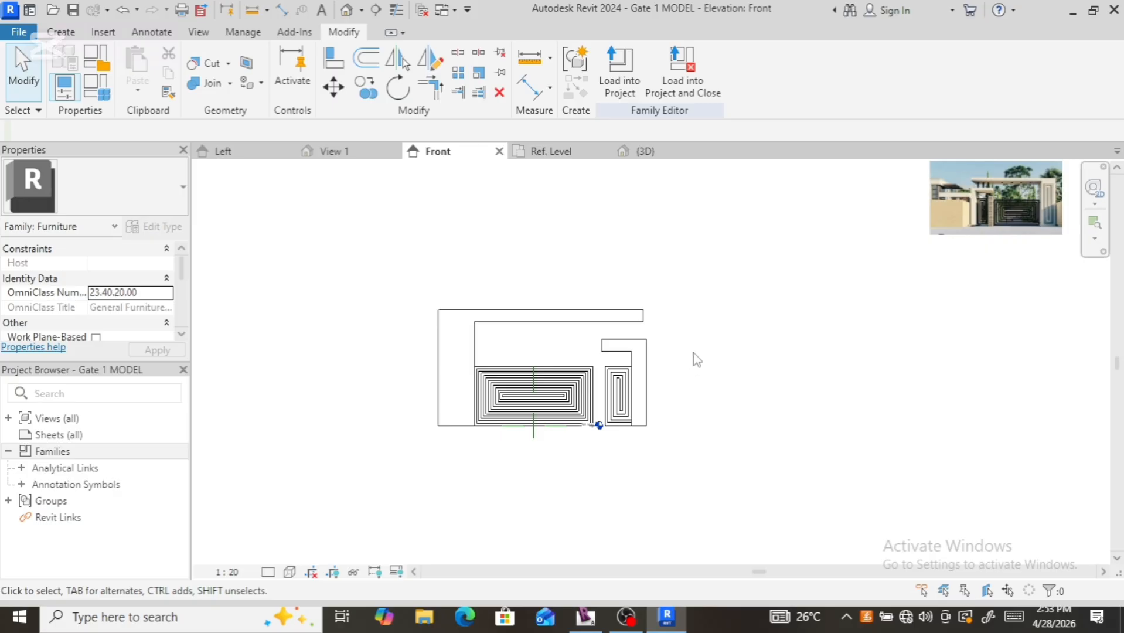
click(640, 347)
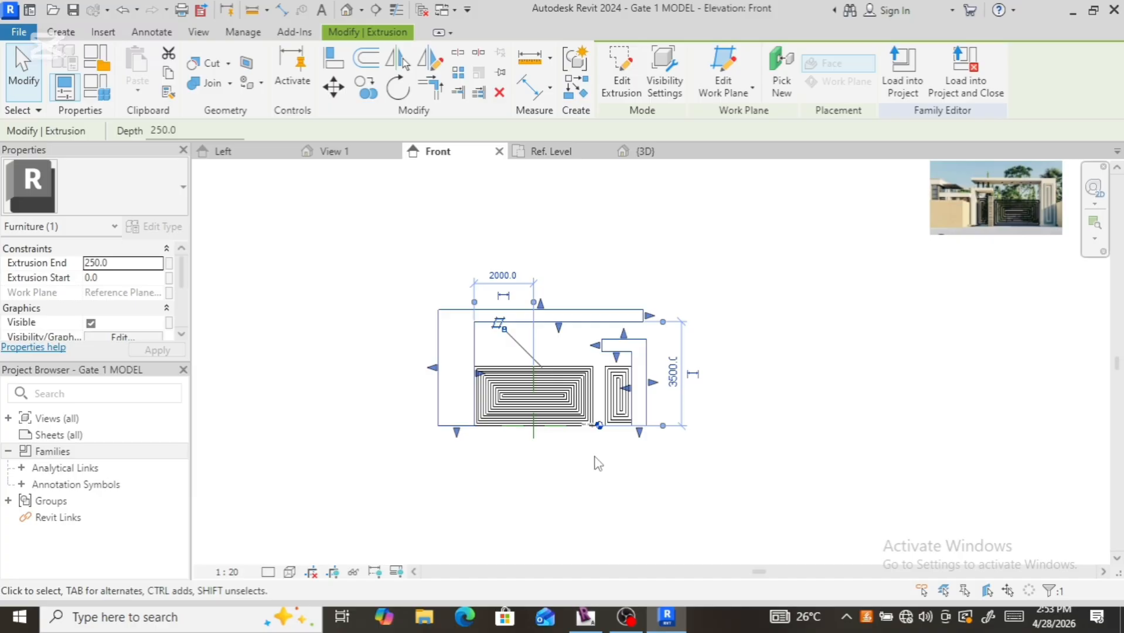
key(Escape)
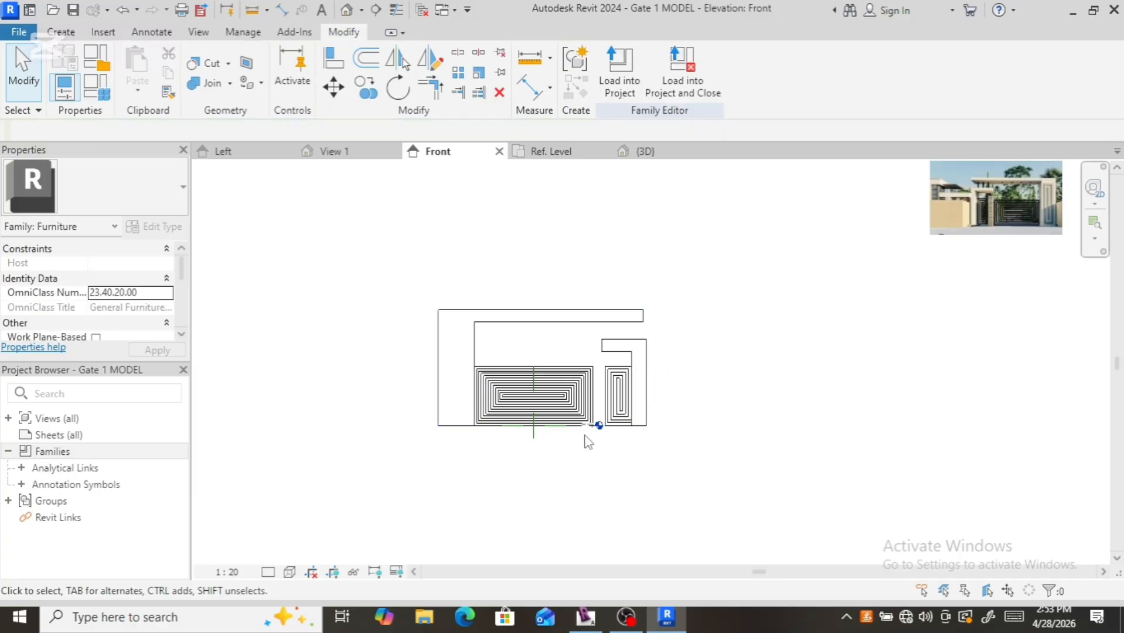
Step: Start a new extrusion and sketch a 400 by 2100 rectangle from the base in the gap between the main and small gates
scroll(588, 443, up, 3)
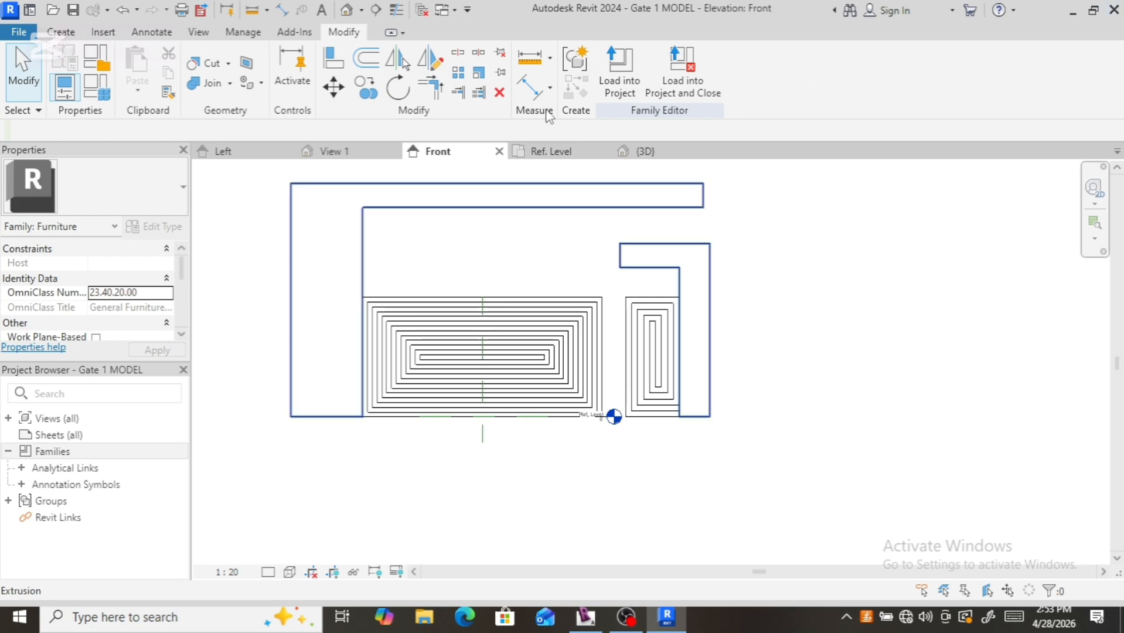
click(64, 34)
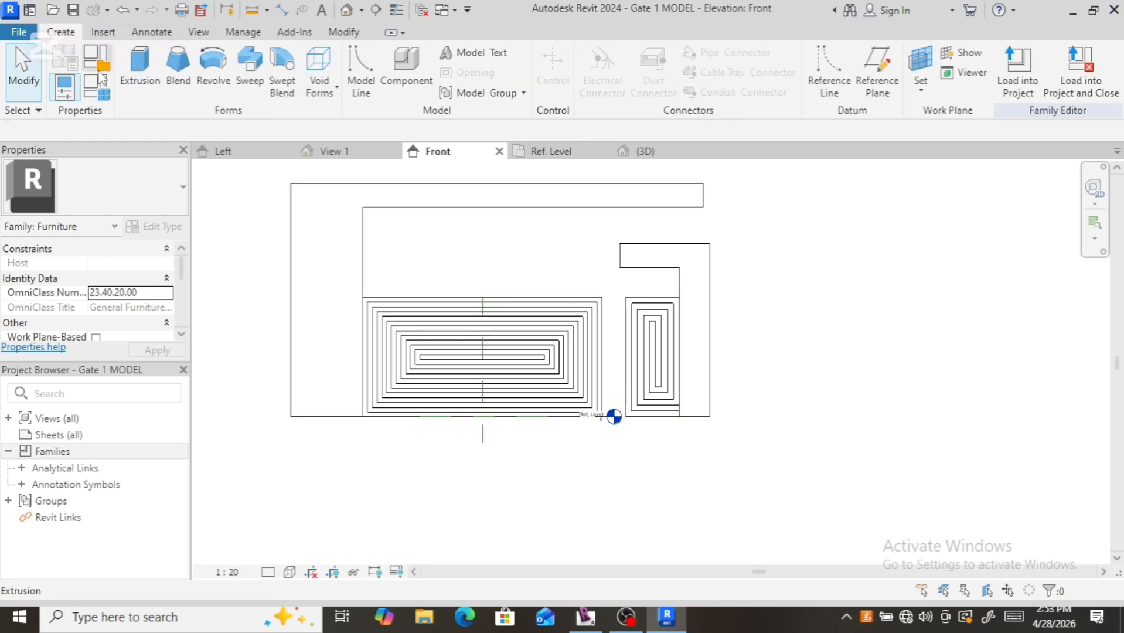
click(140, 79)
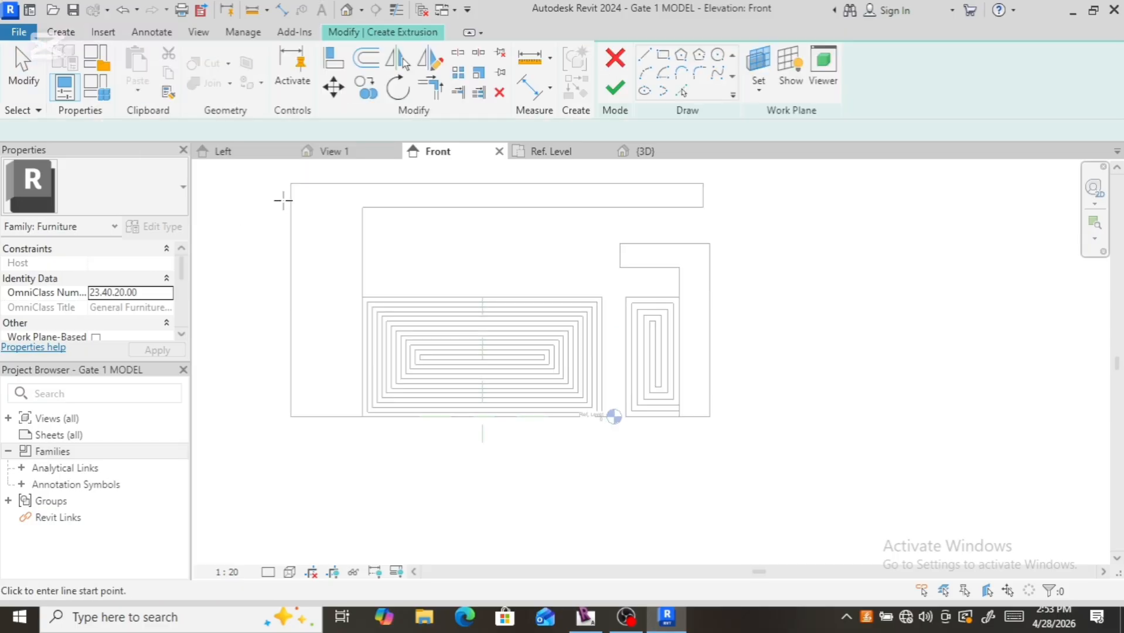
click(663, 55)
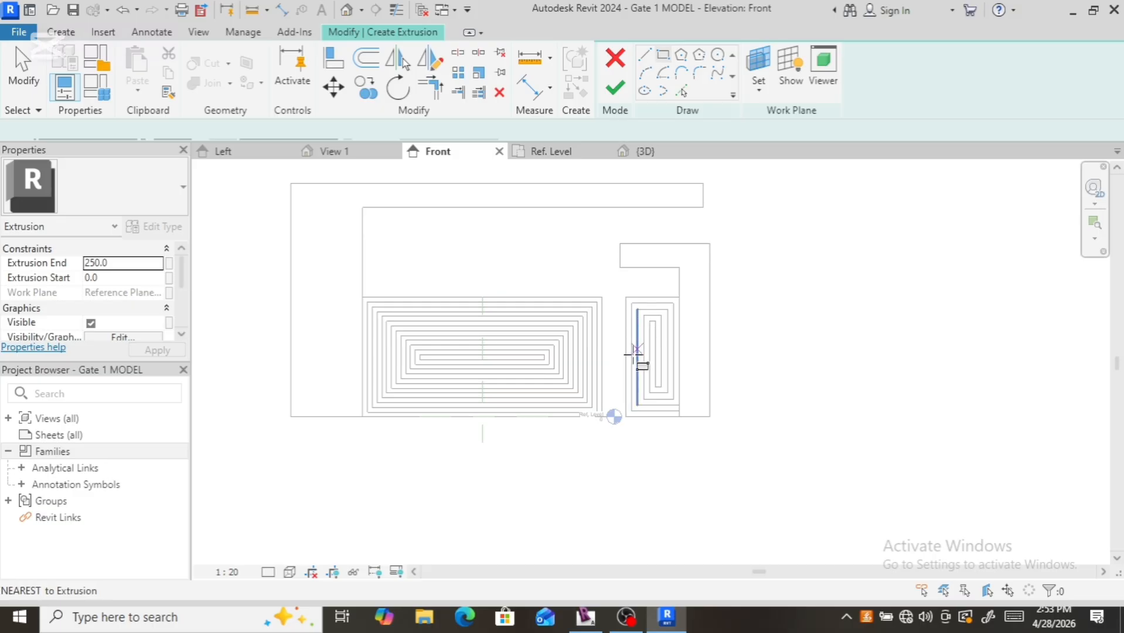
scroll(614, 418, up, 2)
scroll(615, 418, up, 2)
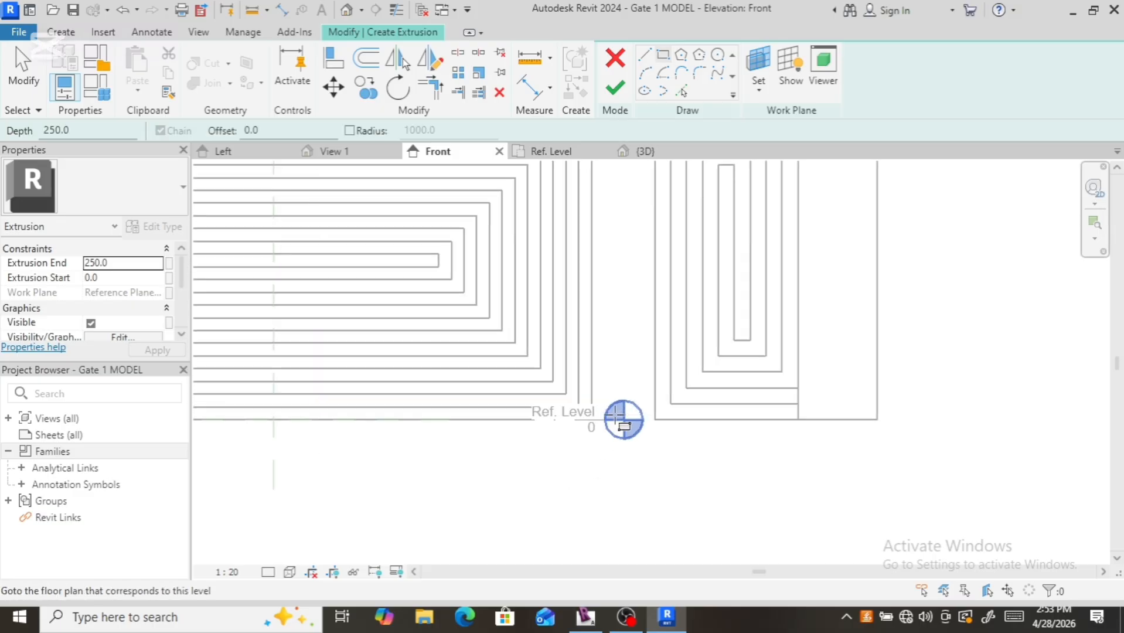
click(655, 419)
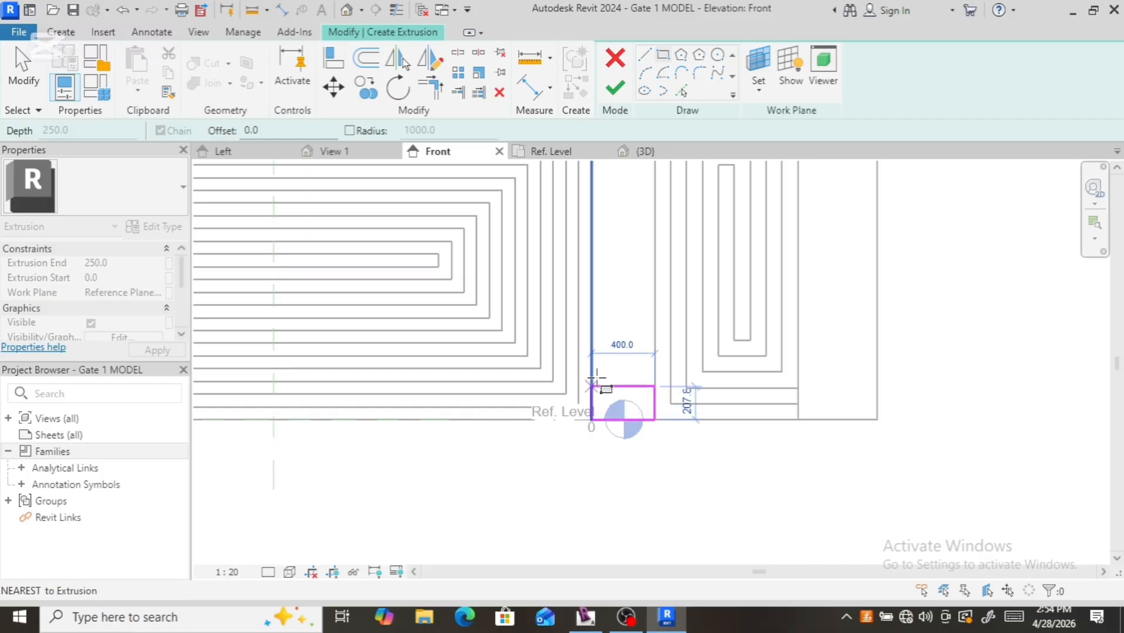
scroll(590, 413, down, 2)
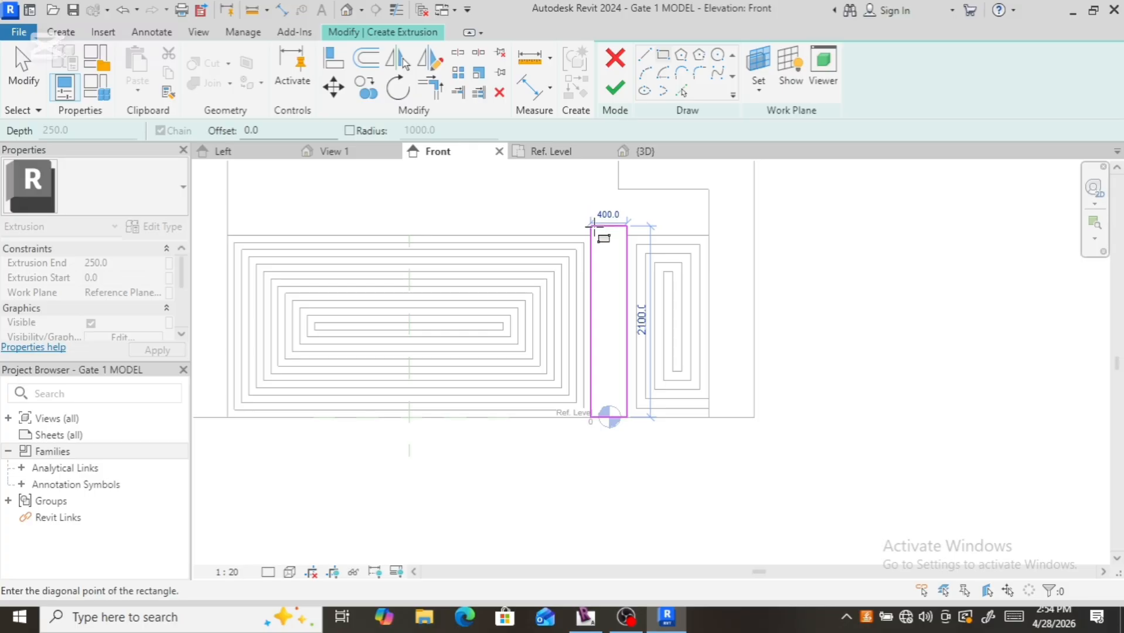
click(594, 223)
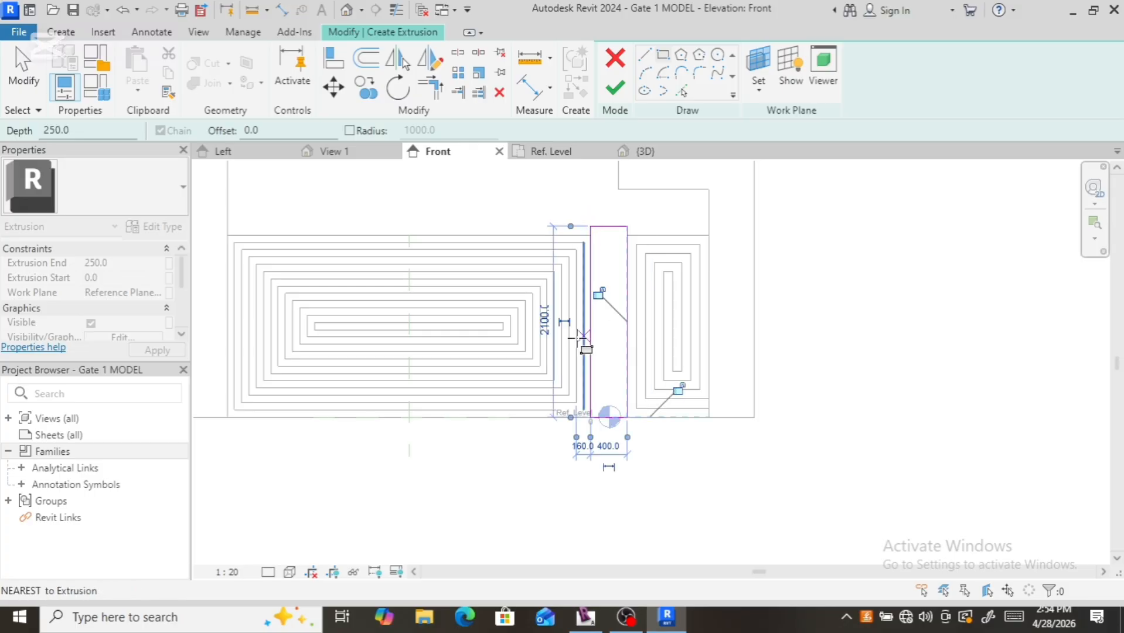
Step: Finish the middle pillar's sketch as an extrusion with a depth of 250
scroll(525, 403, down, 2)
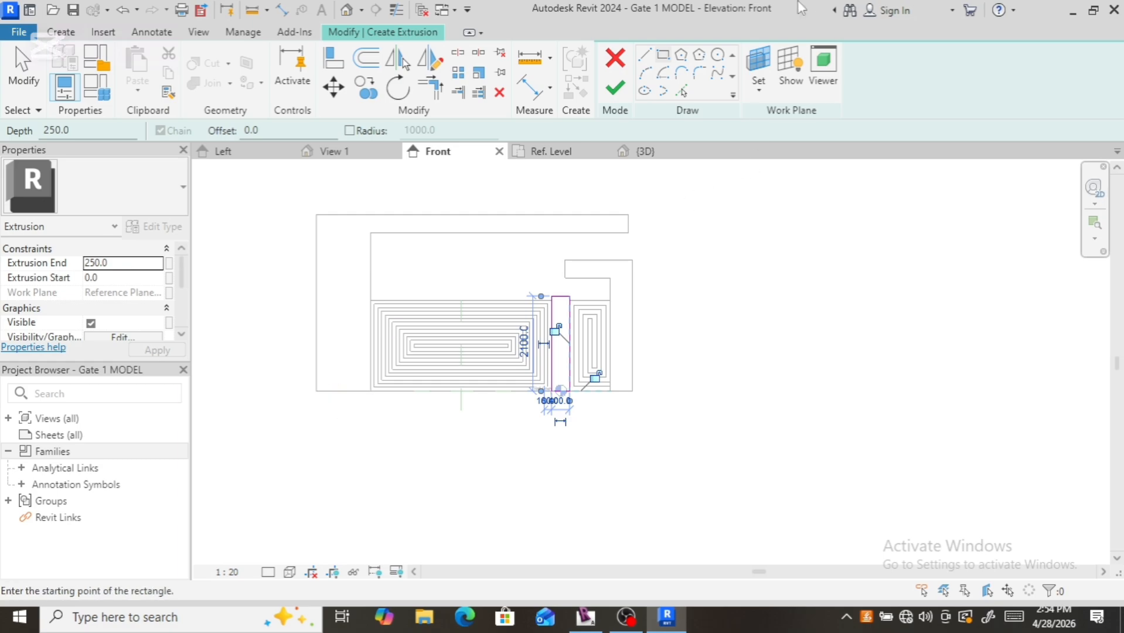
click(622, 85)
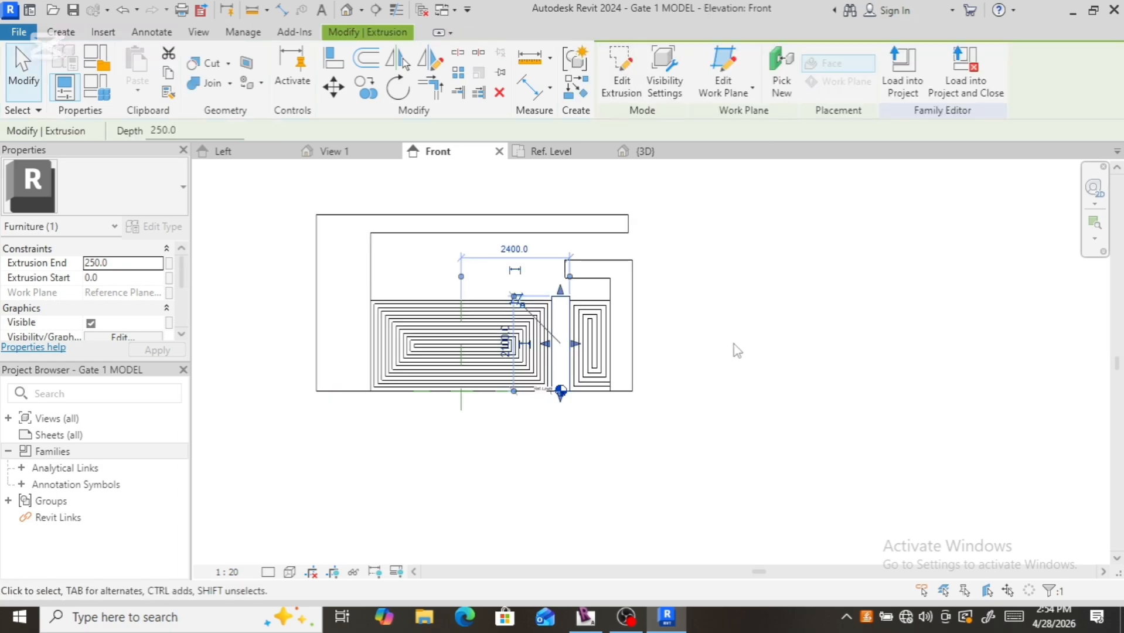
click(727, 369)
scroll(478, 561, down, 2)
scroll(565, 422, up, 5)
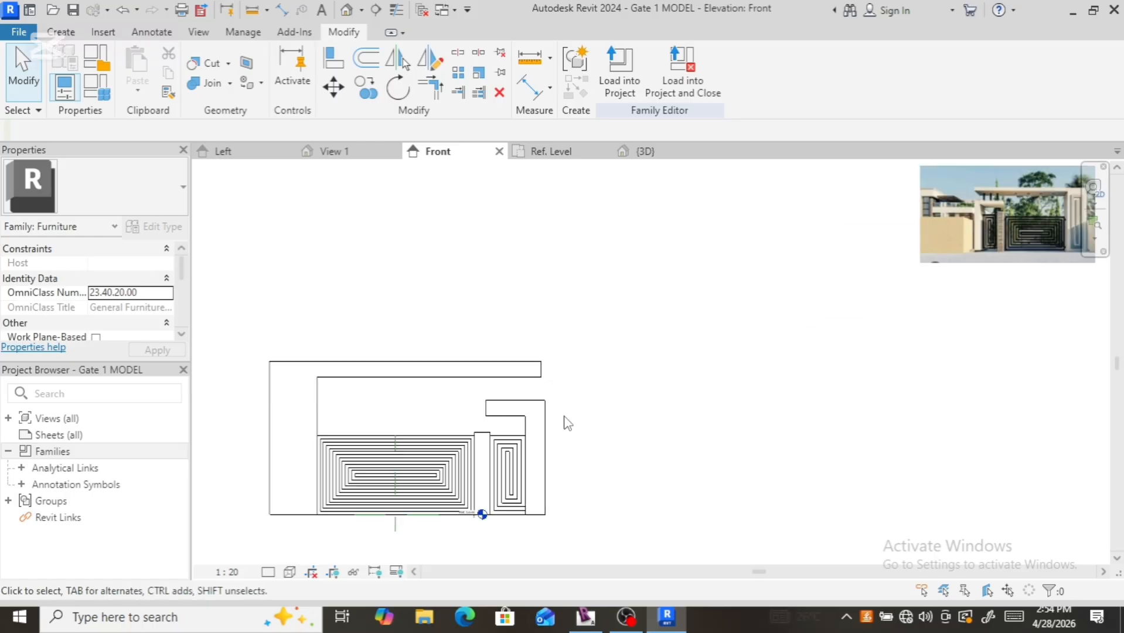
Step: Compare the modelled pillars, beam, canopy and middle pillar with the gate in the reference image, checking their proportions
scroll(469, 468, down, 3)
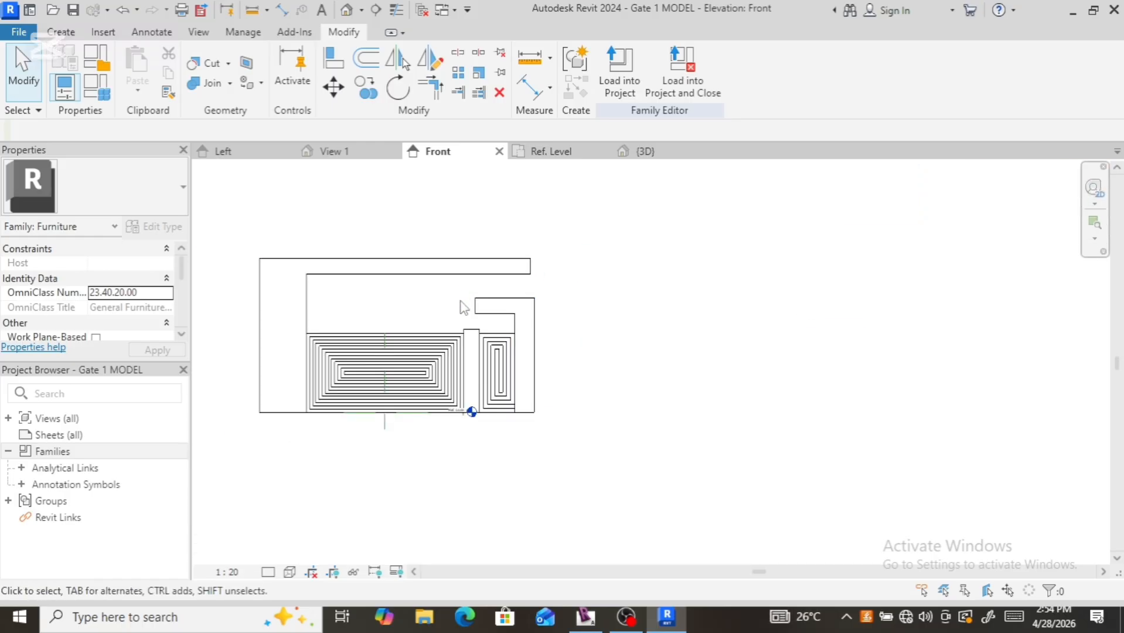
scroll(382, 369, down, 2)
scroll(655, 291, up, 7)
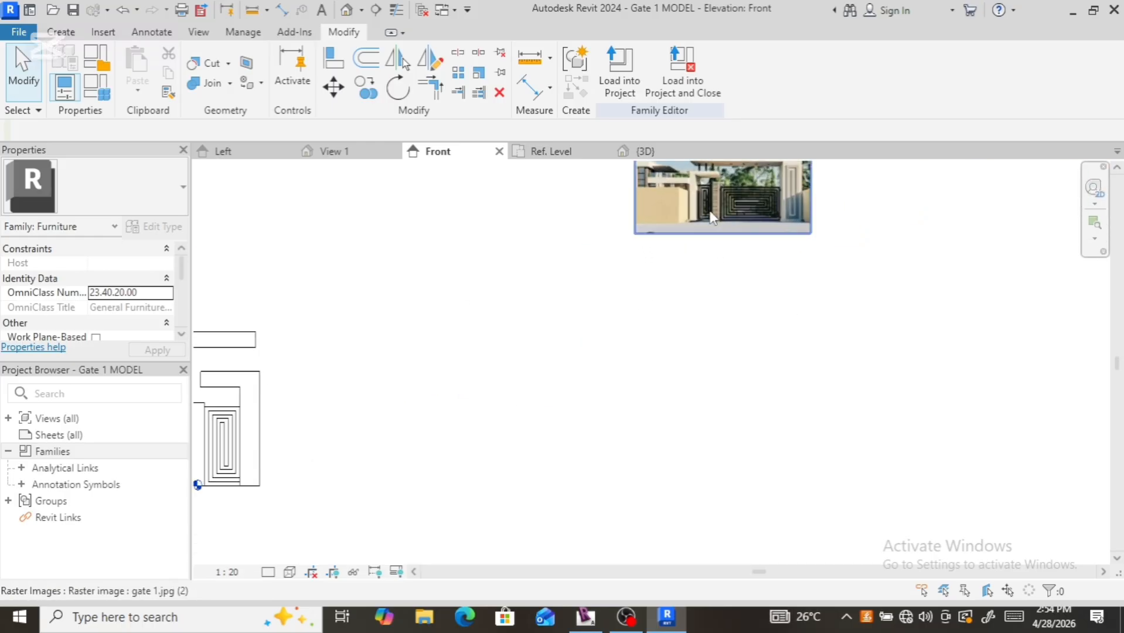
scroll(701, 225, up, 3)
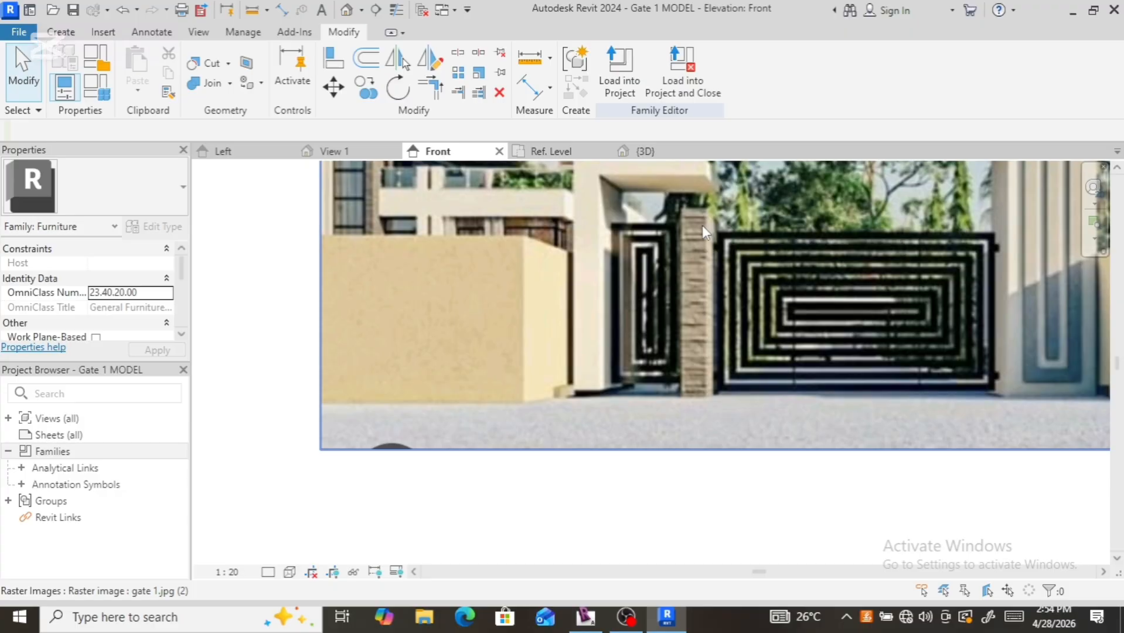
scroll(696, 229, down, 4)
scroll(695, 226, up, 4)
scroll(696, 230, up, 1)
scroll(715, 249, down, 7)
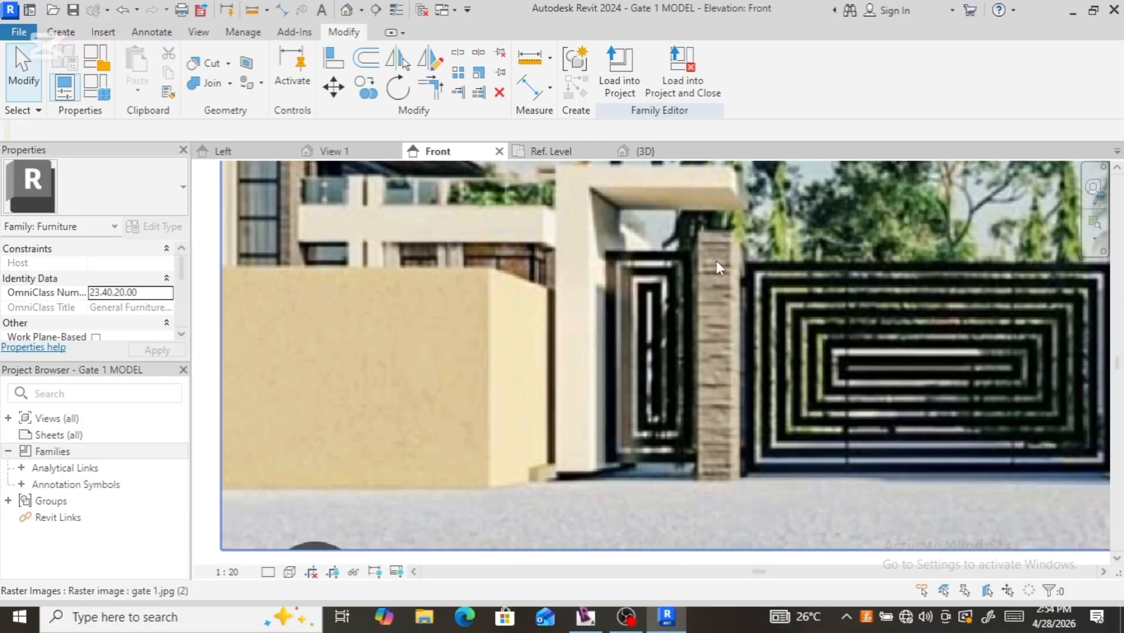
scroll(714, 238, down, 5)
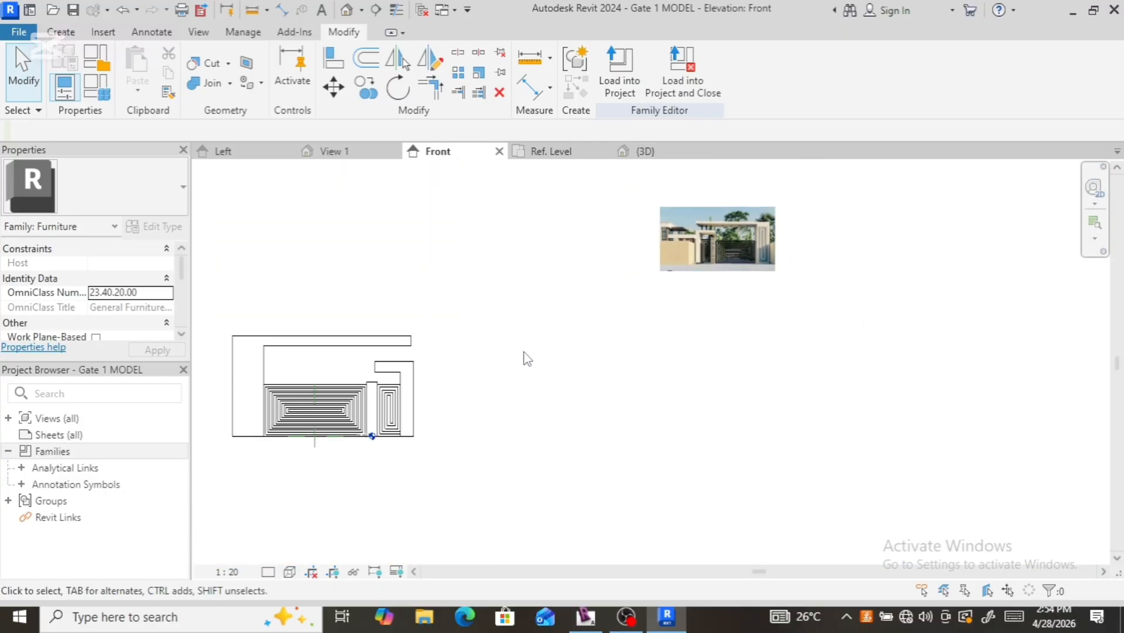
scroll(390, 334, up, 4)
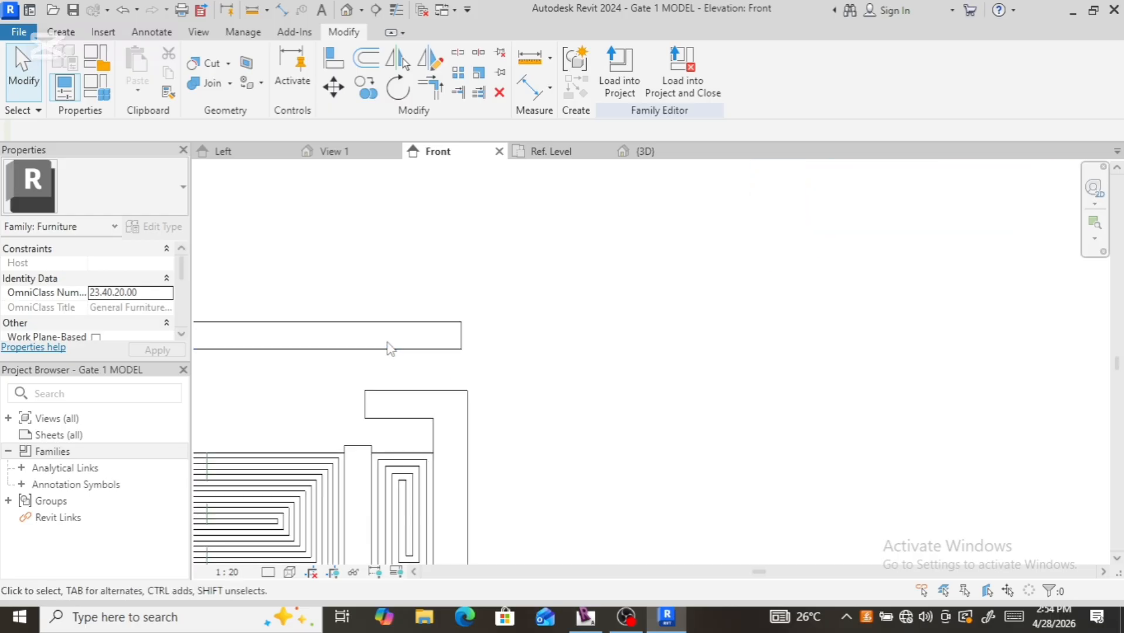
scroll(405, 428, down, 3)
scroll(385, 409, up, 4)
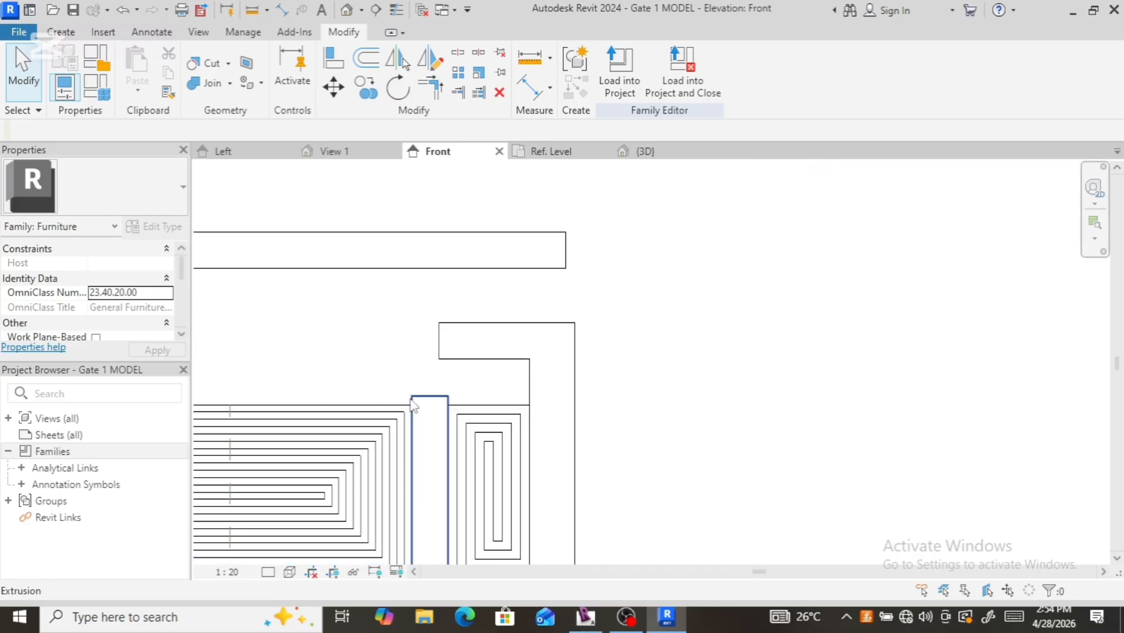
scroll(506, 302, down, 3)
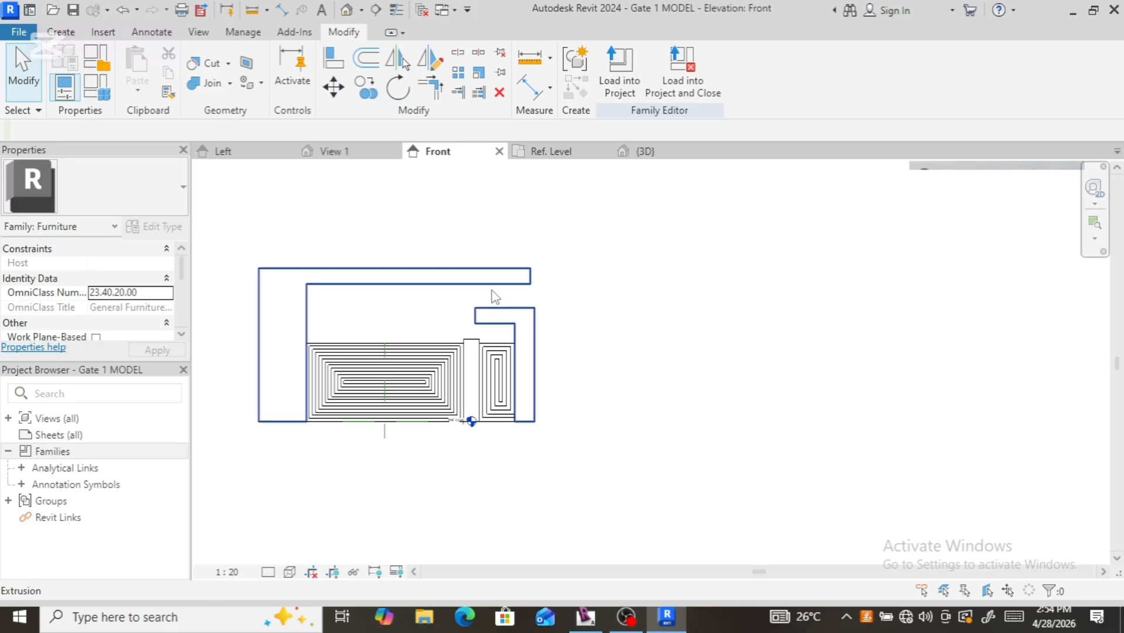
Step: Edit the sketch of the surround extrusion and set the overhead beam's thickness to 300 by moving its upper line
click(492, 296)
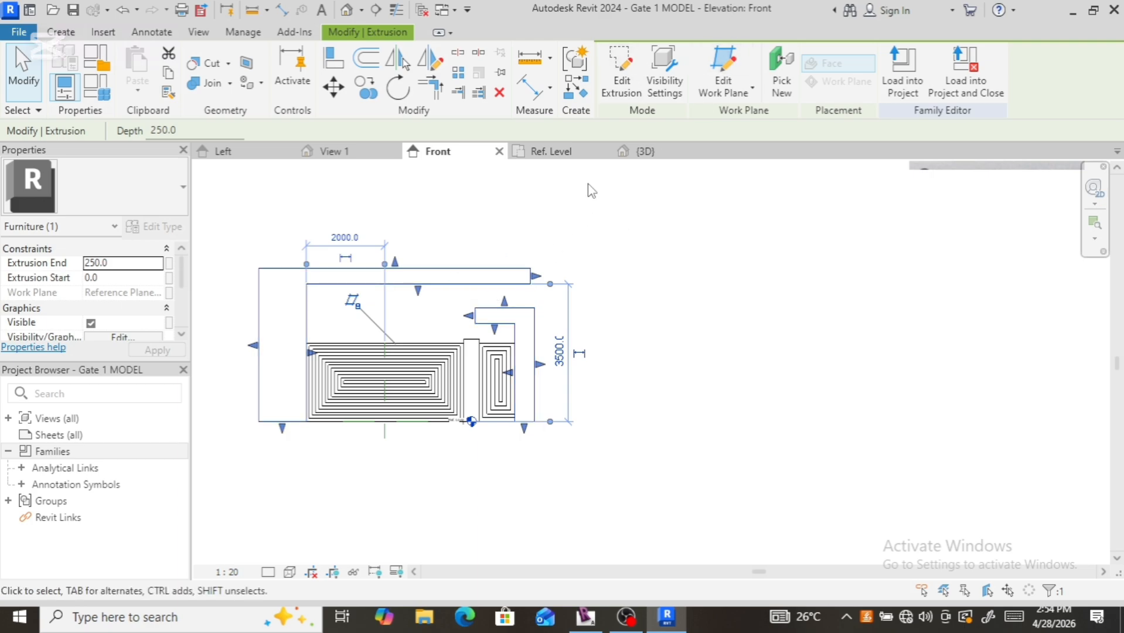
click(619, 105)
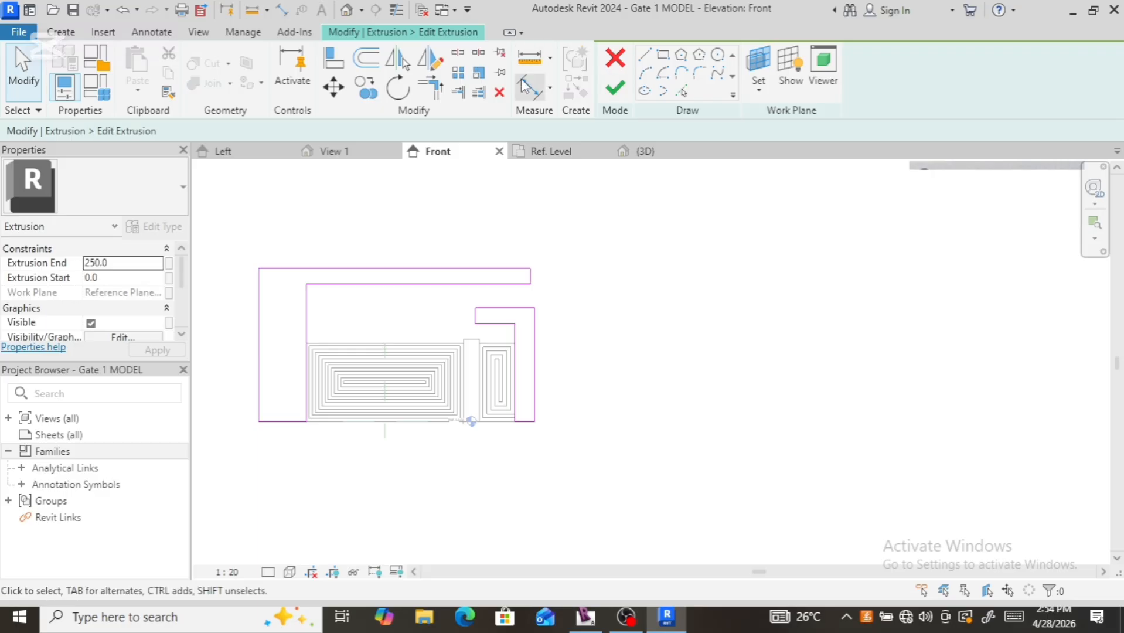
click(388, 269)
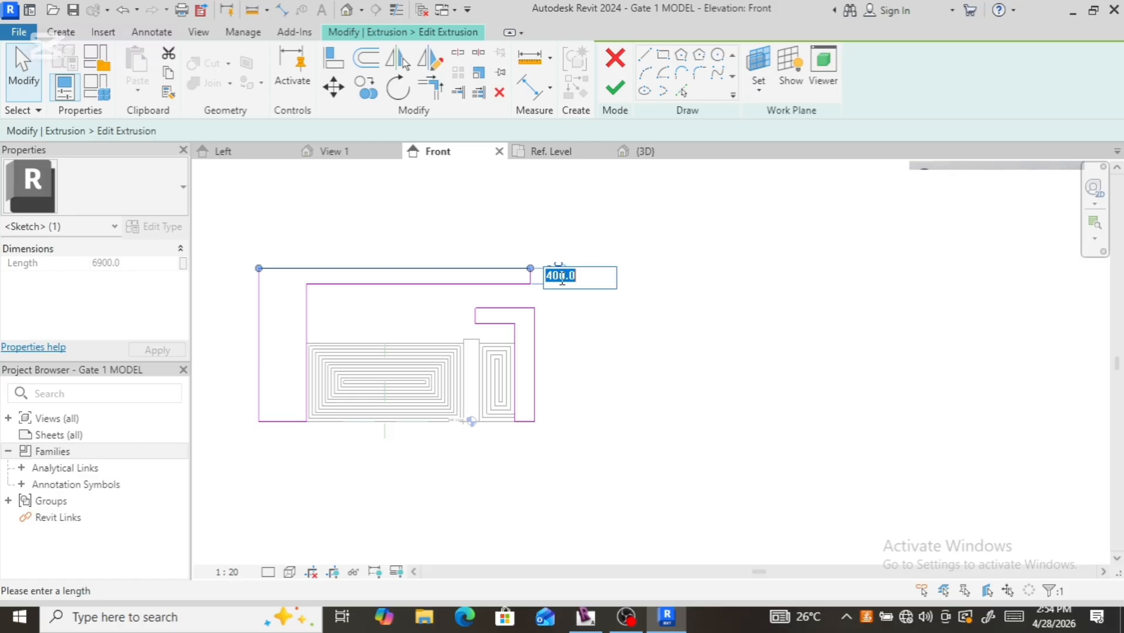
text(300)
key(Return)
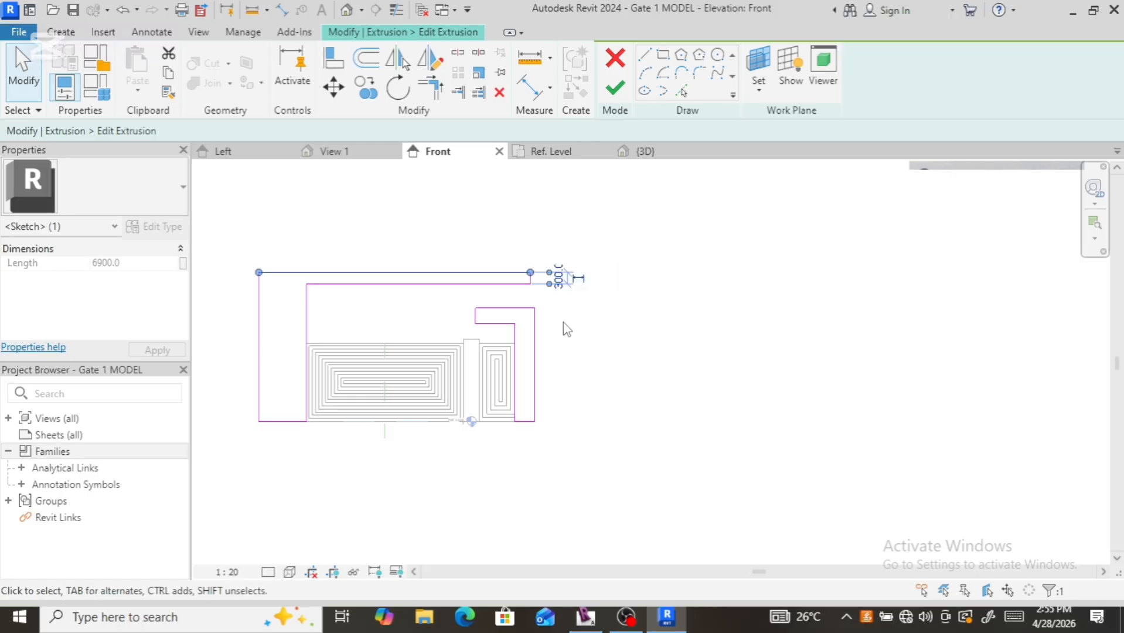
Step: Set the small-gate canopy's thickness to 300 by moving its upper line
click(505, 307)
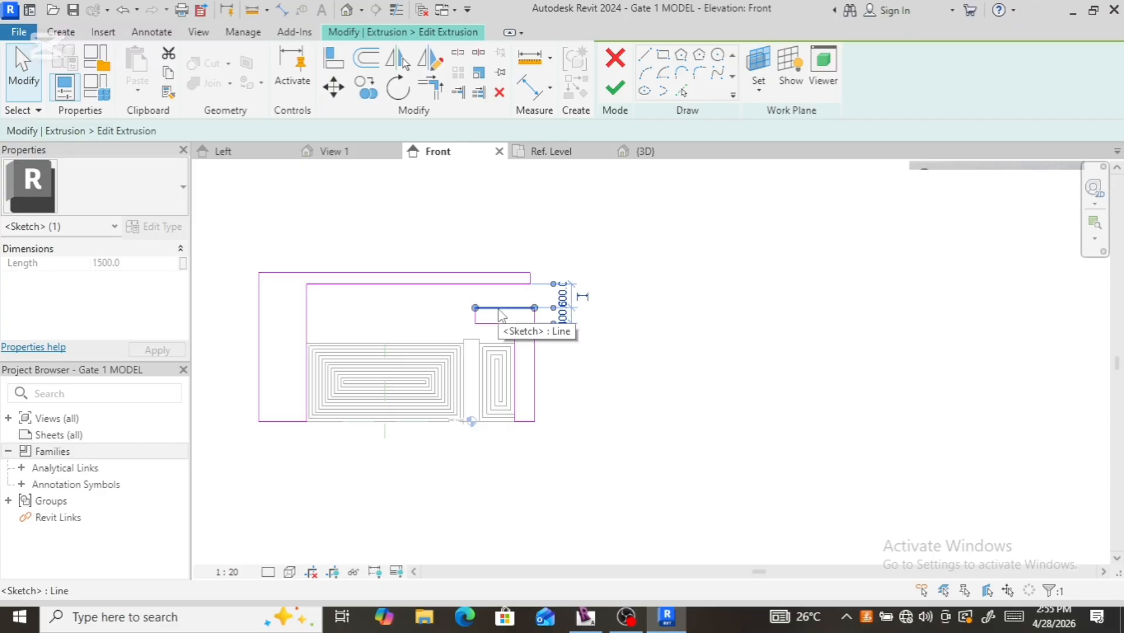
click(563, 320)
text(3)
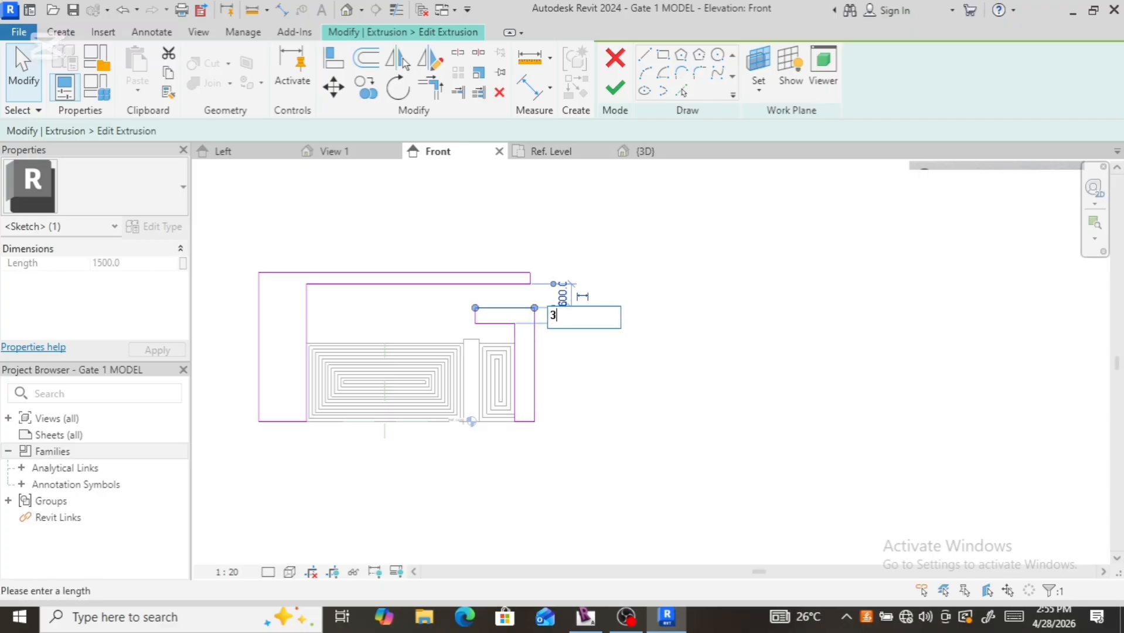
text(00)
key(Return)
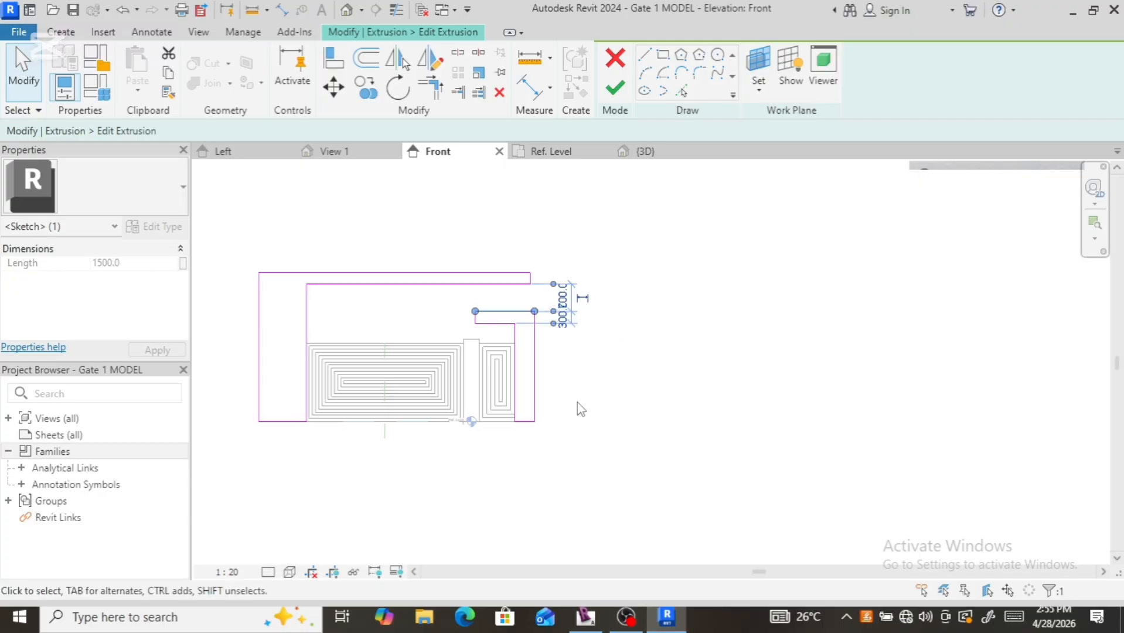
click(577, 406)
Step: Examine the edited surround sketch and both gates' bar patterns against the main gate, small gate and stone pillar in the reference image
scroll(615, 383, down, 1)
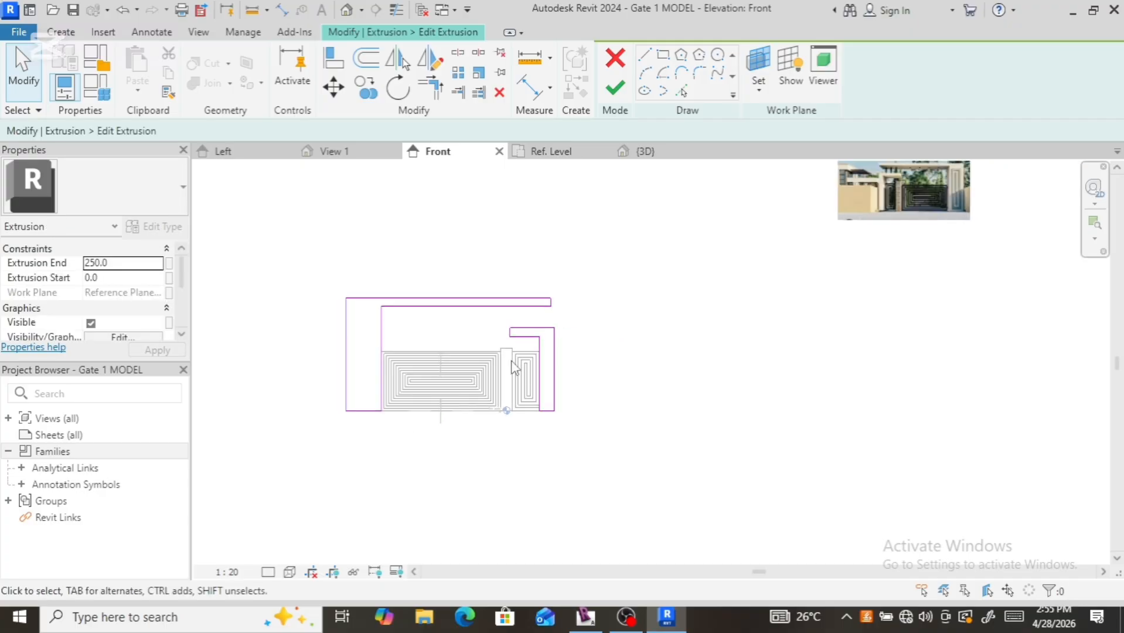
scroll(513, 367, up, 2)
scroll(514, 296, down, 2)
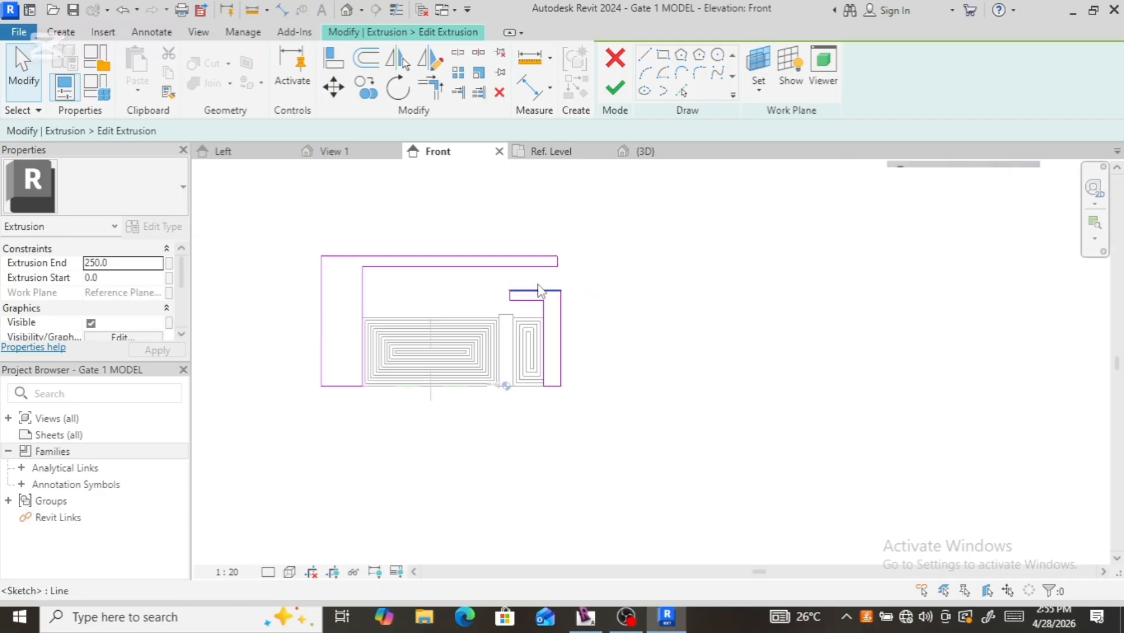
scroll(384, 311, up, 2)
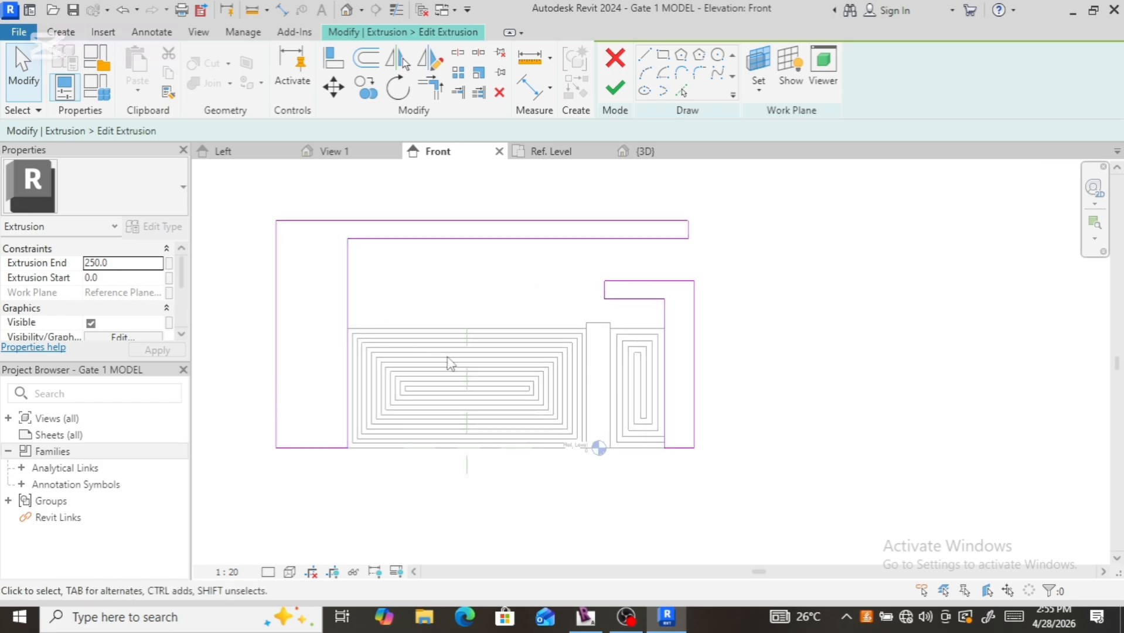
scroll(421, 377, up, 2)
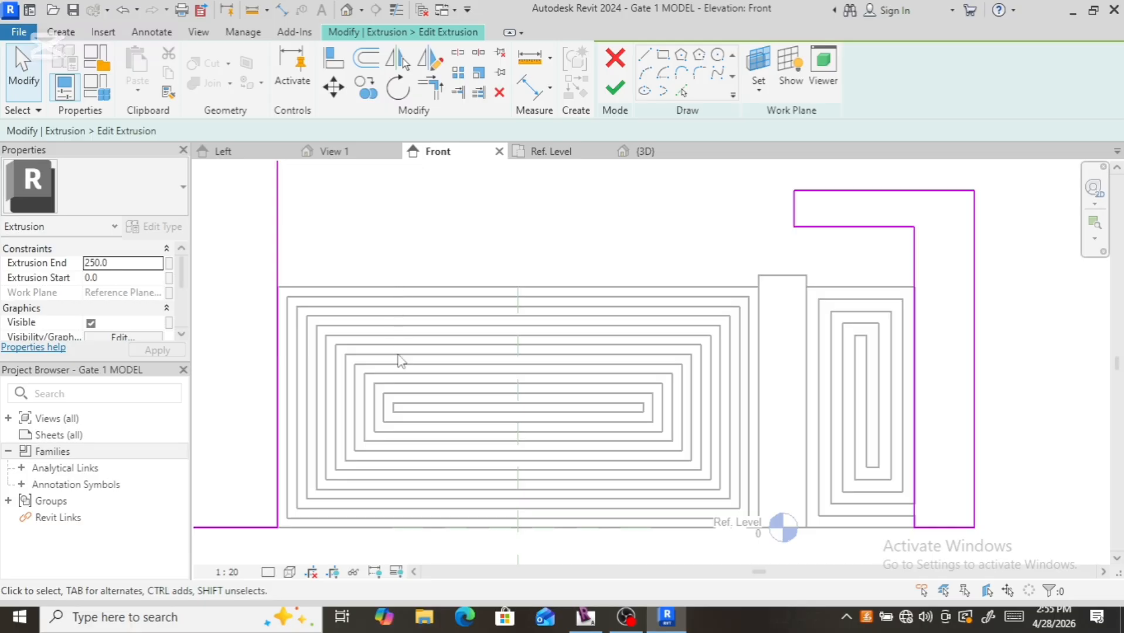
scroll(399, 359, down, 3)
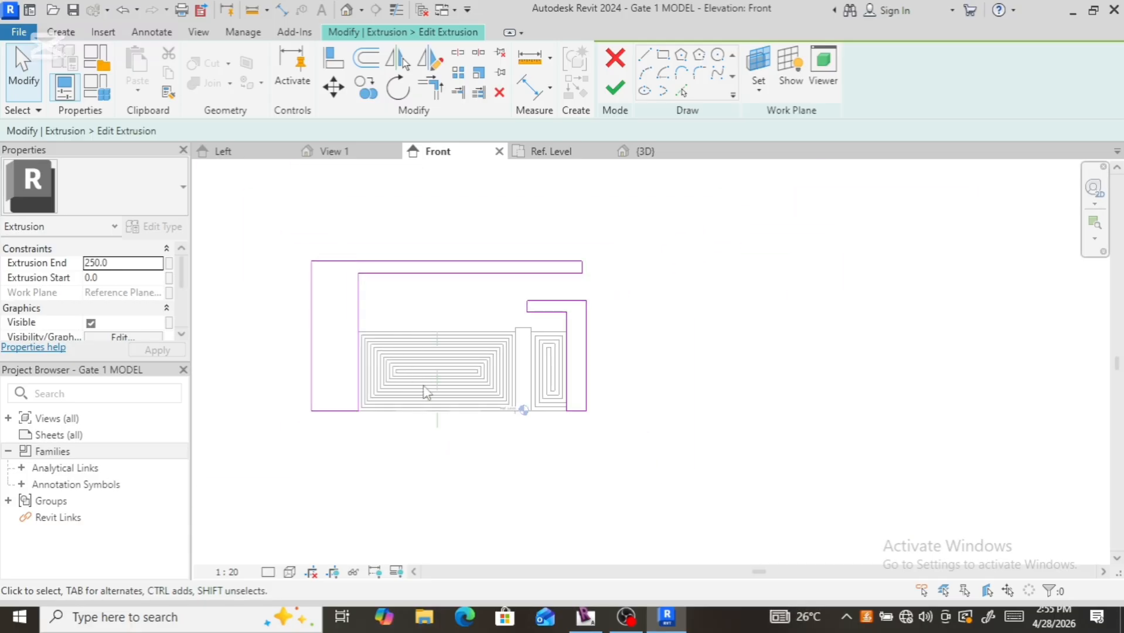
scroll(425, 392, down, 2)
scroll(800, 227, up, 8)
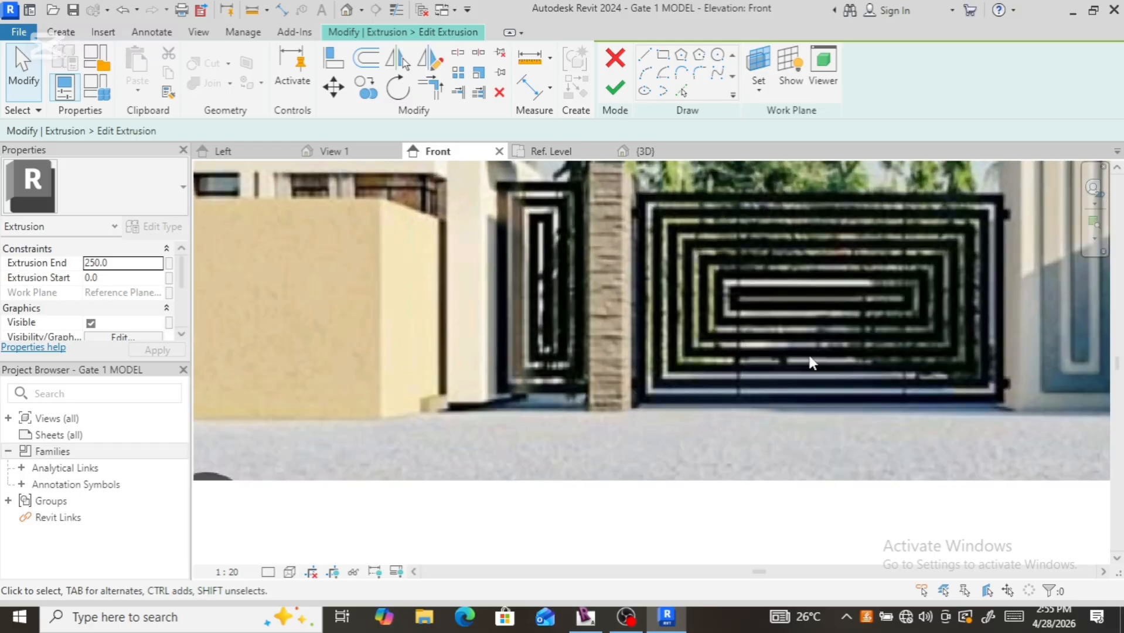
scroll(808, 225, down, 6)
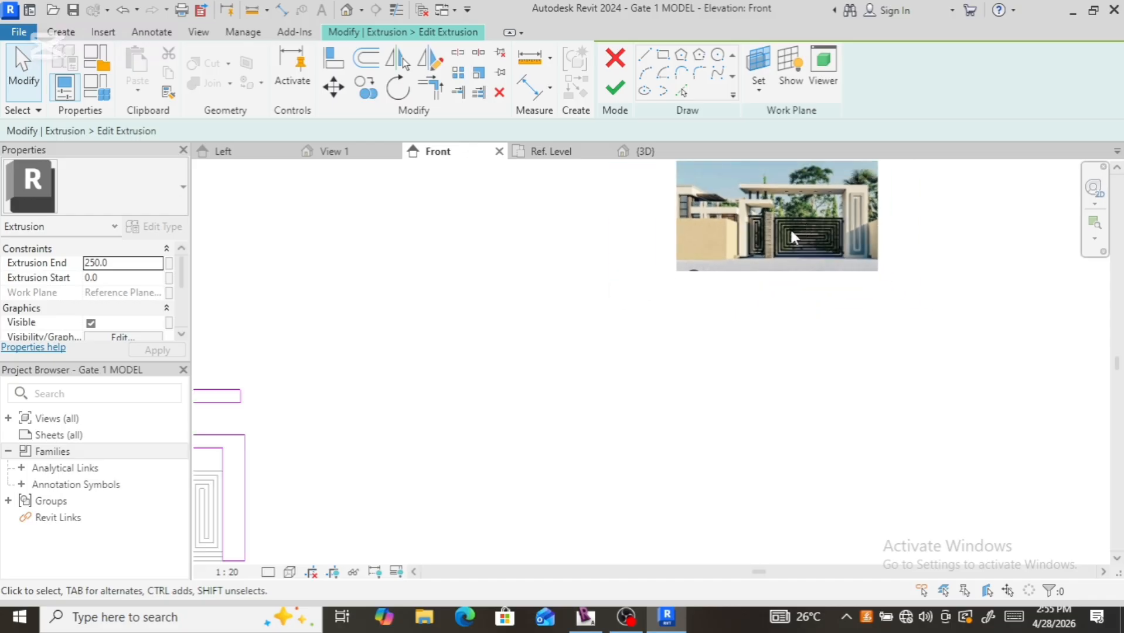
scroll(559, 359, down, 3)
scroll(343, 433, up, 4)
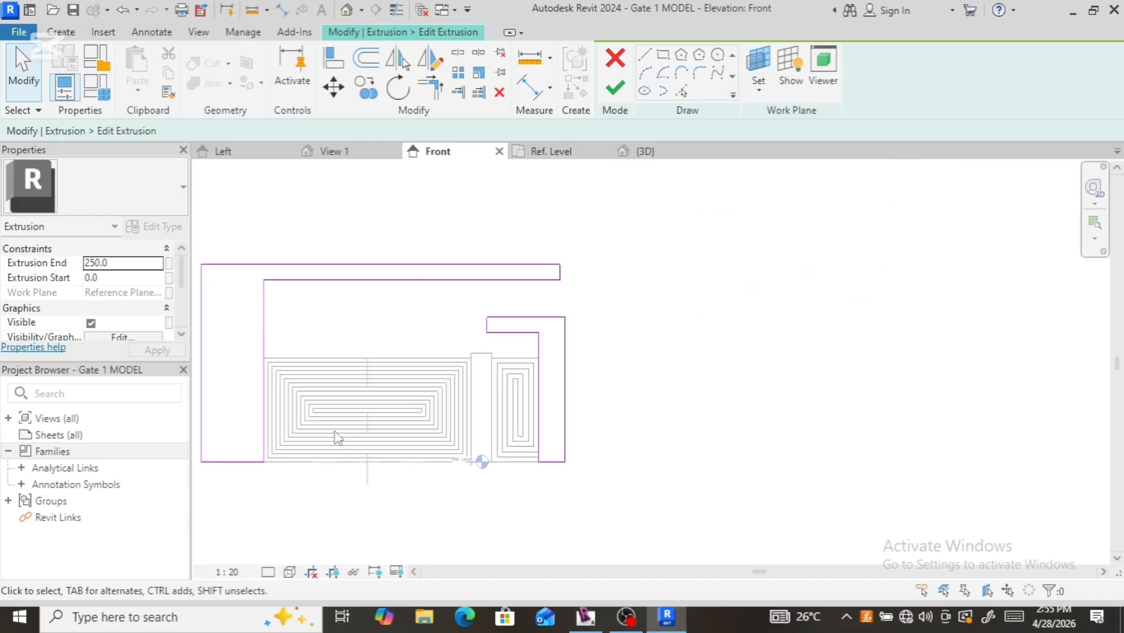
scroll(472, 433, up, 2)
scroll(475, 432, down, 4)
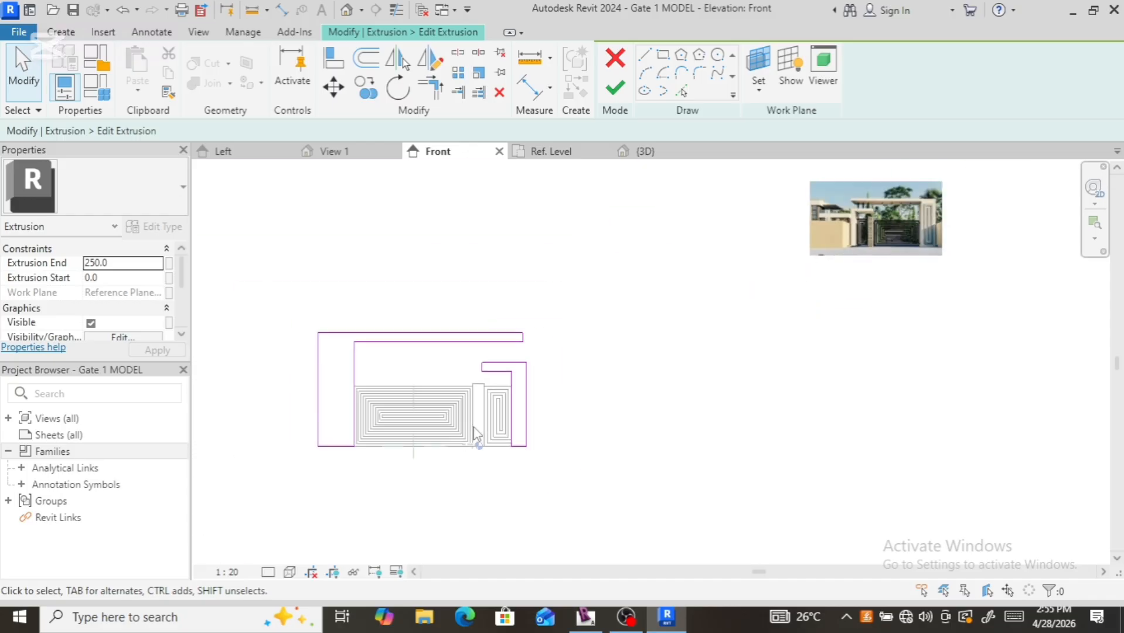
scroll(852, 262, up, 8)
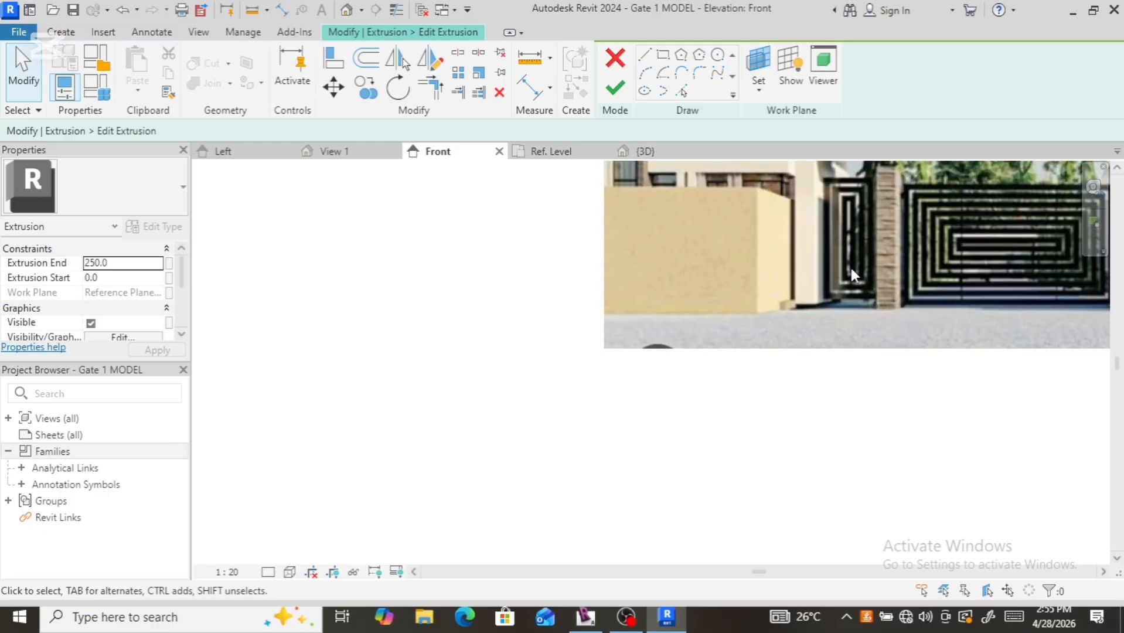
scroll(851, 281, down, 3)
scroll(851, 219, up, 3)
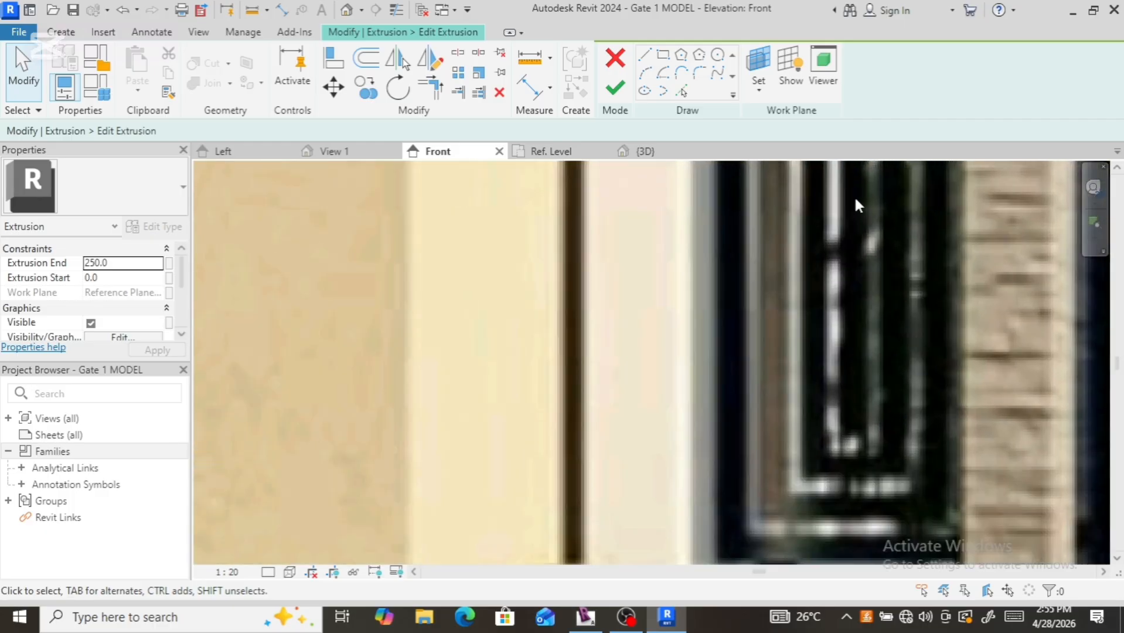
scroll(782, 331, down, 4)
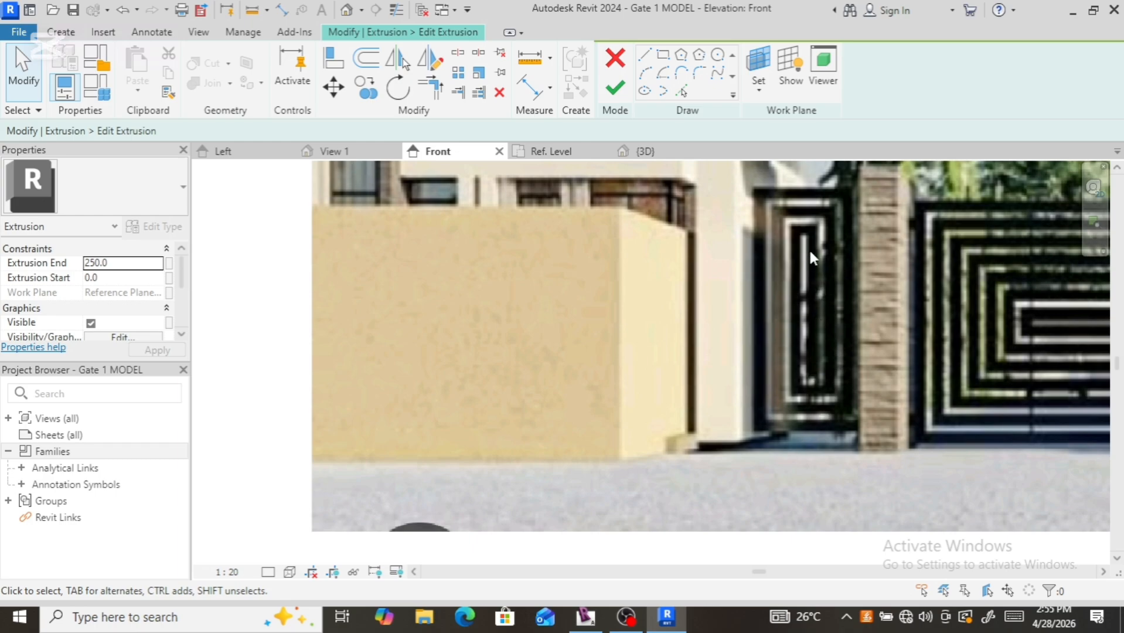
scroll(811, 257, up, 3)
scroll(732, 390, down, 4)
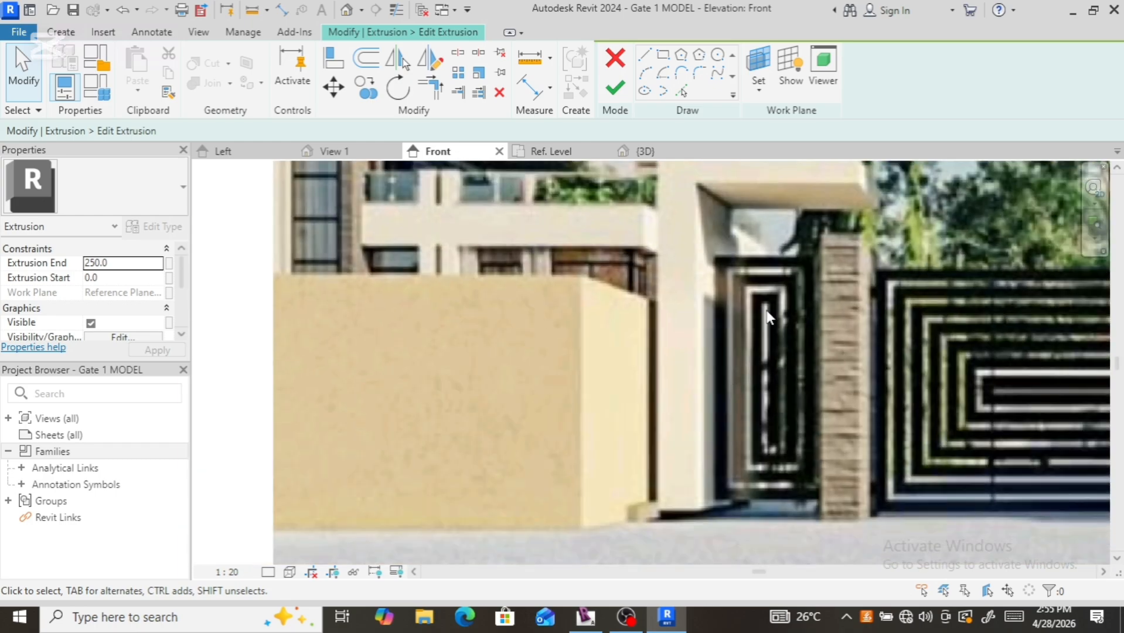
scroll(720, 212, down, 2)
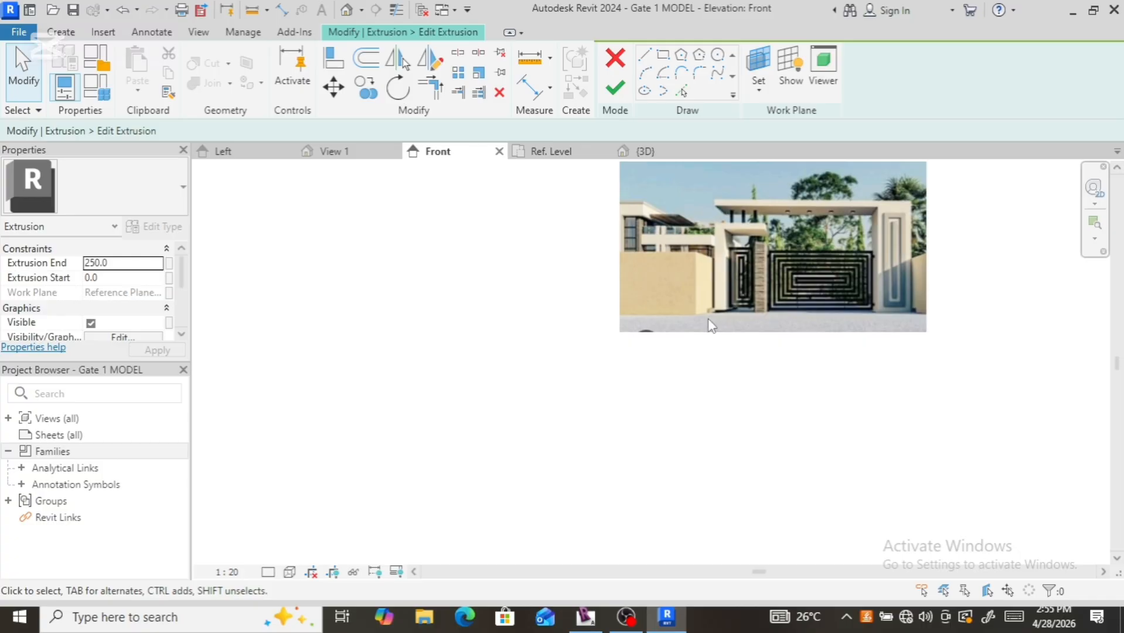
scroll(711, 325, down, 5)
scroll(455, 422, up, 2)
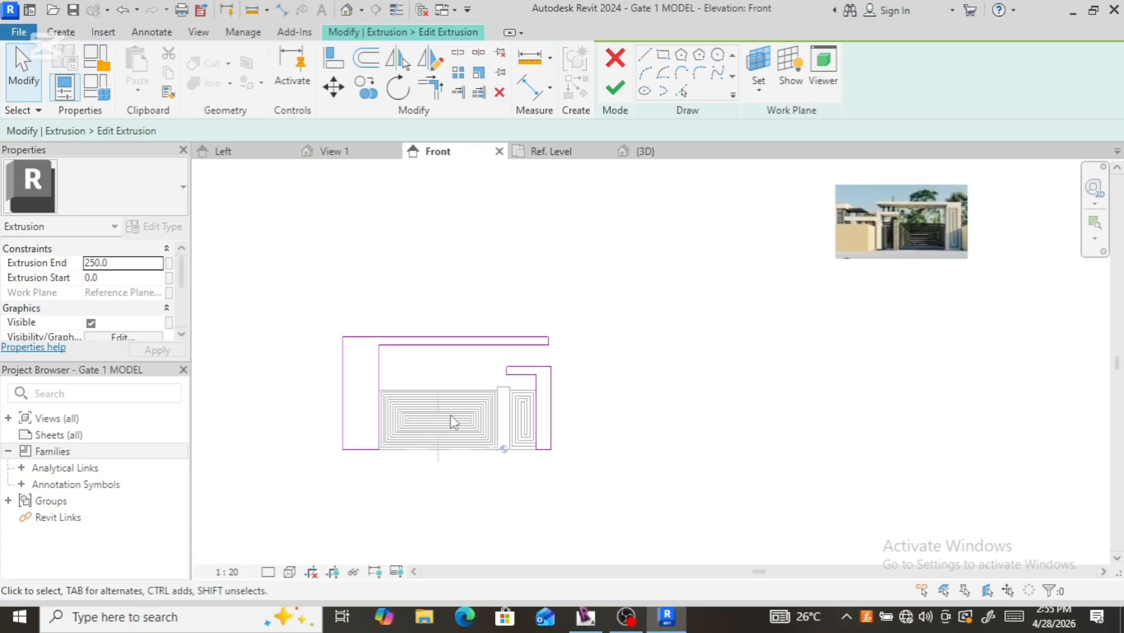
scroll(455, 422, up, 2)
scroll(504, 536, up, 3)
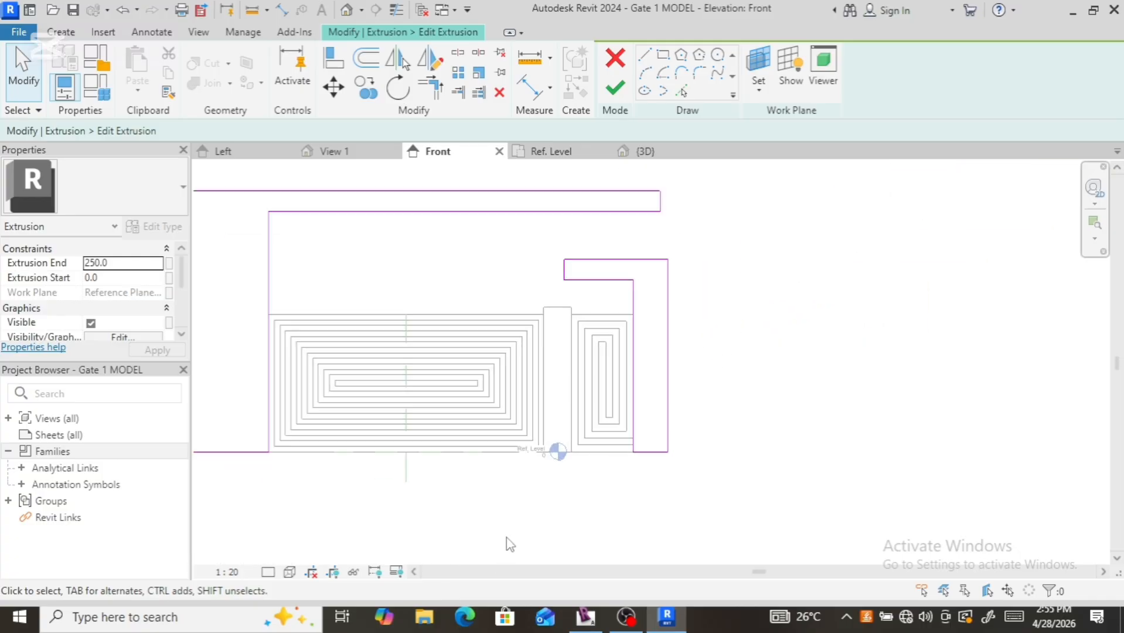
scroll(525, 496, down, 2)
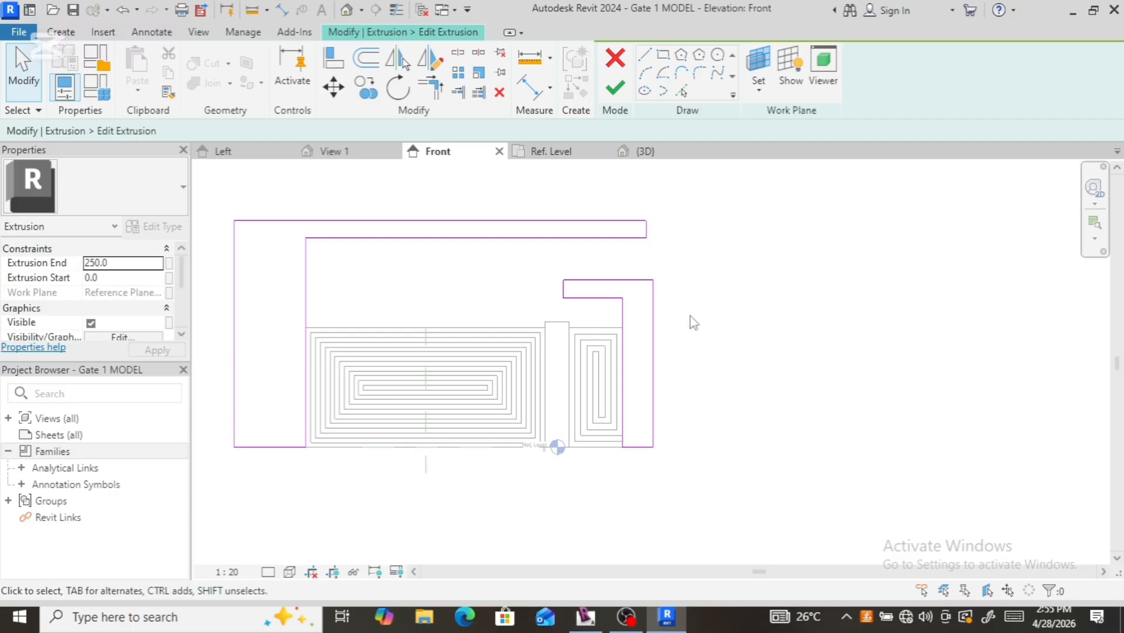
Step: Finish the edited surround sketch and show the whole gate in the 3D view
click(616, 89)
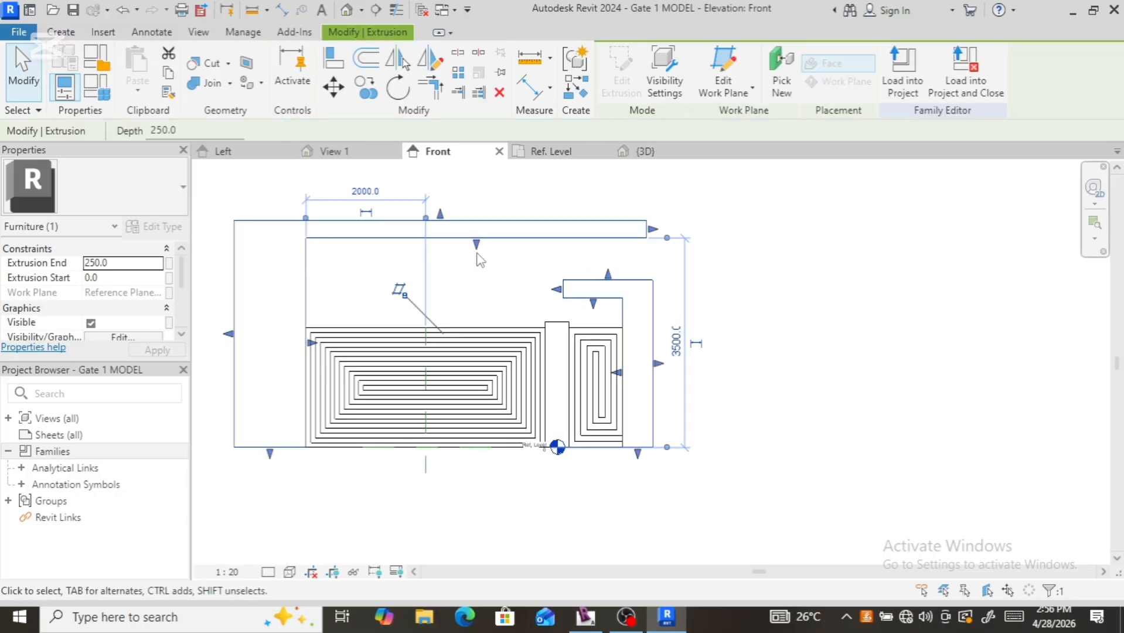
click(646, 154)
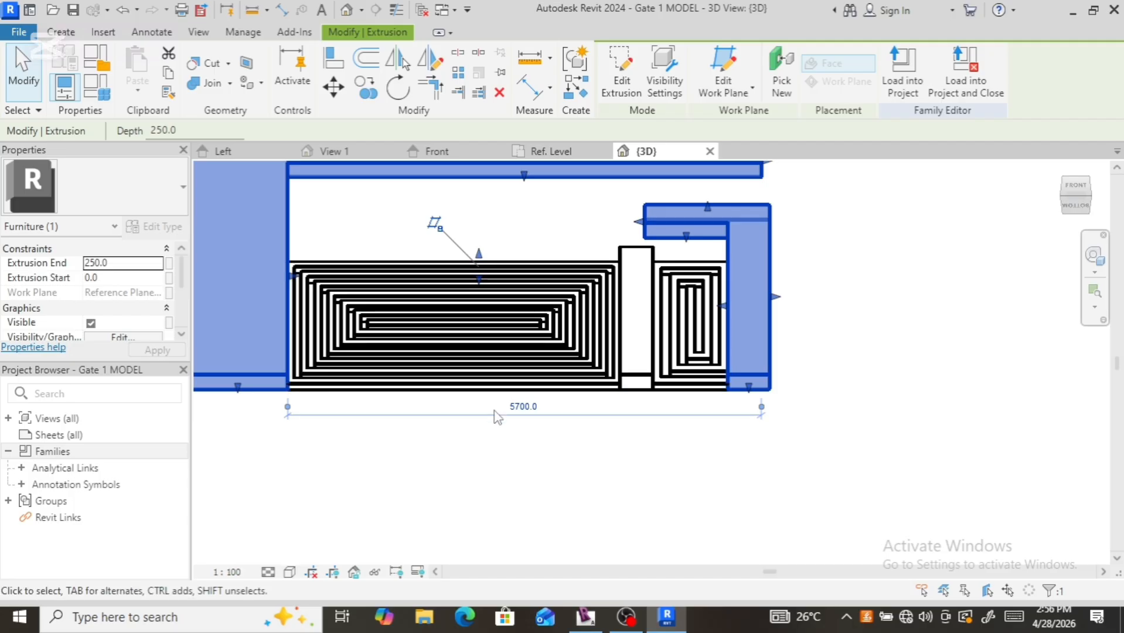
scroll(497, 417, down, 3)
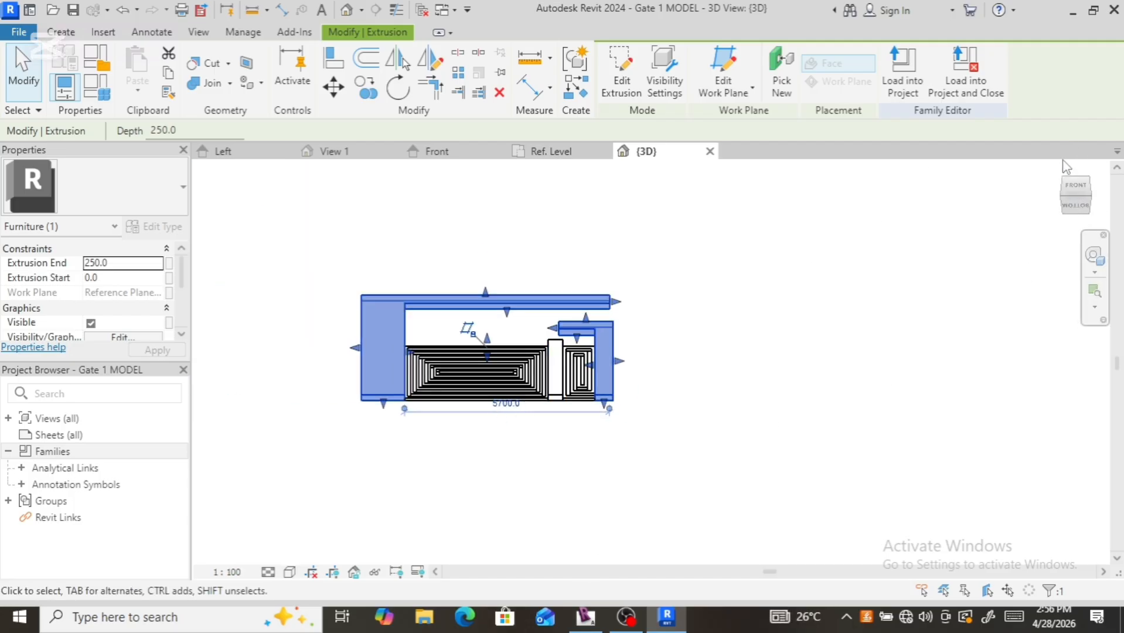
Step: Inspect the gate surround's depth in the 3D view from above and at an isometric angle
key(Escape)
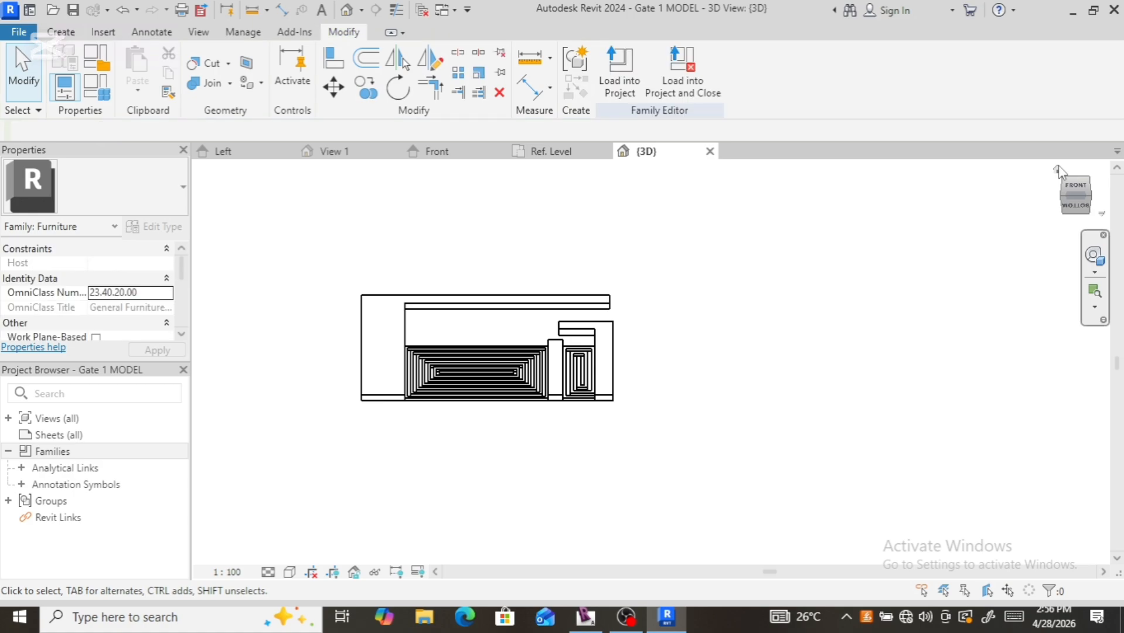
click(1058, 170)
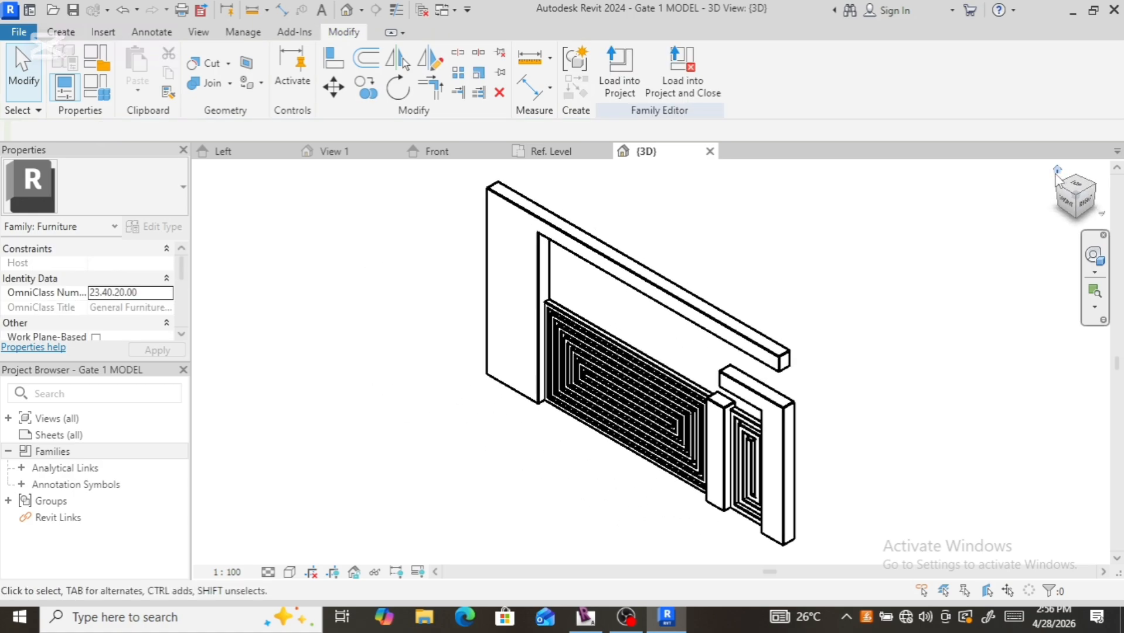
click(1080, 221)
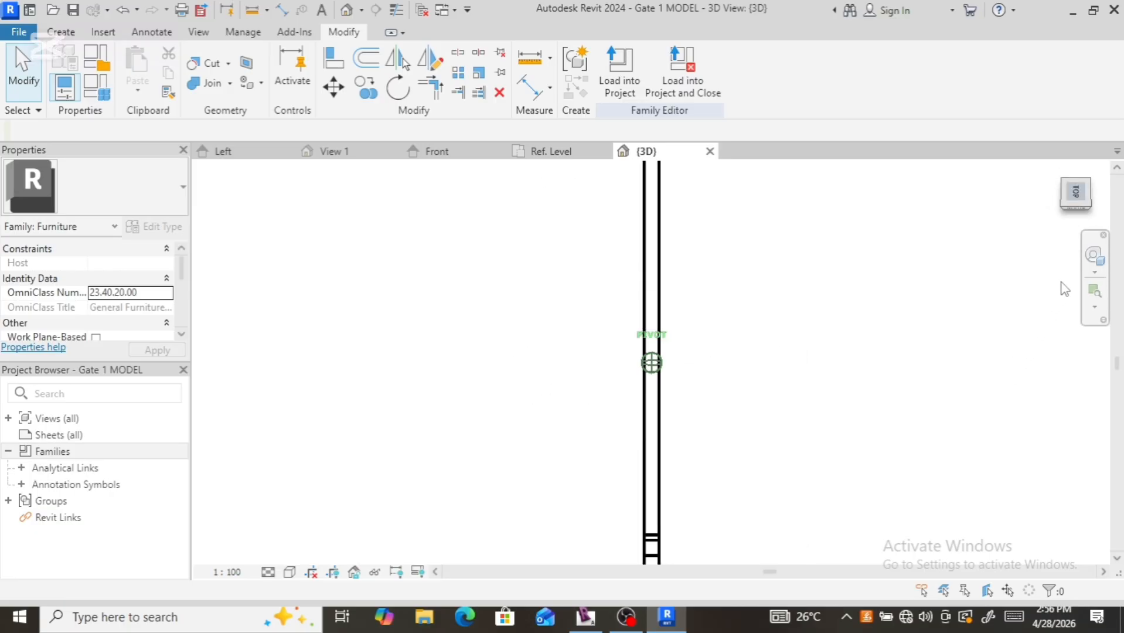
click(1072, 198)
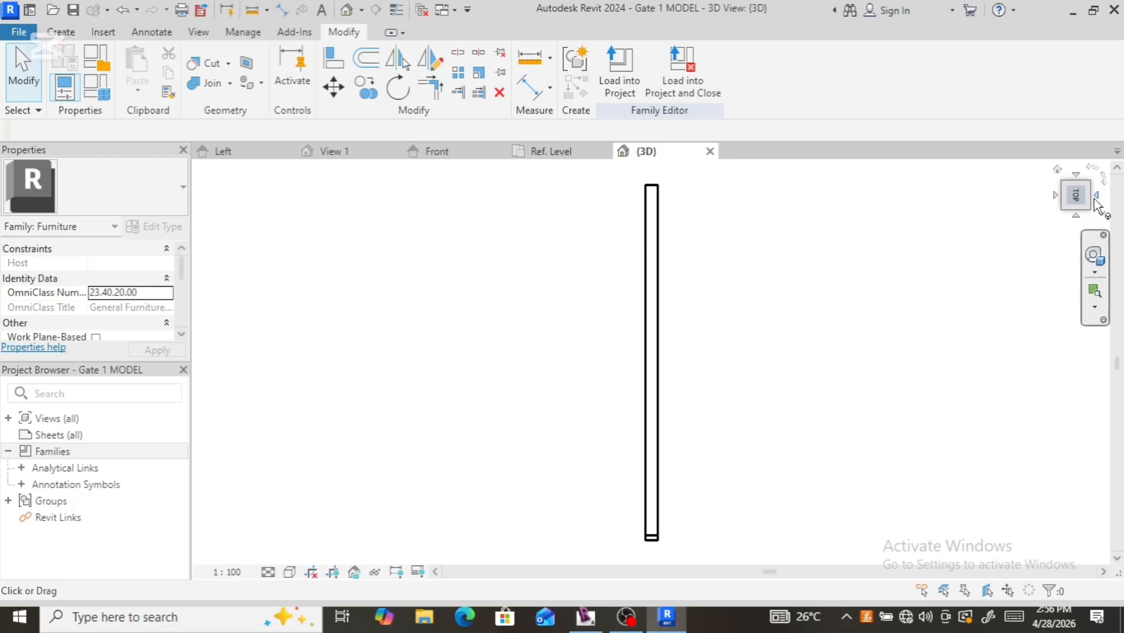
click(1058, 172)
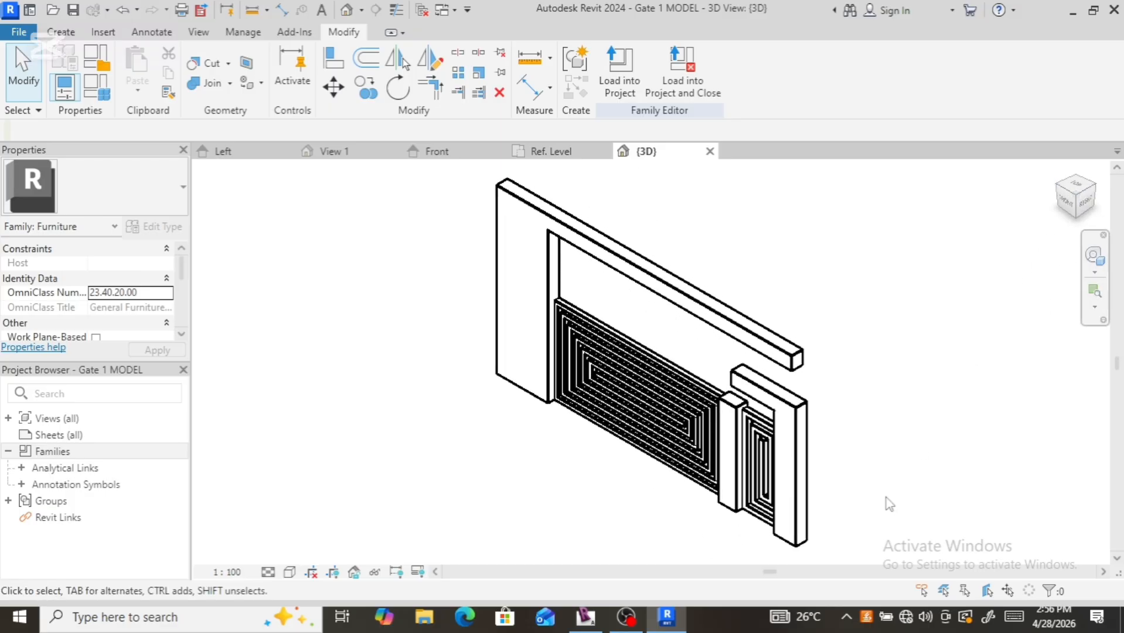
Step: Set the extrusion end of the gate surround to 2000
scroll(808, 477, up, 3)
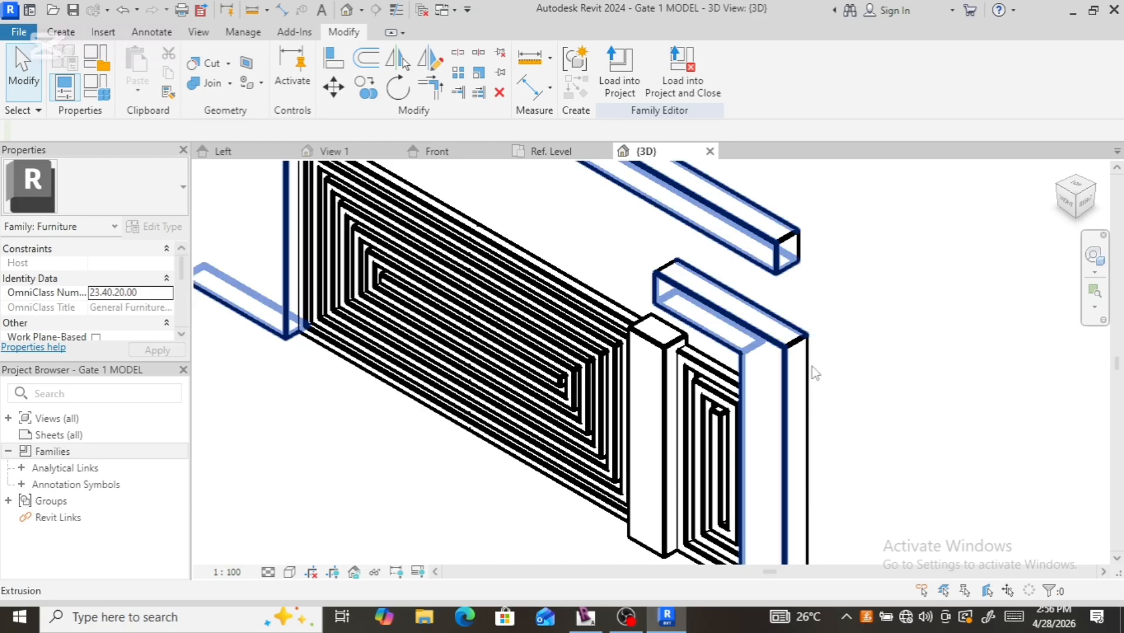
click(788, 377)
scroll(854, 269, down, 3)
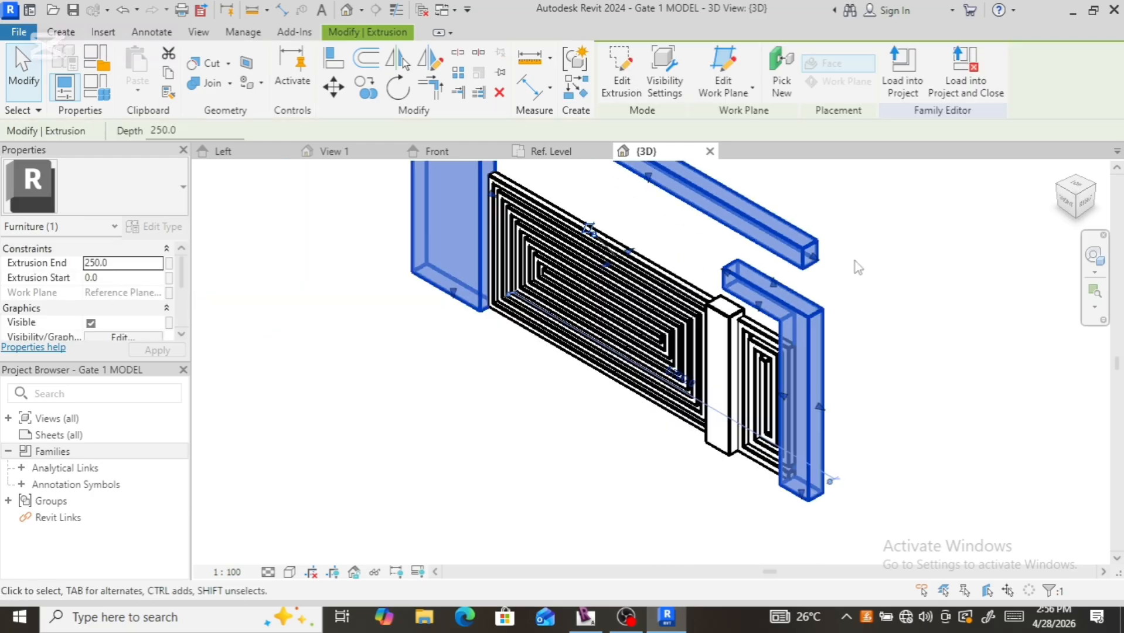
scroll(600, 534, down, 2)
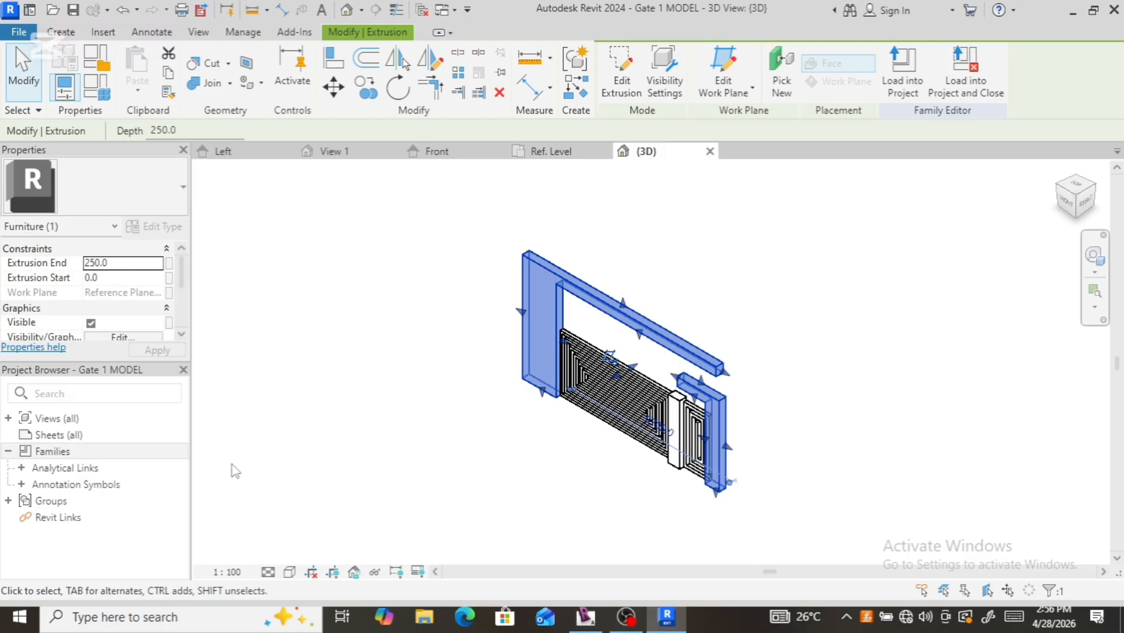
click(94, 266)
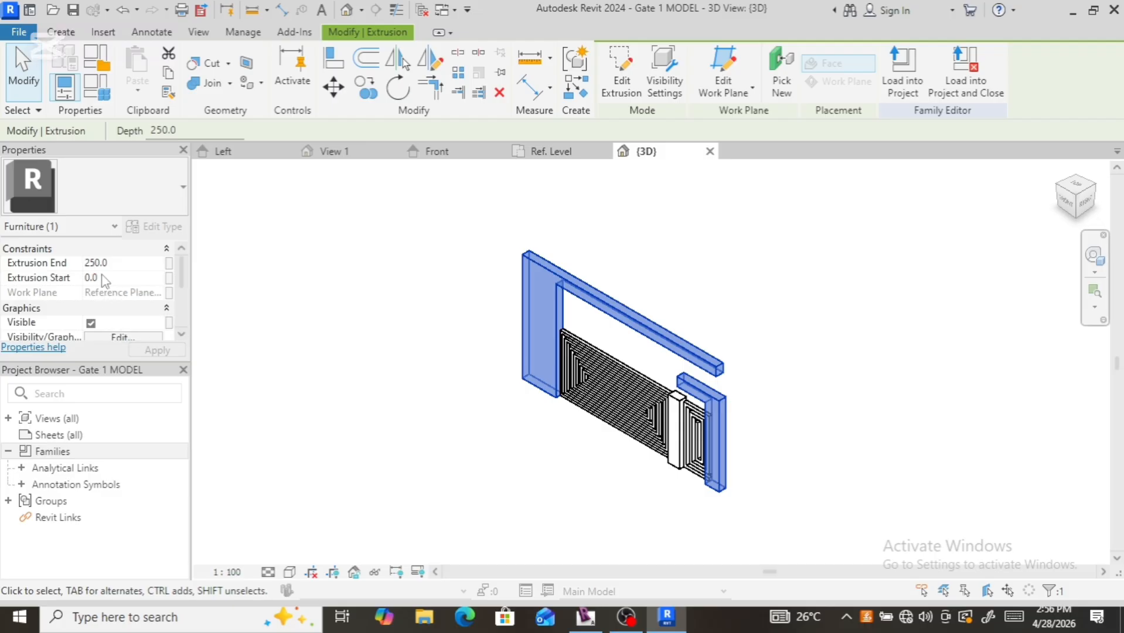
click(100, 265)
key(BackSpace)
text(00)
click(170, 351)
click(253, 371)
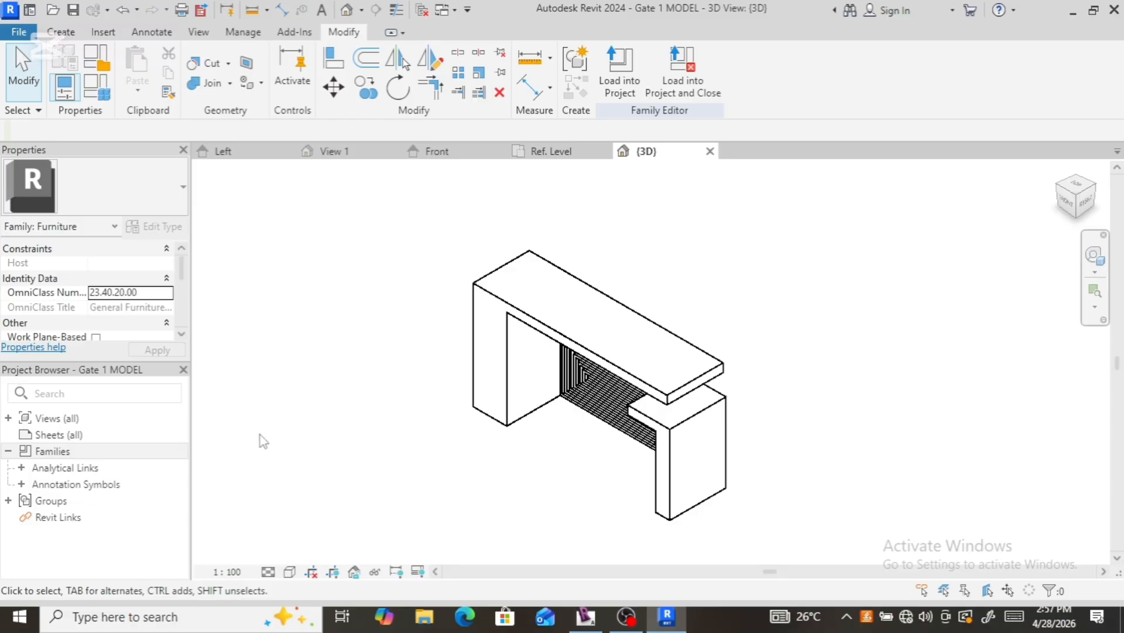
Step: Examine the deepened gate surround in 3D from the front and at an isometric angle
scroll(286, 428, down, 3)
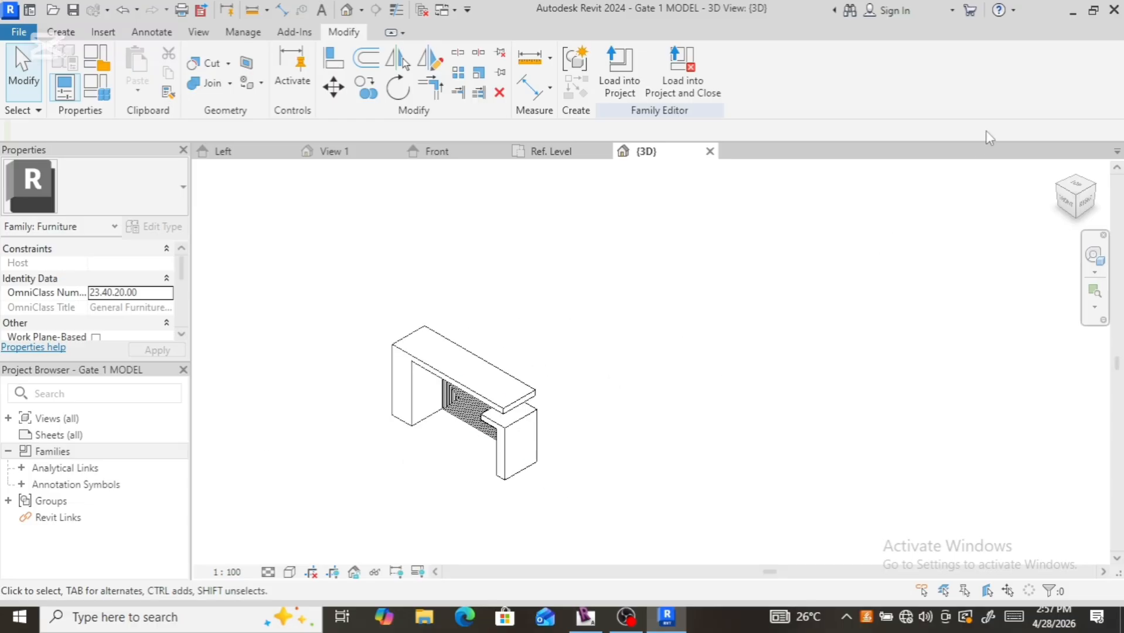
click(1057, 170)
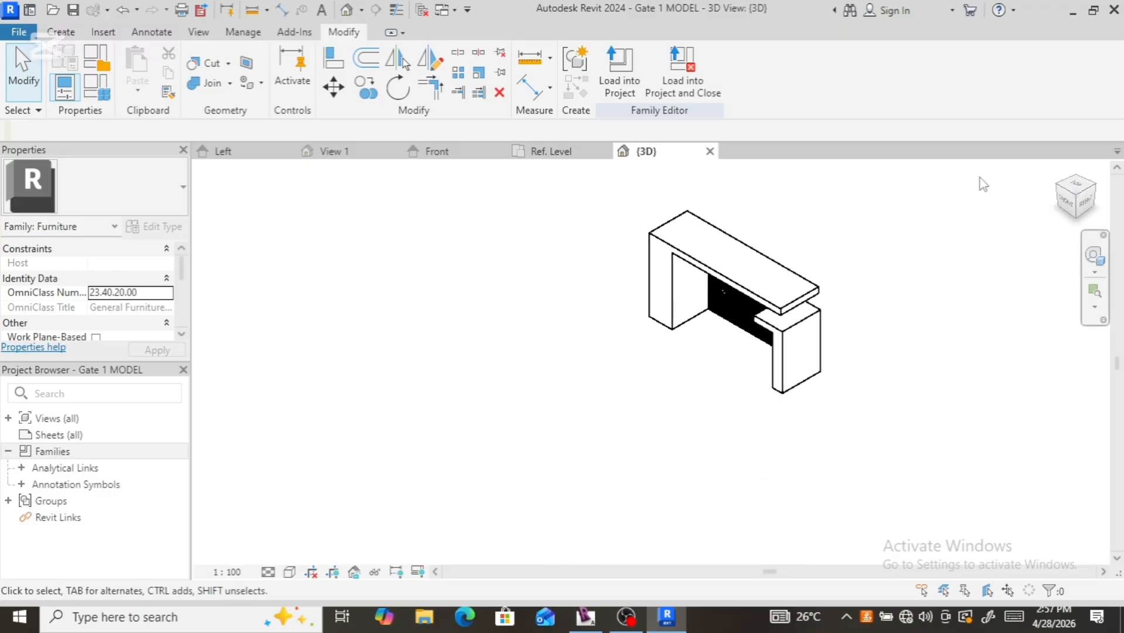
click(1076, 204)
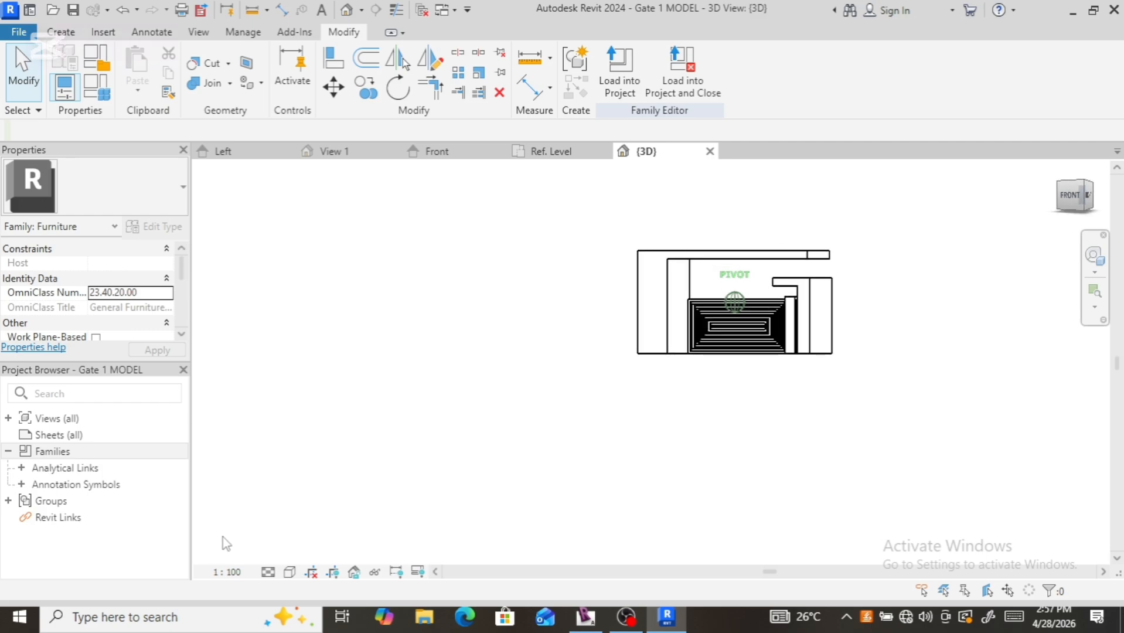
mouse_move(284, 563)
shift+middle_down()
mouse_move(290, 192)
mouse_move(373, 175)
mouse_move(418, 564)
mouse_move(447, 181)
mouse_move(502, 198)
mouse_move(562, 183)
mouse_move(628, 186)
mouse_move(660, 557)
mouse_move(625, 170)
mouse_move(550, 216)
mouse_move(467, 207)
mouse_move(421, 178)
mouse_move(394, 557)
mouse_move(384, 179)
mouse_move(380, 221)
shift+middle_up()
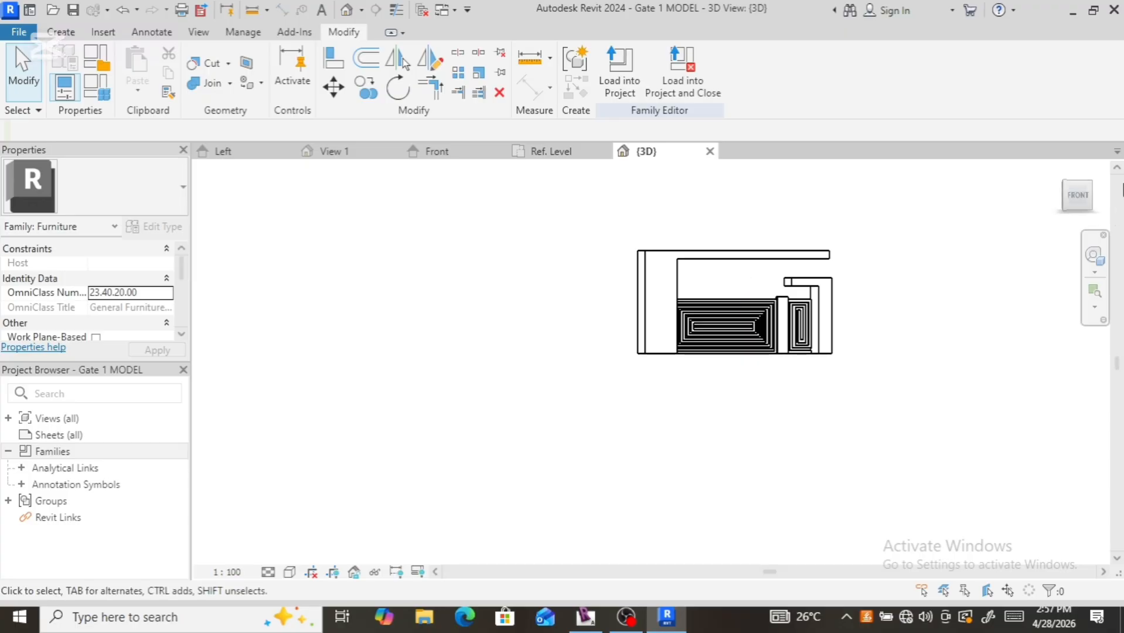
click(1059, 174)
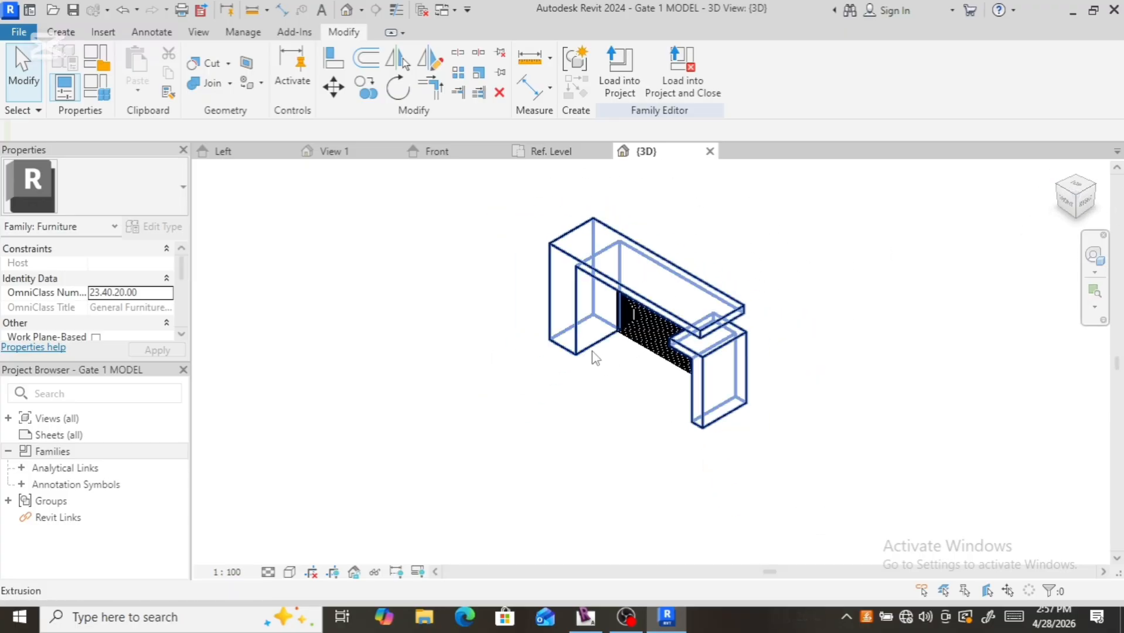
scroll(595, 354, up, 3)
scroll(572, 368, down, 3)
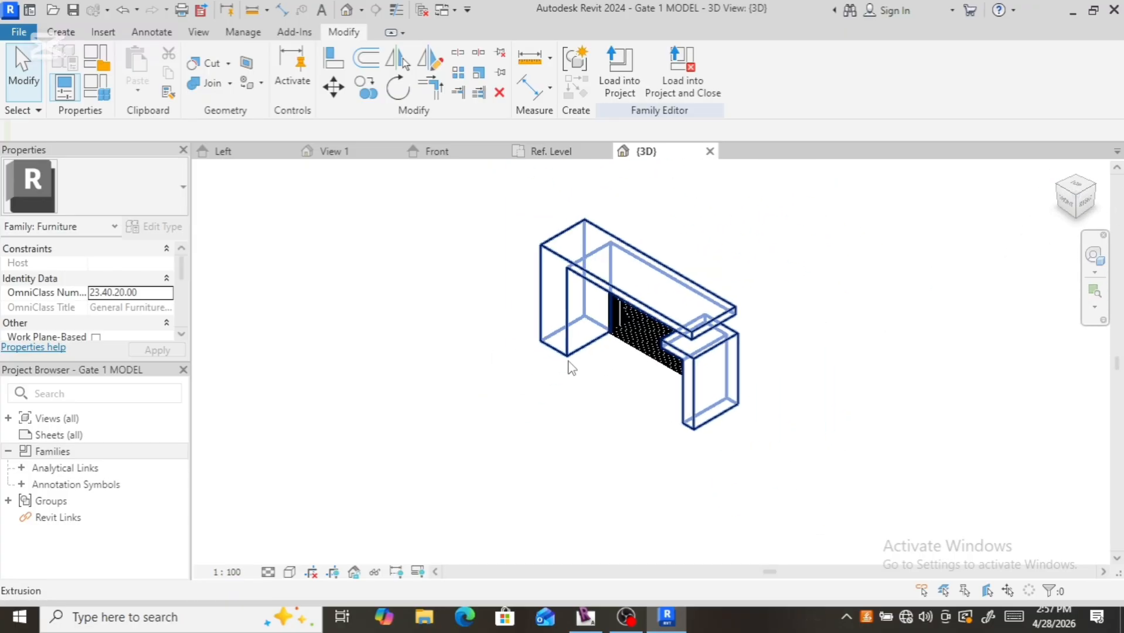
Step: Examine the beam, canopy and side pillar in the front elevation's reference image for comparison with the model
click(440, 152)
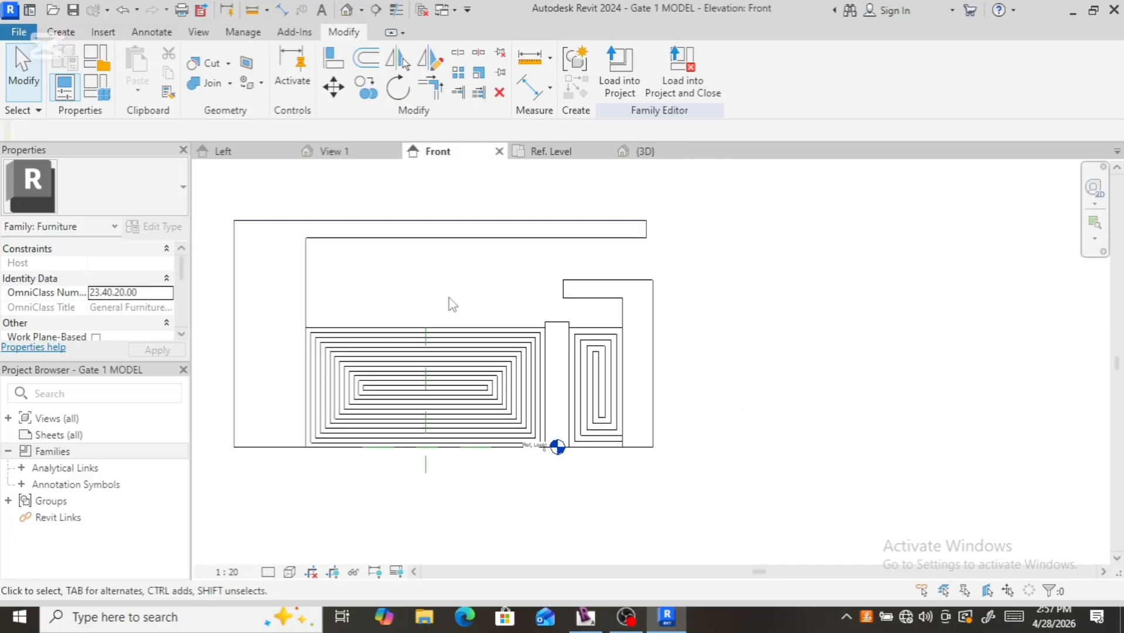
scroll(449, 302, down, 5)
scroll(668, 232, up, 8)
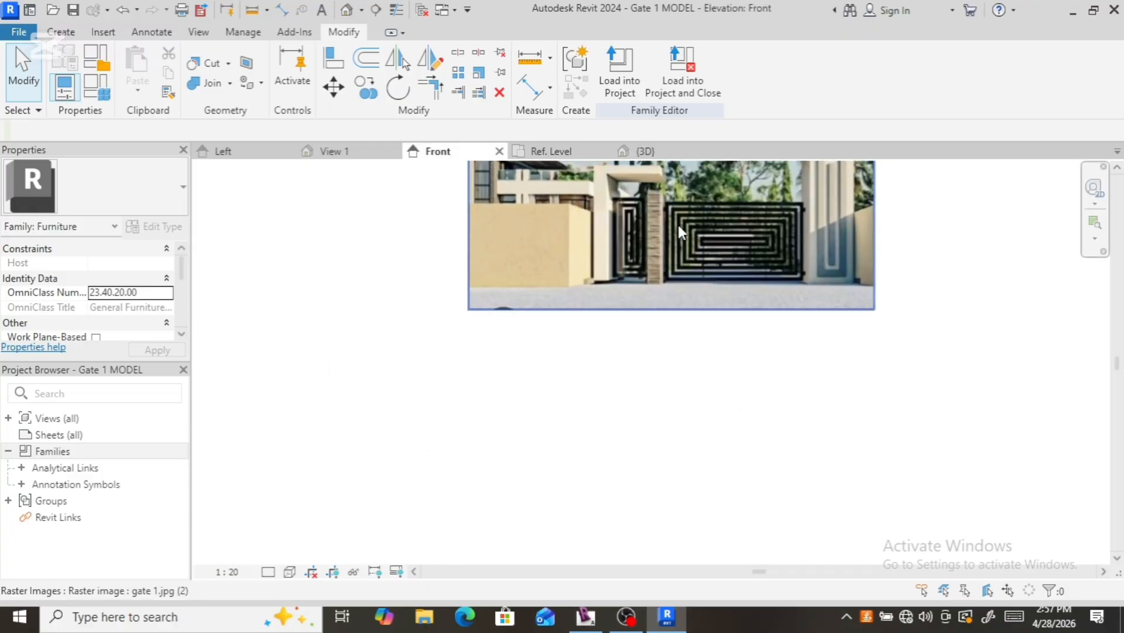
scroll(579, 250, down, 3)
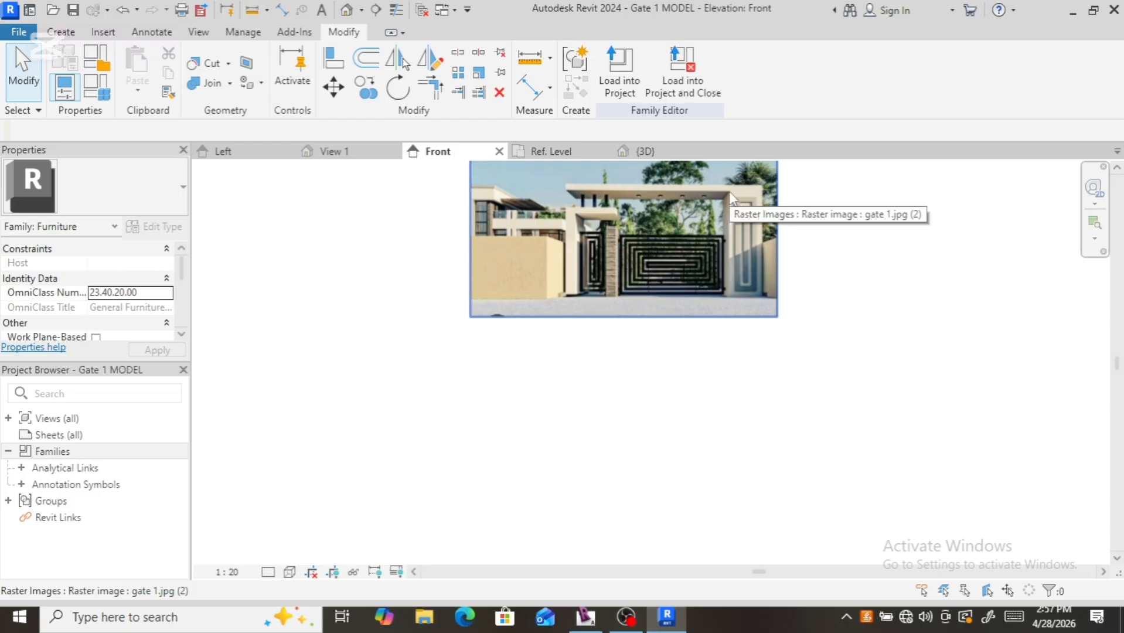
scroll(730, 195, up, 3)
scroll(716, 209, up, 1)
scroll(717, 211, down, 4)
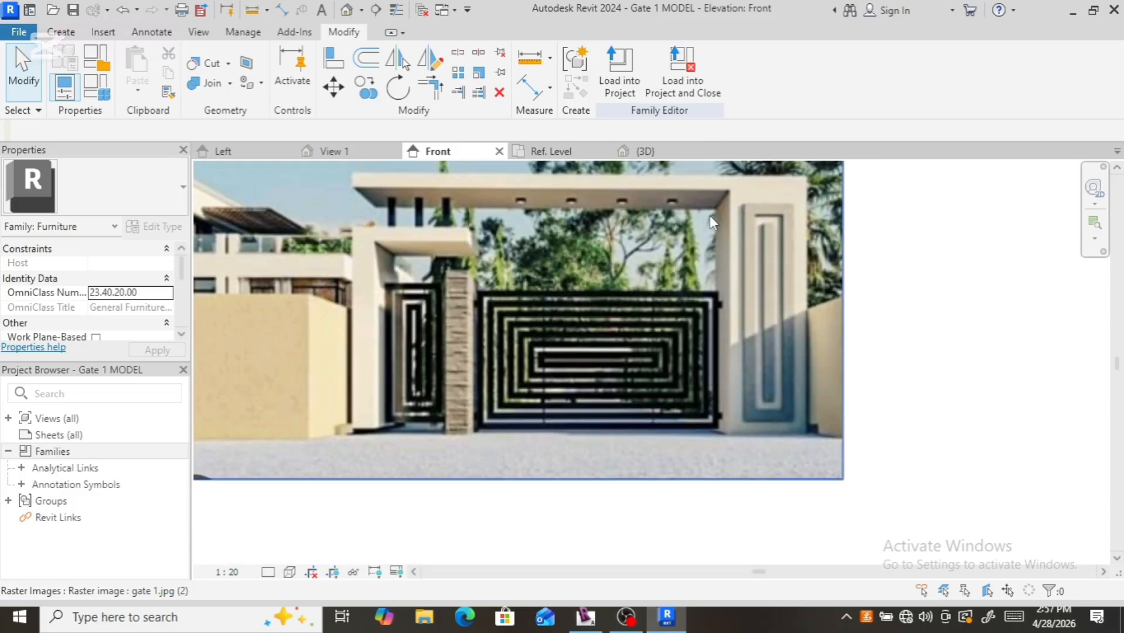
scroll(711, 217, down, 3)
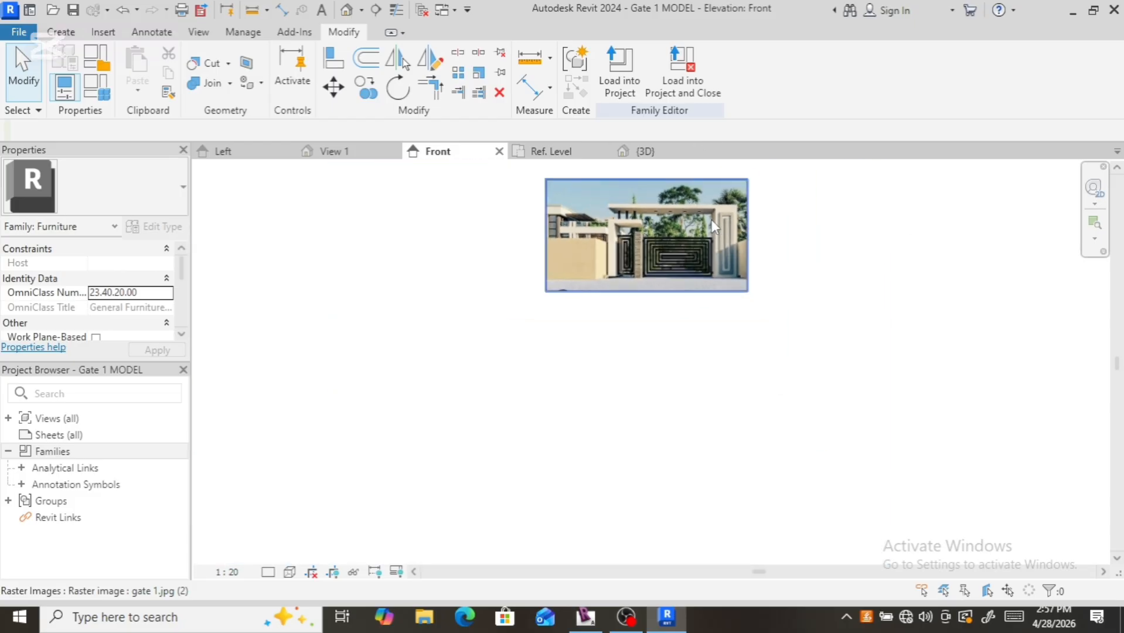
scroll(518, 359, down, 2)
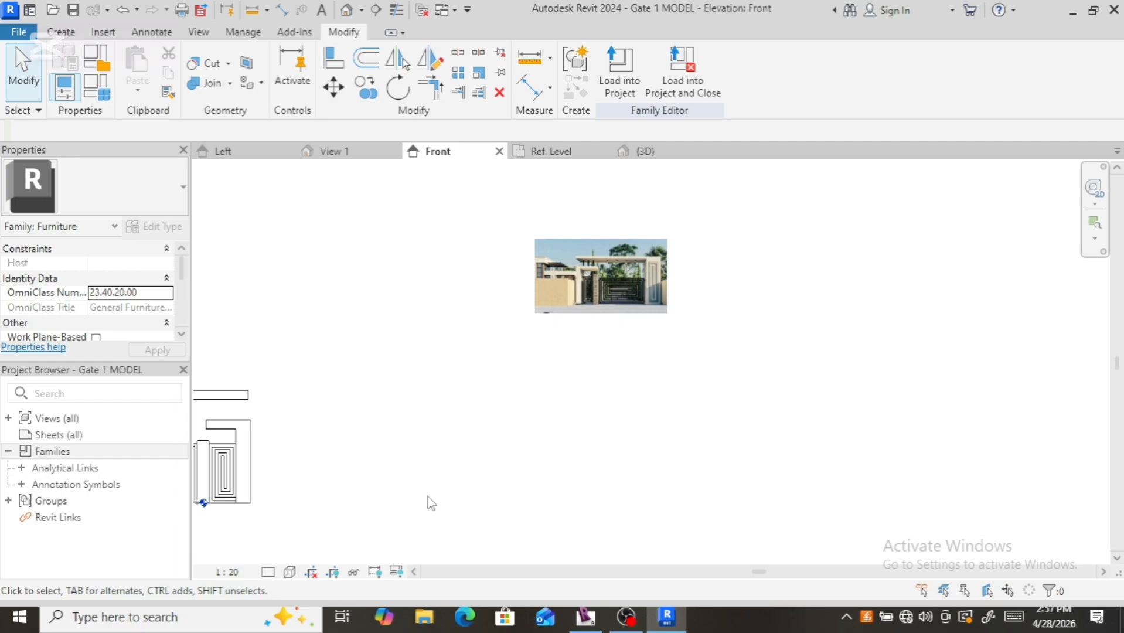
scroll(489, 455, down, 3)
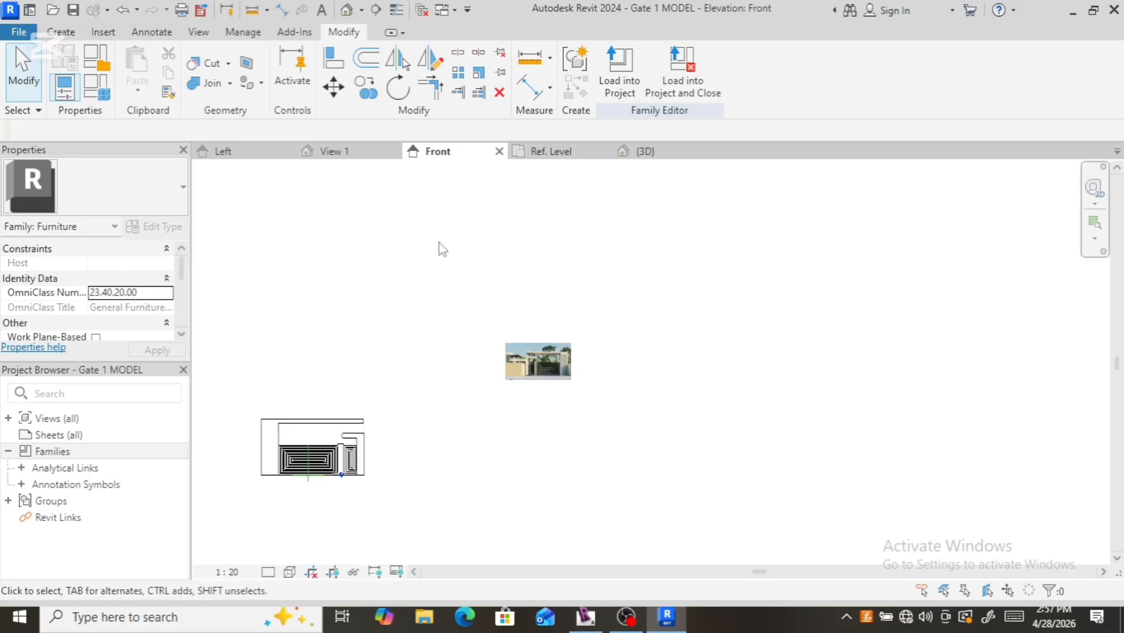
Step: Edit the sketch of the surround extrusion in the 3D view and face it from the front
click(645, 151)
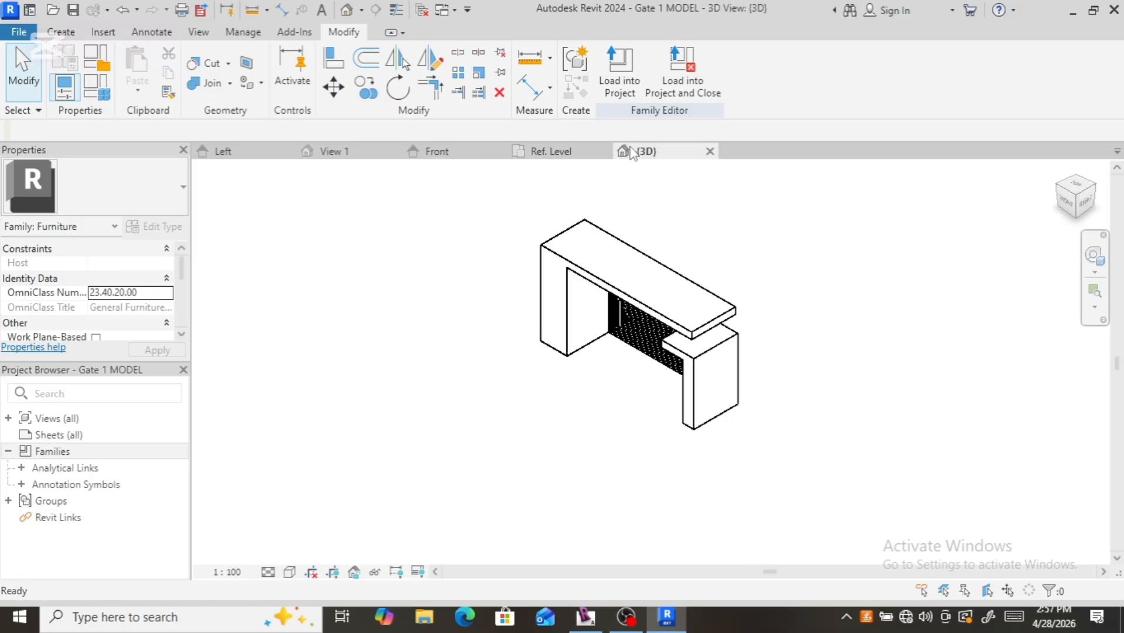
click(699, 366)
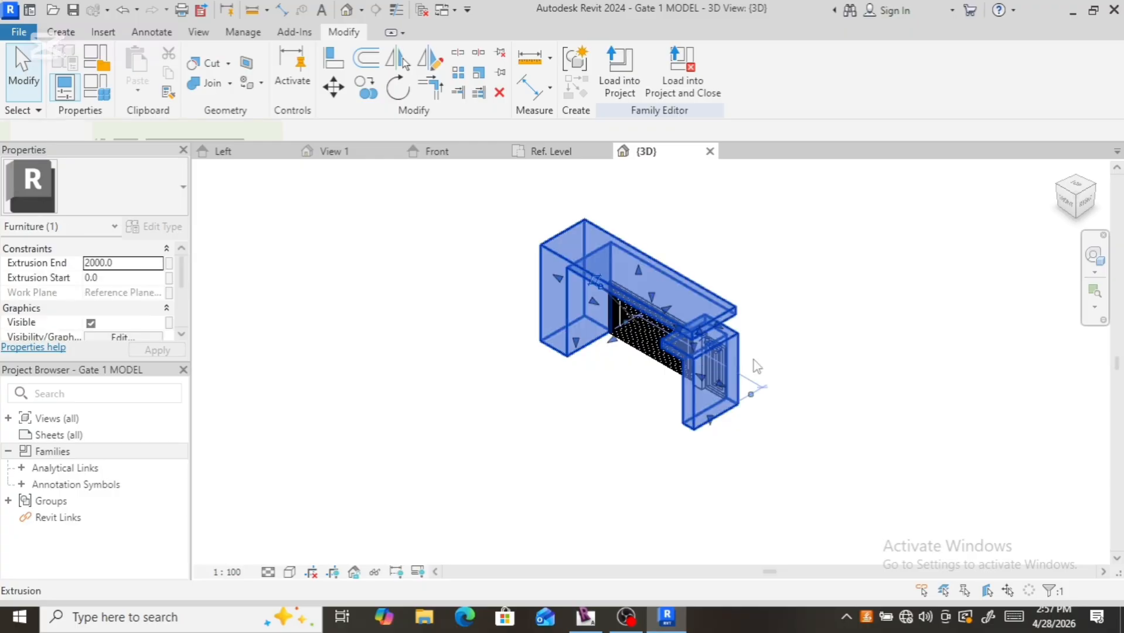
click(1080, 194)
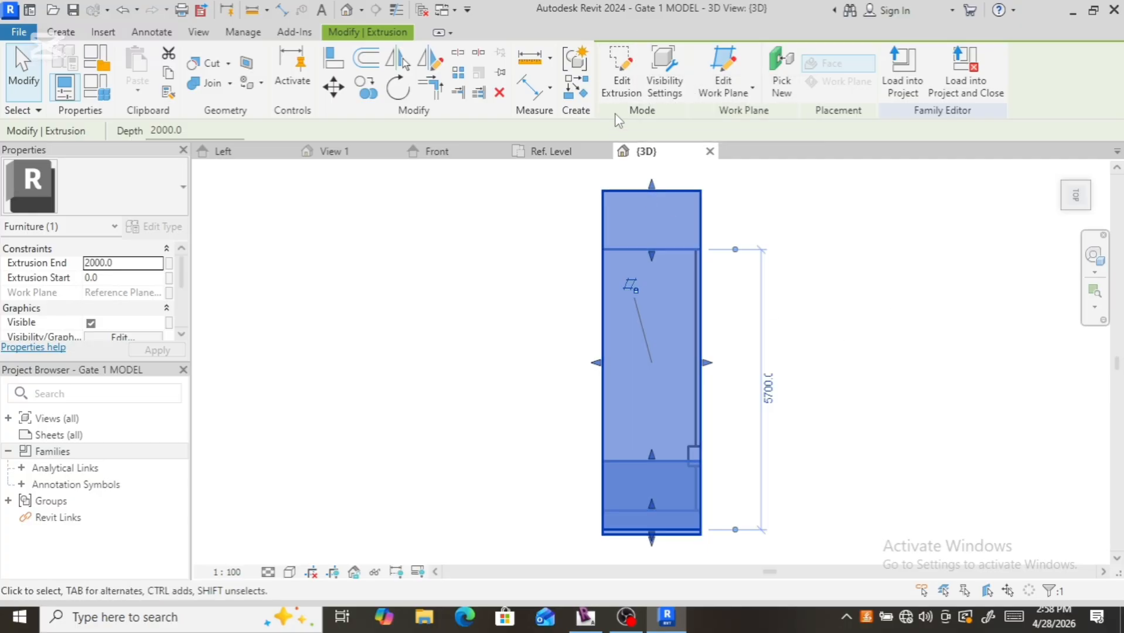
click(621, 89)
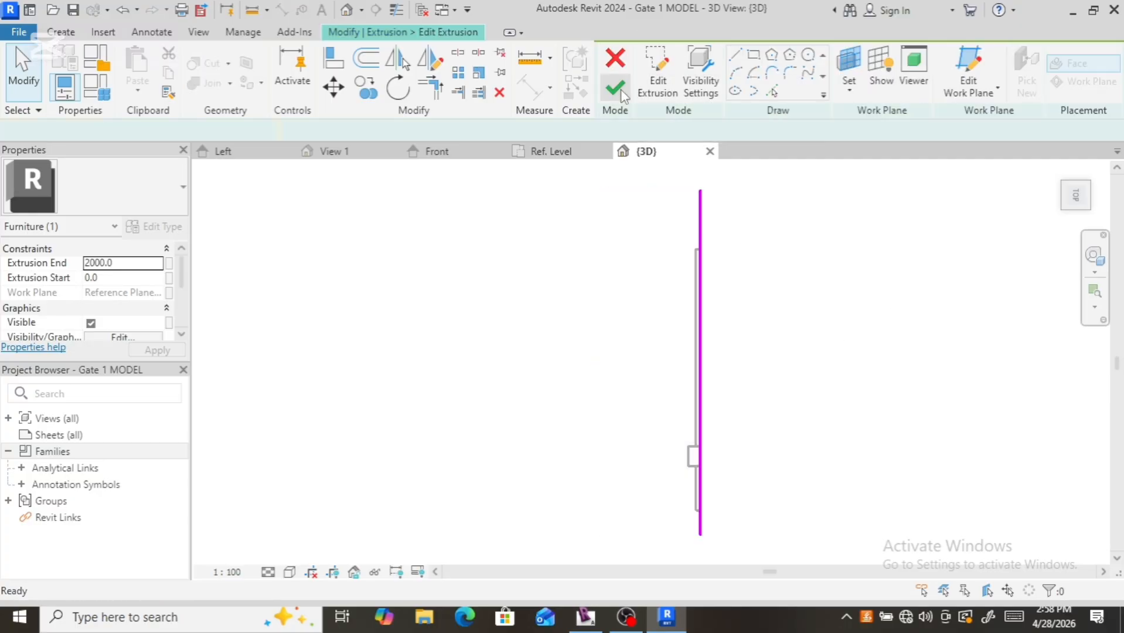
click(702, 378)
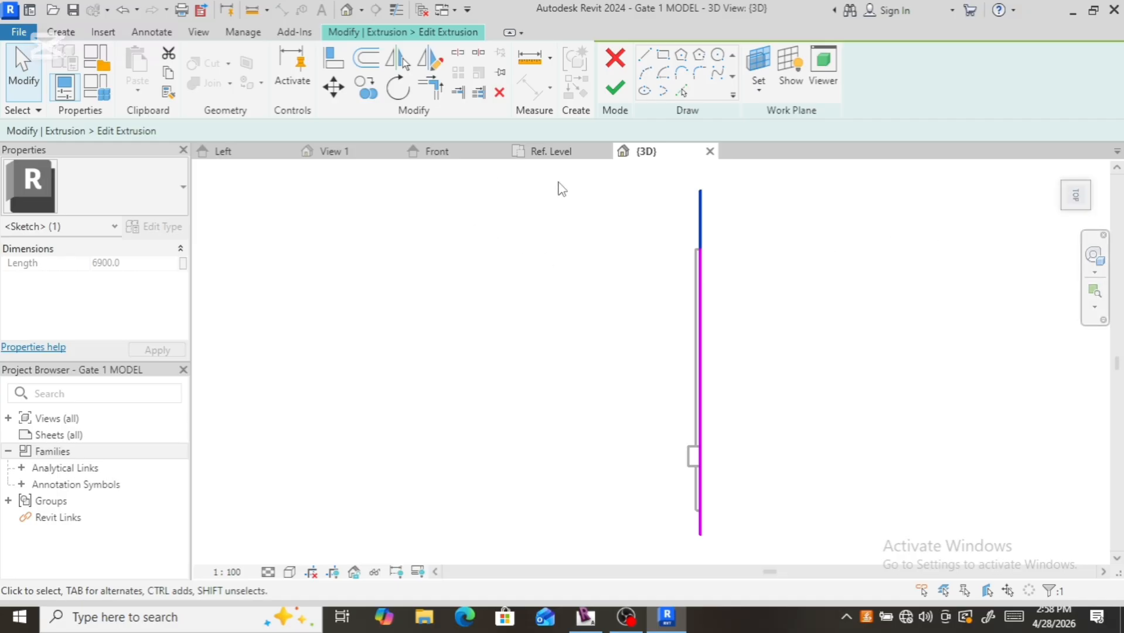
click(1052, 199)
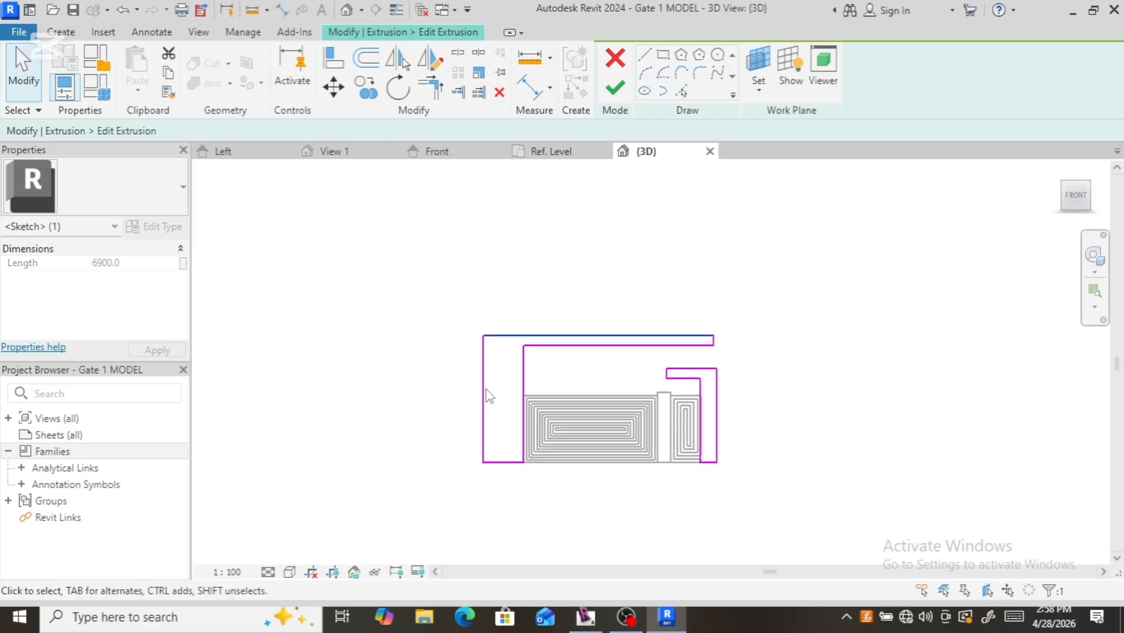
Step: Select all the sketch lines of both surround outlines, including the beam, canopy and side pillars
ctrl+click(483, 411)
ctrl+click(525, 392)
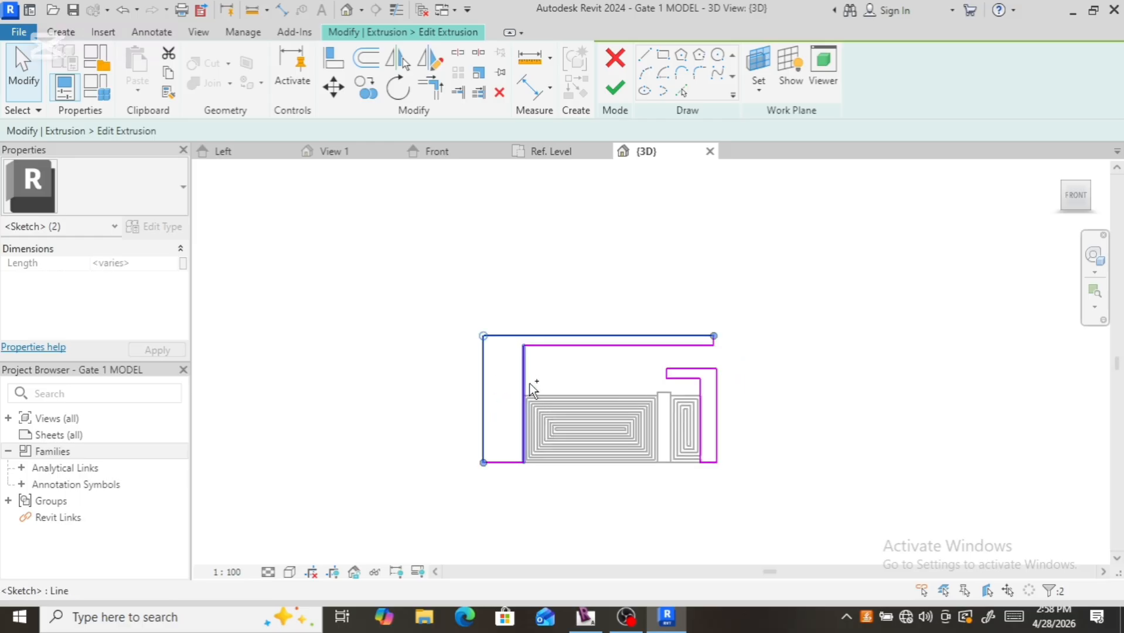
ctrl+click(561, 349)
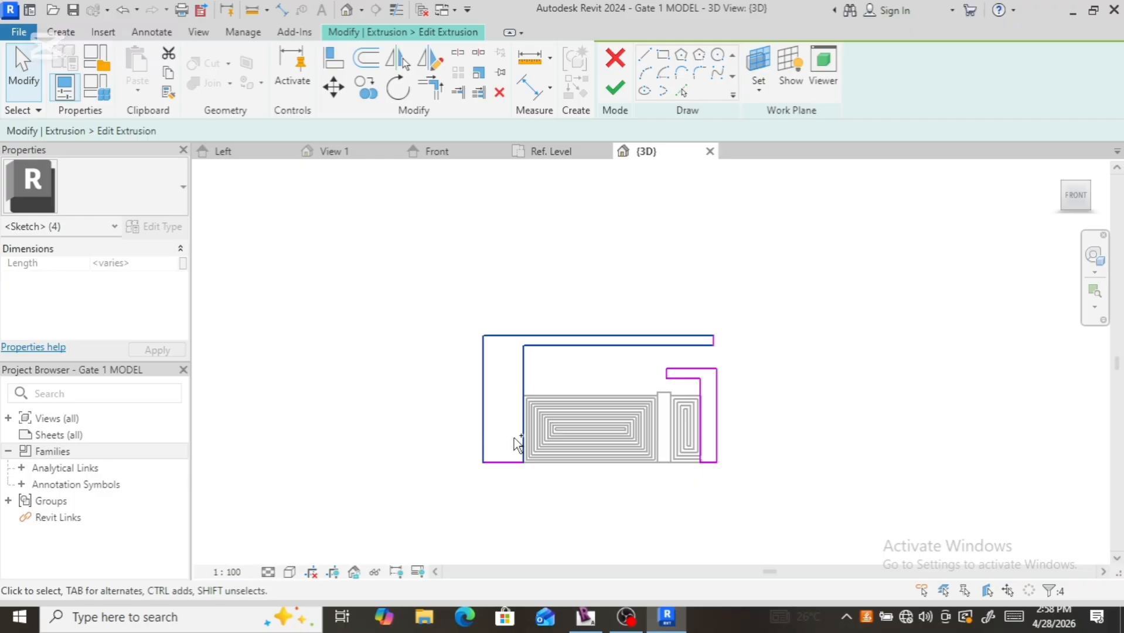
ctrl+click(514, 467)
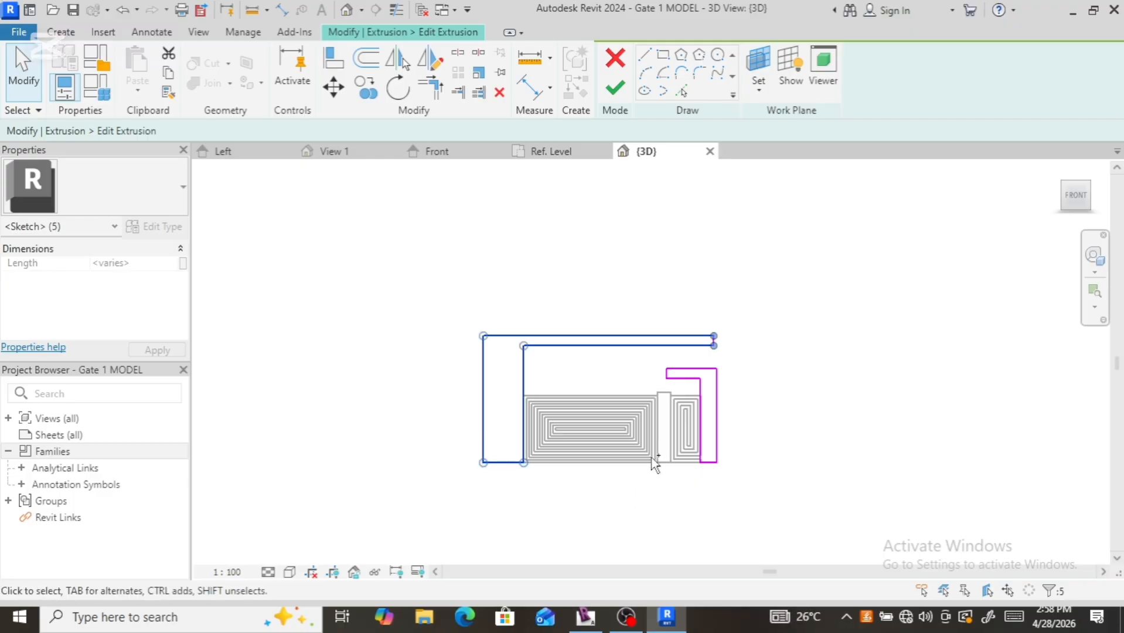
ctrl+click(673, 377)
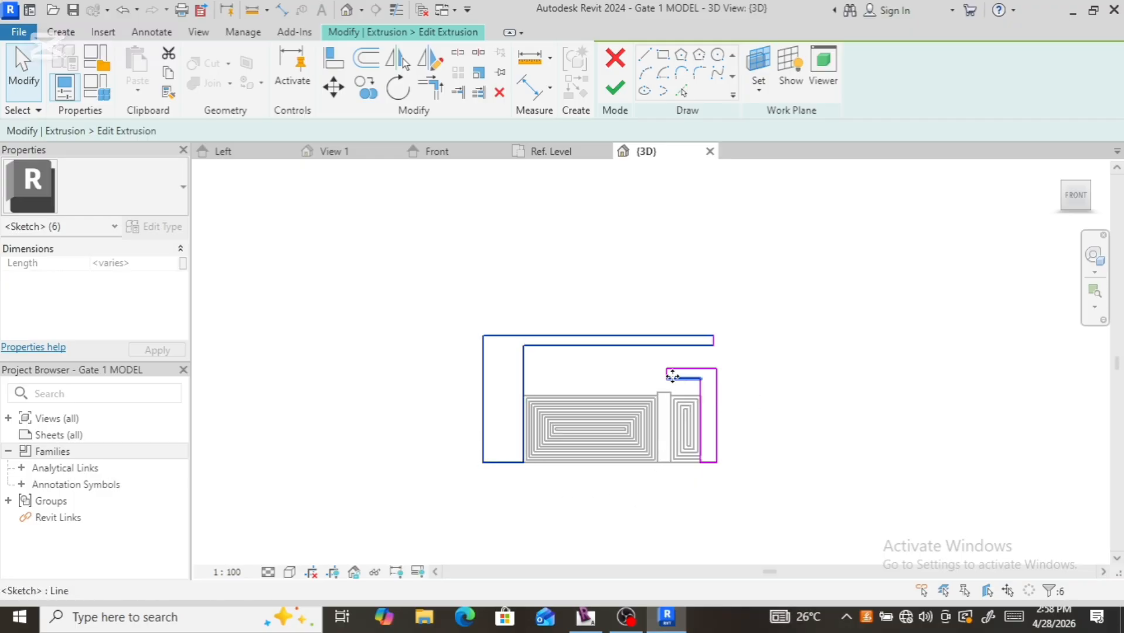
scroll(671, 378, up, 5)
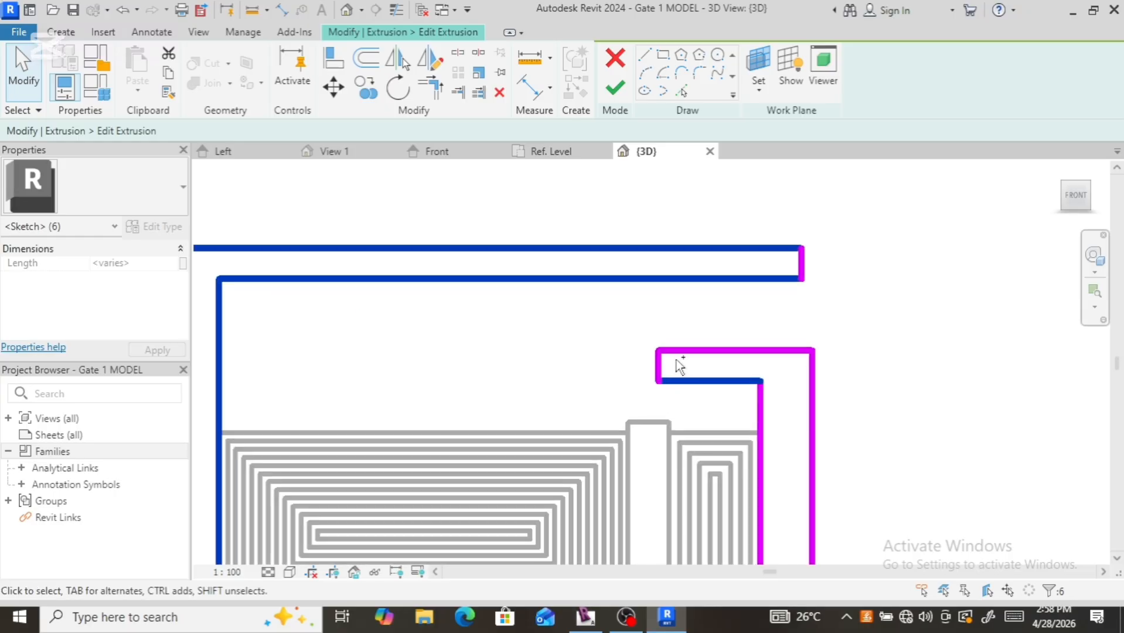
ctrl+click(657, 366)
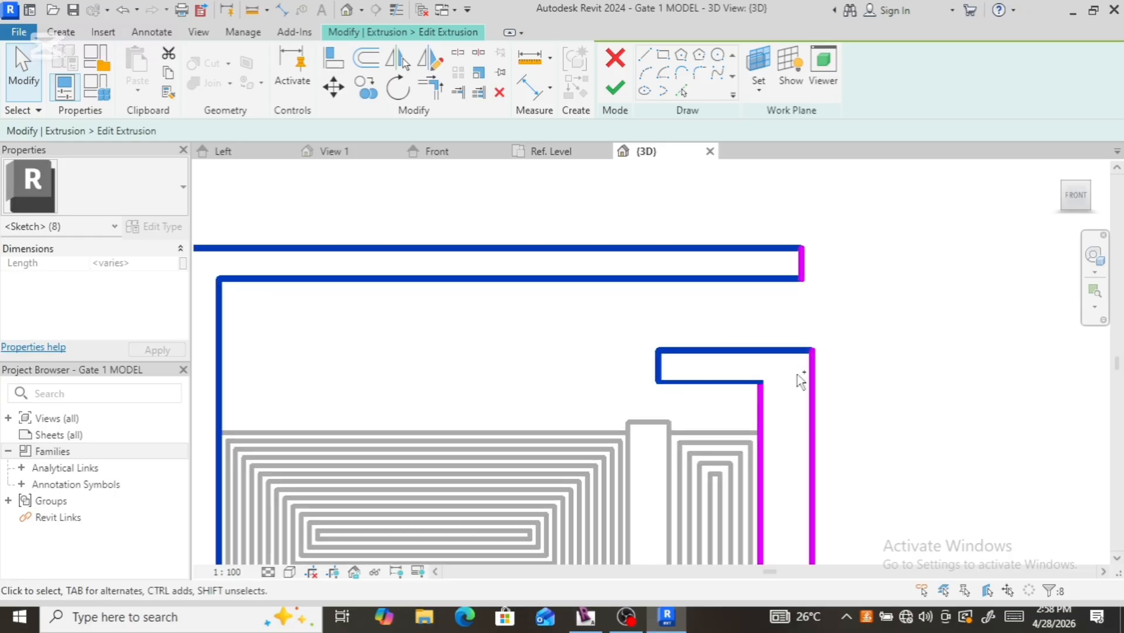
ctrl+click(812, 384)
ctrl+click(763, 394)
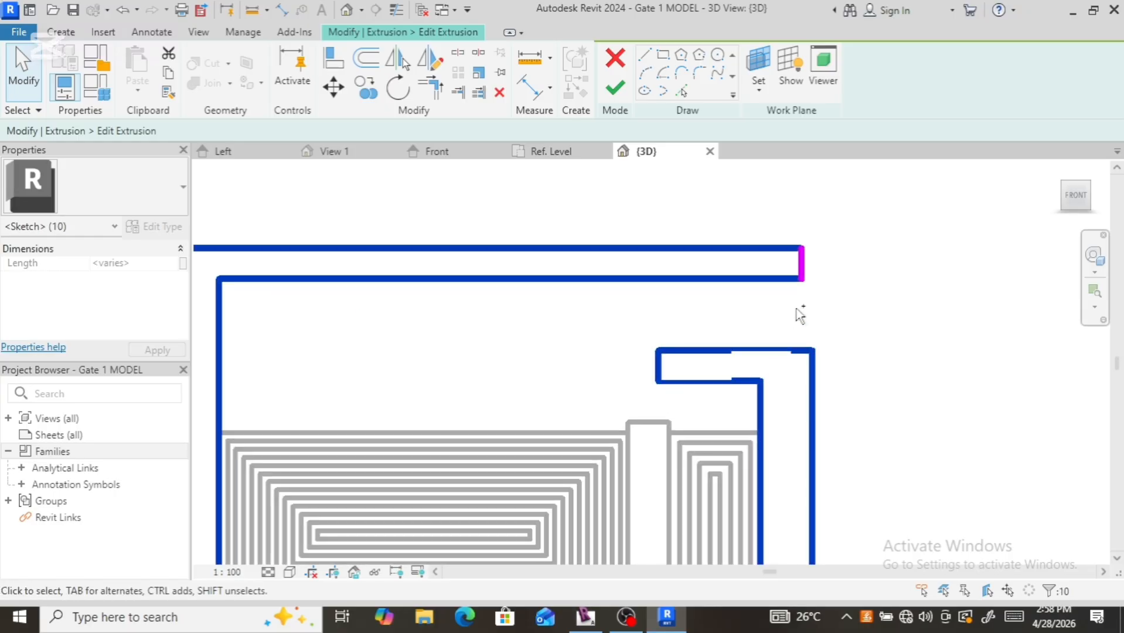
ctrl+click(803, 271)
scroll(676, 317, down, 3)
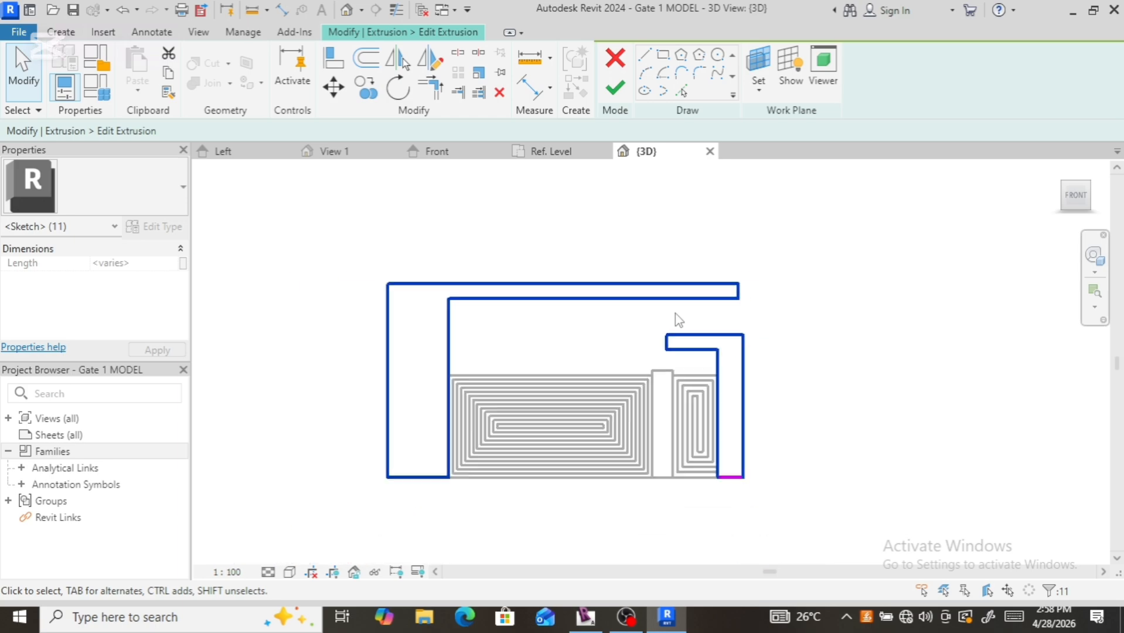
ctrl+click(736, 475)
Step: Face the surround from the top, finish the sketch edit and save the project
click(1076, 173)
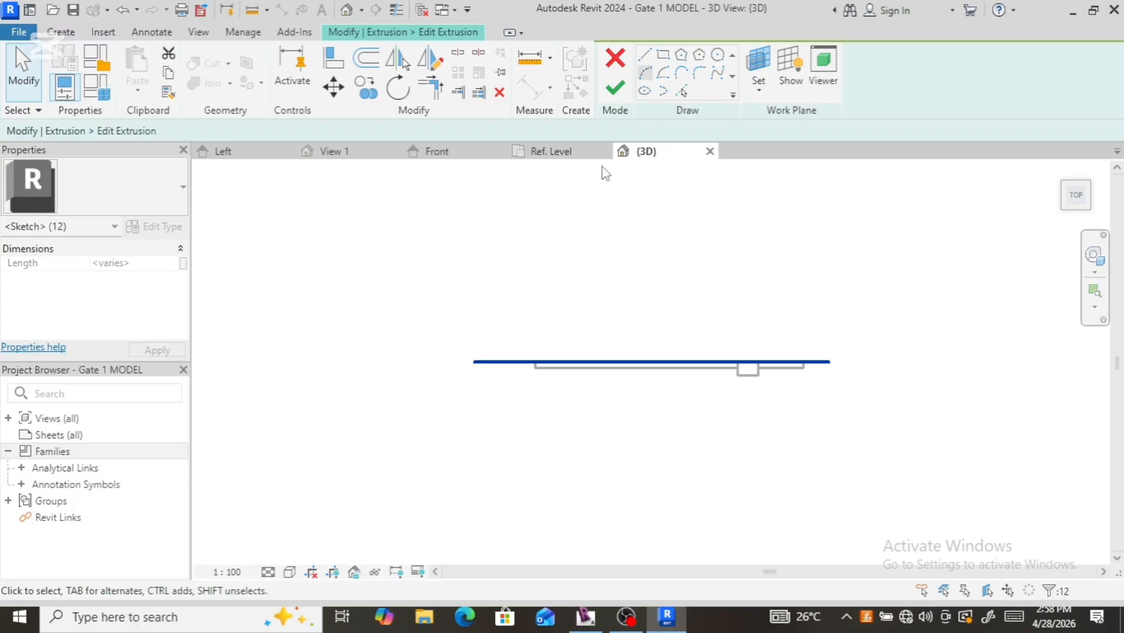
click(615, 88)
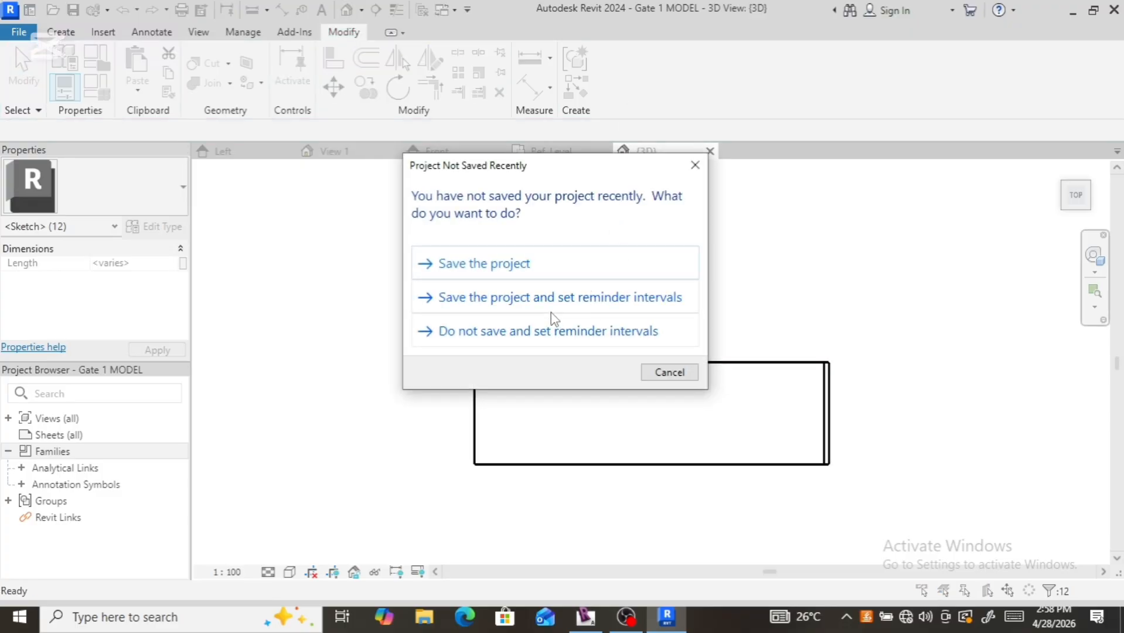
click(549, 263)
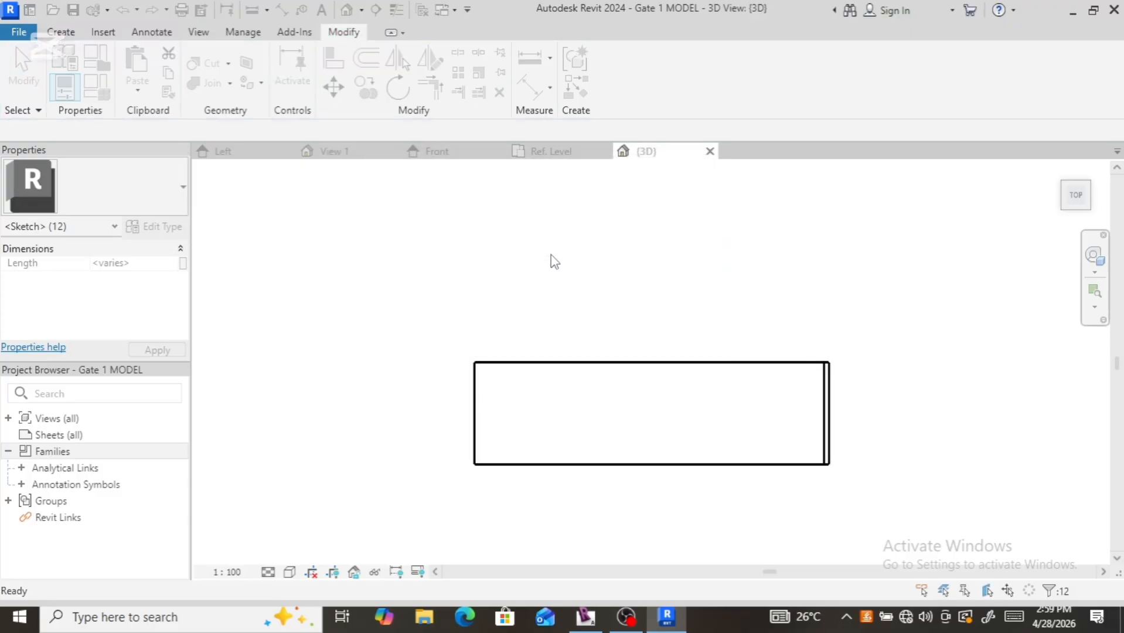
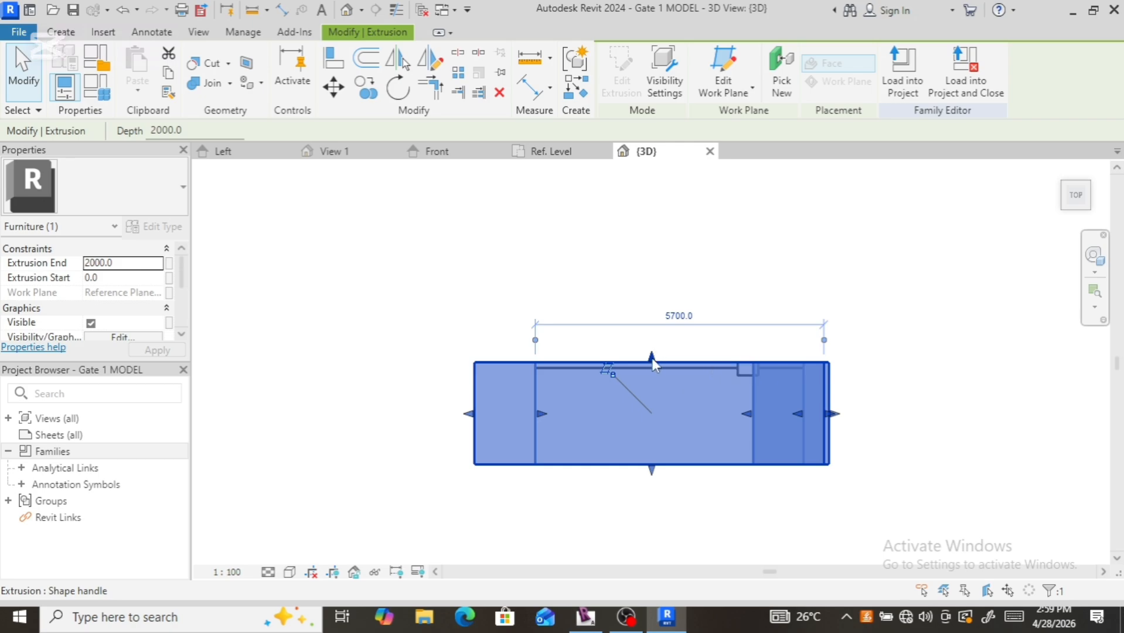
Step: Stretch the surround extrusion in the top view to start at about -797 and end at about 943, spanning both sides of the gate
mouse_move(651, 358)
mouse_down()
mouse_move(655, 296)
mouse_move(653, 336)
mouse_up()
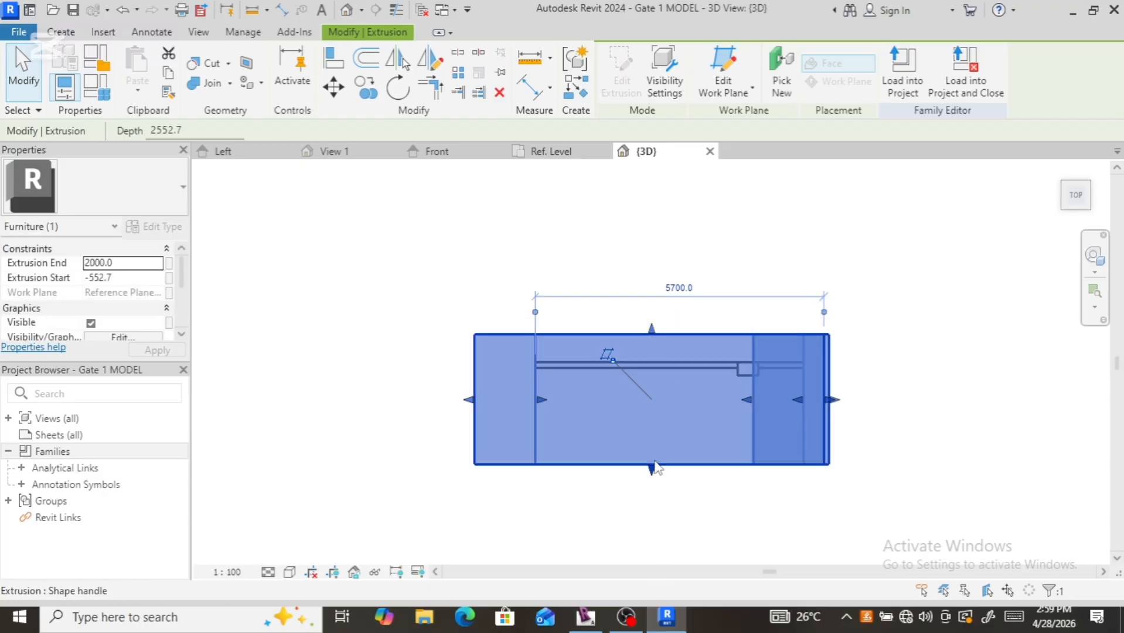
drag(655, 467, 655, 411)
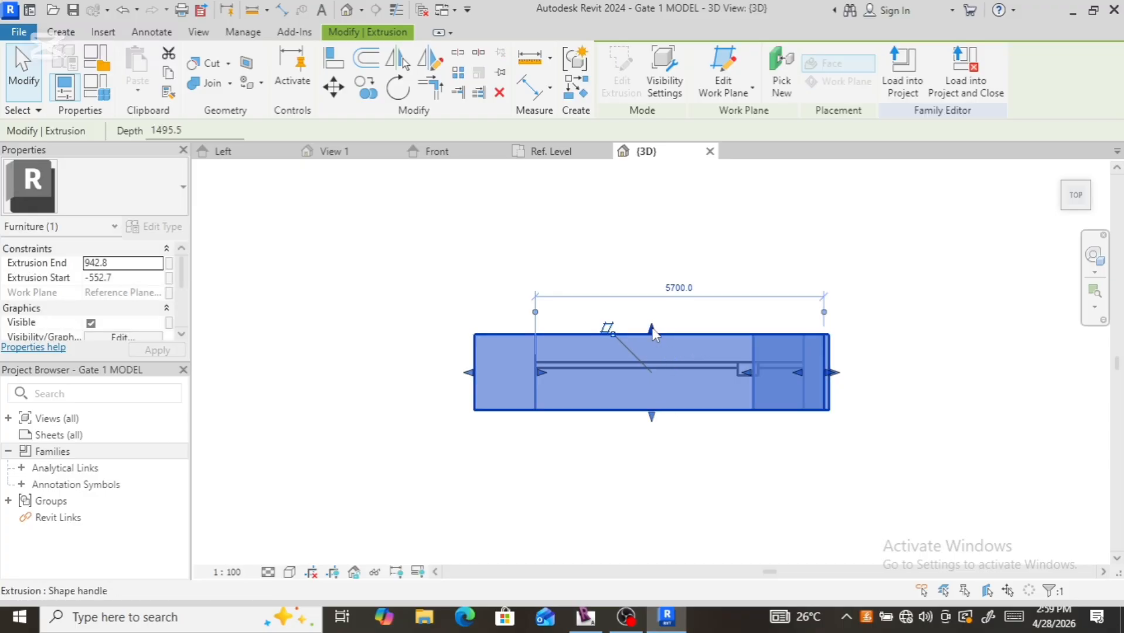
drag(652, 330, 655, 316)
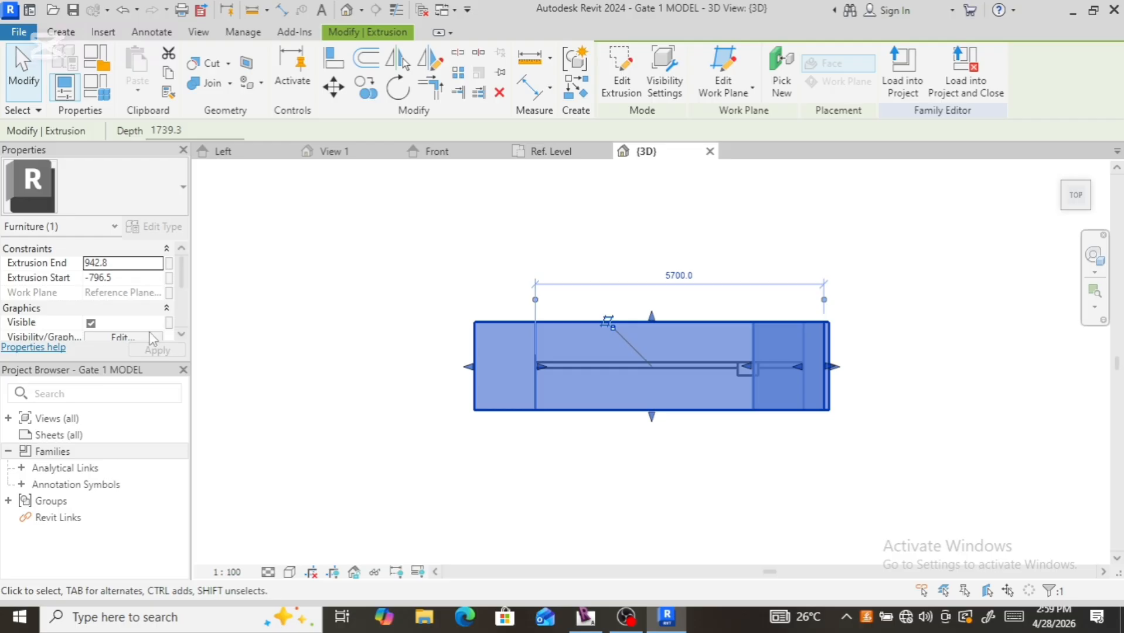
Step: Set the extrusion end of the gate surround to 1200
click(129, 263)
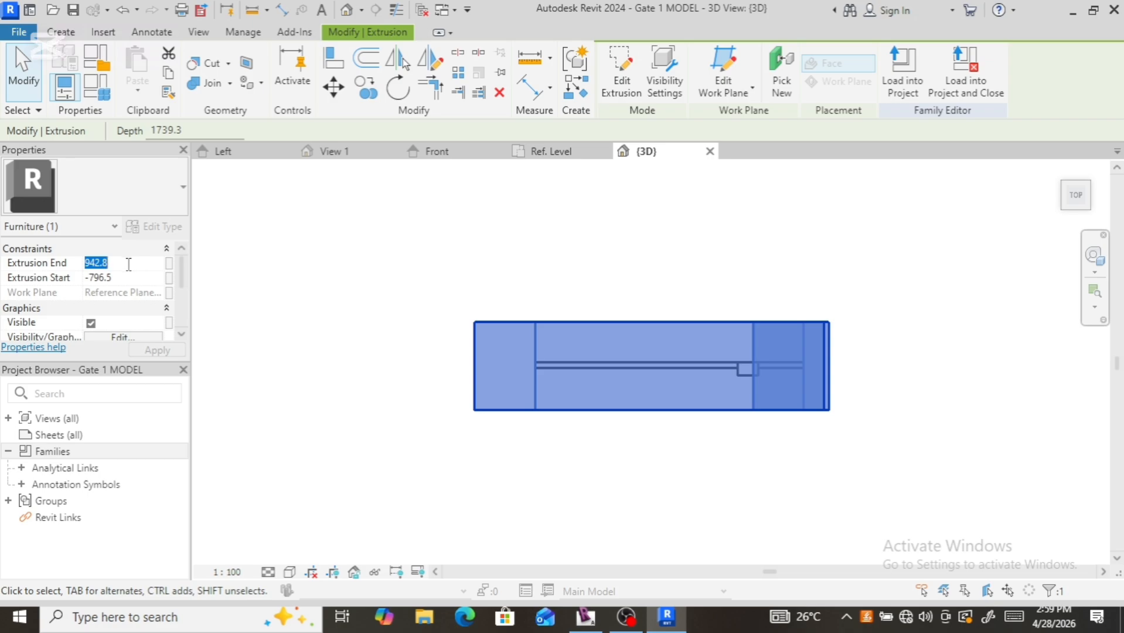
text(12)
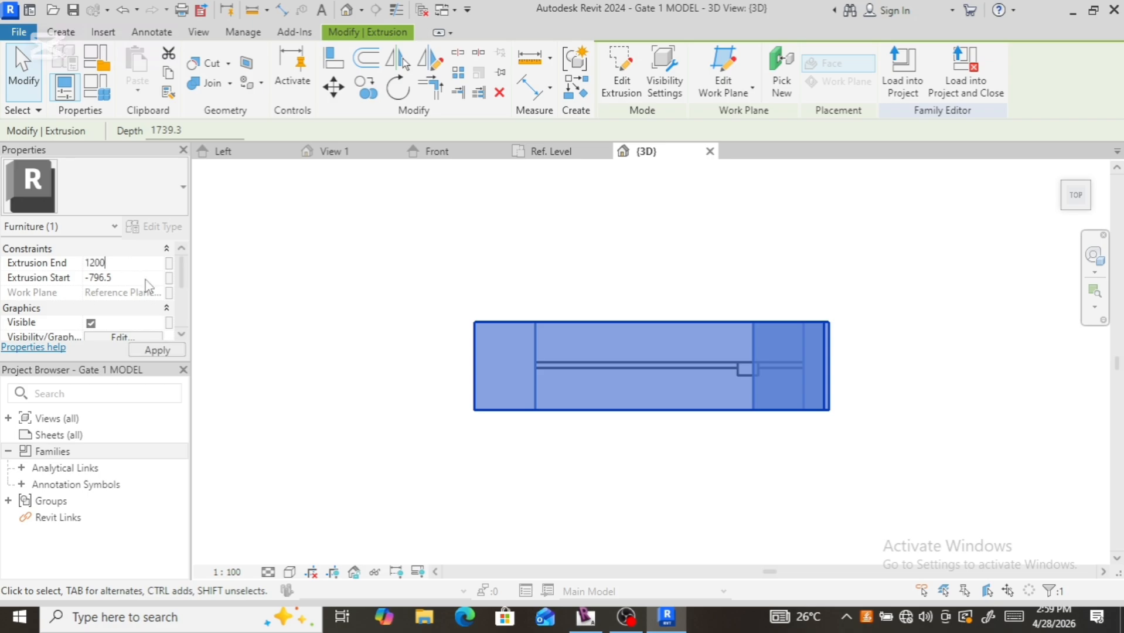
text(00)
key(Return)
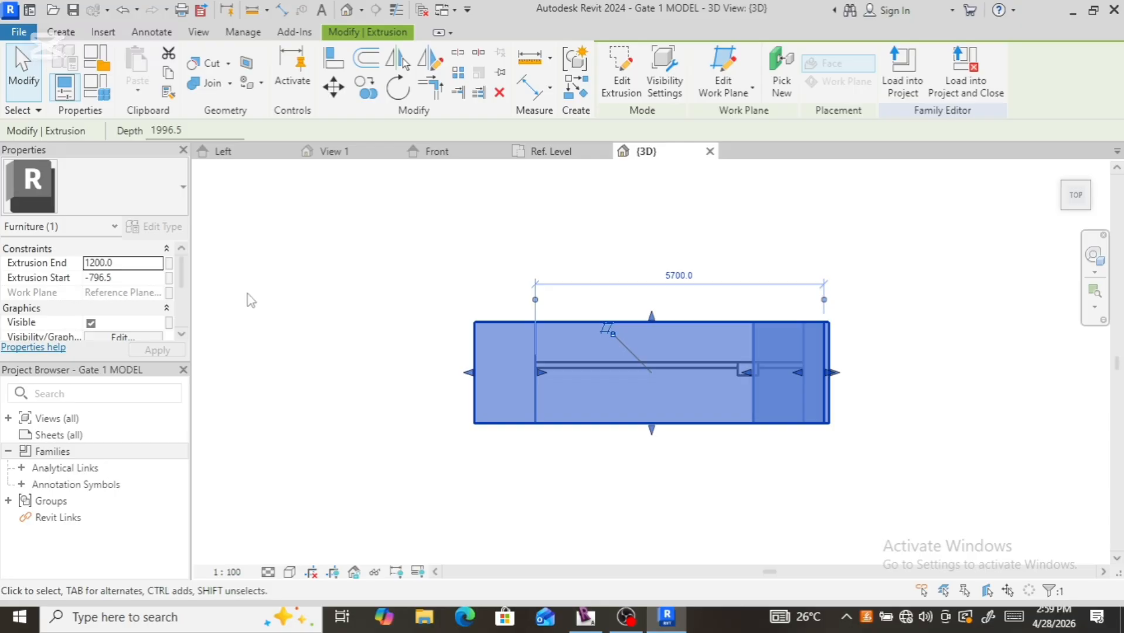
click(255, 299)
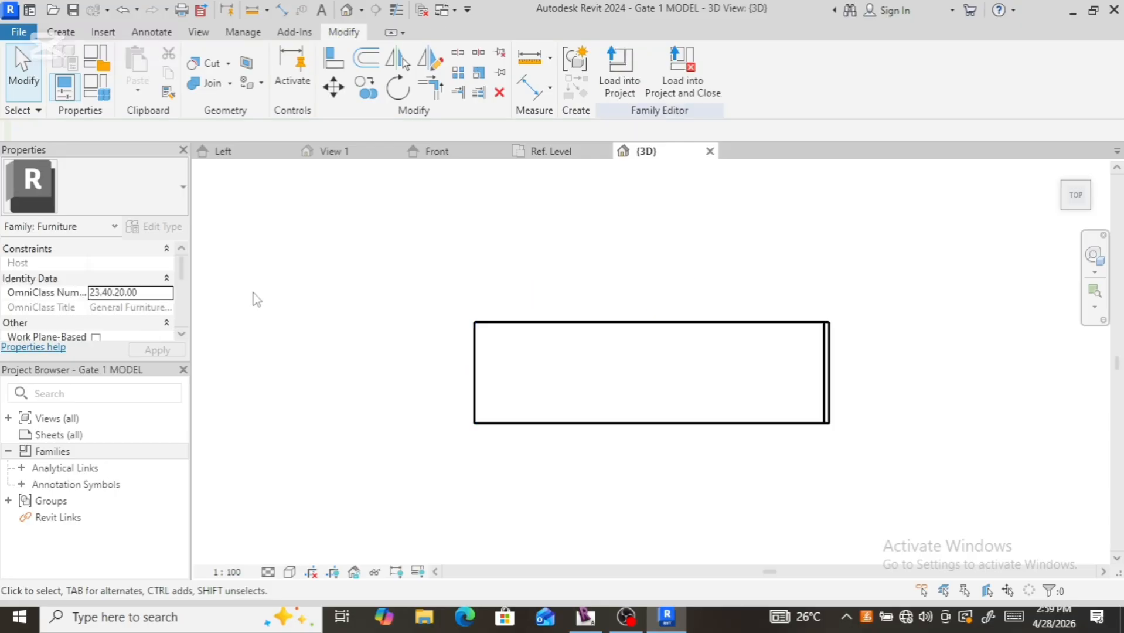
Step: Examine the repositioned surround from the top and front, then orbit around to its left side
click(494, 350)
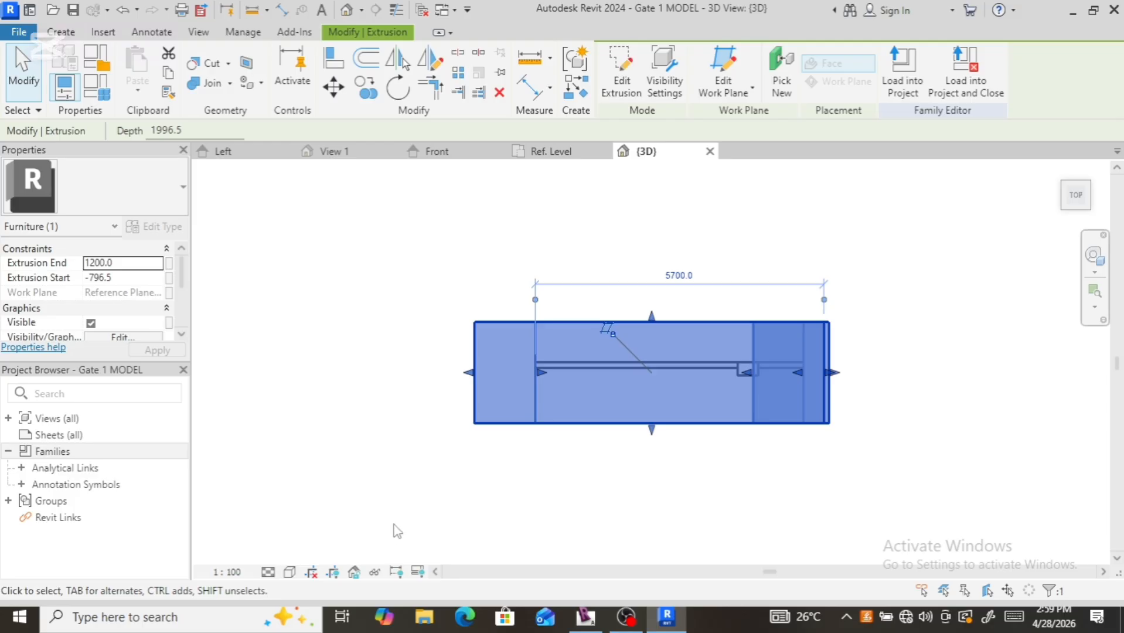
scroll(411, 494, down, 2)
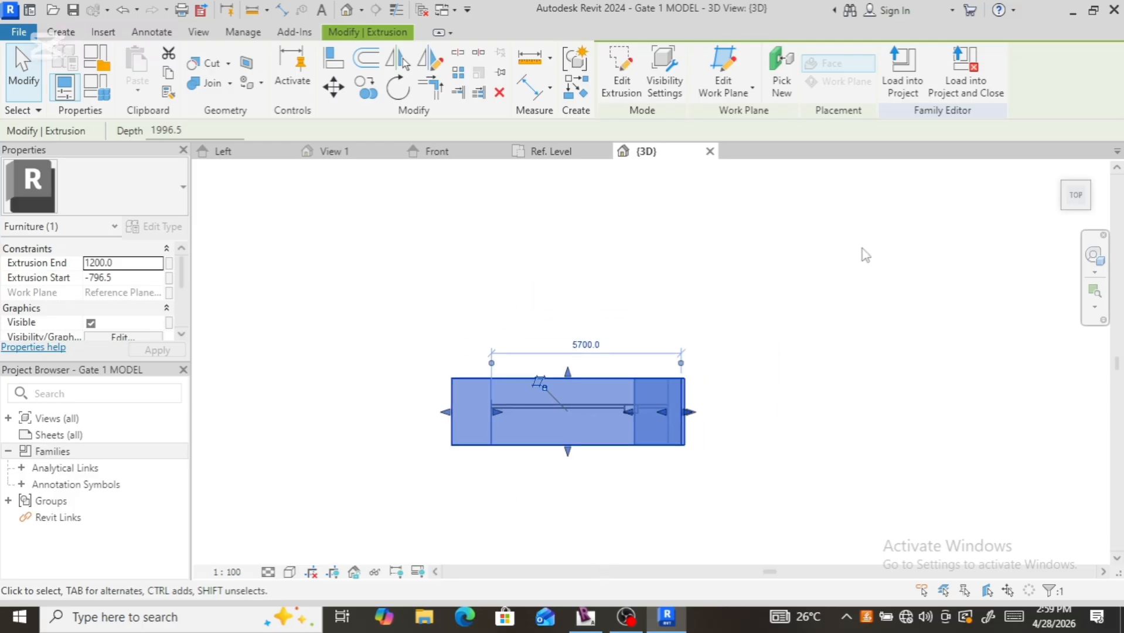
click(1077, 218)
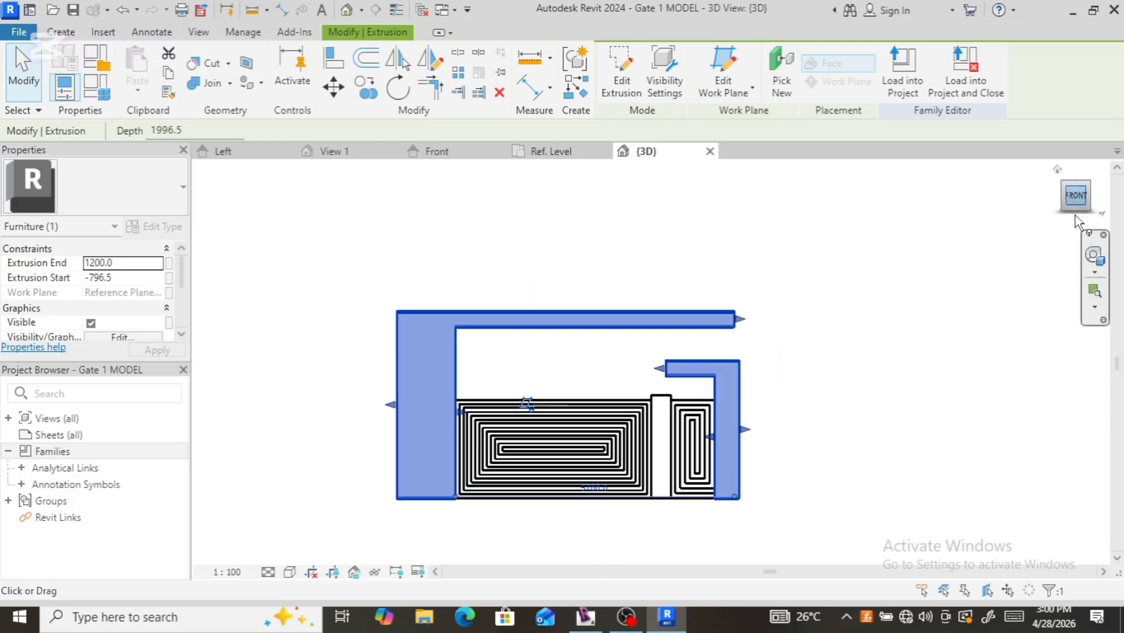
click(911, 356)
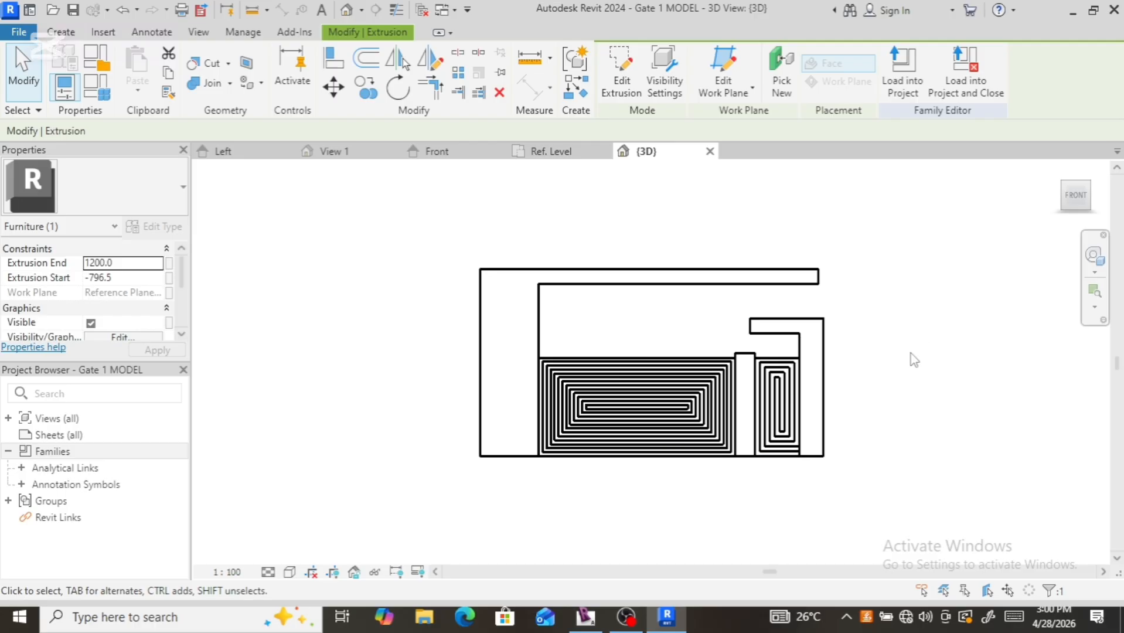
mouse_move(1082, 186)
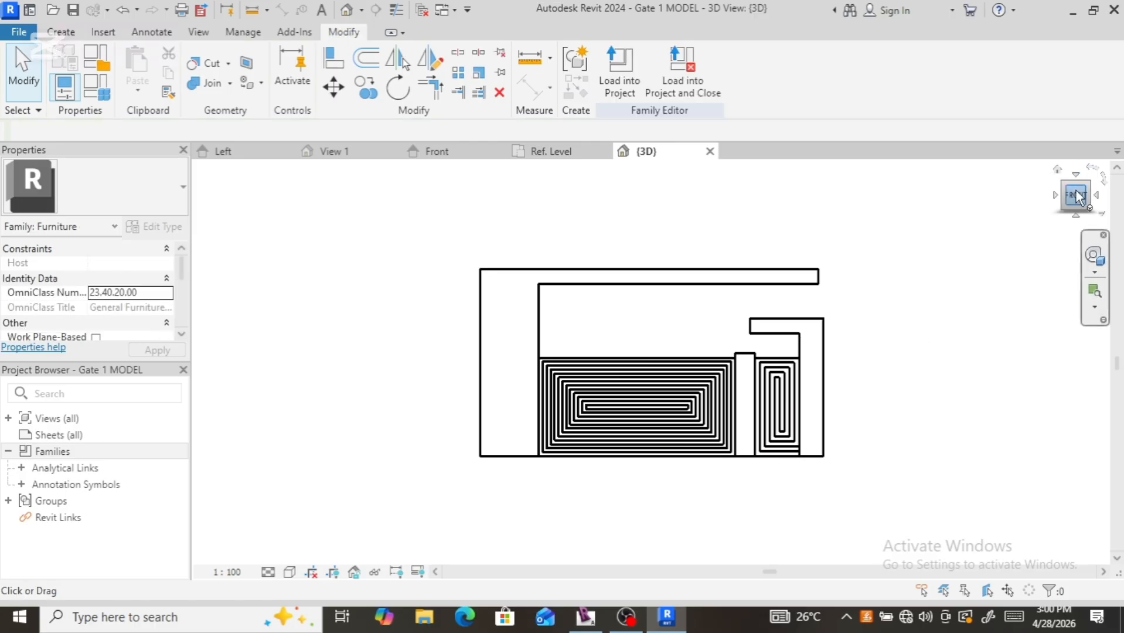
drag(1079, 181, 316, 193)
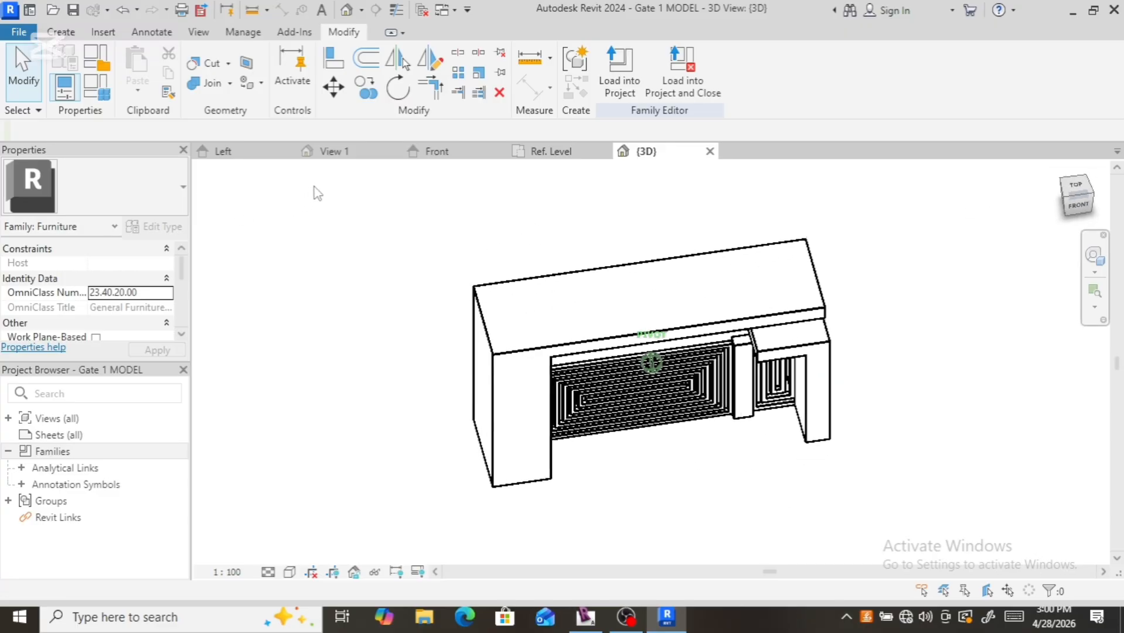
drag(1069, 199, 399, 178)
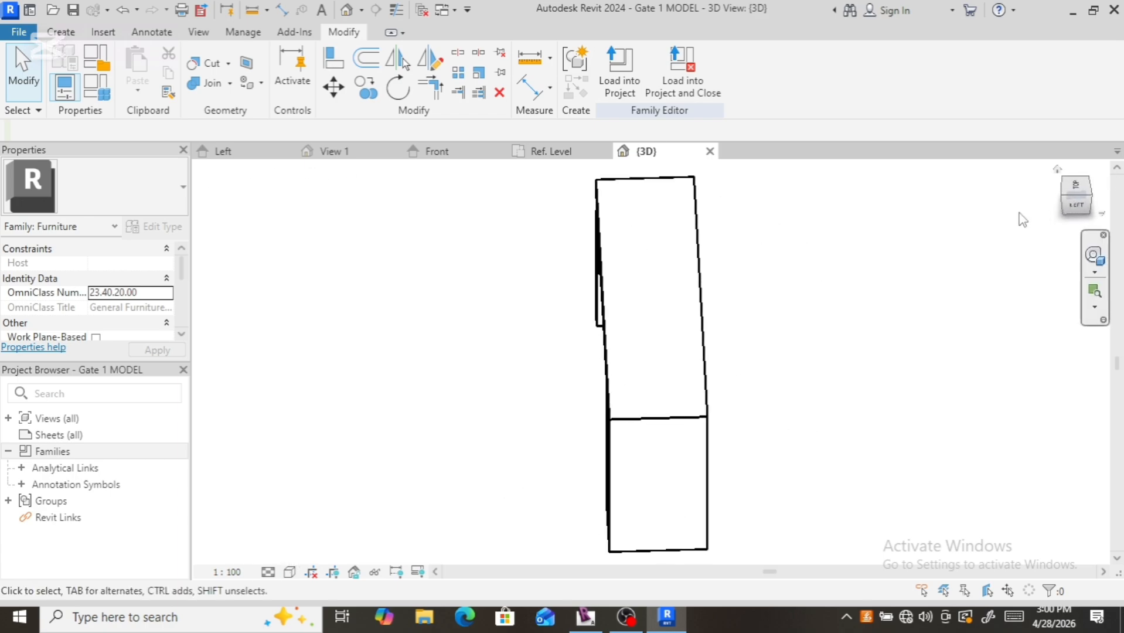
Step: Examine the surround and gate panels from the back and at isometric angles
click(1059, 195)
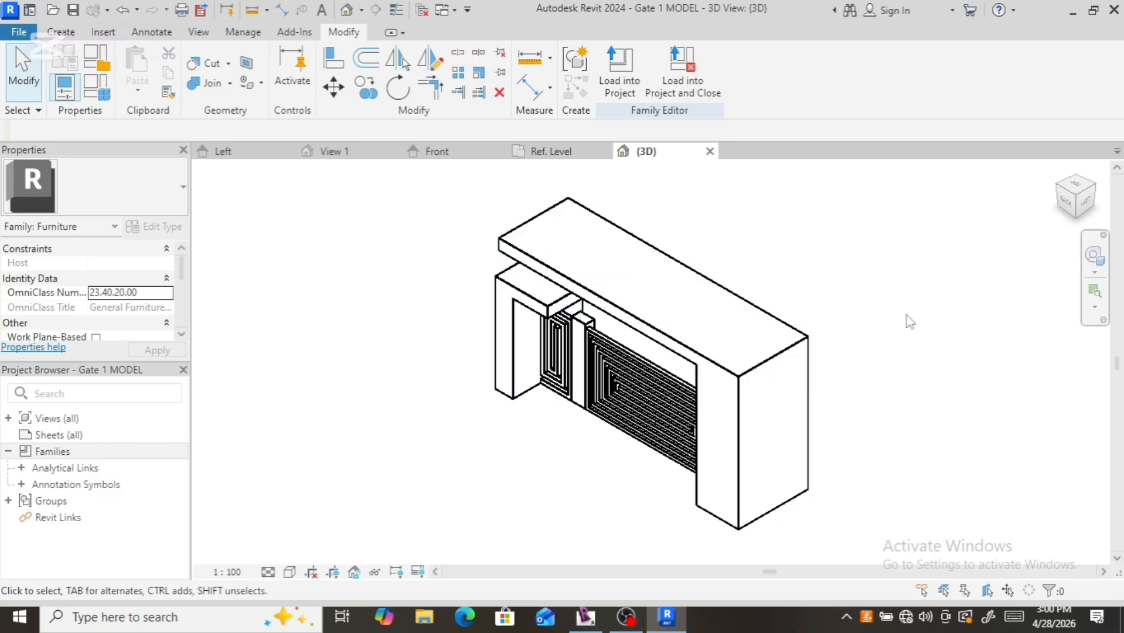
click(1066, 204)
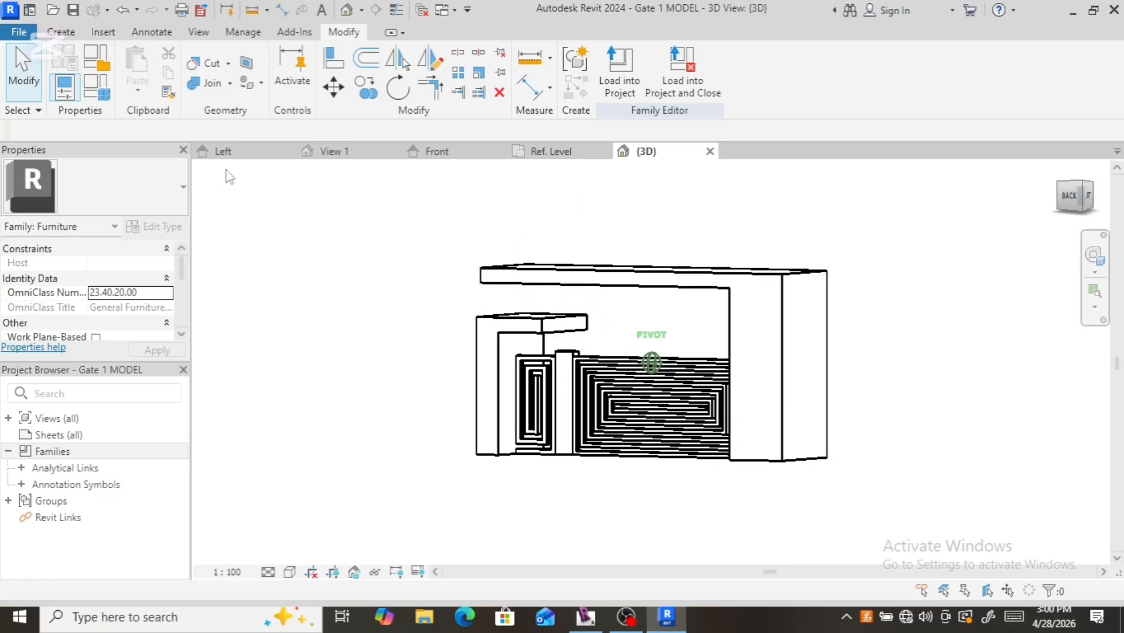
shift+middle_drag(244, 181, 291, 223)
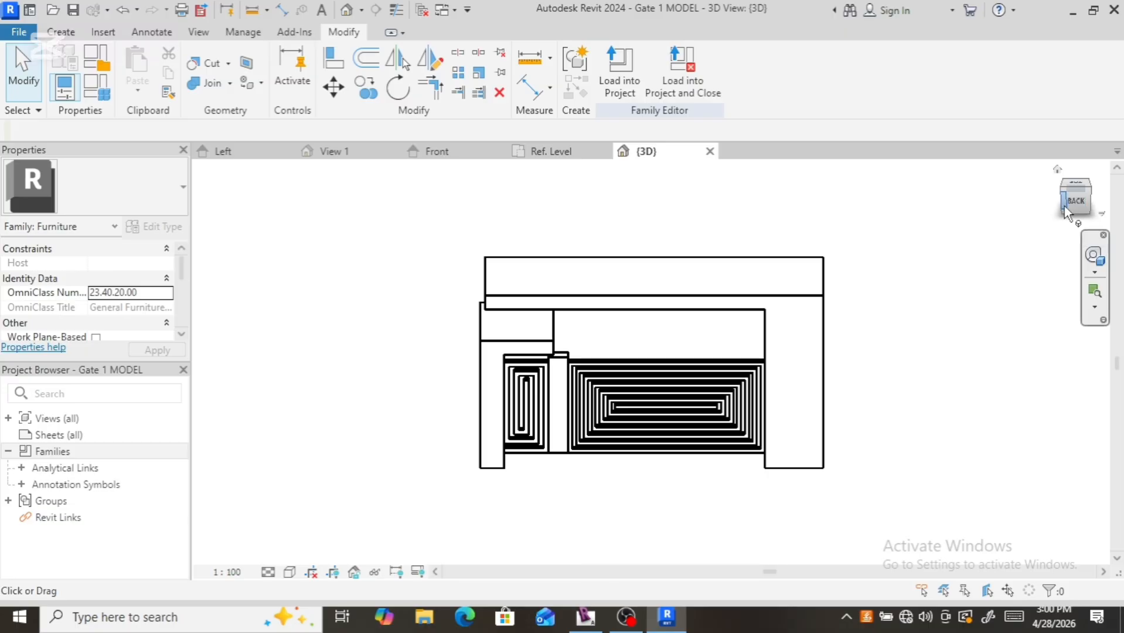
mouse_move(1069, 207)
mouse_down()
mouse_move(1108, 201)
mouse_move(223, 204)
mouse_move(240, 205)
mouse_up()
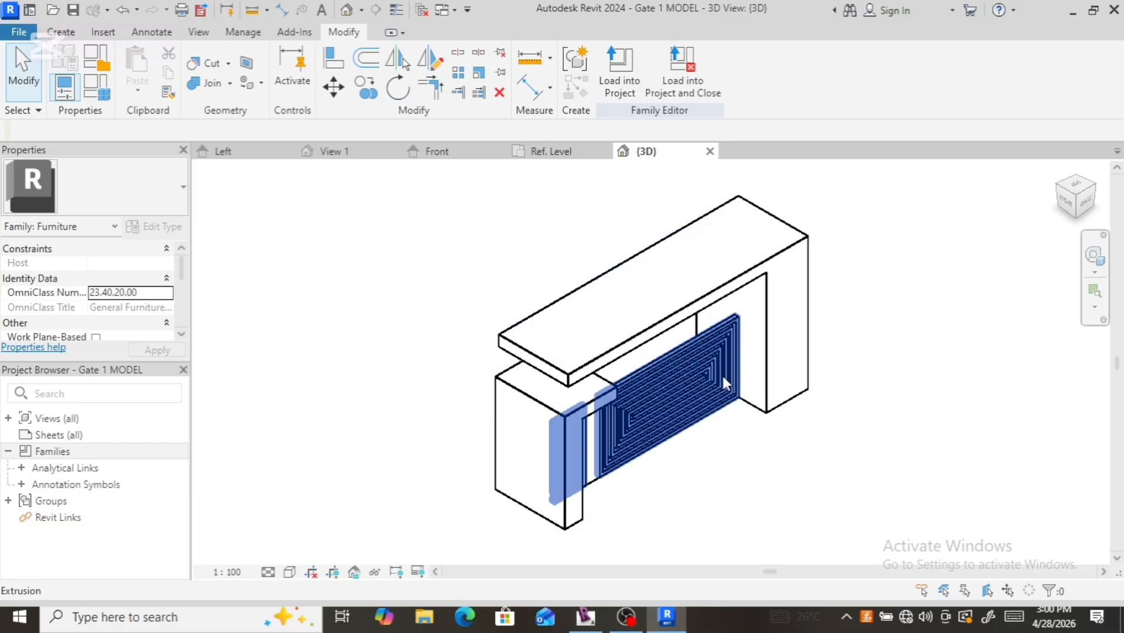
scroll(732, 371, up, 3)
scroll(746, 368, down, 2)
scroll(746, 369, down, 2)
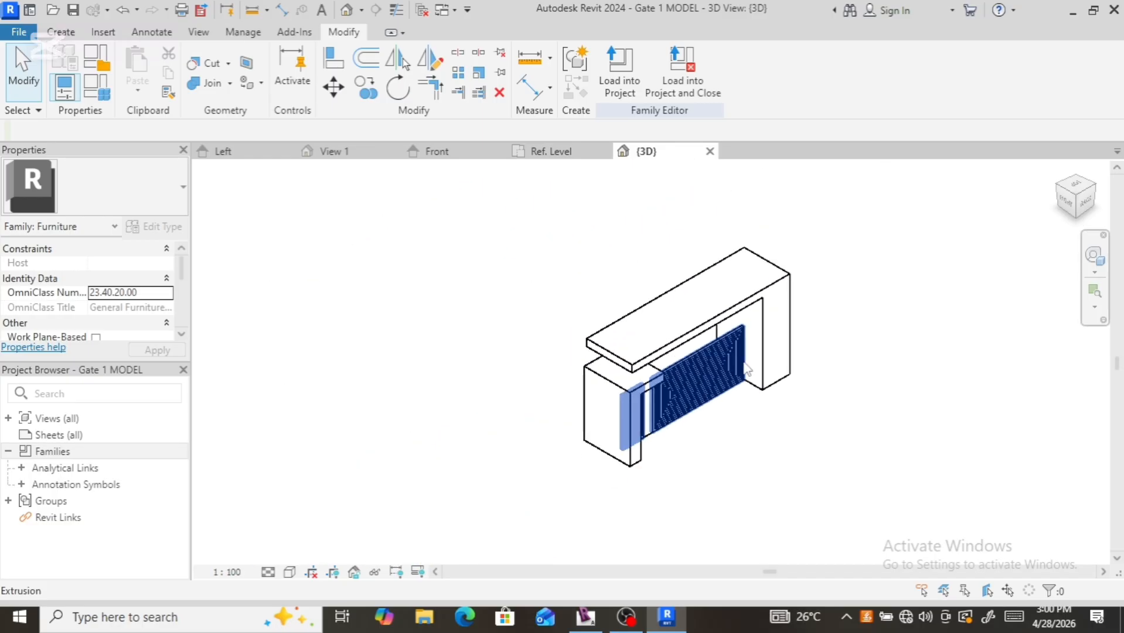
scroll(743, 368, down, 2)
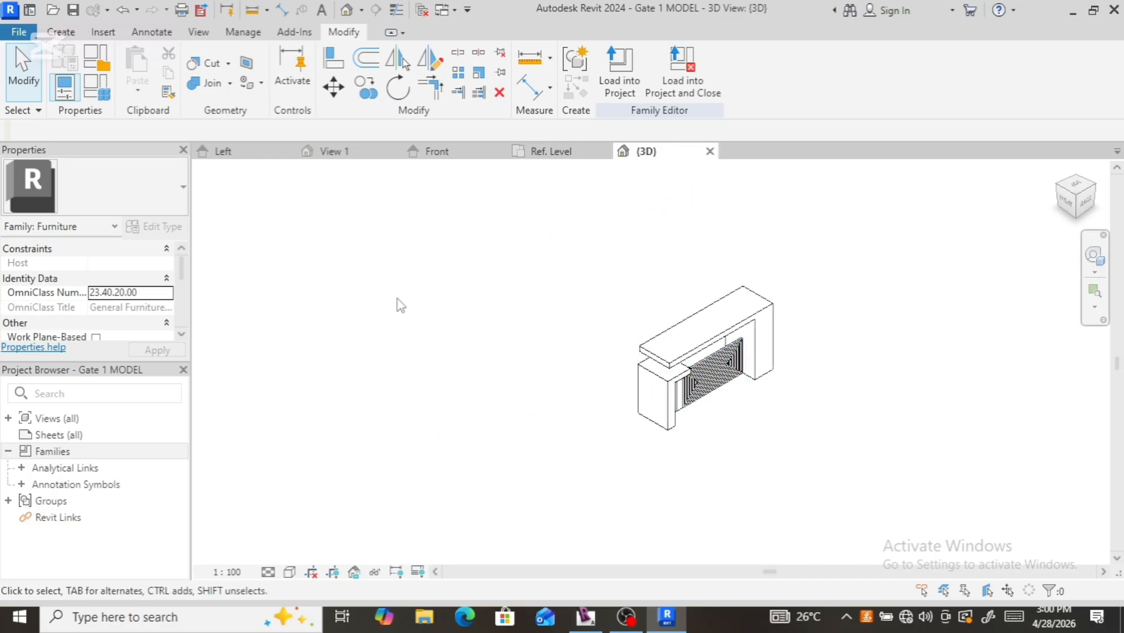
Step: Examine the gate surround in the front elevation's reference image up close
click(436, 151)
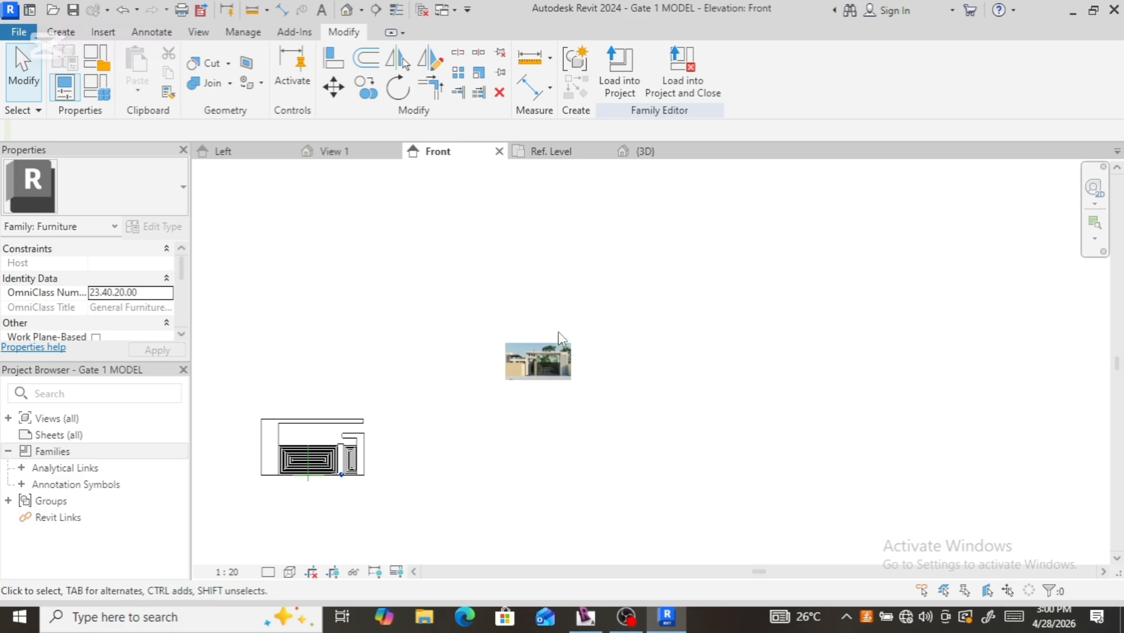
scroll(548, 358, up, 5)
scroll(533, 367, down, 2)
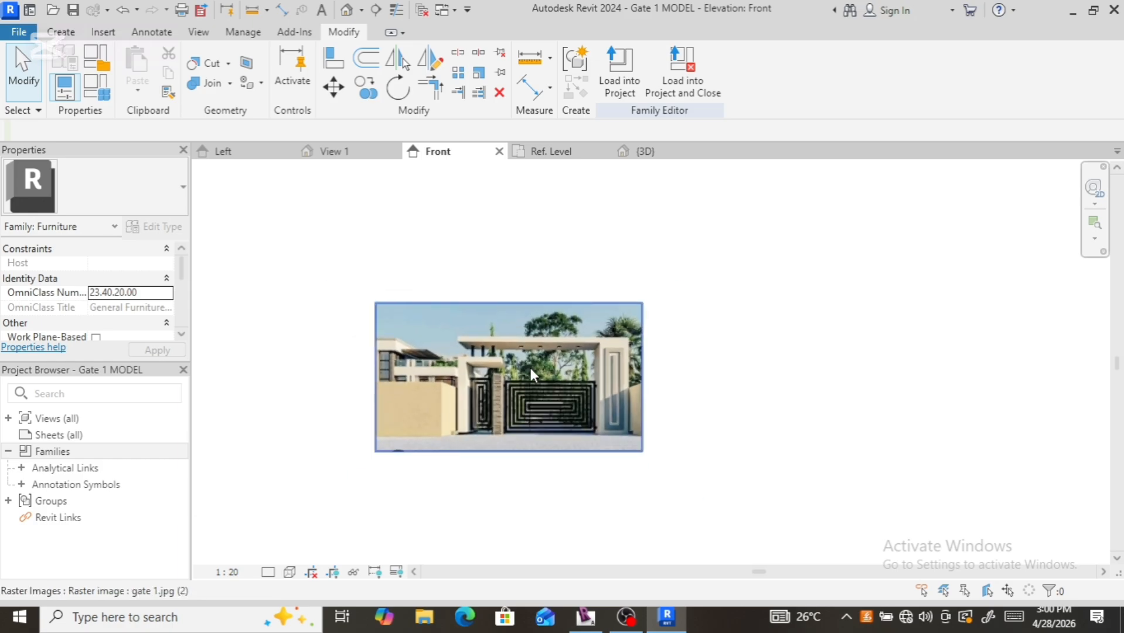
scroll(571, 378, up, 3)
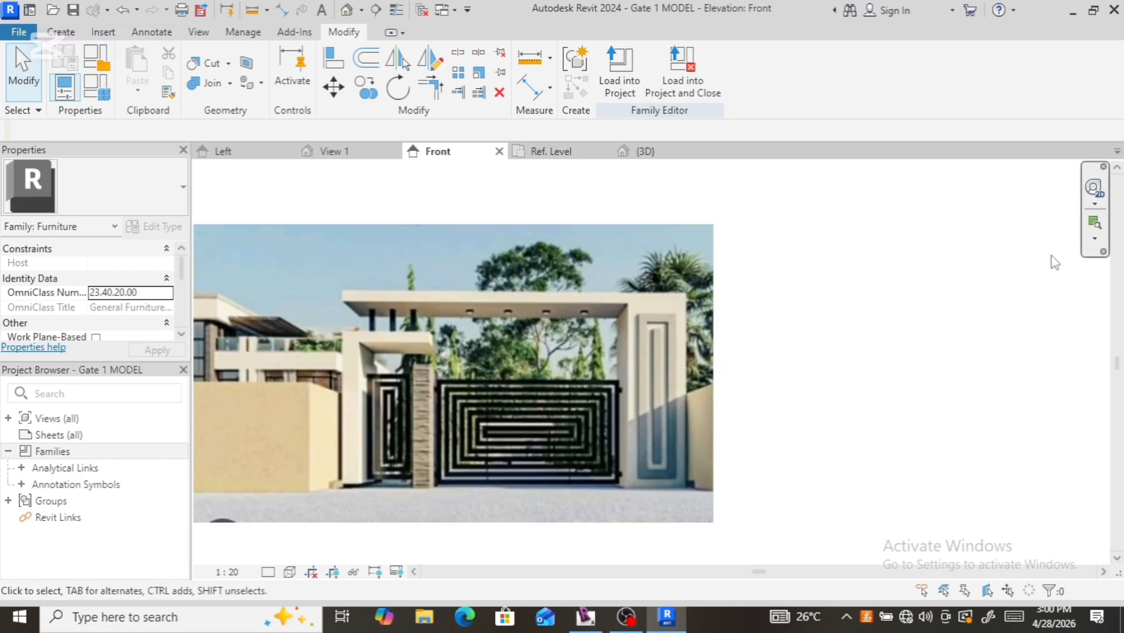
Step: Examine how the main gate panel meets the pillars on both sides in the reference image, comparing overall and close-up views
scroll(668, 340, up, 5)
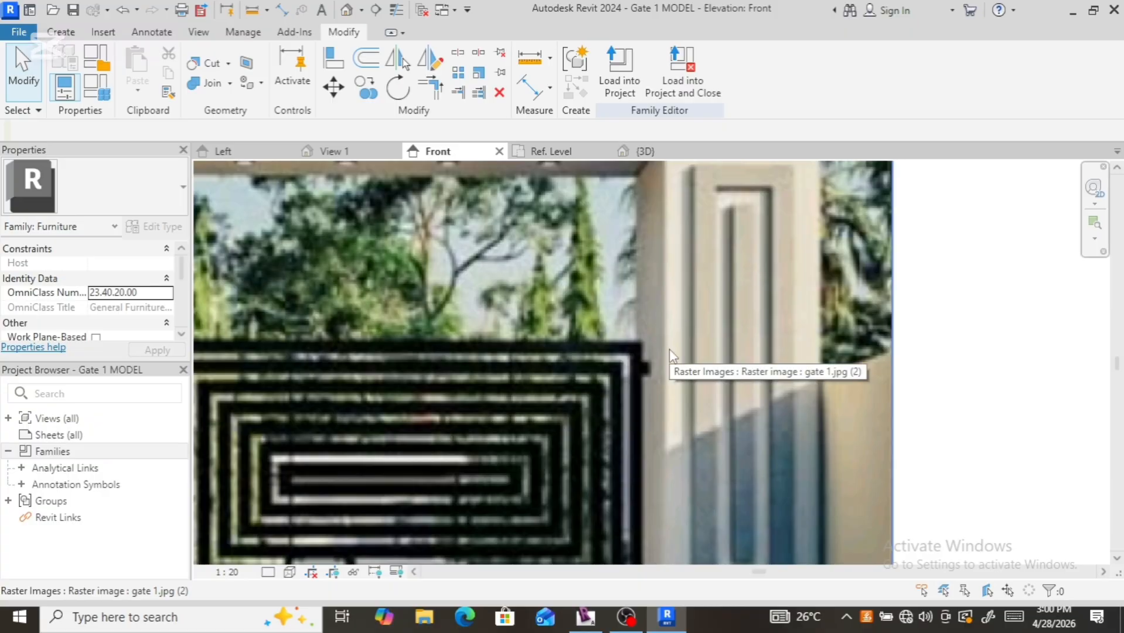
scroll(598, 483, down, 3)
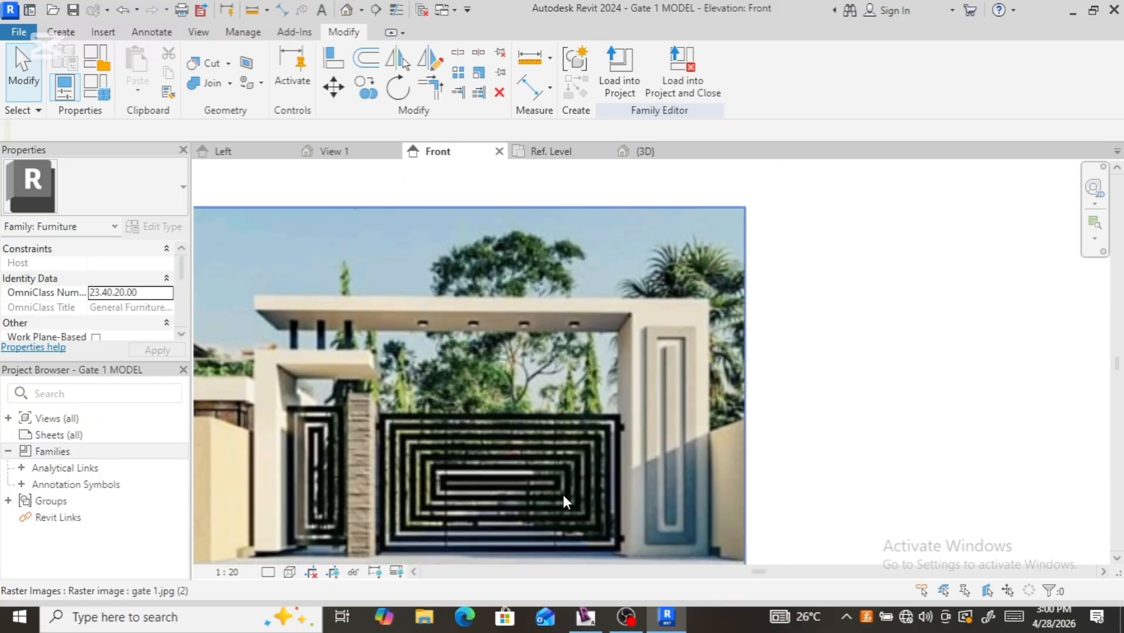
scroll(479, 448, up, 3)
scroll(533, 406, down, 2)
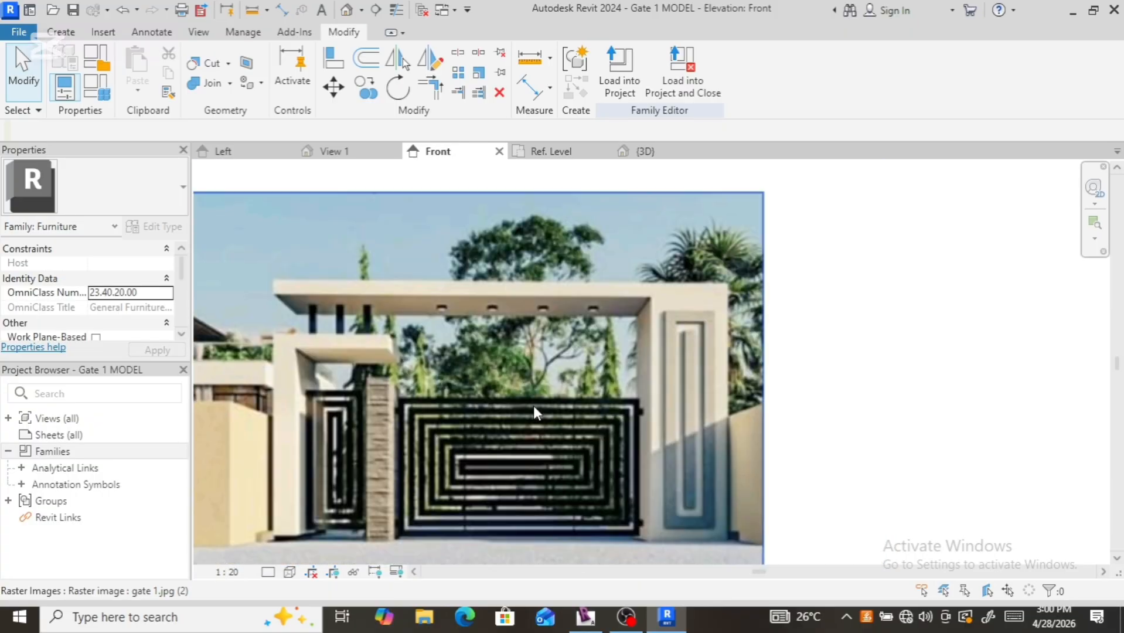
scroll(444, 396, up, 2)
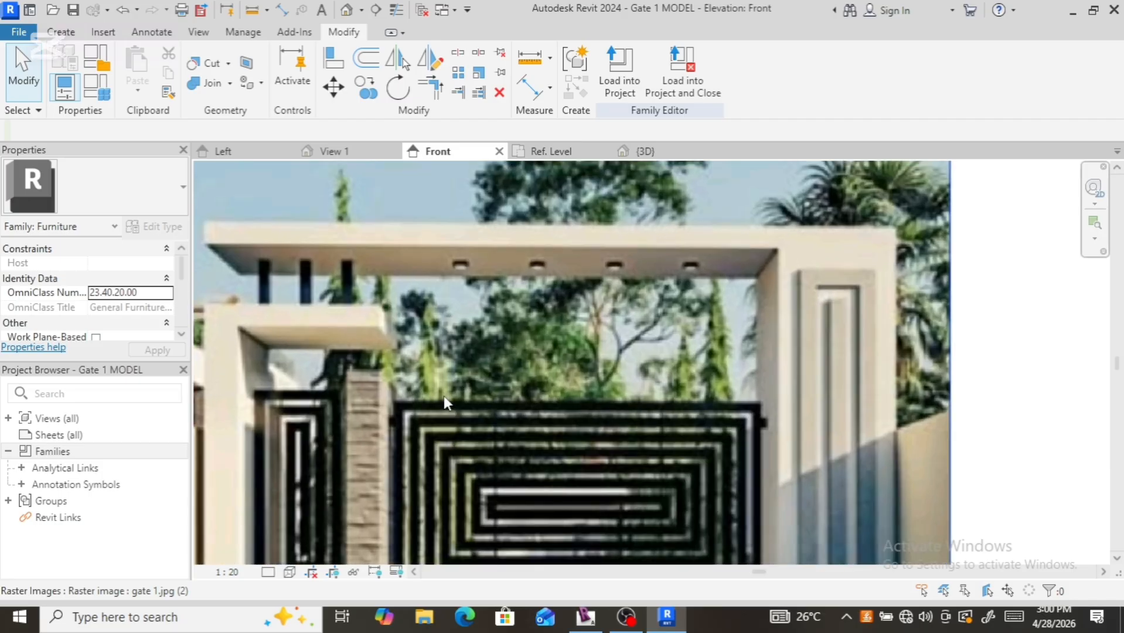
scroll(444, 395, down, 3)
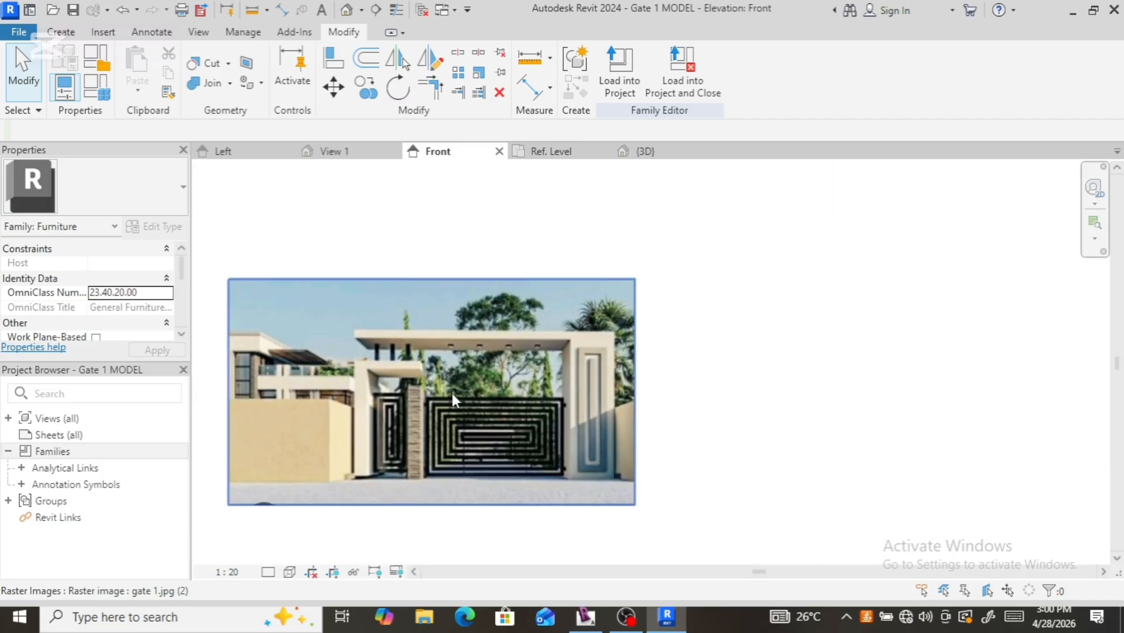
scroll(494, 417, down, 2)
scroll(497, 418, up, 4)
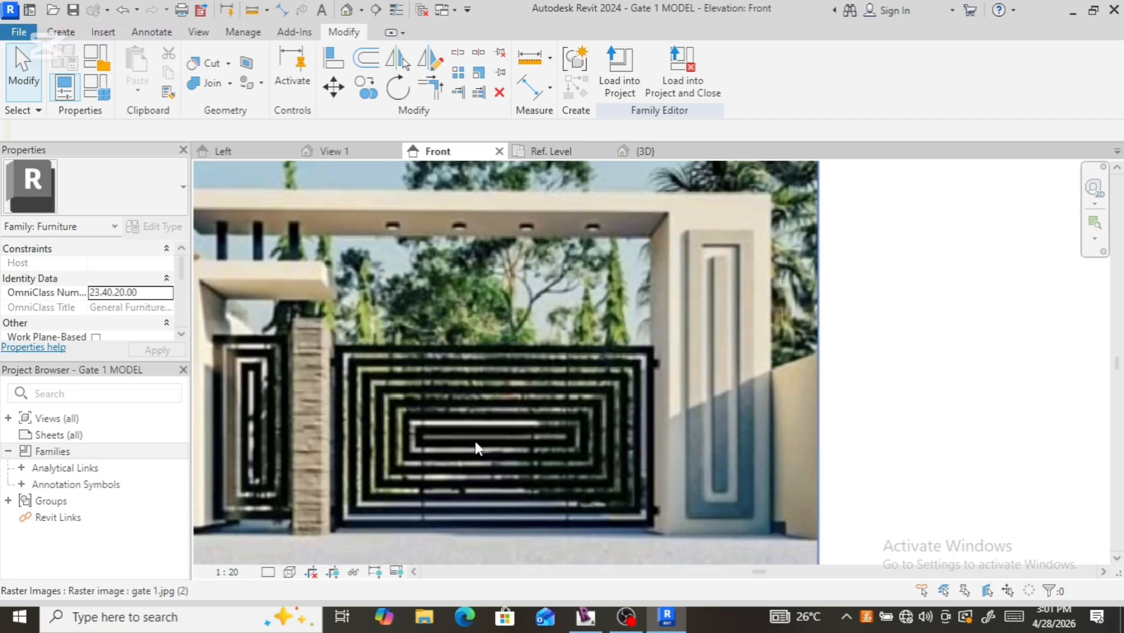
scroll(477, 449, down, 2)
scroll(482, 432, down, 1)
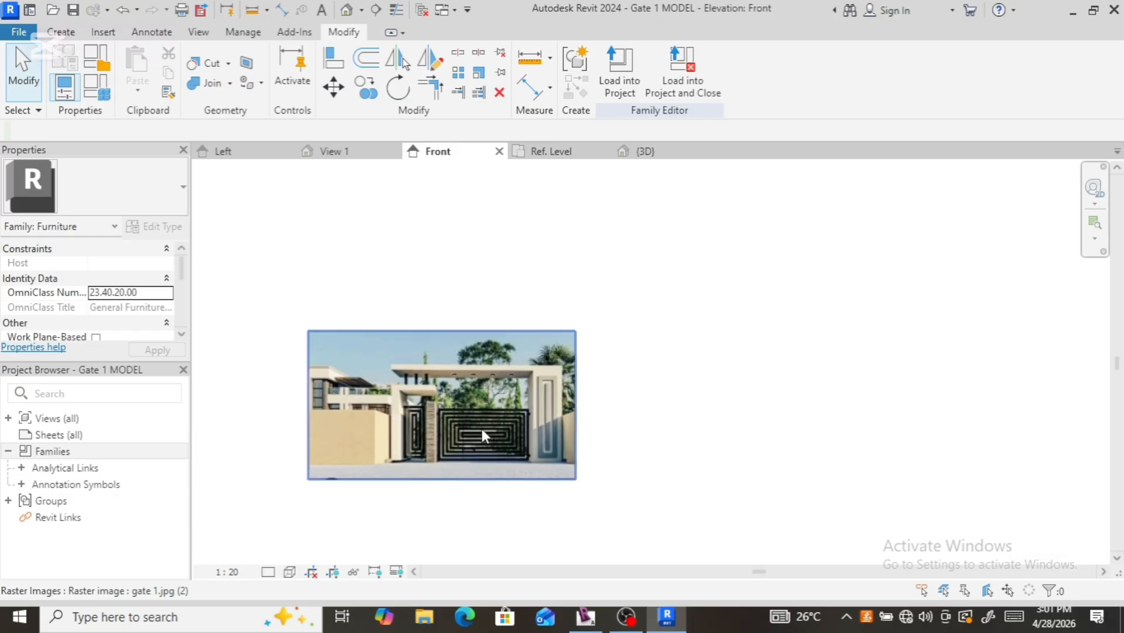
scroll(483, 430, up, 4)
scroll(607, 346, up, 4)
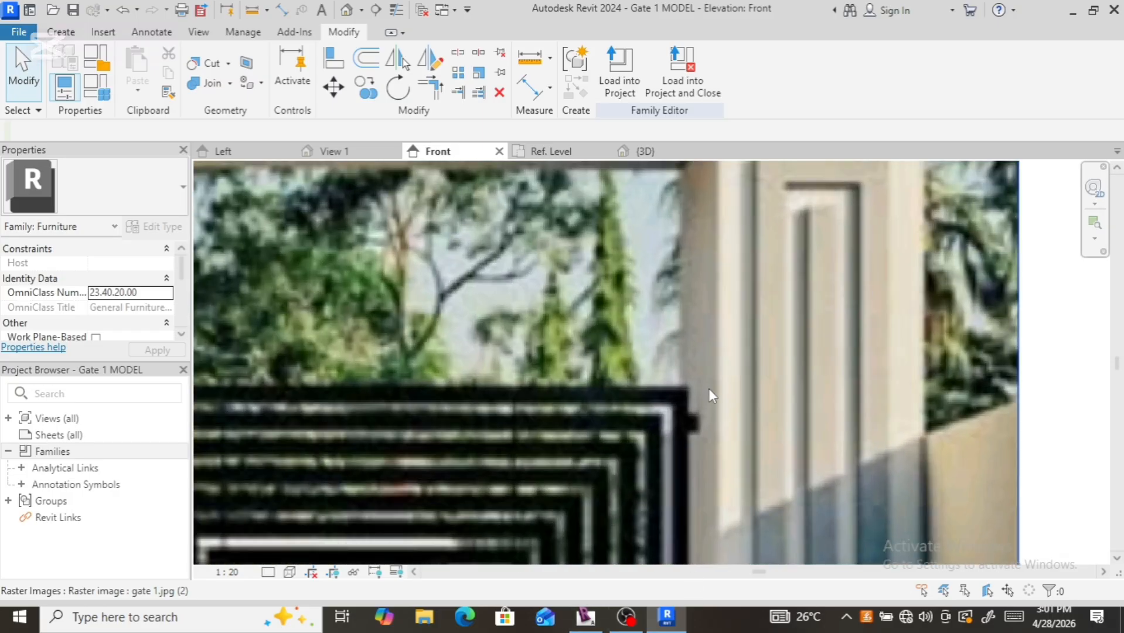
scroll(698, 404, down, 3)
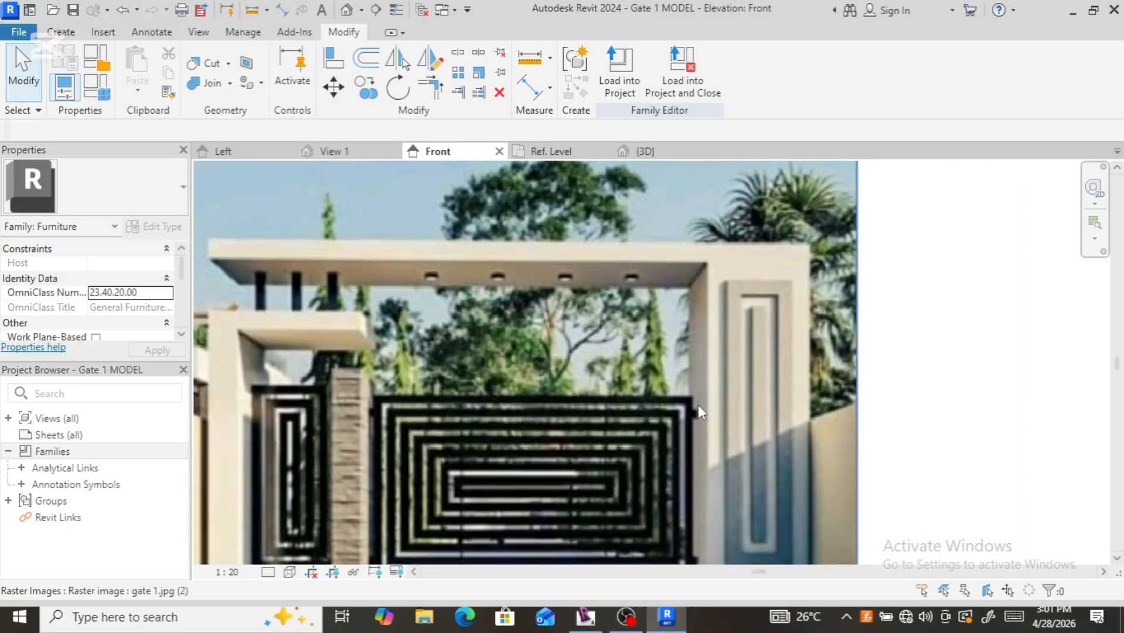
scroll(698, 404, down, 6)
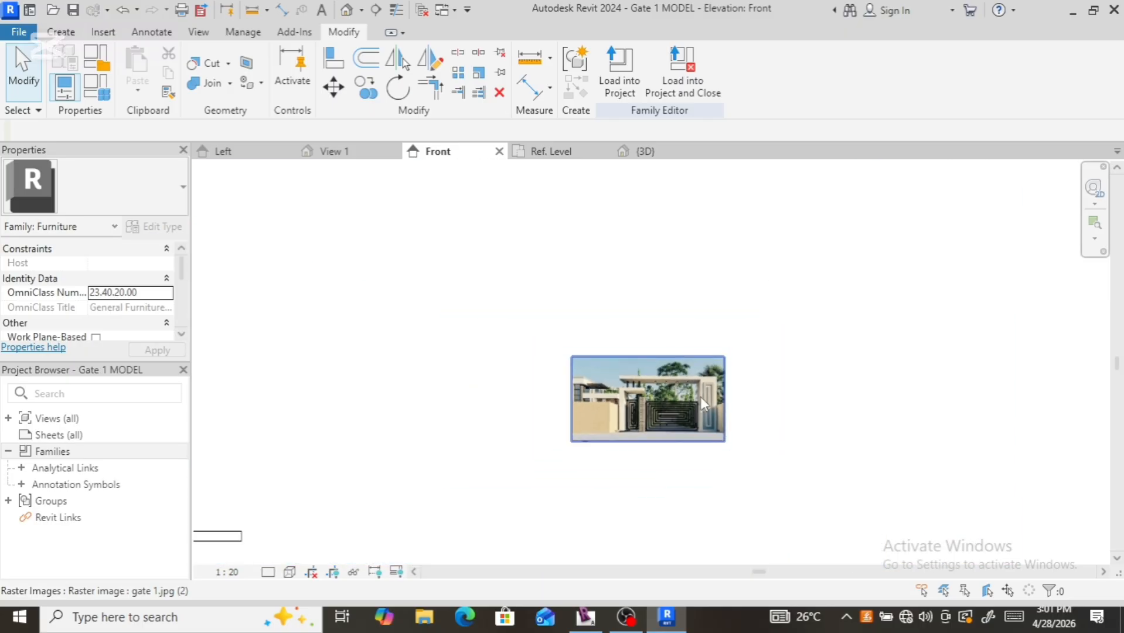
Step: Move the inner edge of the surround's wide pillar away from the main gate panel, to about 2060 from the centre reference plane
scroll(439, 539, up, 5)
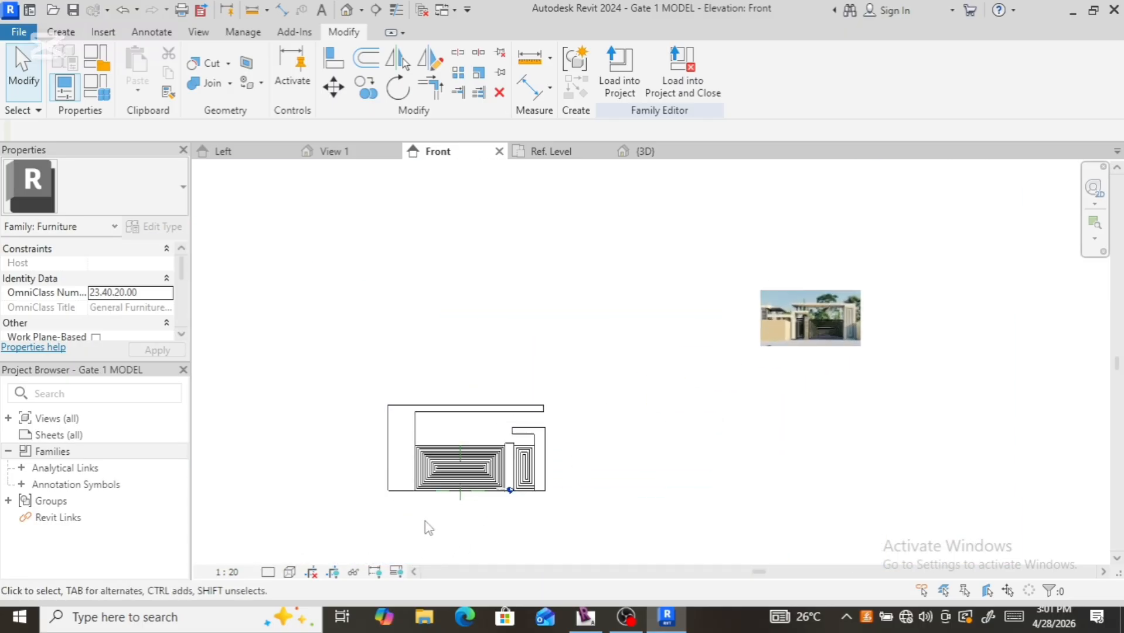
scroll(379, 507, up, 3)
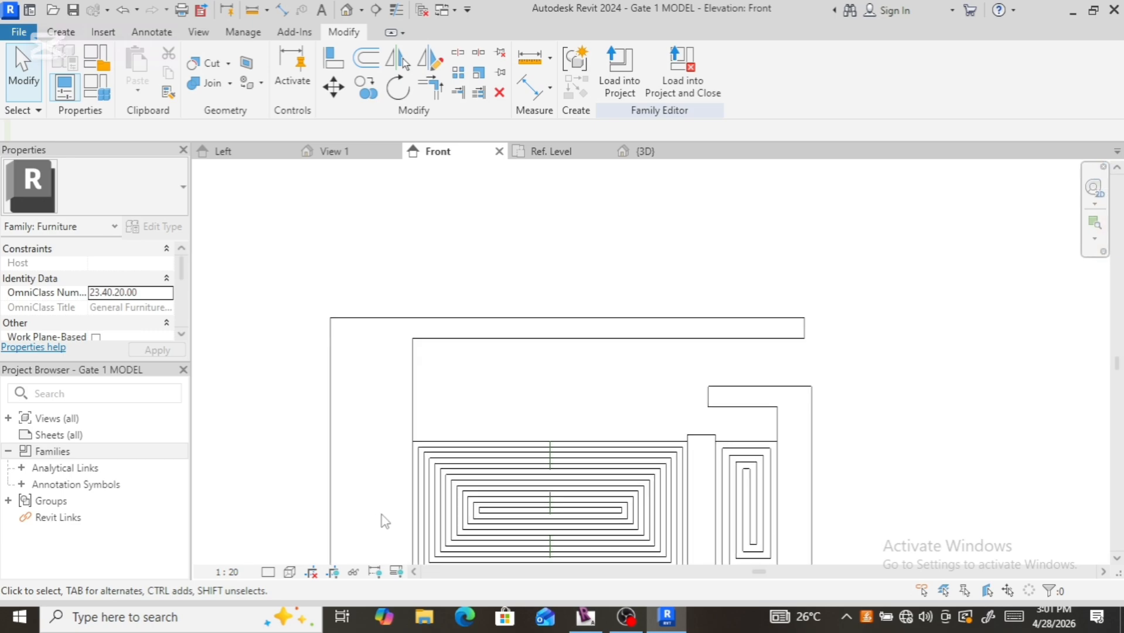
scroll(511, 463, down, 3)
scroll(467, 530, up, 4)
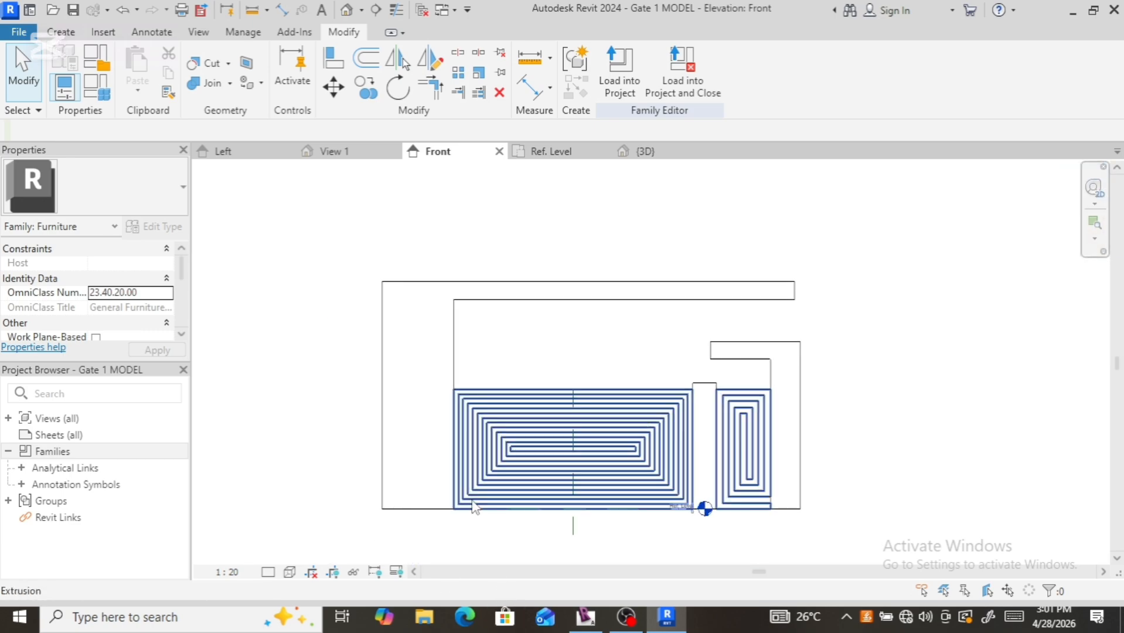
click(444, 509)
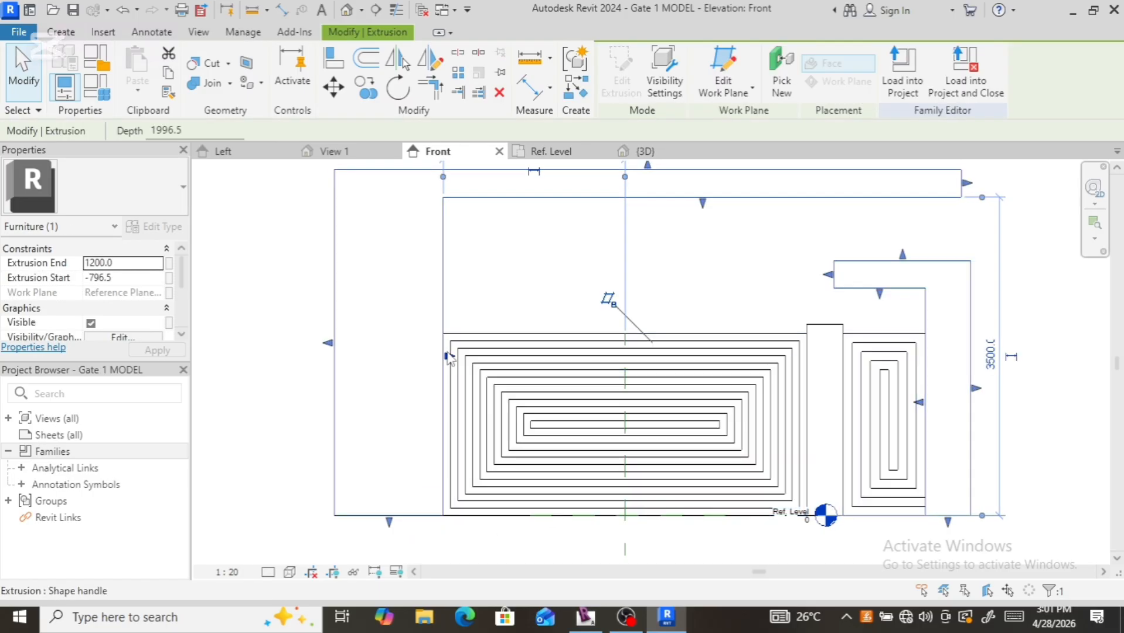
mouse_move(447, 357)
mouse_down()
mouse_move(431, 365)
mouse_move(436, 357)
mouse_up()
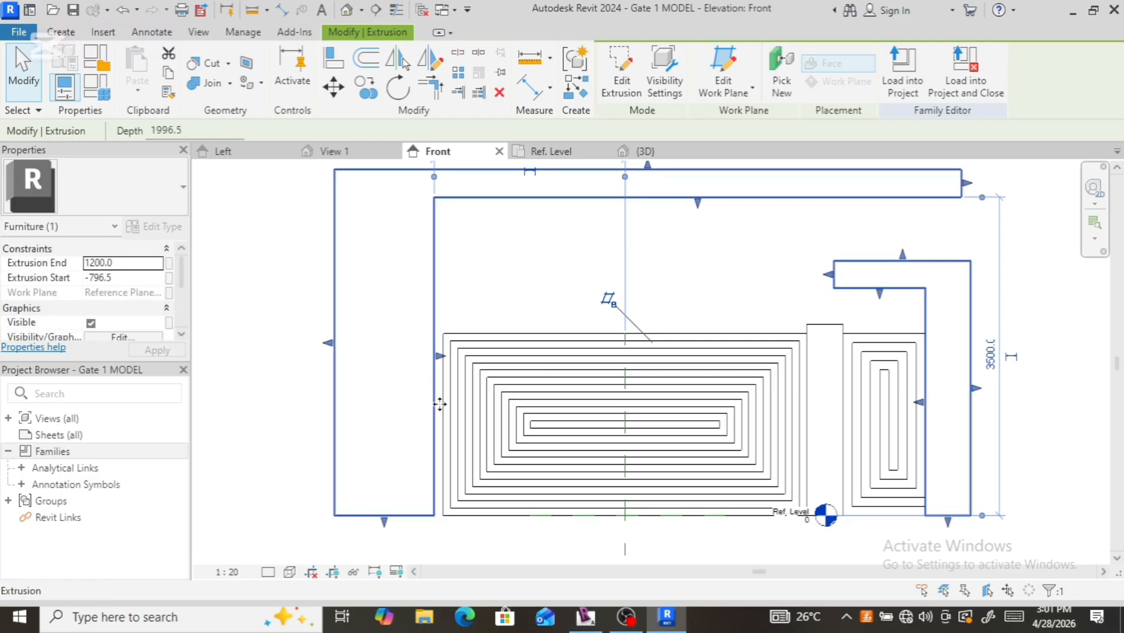
scroll(454, 410, up, 2)
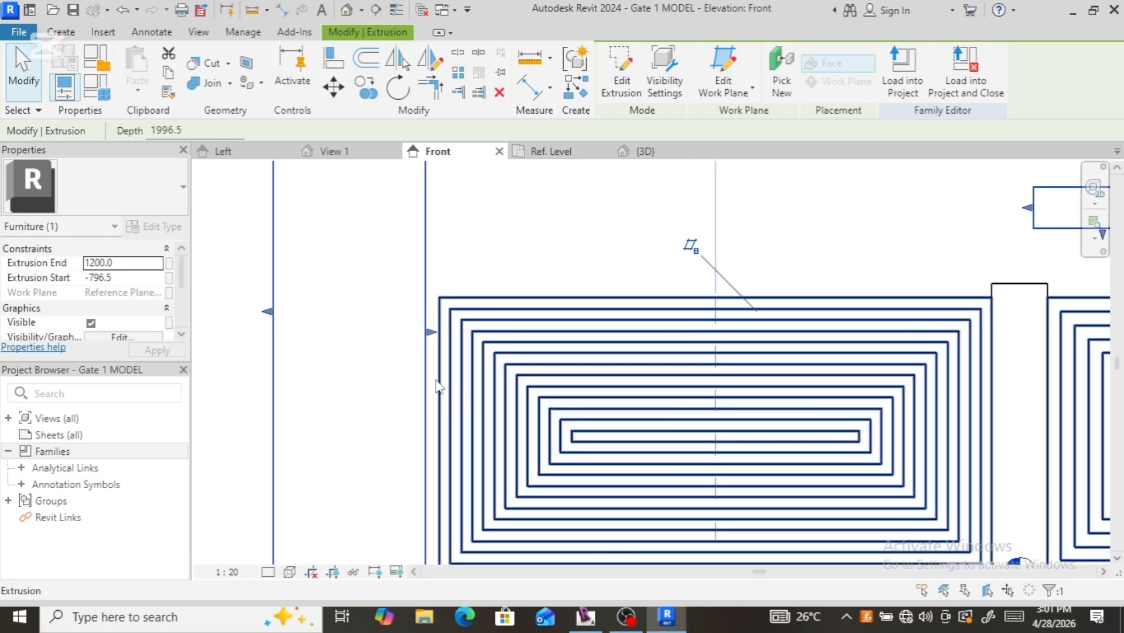
scroll(438, 337, up, 2)
drag(425, 338, 429, 334)
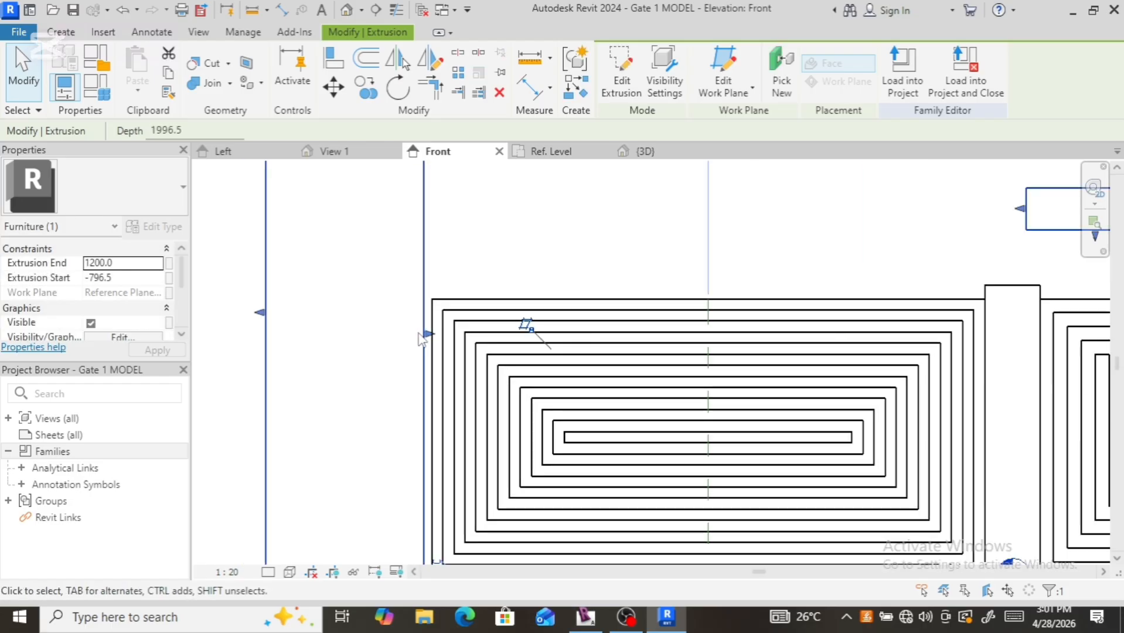
scroll(434, 337, down, 4)
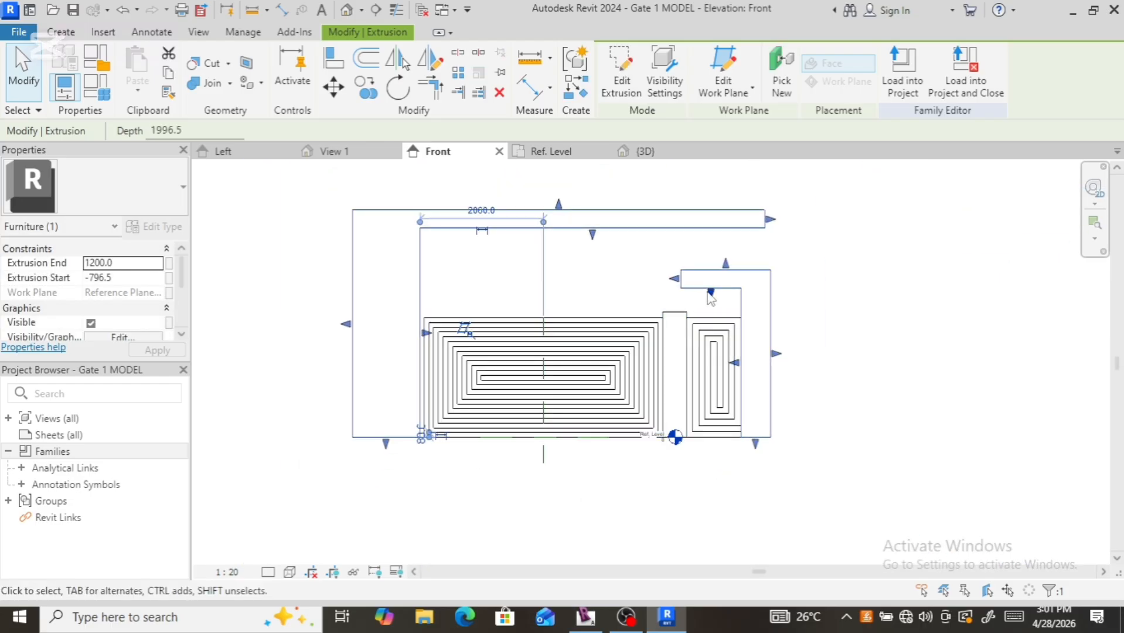
Step: Pull the narrow middle pillar's edge facing the main gate panel slightly inward, leaving a small gap beside the panel
scroll(690, 329, up, 4)
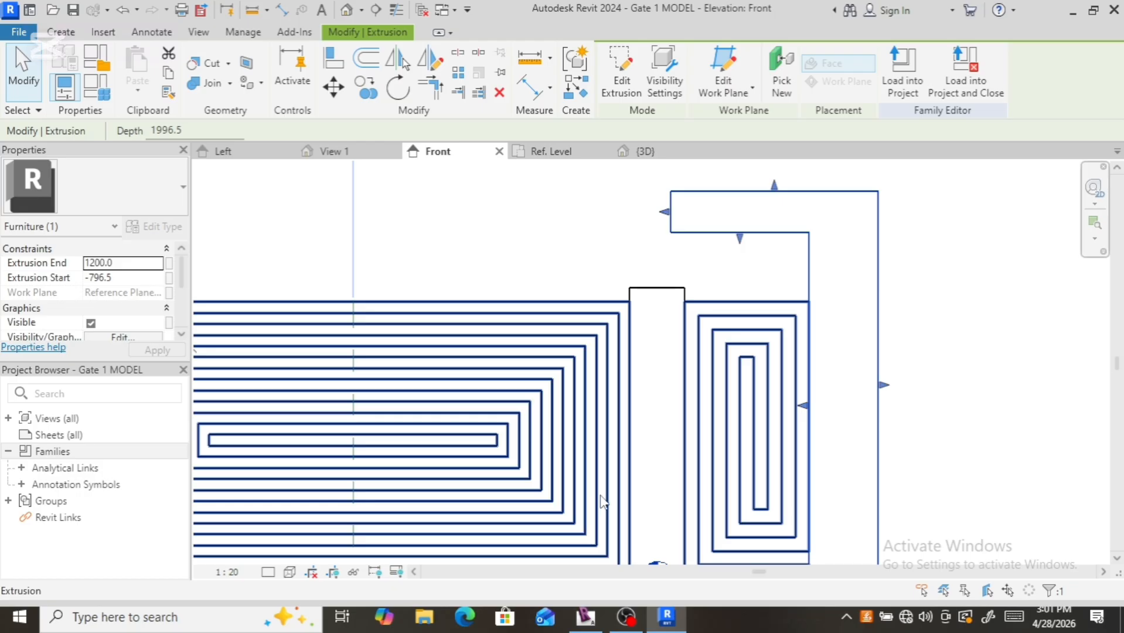
scroll(604, 501, up, 2)
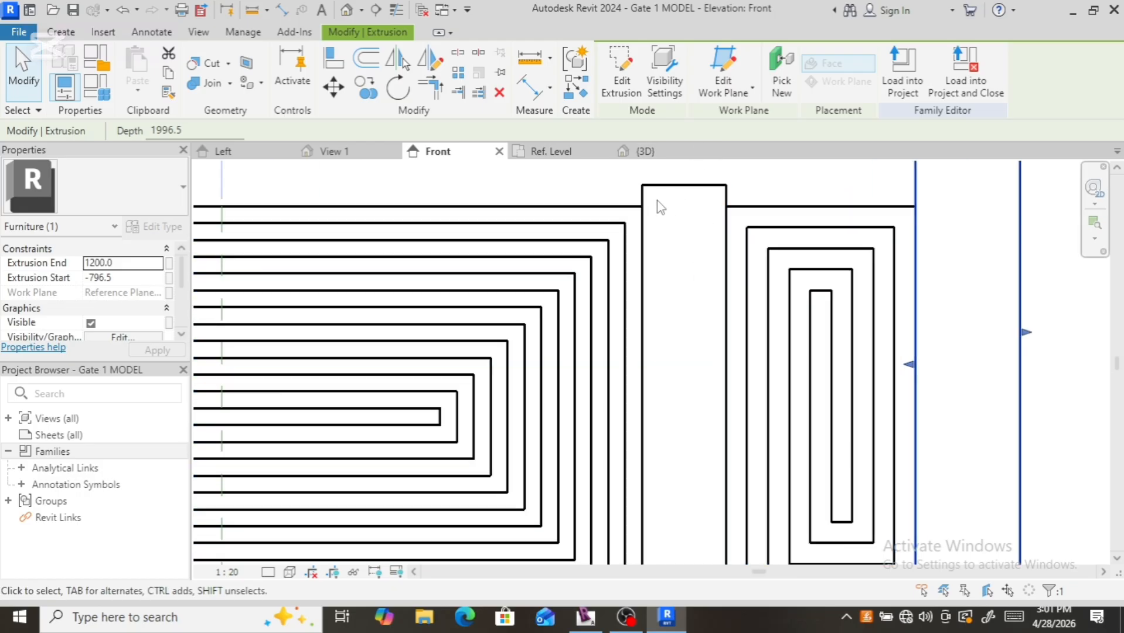
click(657, 187)
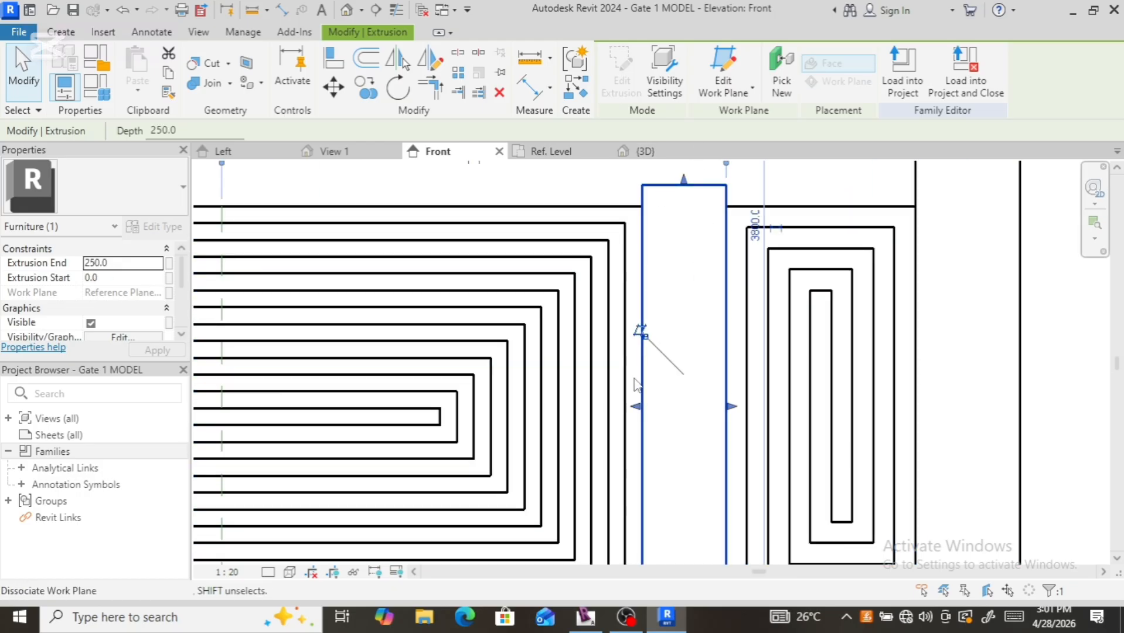
mouse_move(638, 407)
mouse_down()
mouse_move(654, 376)
mouse_move(638, 418)
mouse_up()
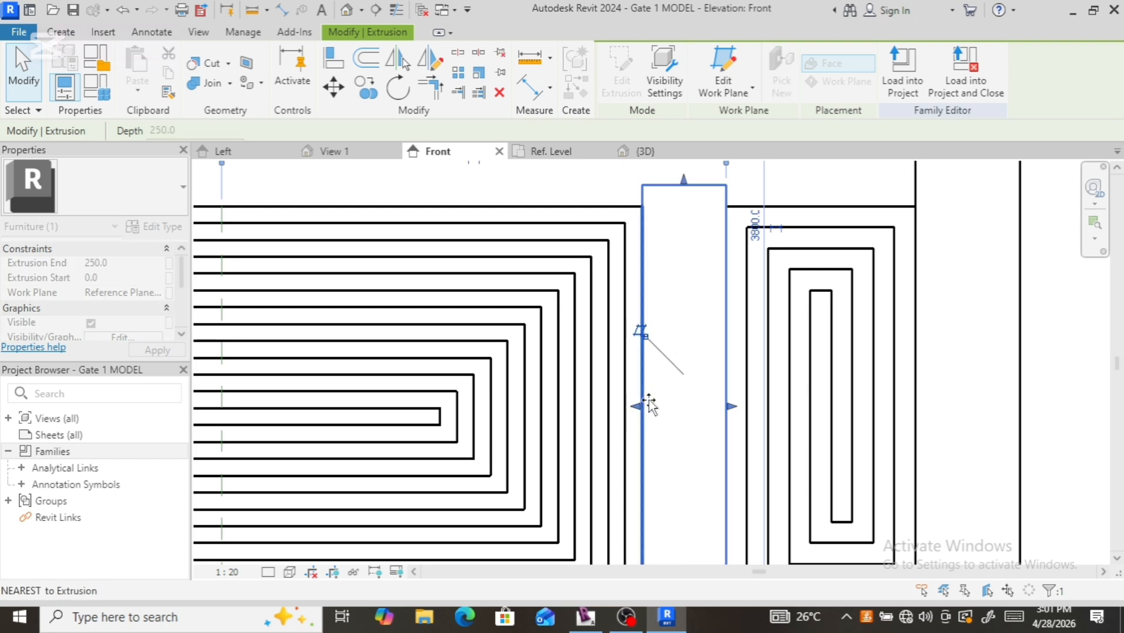
drag(651, 404, 648, 402)
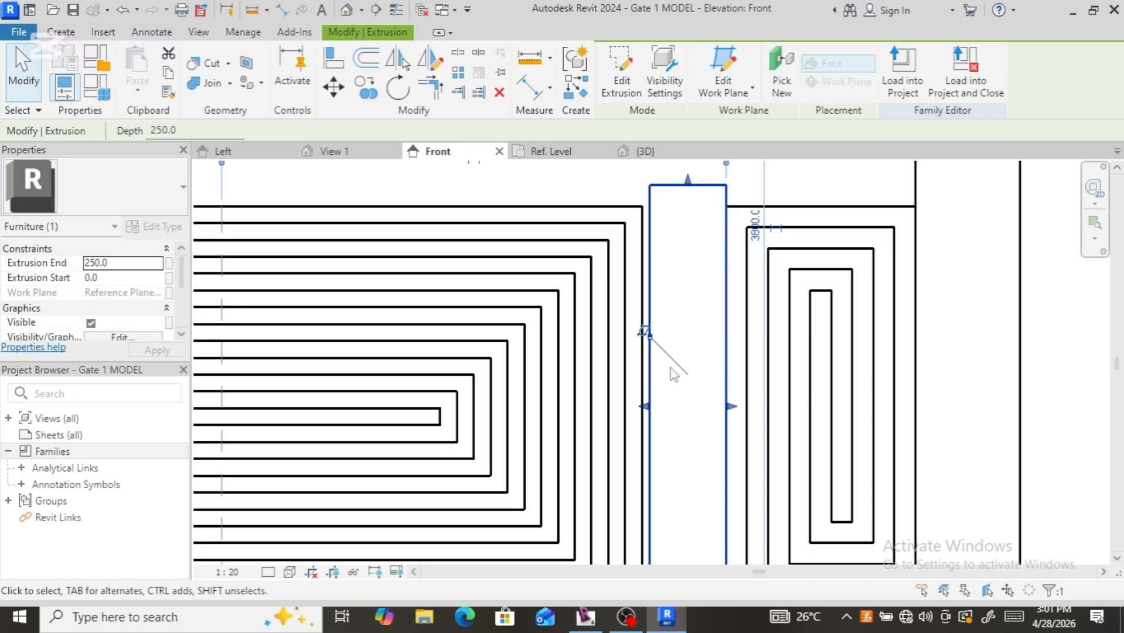
scroll(642, 410, up, 2)
scroll(640, 421, down, 5)
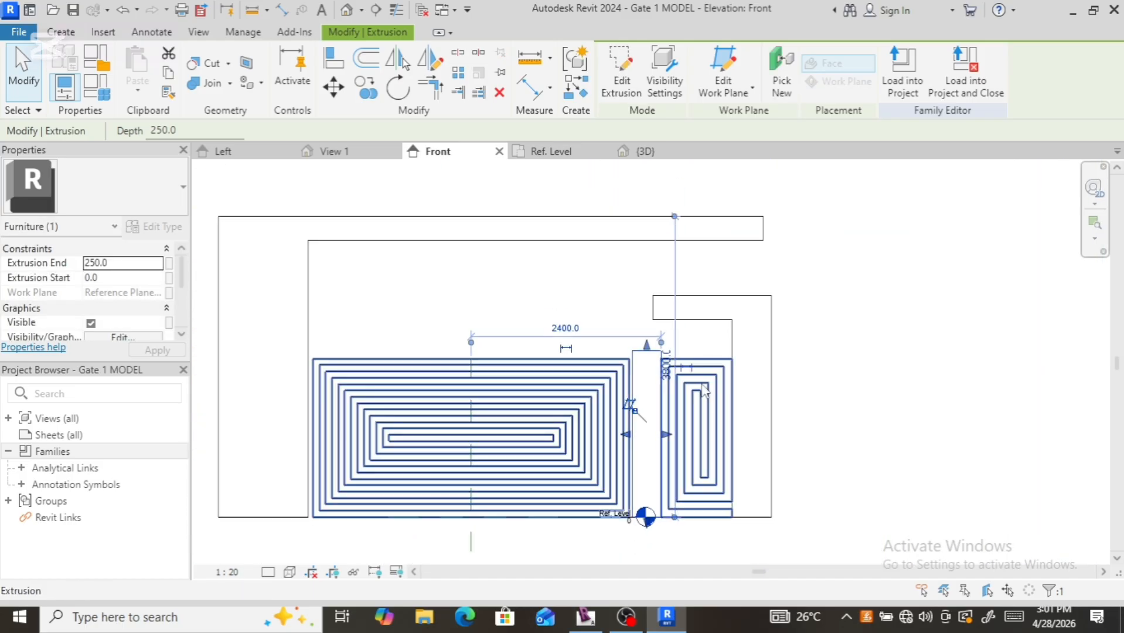
Step: Try to pull the middle pillar's opposite edge away from the small pedestrian gate panel, then deselect the pillar
scroll(666, 448, up, 4)
scroll(674, 437, down, 1)
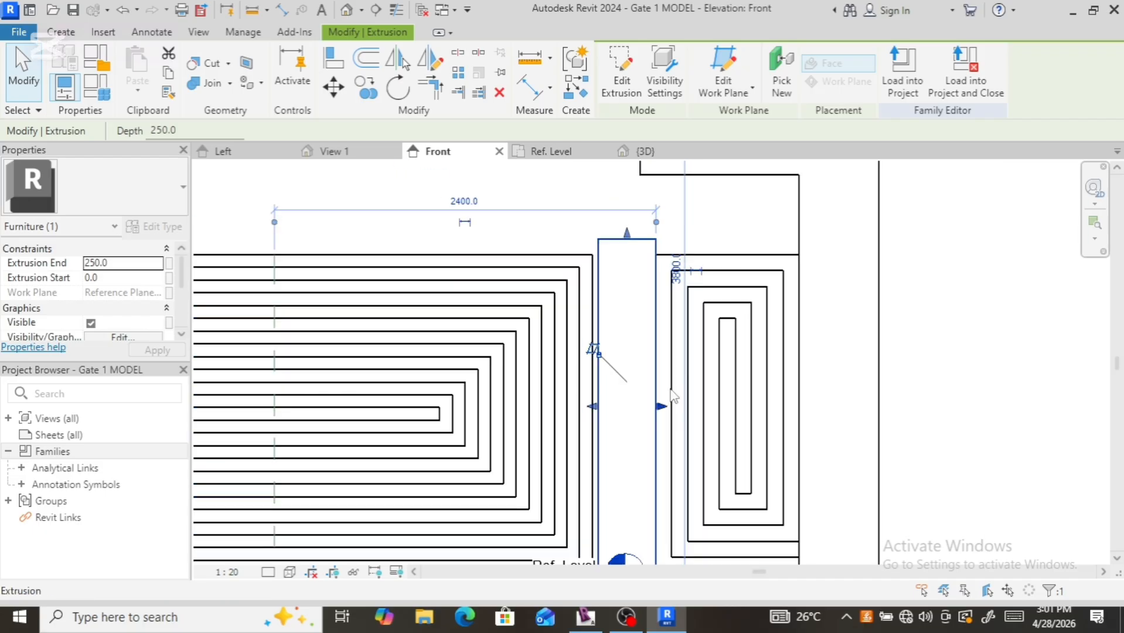
scroll(657, 418, up, 3)
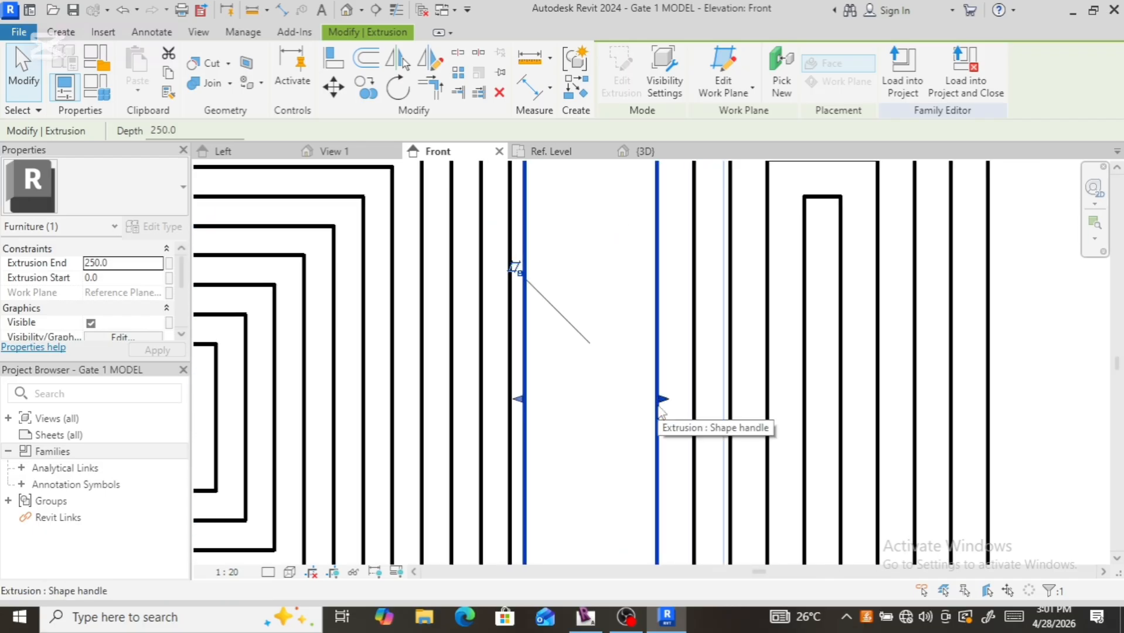
drag(661, 402, 662, 403)
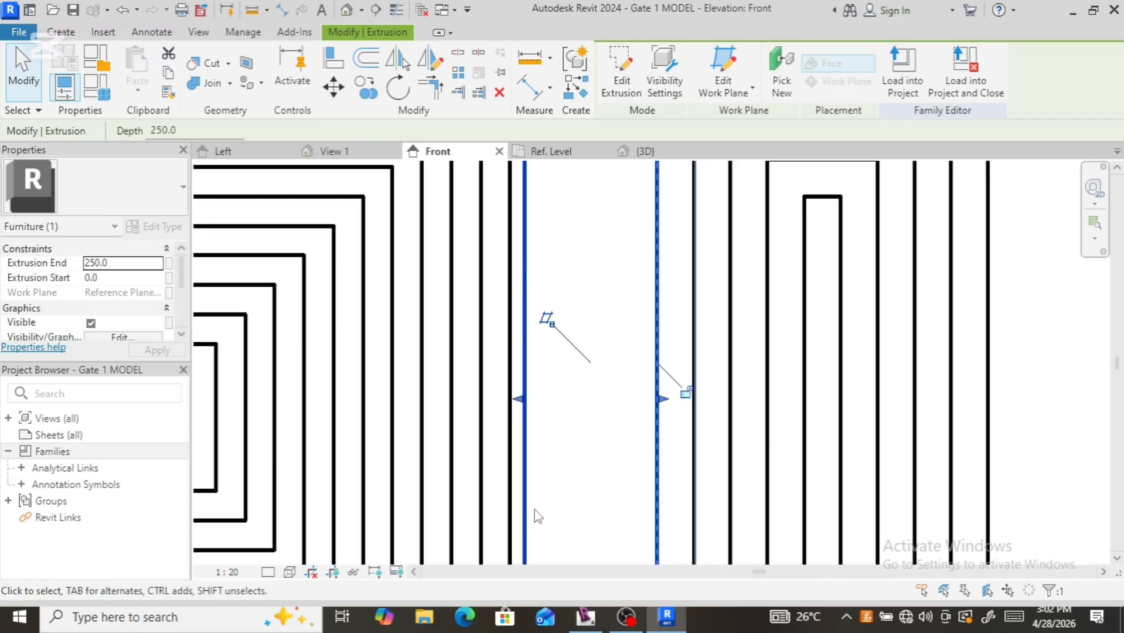
scroll(574, 421, down, 4)
scroll(623, 371, down, 3)
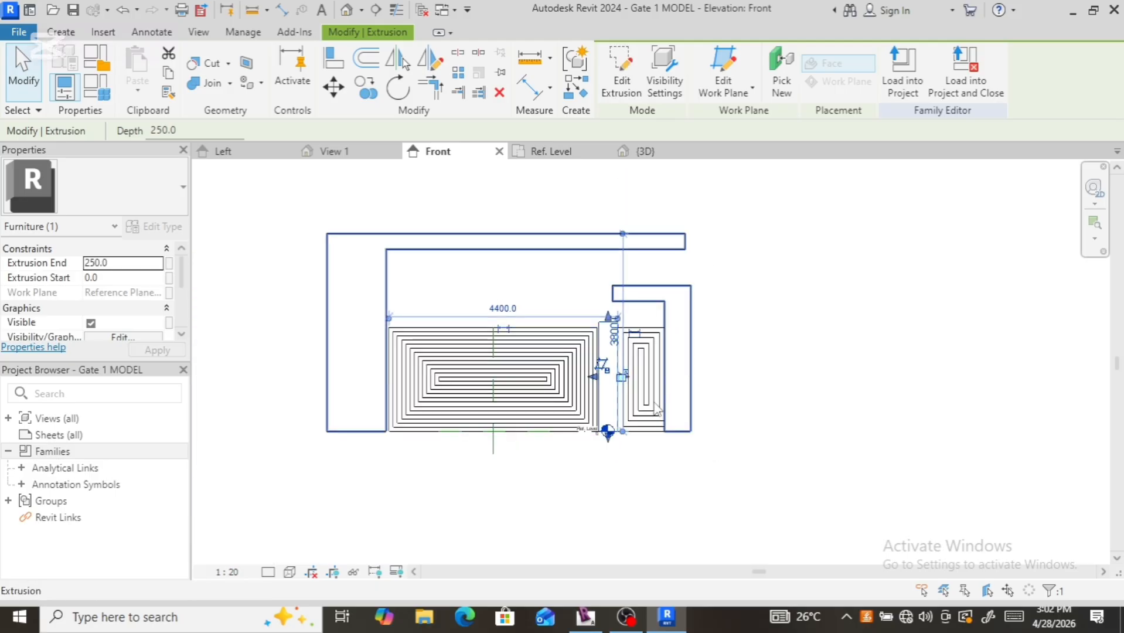
scroll(588, 377, up, 2)
click(510, 511)
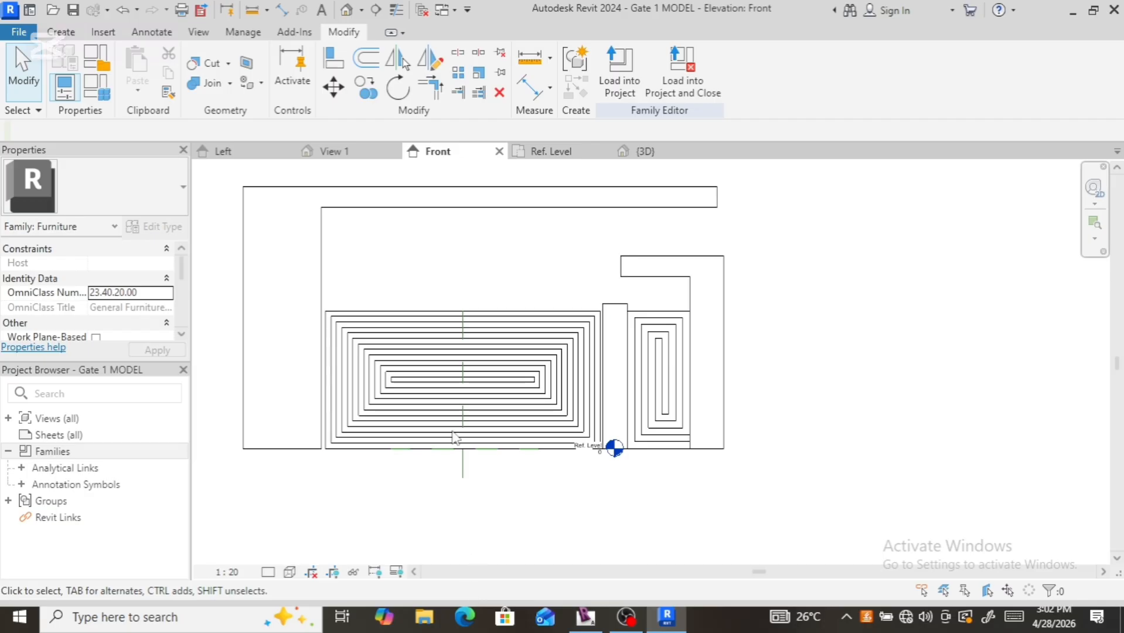
Step: Select the gate panels' extrusion to edit its sketch
scroll(394, 369, up, 3)
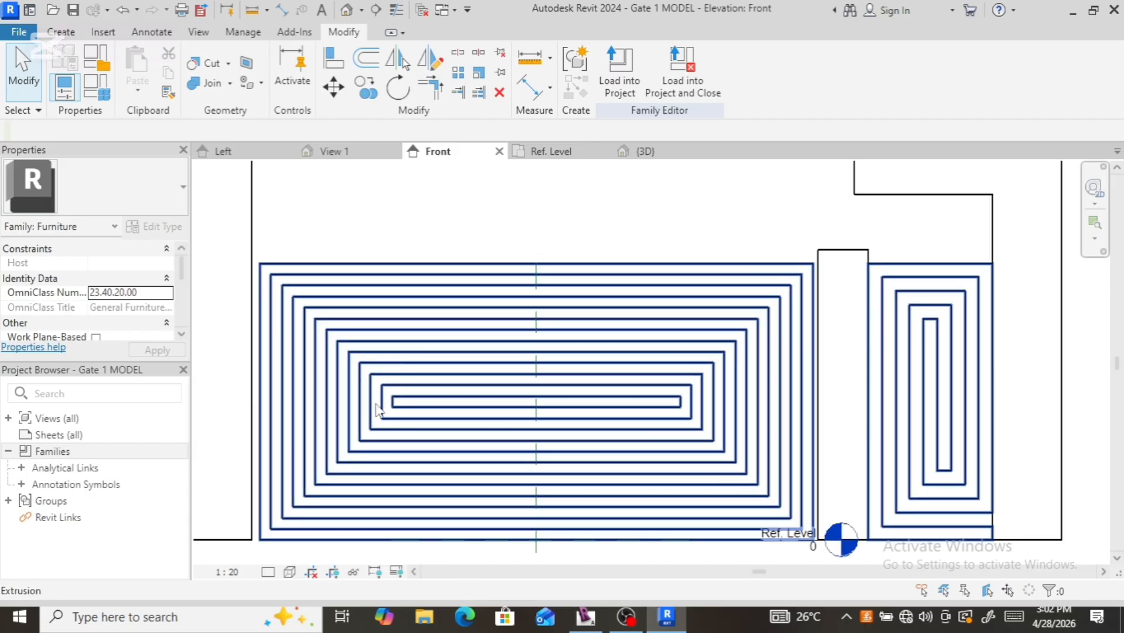
click(376, 410)
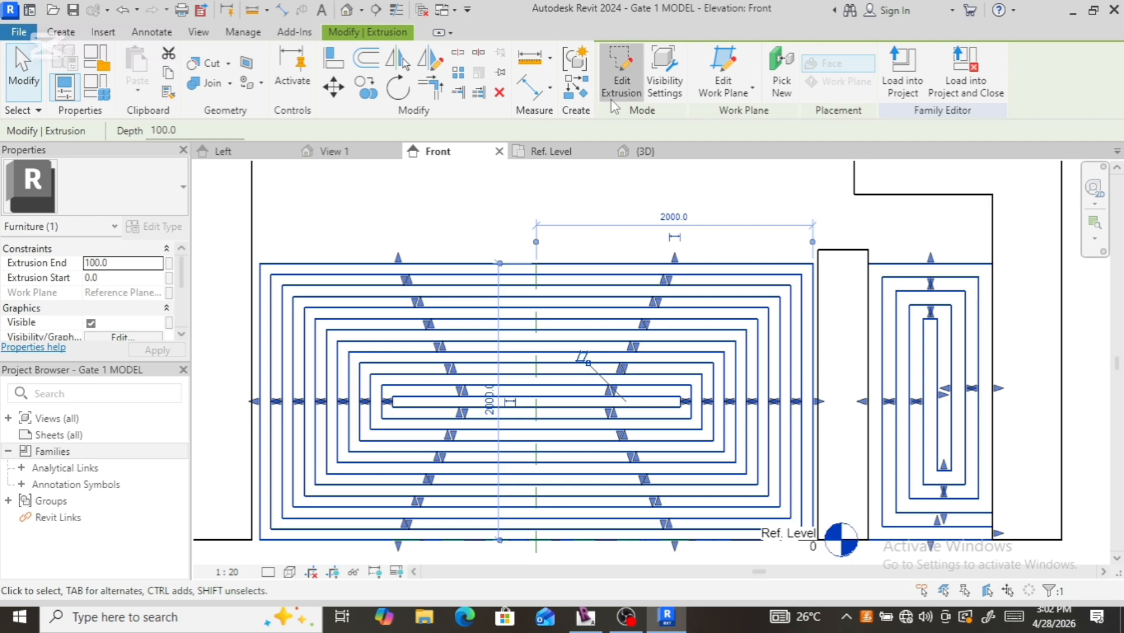
Step: Open the selected gate extrusion's sketch for editing with the Line tool
click(614, 105)
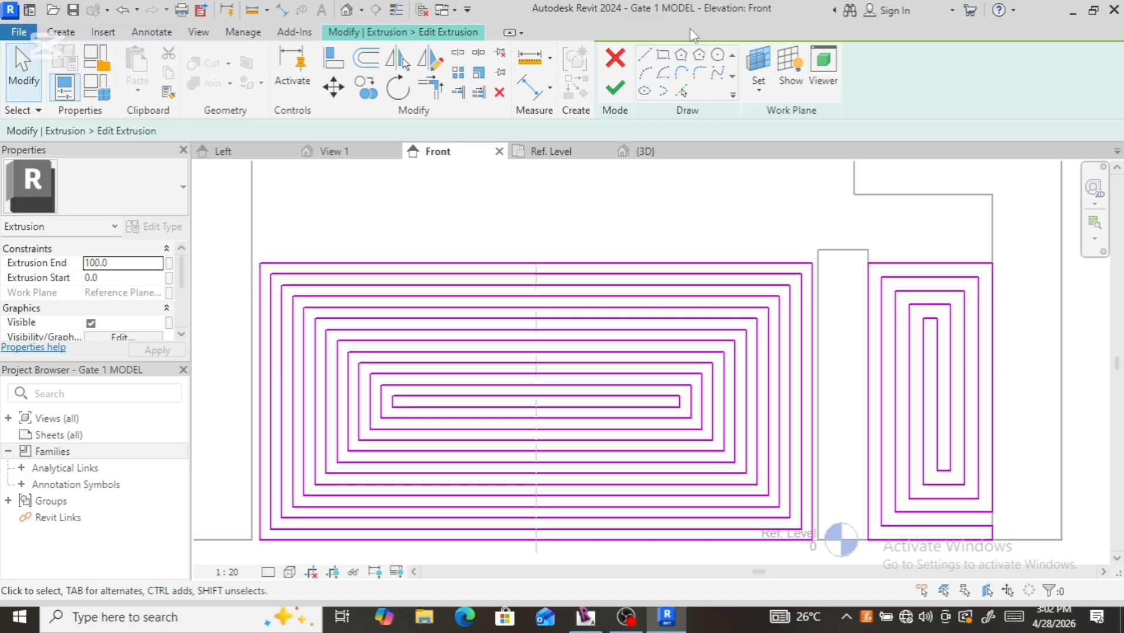
click(646, 57)
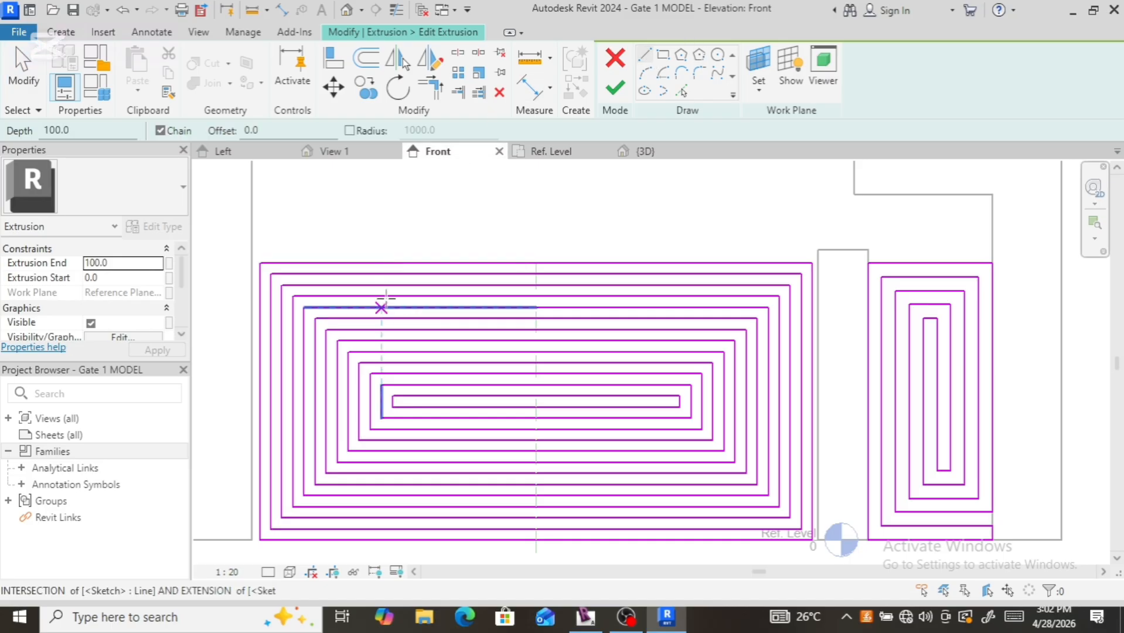
Step: Sketch a trial vertical line from the innermost rectangle's top edge to the outermost top edge and delete it
click(399, 265)
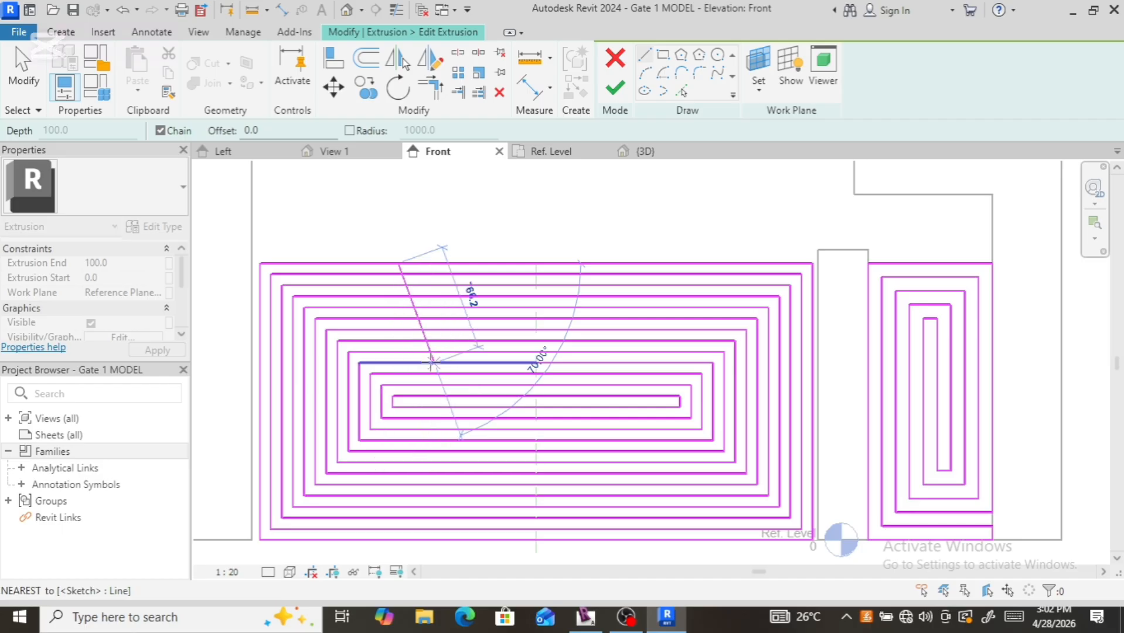
key(Escape)
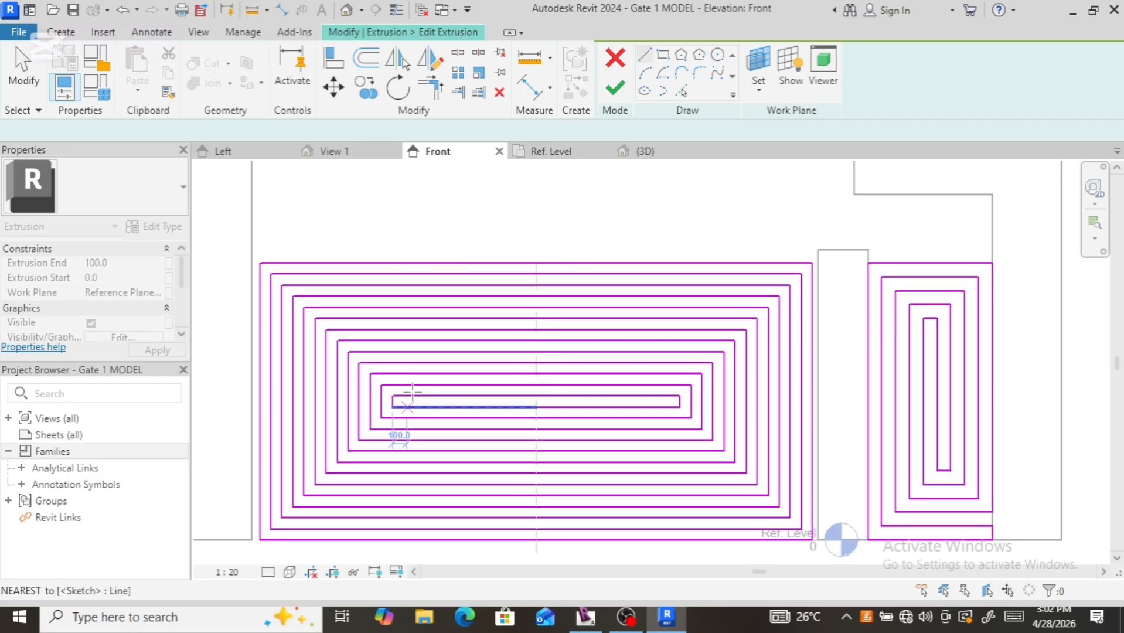
click(421, 397)
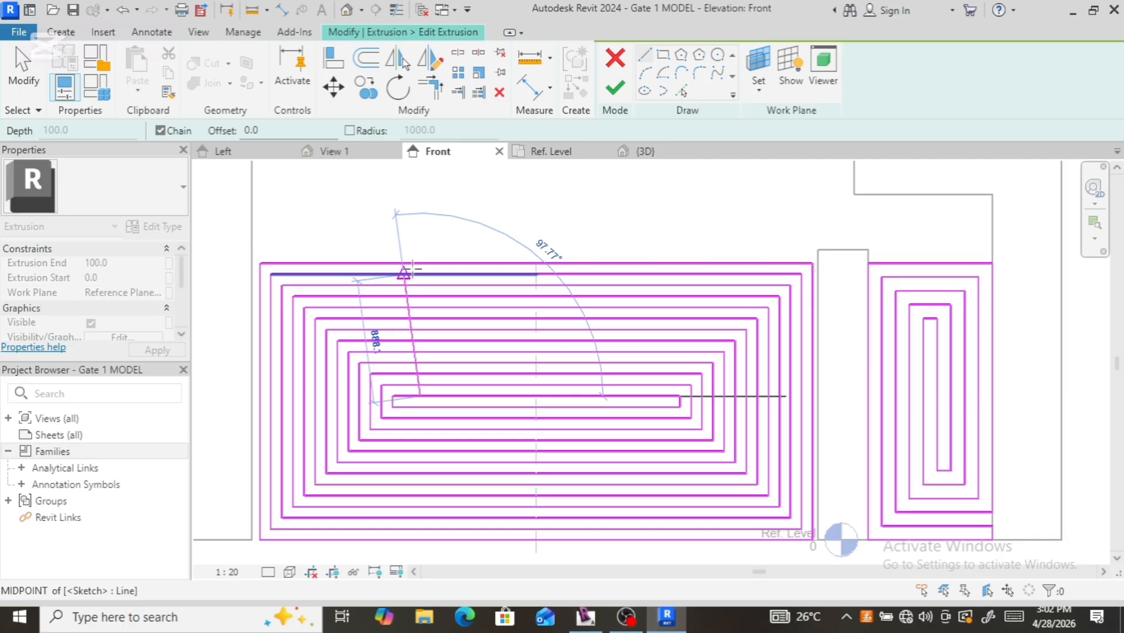
click(420, 264)
key(Escape)
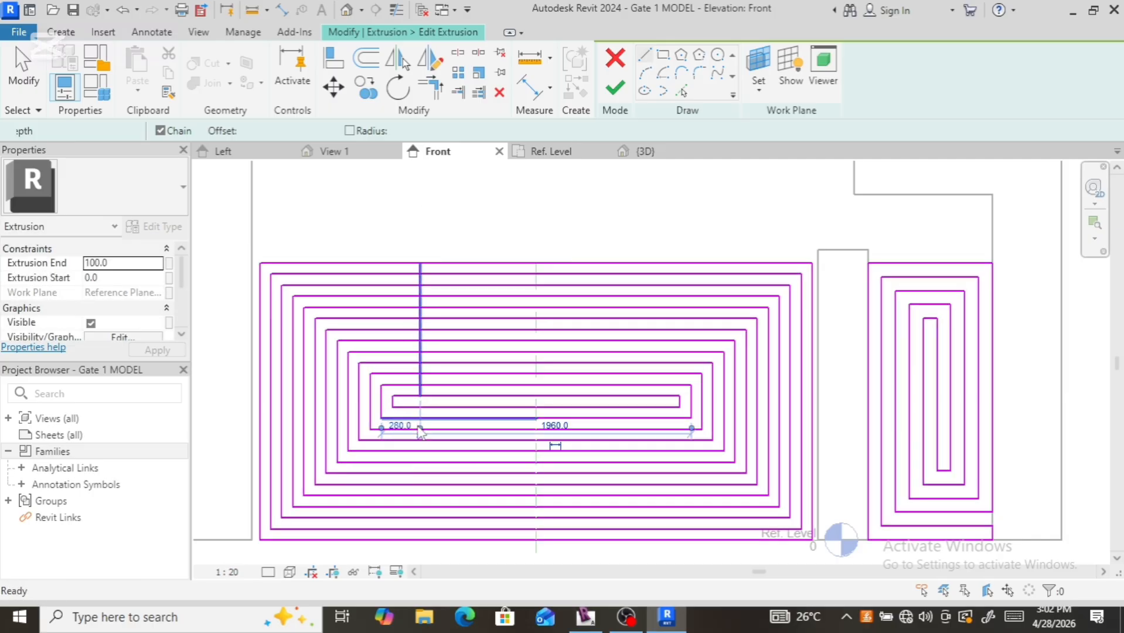
key(Delete)
Step: Sketch a vertical line about 800 mm long from the second-innermost rectangle's top edge up to the second-outermost rectangle's top edge
key(l)
key(i)
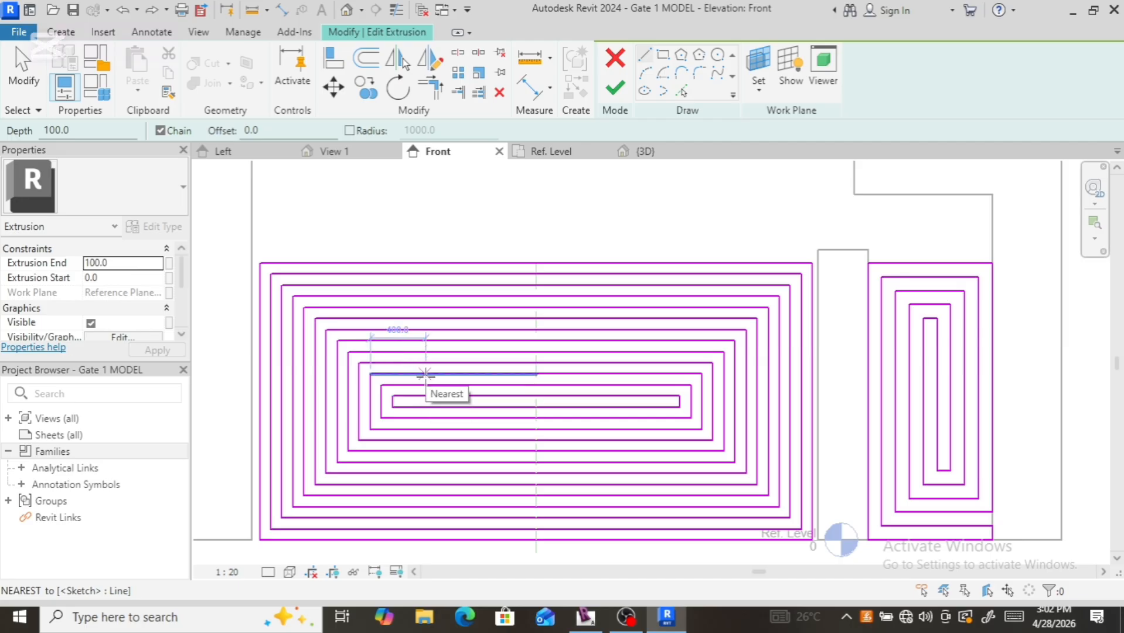
click(424, 385)
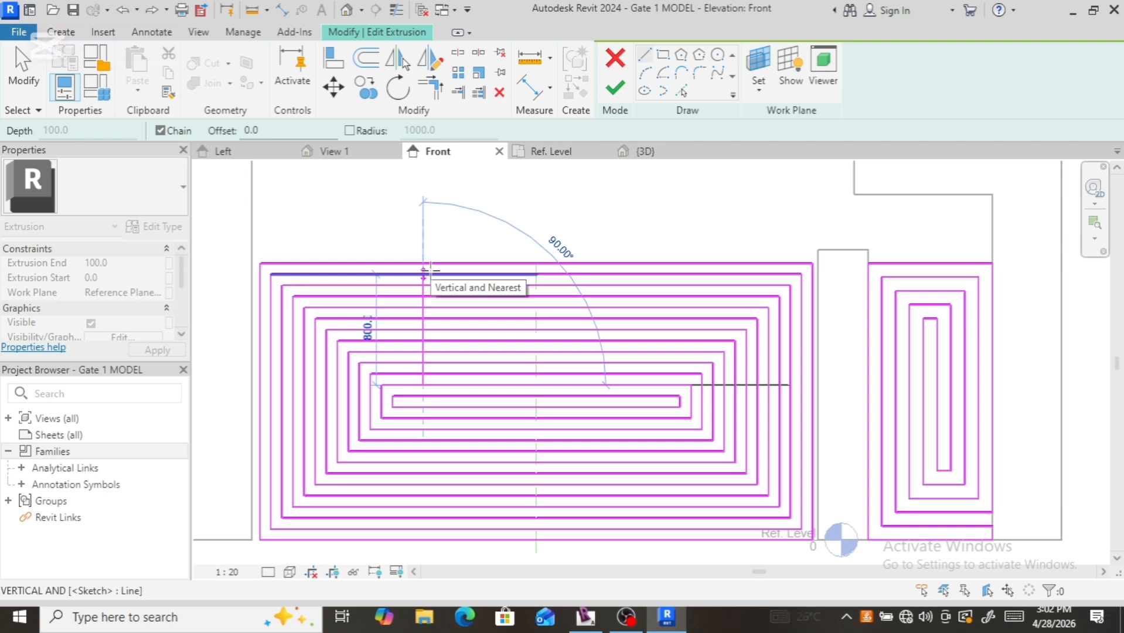
click(429, 272)
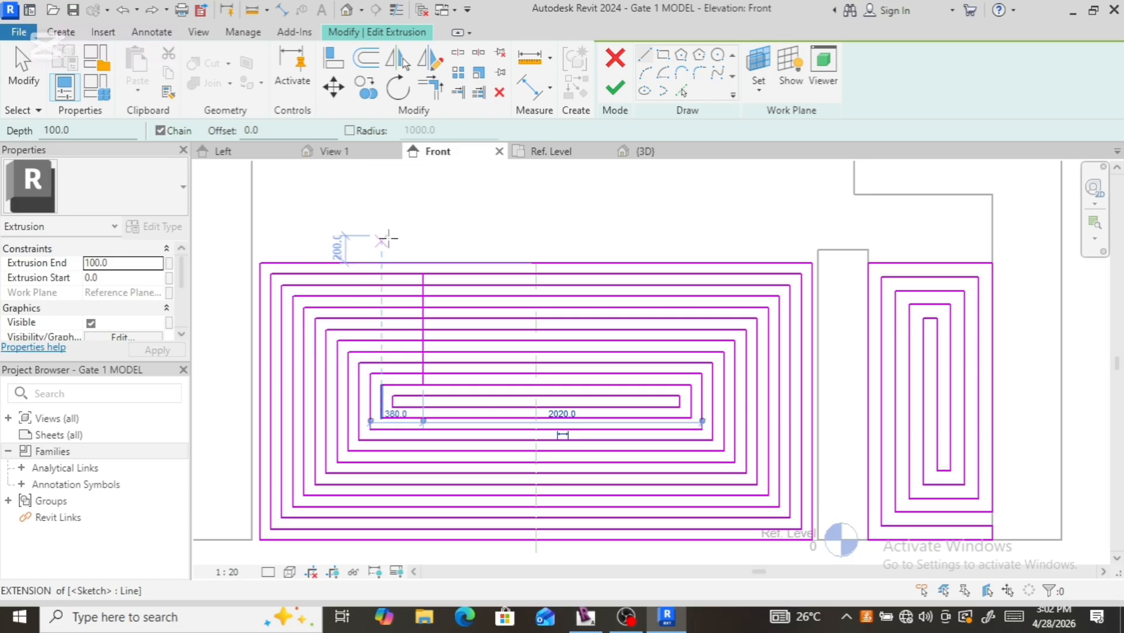
key(Escape)
key(Escape)
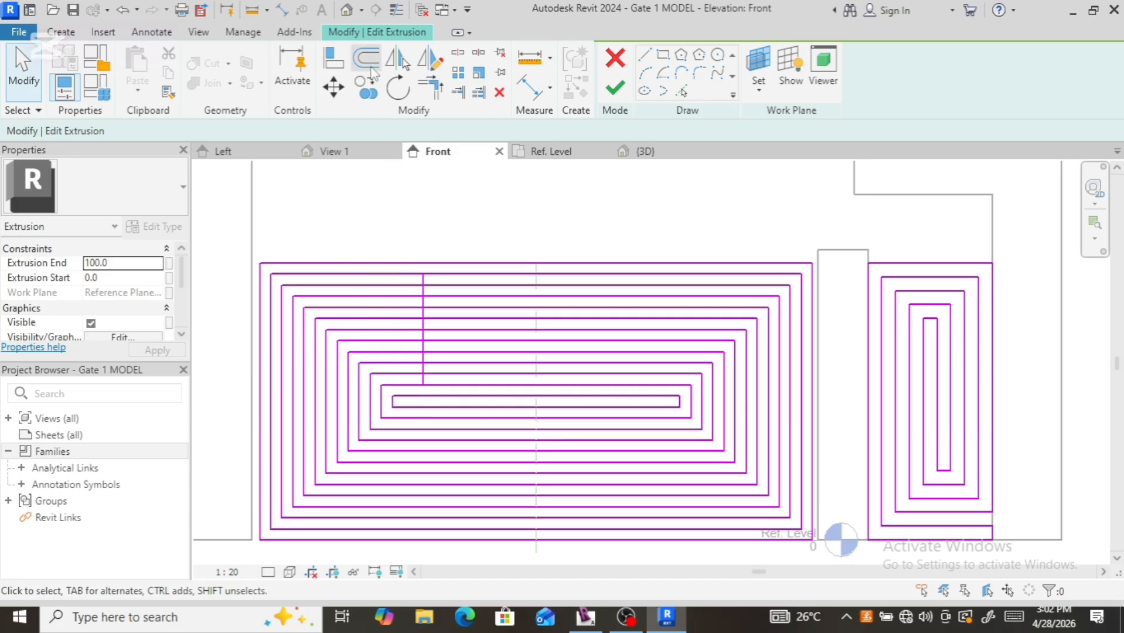
Step: Offset a copy of the vertical line 50 mm toward the gate panel's centre
click(369, 66)
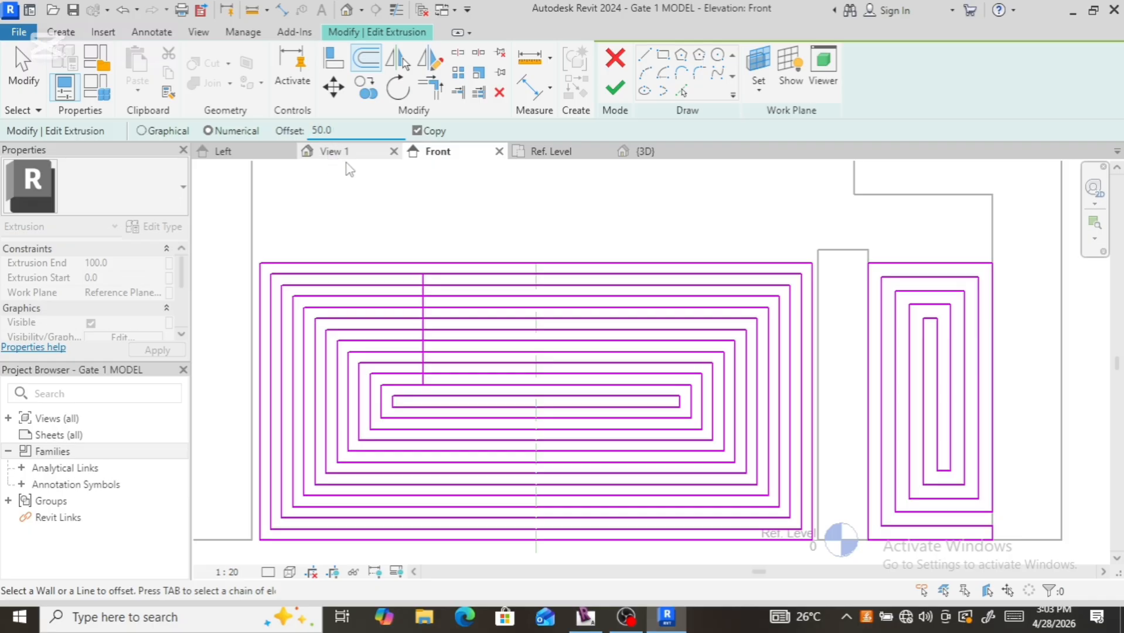
click(431, 326)
key(Escape)
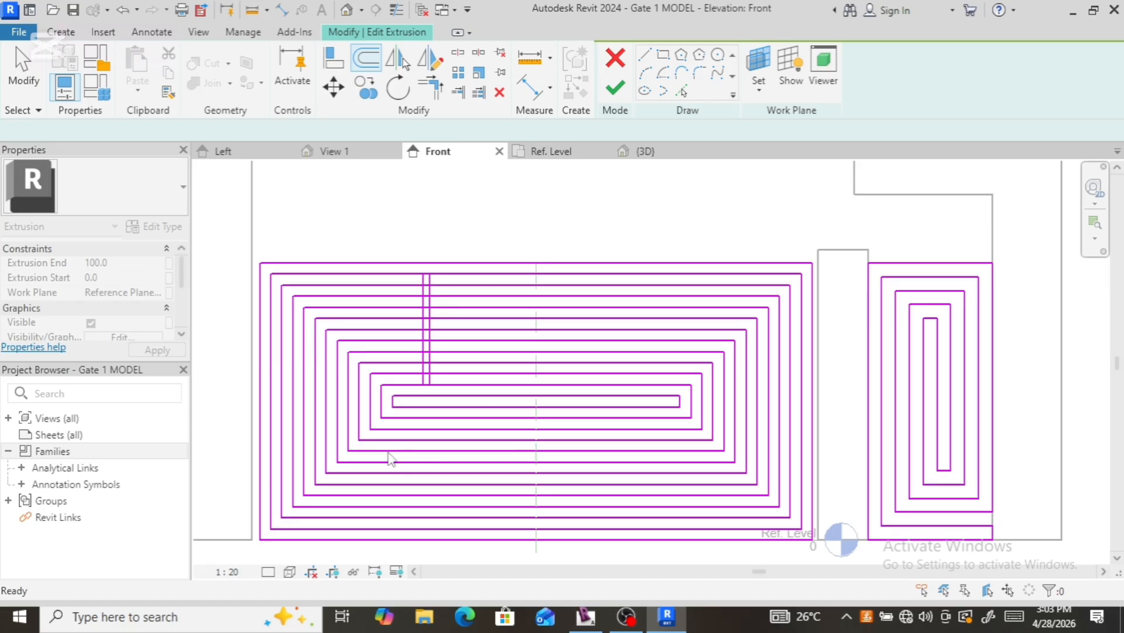
Step: Split the second and third top edges between the two vertical lines, and split both vertical lines just below the third edge
scroll(452, 351, up, 4)
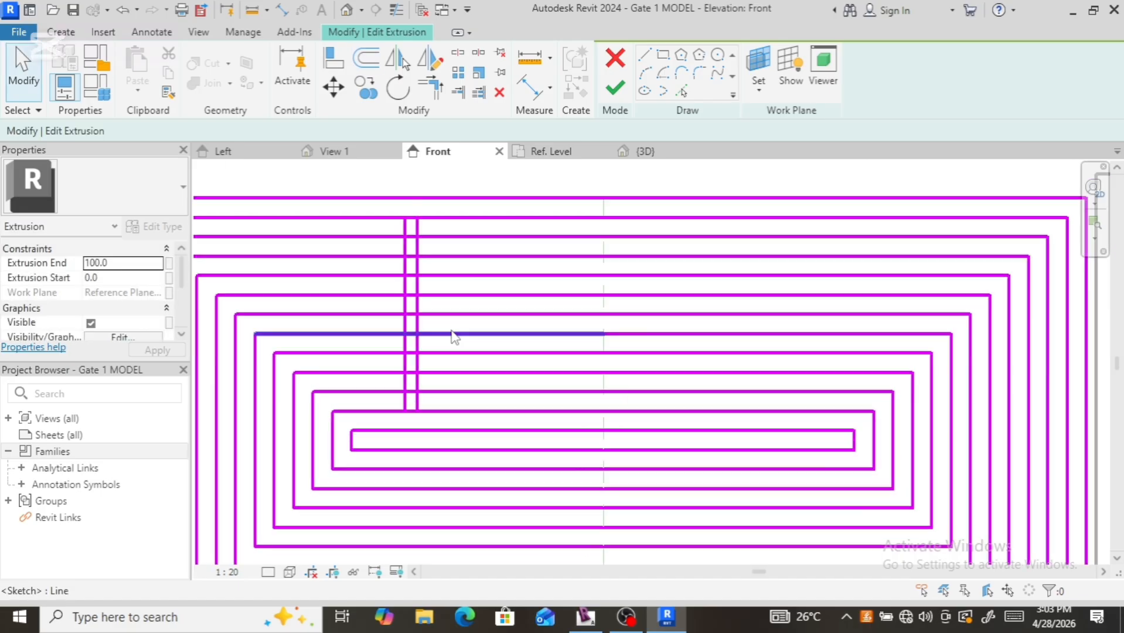
scroll(452, 335, down, 5)
scroll(428, 275, up, 8)
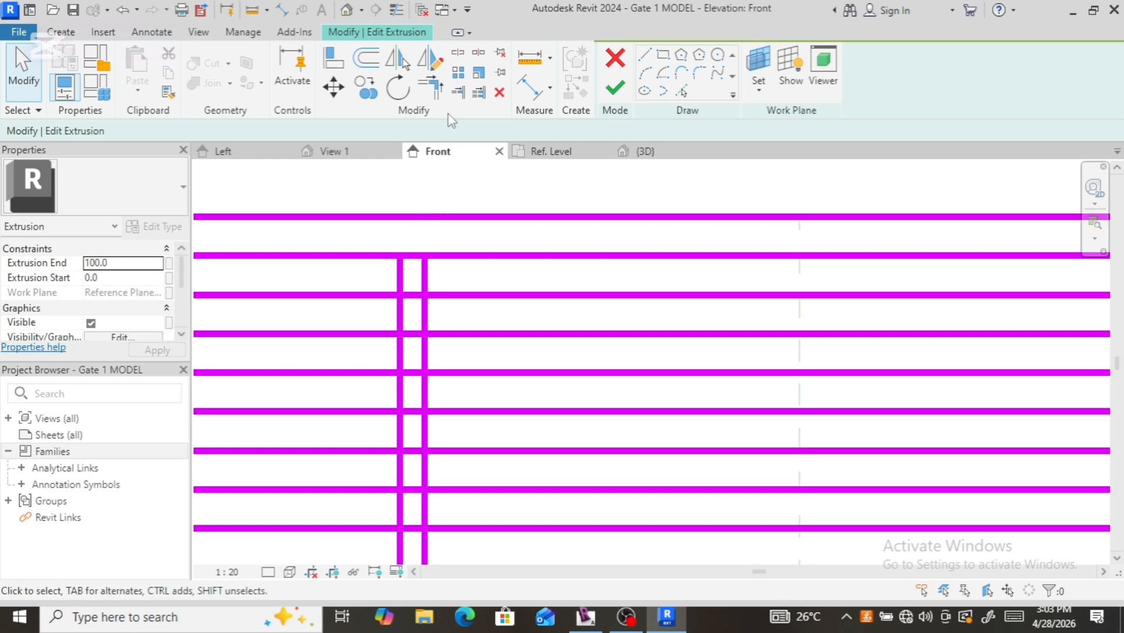
click(457, 54)
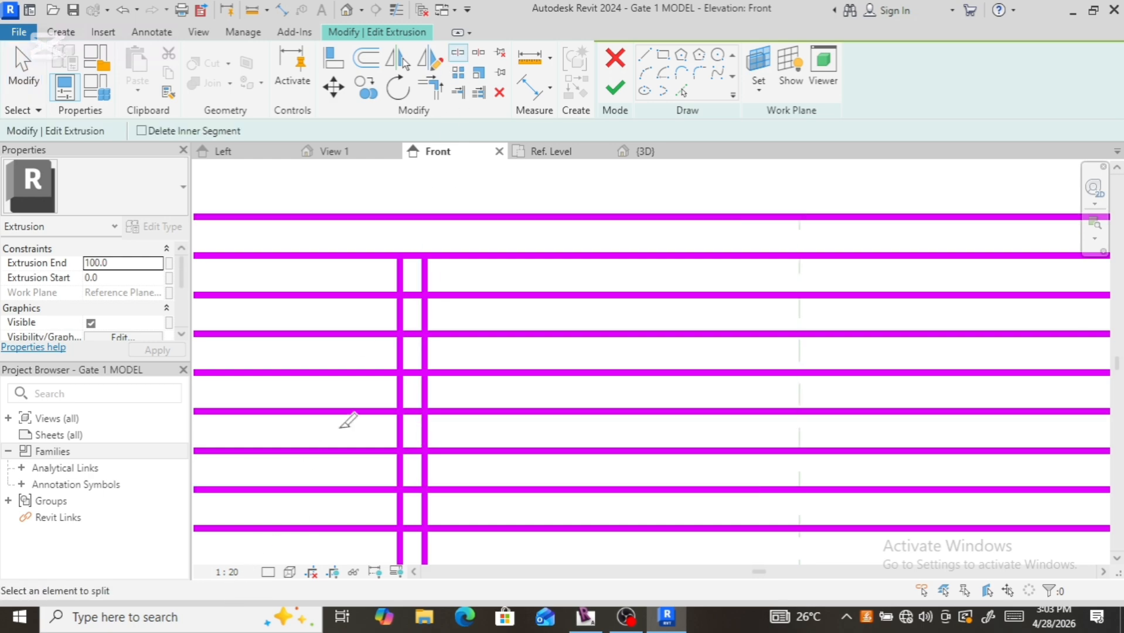
click(411, 255)
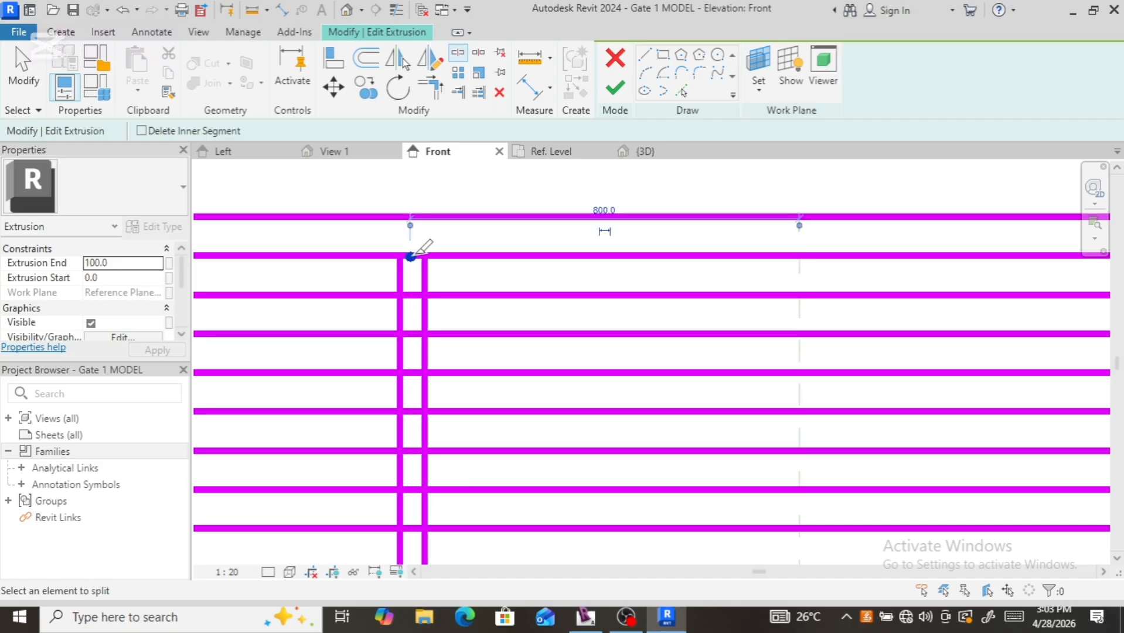
click(411, 295)
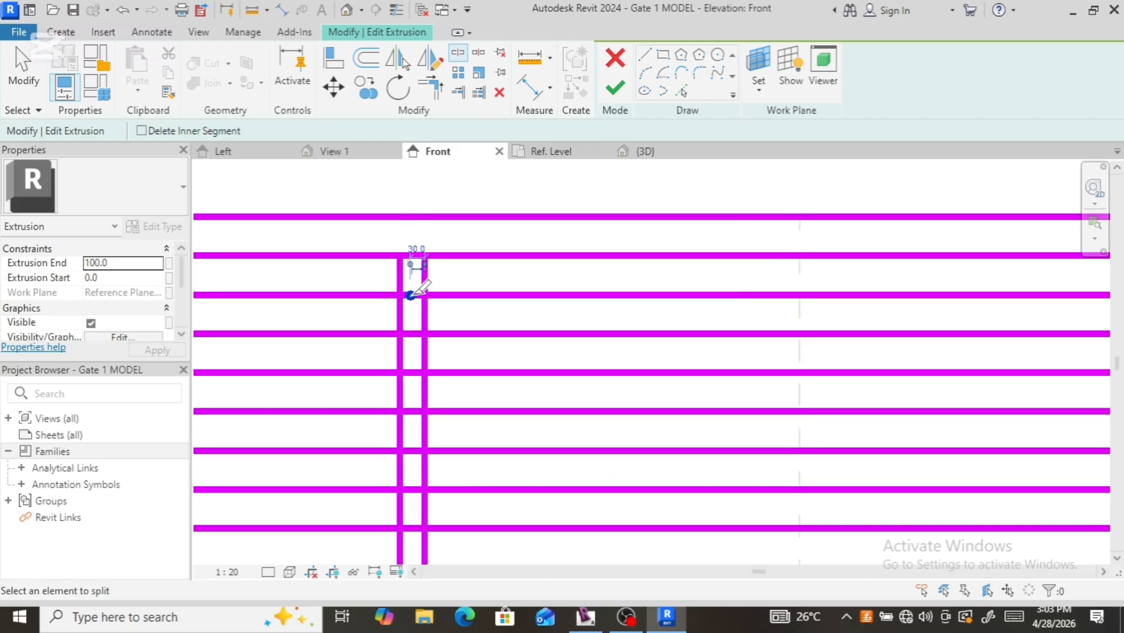
click(401, 315)
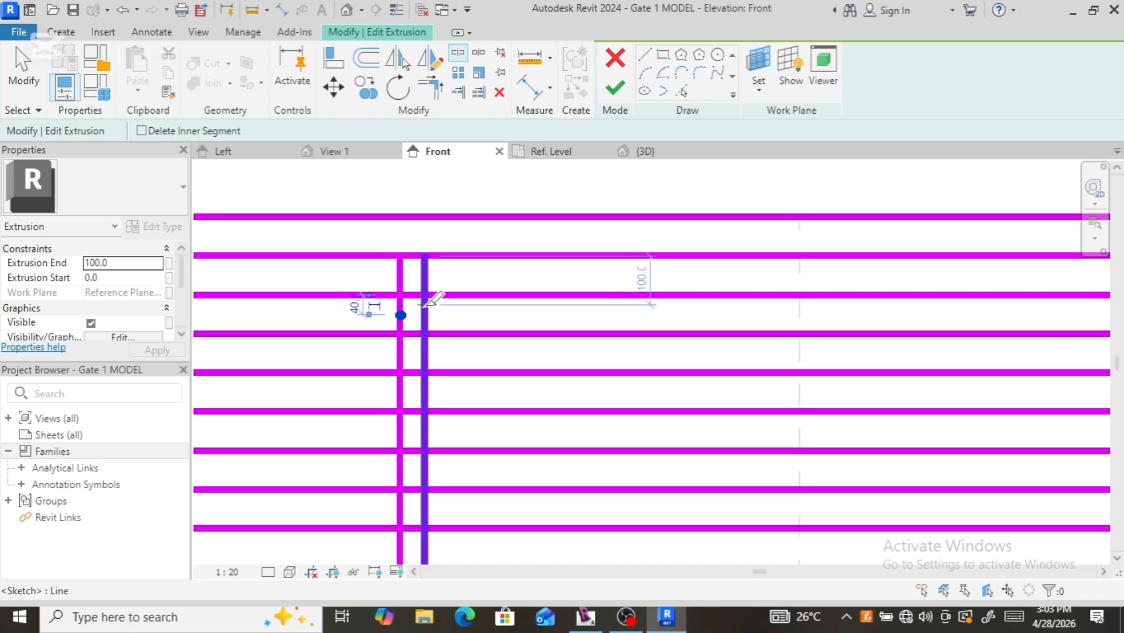
click(425, 313)
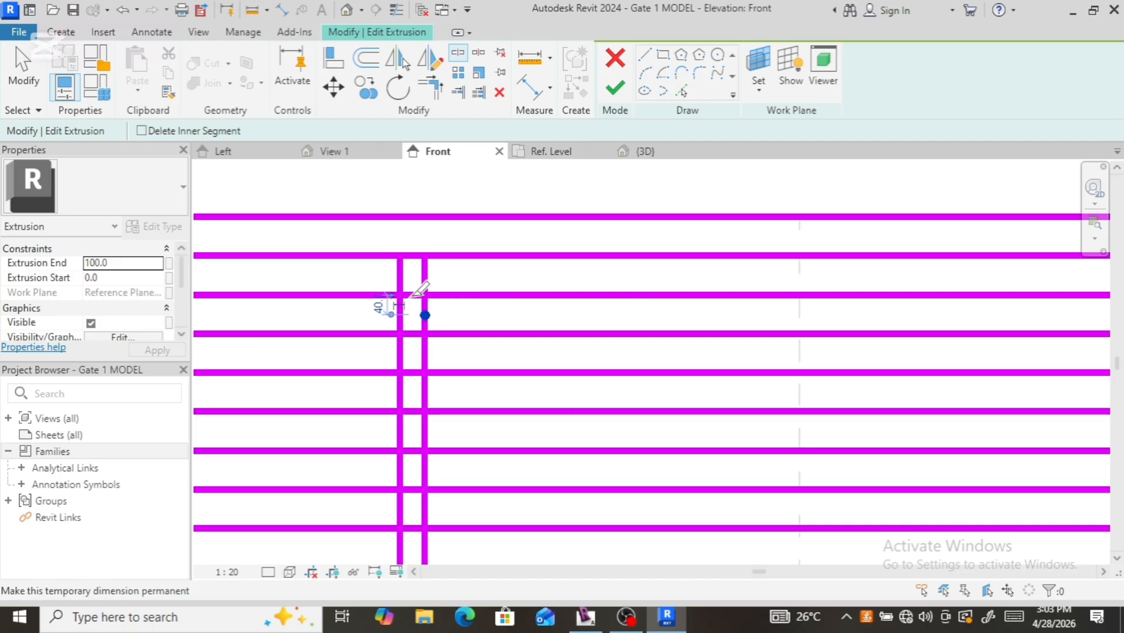
key(Escape)
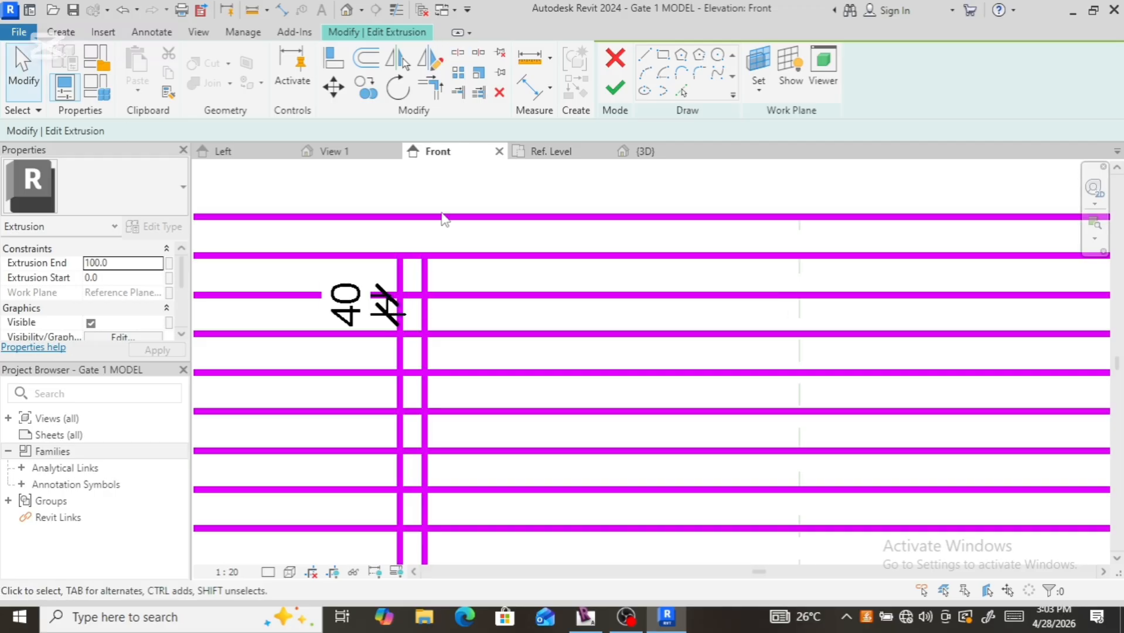
Step: Trim the split second top edge and both vertical lines into corners, opening a gap between the verticals
click(431, 88)
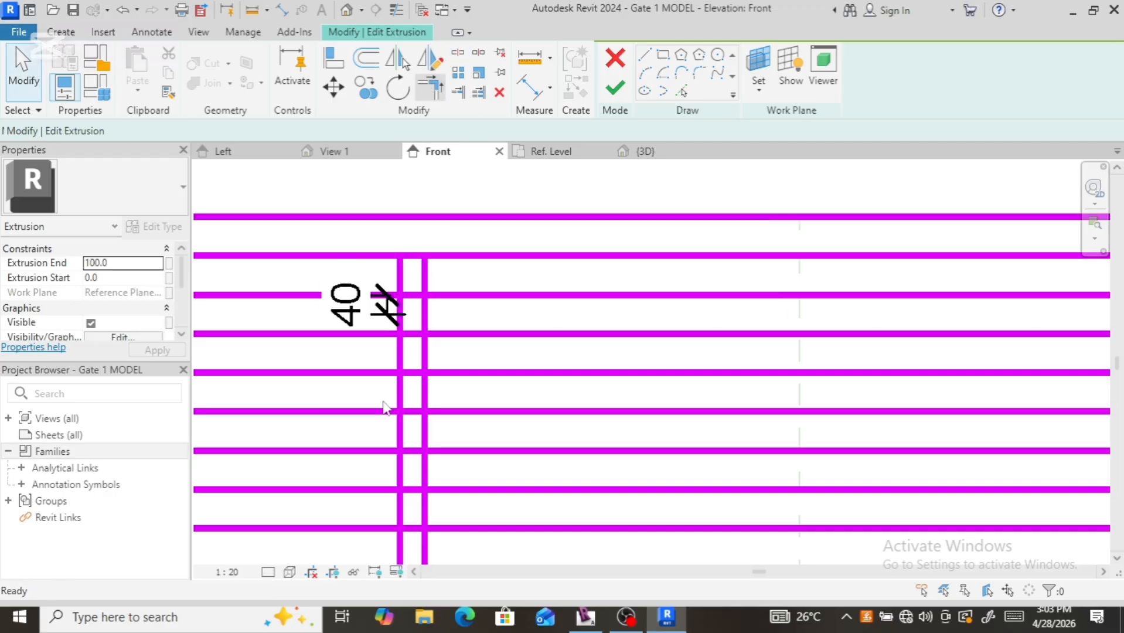
click(424, 258)
click(444, 260)
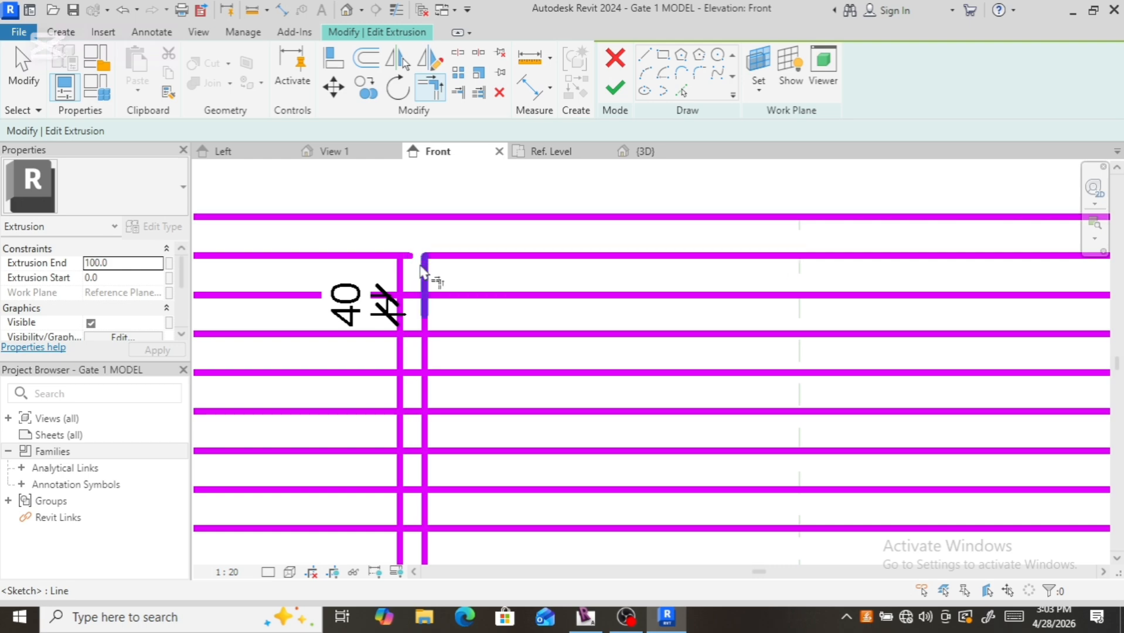
click(401, 276)
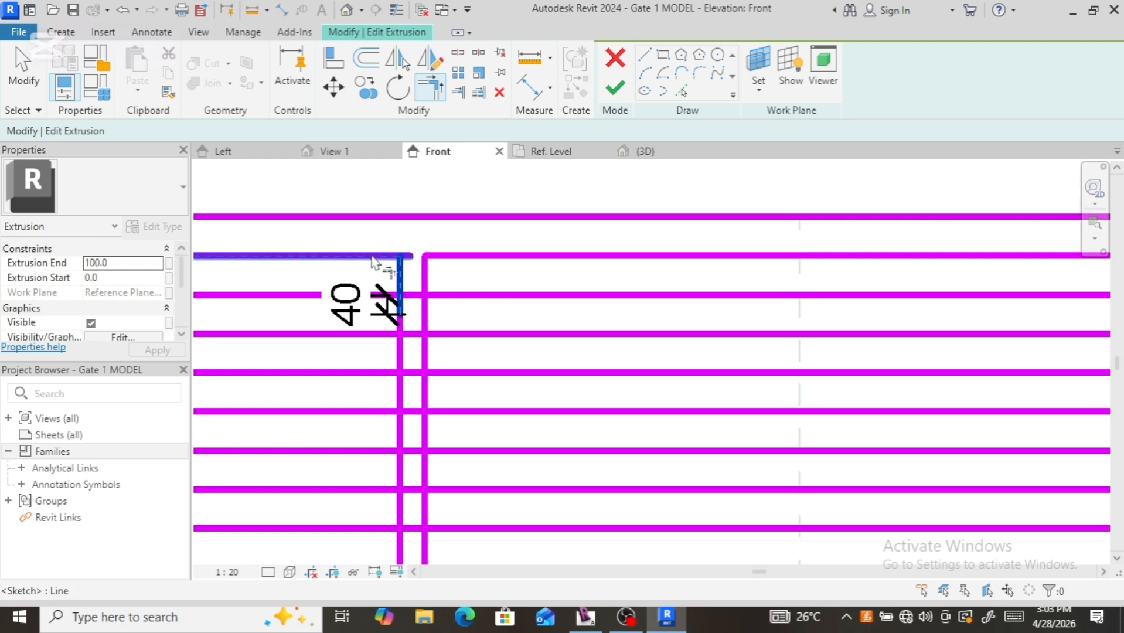
click(376, 256)
Step: Trim the split third top edge to both short vertical segments to close the first strip on each side of the gap
scroll(359, 469, up, 2)
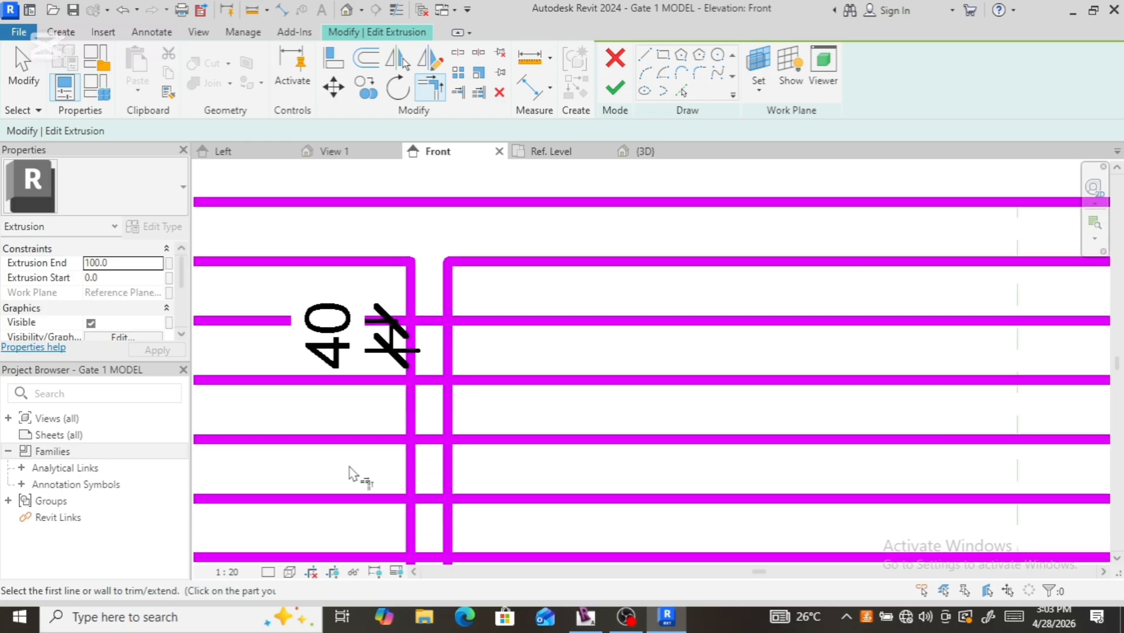
scroll(378, 448, down, 3)
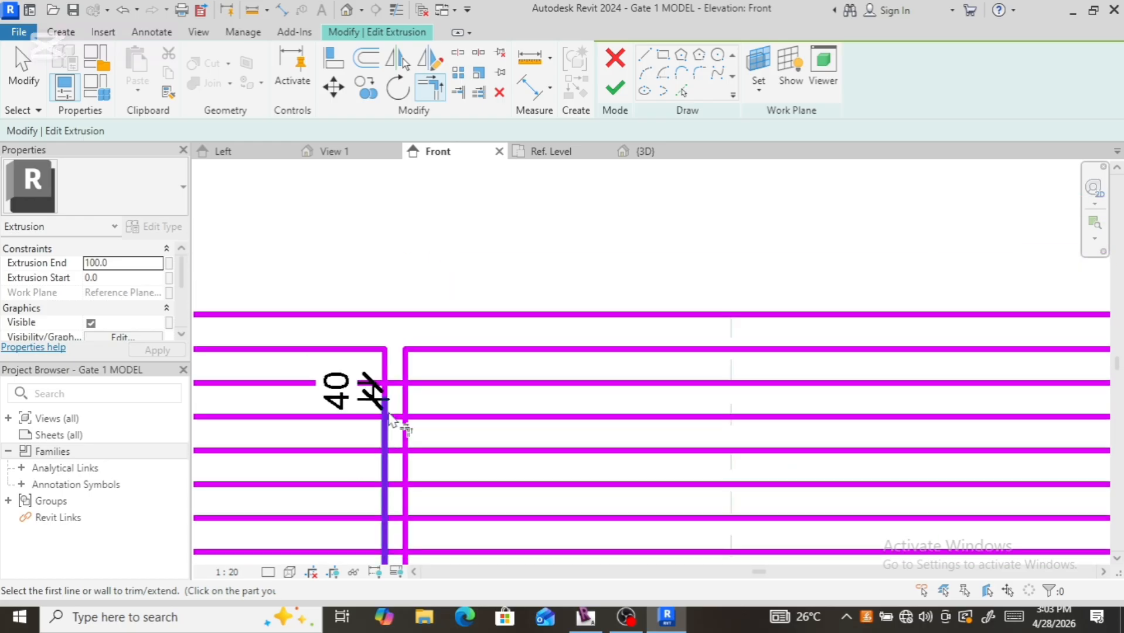
click(424, 383)
click(410, 367)
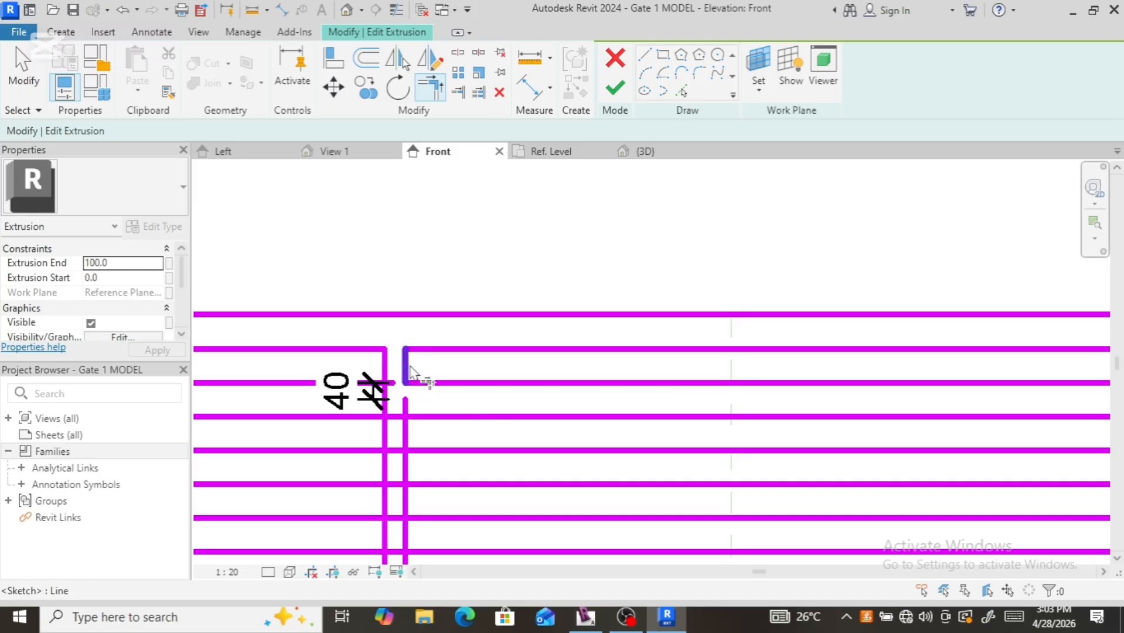
click(418, 417)
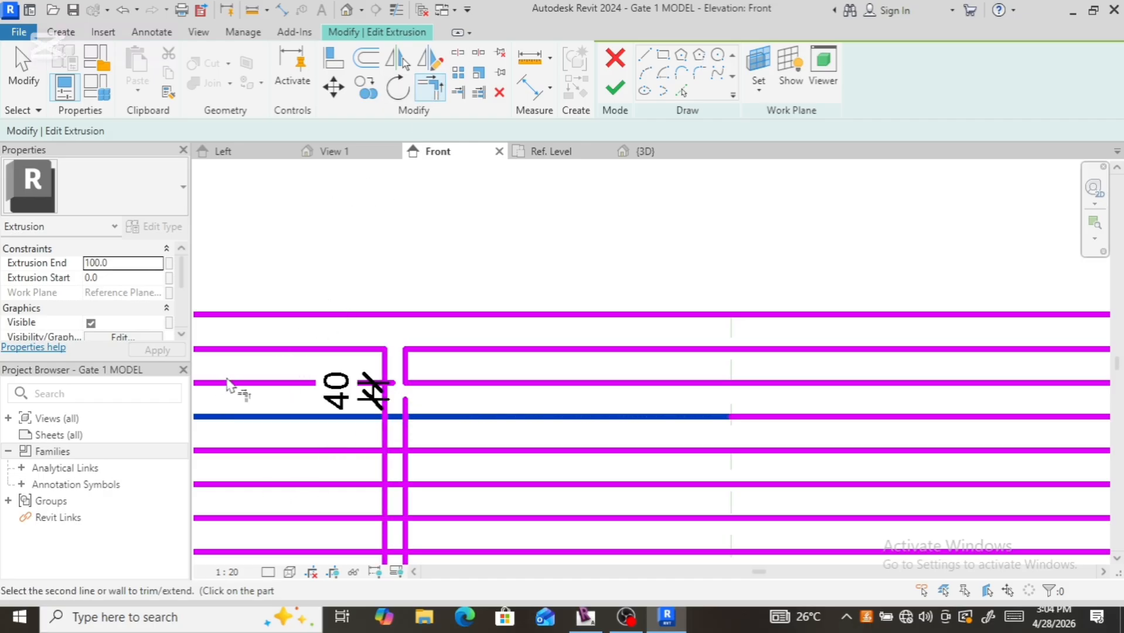
key(Escape)
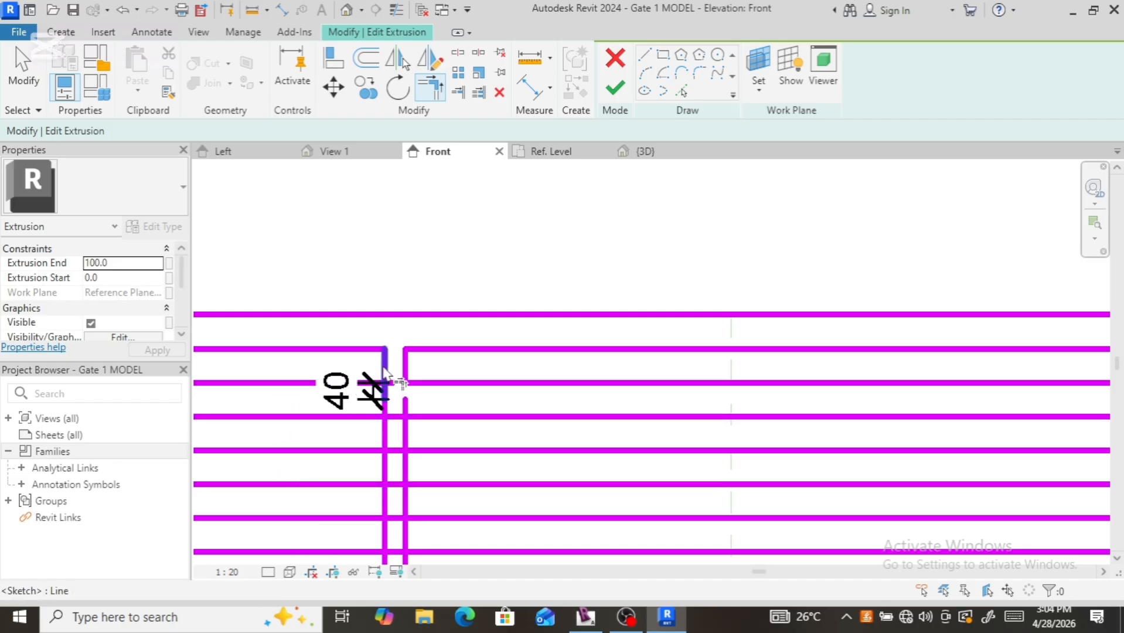
click(384, 367)
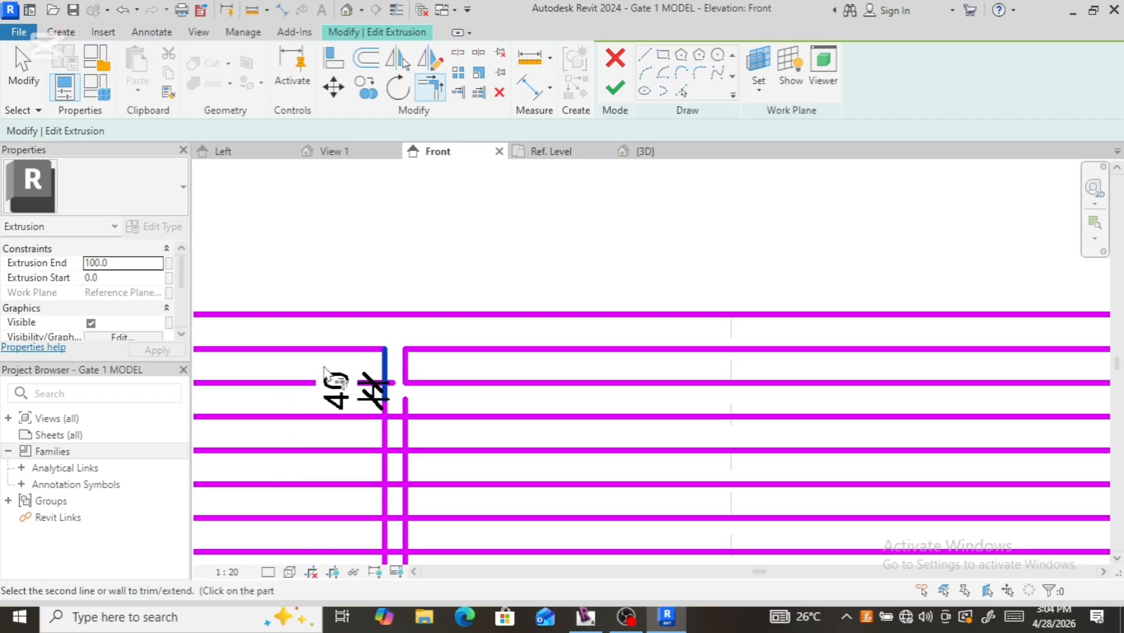
click(295, 384)
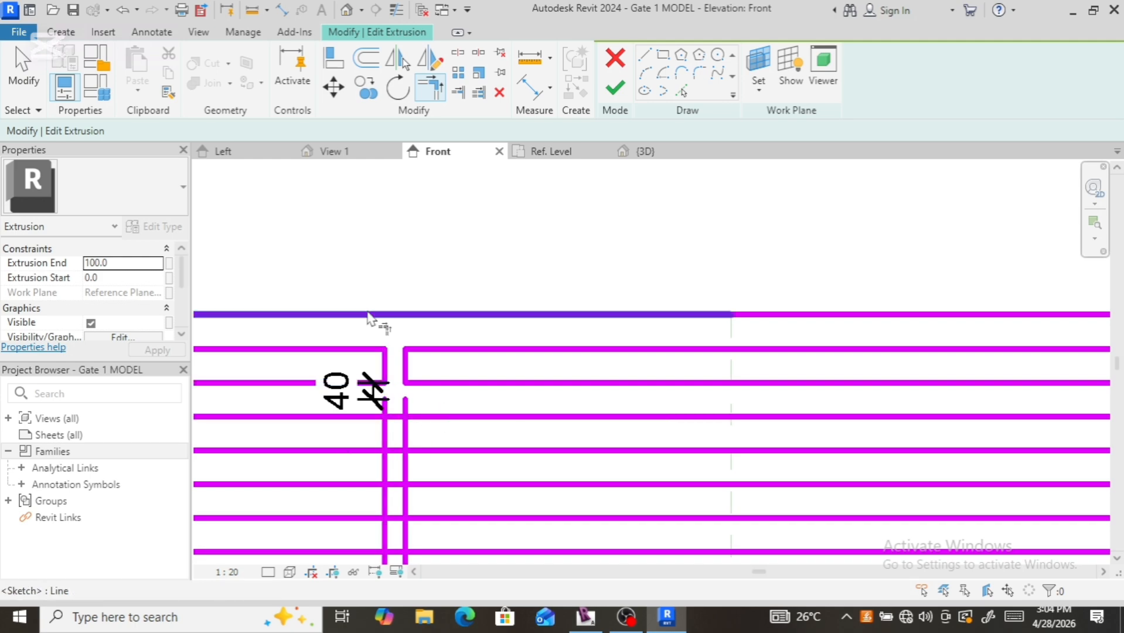
Step: Split the fourth, fifth and sixth top edges between the two vertical lines
click(457, 59)
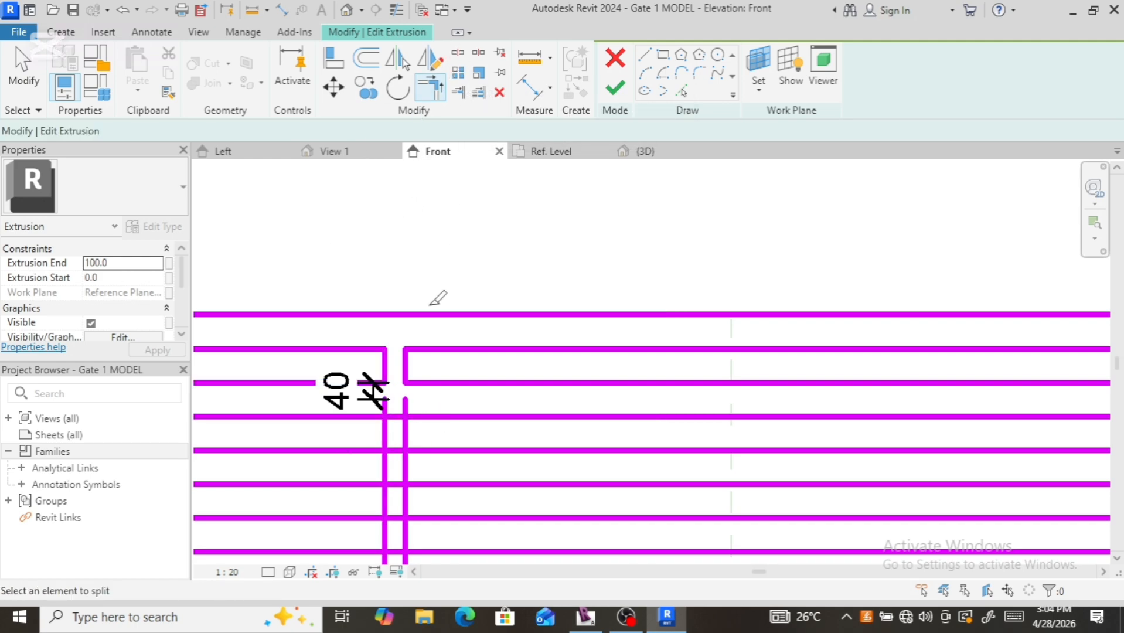
click(405, 400)
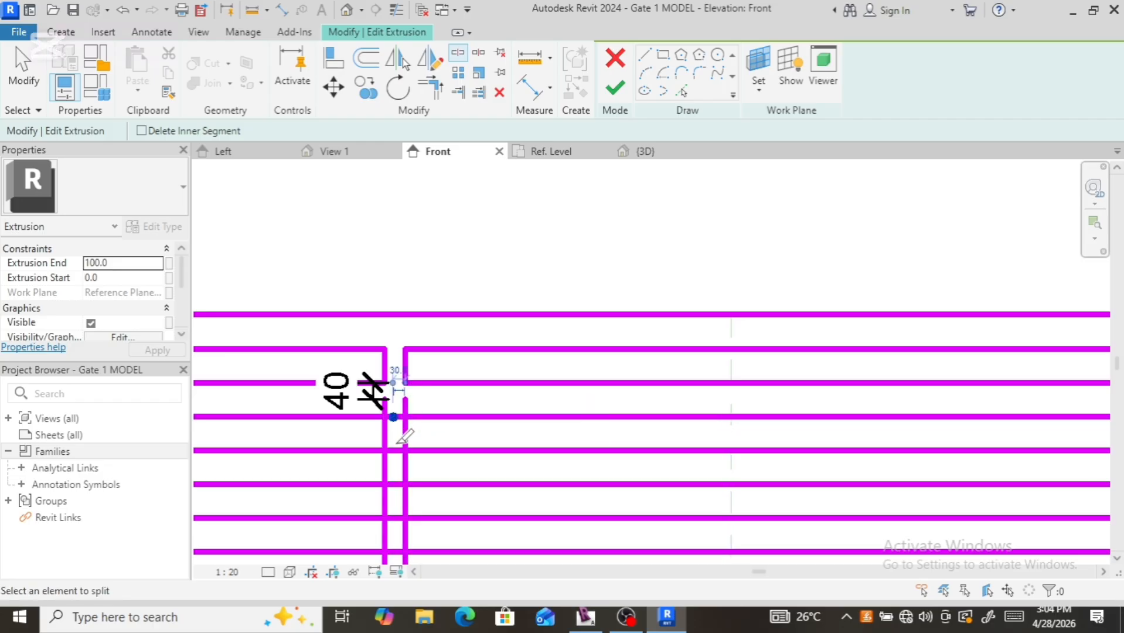
click(401, 449)
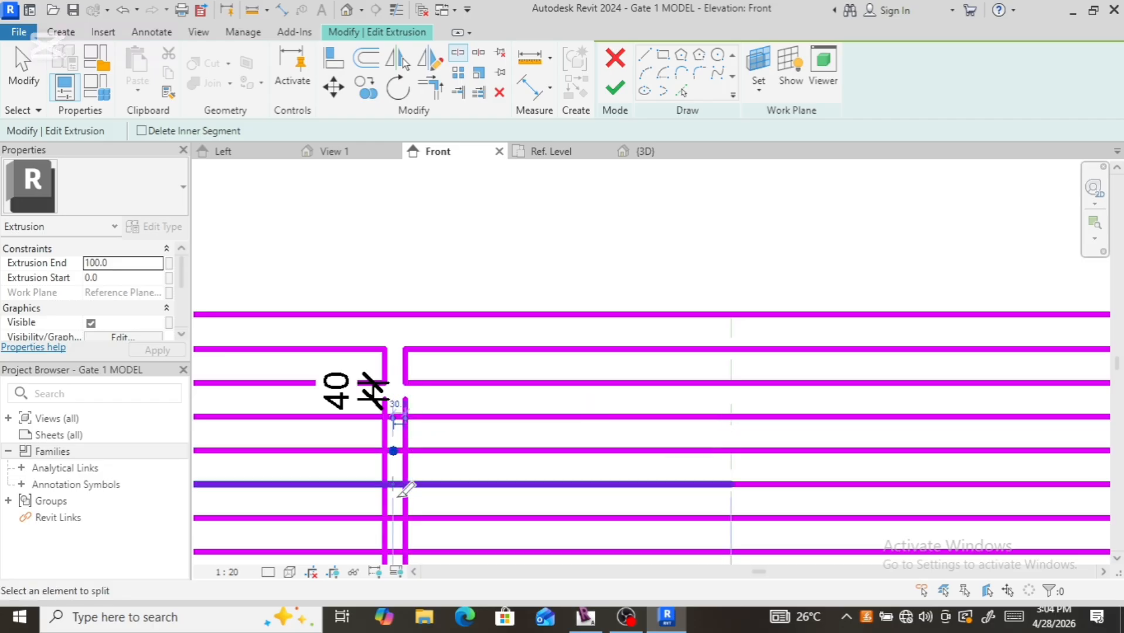
click(402, 485)
key(Escape)
Step: Split the seventh, eighth, ninth and tenth top edges between the two vertical lines
key(t)
key(r)
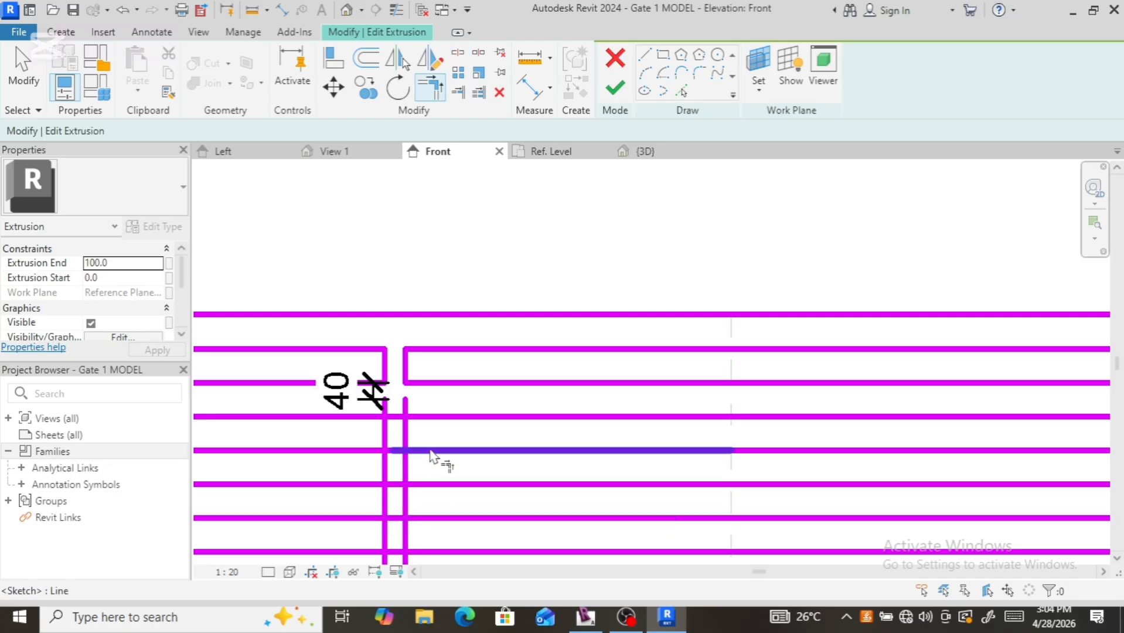
scroll(419, 492, down, 2)
scroll(415, 557, up, 2)
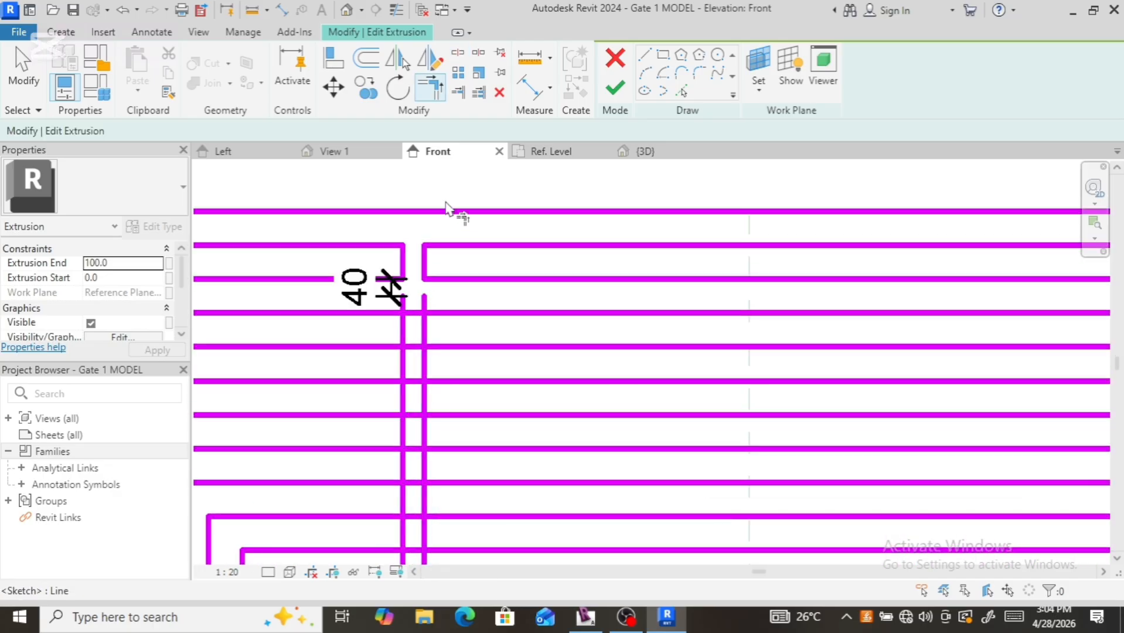
click(459, 55)
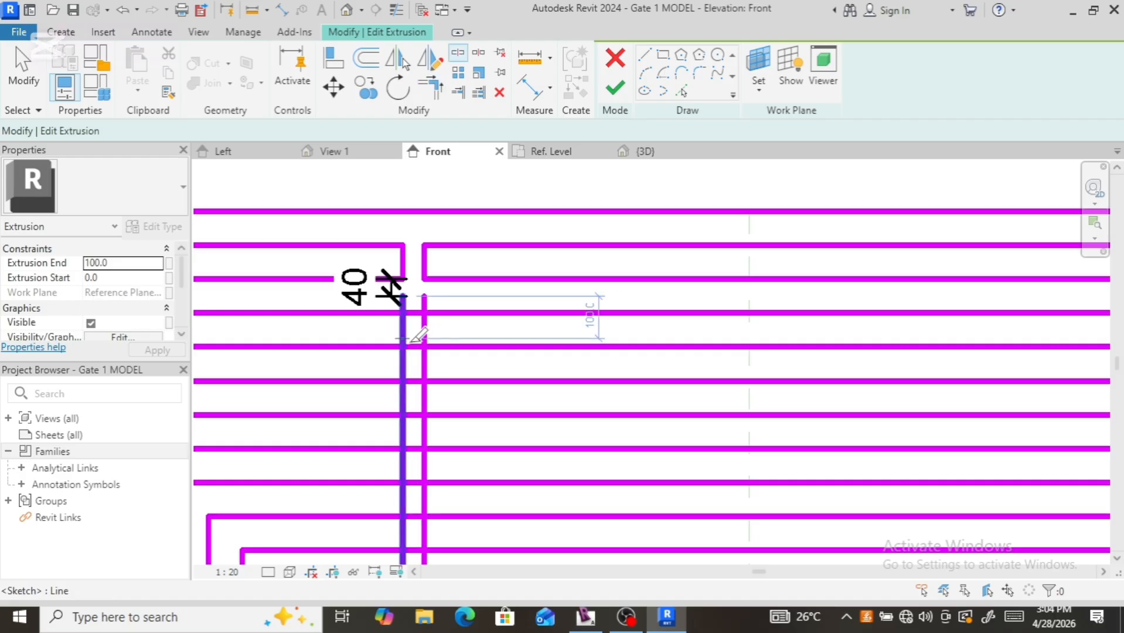
click(419, 414)
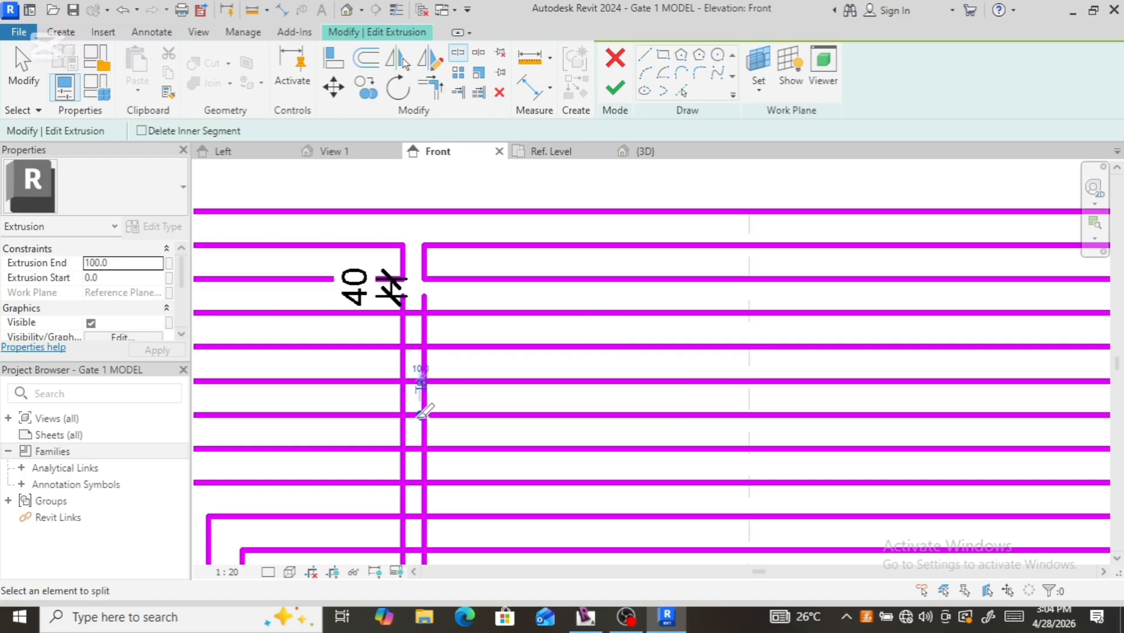
click(412, 449)
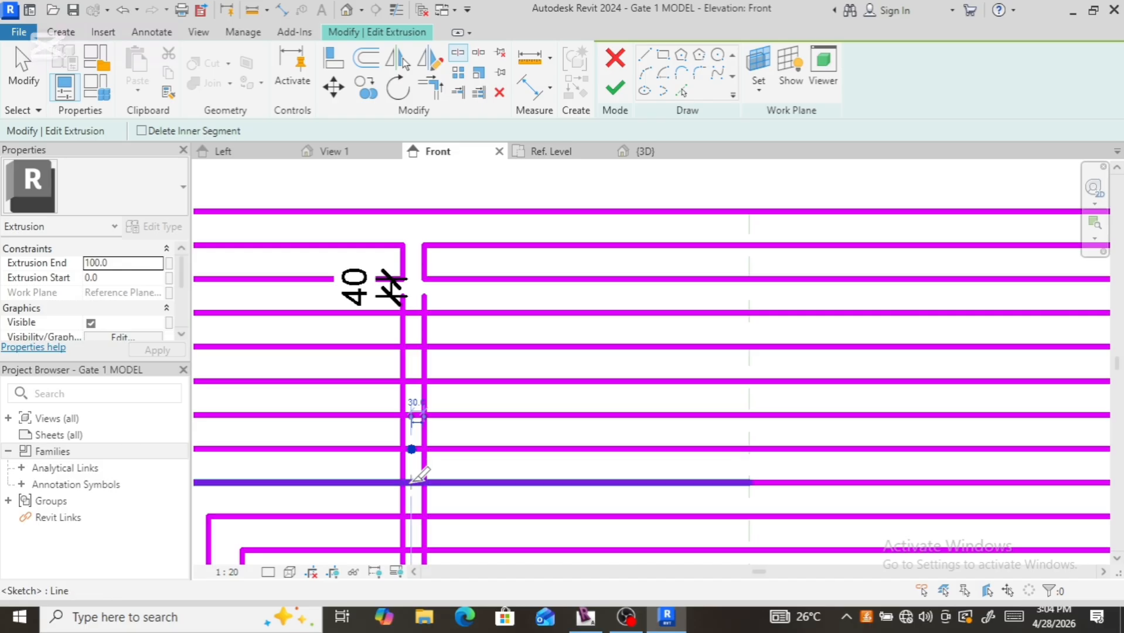
click(412, 482)
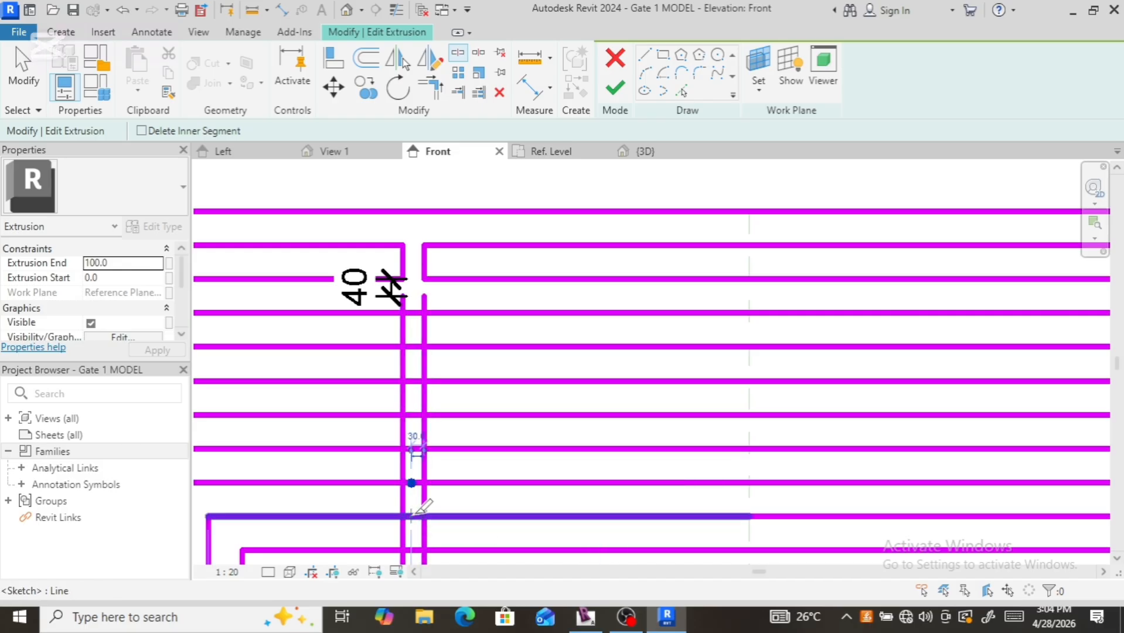
Step: Split the eleventh and twelfth top edges between the two vertical lines
scroll(418, 548, down, 3)
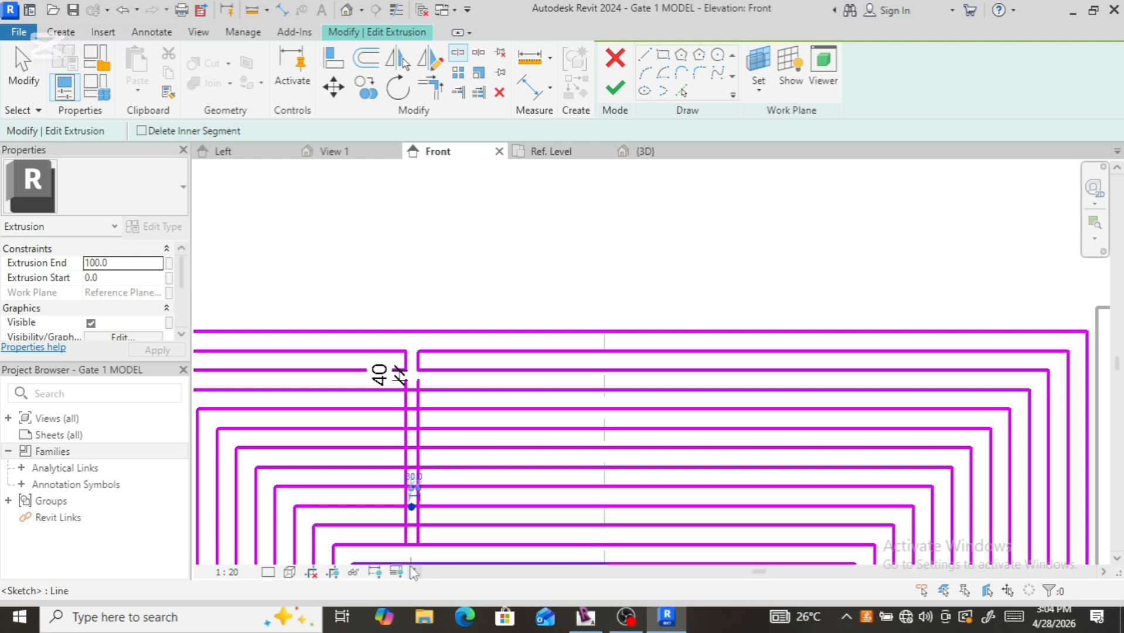
scroll(447, 491, up, 2)
scroll(398, 411, down, 2)
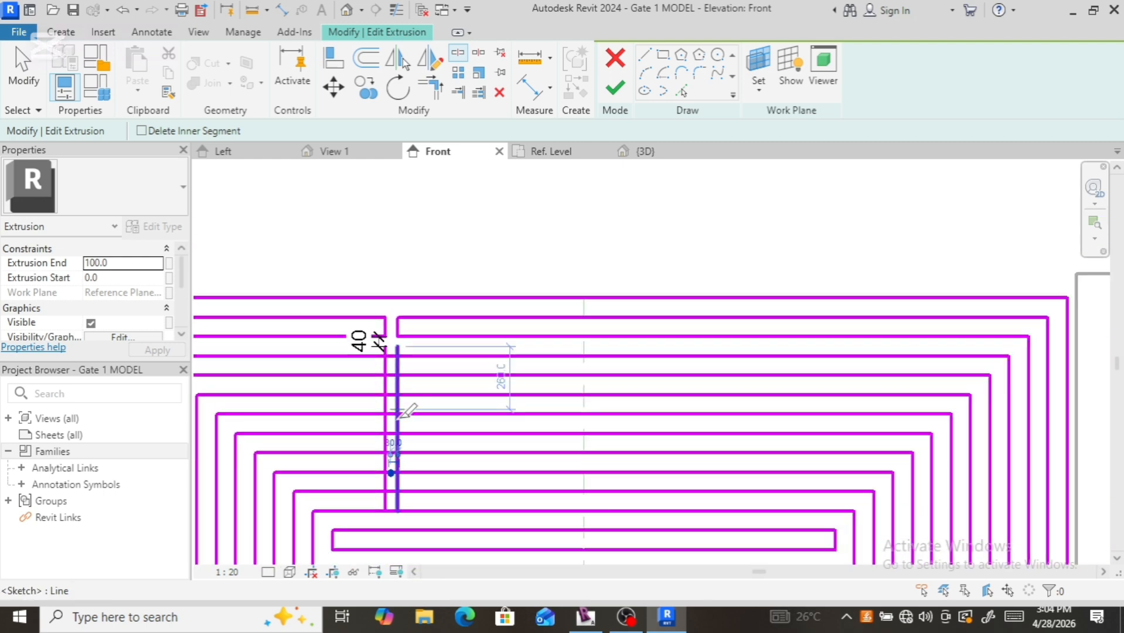
scroll(398, 516, up, 3)
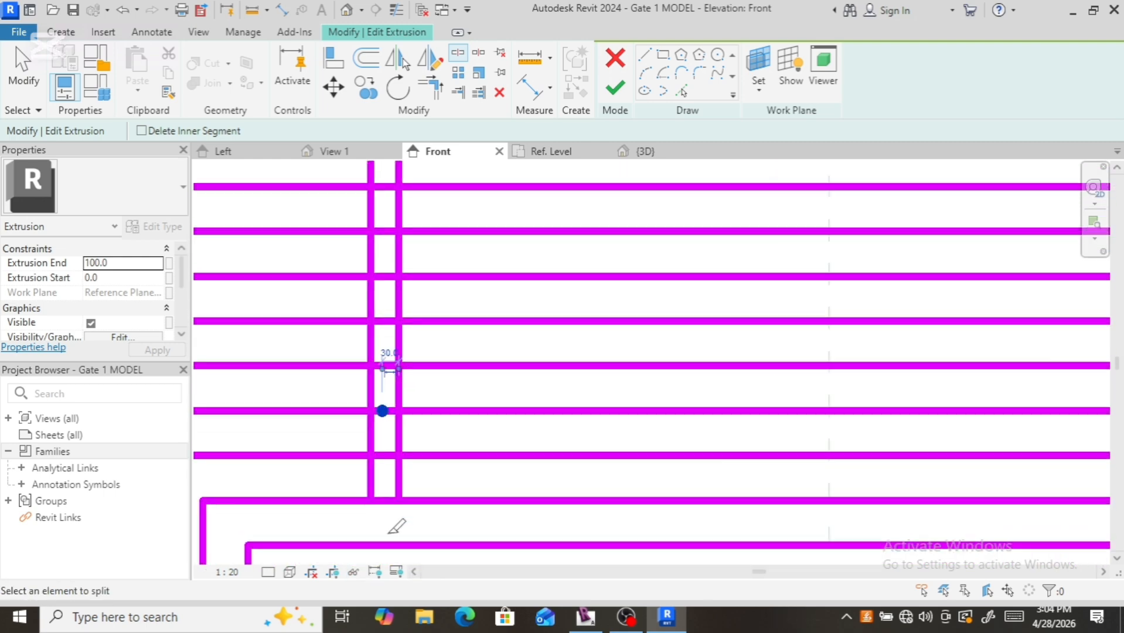
scroll(388, 532, up, 2)
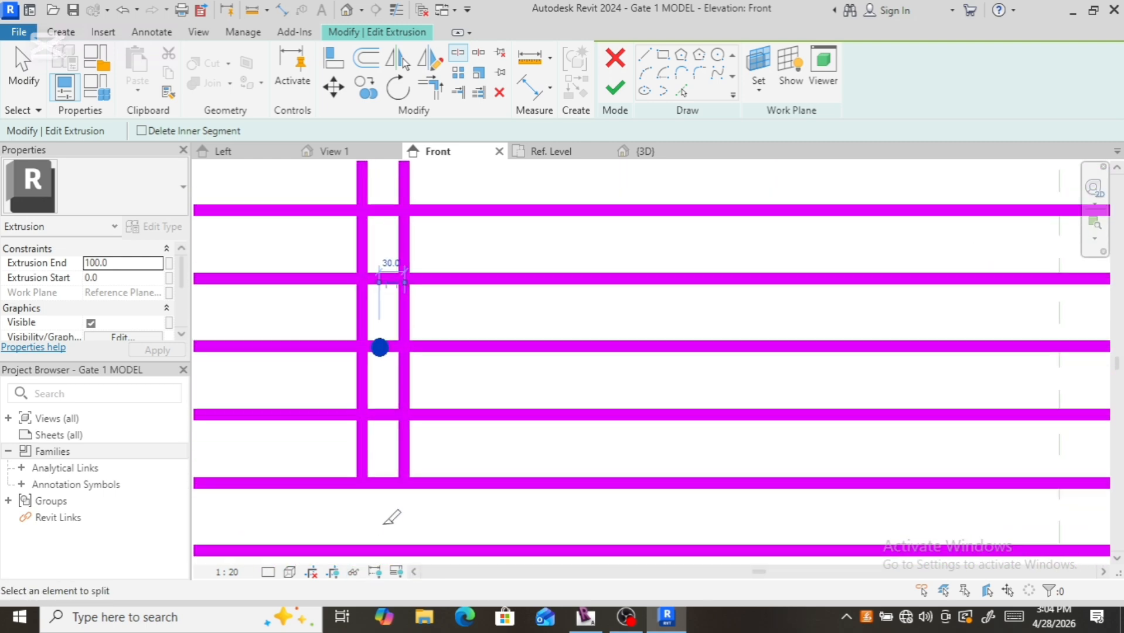
click(387, 415)
click(380, 482)
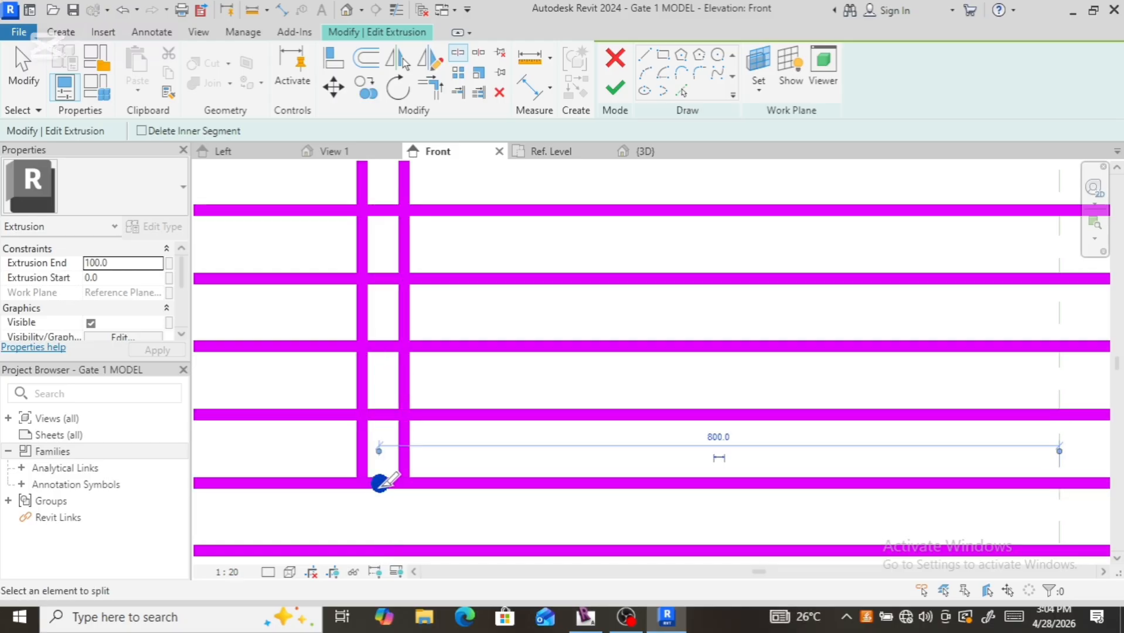
Step: Split both vertical lines between the fifth and sixth top edges
scroll(409, 489, down, 3)
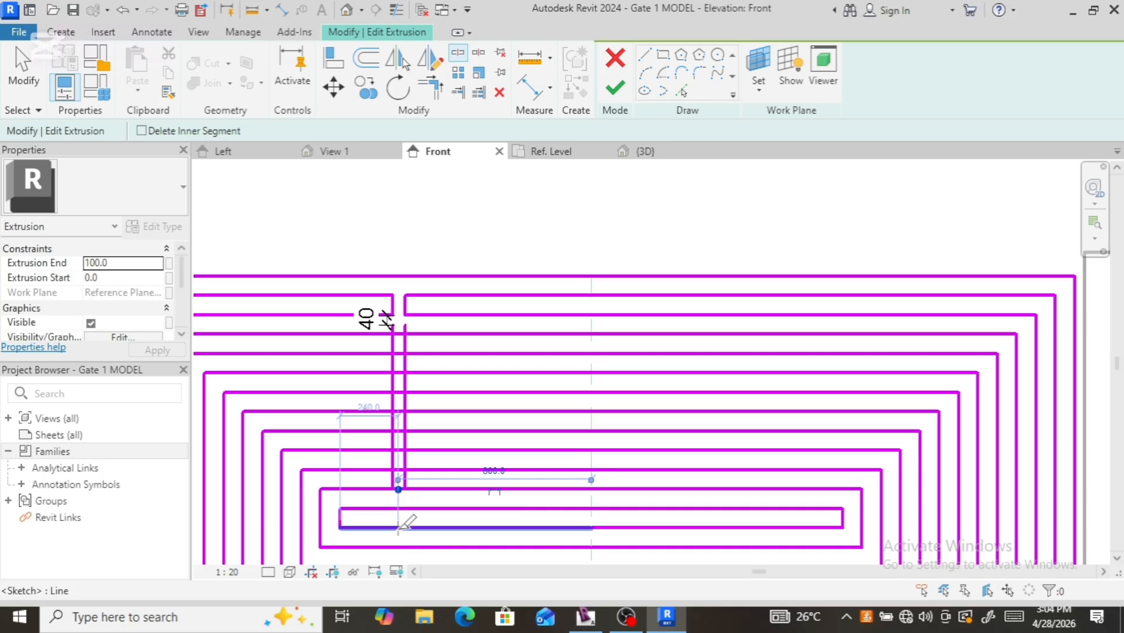
scroll(398, 521, up, 2)
key(s)
key(l)
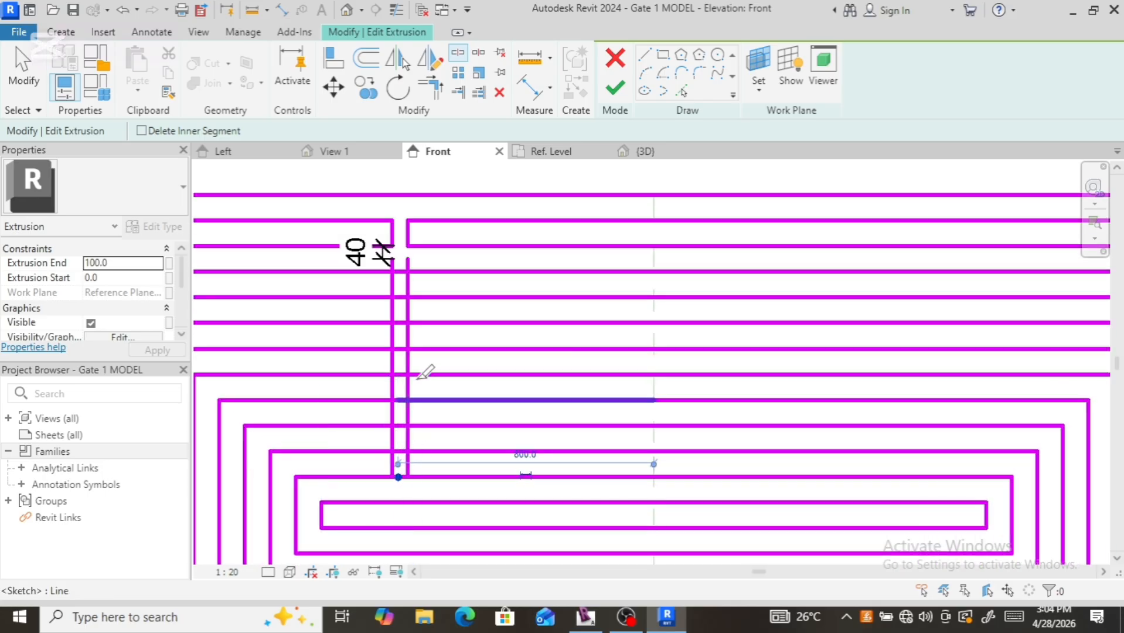
scroll(399, 277, up, 2)
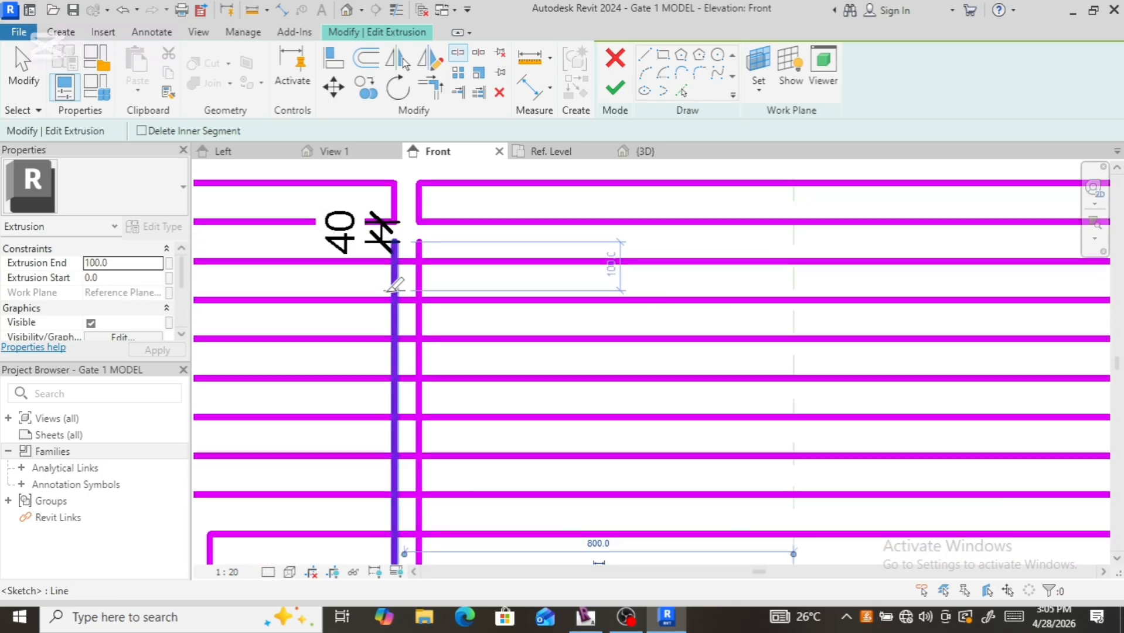
click(395, 330)
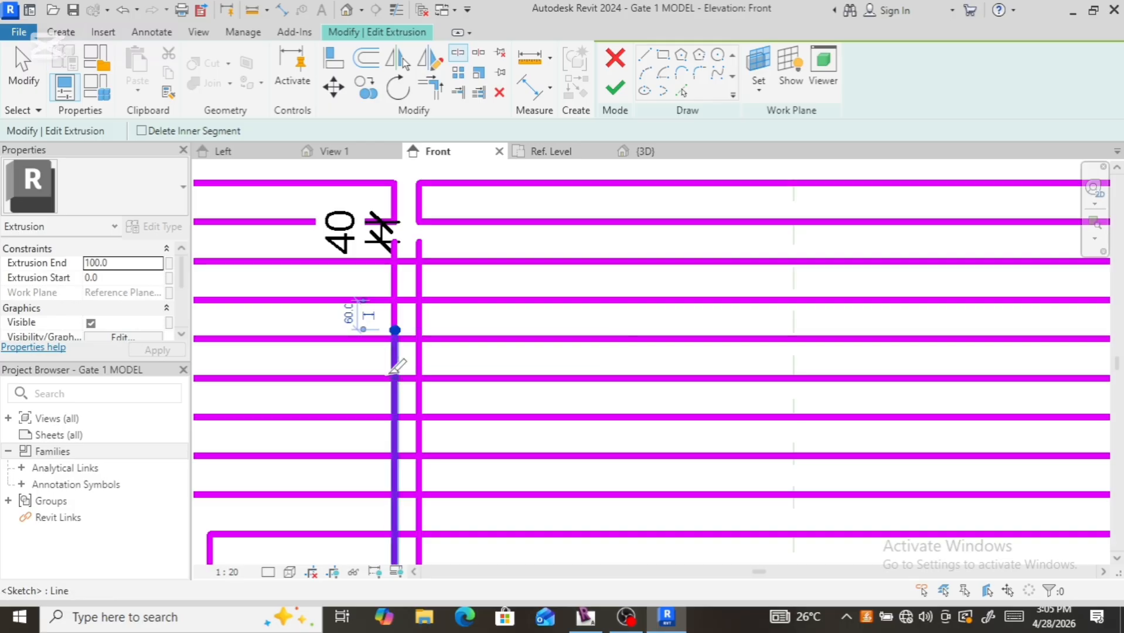
scroll(397, 367, down, 2)
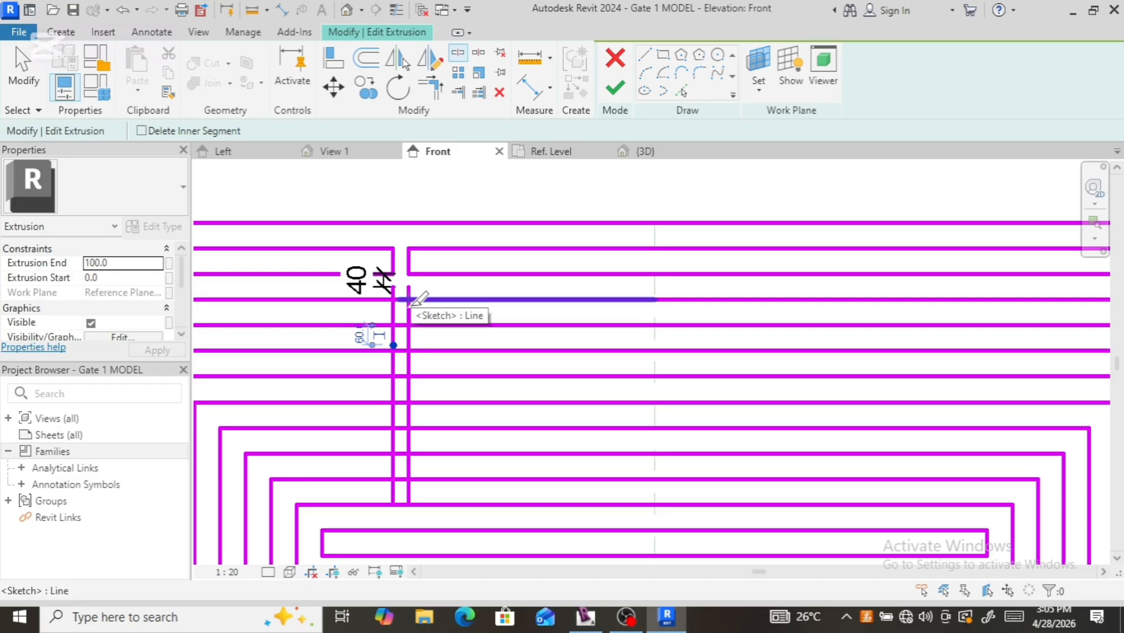
click(409, 342)
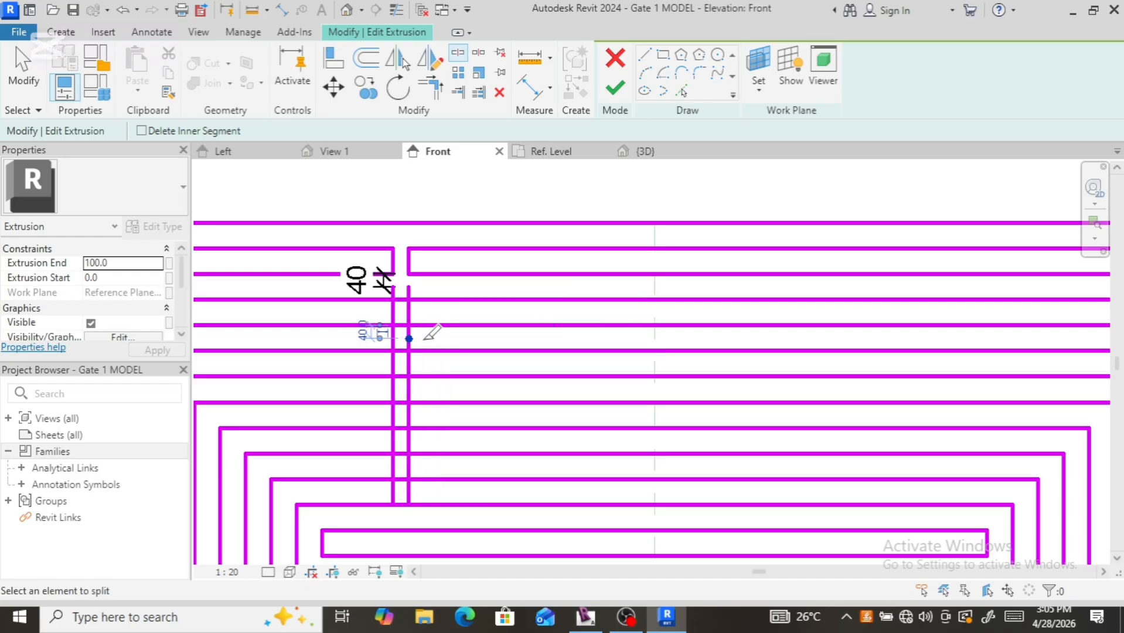
Step: Split both vertical lines between the seventh and eighth, the ninth and tenth, and the eleventh and twelfth top edges
click(408, 389)
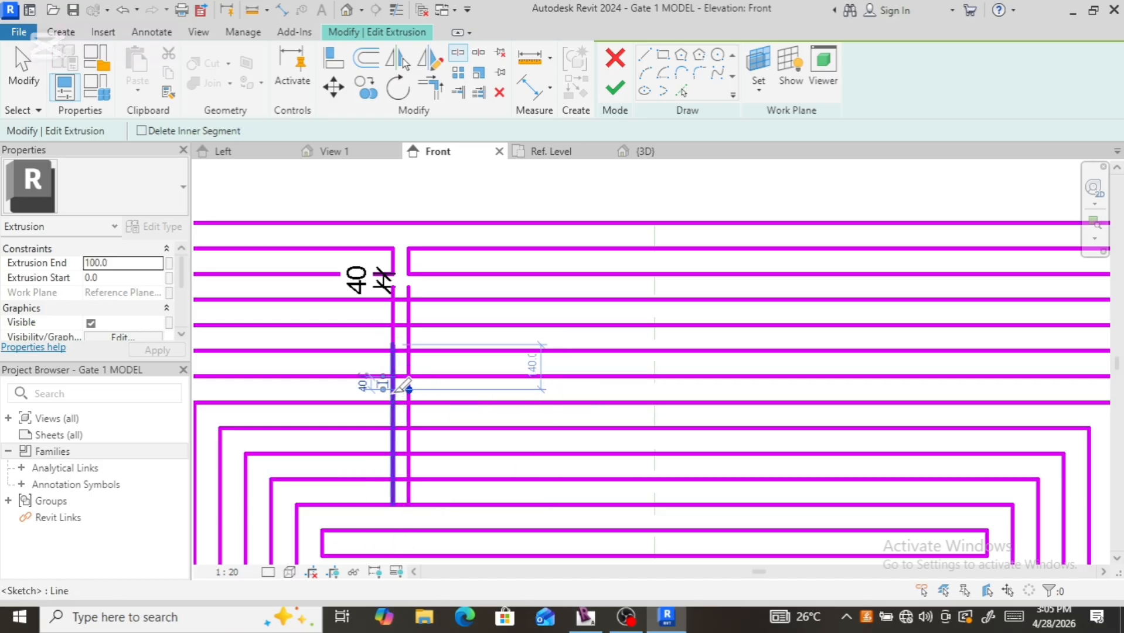
click(394, 390)
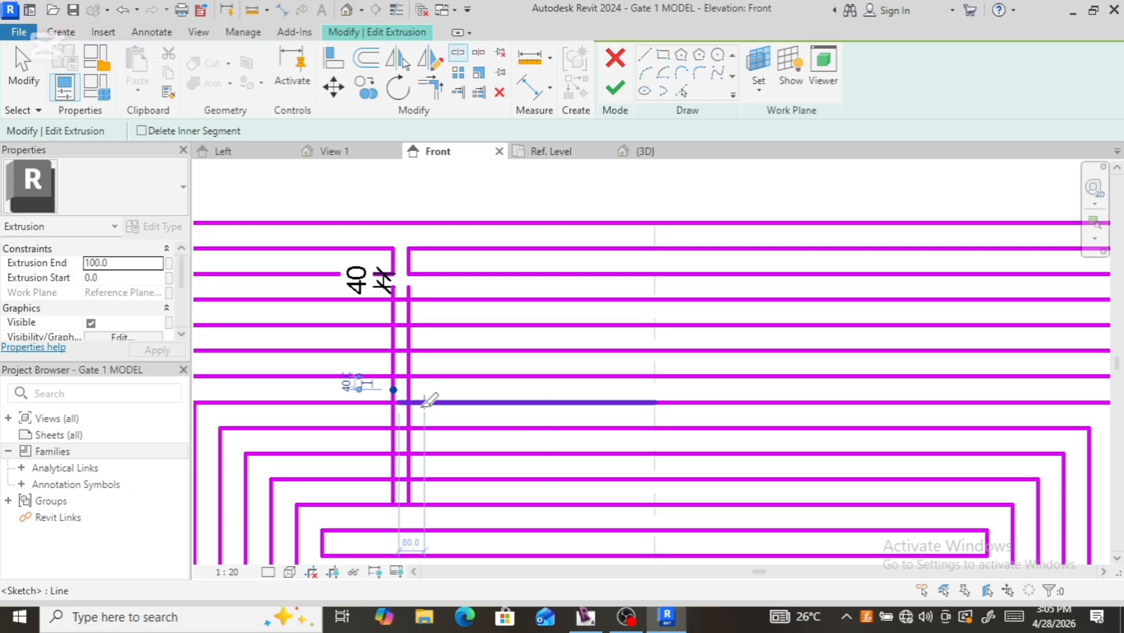
click(409, 440)
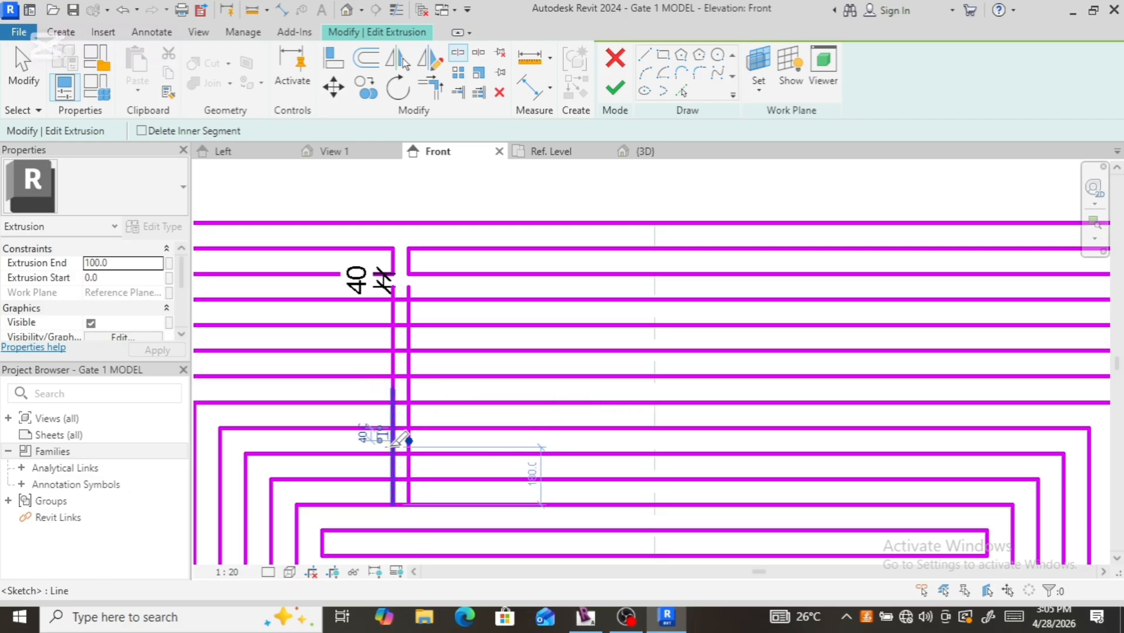
click(394, 441)
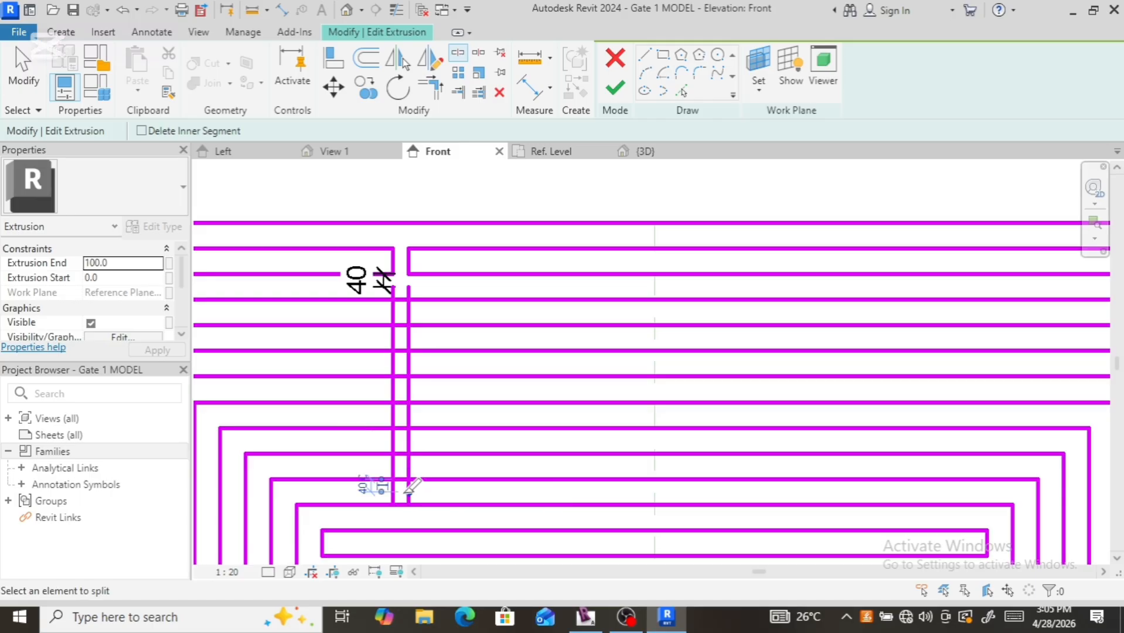
click(409, 492)
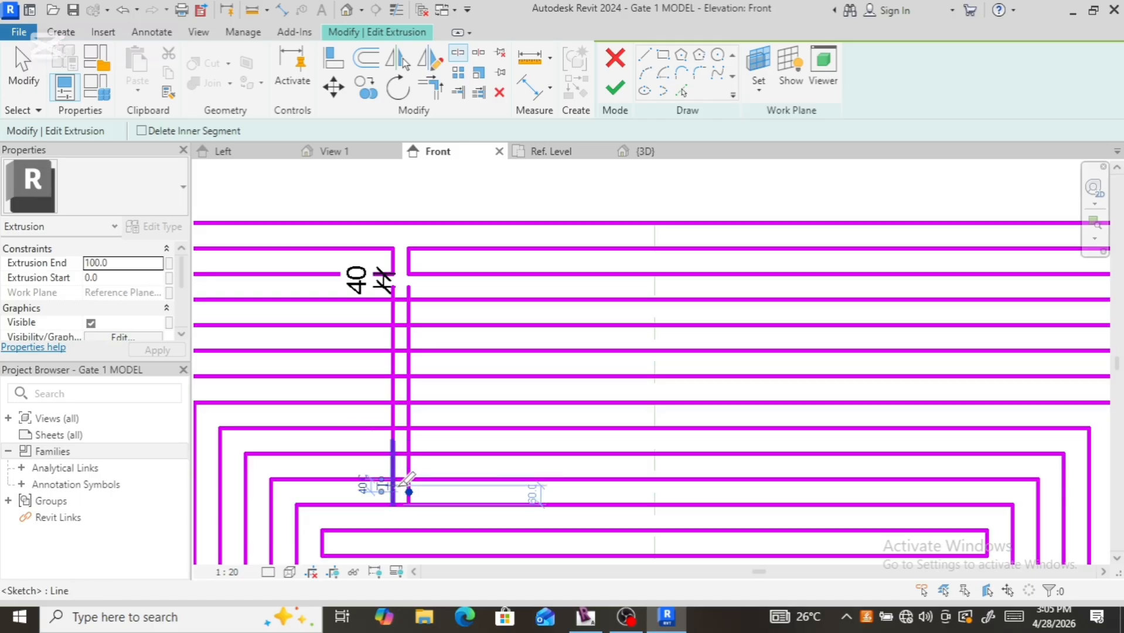
click(393, 491)
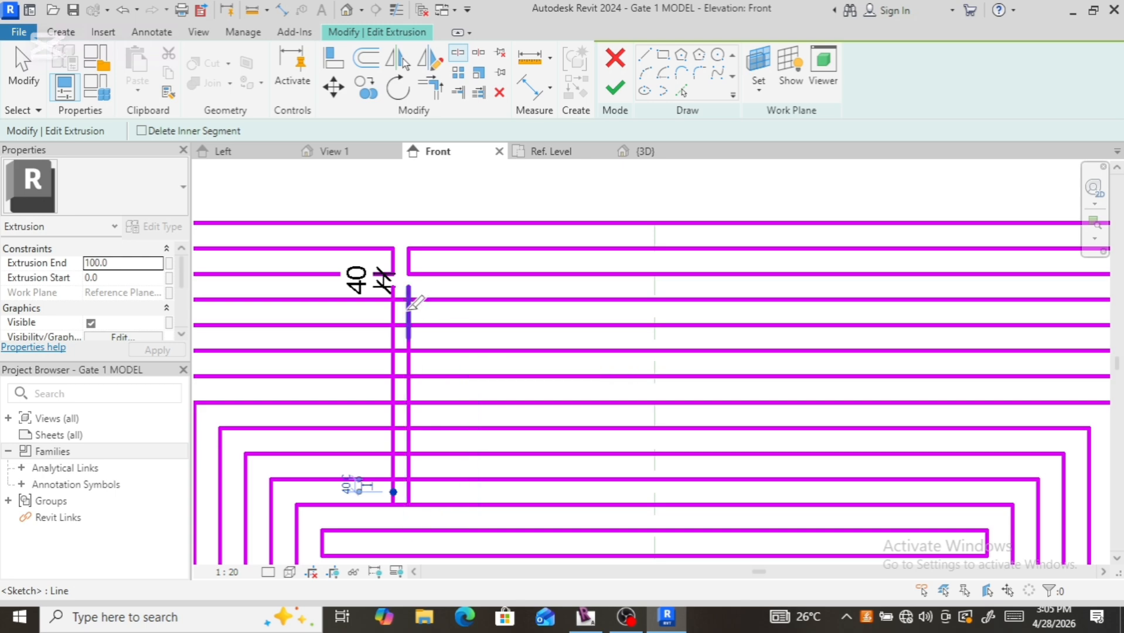
Step: Trim the split fourth top edge and both vertical lines into corners on each side of the gap
click(433, 87)
scroll(390, 324, up, 2)
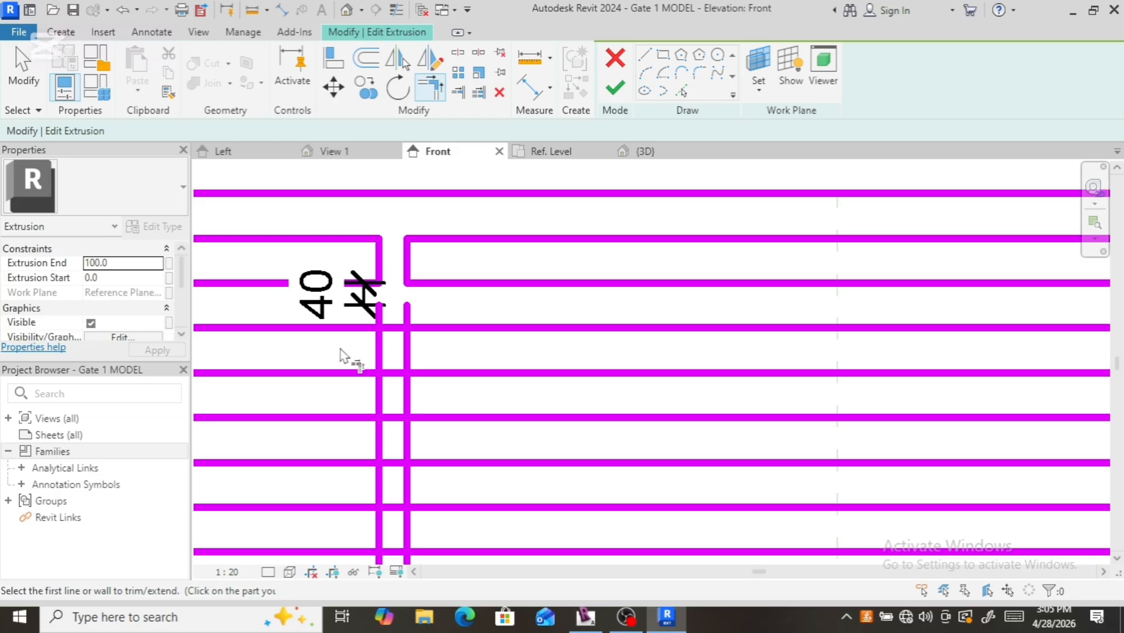
click(350, 328)
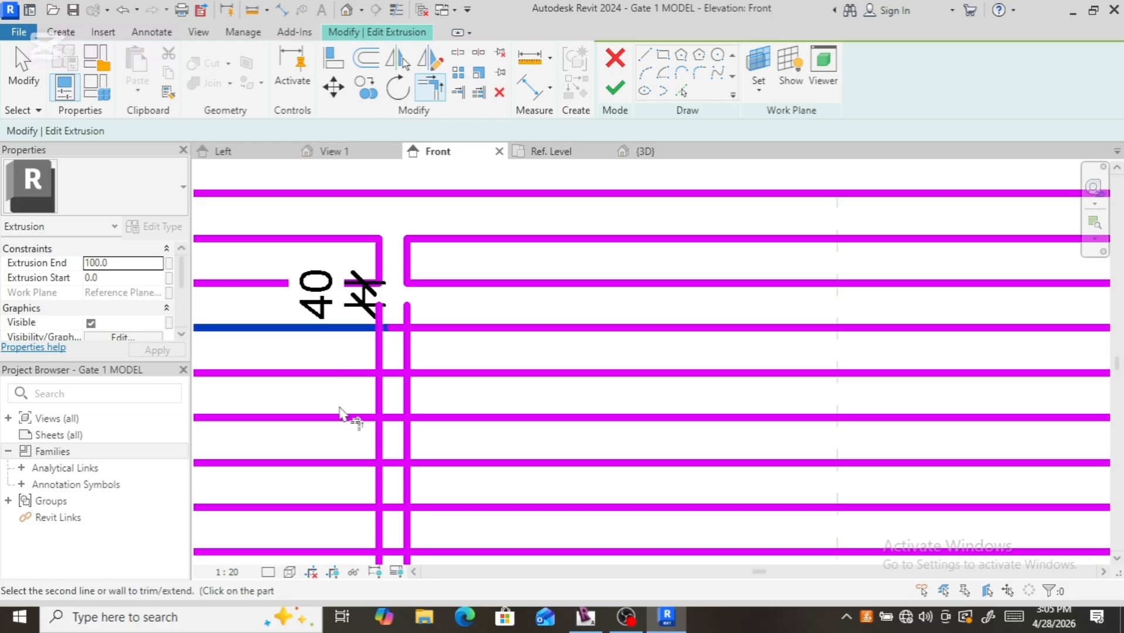
click(381, 351)
click(409, 352)
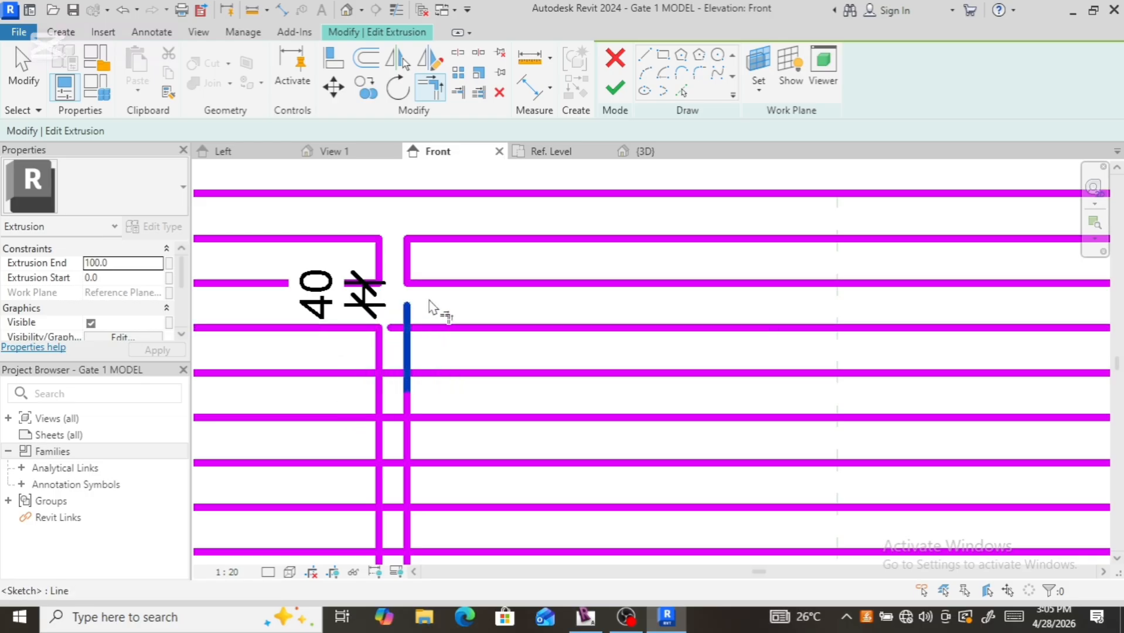
click(433, 327)
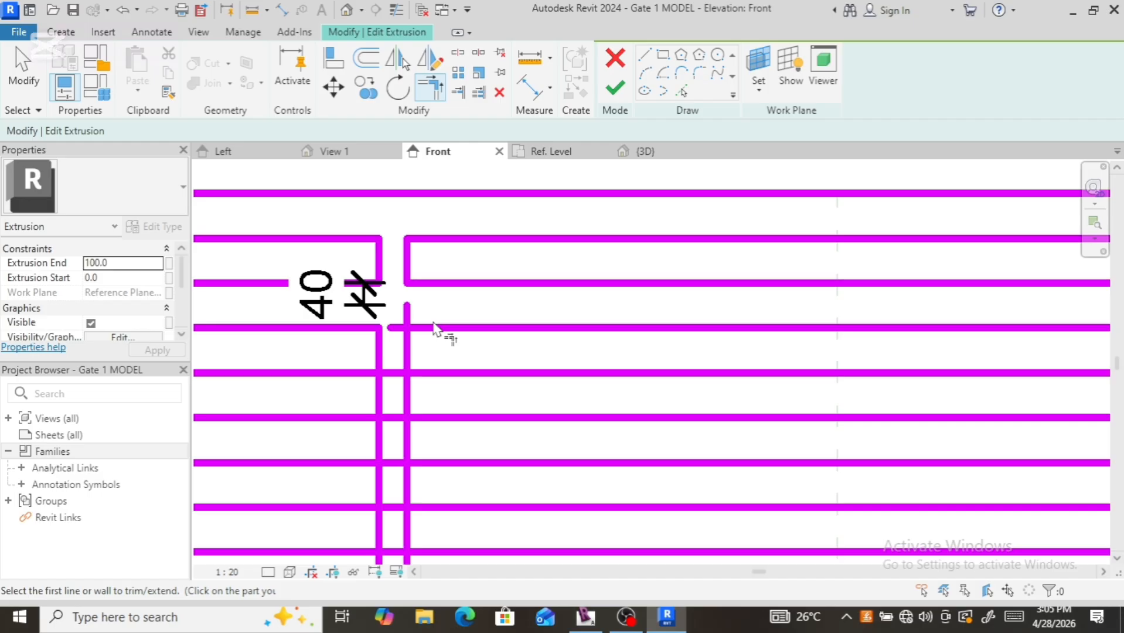
click(439, 328)
click(404, 367)
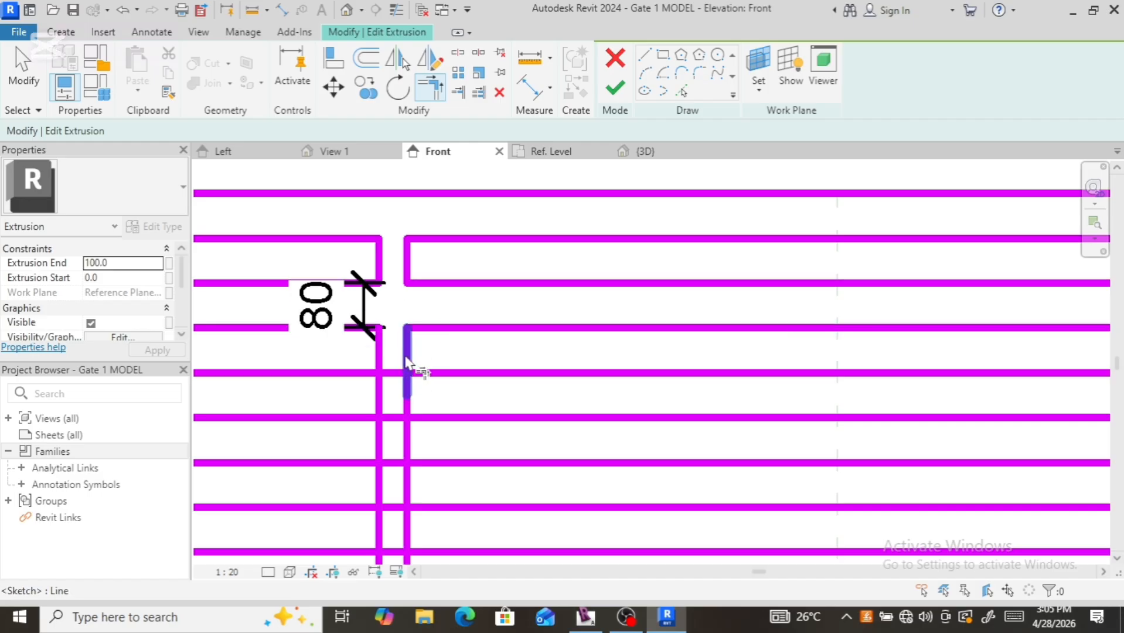
Step: Trim the split fifth top edge to both short vertical segments to close the second strip on each side of the gap
scroll(419, 445, up, 2)
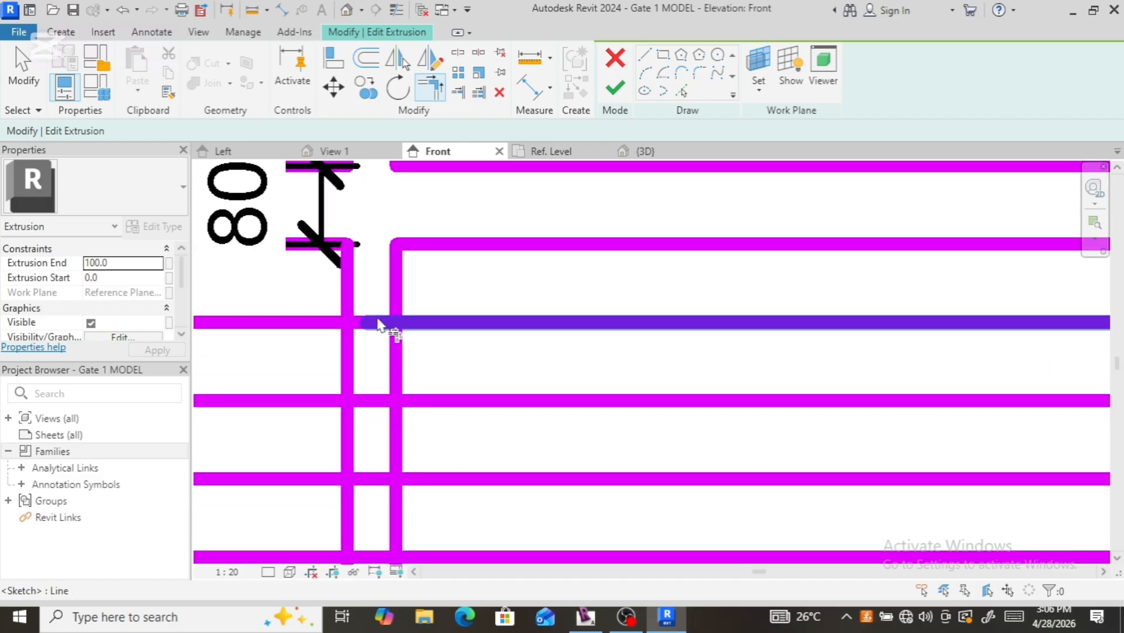
click(437, 326)
click(399, 300)
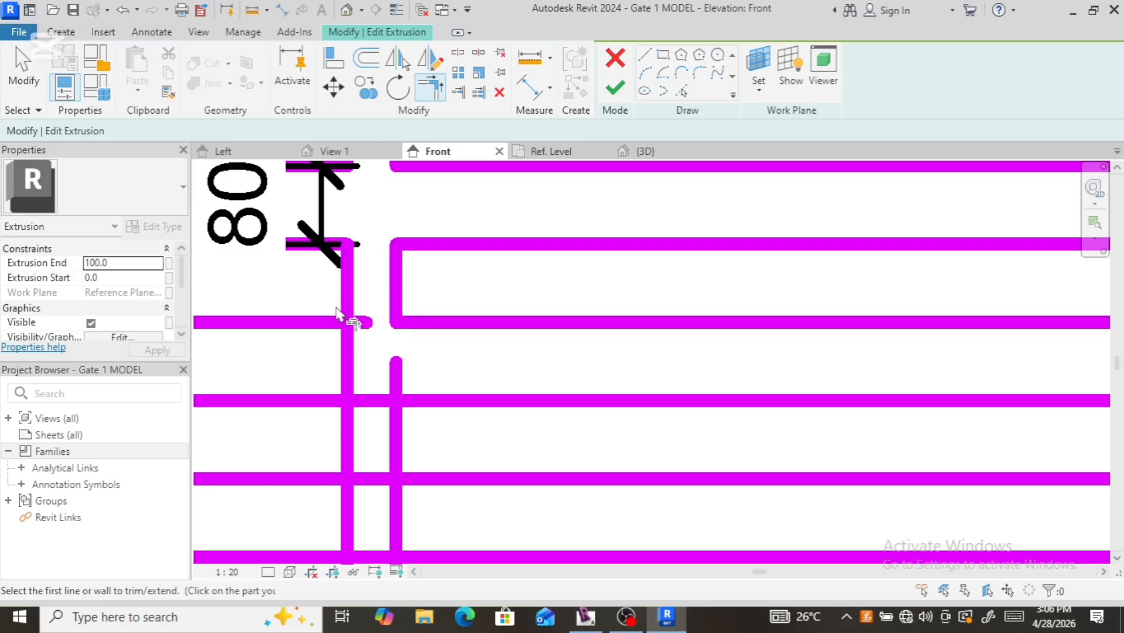
click(288, 333)
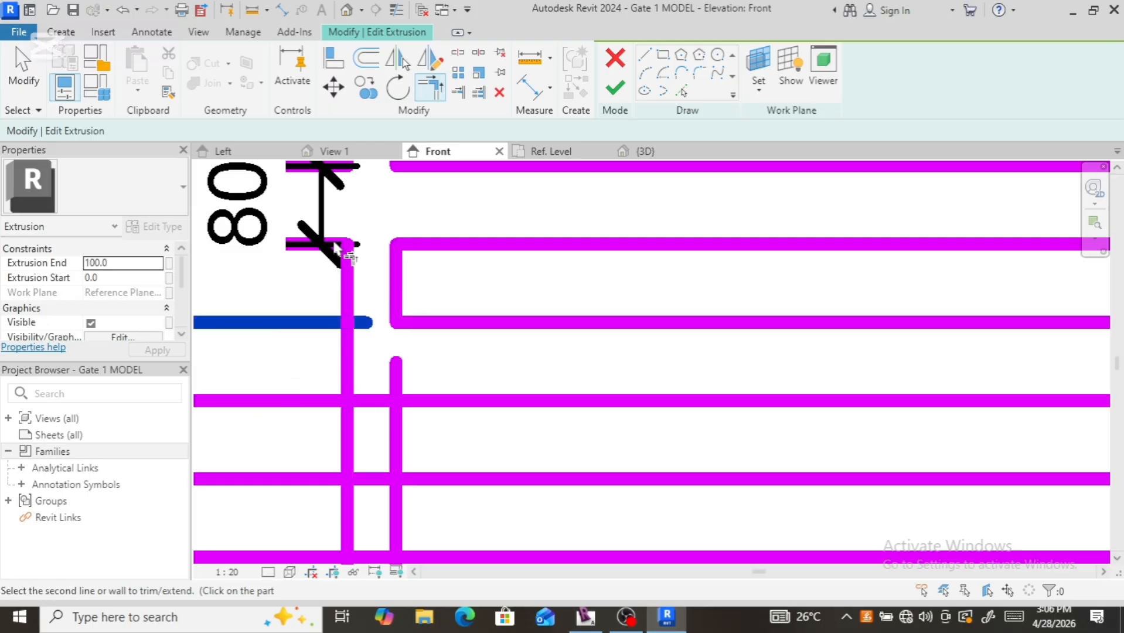
click(348, 291)
Step: Trim the split sixth top edge and both vertical lines into corners on each side of the gap
scroll(409, 297, down, 5)
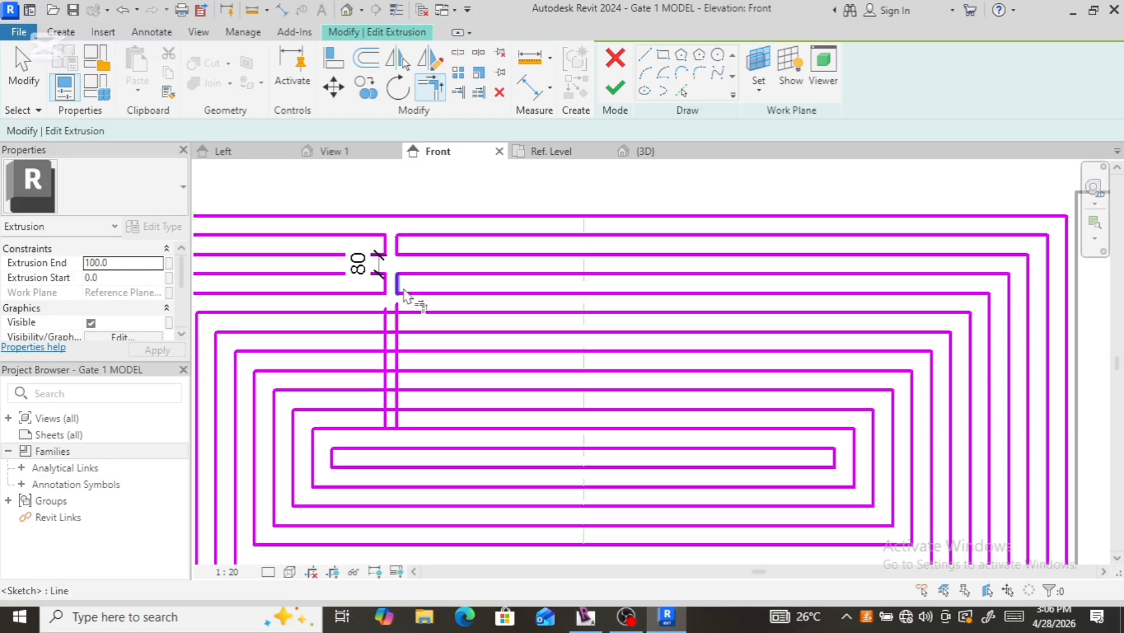
scroll(413, 309, up, 3)
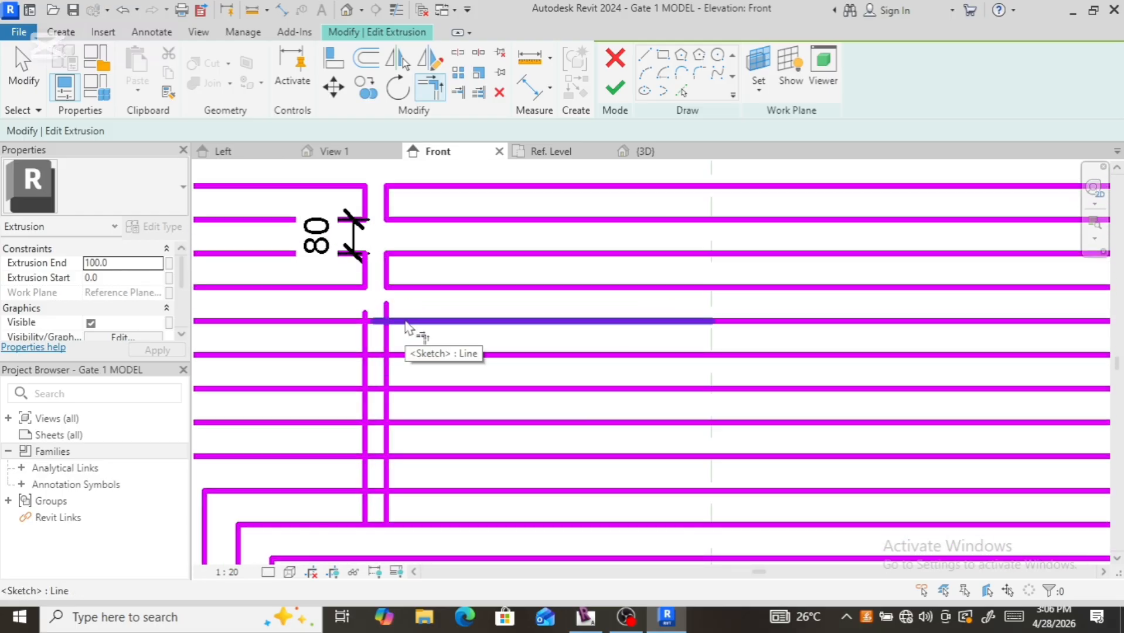
click(412, 322)
click(386, 350)
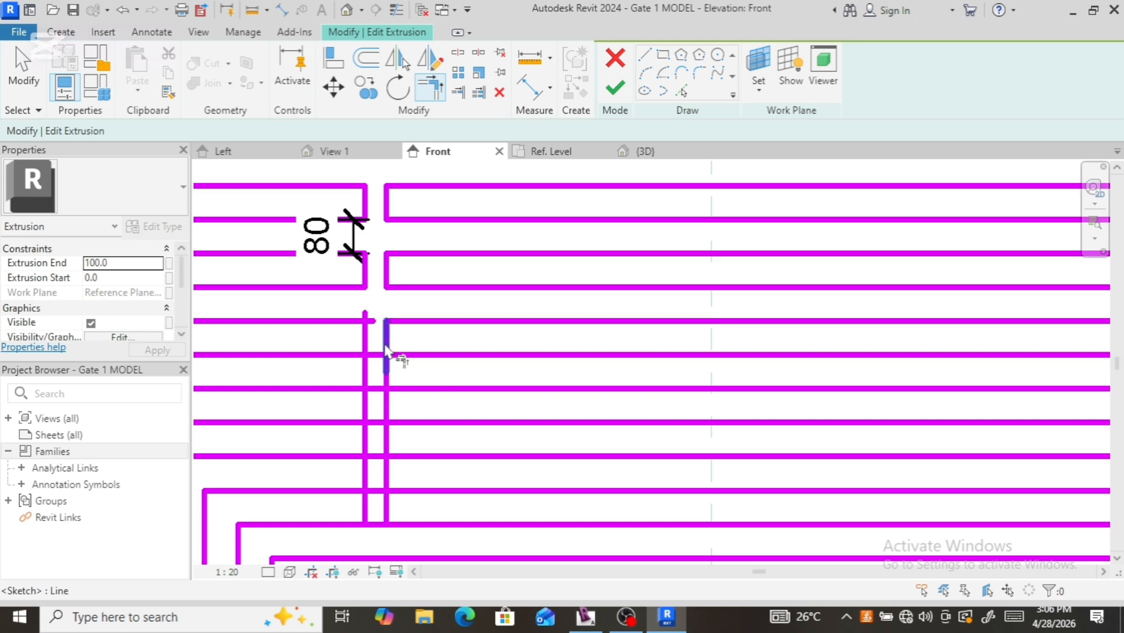
click(364, 343)
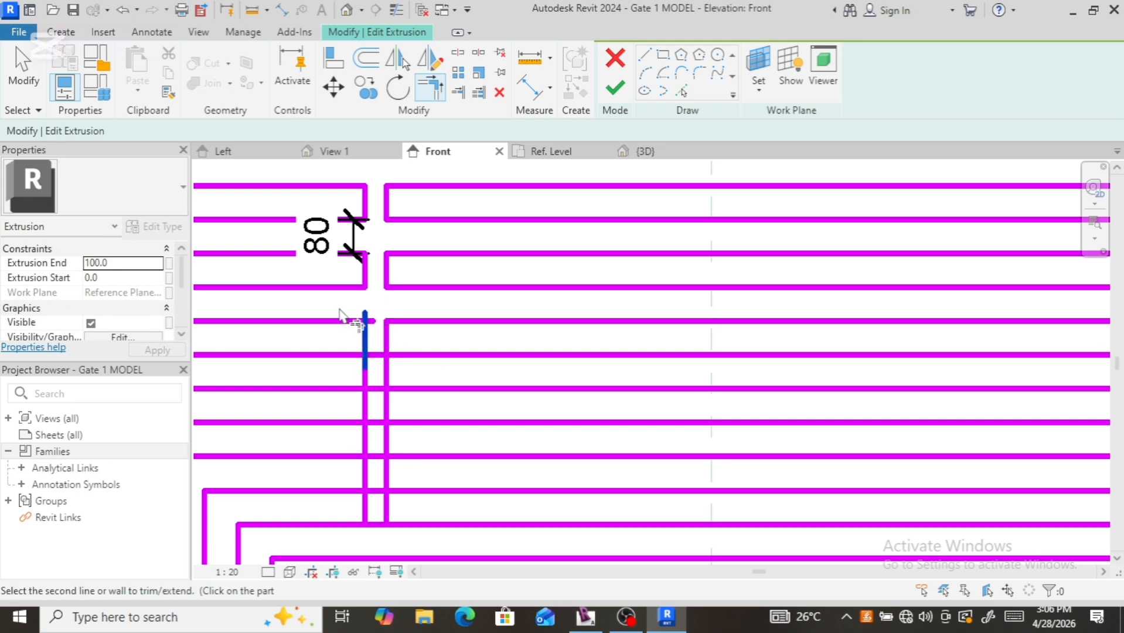
click(333, 332)
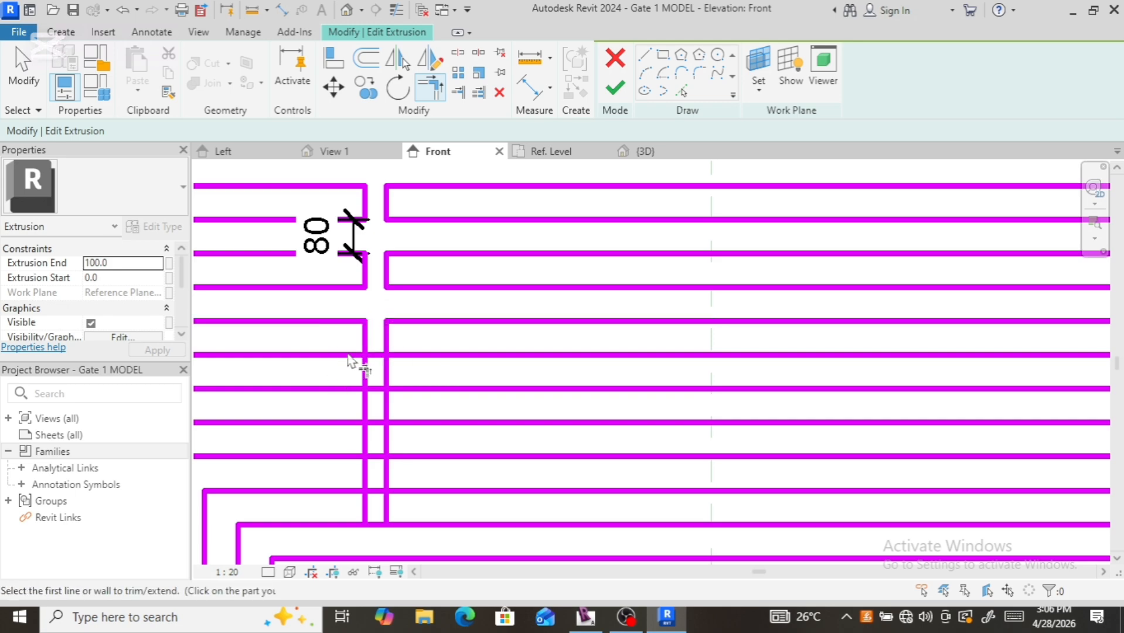
Step: Trim the split seventh top edge to both short vertical segments, closing the third strip on each side of the gap
click(360, 349)
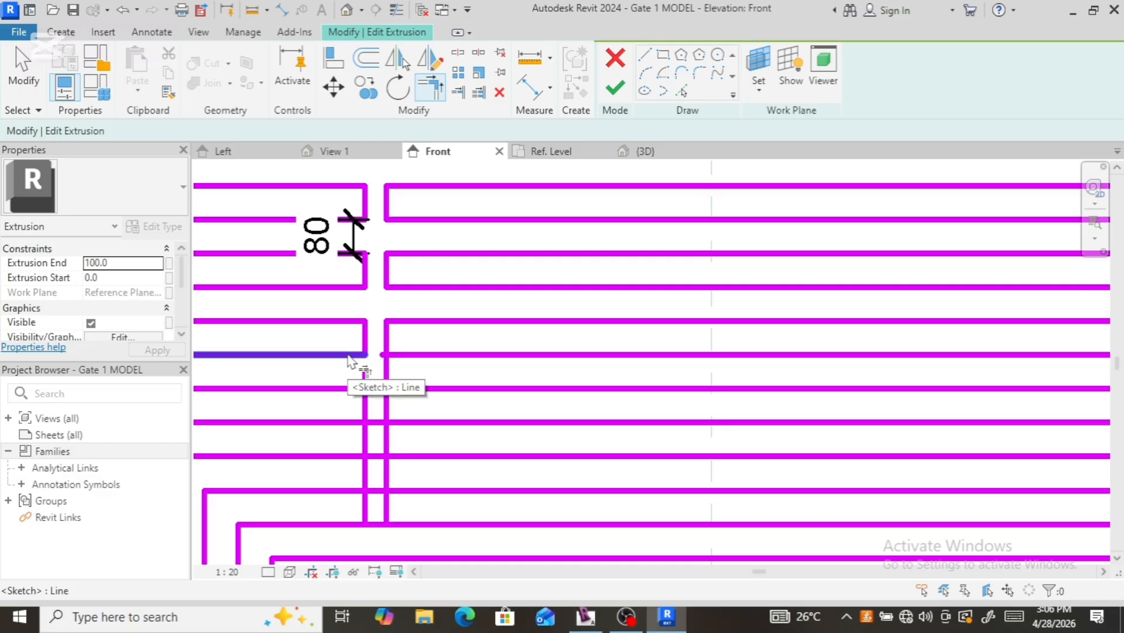
click(359, 355)
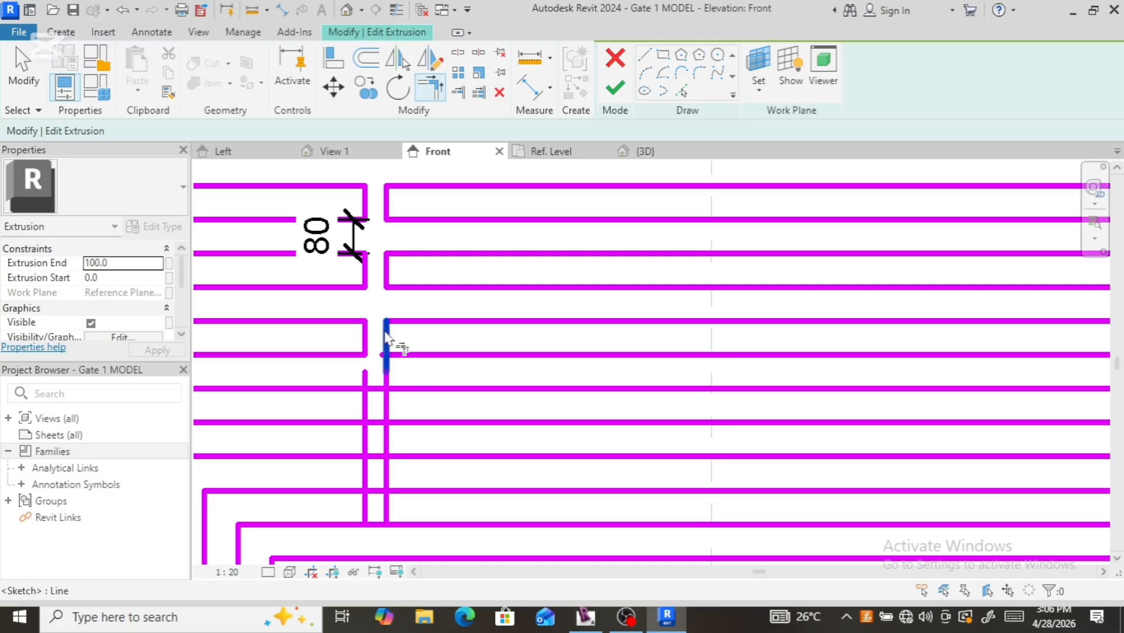
click(386, 334)
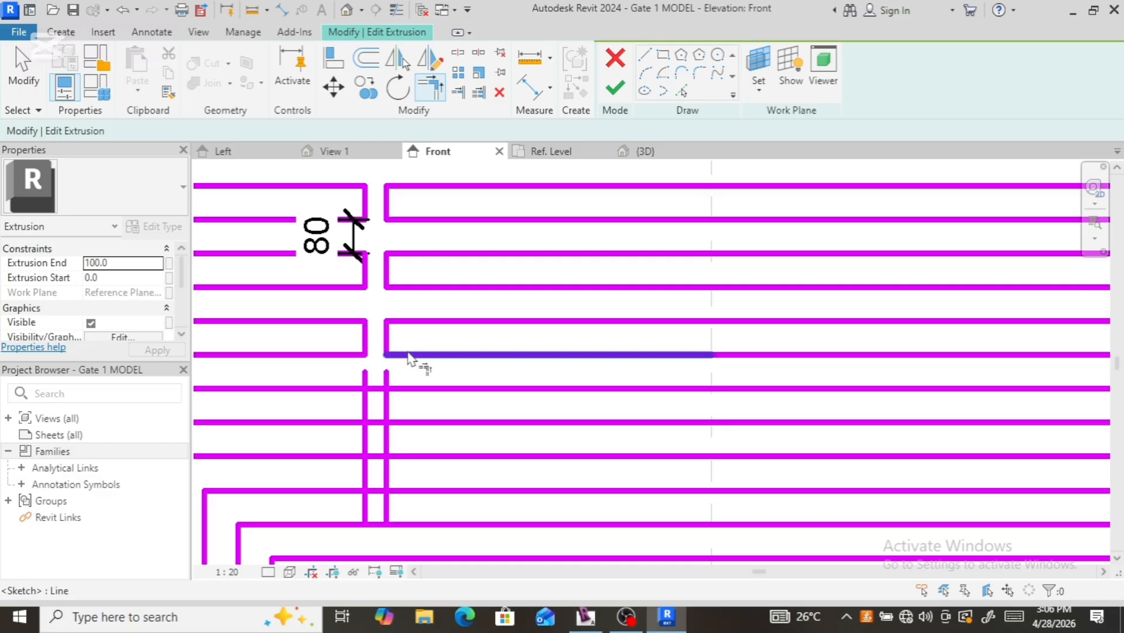
Step: Trim the split eighth top edge and both vertical lines into corners on each side of the gap
click(422, 388)
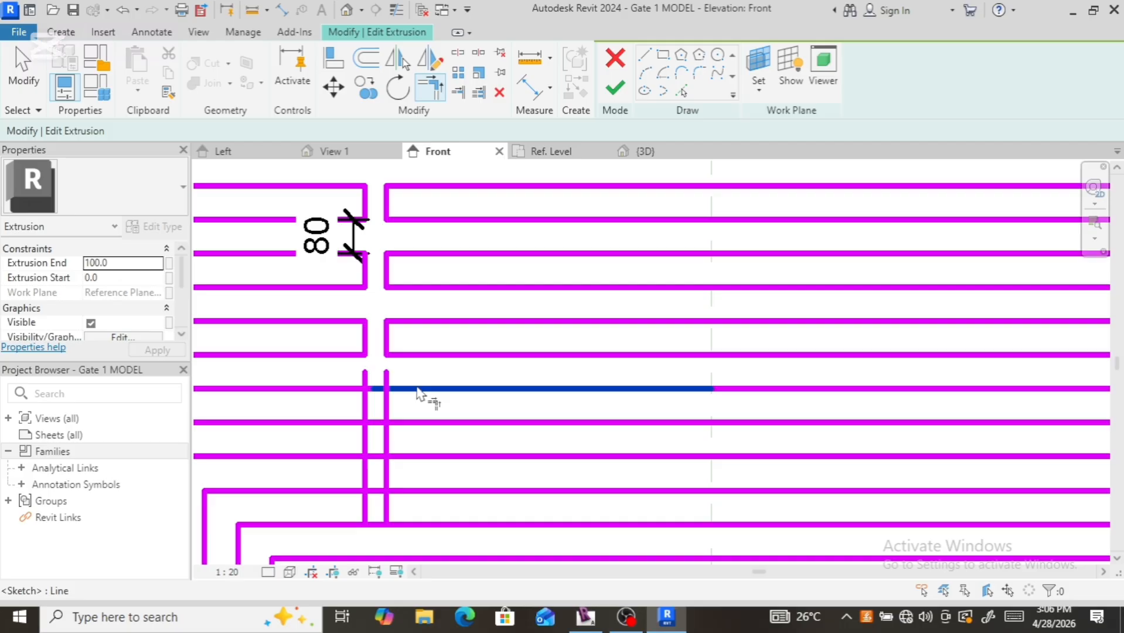
click(385, 417)
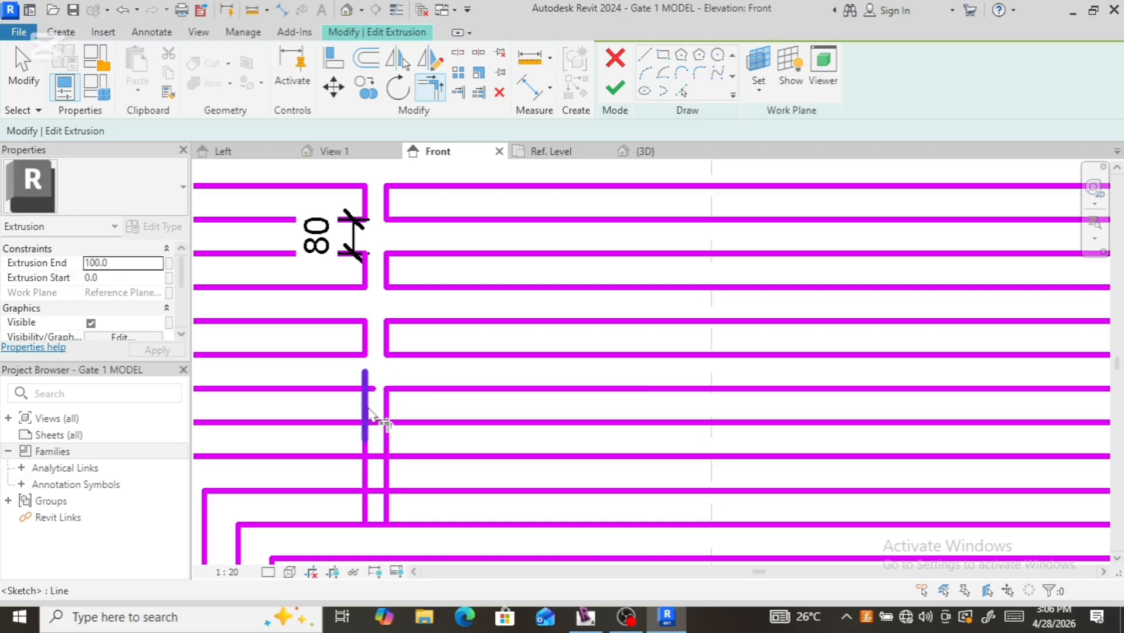
click(350, 390)
click(352, 403)
click(364, 409)
click(359, 388)
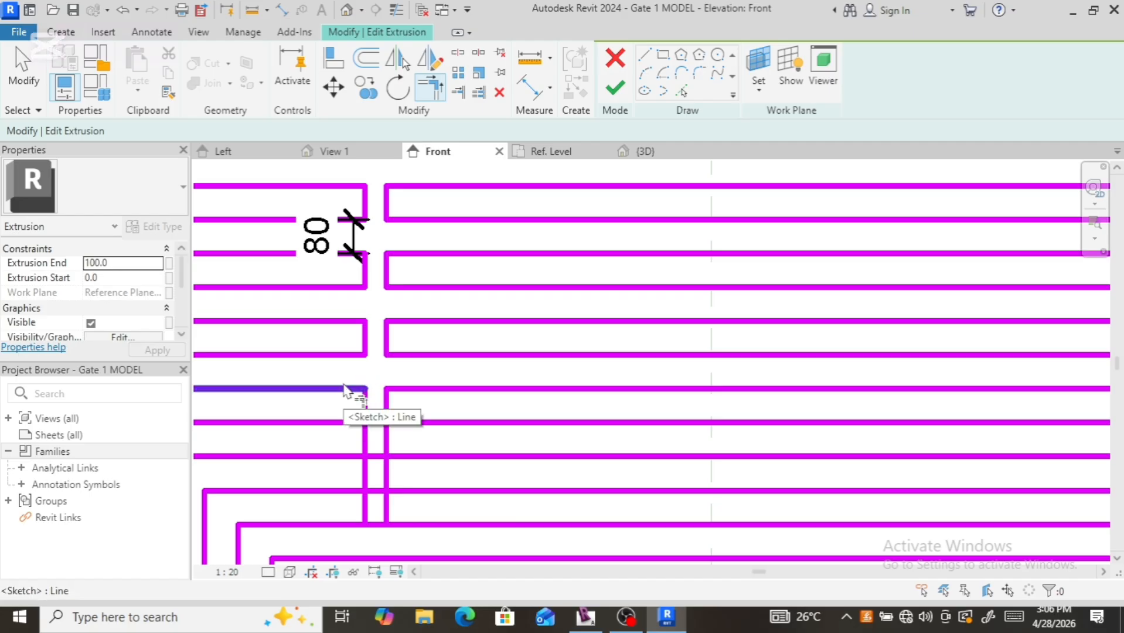
Step: Trim the split ninth top edge to both short vertical segments, closing the fourth strip on each side of the gap
scroll(346, 392, down, 3)
scroll(352, 404, up, 3)
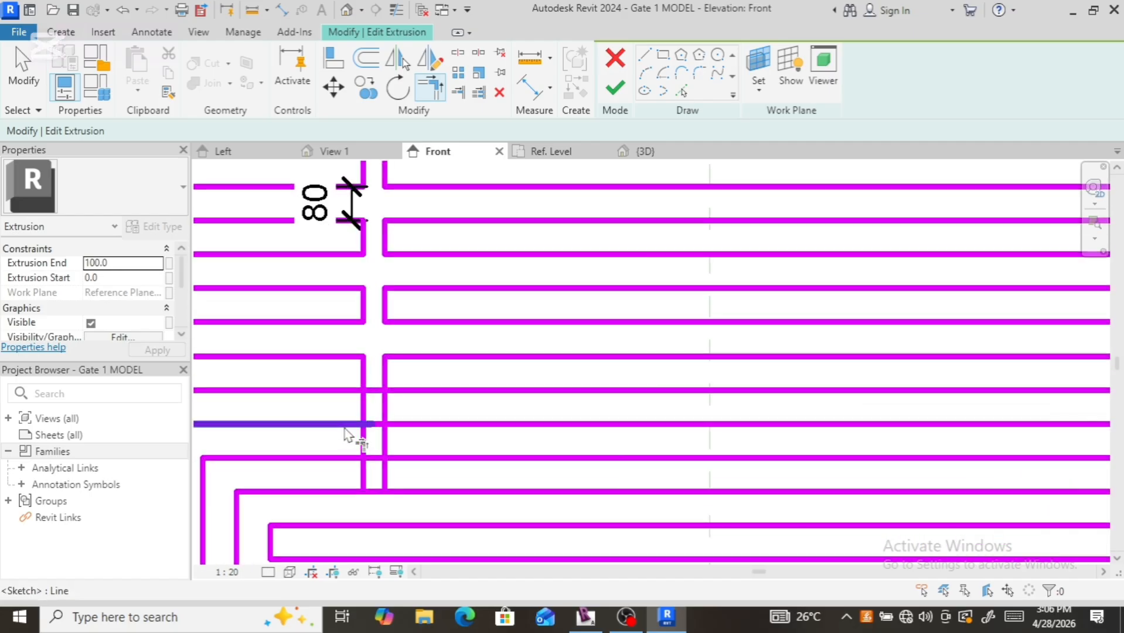
click(350, 391)
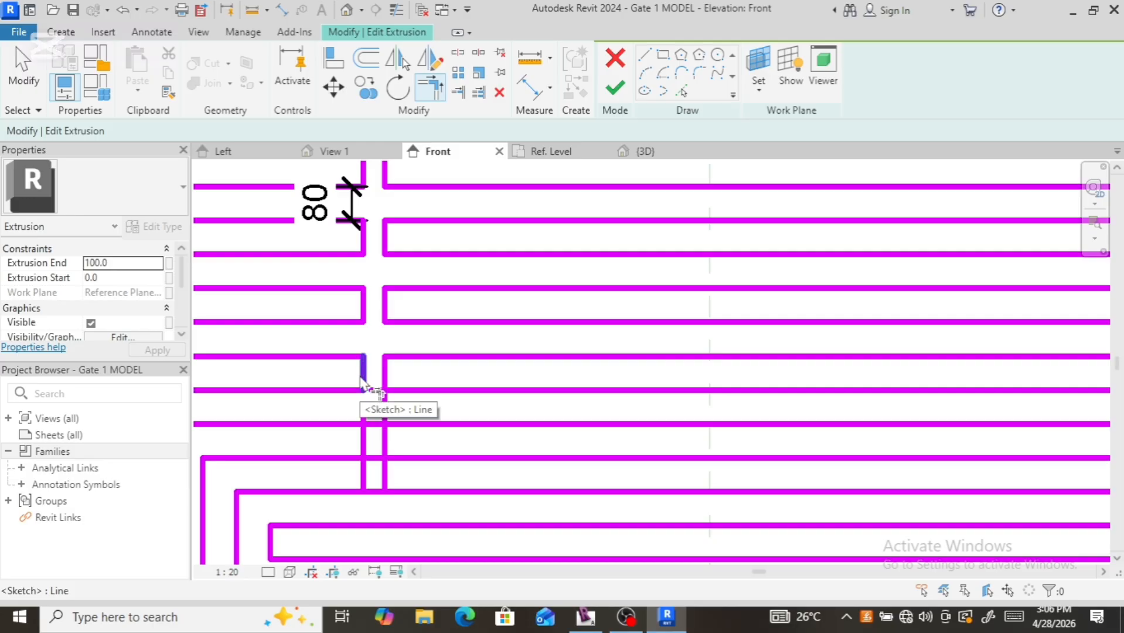
click(364, 380)
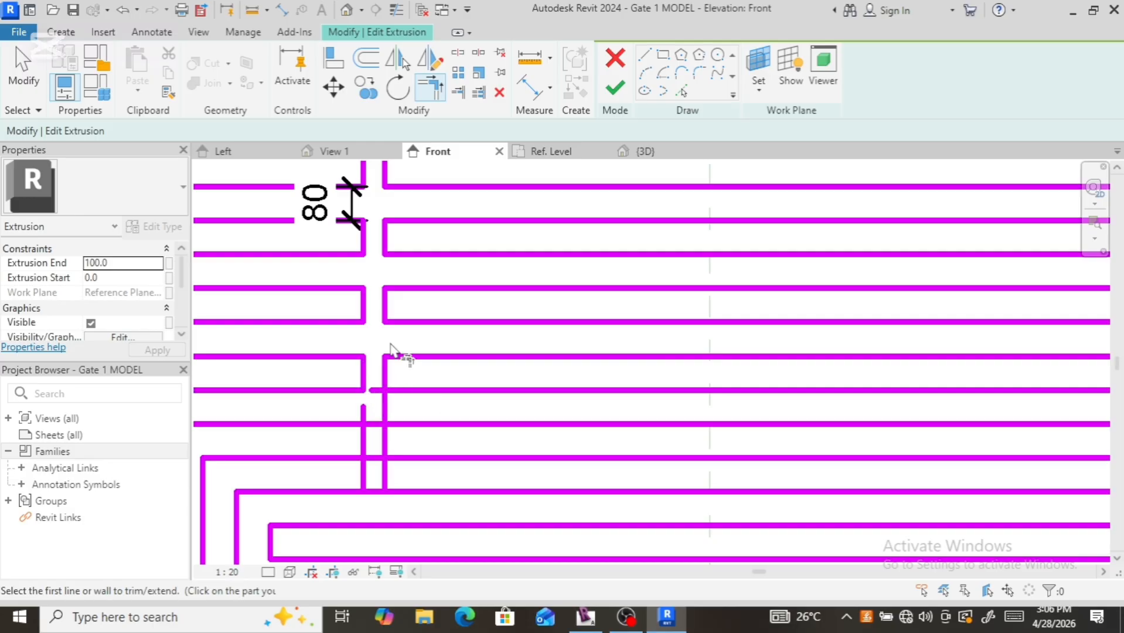
click(388, 401)
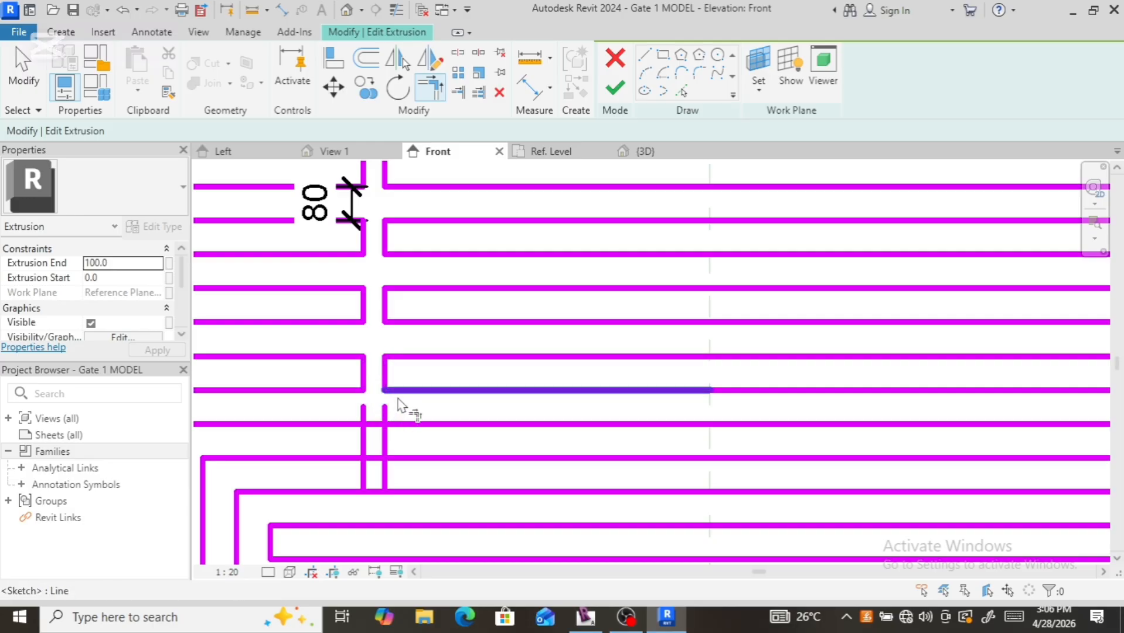
click(400, 404)
Step: Trim the split tenth top edge and both vertical lines into corners on each side of the gap
click(415, 424)
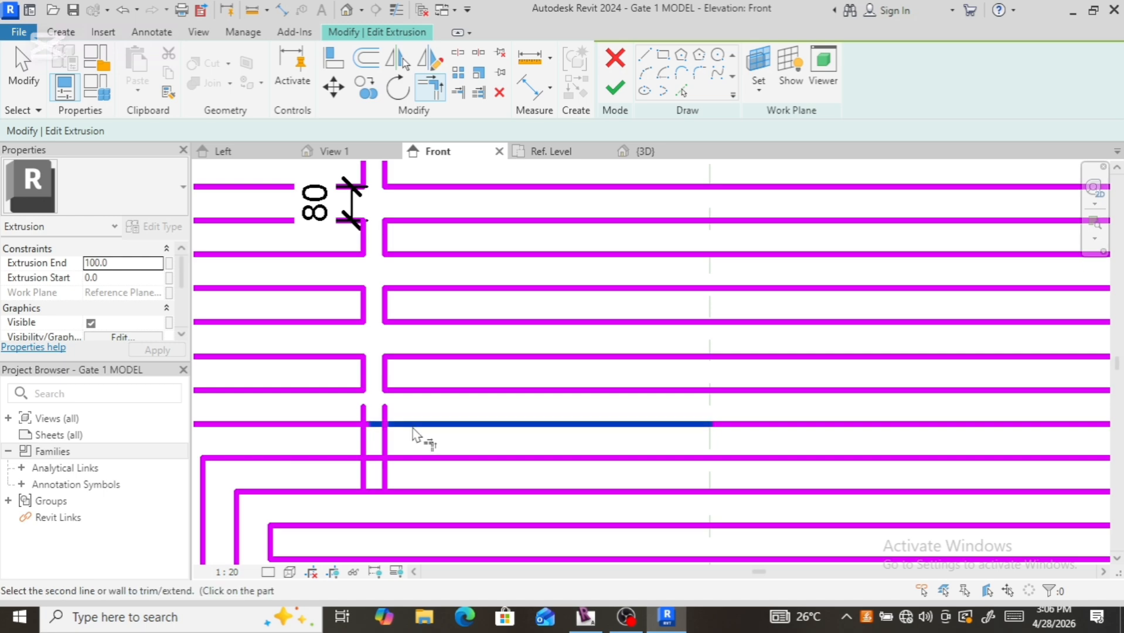
click(385, 448)
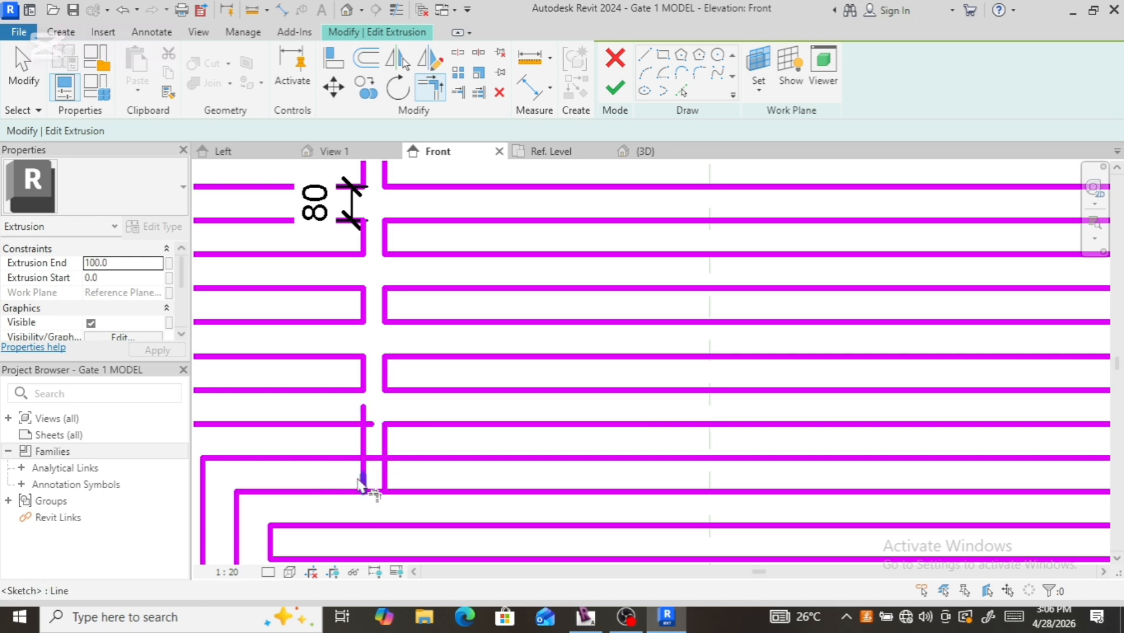
click(365, 419)
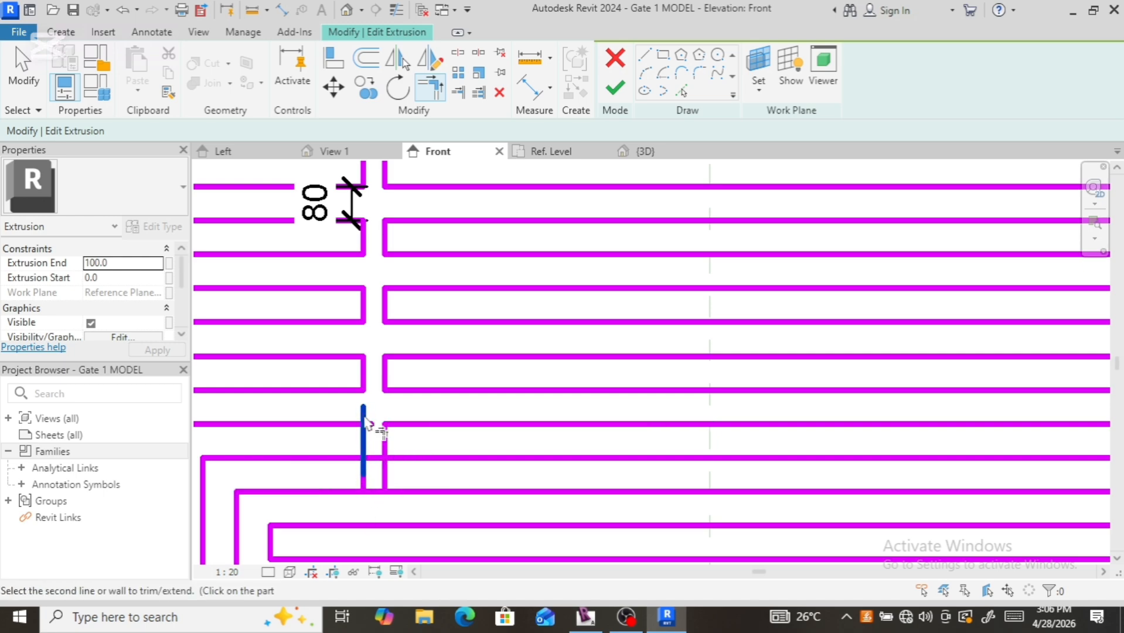
click(332, 426)
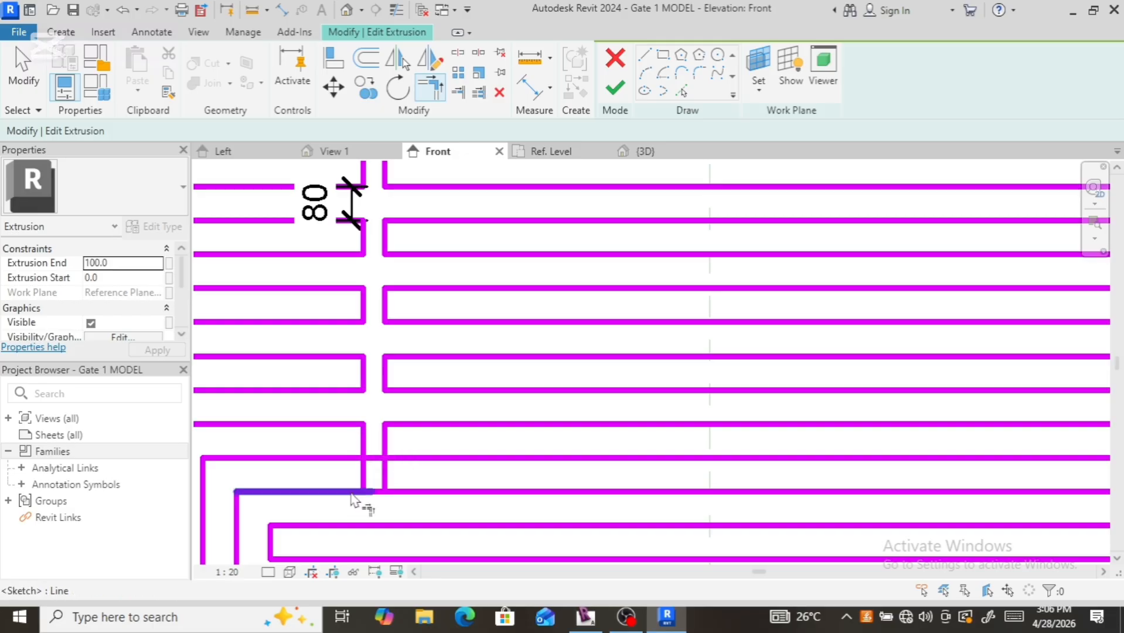
Step: Trim the split eleventh top edge to both short vertical segments, closing the fifth strip on each side of the gap
click(365, 458)
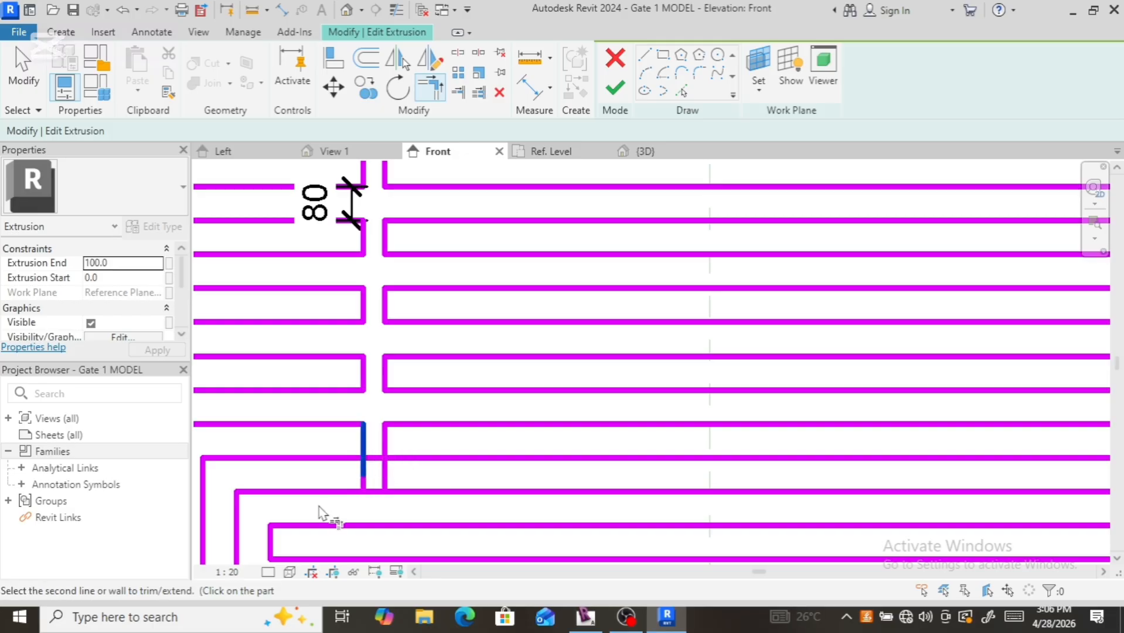
click(310, 467)
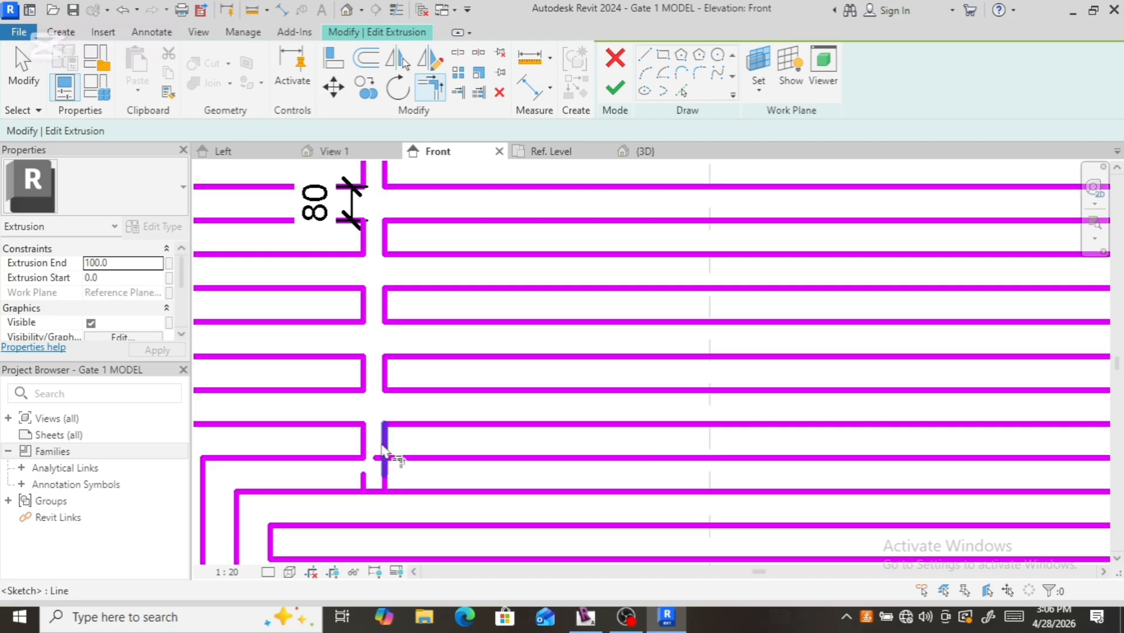
click(385, 447)
click(401, 458)
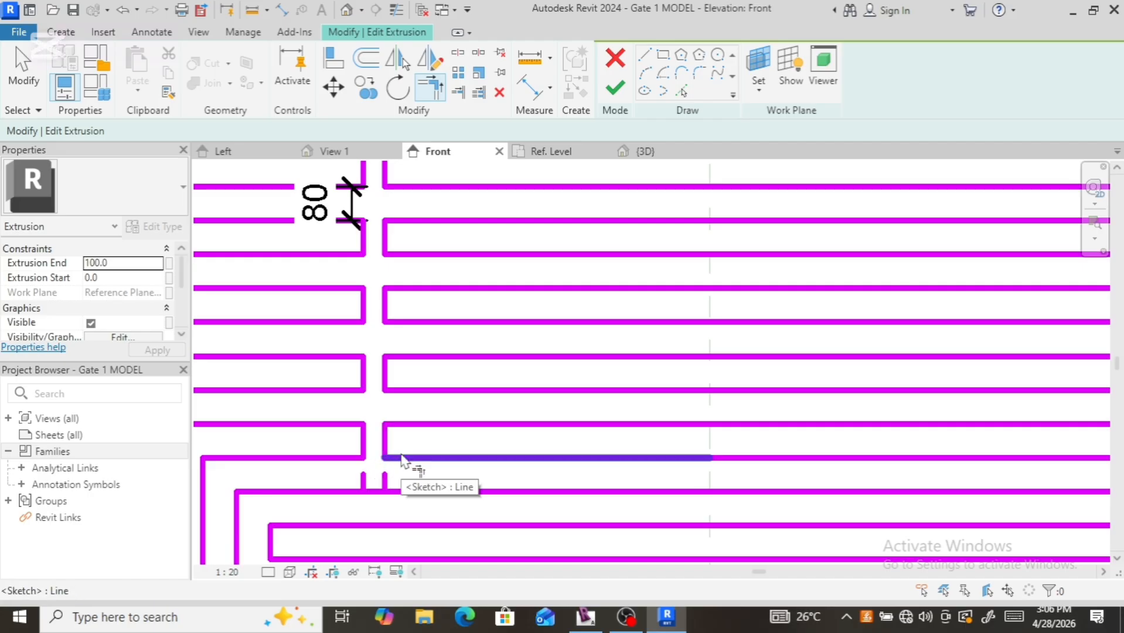
Step: Try to stretch the lower end of the leftover left vertical segment into the innermost rectangle, and undo the stretch
scroll(380, 455, down, 2)
scroll(380, 473, up, 2)
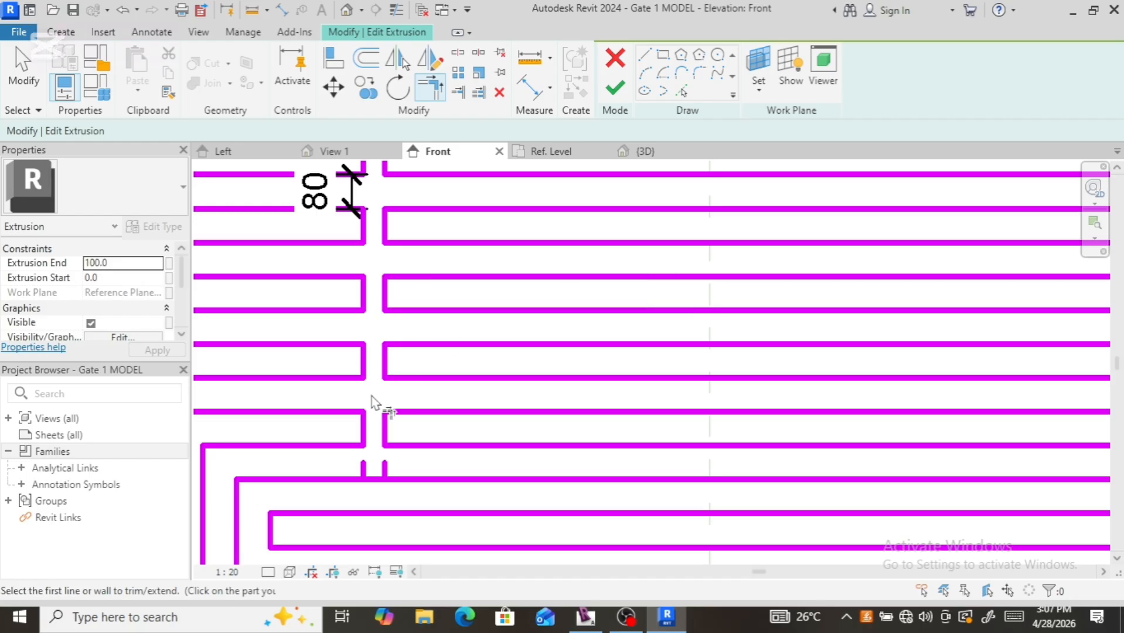
scroll(378, 406, down, 1)
scroll(394, 472, up, 3)
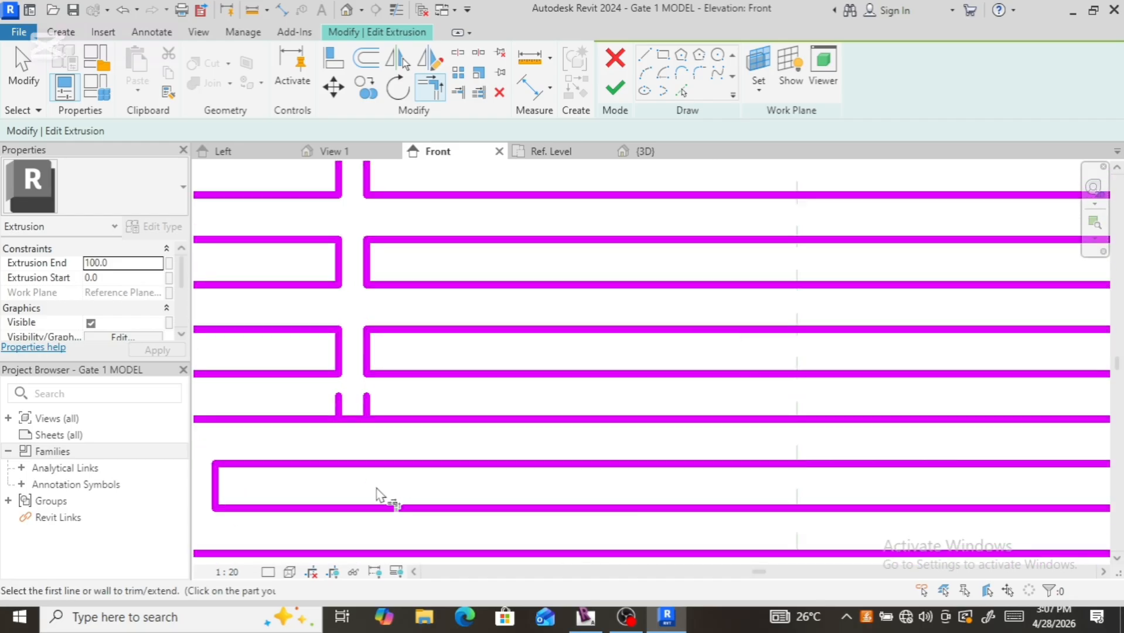
key(Escape)
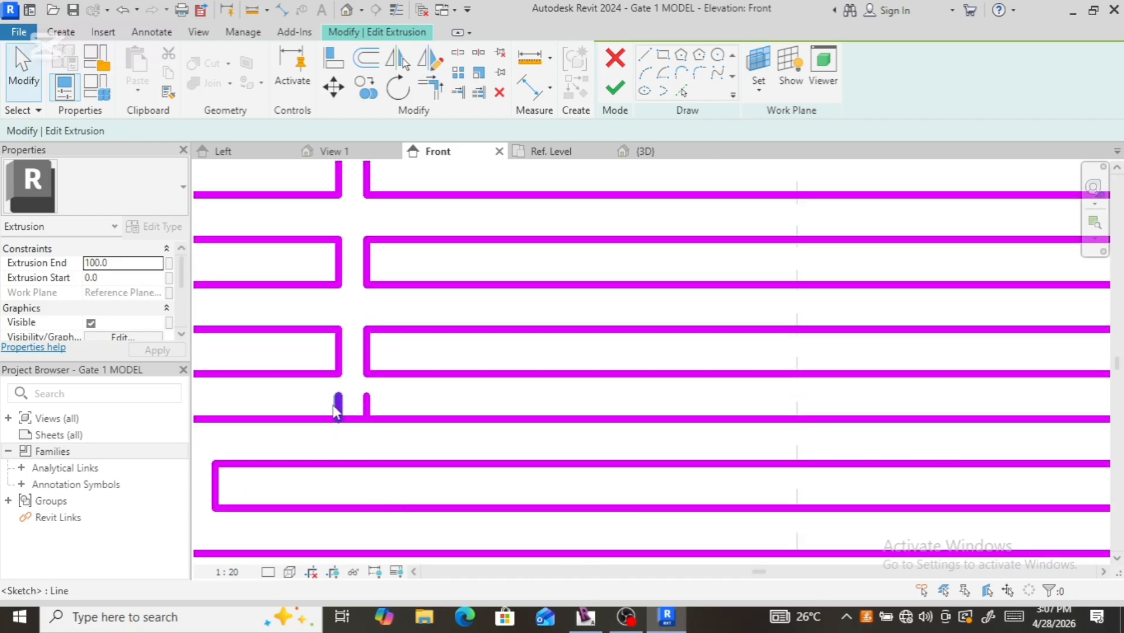
click(338, 404)
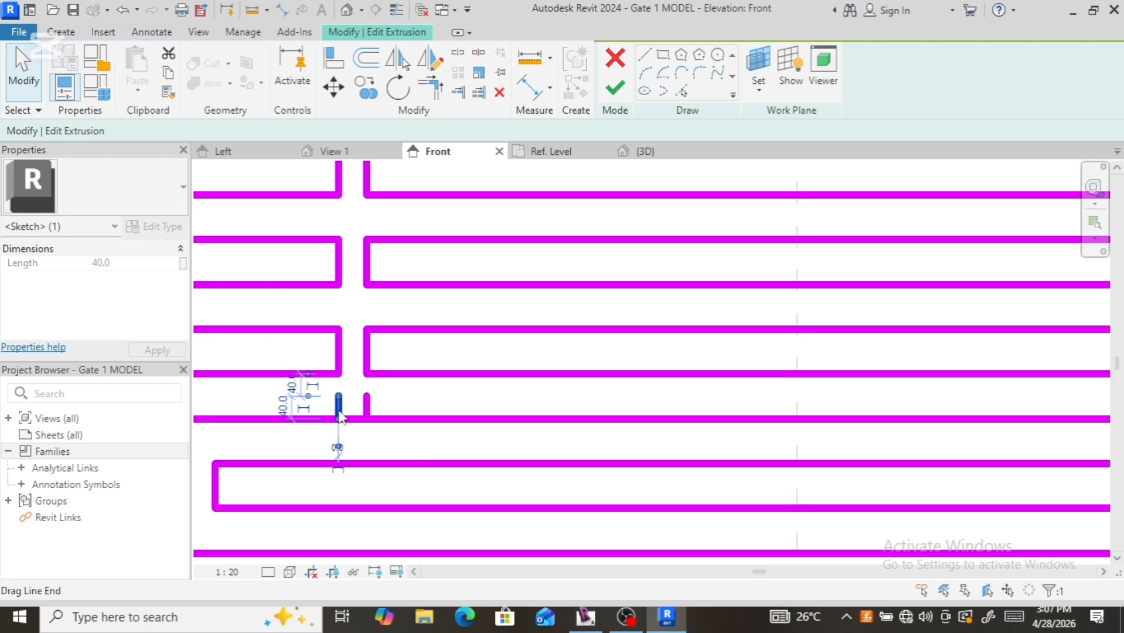
drag(338, 424, 325, 474)
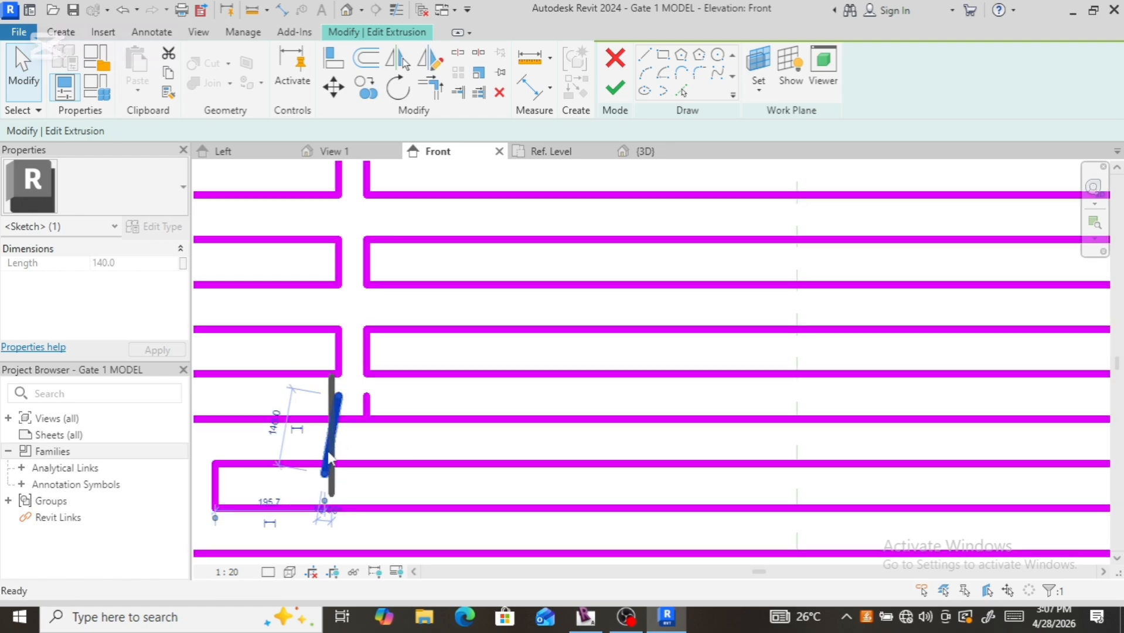
key(ctrl+z)
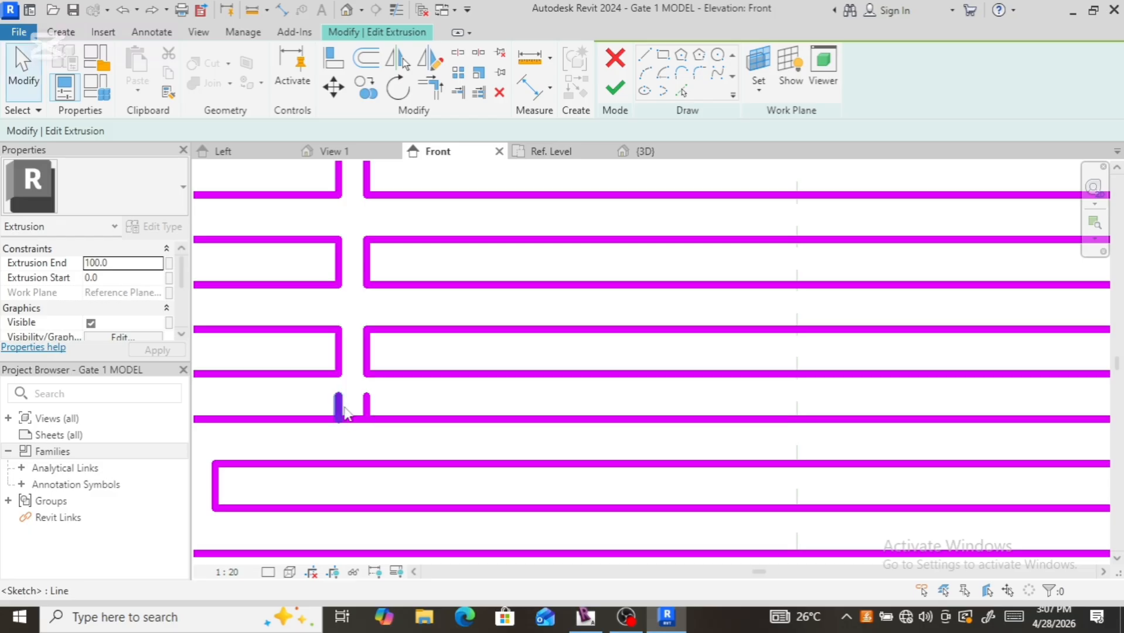
Step: Stretch the leftover left vertical segment straight down to the innermost rectangle's top edge, making it 120 long
click(339, 413)
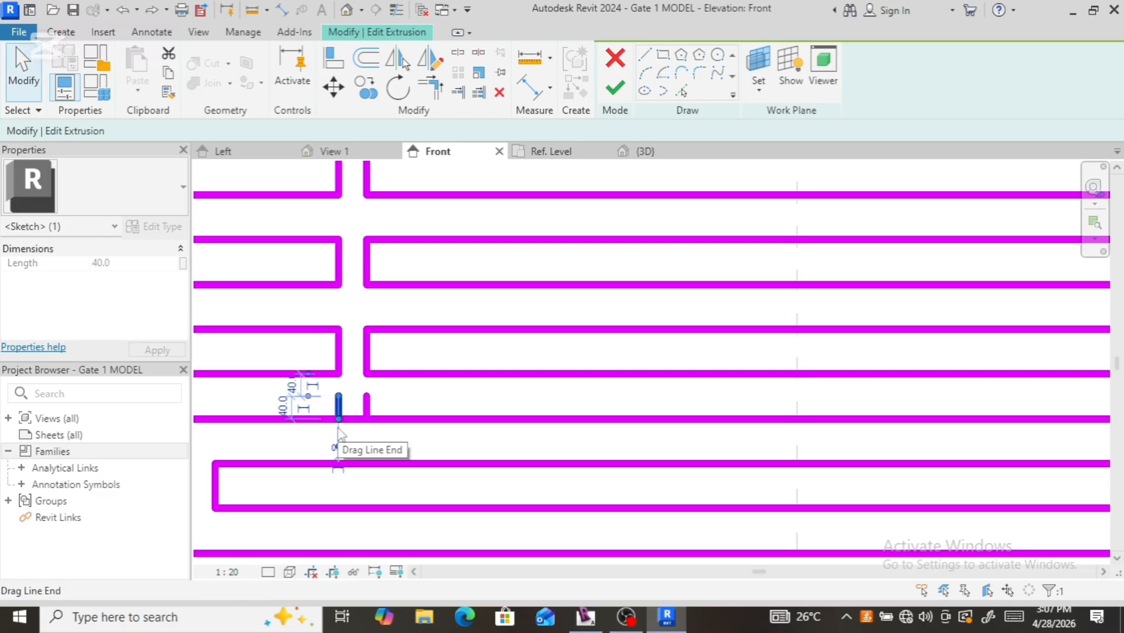
drag(339, 424, 340, 464)
Step: Examine the nested rectangles around the gap, from the outer strips to the extended segment at the innermost bar
scroll(352, 451, down, 1)
scroll(352, 450, down, 2)
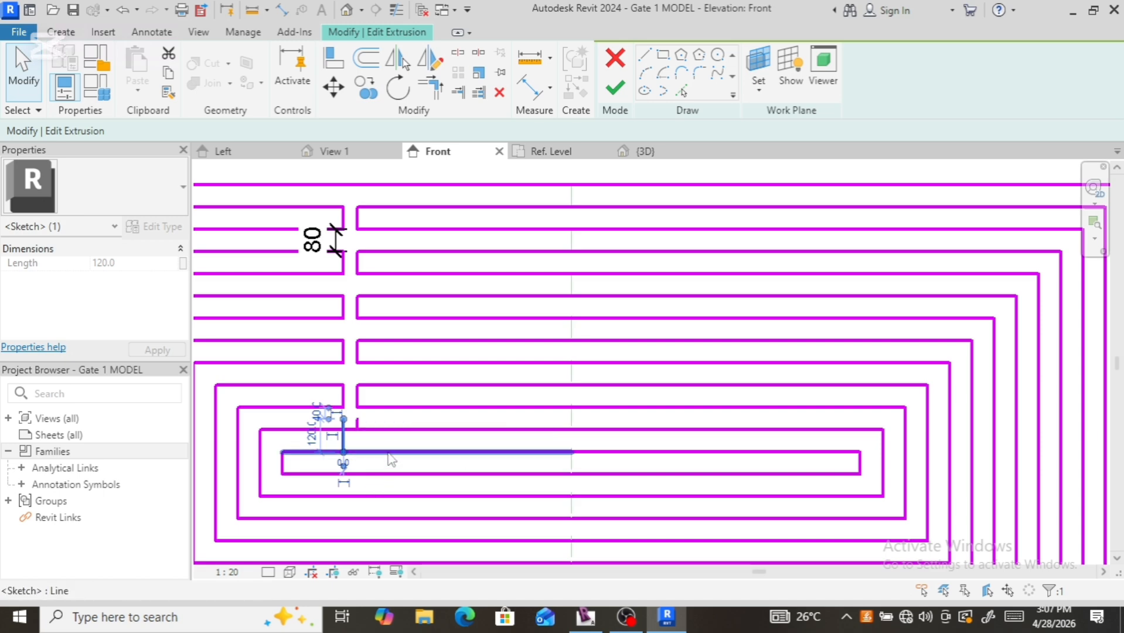
scroll(391, 460, down, 1)
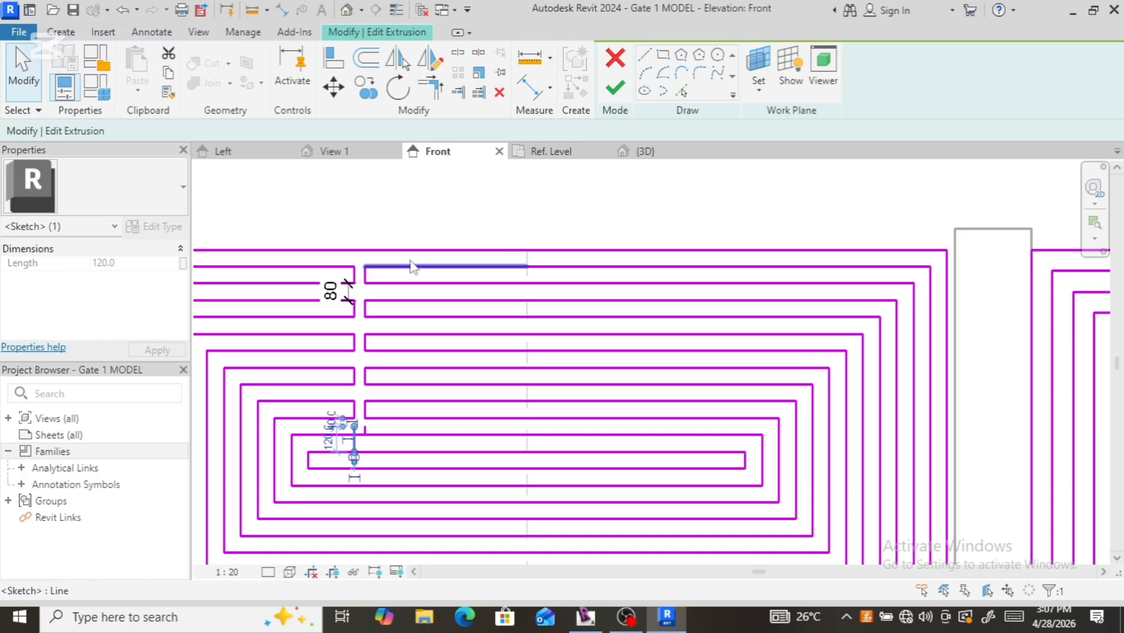
scroll(413, 266, down, 2)
scroll(375, 369, up, 3)
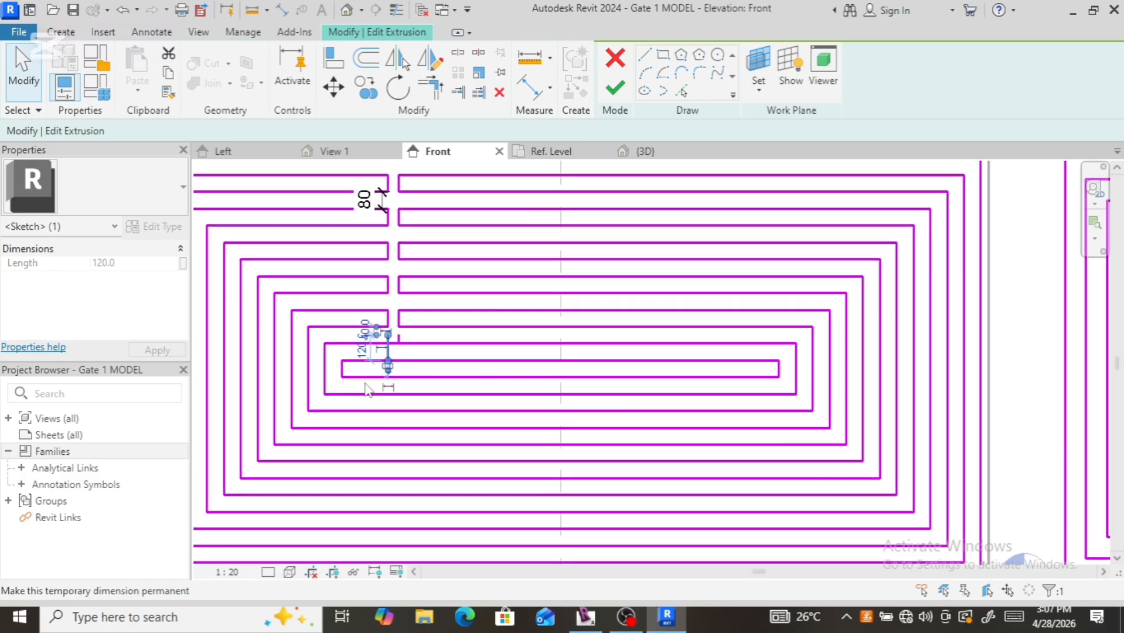
scroll(381, 375, up, 2)
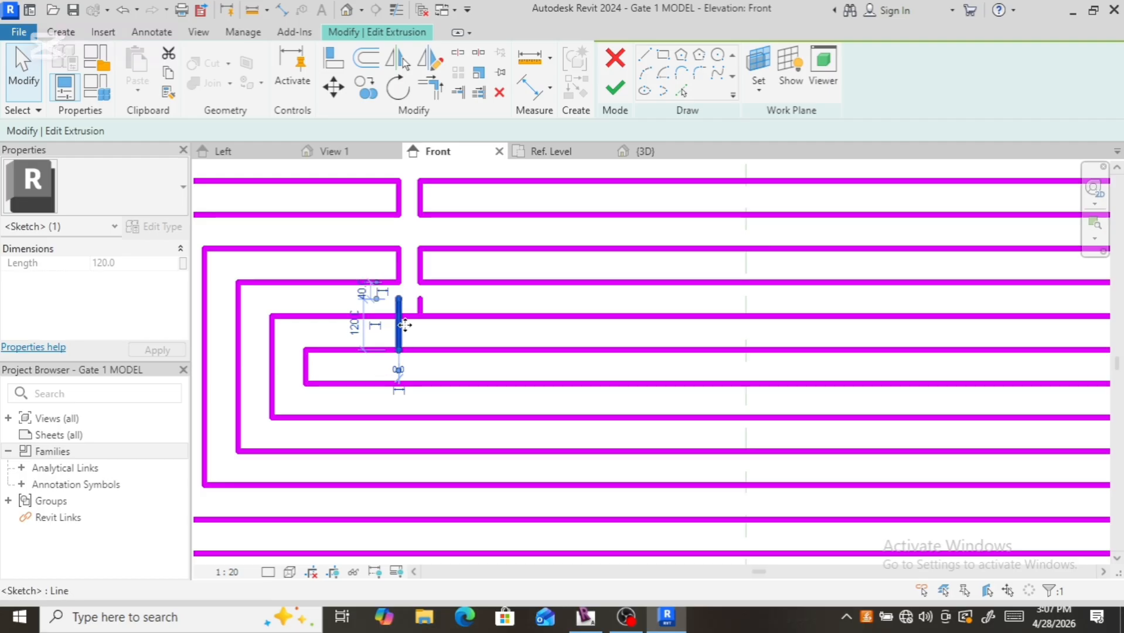
scroll(405, 325, down, 2)
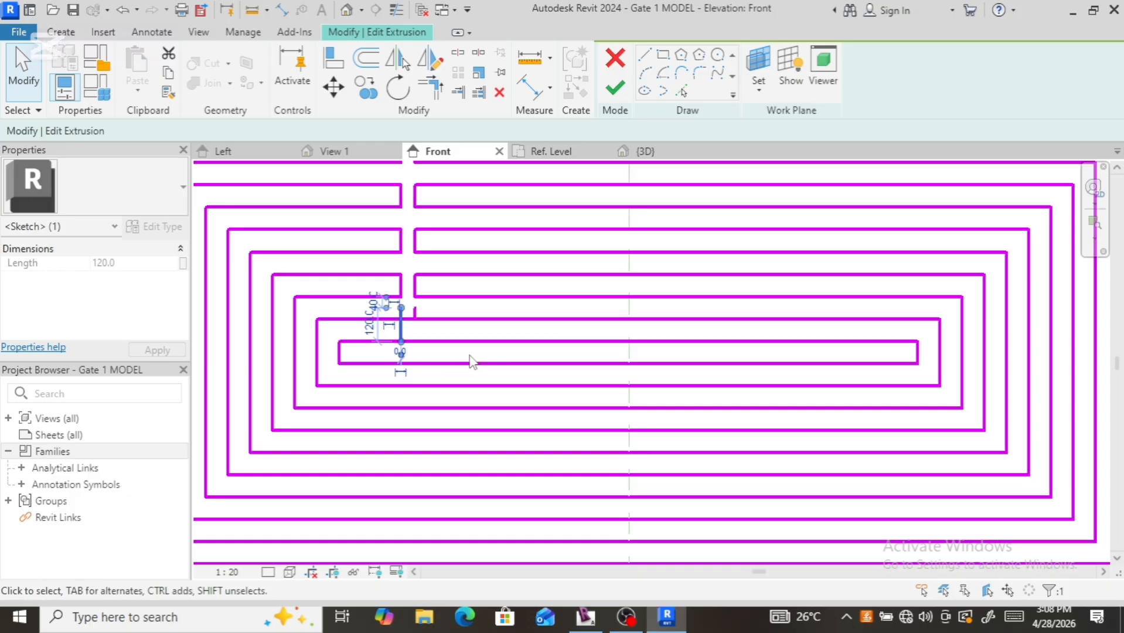
scroll(400, 352, down, 3)
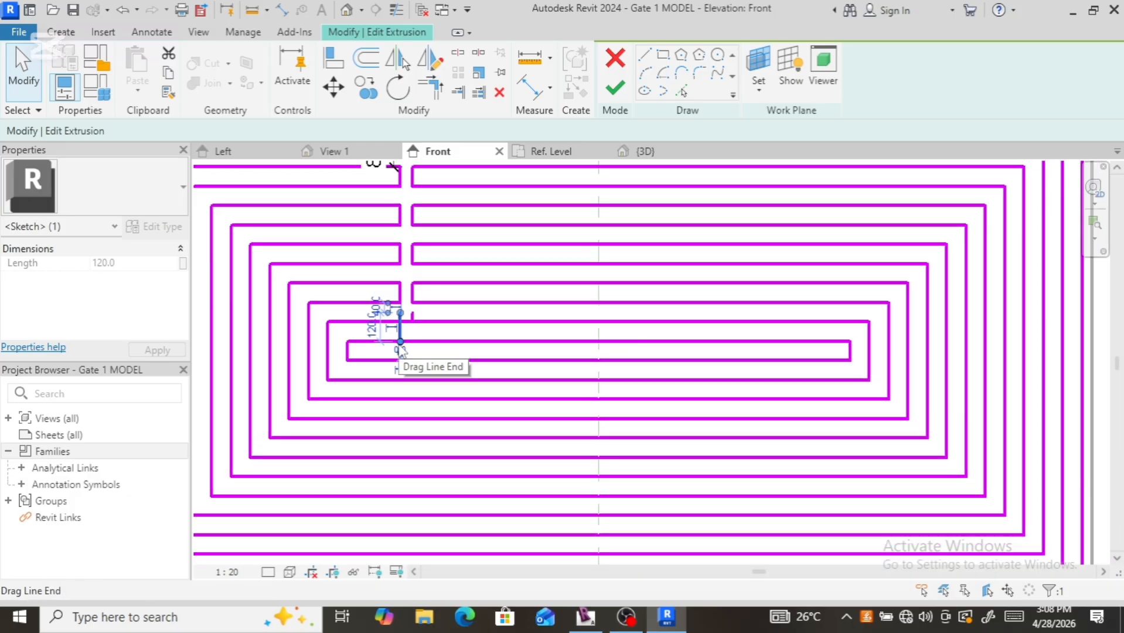
Step: Delete the two leftover vertical segments on either side of the gap above the innermost rectangles
scroll(400, 350, up, 2)
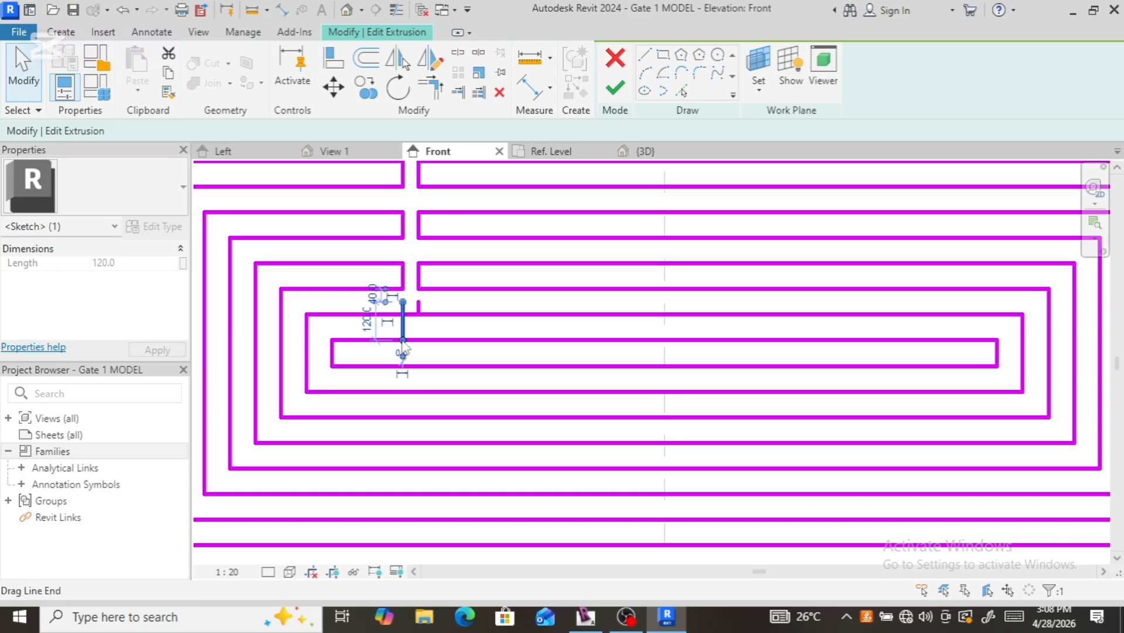
drag(400, 351, 403, 340)
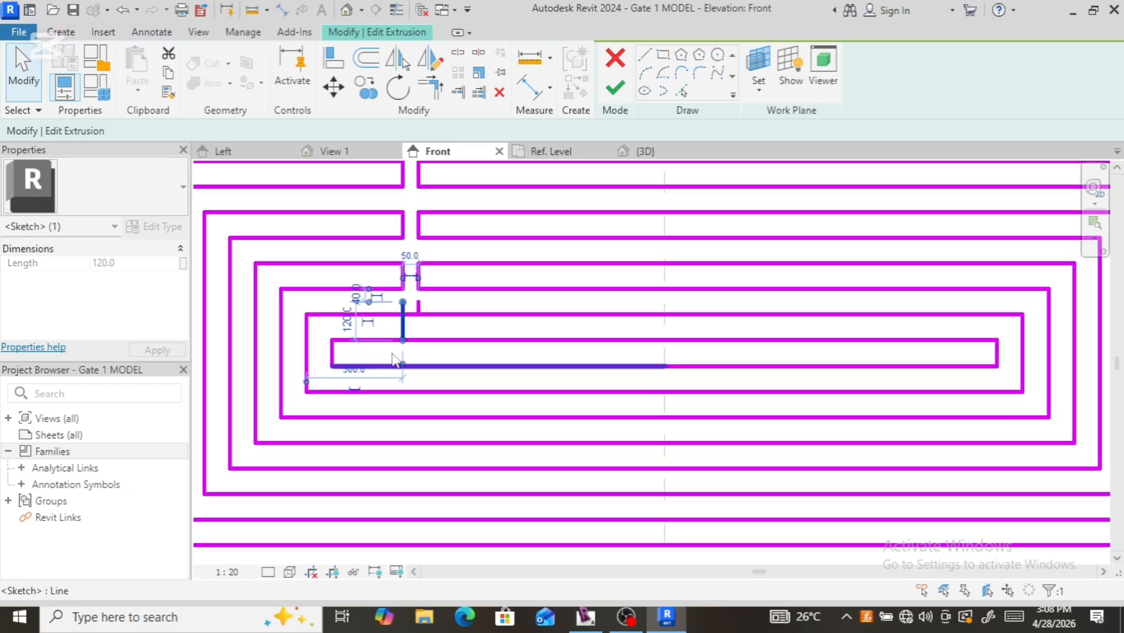
key(Delete)
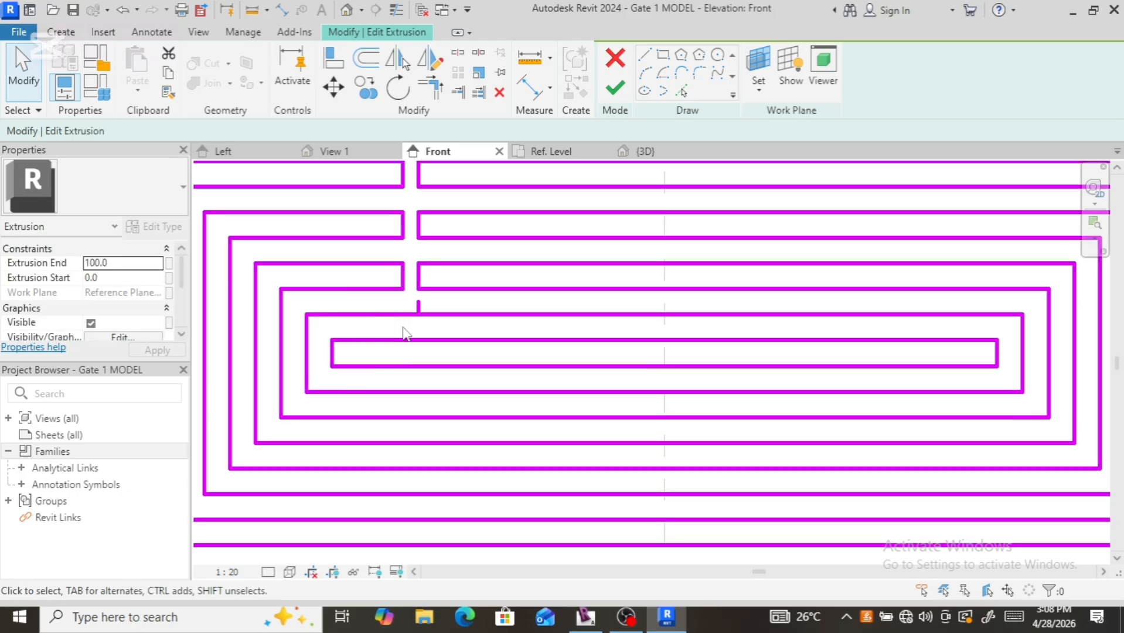
click(417, 305)
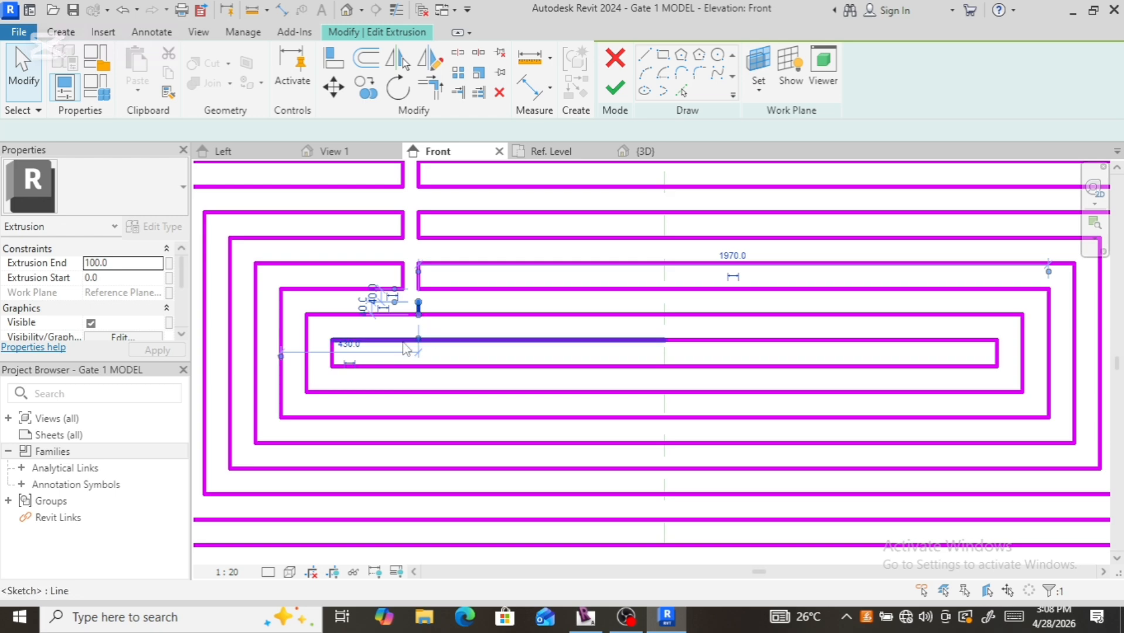
key(Delete)
Step: Finish editing the gate extrusion's sketch with the gap through its upper strips
scroll(405, 340, down, 5)
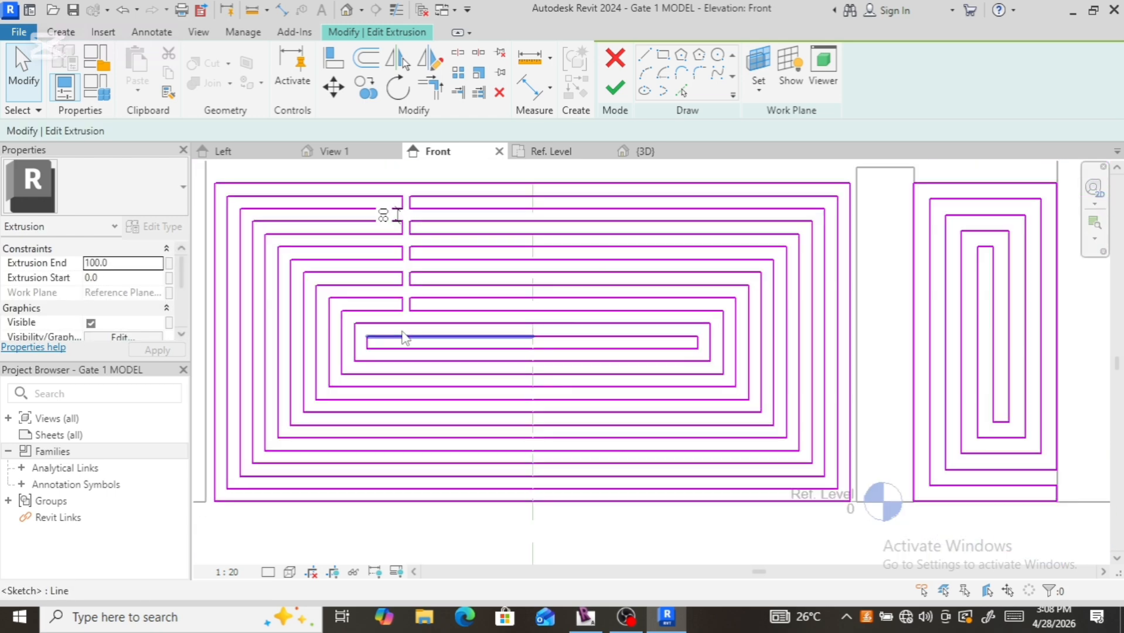
scroll(403, 334, up, 2)
scroll(407, 317, up, 2)
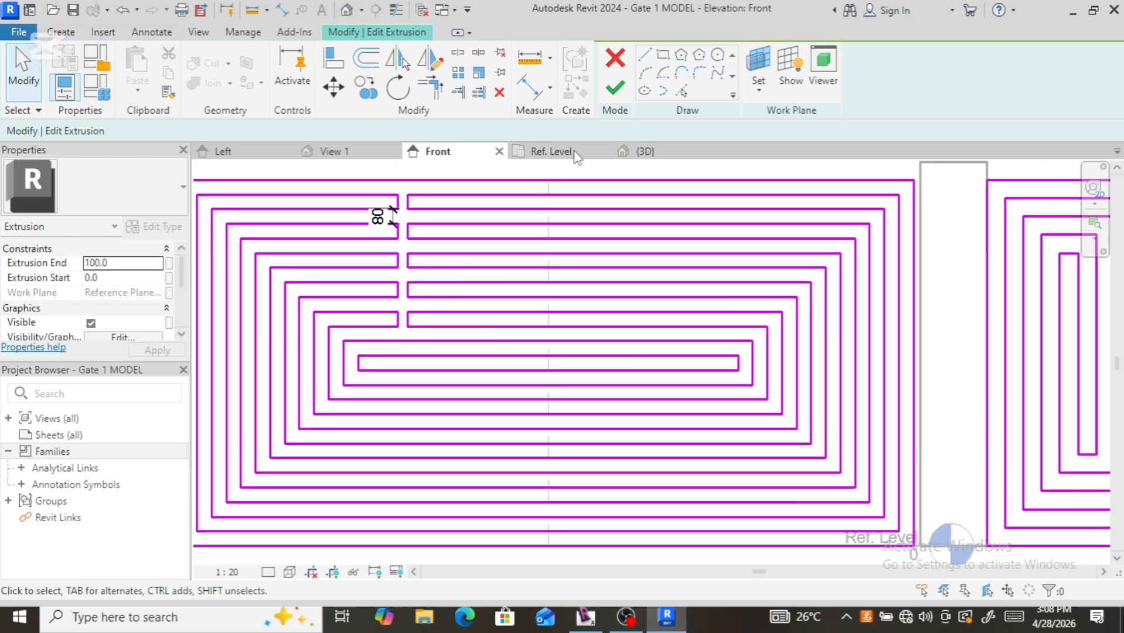
click(615, 90)
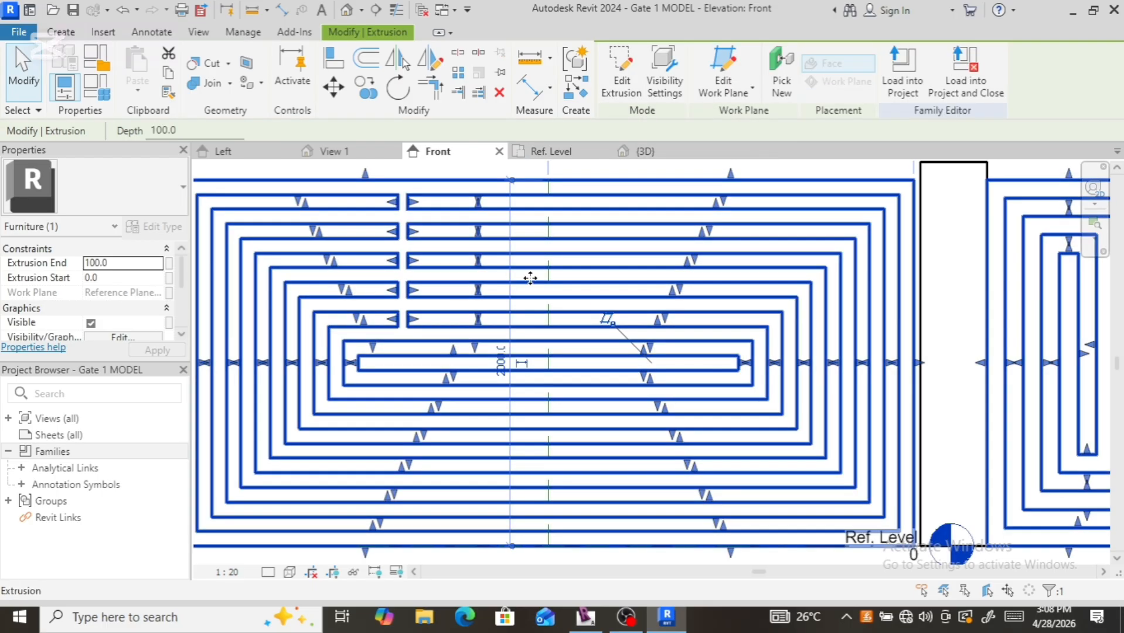
Step: Switch to the 3D view and examine the gap in the large panel's nested bars from several angles, including the back
click(645, 152)
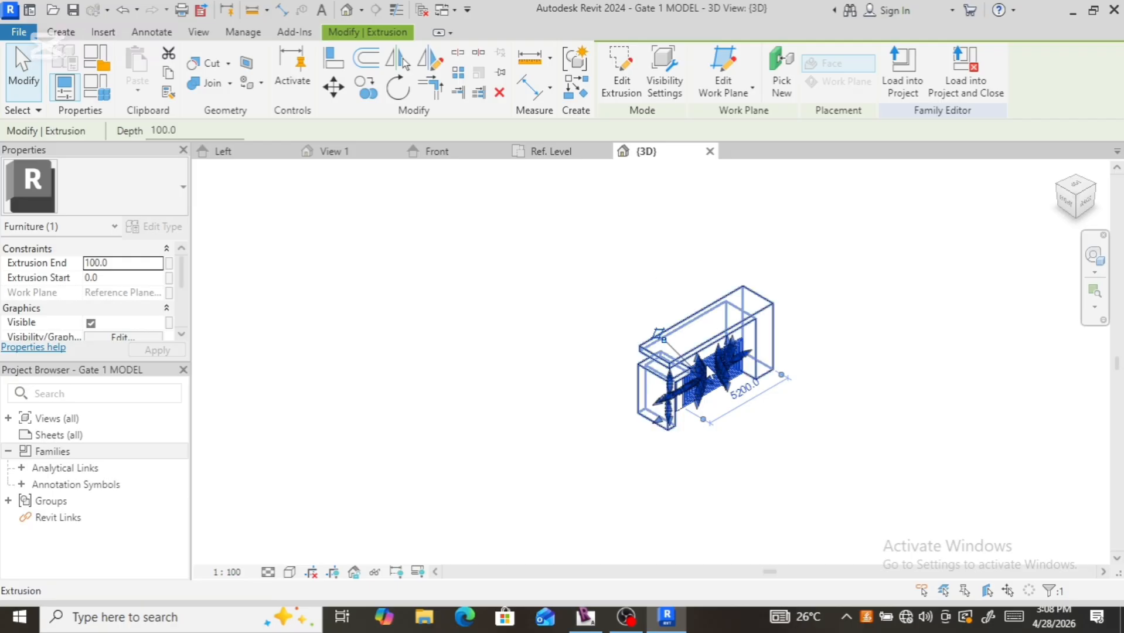
click(763, 451)
scroll(720, 409, up, 6)
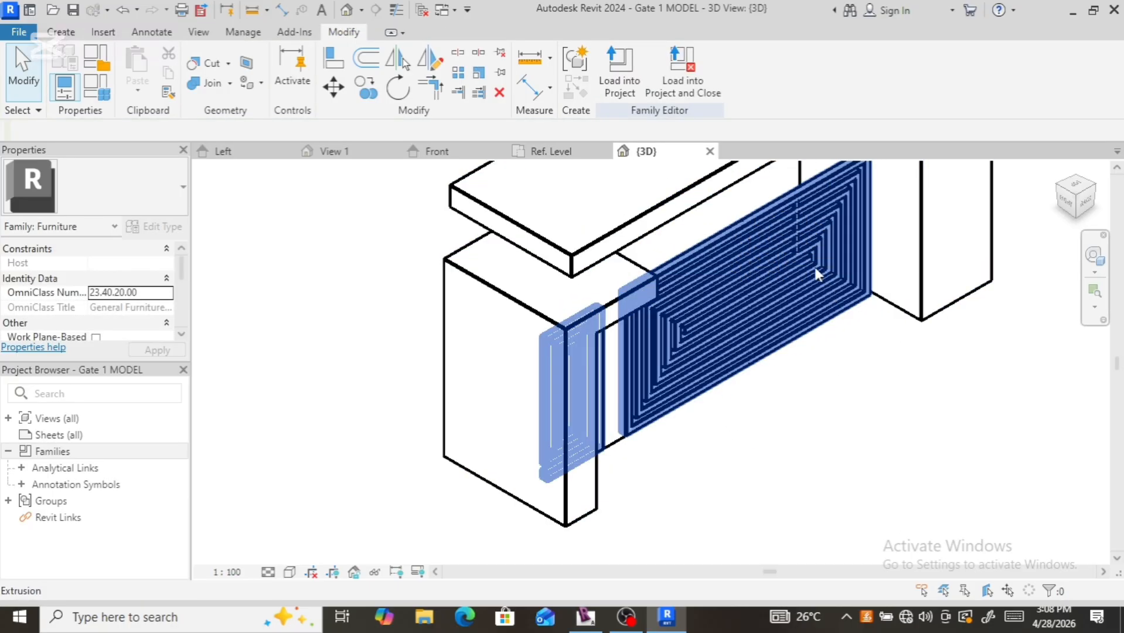
scroll(814, 264, up, 5)
scroll(592, 481, down, 3)
scroll(708, 293, up, 5)
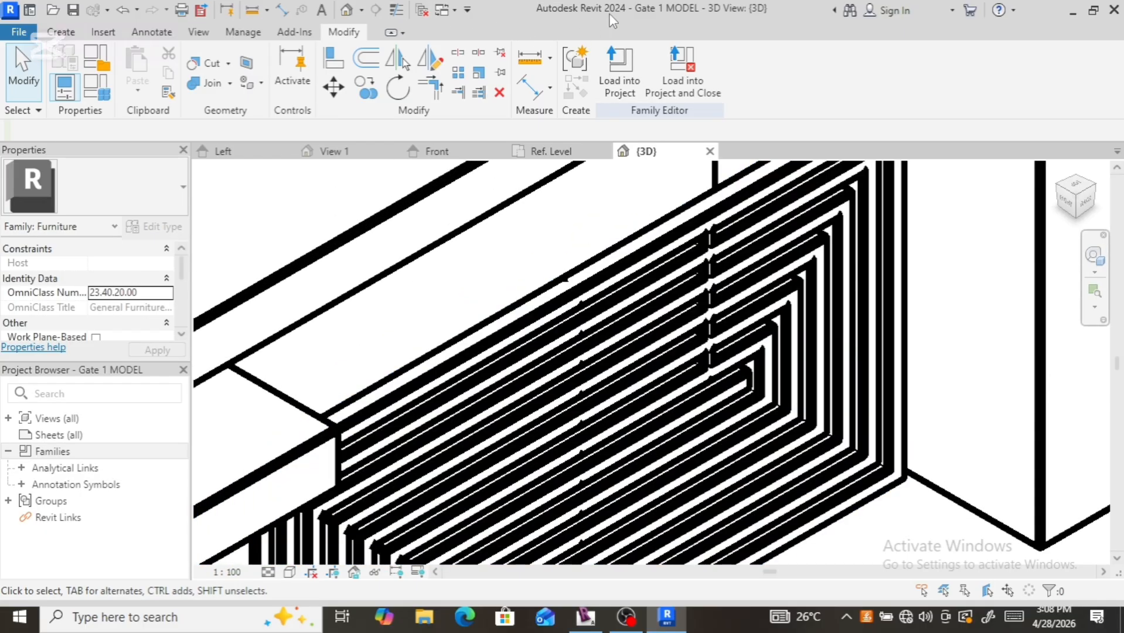
click(1075, 207)
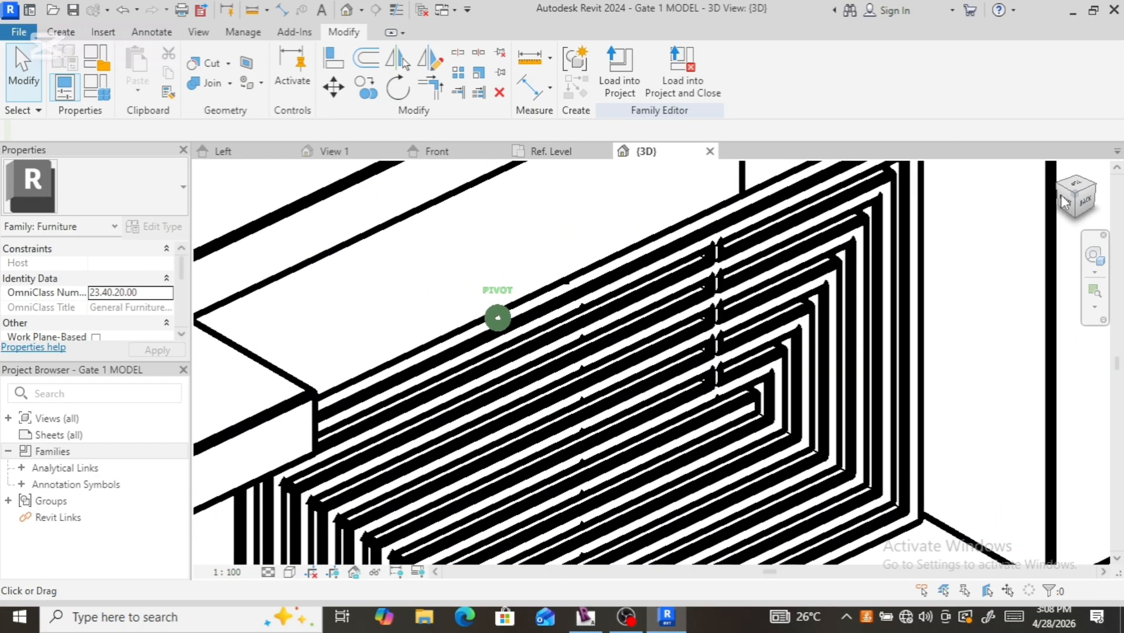
mouse_move(1072, 556)
shift+middle_down()
mouse_move(233, 512)
mouse_move(1024, 530)
mouse_move(1015, 515)
shift+middle_up()
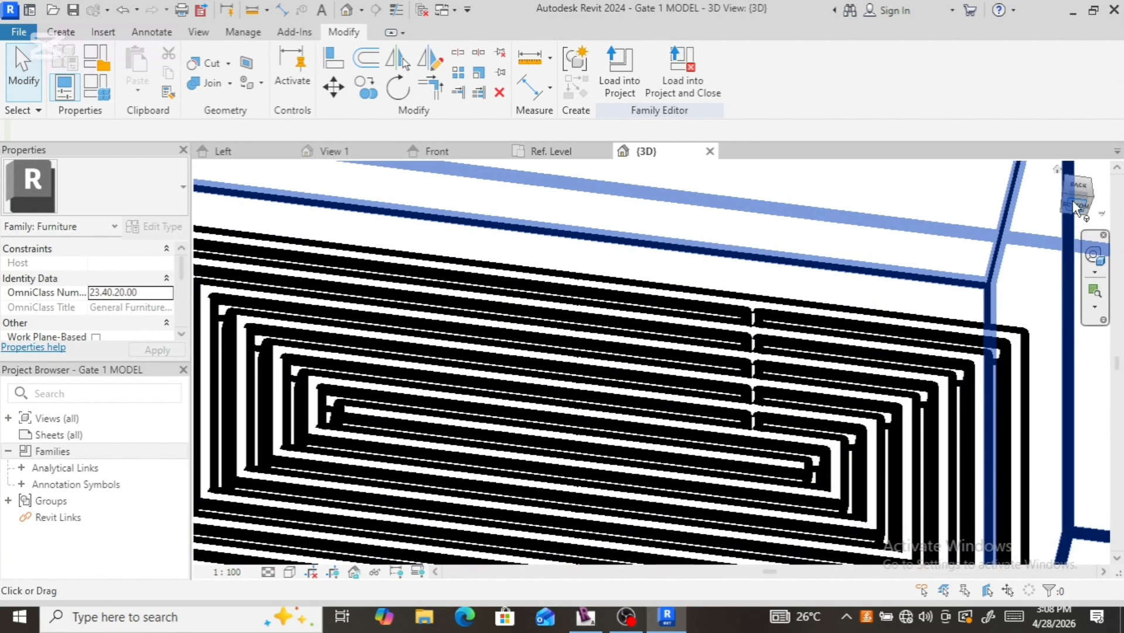
mouse_move(1073, 196)
mouse_down()
mouse_move(1075, 186)
mouse_move(1105, 263)
mouse_move(1090, 261)
mouse_move(1108, 259)
mouse_move(1058, 261)
mouse_move(982, 302)
mouse_move(991, 293)
mouse_up()
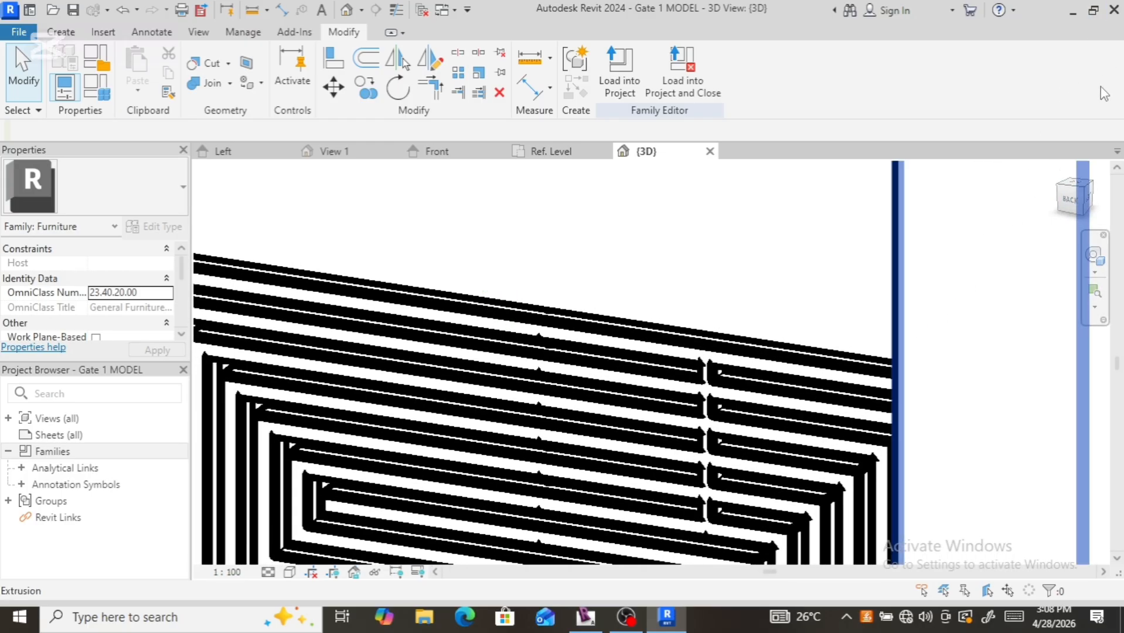
drag(1076, 194, 1078, 174)
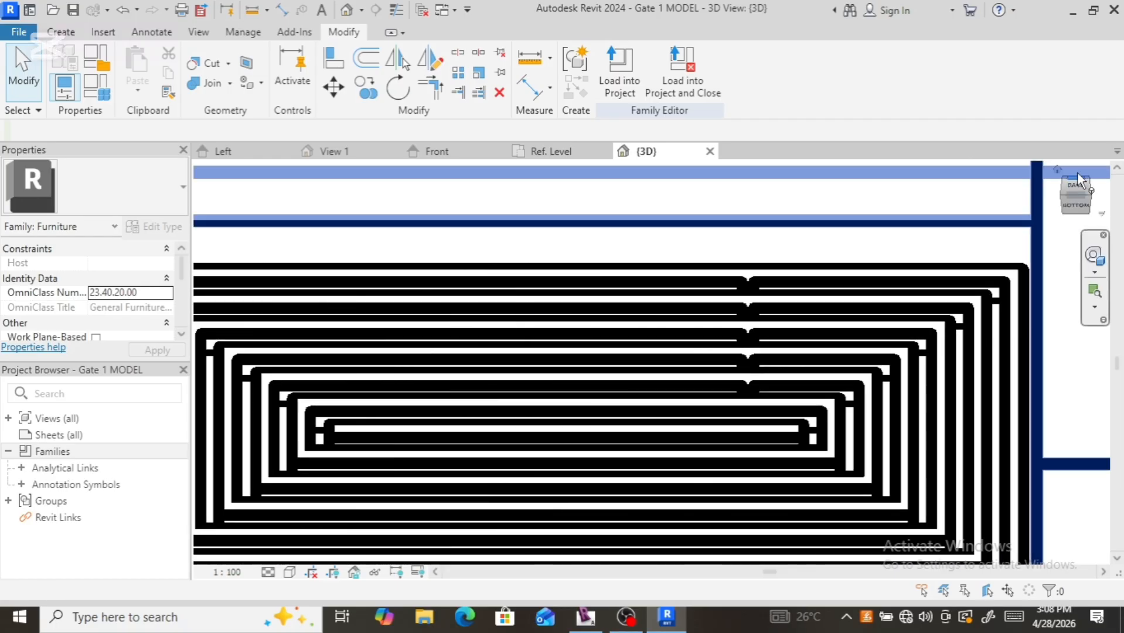
Step: Display the 3D view shaded and inspect the large panel's gap from the back
click(1079, 178)
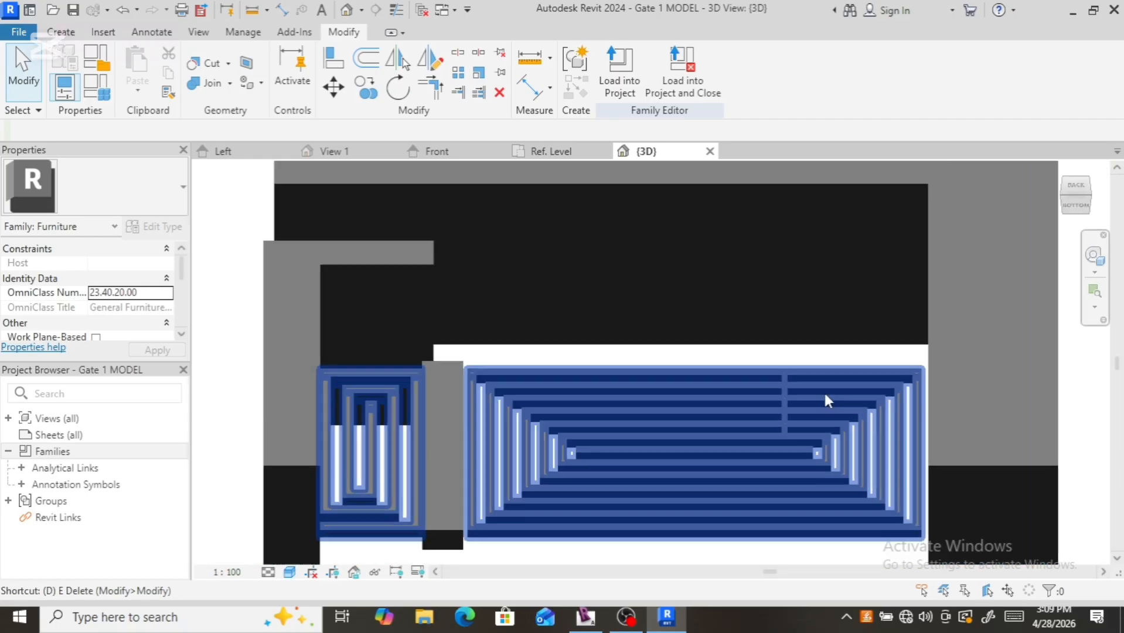
scroll(825, 395, down, 2)
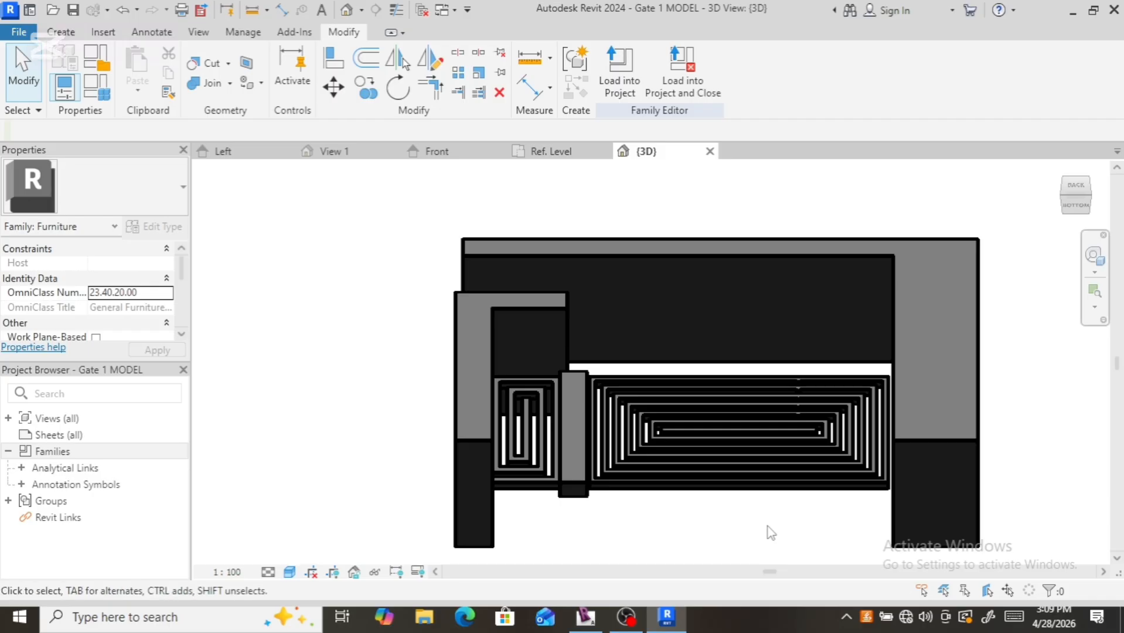
scroll(835, 454, up, 3)
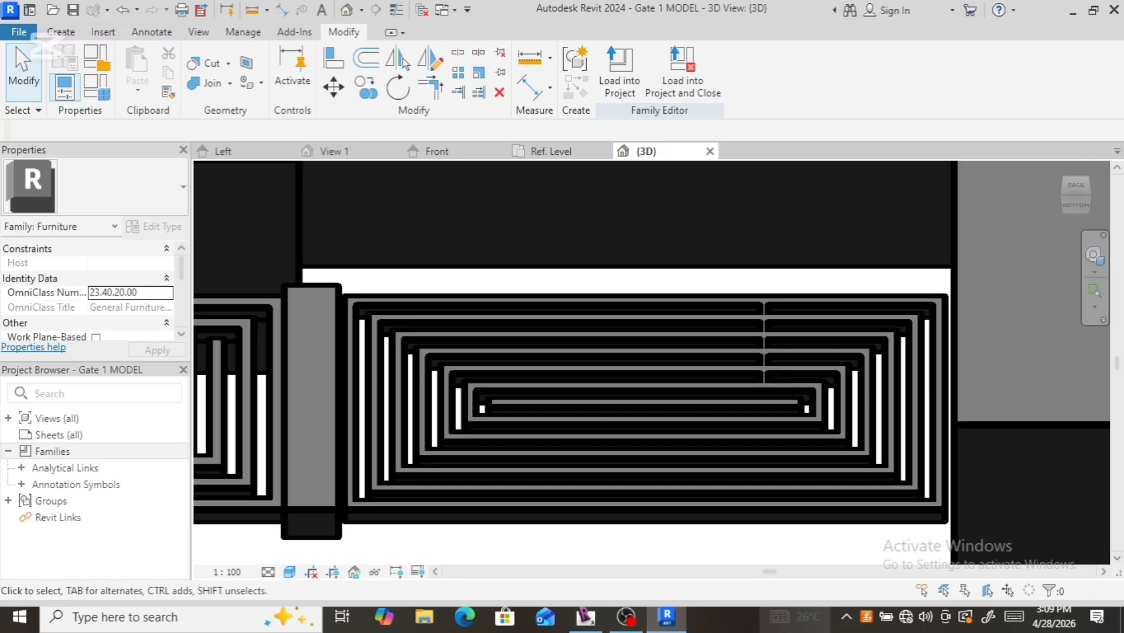
scroll(761, 314, up, 2)
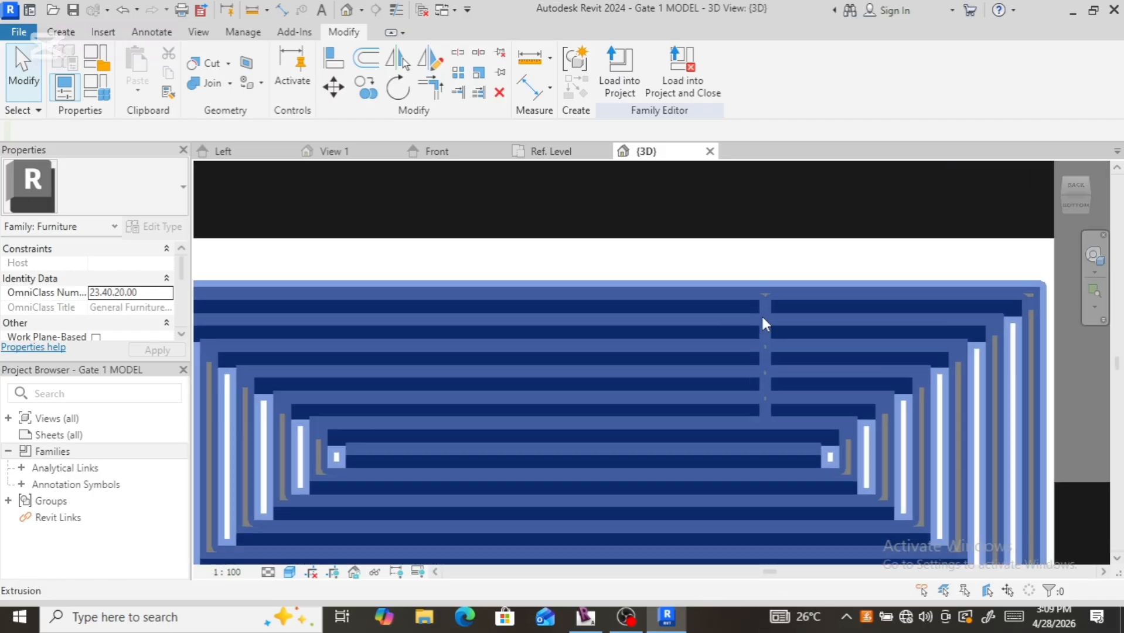
scroll(807, 362, down, 5)
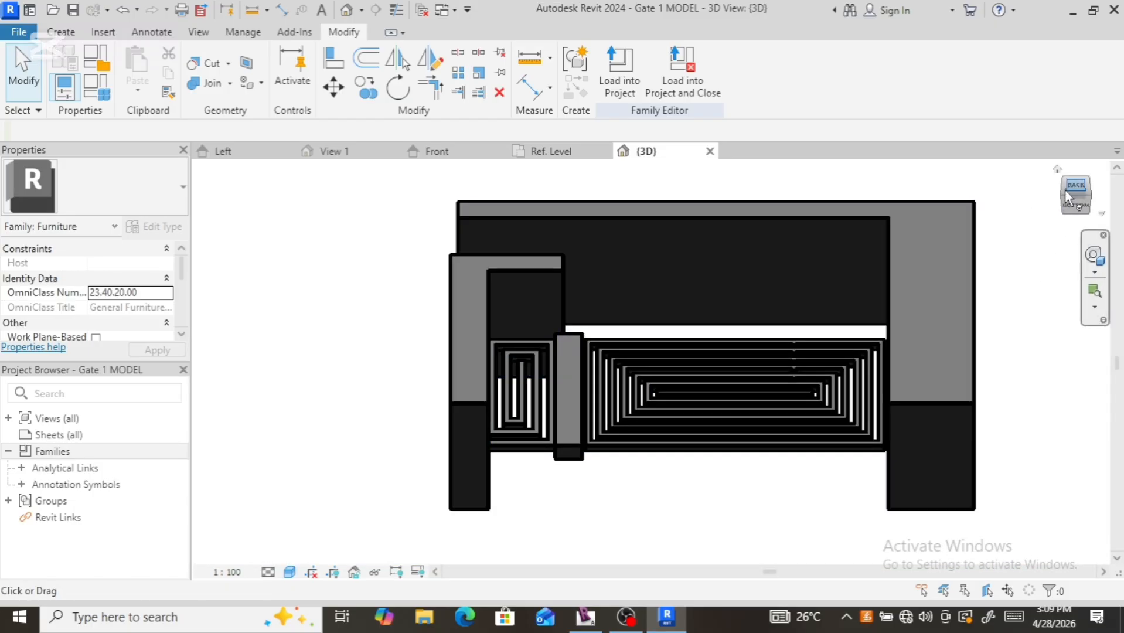
Step: Turn the gate to face the front and examine how the gap runs through the large panel down to the innermost bars
click(1058, 169)
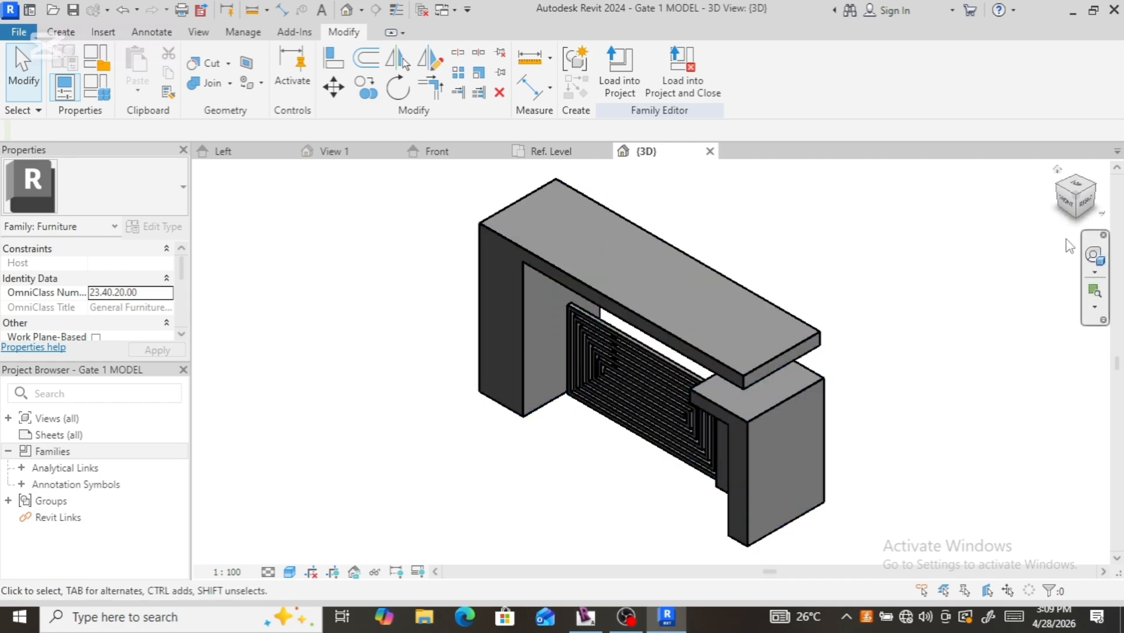
click(1076, 208)
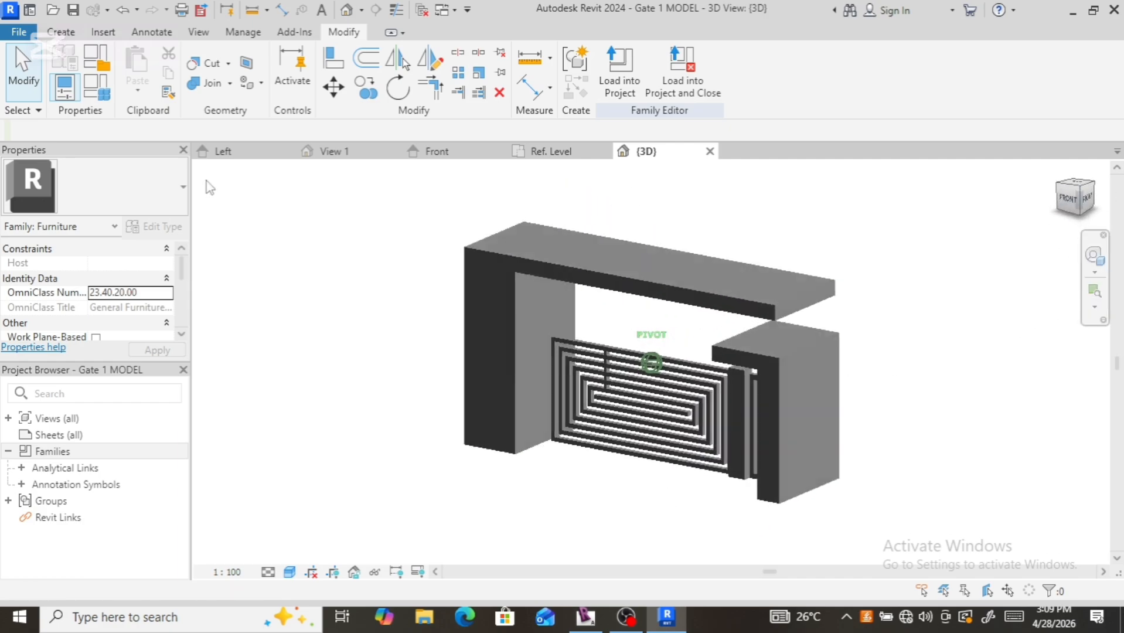
scroll(582, 381, up, 6)
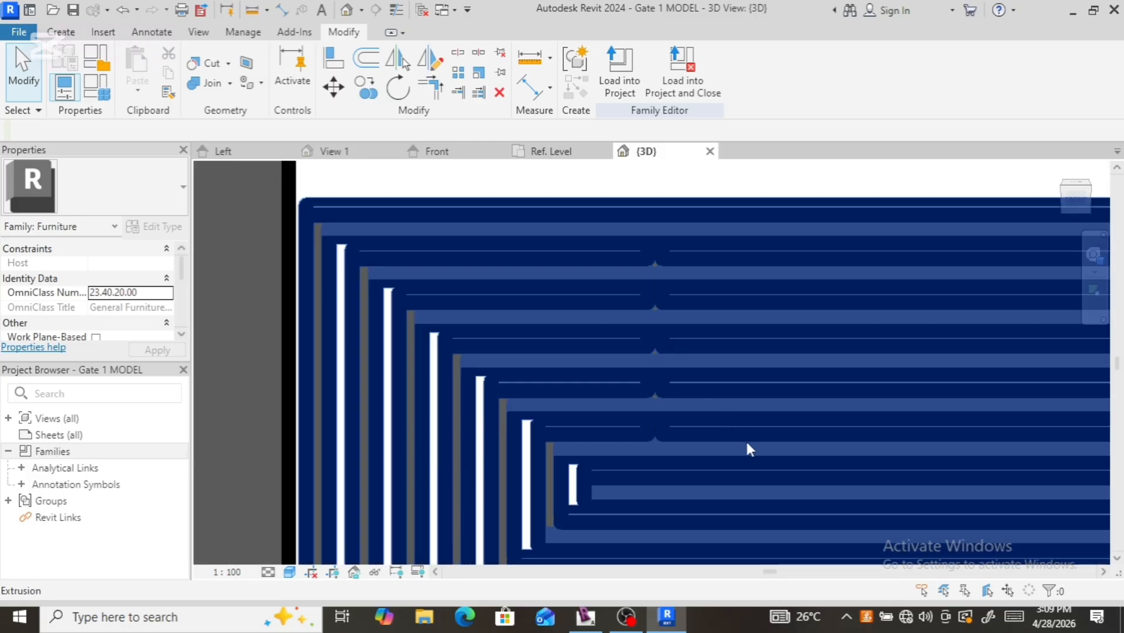
scroll(623, 238, down, 2)
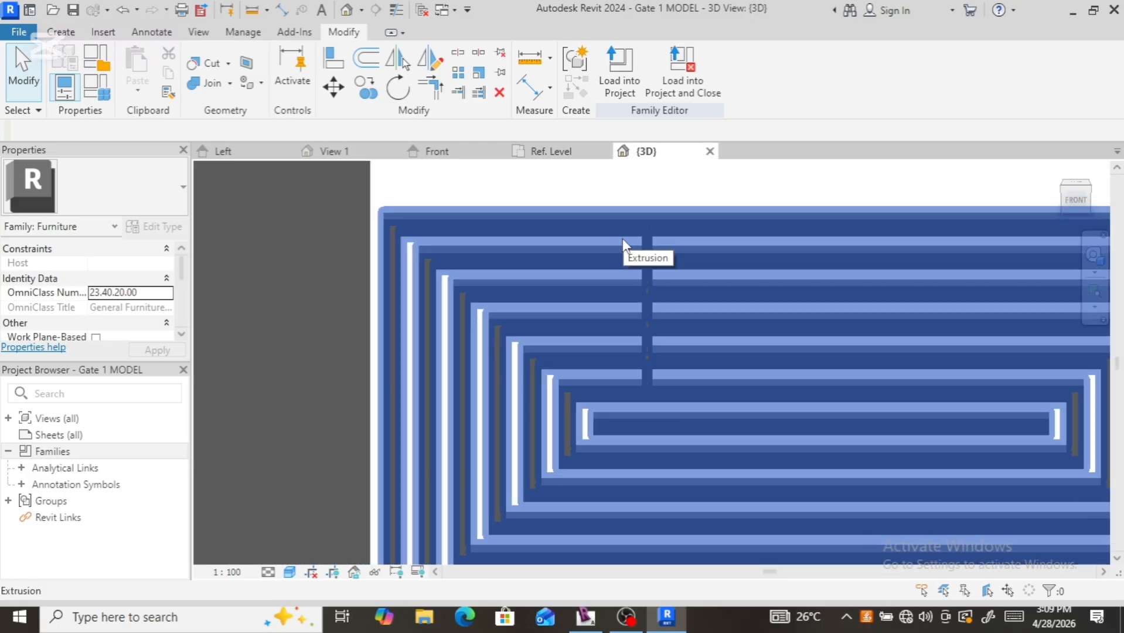
scroll(619, 486, down, 2)
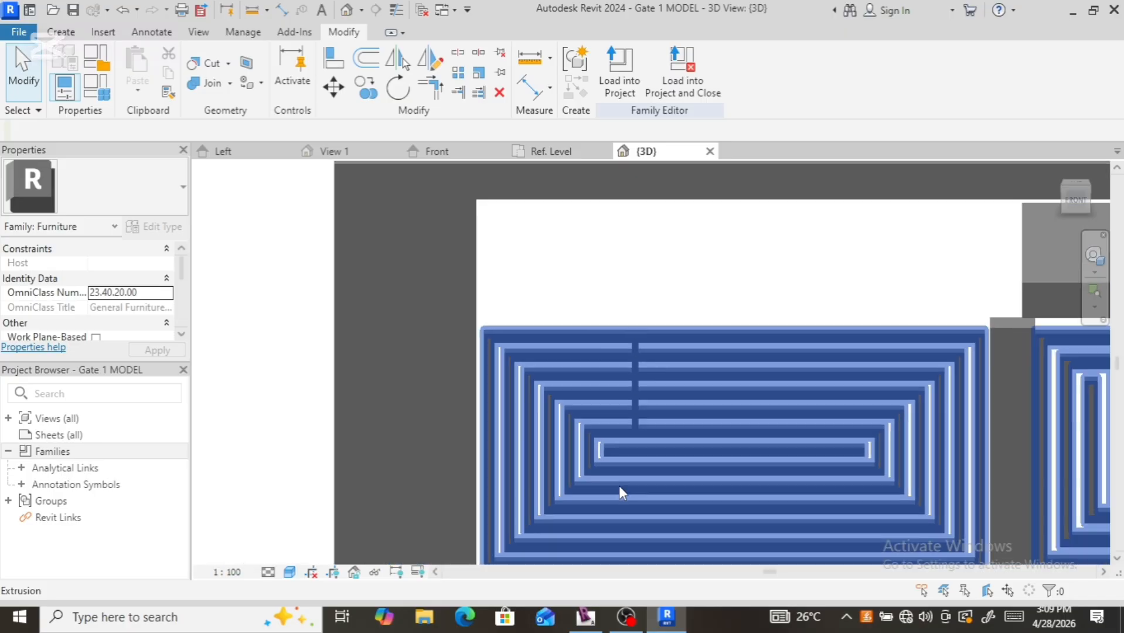
scroll(618, 503, down, 2)
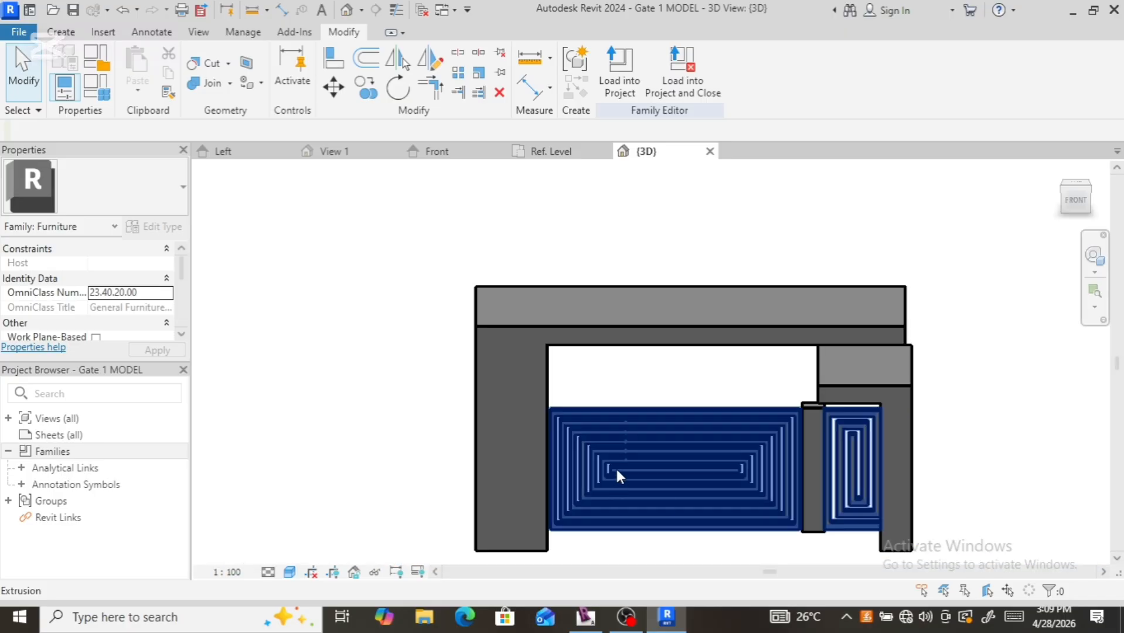
scroll(565, 487, up, 4)
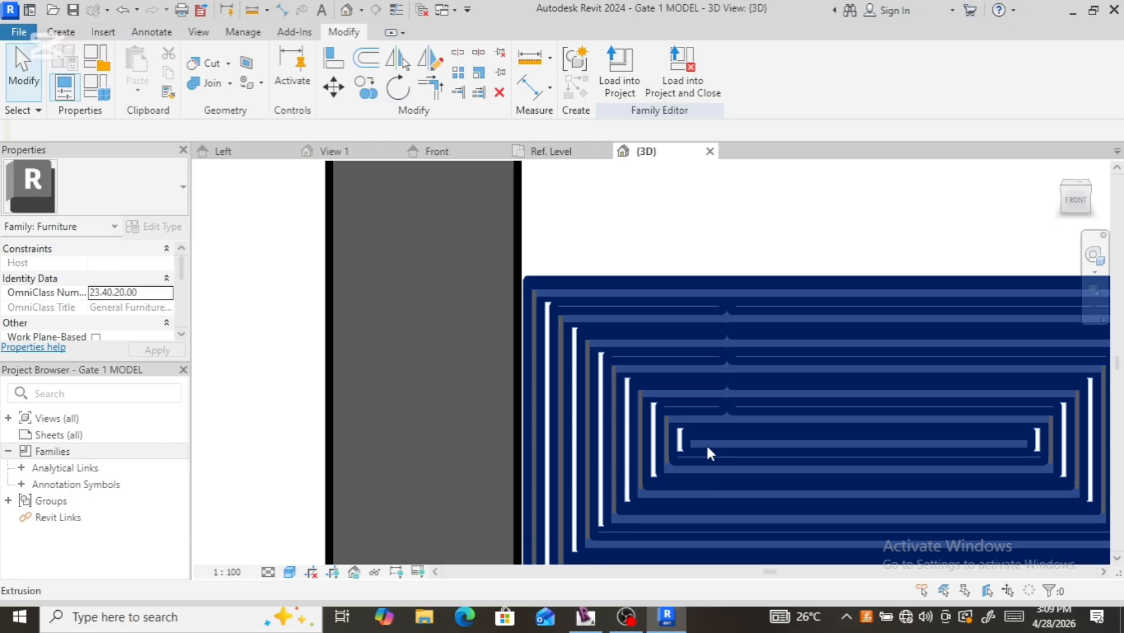
scroll(710, 439, down, 3)
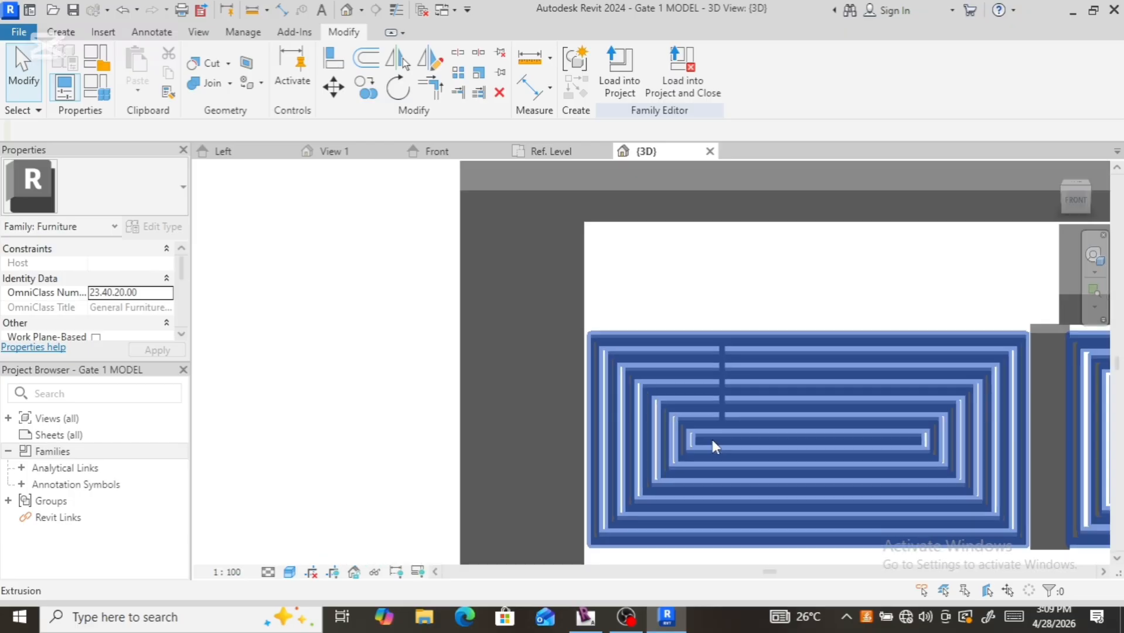
scroll(711, 441, down, 2)
scroll(709, 440, up, 3)
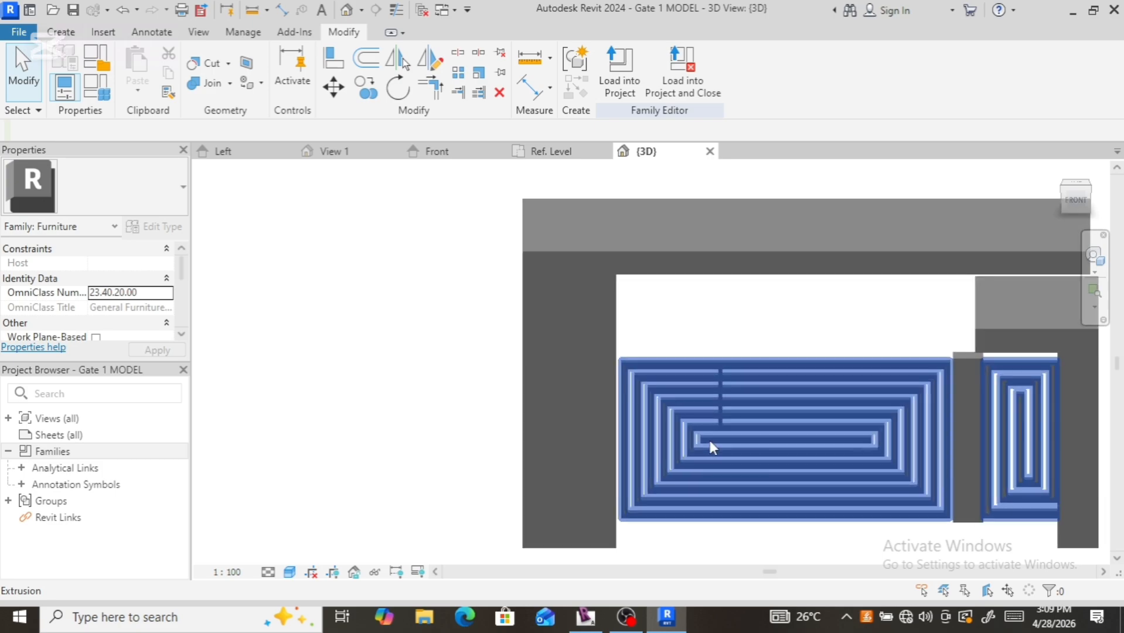
scroll(710, 442, down, 2)
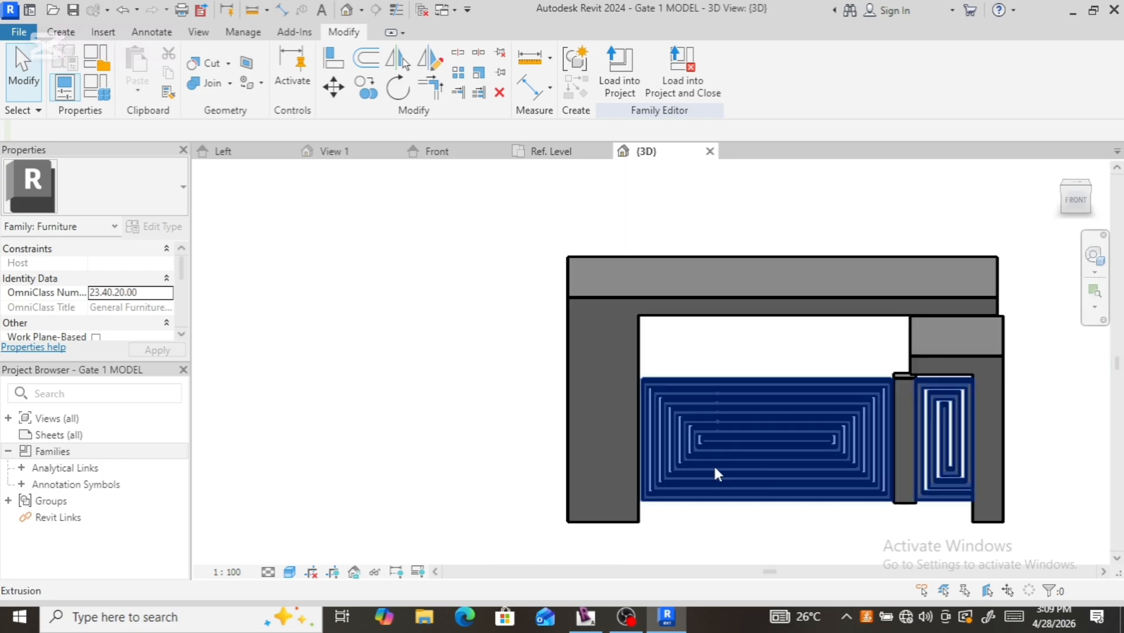
scroll(725, 447, up, 3)
scroll(725, 445, down, 1)
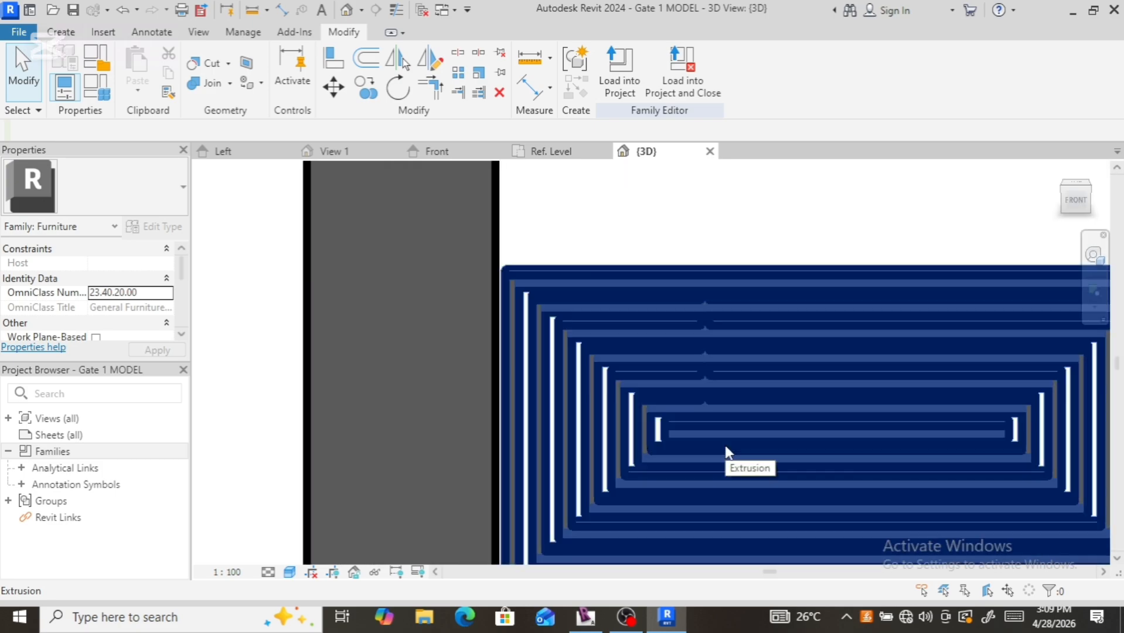
scroll(725, 446, down, 1)
scroll(726, 448, down, 2)
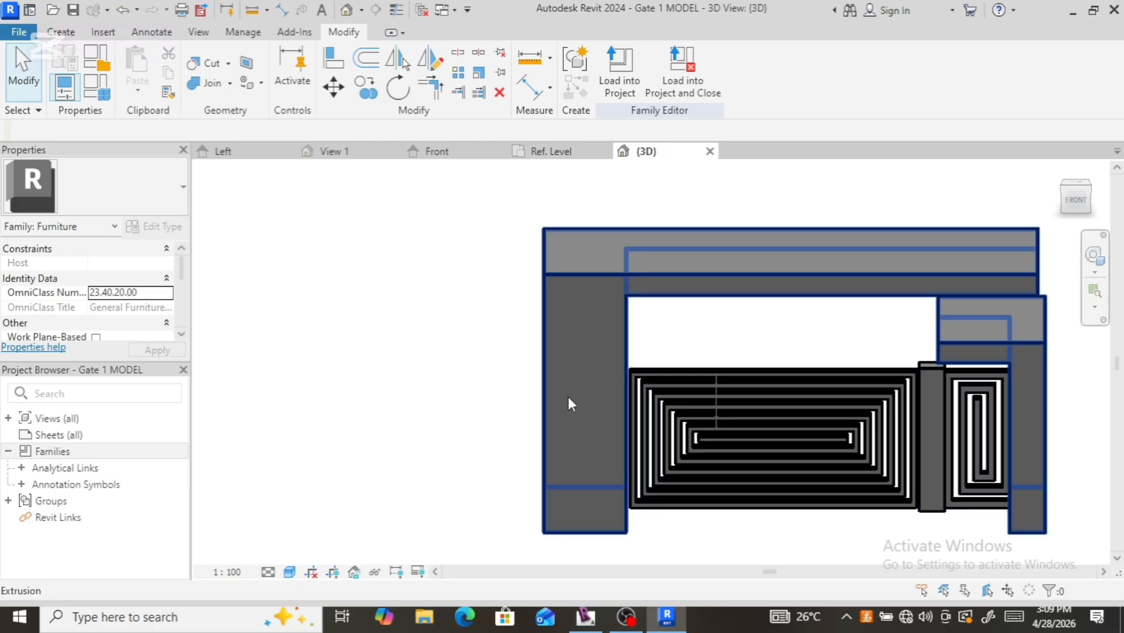
Step: Select the gate panels' extrusion in the 3D view and open its sketch for editing
scroll(751, 469, up, 5)
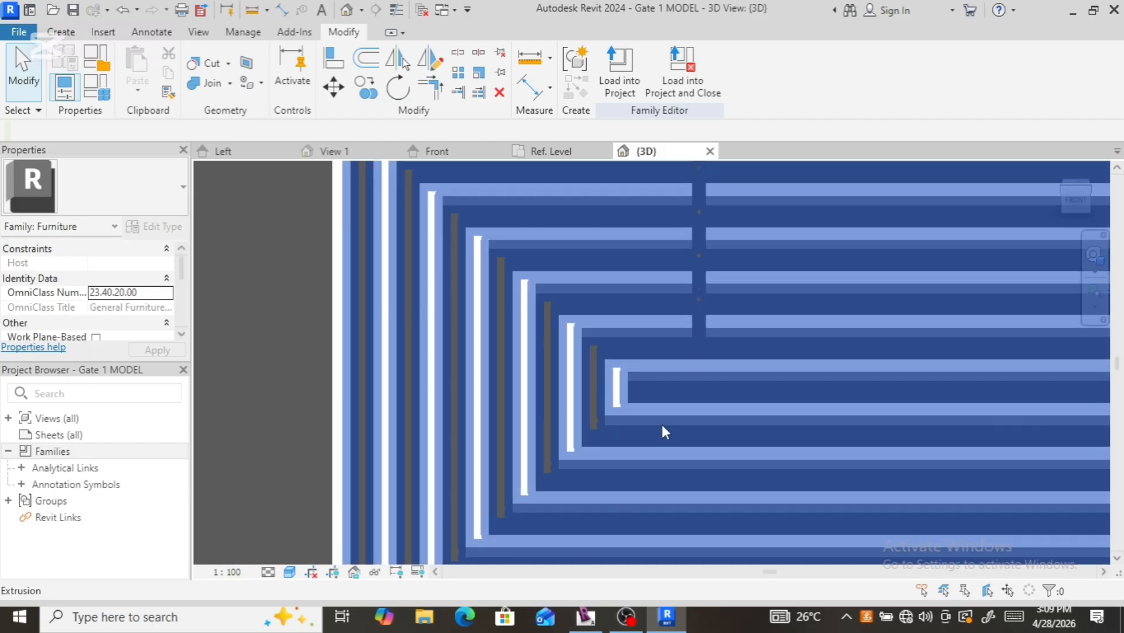
click(623, 418)
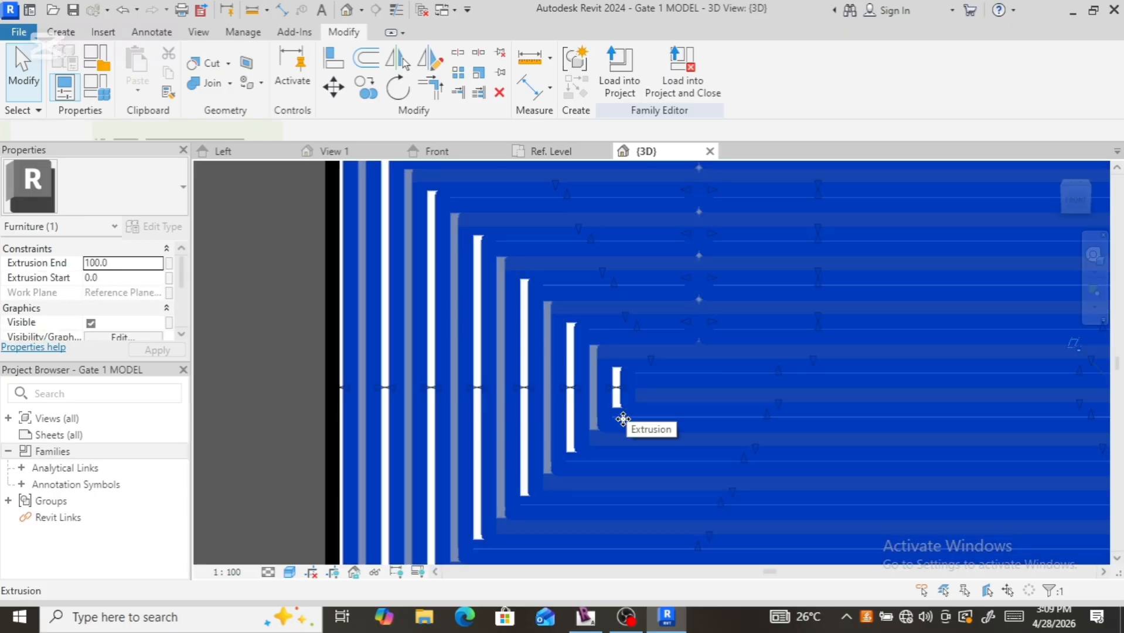
scroll(618, 431, down, 5)
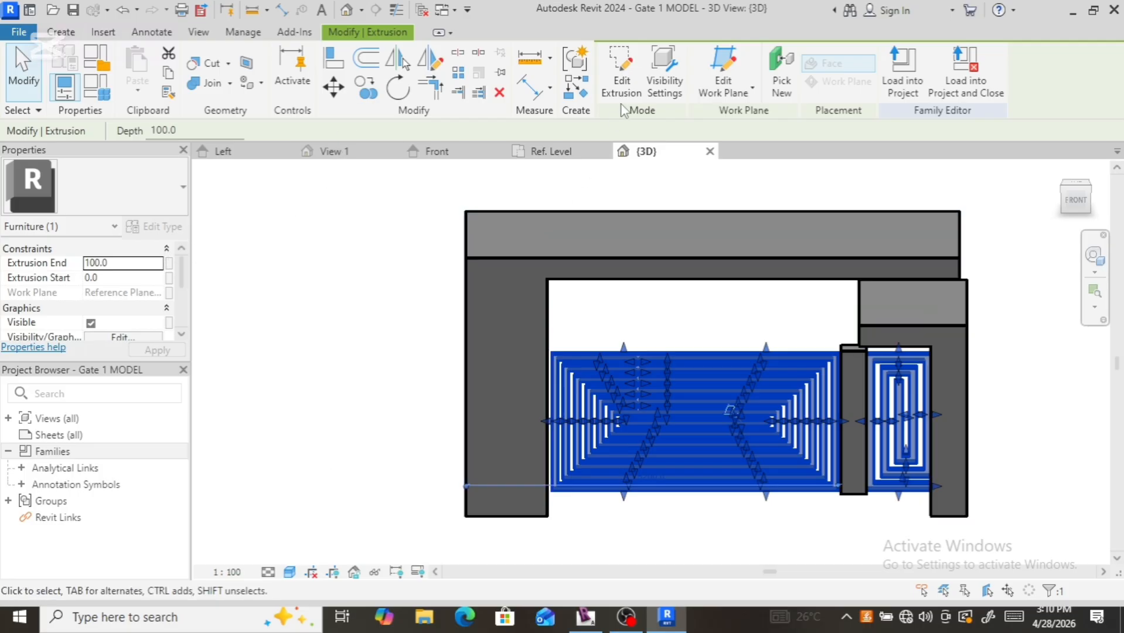
click(623, 88)
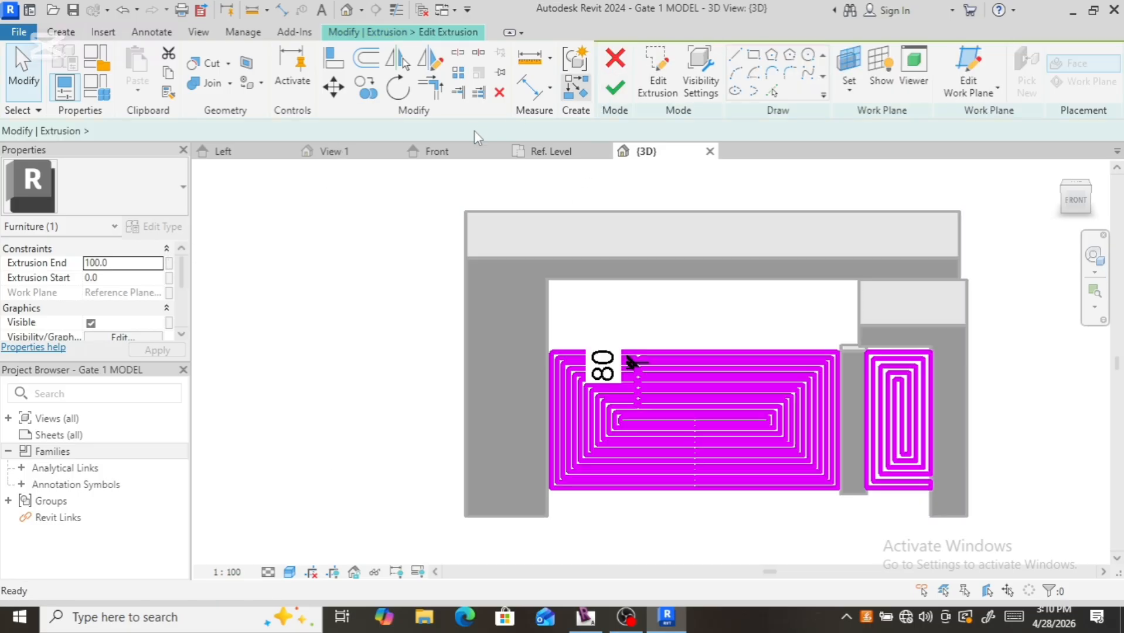
Step: In the Front view, delete all the sketch lines of the innermost rectangle in the large panel
click(437, 151)
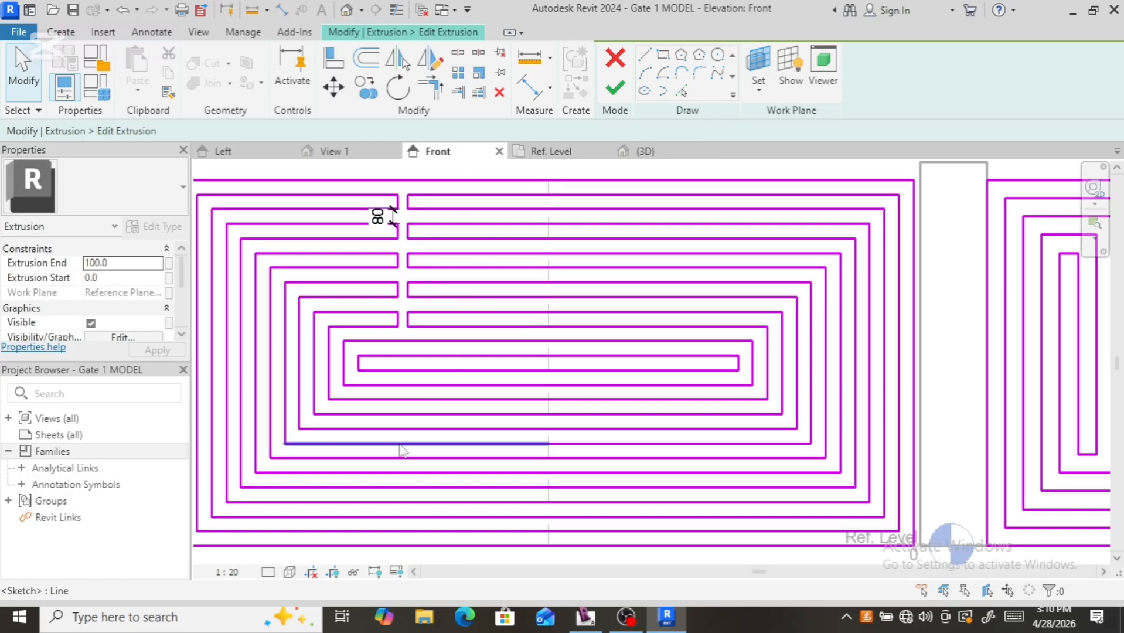
click(402, 368)
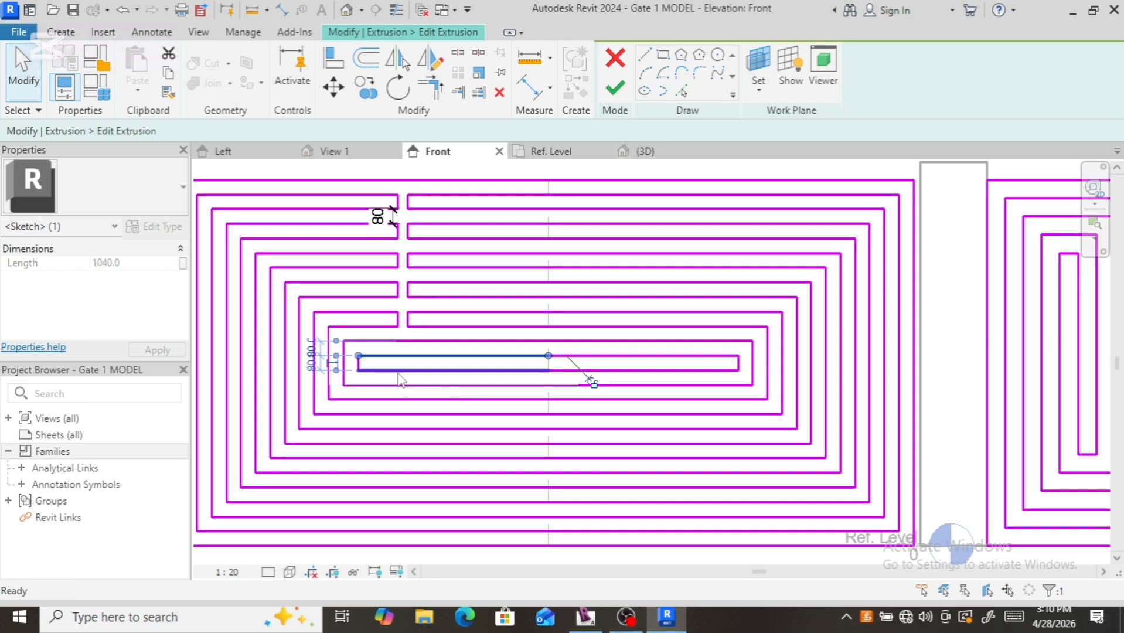
key(Delete)
click(404, 374)
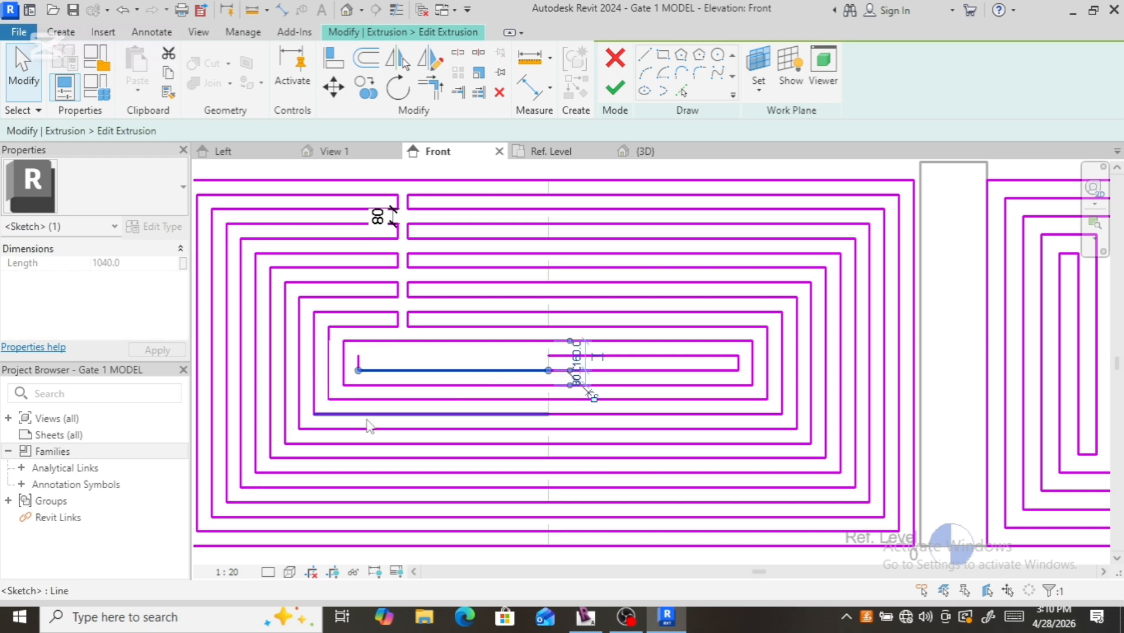
key(Delete)
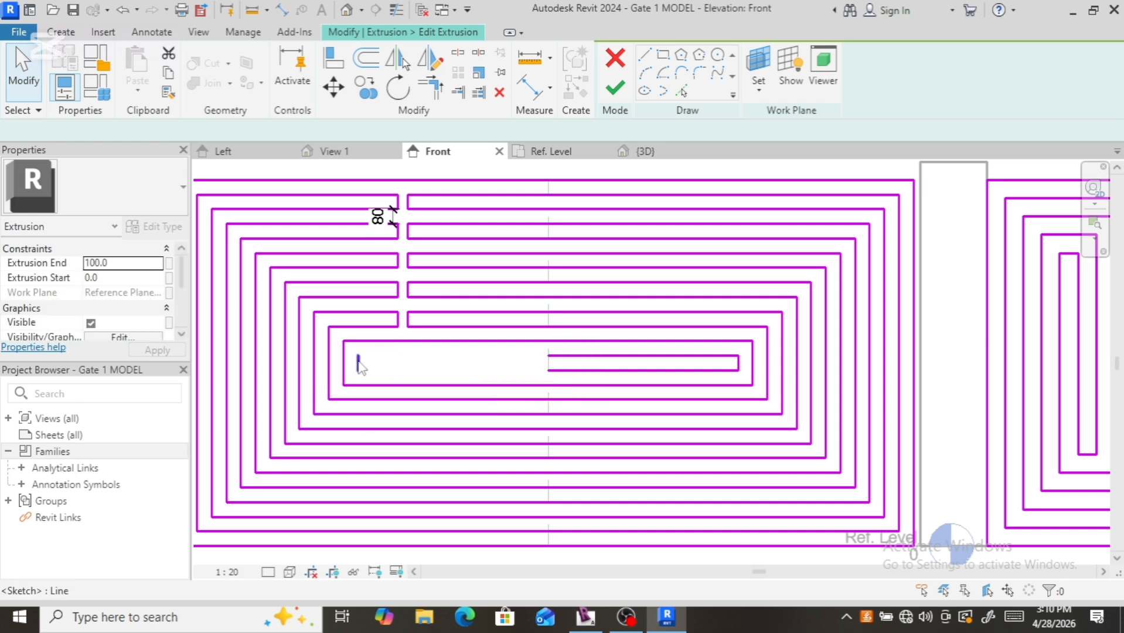
click(358, 363)
key(Delete)
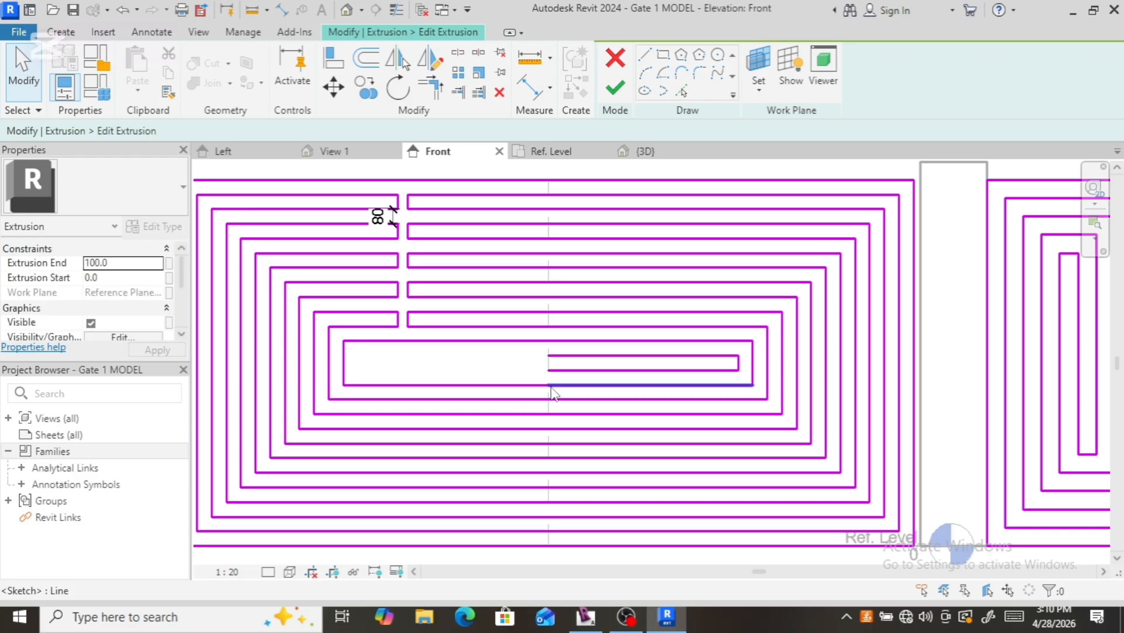
click(571, 370)
key(Delete)
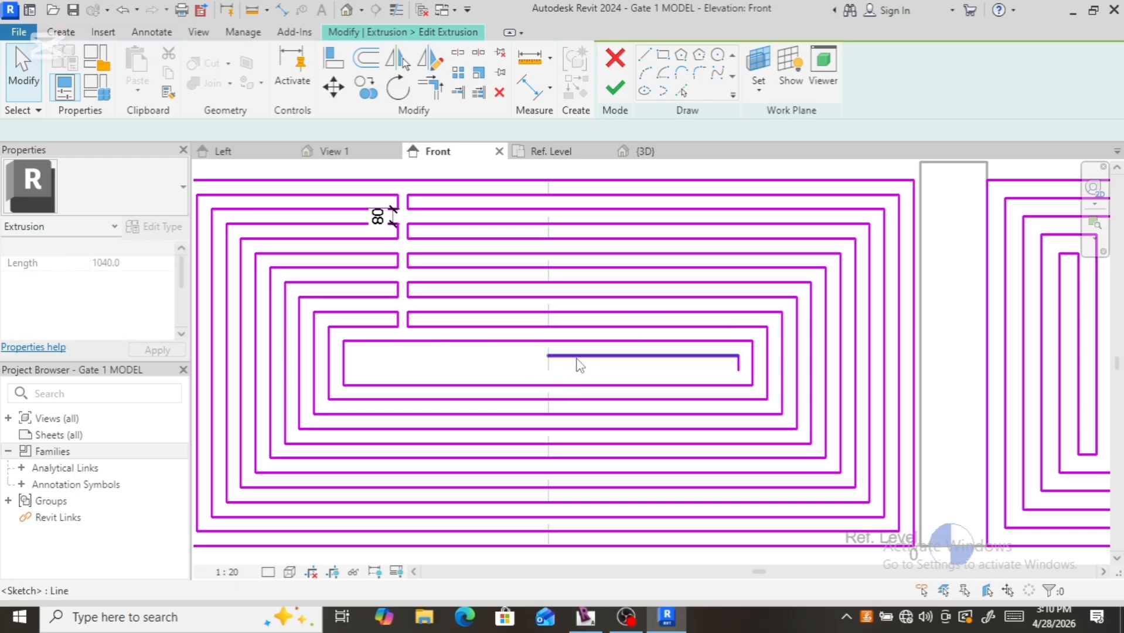
click(577, 359)
key(Delete)
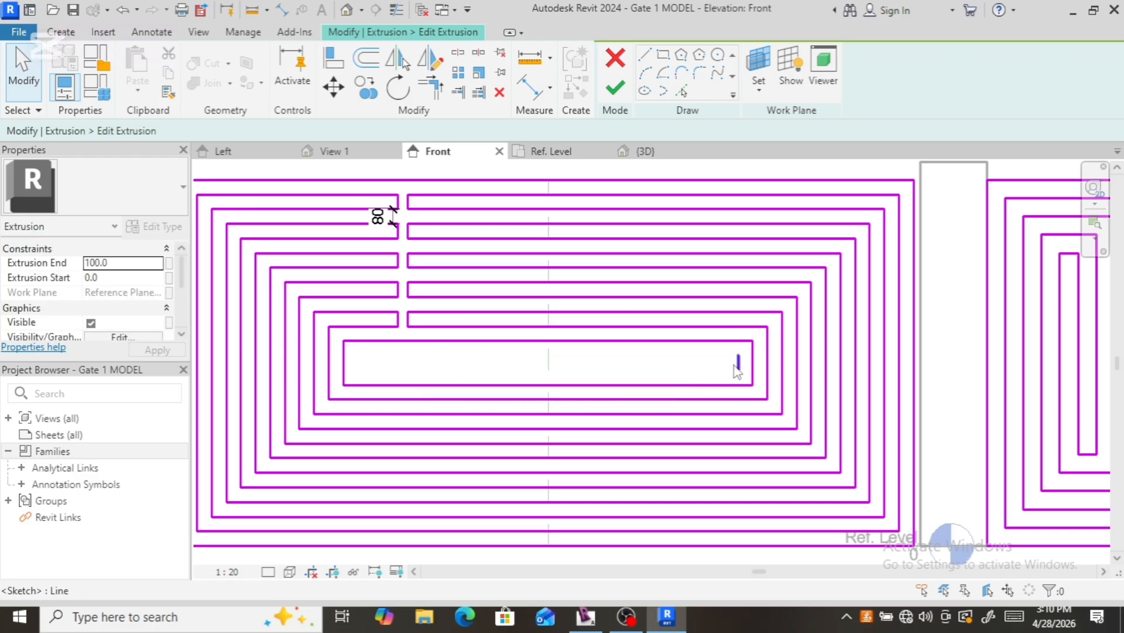
click(738, 364)
key(Delete)
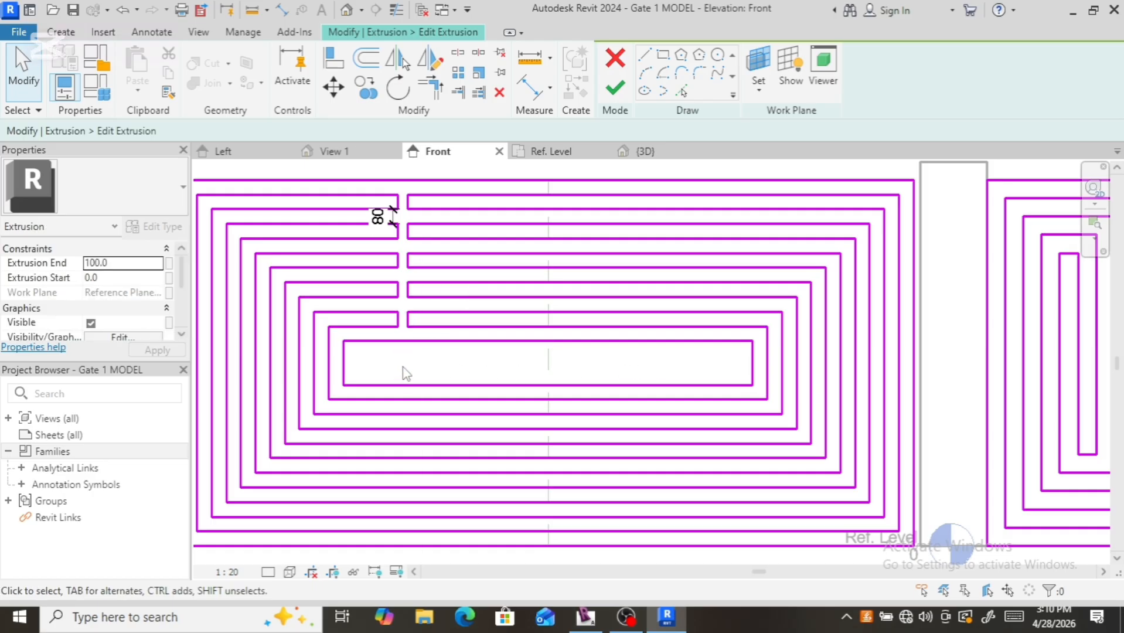
Step: Remove the 80 dimension and the overlapping gap-width dimensions at the upper end of the large panel's gap
scroll(437, 361, down, 2)
scroll(435, 374, up, 3)
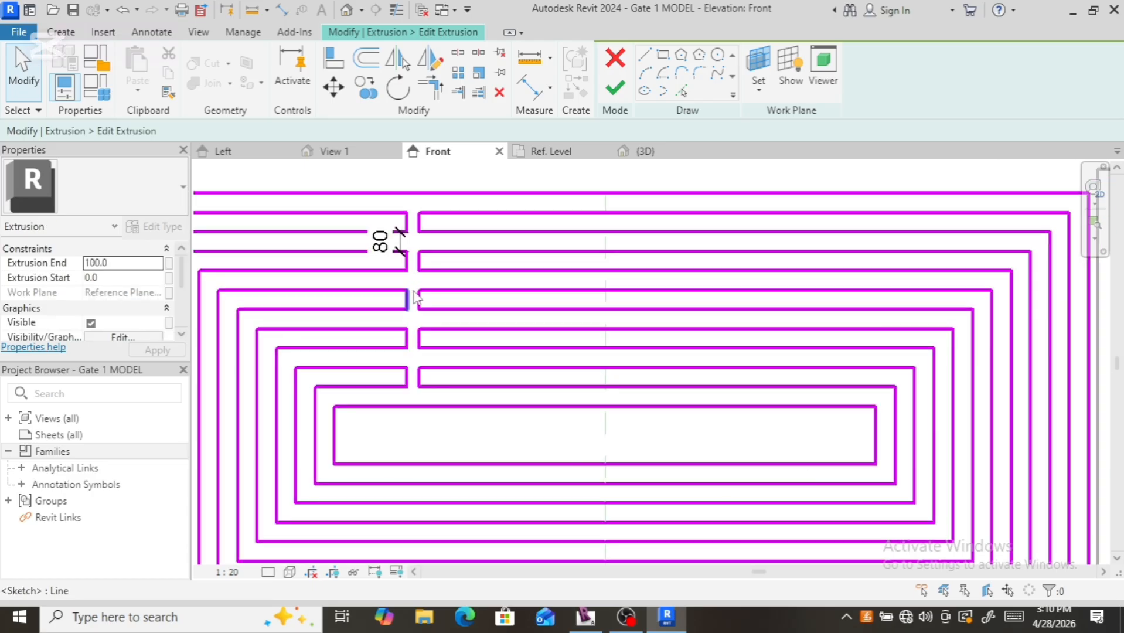
click(420, 226)
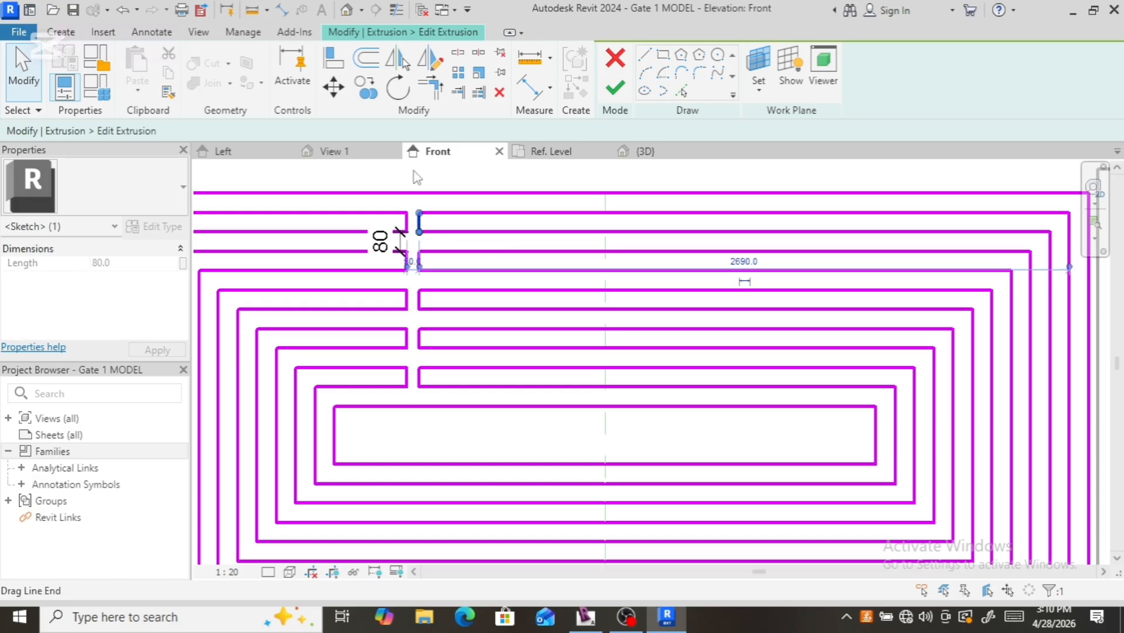
scroll(415, 191, up, 2)
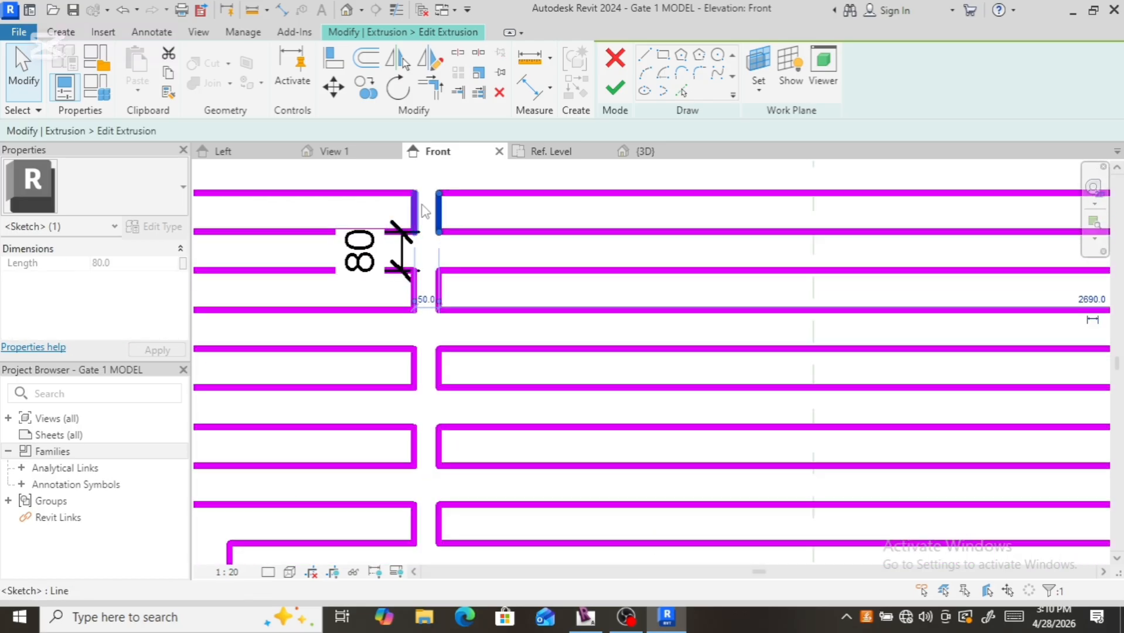
click(420, 302)
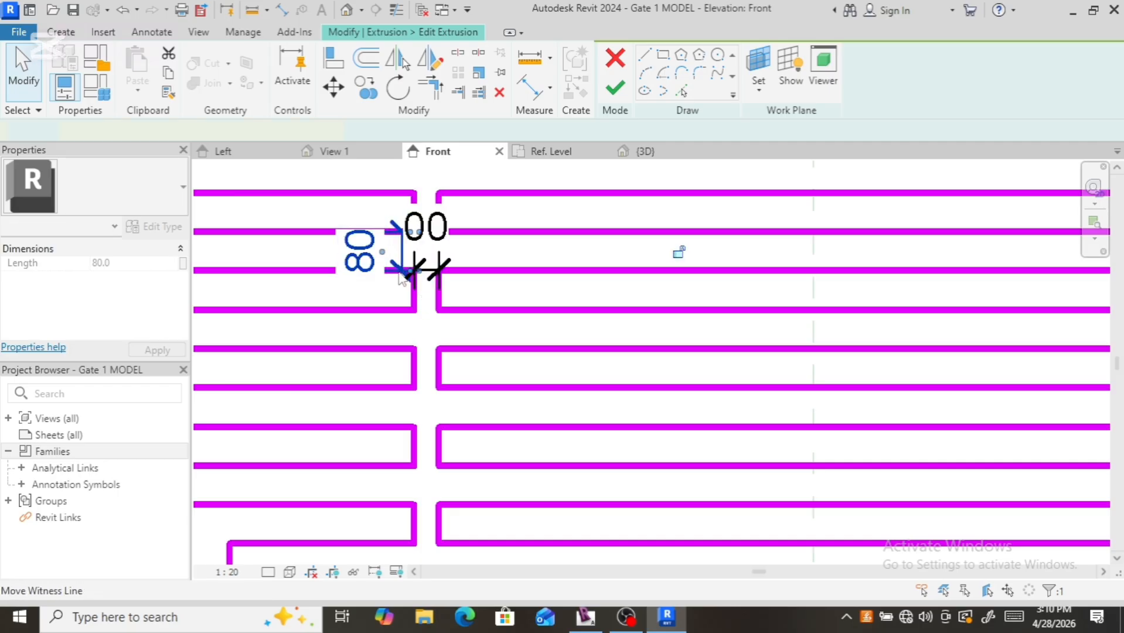
click(394, 288)
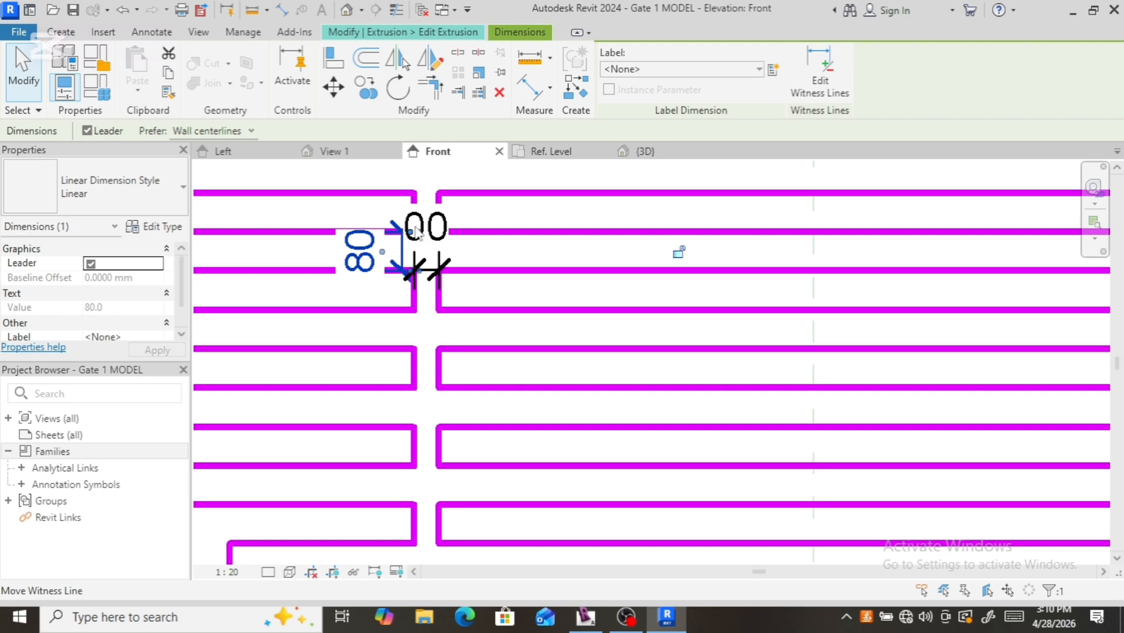
key(Escape)
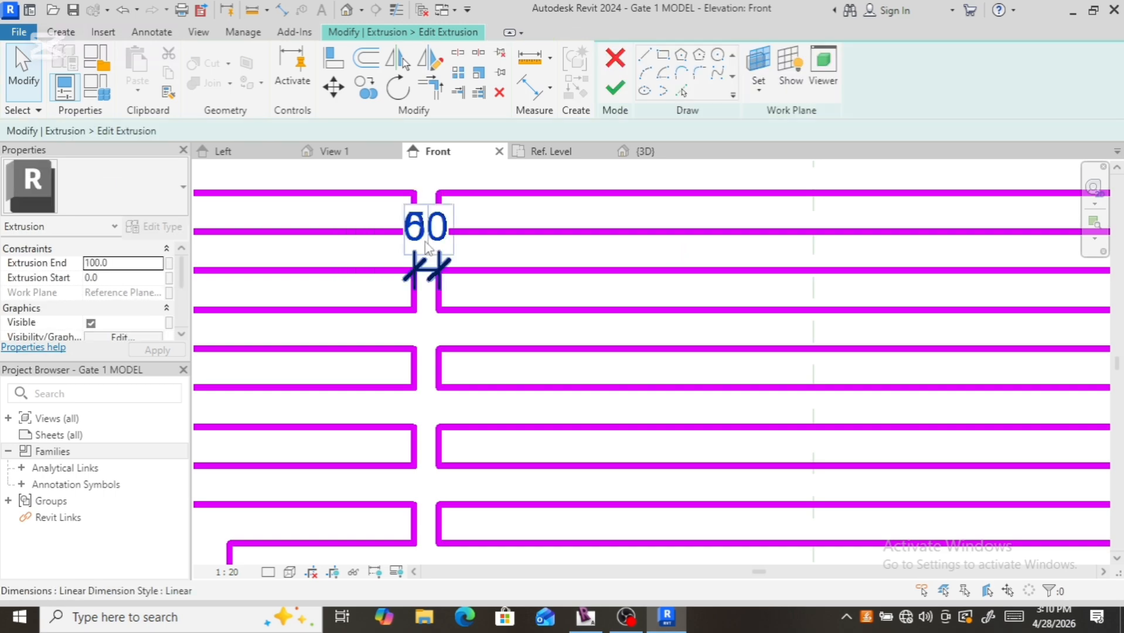
click(422, 266)
key(Escape)
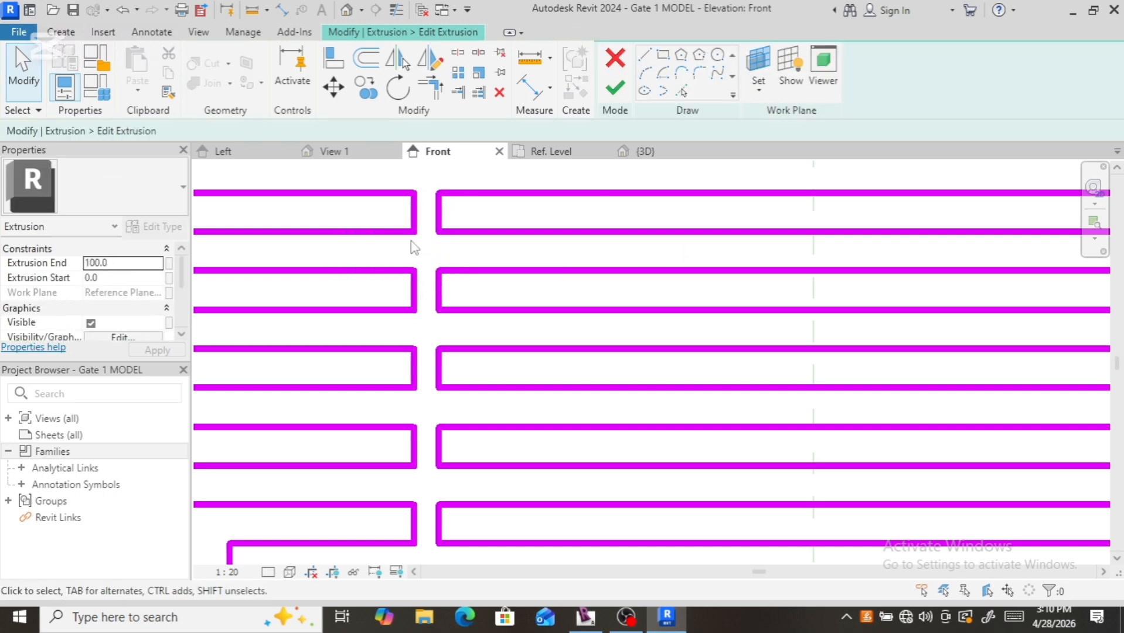
Step: Copy the gap's ten short vertical end lines horizontally to the upper right part of the large panel, with multiple copies enabled
click(420, 220)
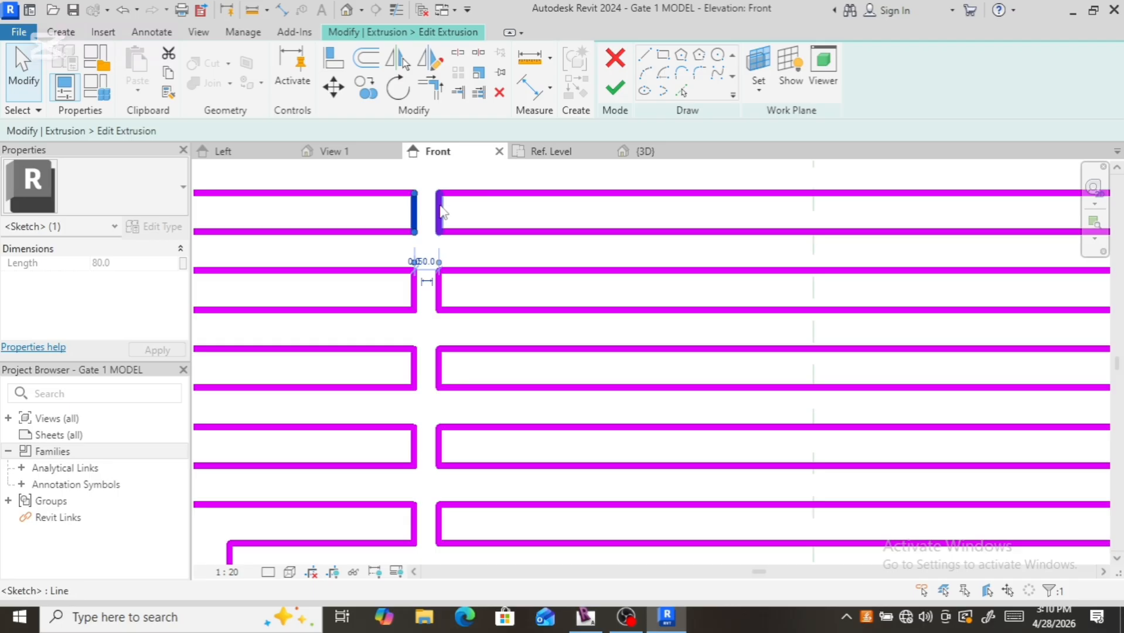
ctrl+click(441, 211)
ctrl+click(414, 292)
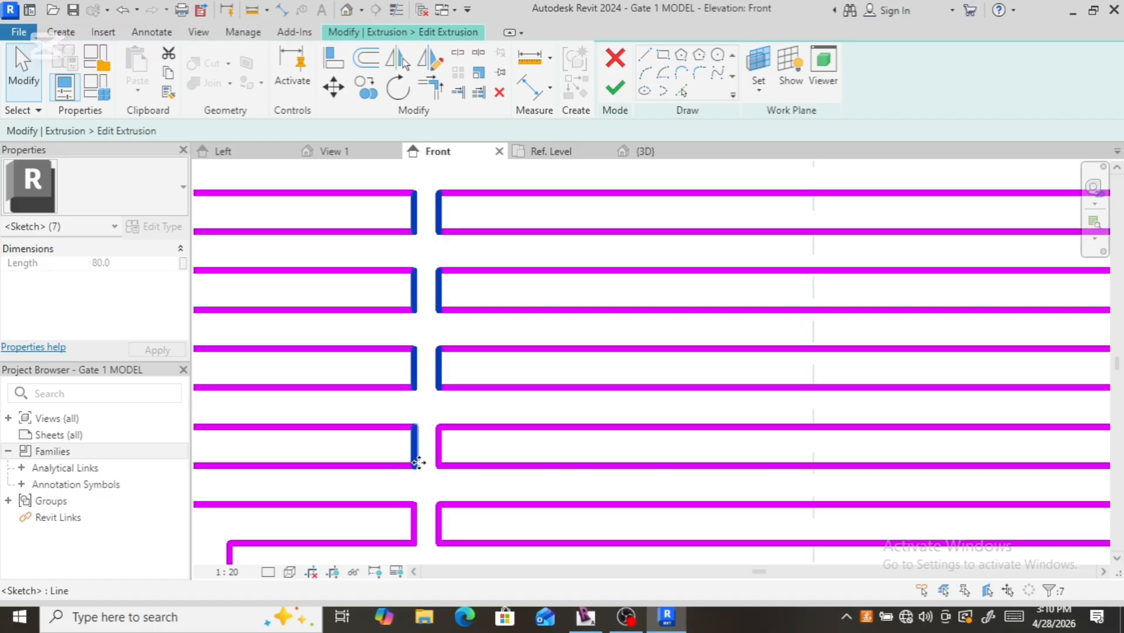
ctrl+click(439, 459)
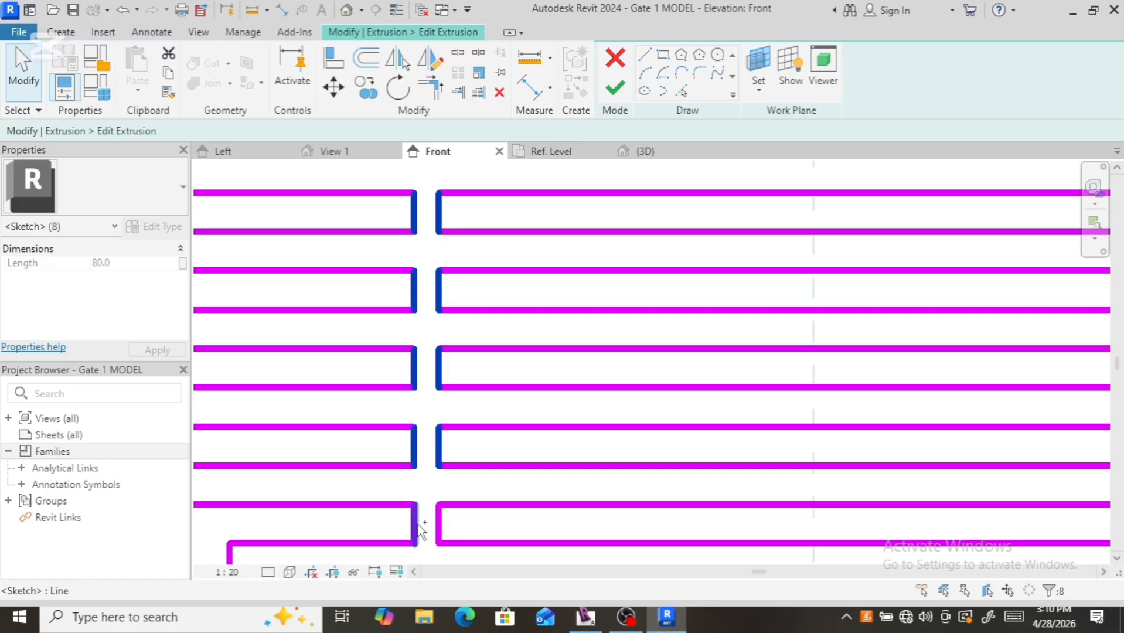
ctrl+click(440, 523)
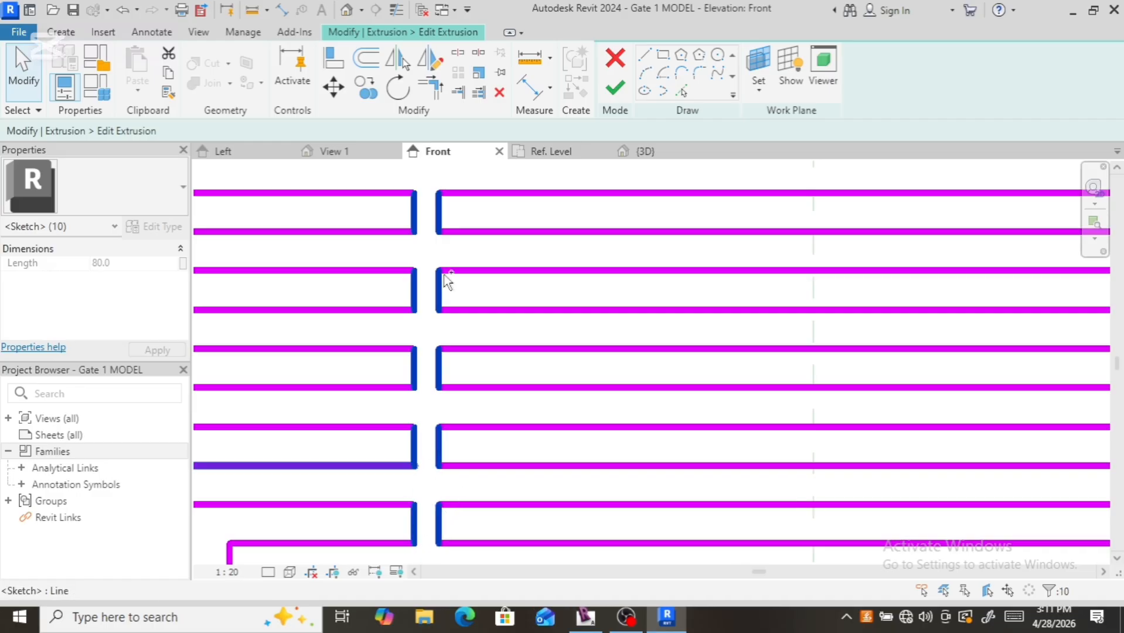
scroll(444, 230, down, 2)
scroll(443, 229, down, 3)
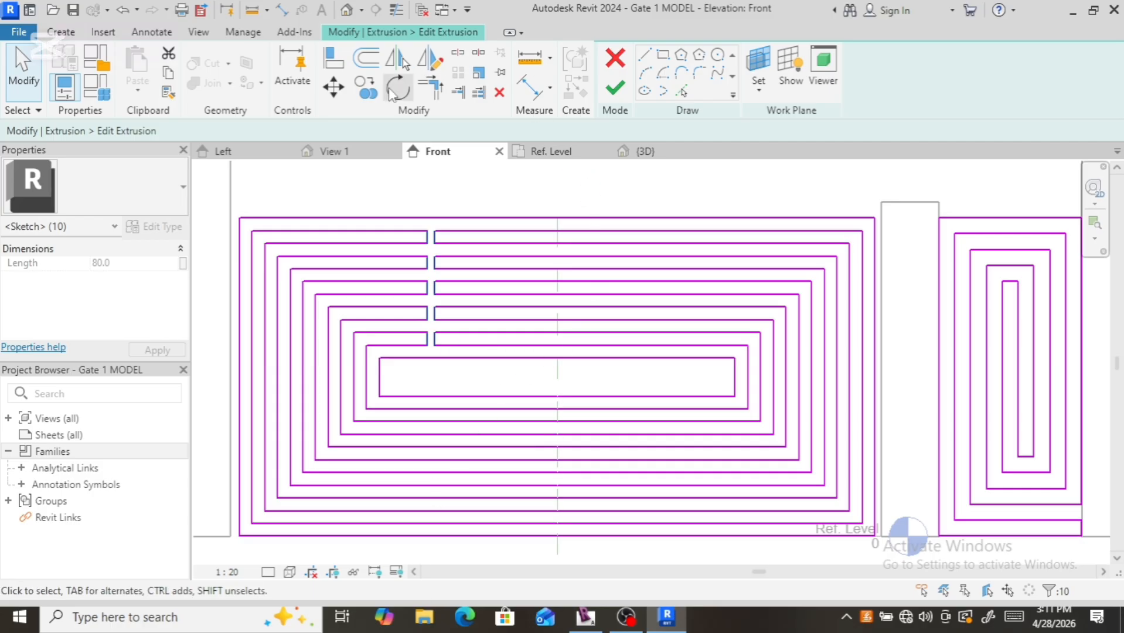
click(479, 71)
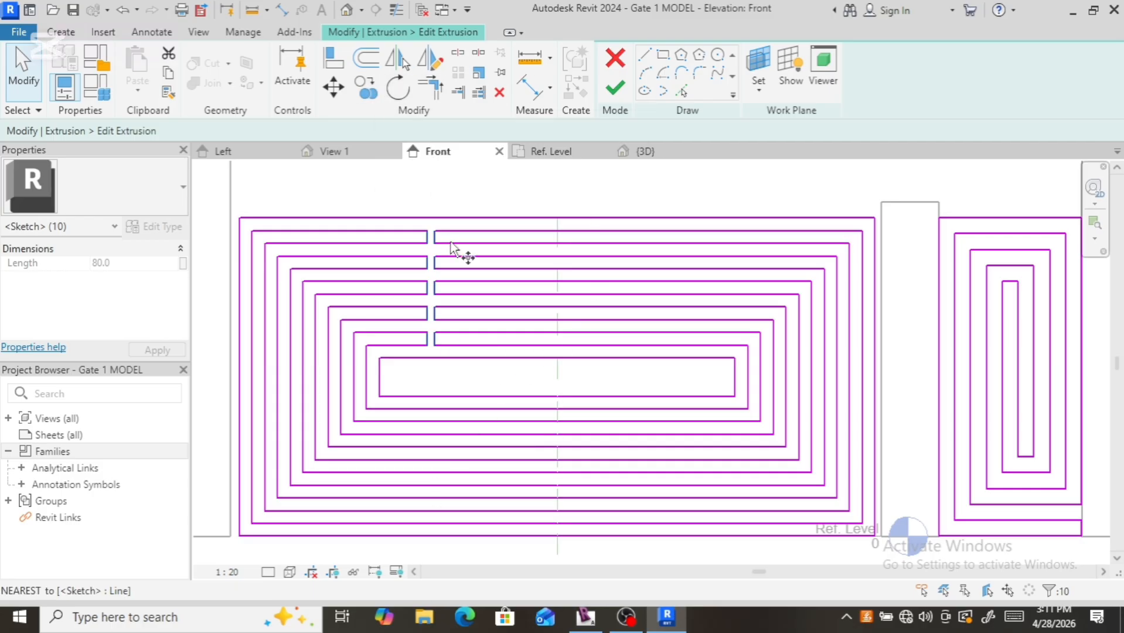
click(427, 306)
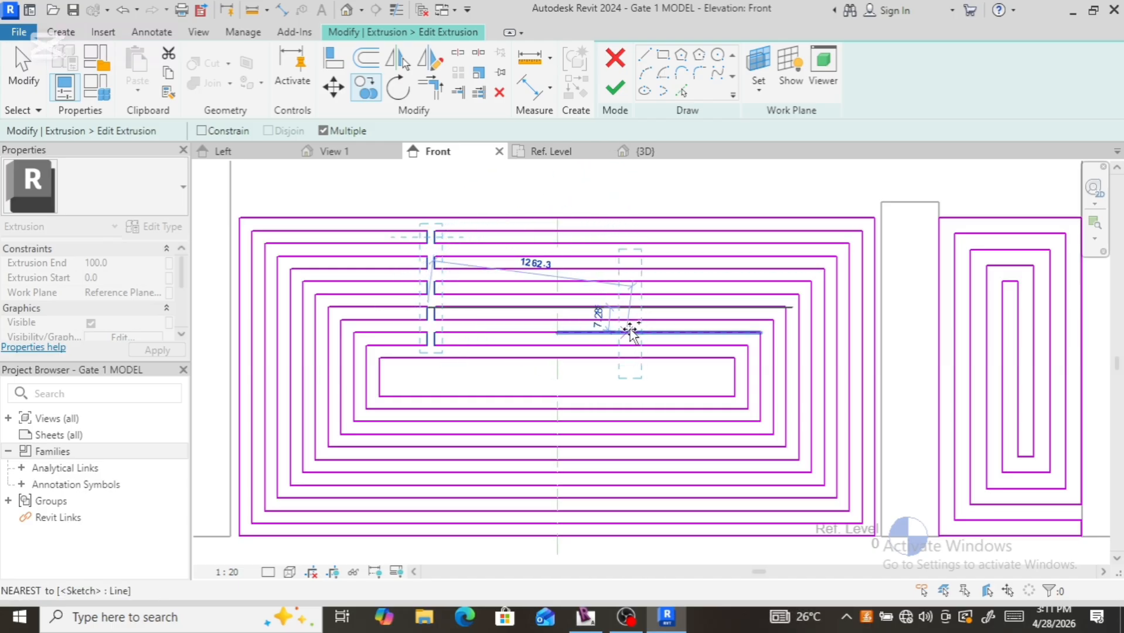
click(662, 309)
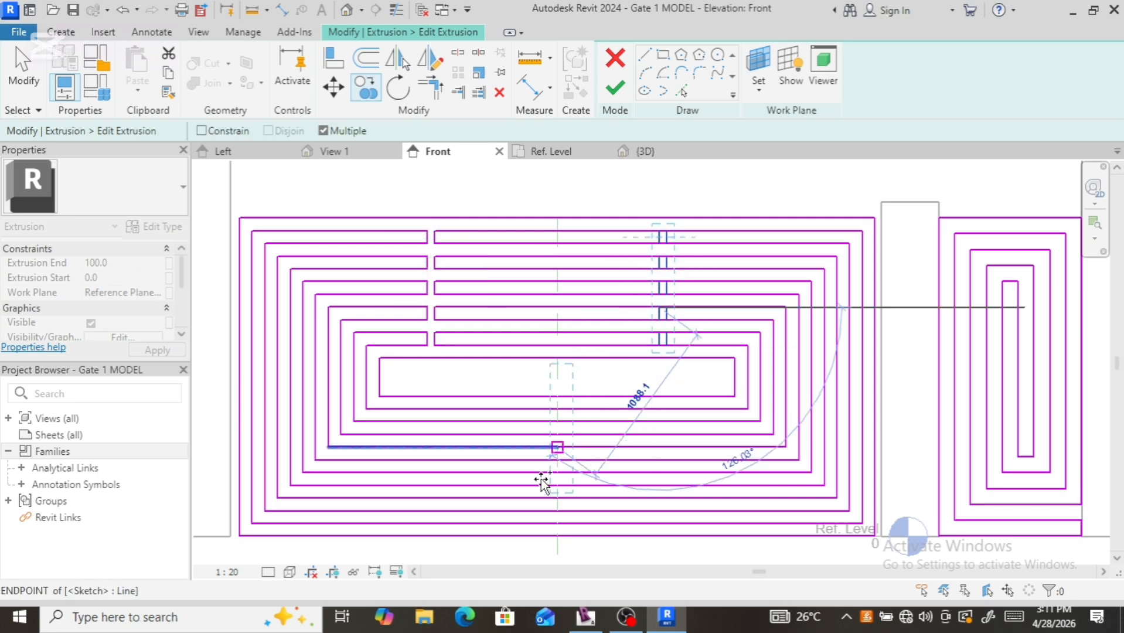
Step: Place two more copies of the gap's end lines across the large panel's lower bars, one on the right and one on the left
click(664, 484)
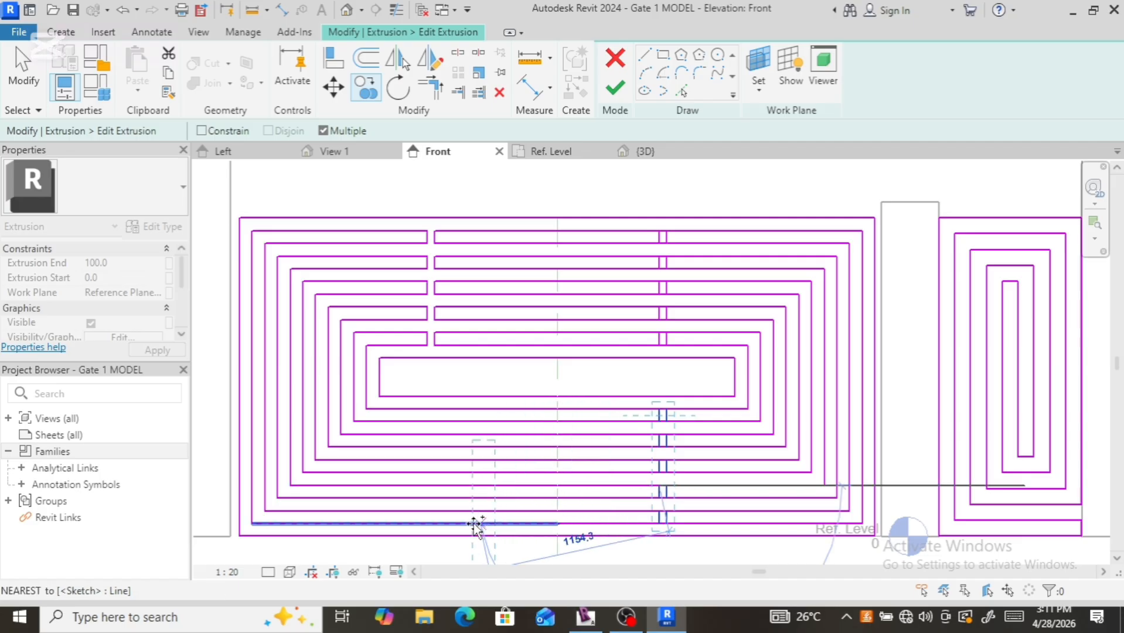
click(428, 491)
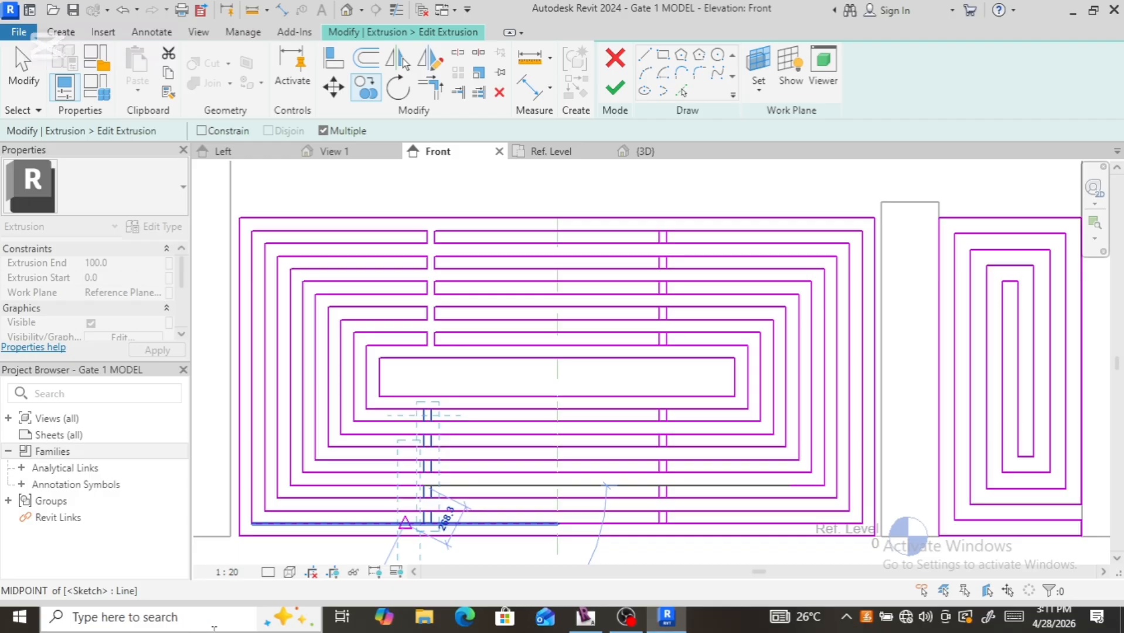
key(Escape)
key(Escape)
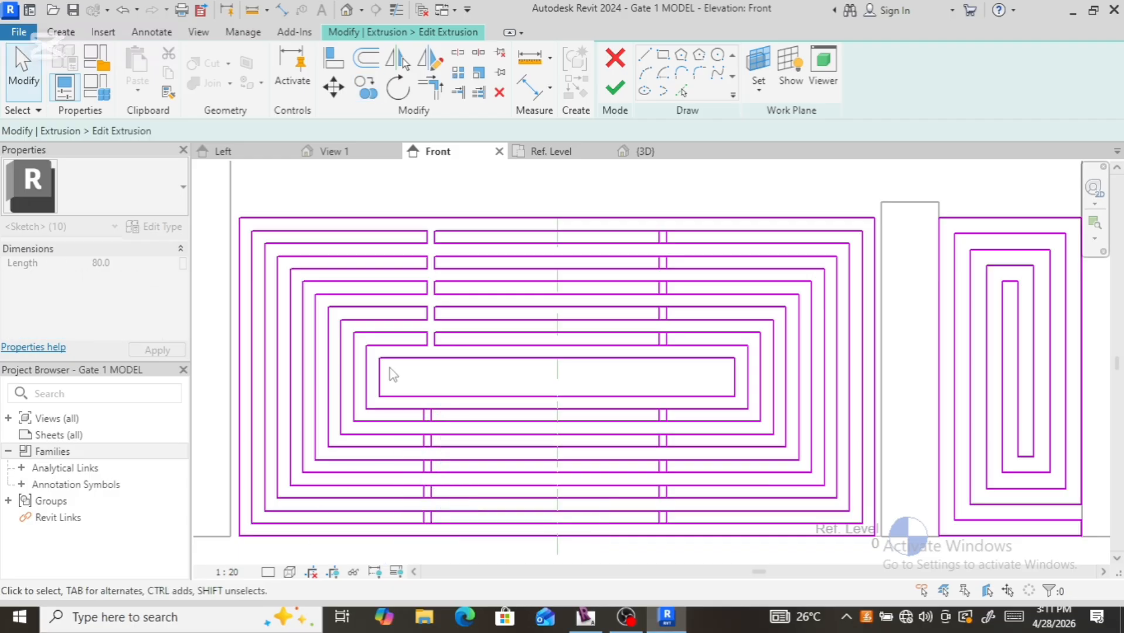
Step: Nudge the ten short end lines of the large panel's lower left gap to the right, in line with the upper left gap
scroll(433, 388, up, 3)
scroll(440, 413, down, 3)
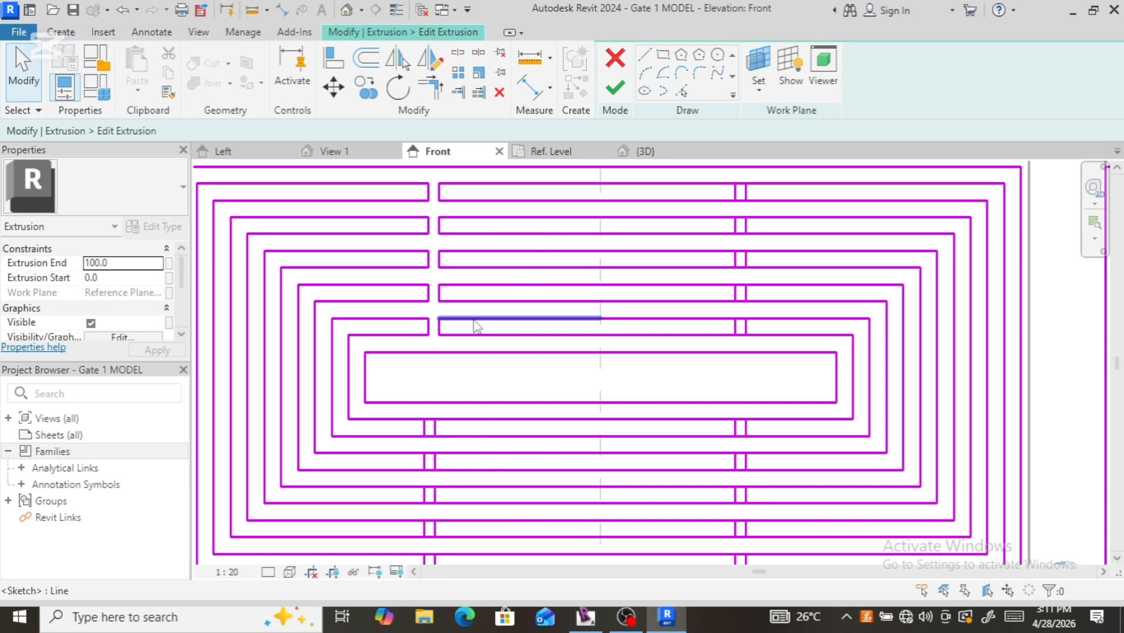
scroll(477, 321, down, 2)
scroll(413, 554, up, 2)
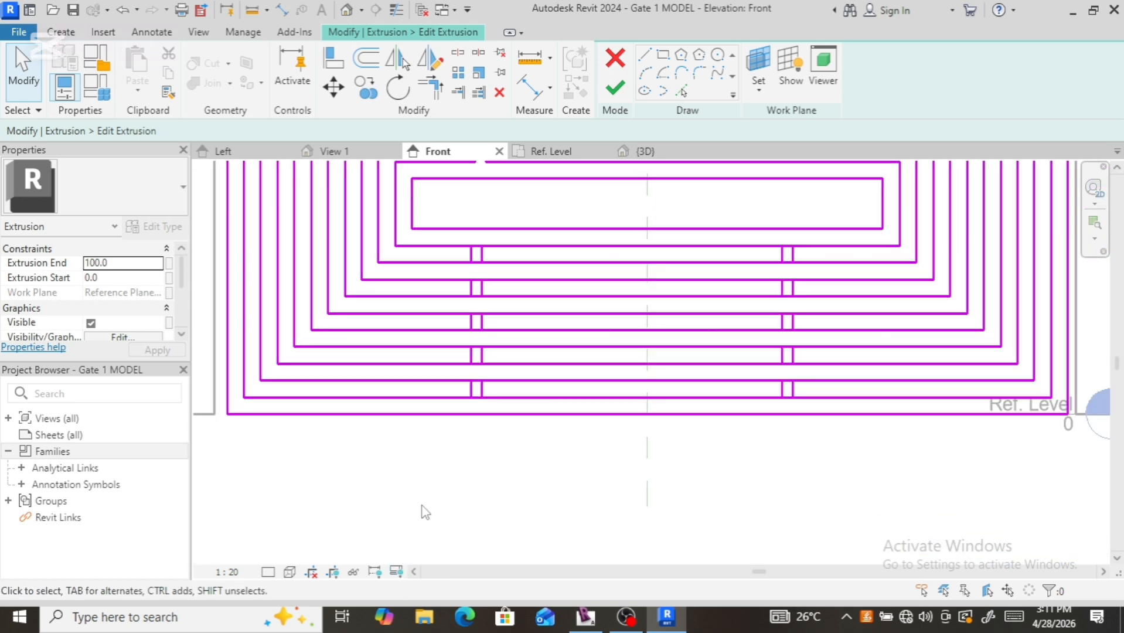
scroll(465, 287, up, 3)
click(500, 233)
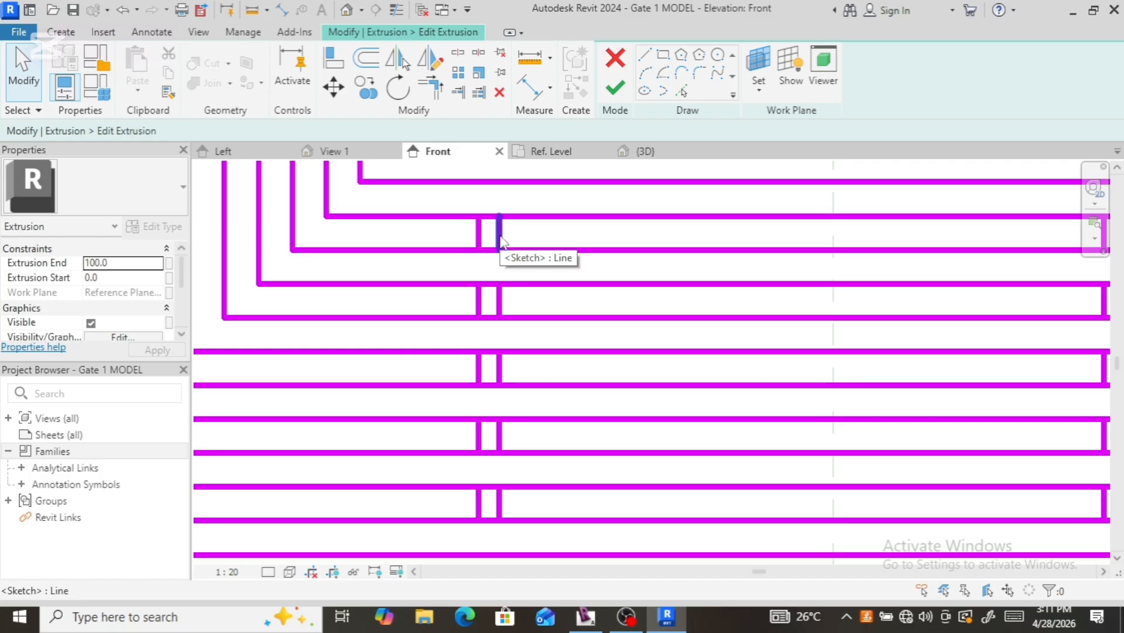
ctrl+click(478, 235)
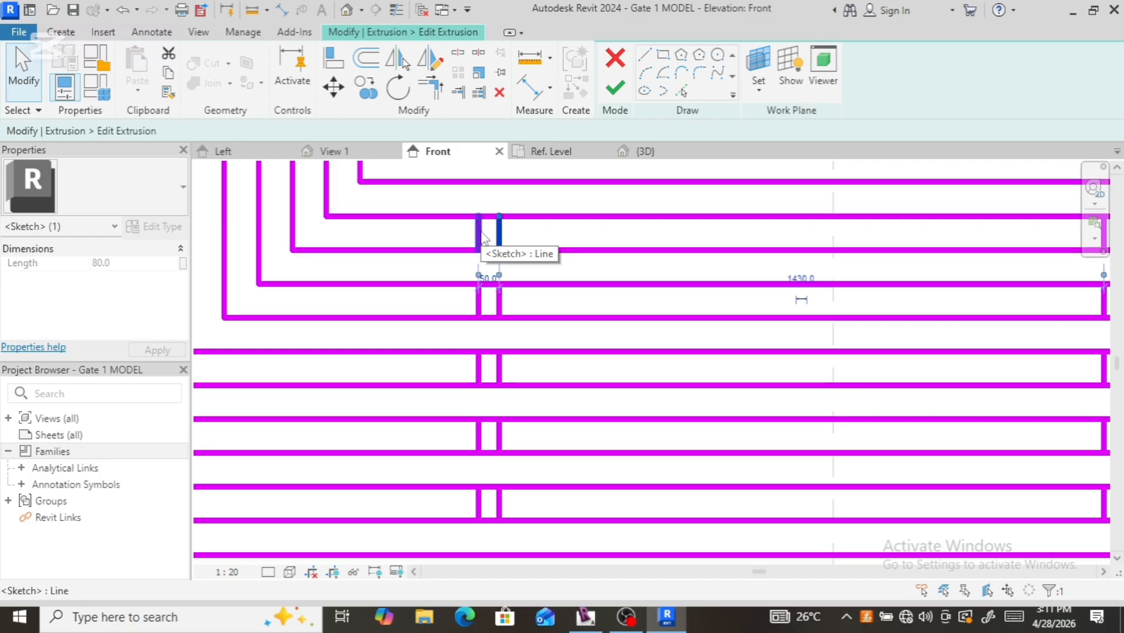
ctrl+click(480, 310)
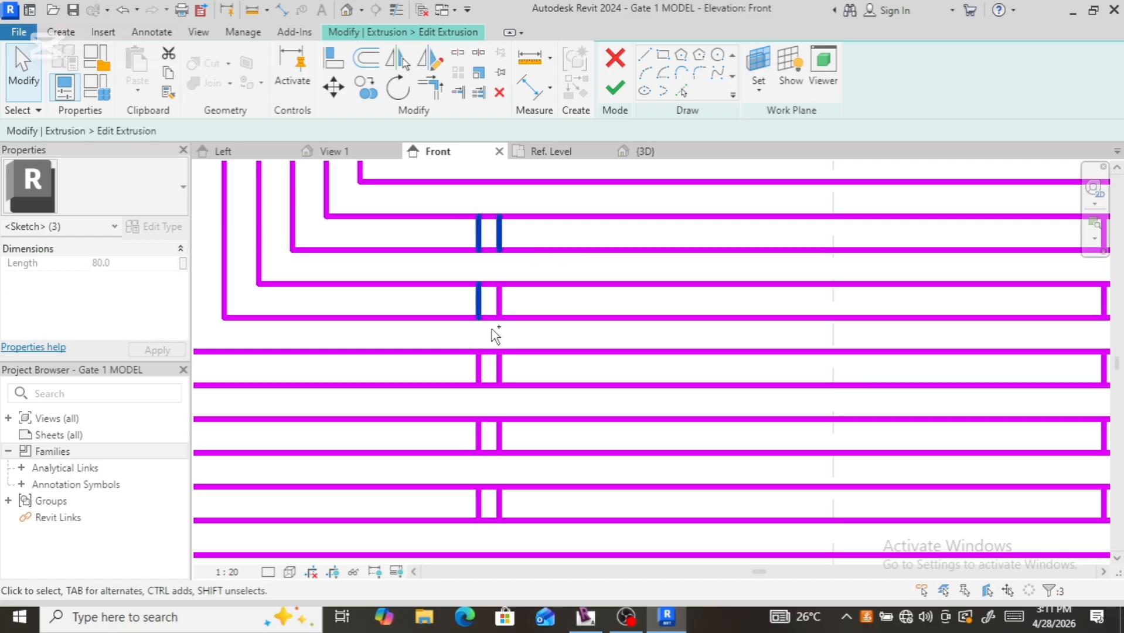
ctrl+click(479, 367)
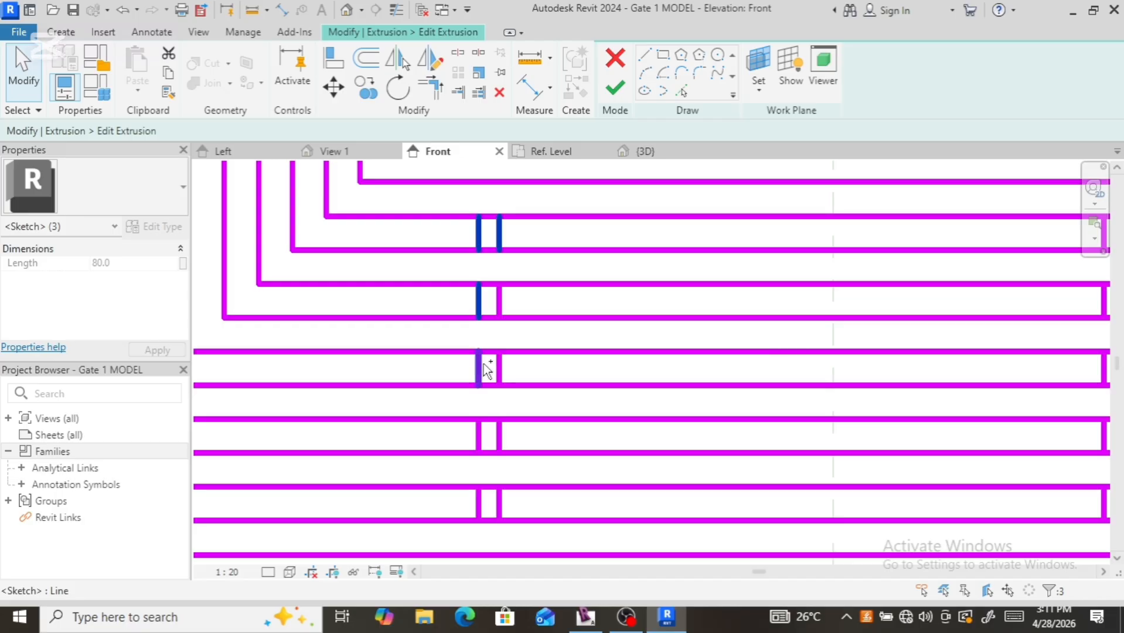
ctrl+click(500, 370)
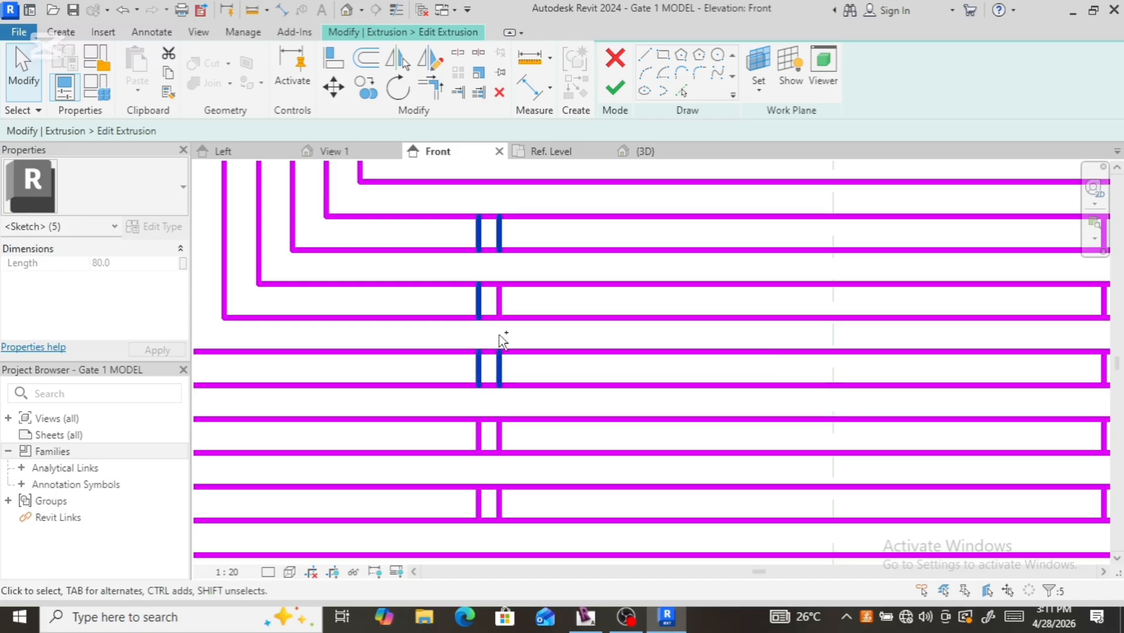
ctrl+click(500, 308)
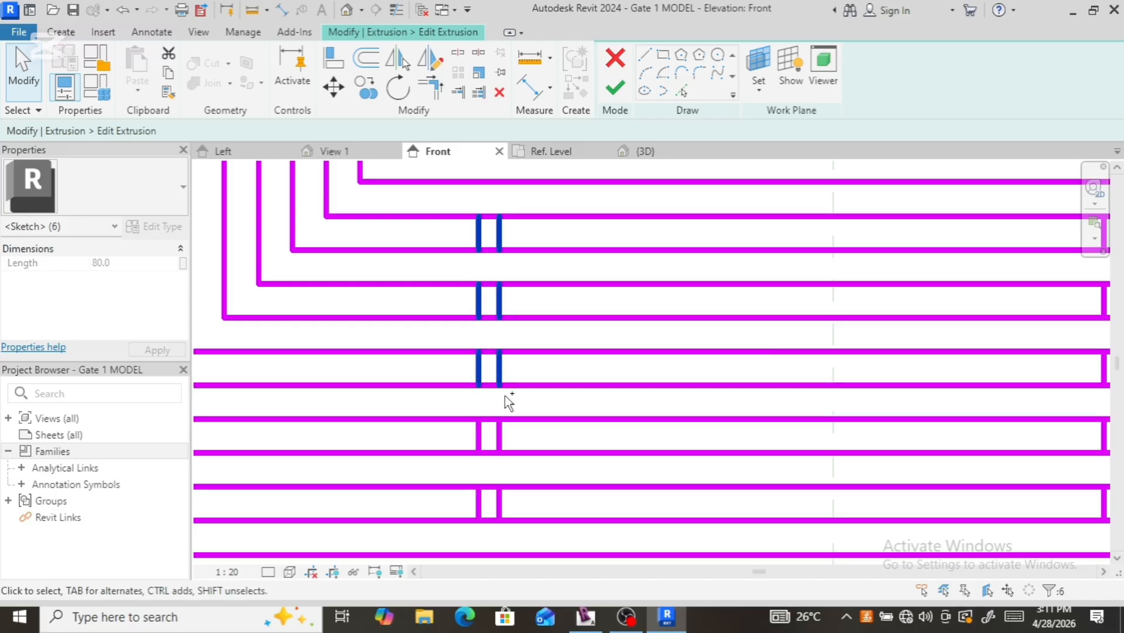
ctrl+click(491, 441)
ctrl+click(479, 503)
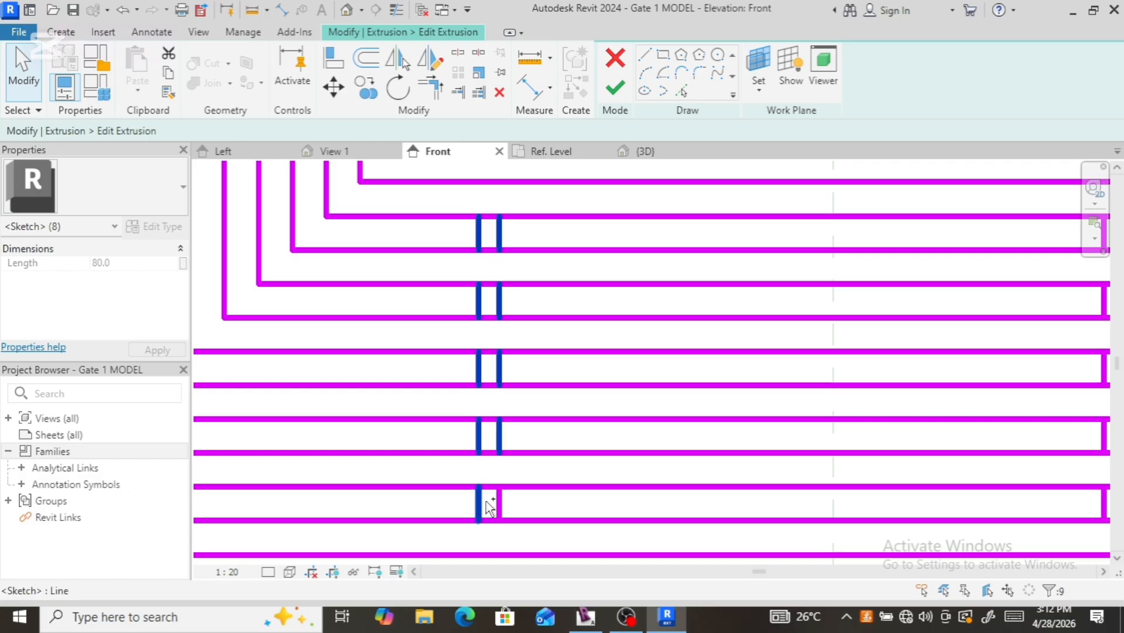
ctrl+click(498, 503)
scroll(394, 487, down, 3)
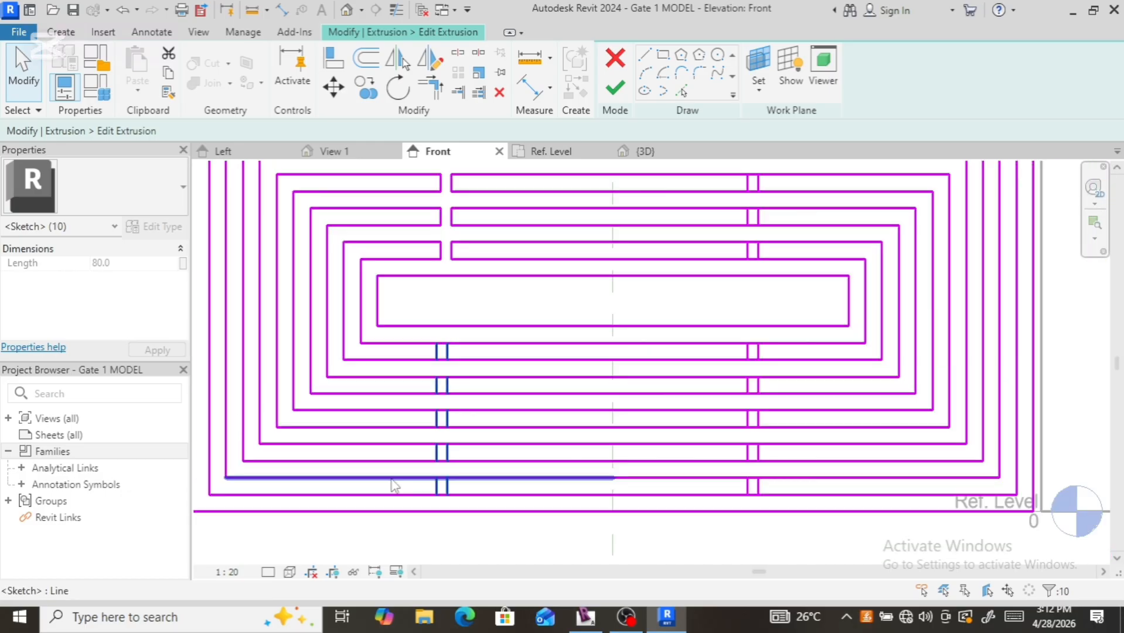
key(Right)
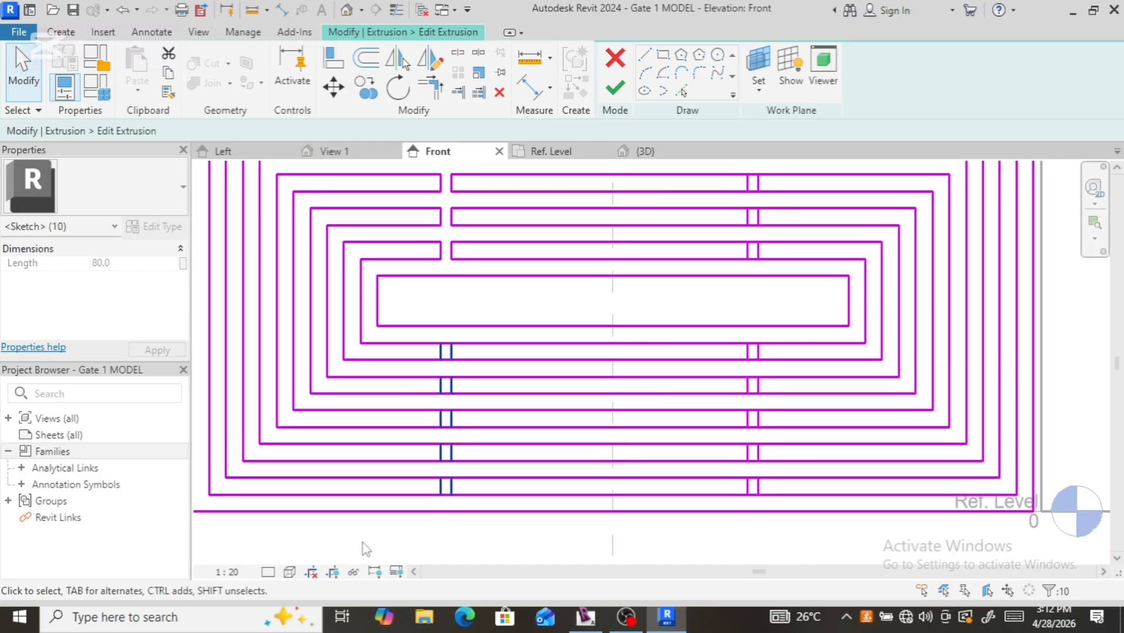
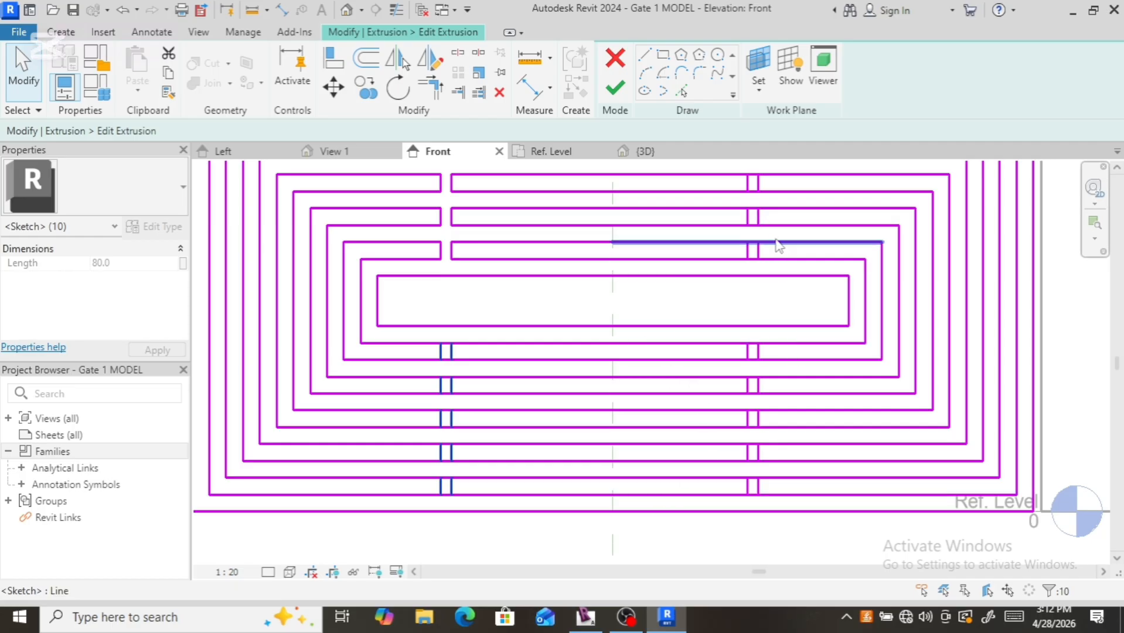
Step: Select all twenty short end lines of the upper and lower right gaps in the large panel and nudge them together to the right
scroll(636, 478, down, 3)
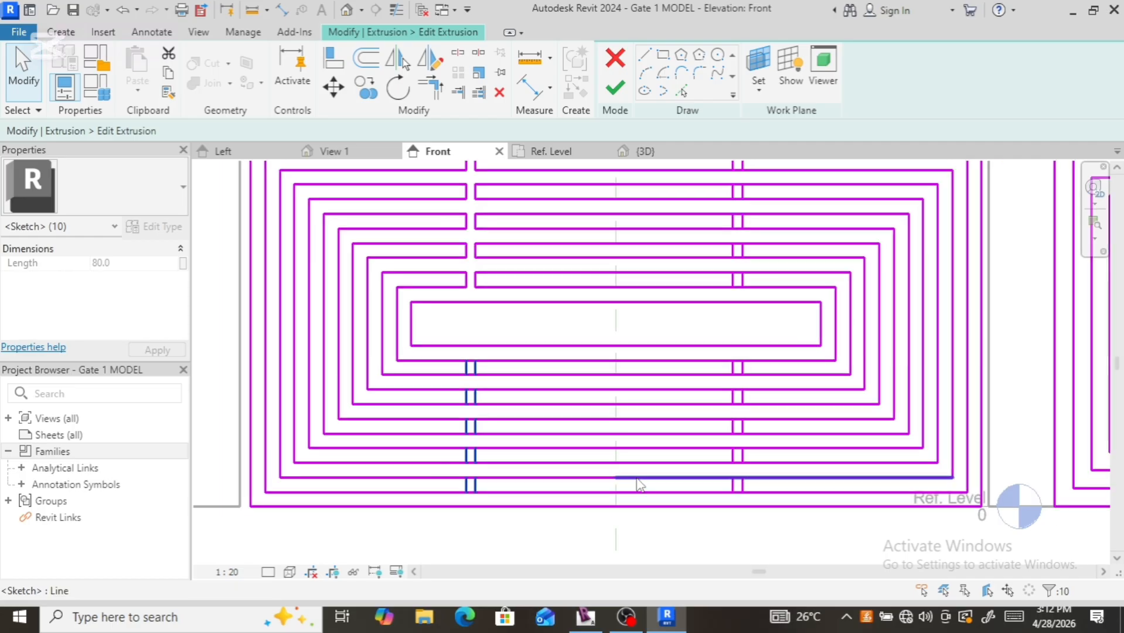
scroll(720, 350, up, 3)
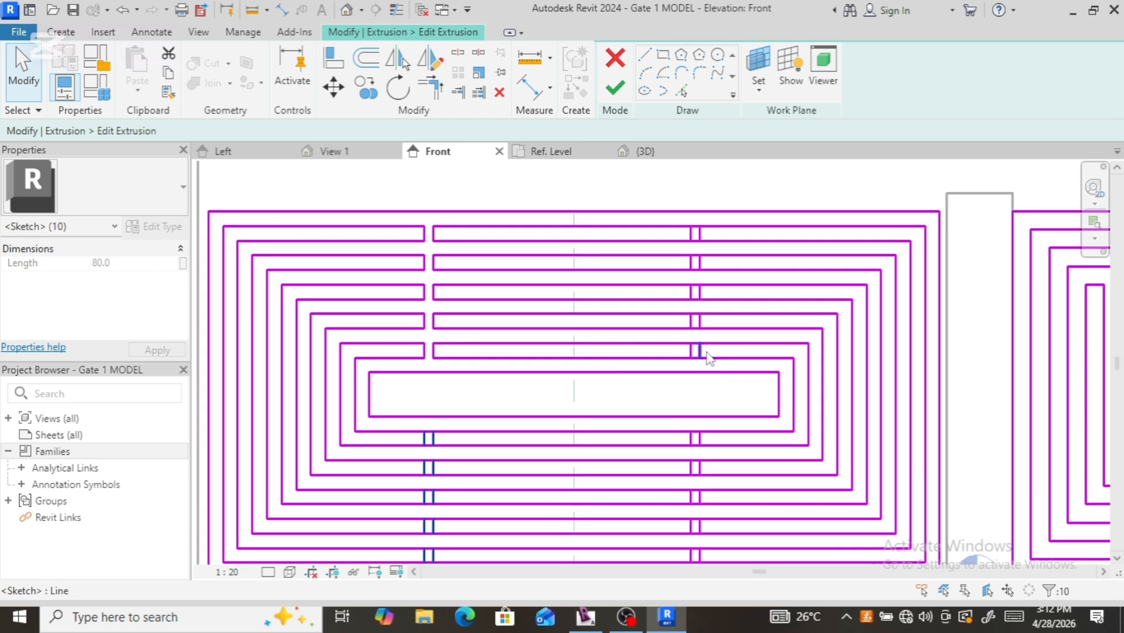
click(707, 353)
scroll(697, 347, up, 2)
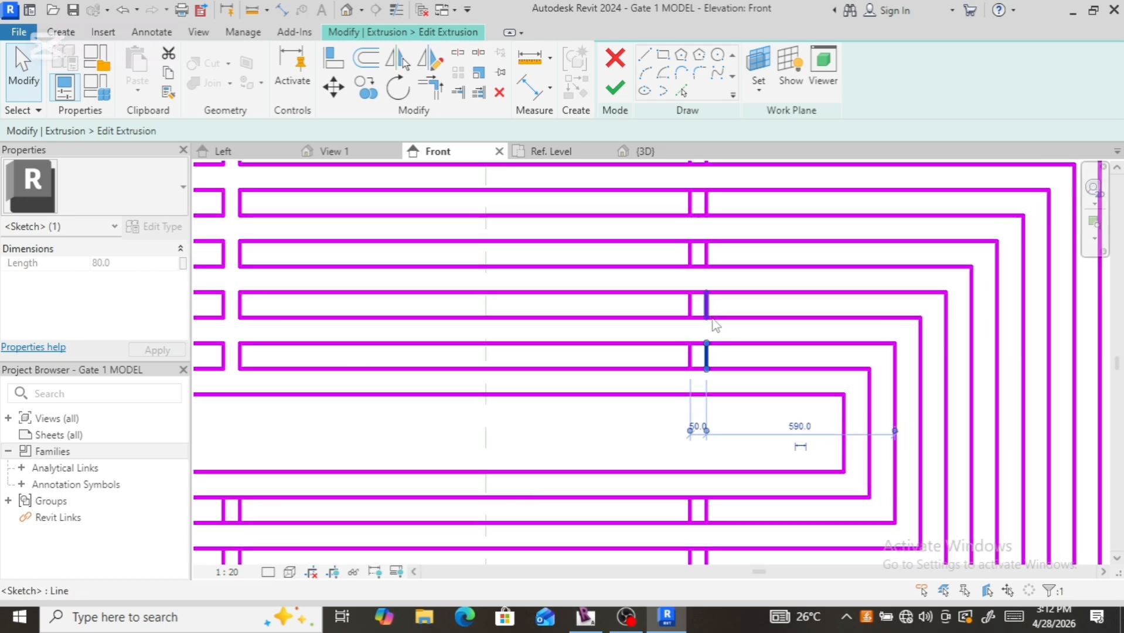
ctrl+click(692, 364)
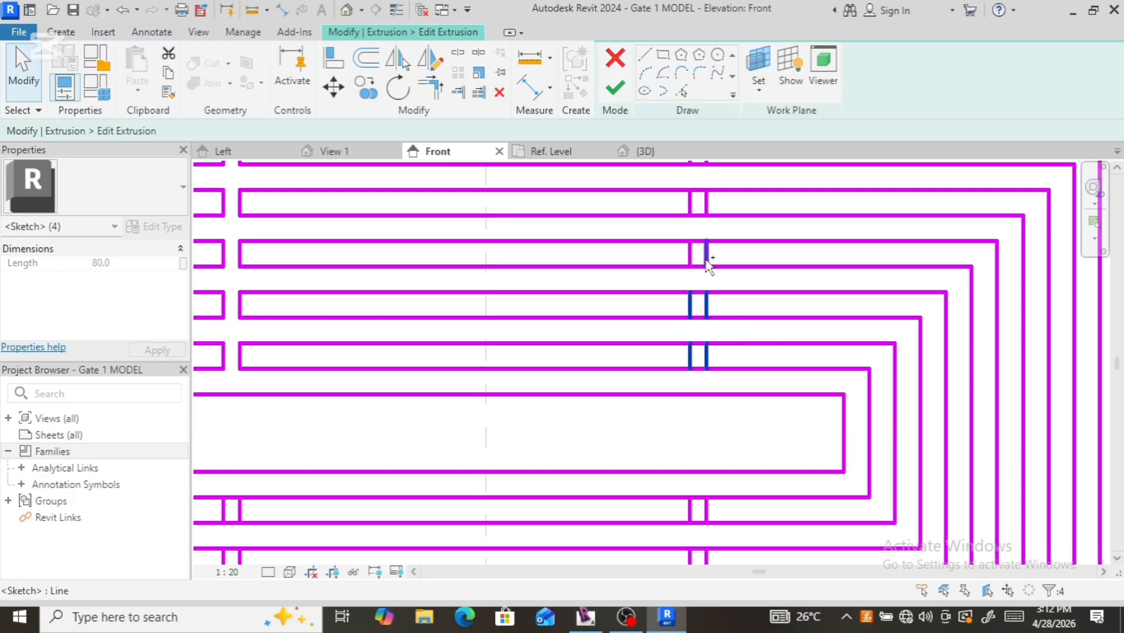
ctrl+click(708, 206)
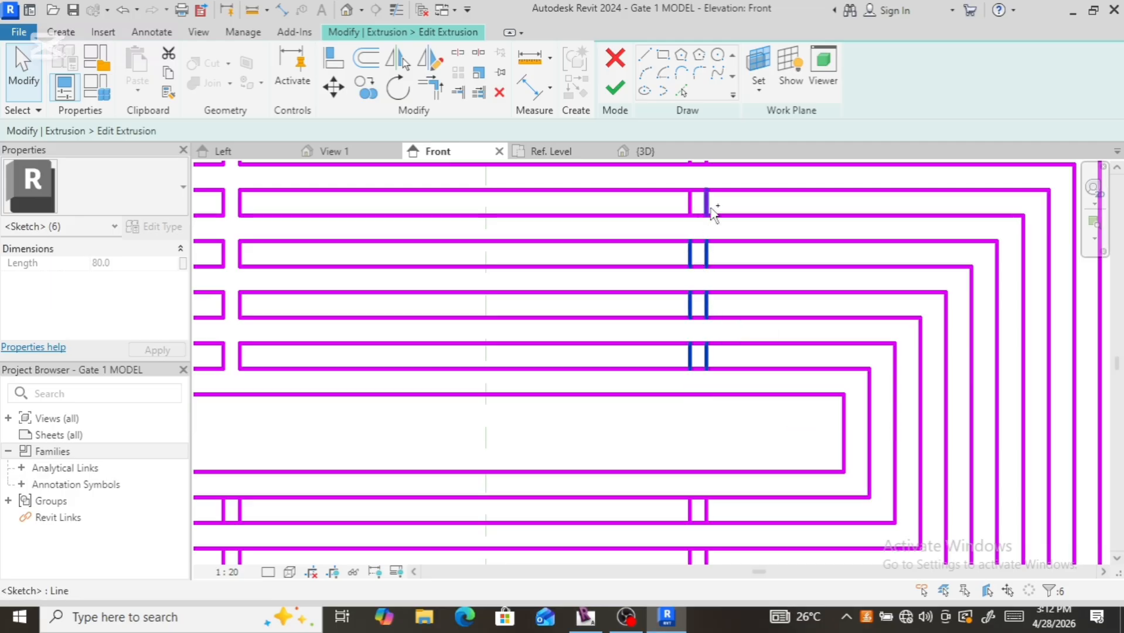
ctrl+click(706, 508)
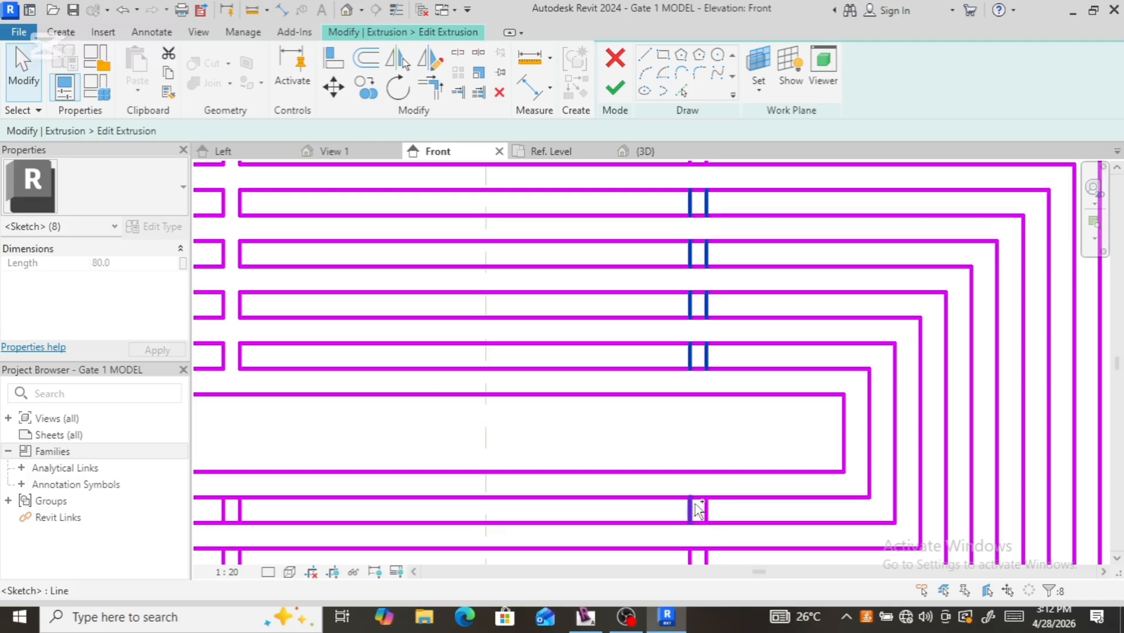
ctrl+click(691, 556)
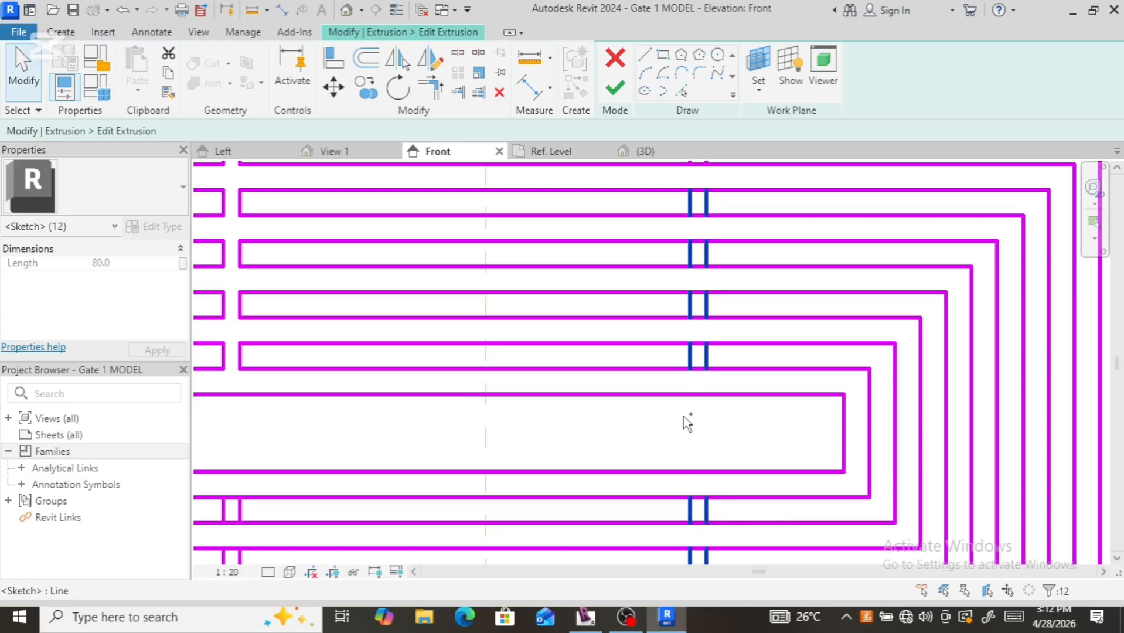
scroll(687, 422, down, 3)
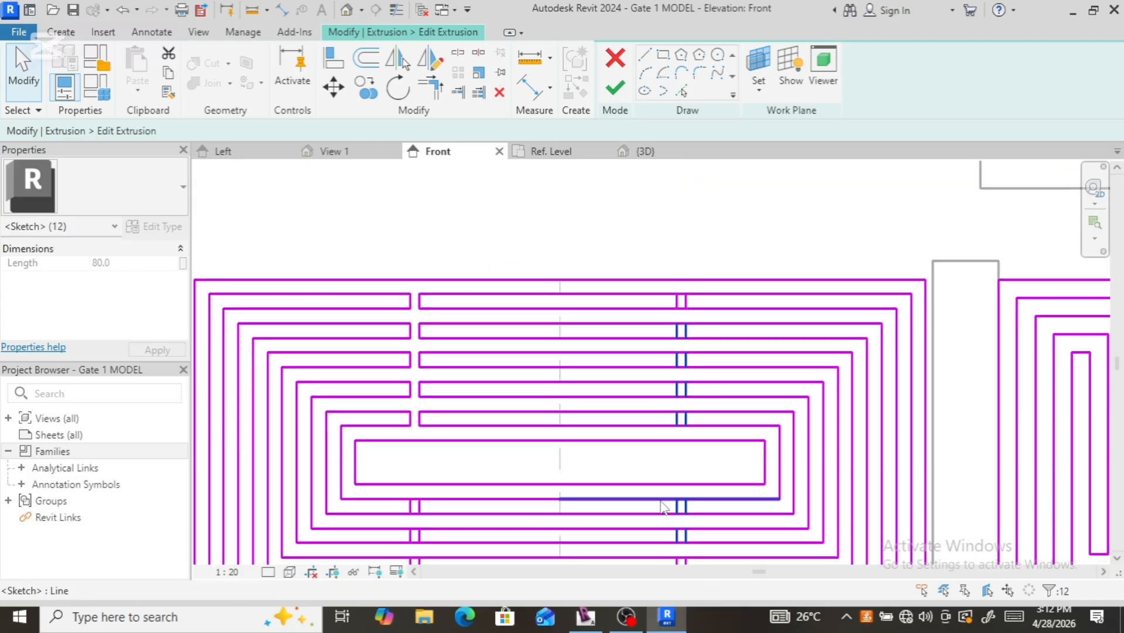
scroll(684, 304, up, 3)
ctrl+click(676, 305)
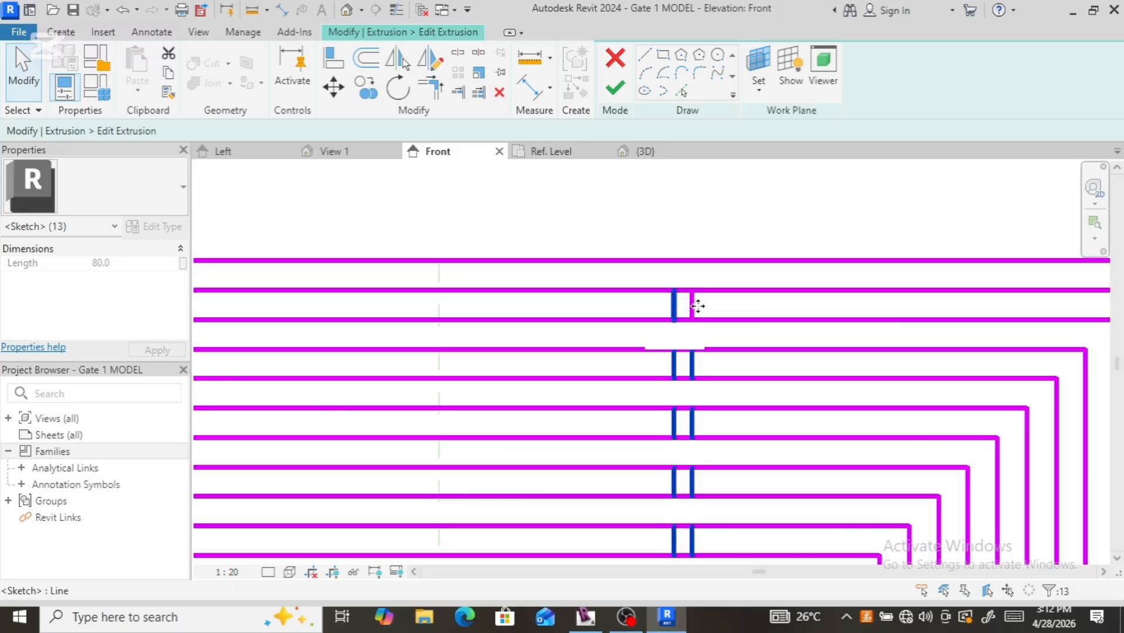
scroll(634, 293, down, 5)
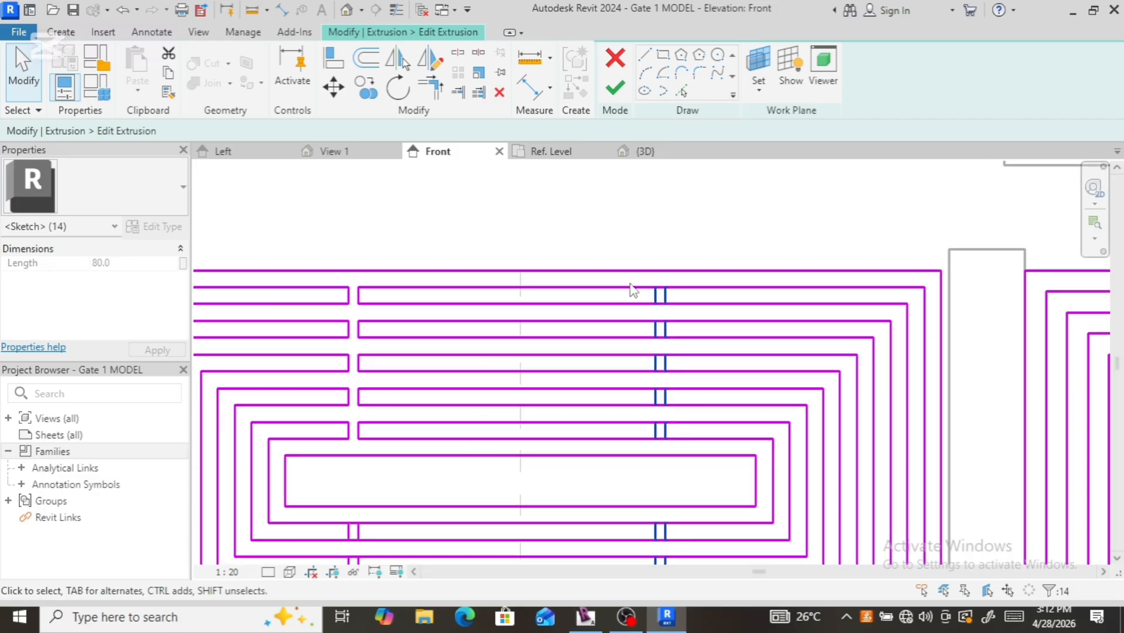
scroll(649, 401, up, 5)
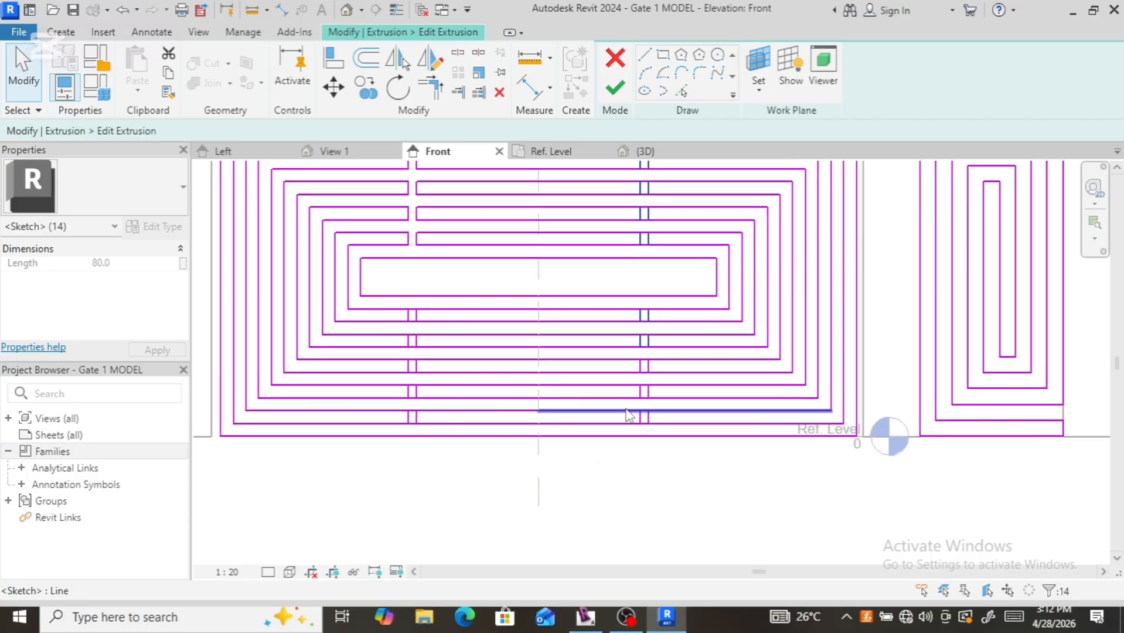
ctrl+click(661, 352)
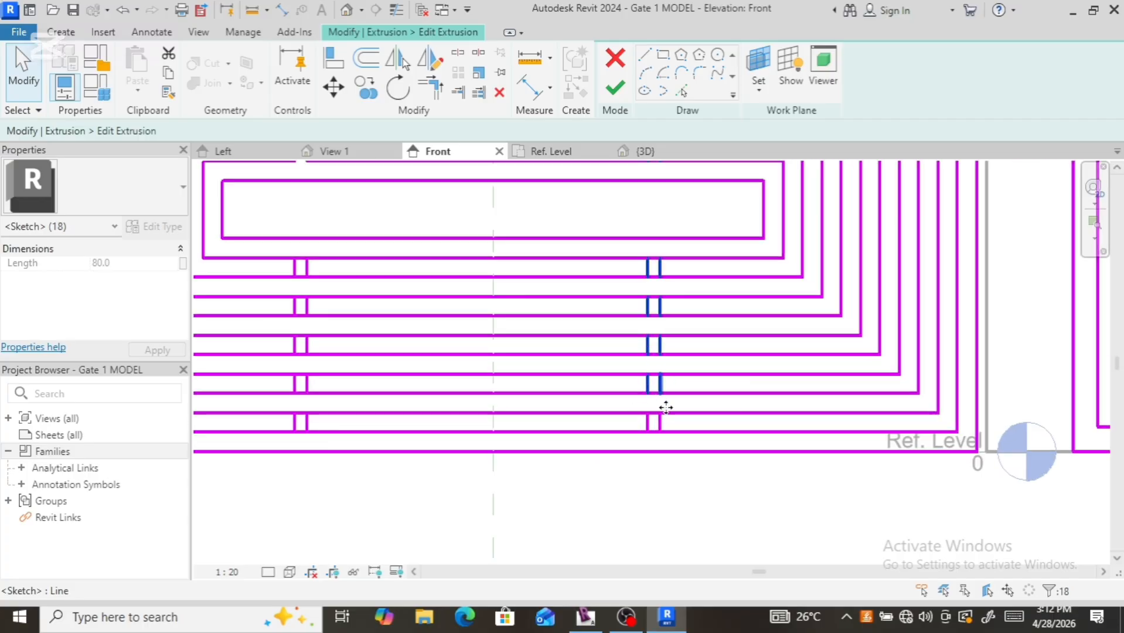
ctrl+click(658, 425)
ctrl+click(649, 423)
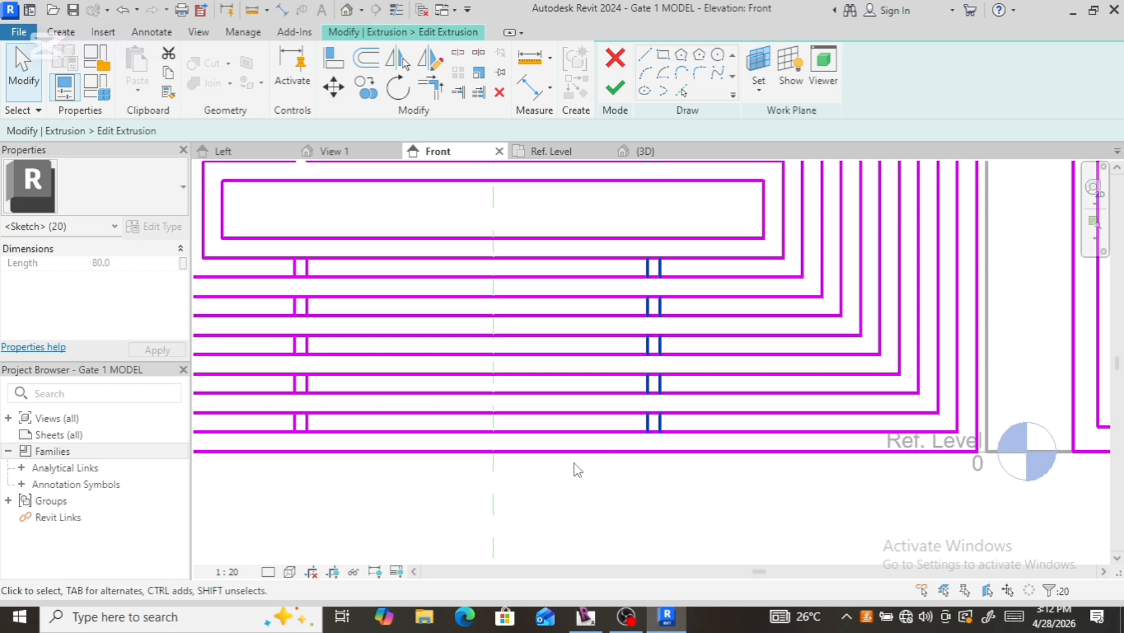
scroll(572, 469, down, 5)
key(Right)
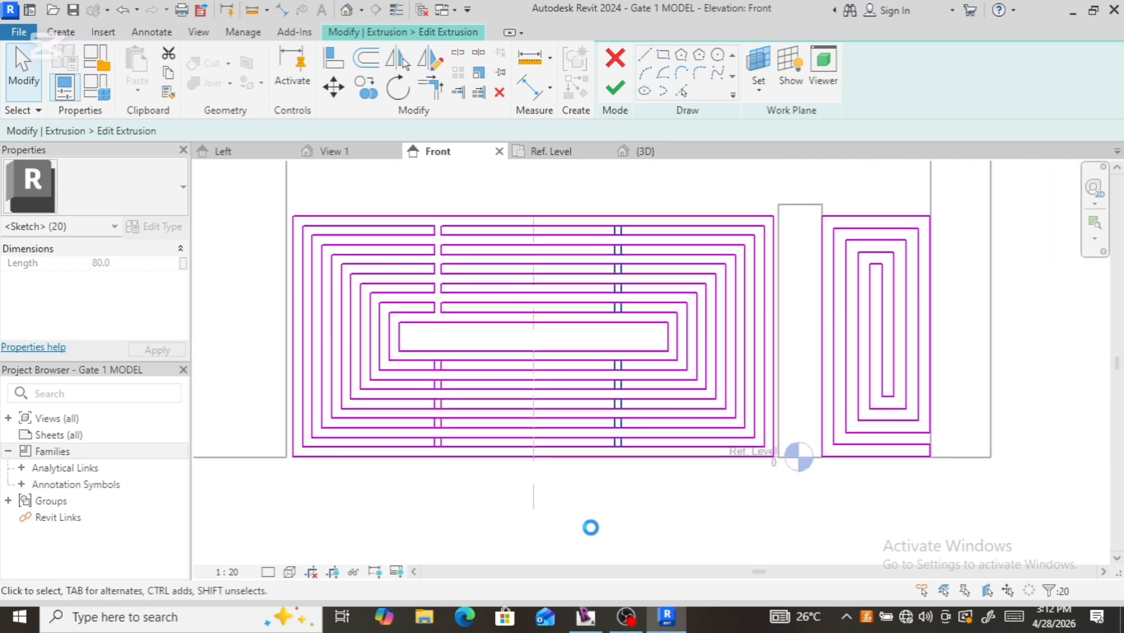
key(Right)
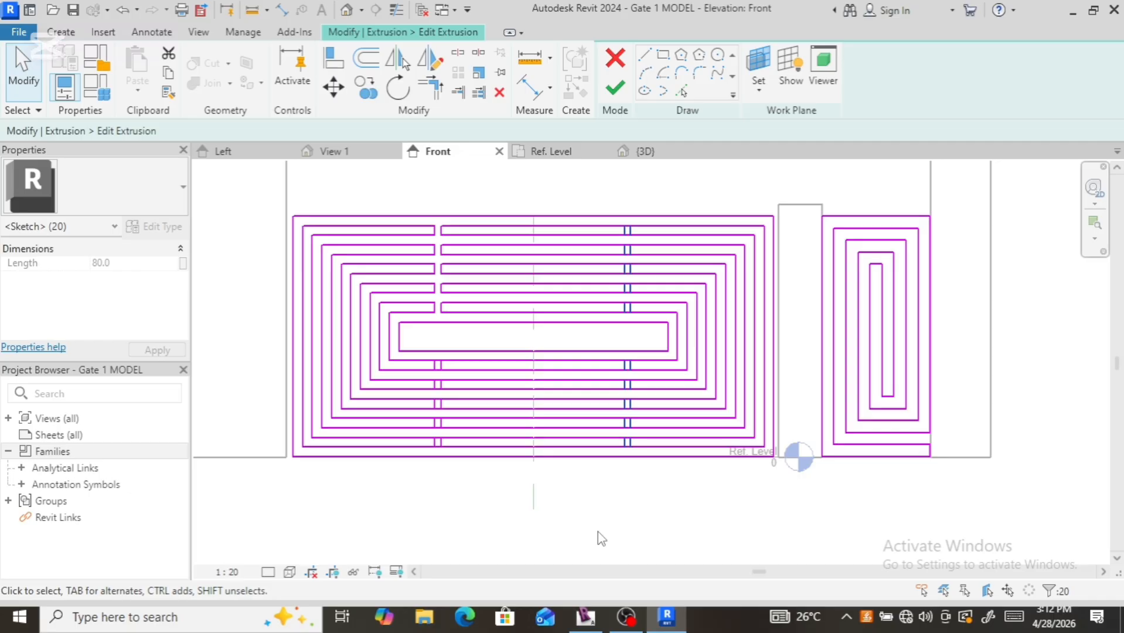
click(592, 518)
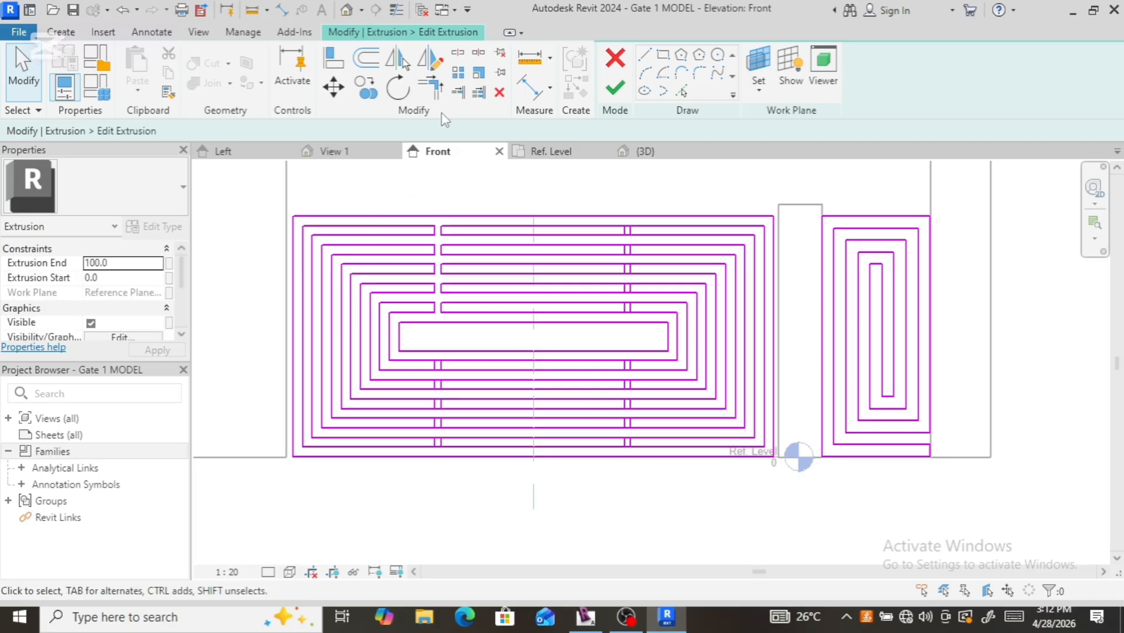
Step: Split the upper and lower lines of the five bars at the large panel's lower left gap, between or at its short end lines
click(458, 54)
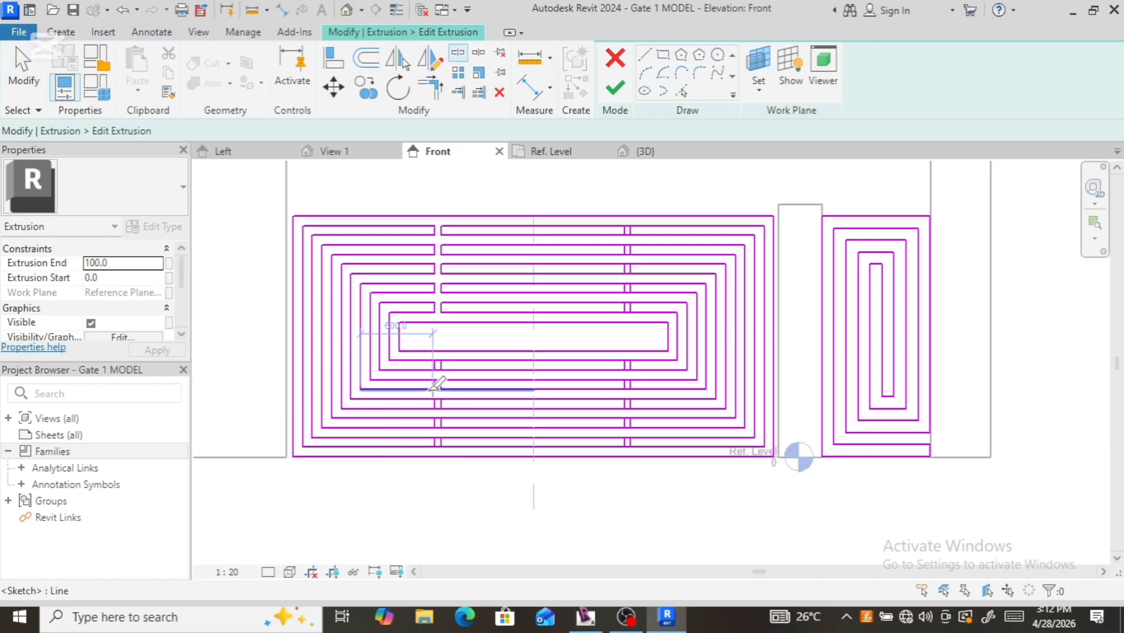
scroll(448, 376, up, 5)
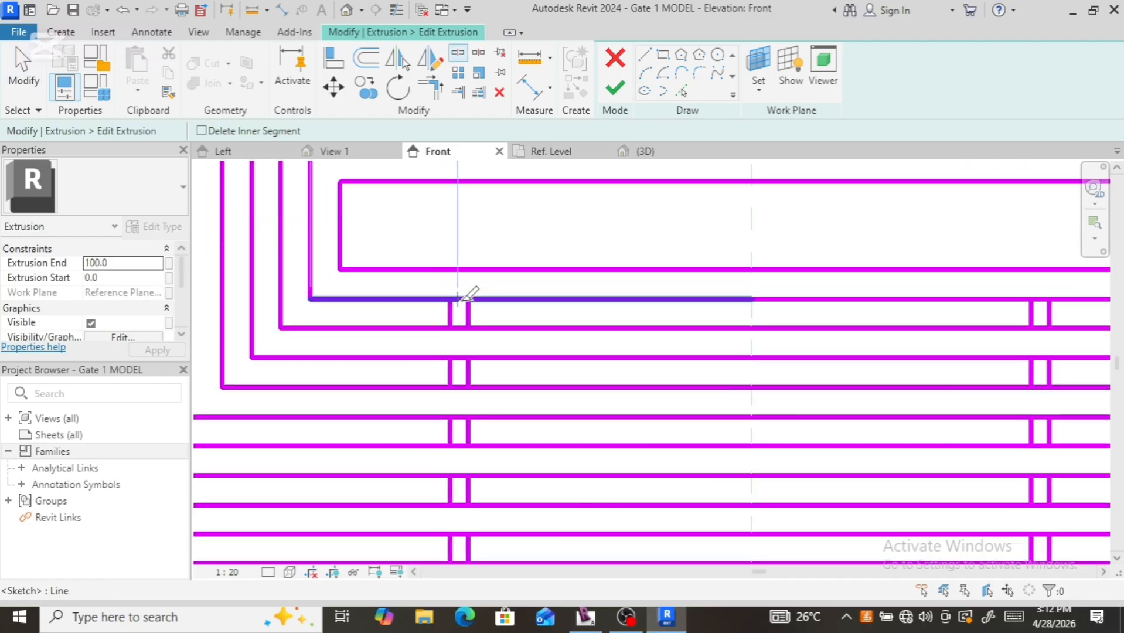
click(459, 328)
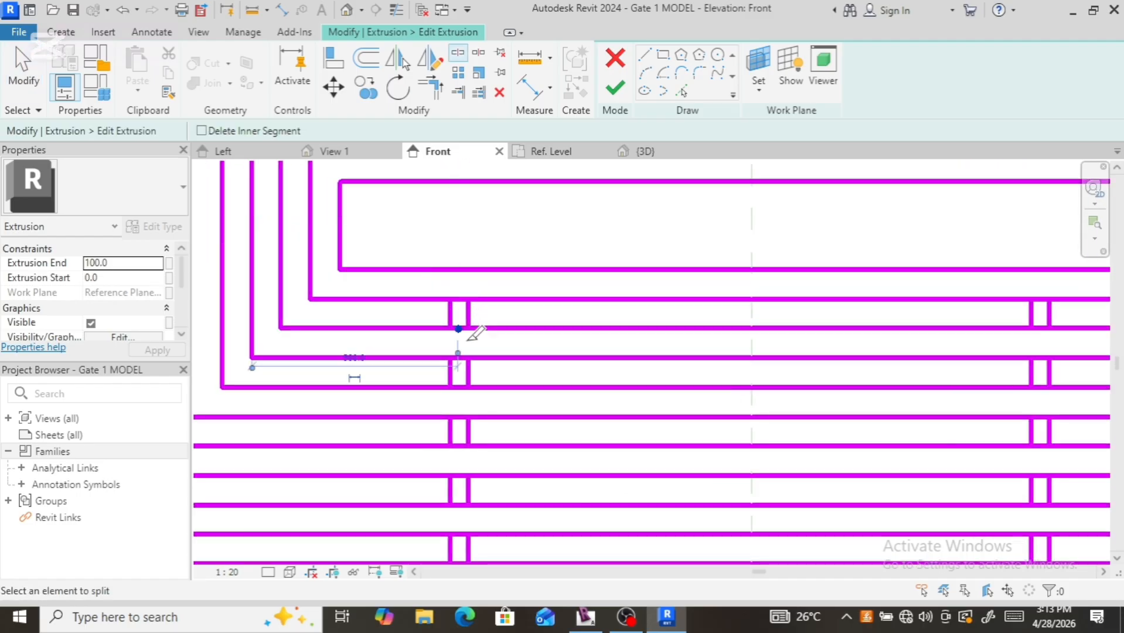
click(469, 359)
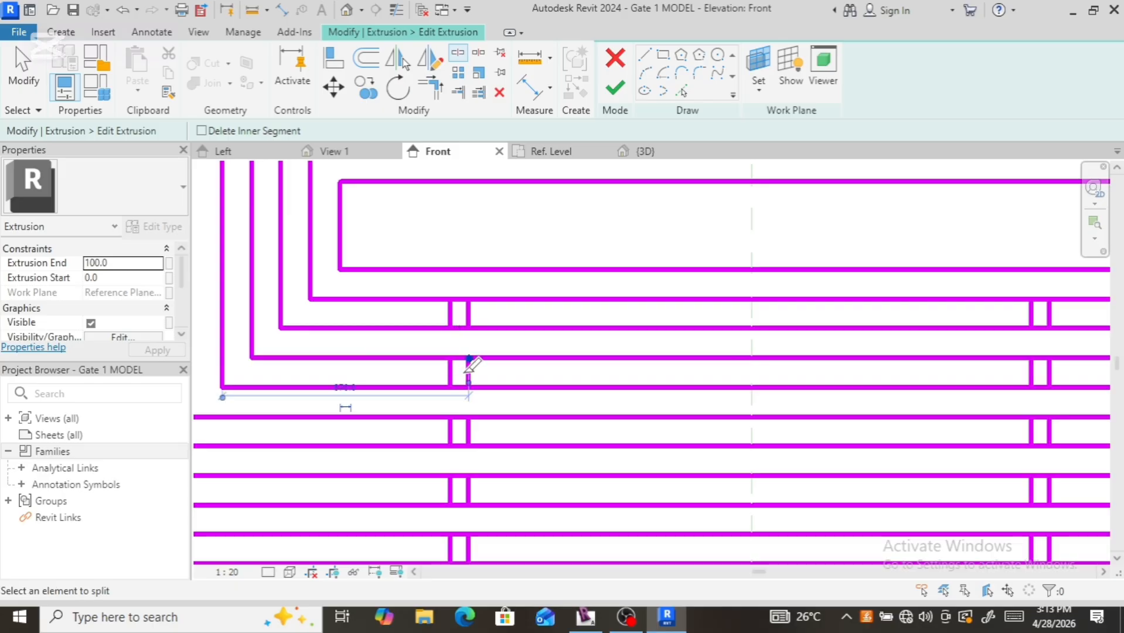
click(458, 386)
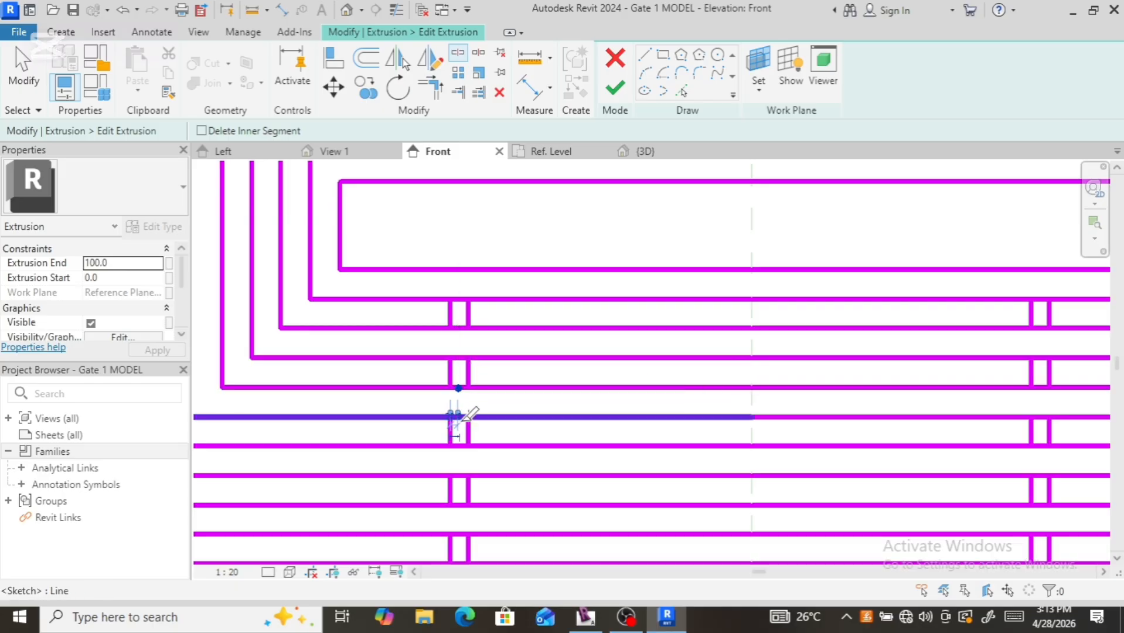
click(459, 417)
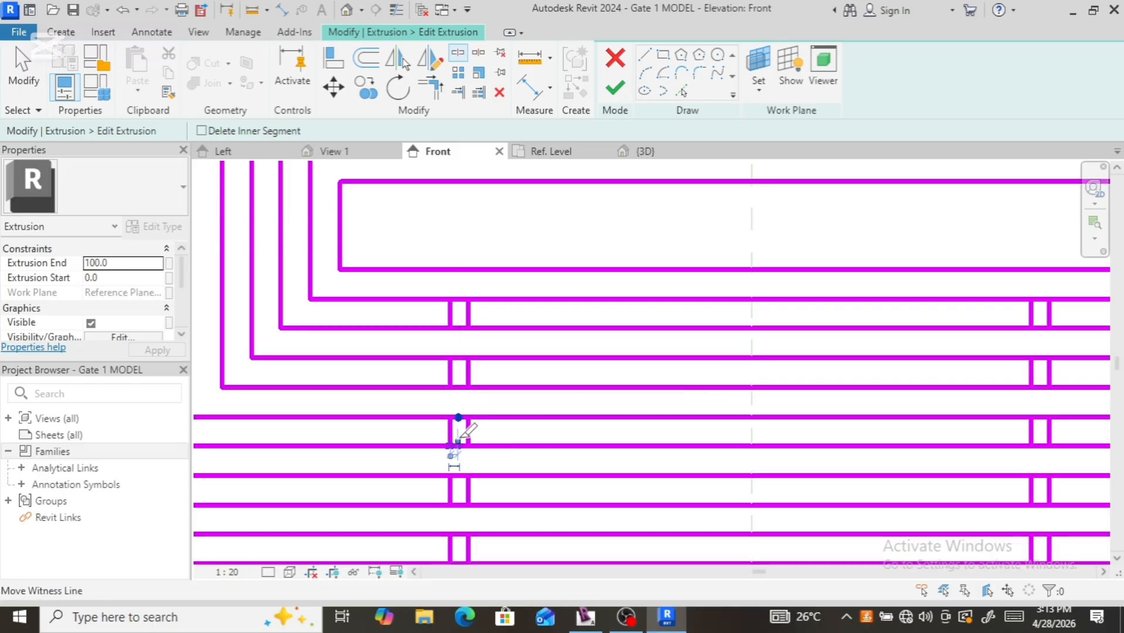
click(459, 446)
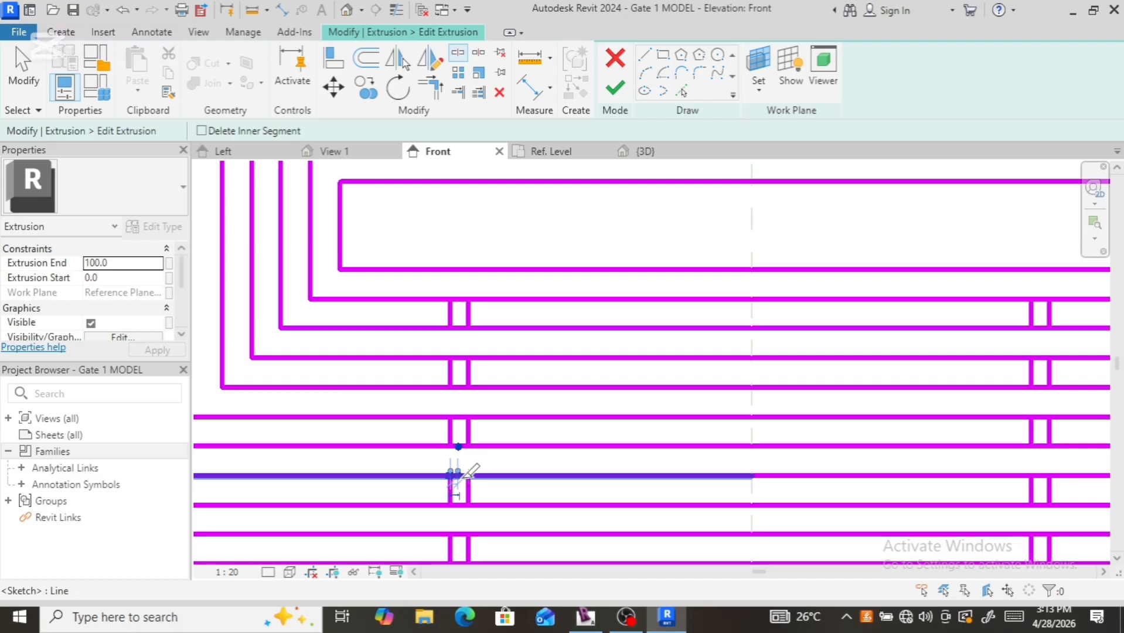
click(459, 475)
click(459, 505)
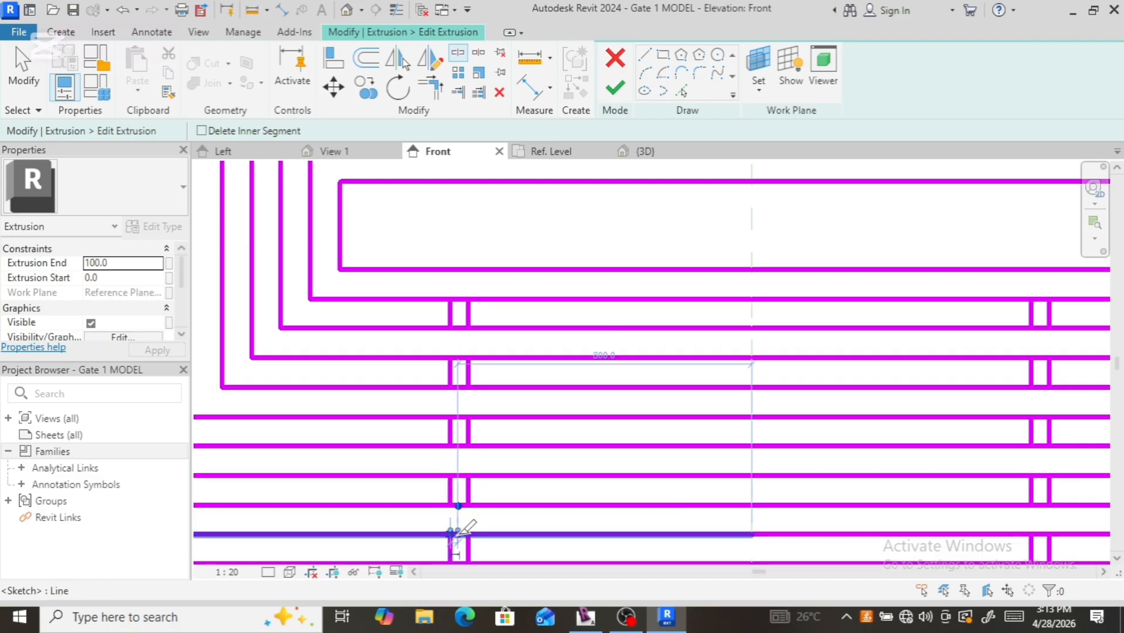
click(458, 533)
scroll(458, 534, down, 2)
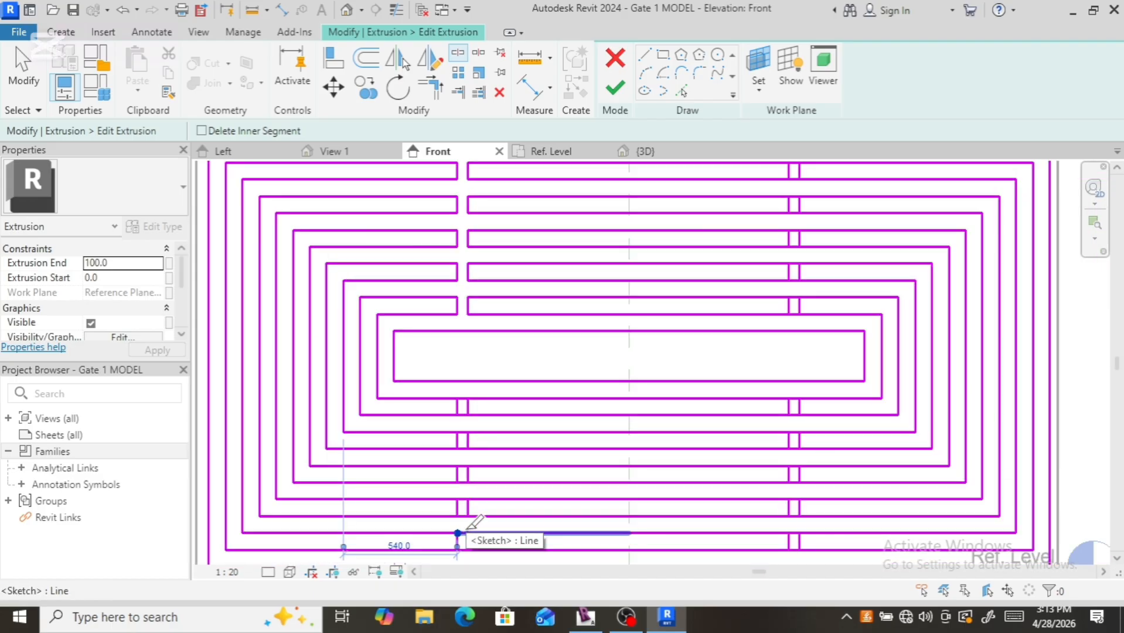
scroll(467, 525, down, 2)
scroll(476, 526, up, 3)
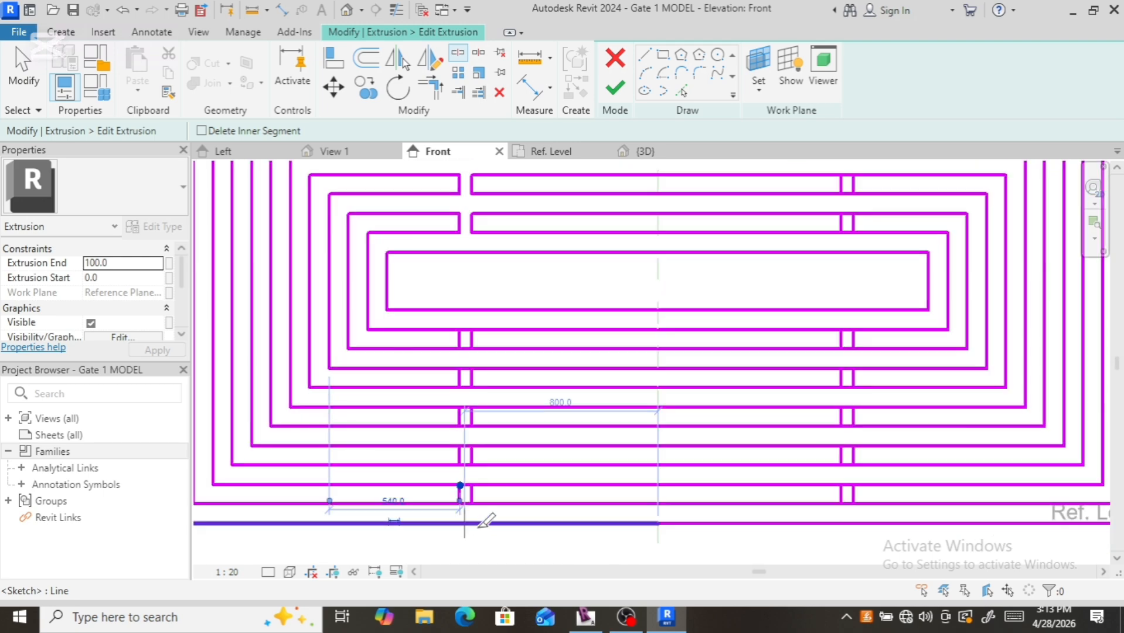
scroll(485, 521, up, 2)
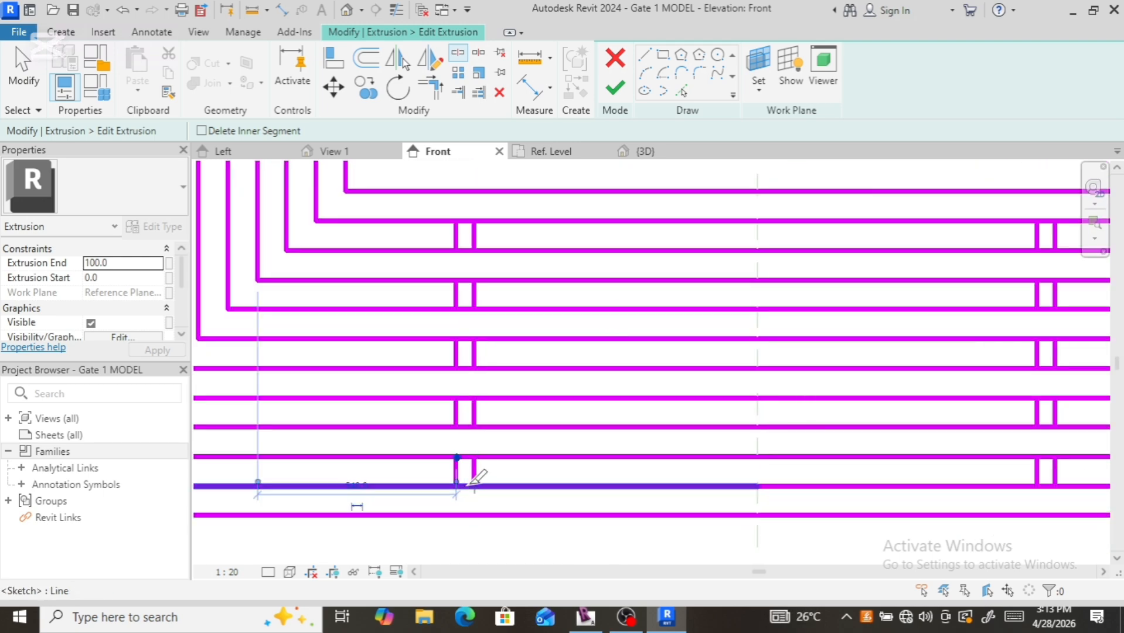
scroll(464, 484, down, 2)
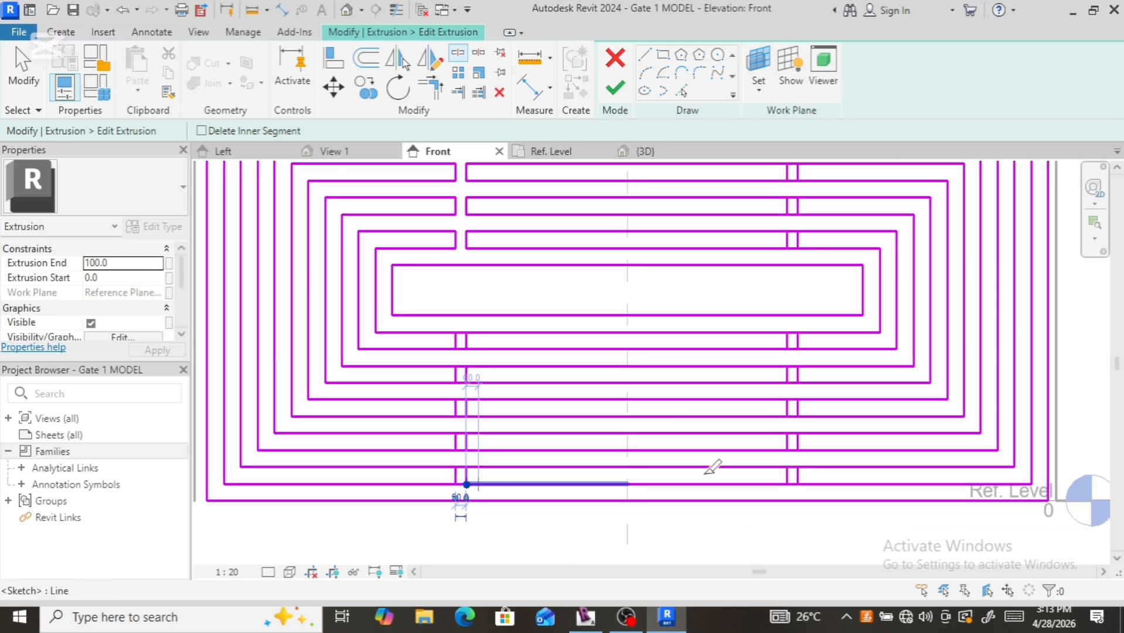
Step: Split both horizontal lines of each of the five bars at the large panel's lower right gap
scroll(790, 470, up, 4)
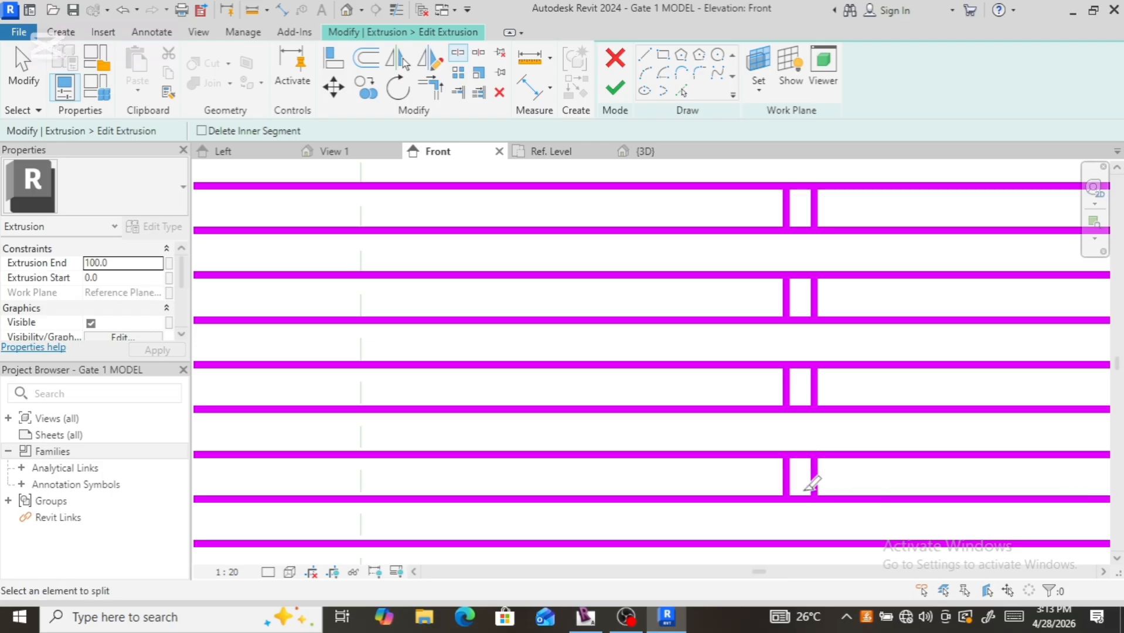
click(808, 495)
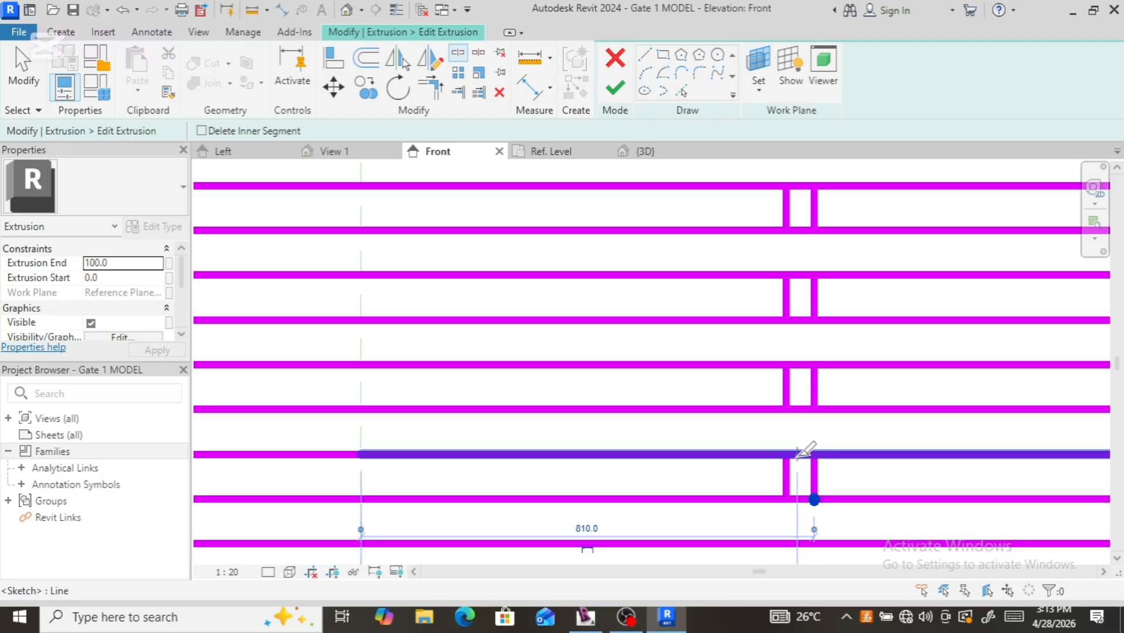
click(797, 454)
click(798, 409)
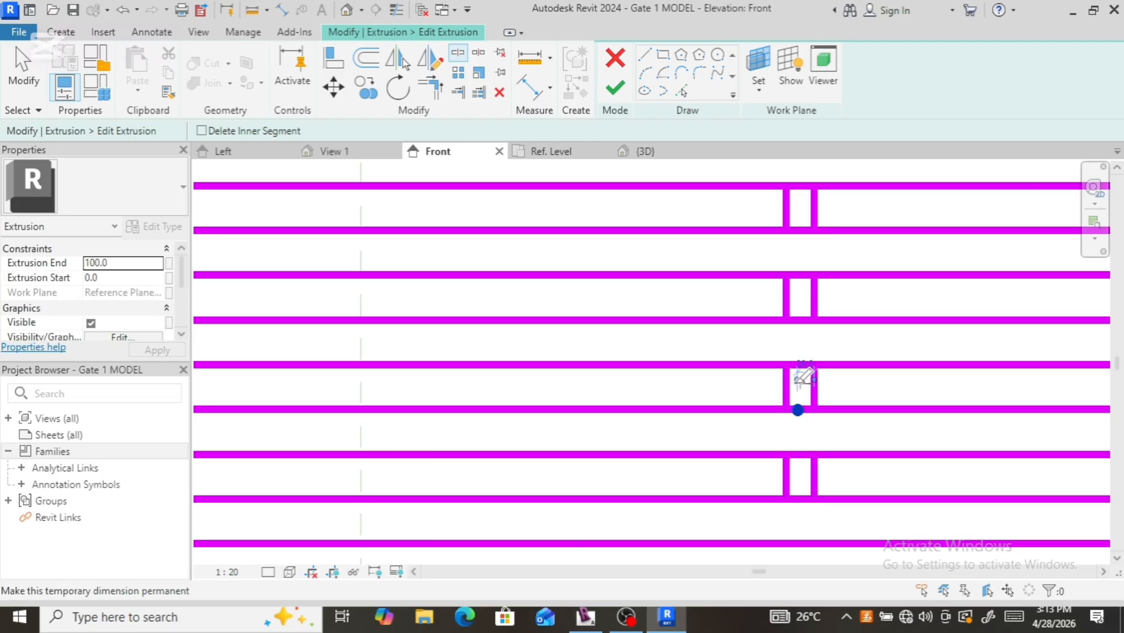
click(799, 365)
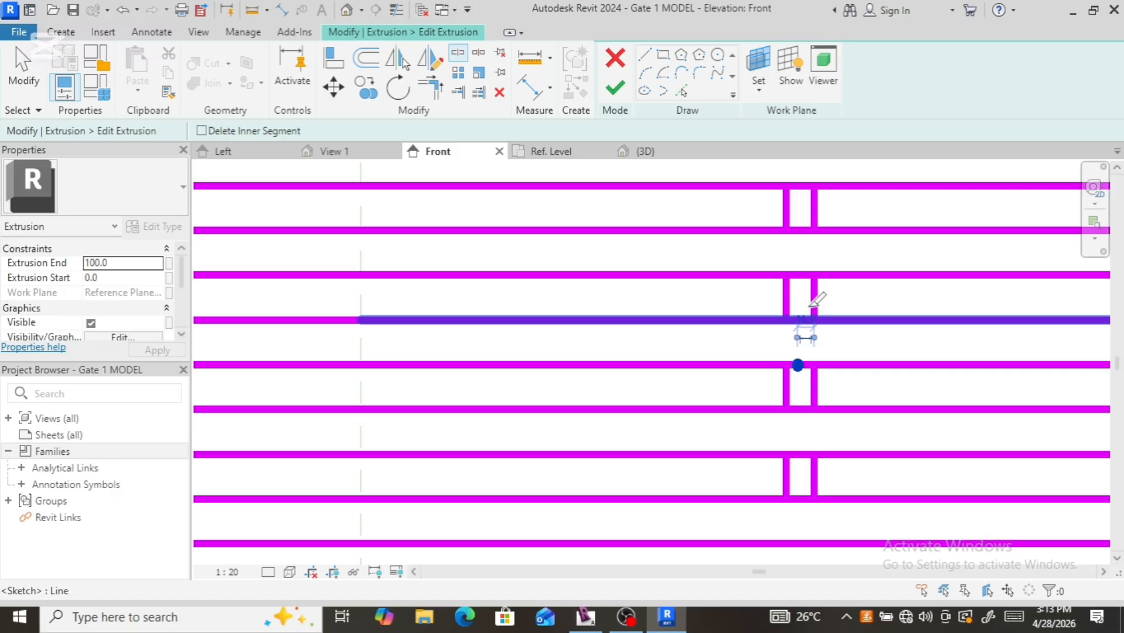
click(814, 320)
click(809, 275)
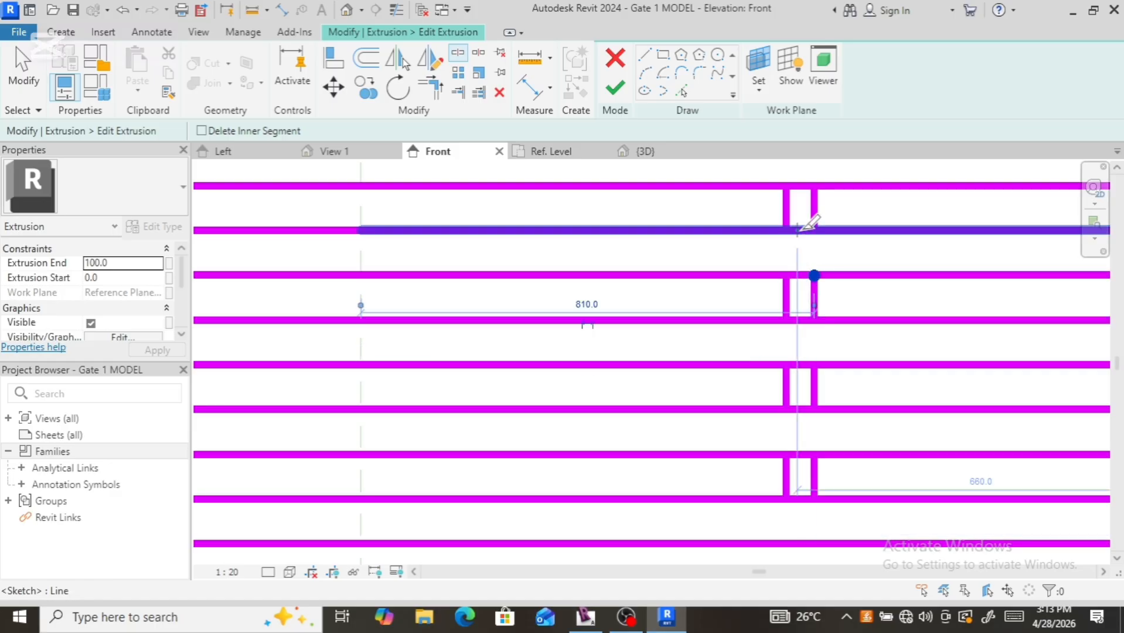
click(797, 230)
click(798, 185)
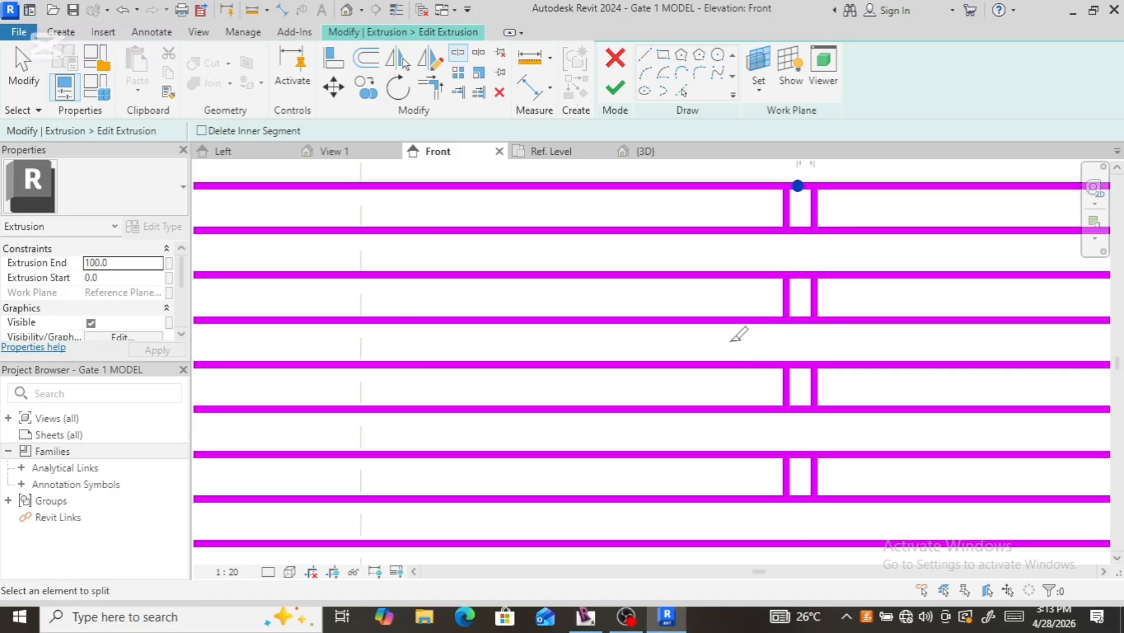
scroll(733, 340, down, 5)
scroll(746, 251, up, 5)
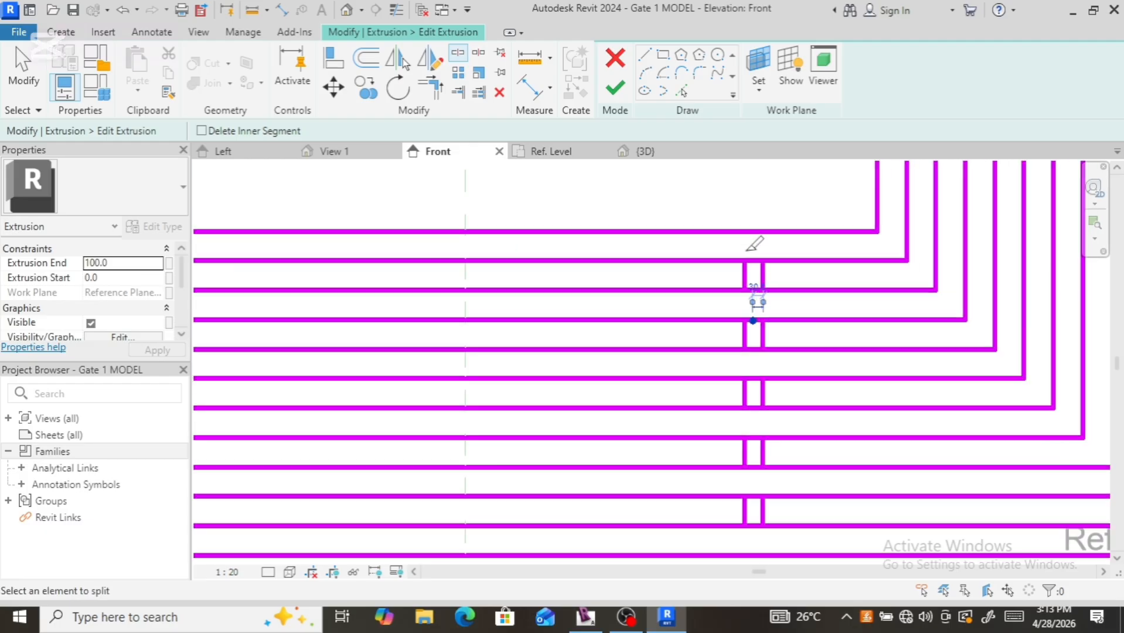
click(758, 269)
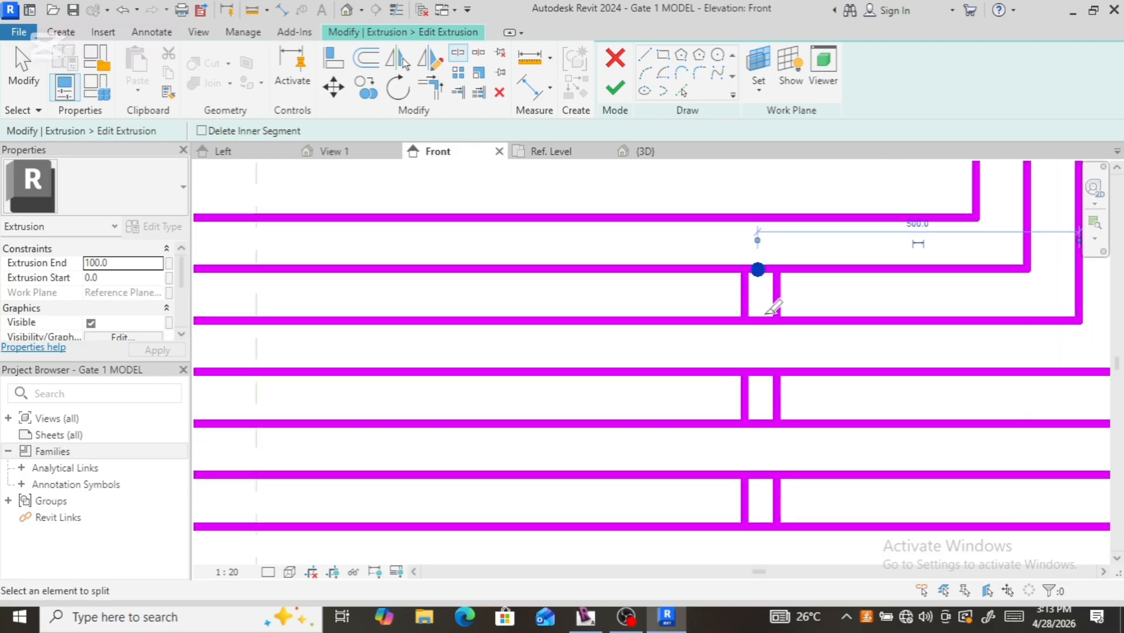
click(759, 320)
Step: Split both horizontal lines of the three innermost bars at the large panel's upper right gap
scroll(752, 404, down, 5)
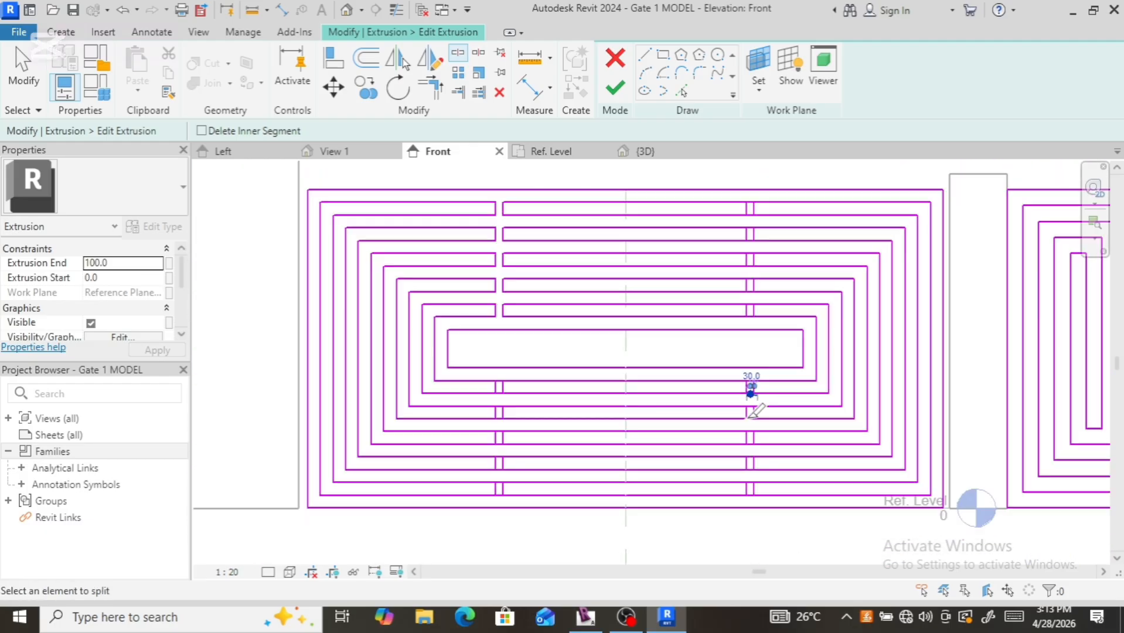
scroll(762, 308, up, 1)
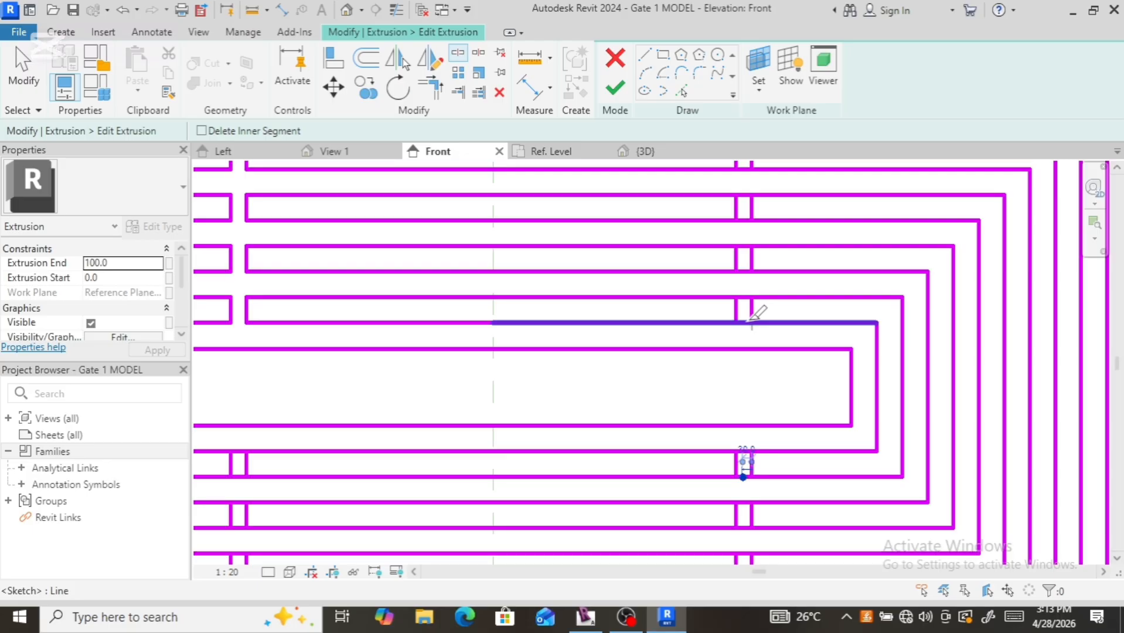
click(751, 322)
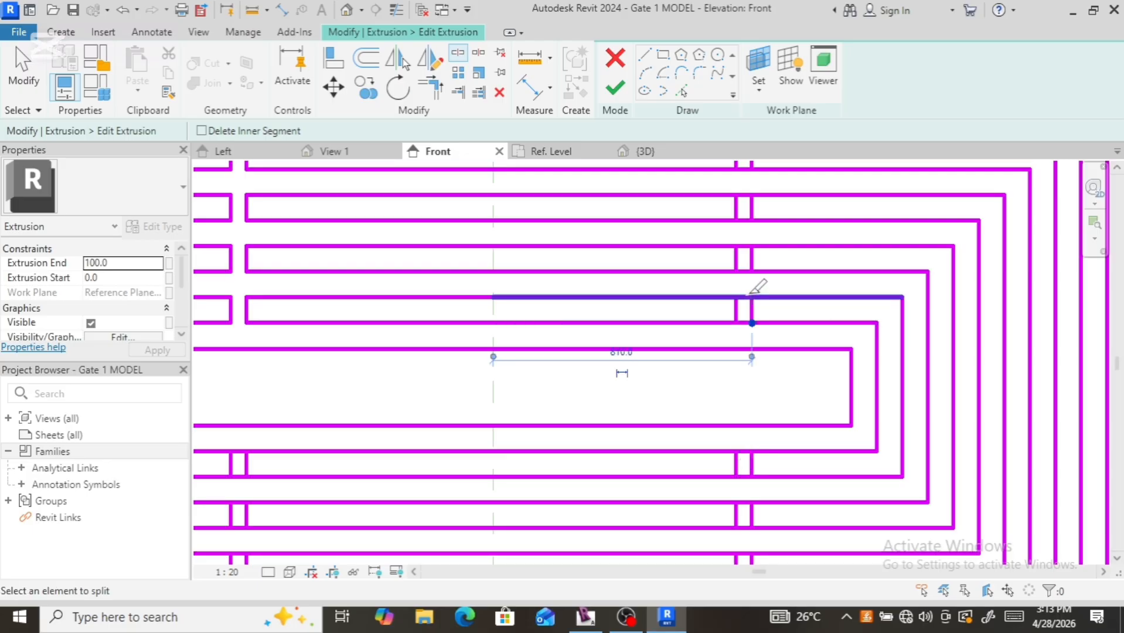
click(752, 297)
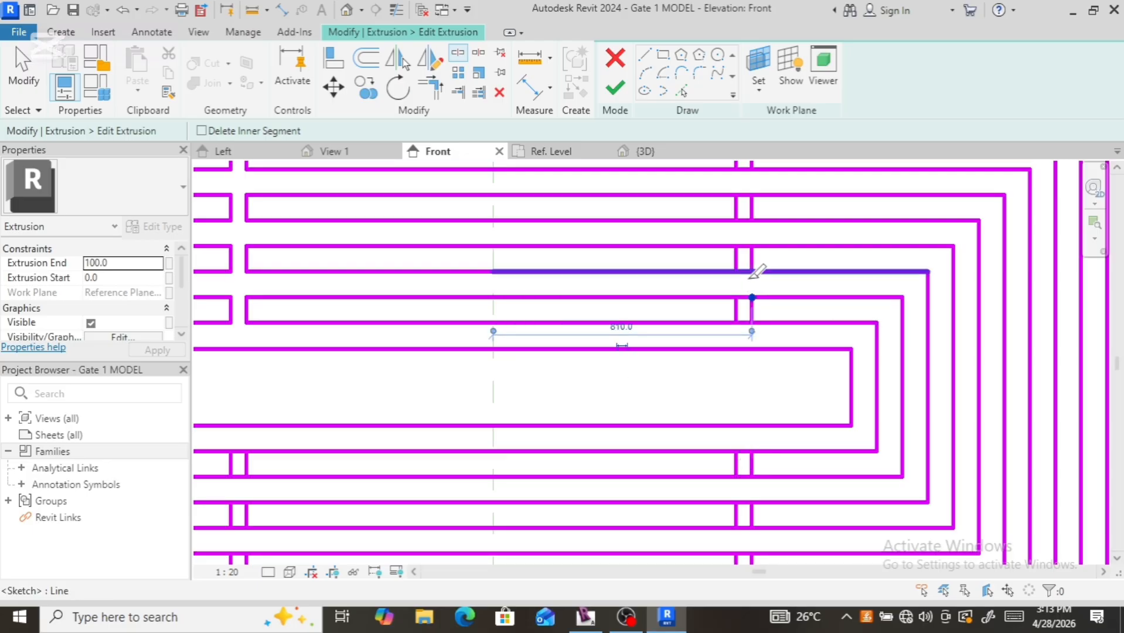
click(753, 246)
click(736, 272)
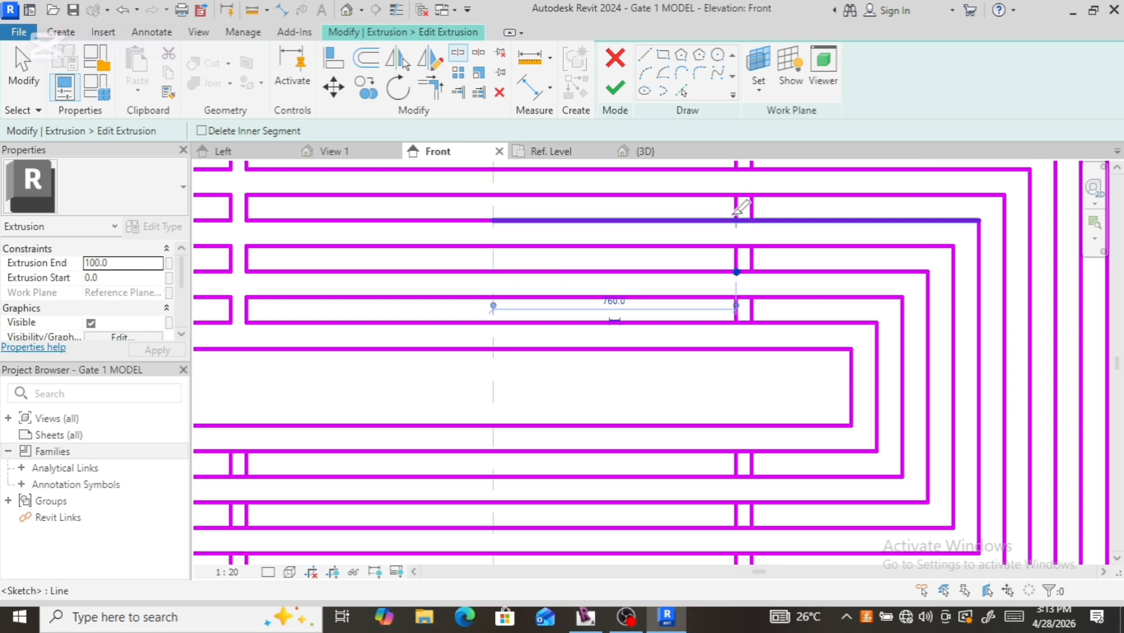
click(751, 220)
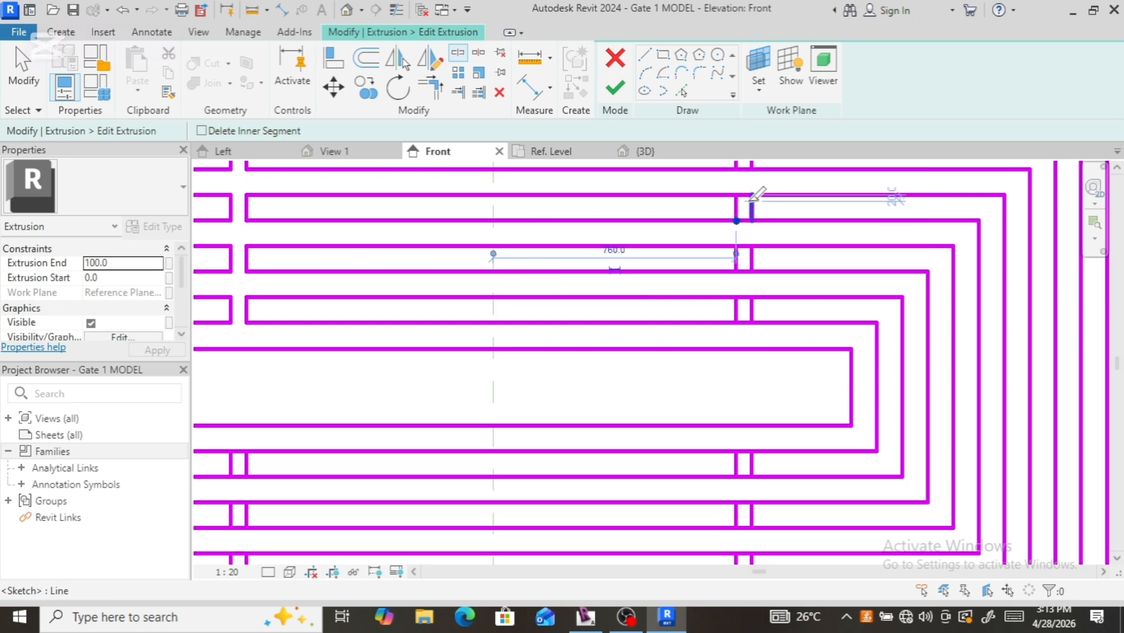
click(751, 197)
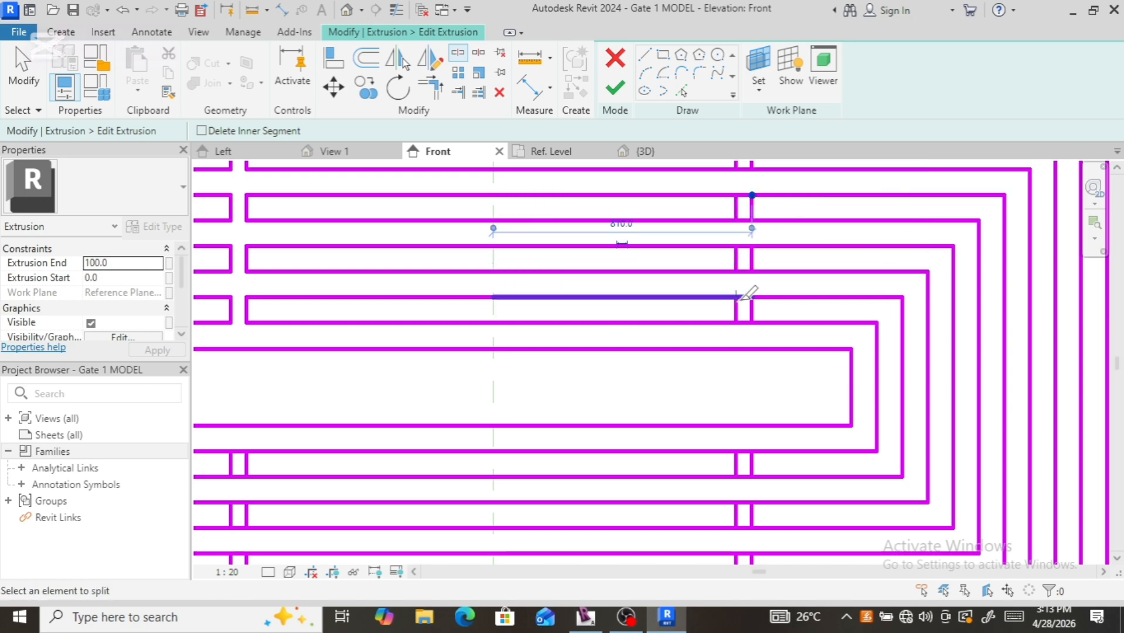
Step: Split both horizontal lines of the two outermost bars at the large panel's upper right gap
scroll(753, 293, down, 2)
scroll(744, 188, up, 2)
scroll(744, 195, up, 2)
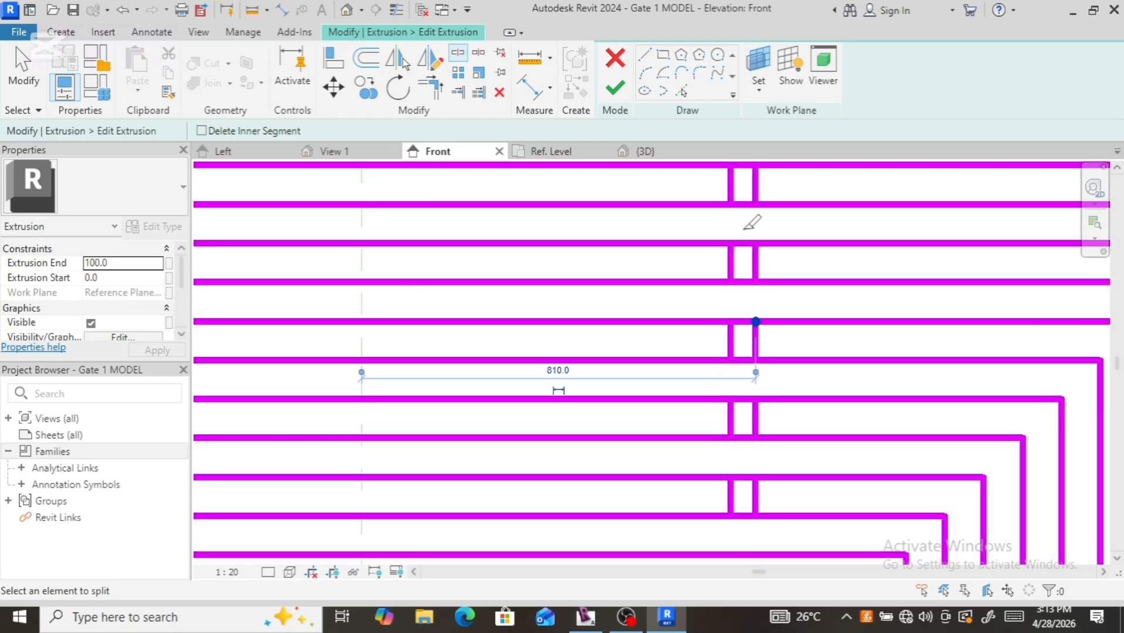
click(741, 244)
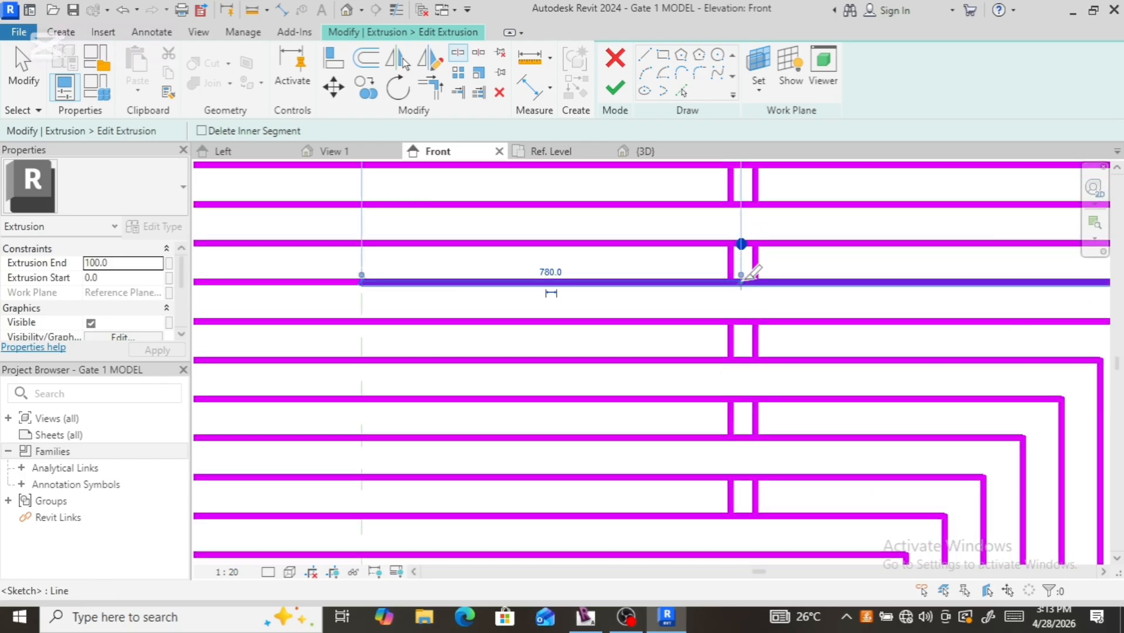
click(742, 283)
click(741, 204)
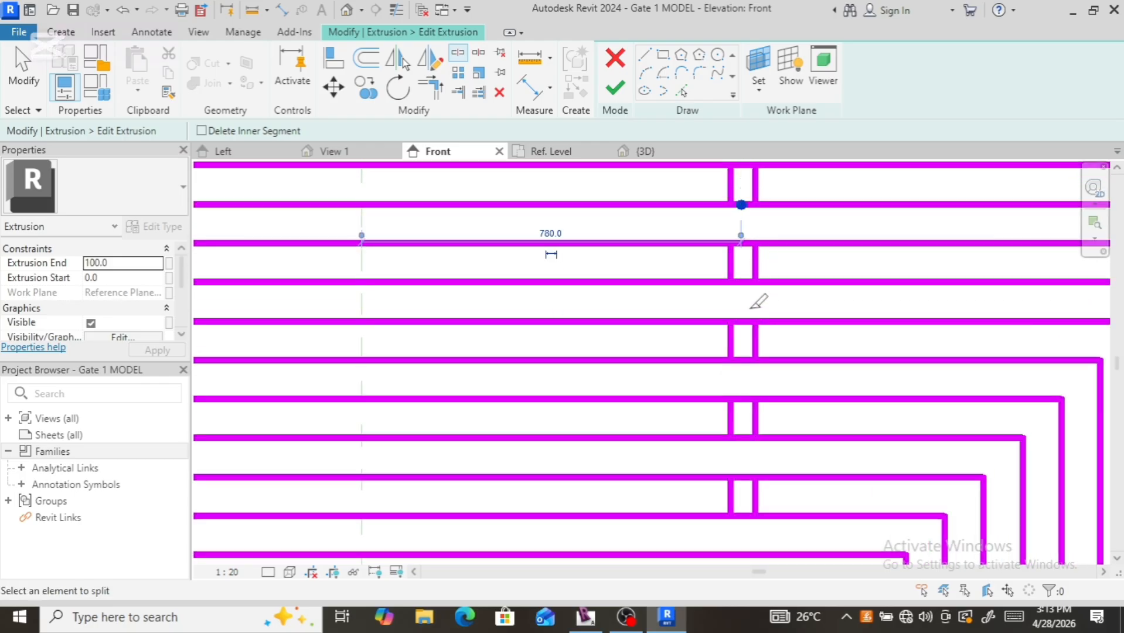
scroll(749, 252, down, 2)
scroll(747, 234, up, 1)
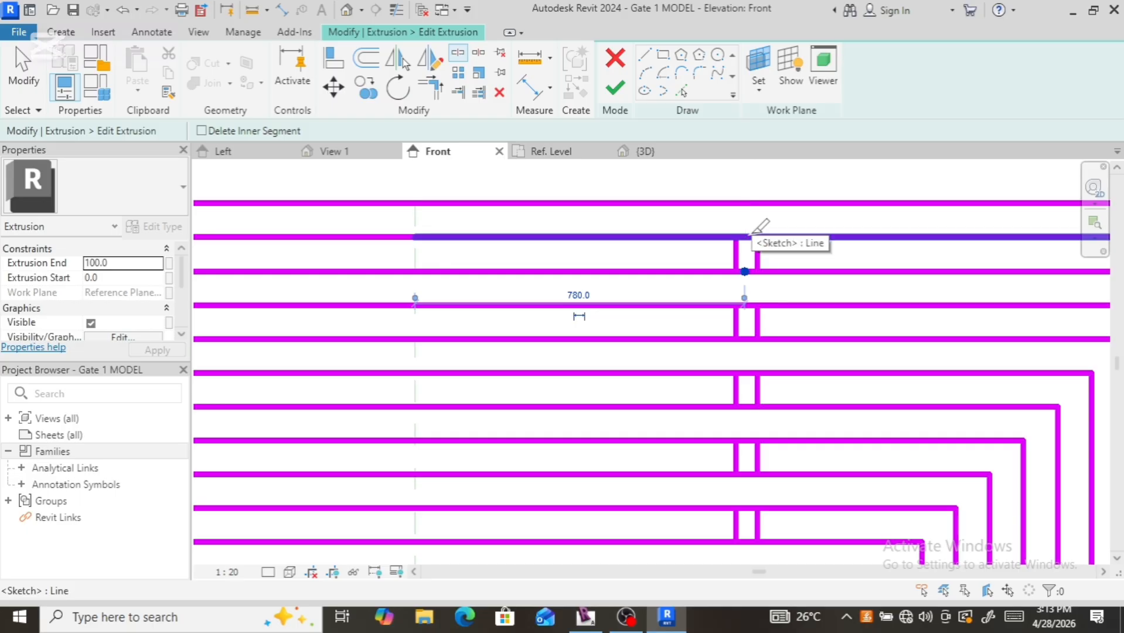
click(755, 237)
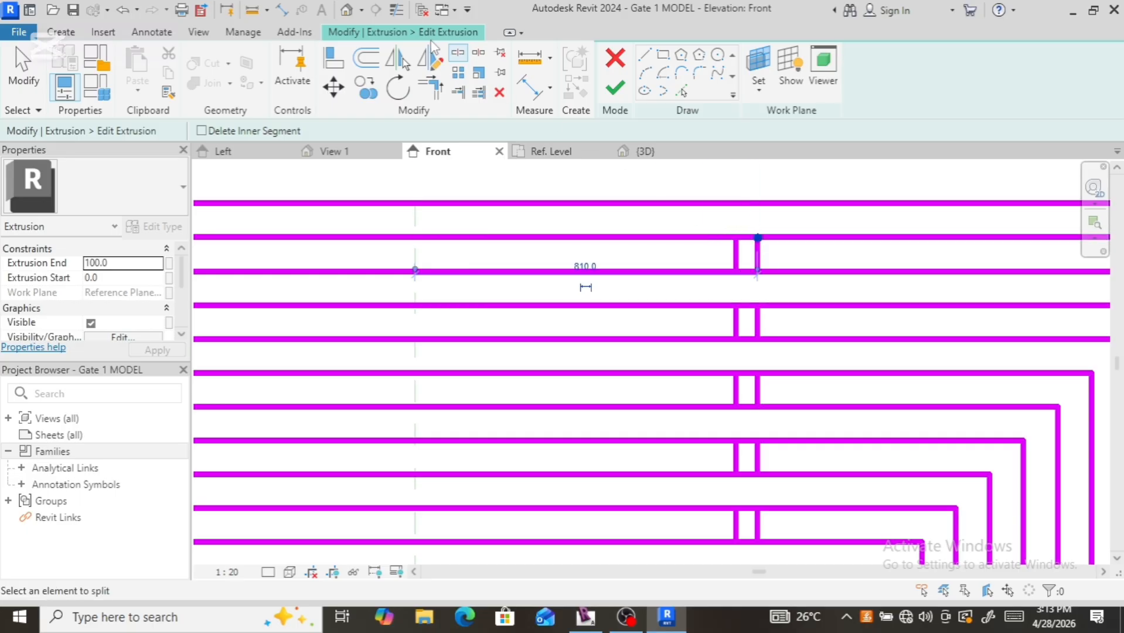
Step: Trim the outermost bar's horizontal lines to corners with both short end lines at the large panel's upper right gap
click(430, 87)
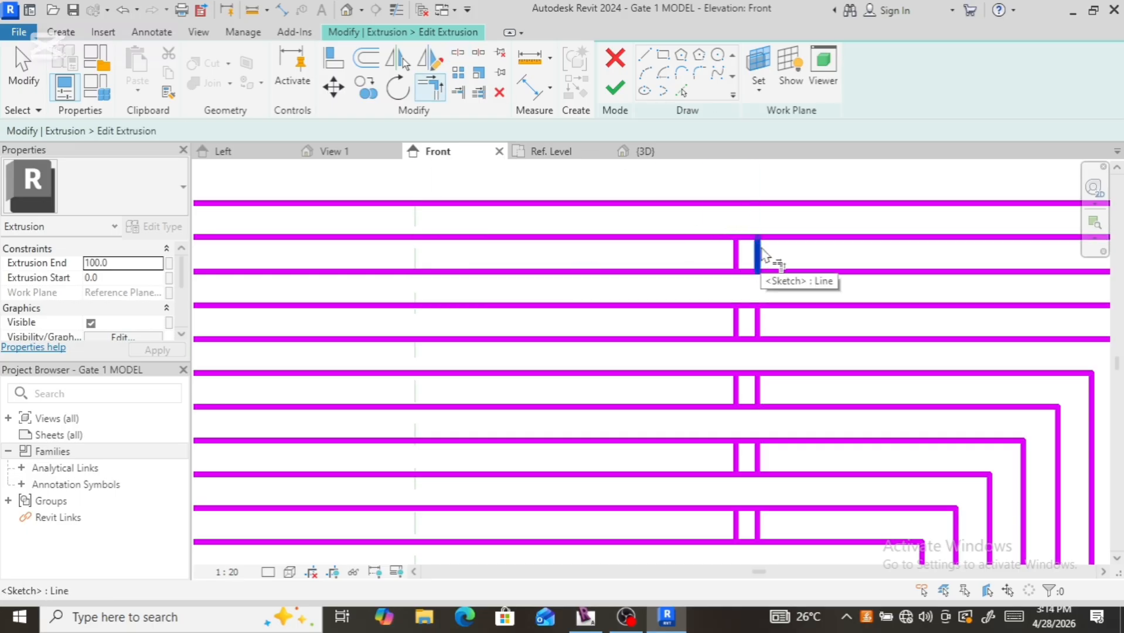
click(761, 252)
click(781, 240)
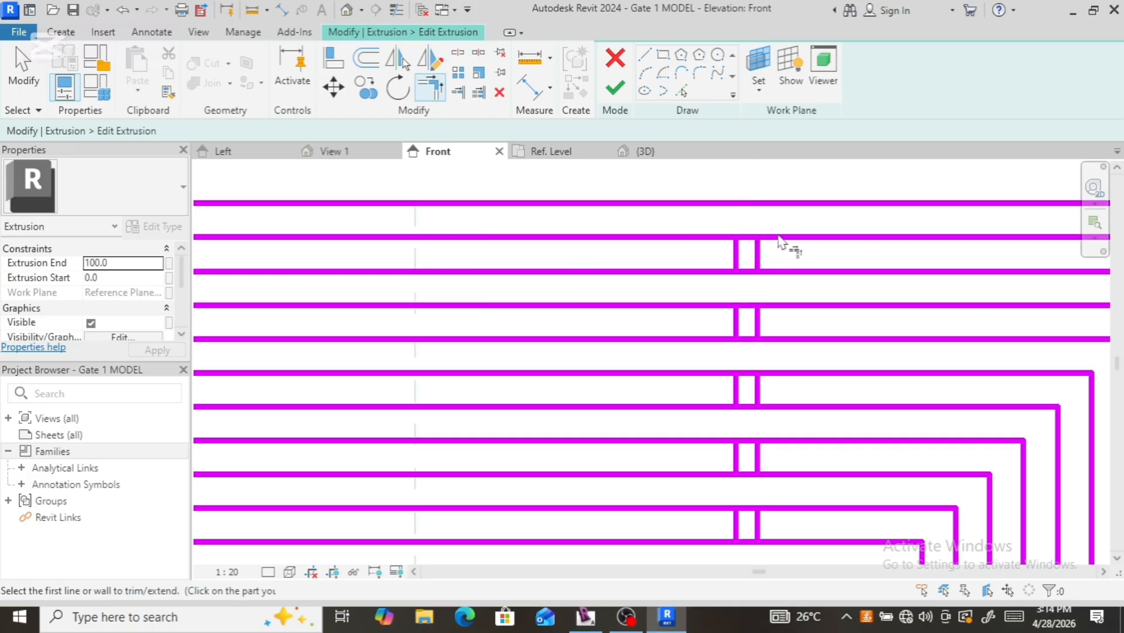
click(737, 252)
click(721, 239)
click(729, 256)
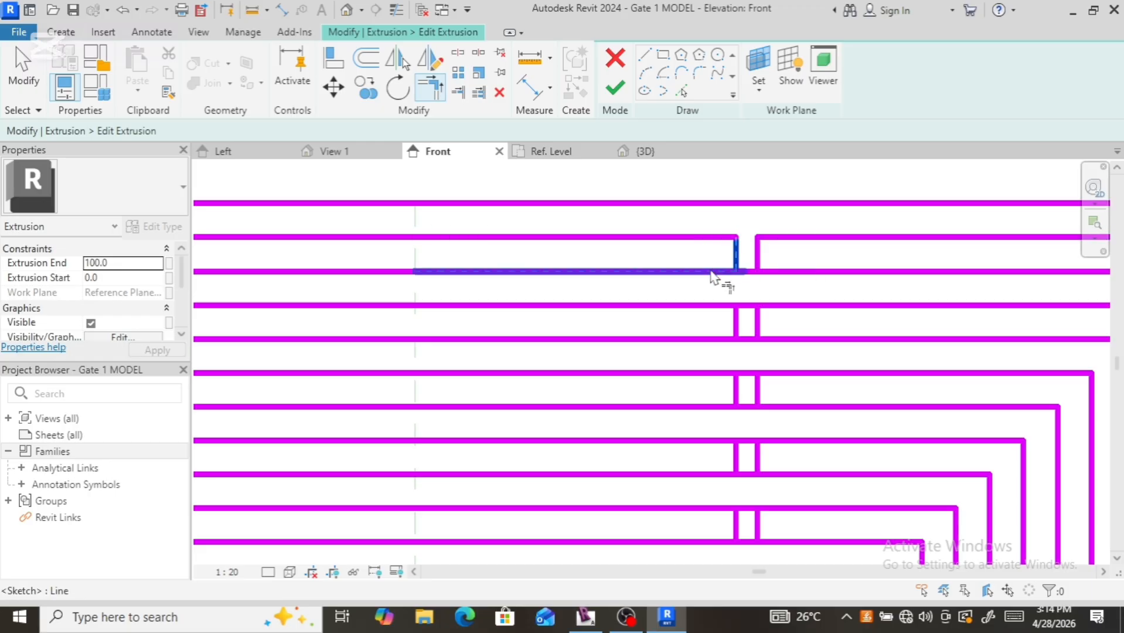
click(722, 271)
click(784, 271)
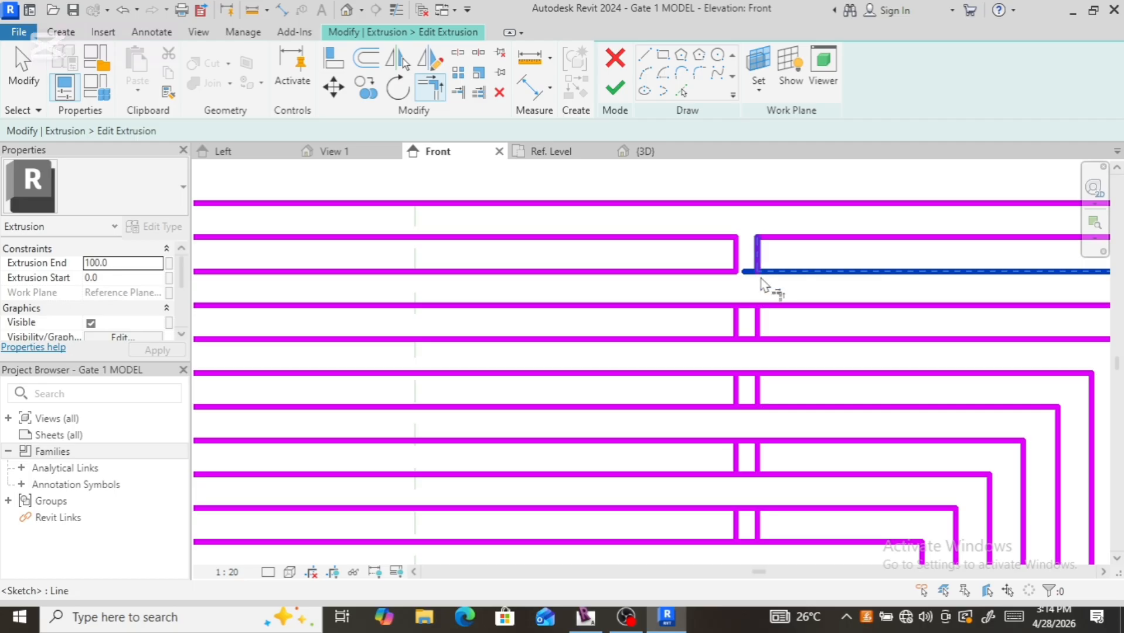
click(760, 276)
Step: Trim the second bar's upper and lower lines to corners with both end lines at the large panel's upper right gap
click(768, 306)
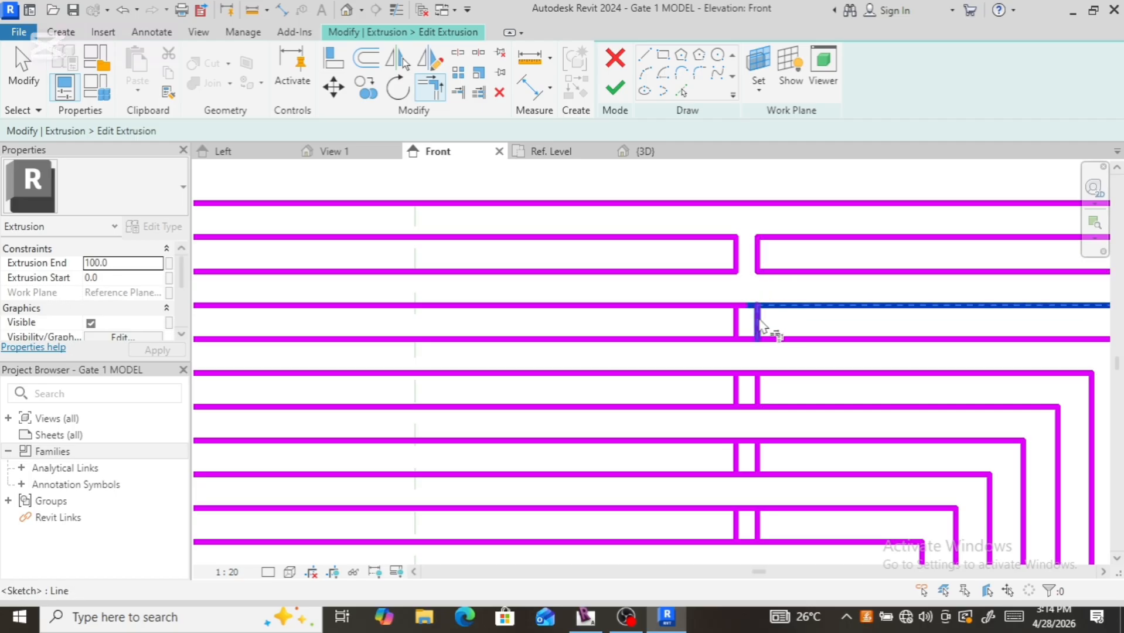
click(760, 325)
click(760, 326)
click(789, 340)
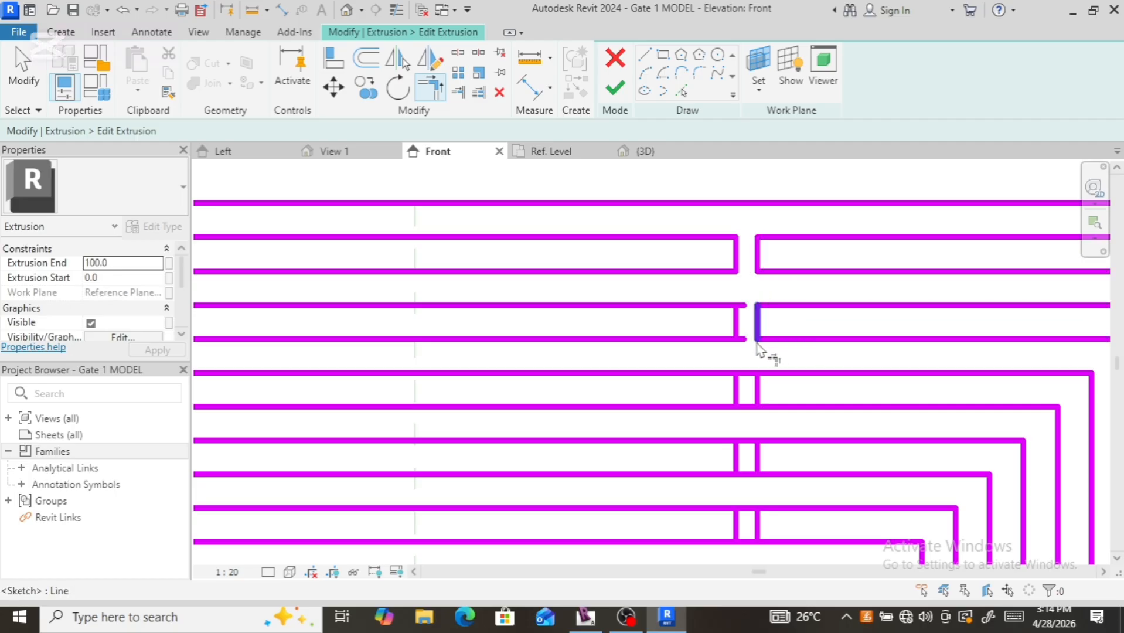
click(736, 334)
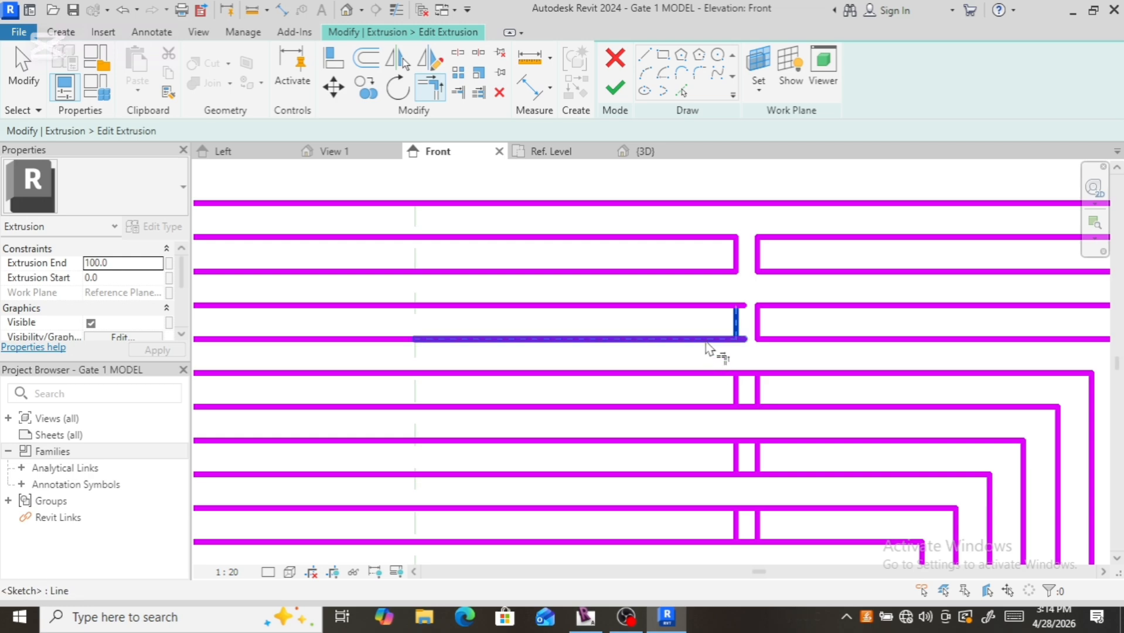
click(715, 344)
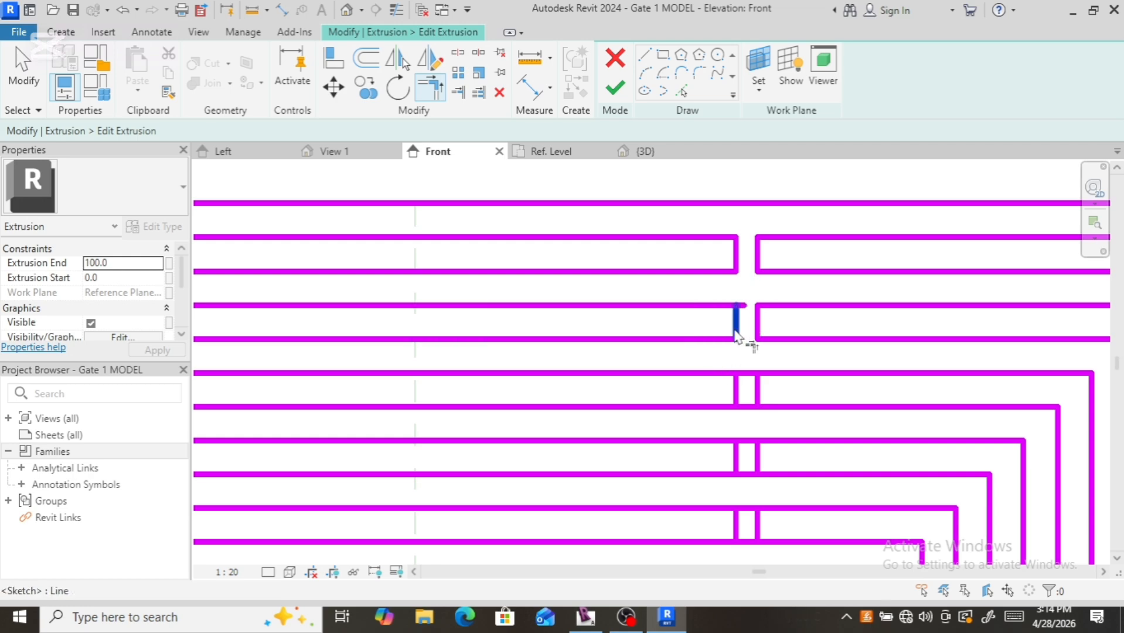
click(727, 305)
click(730, 313)
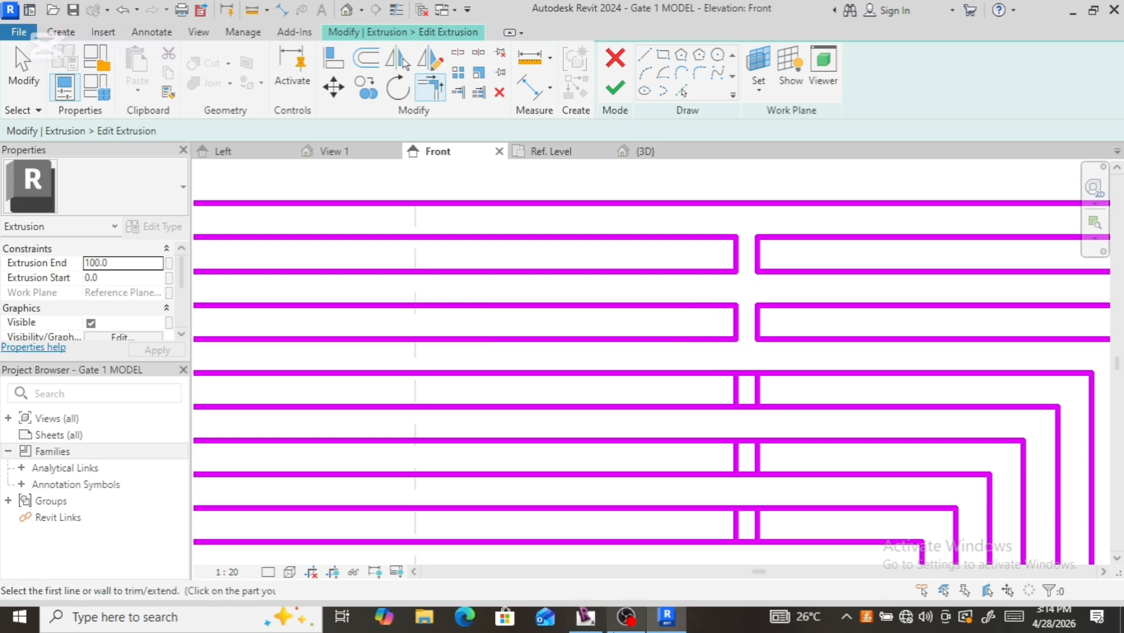
Step: Trim the third bar's upper line to corners with both end lines at the large panel's upper right gap
click(759, 397)
click(789, 381)
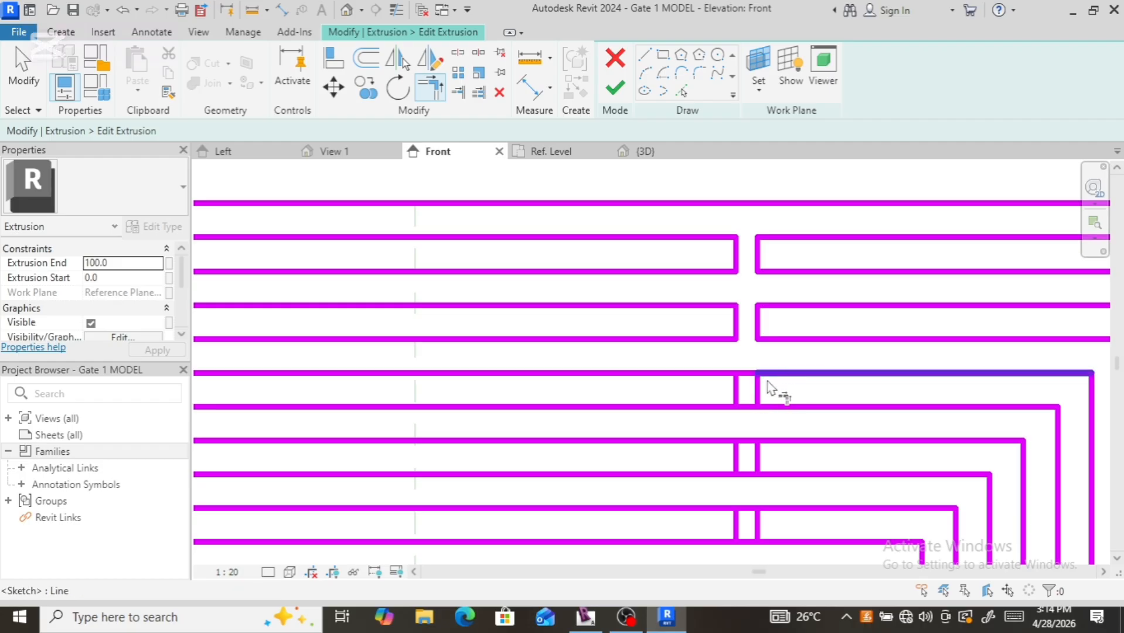
click(759, 388)
click(736, 389)
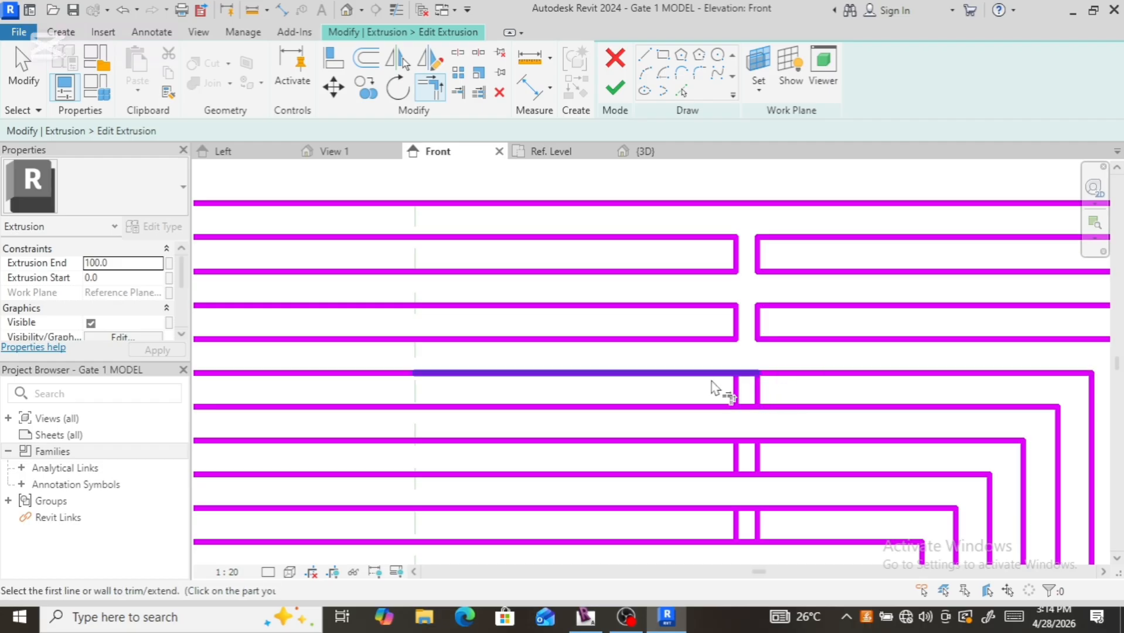
click(719, 385)
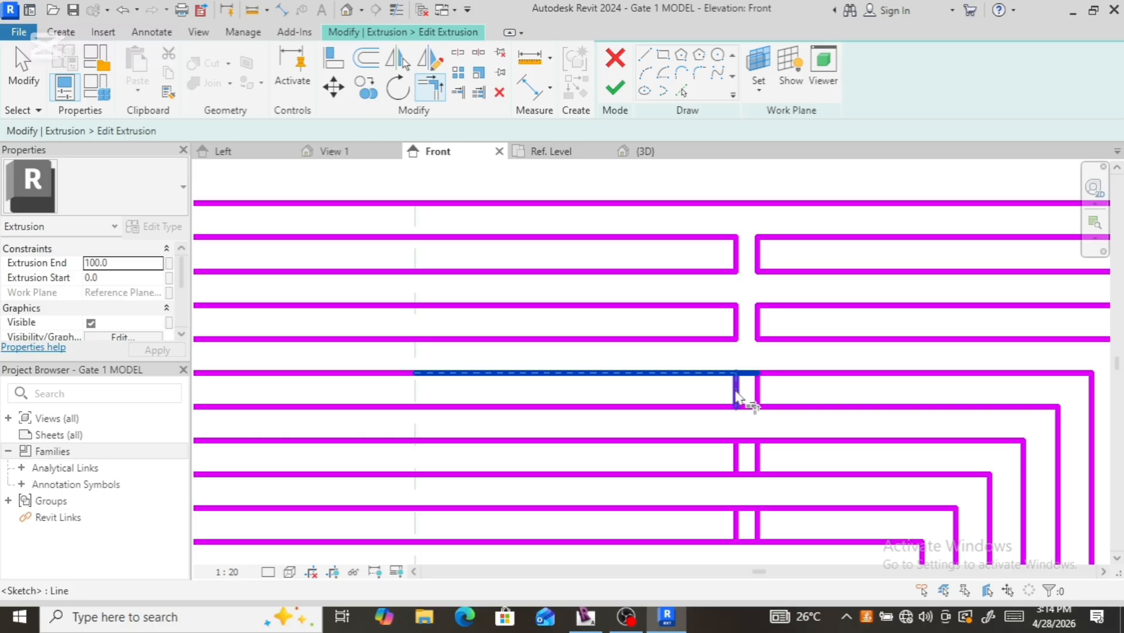
click(737, 397)
Step: Trim the third bar's lower line to corners with both end lines at the large panel's upper right gap
click(716, 407)
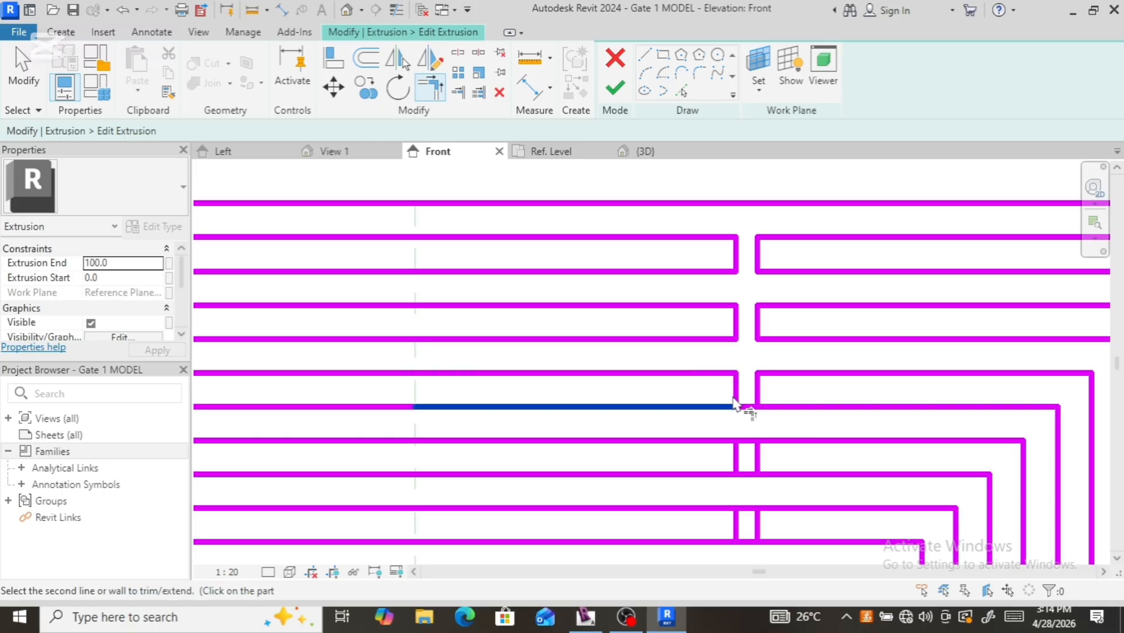
click(737, 396)
click(715, 407)
click(768, 403)
click(758, 391)
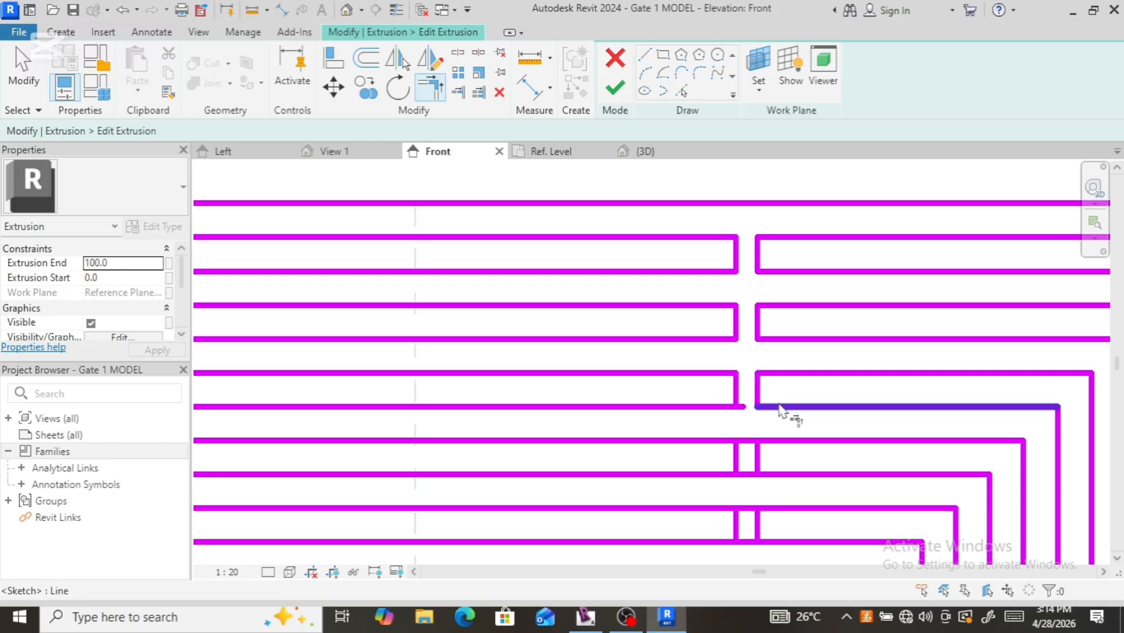
click(737, 394)
click(726, 407)
Step: Trim the fourth bar's horizontal lines to corners with both end lines at the large panel's upper right gap
click(737, 459)
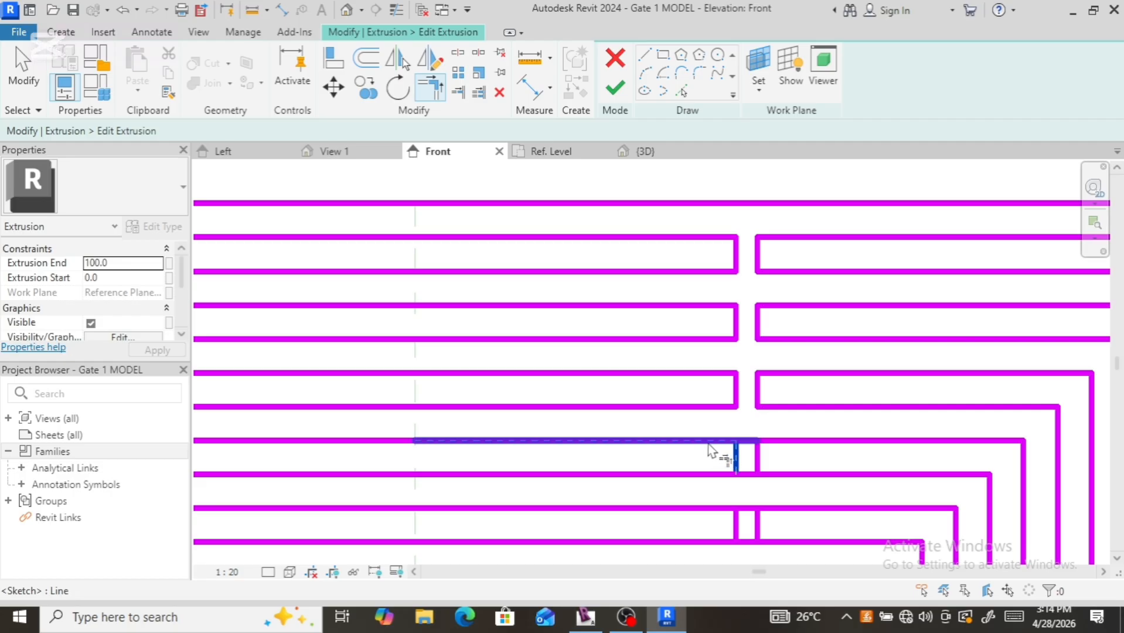
click(726, 451)
click(761, 461)
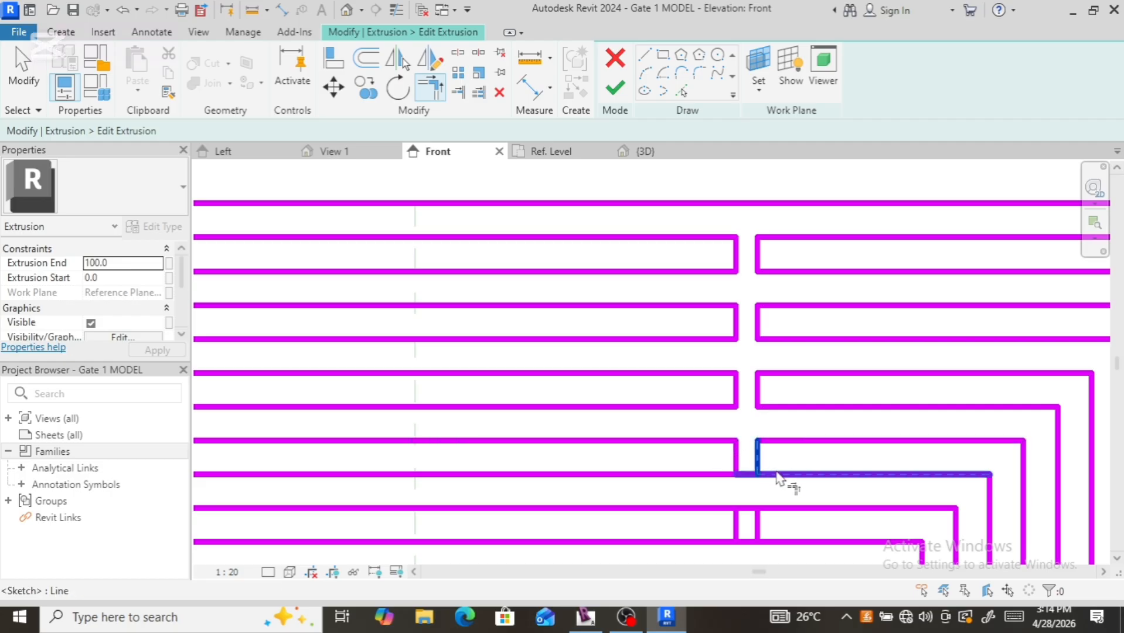
click(778, 476)
click(737, 464)
click(706, 474)
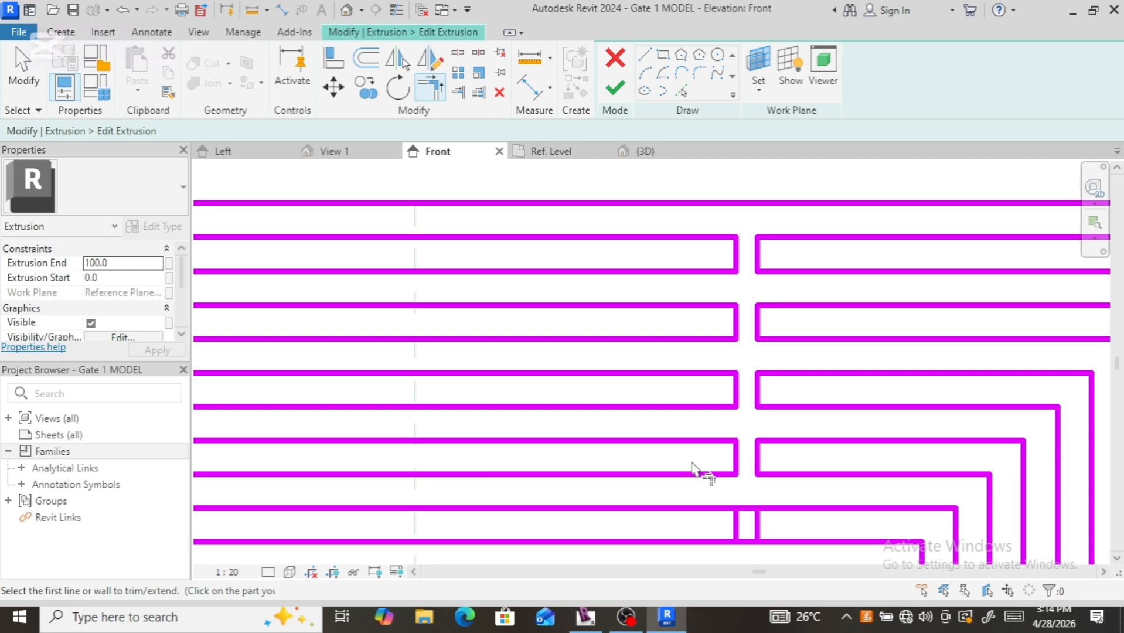
Step: Trim the innermost bar's upper and lower lines to corners with both end lines at the large panel's upper right gap
scroll(698, 466, down, 3)
scroll(709, 489, up, 2)
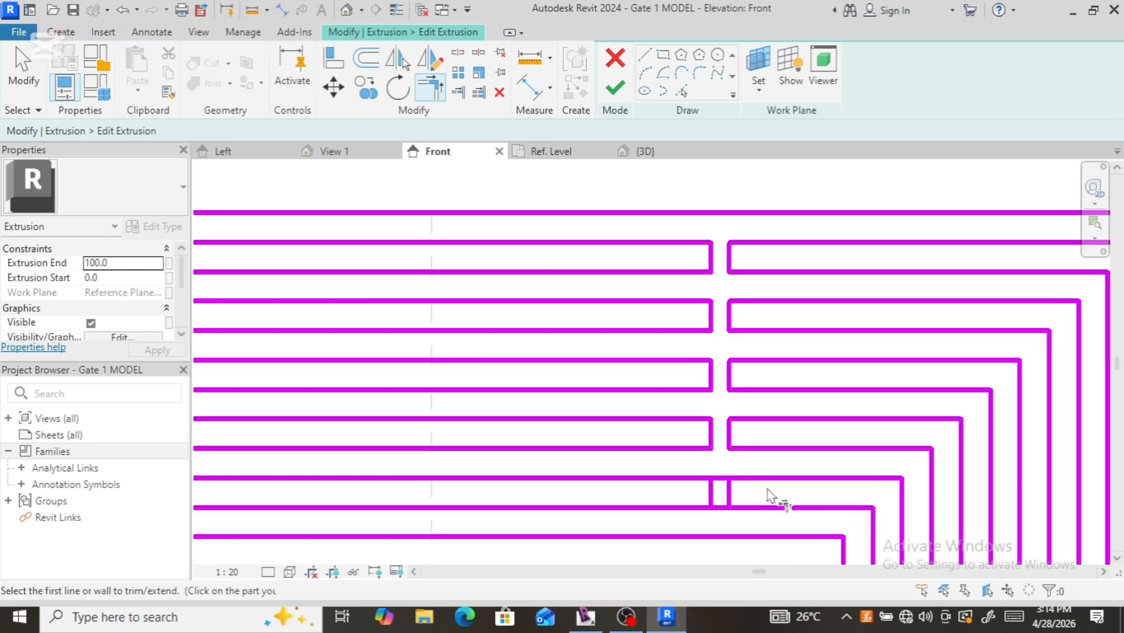
click(761, 482)
click(730, 498)
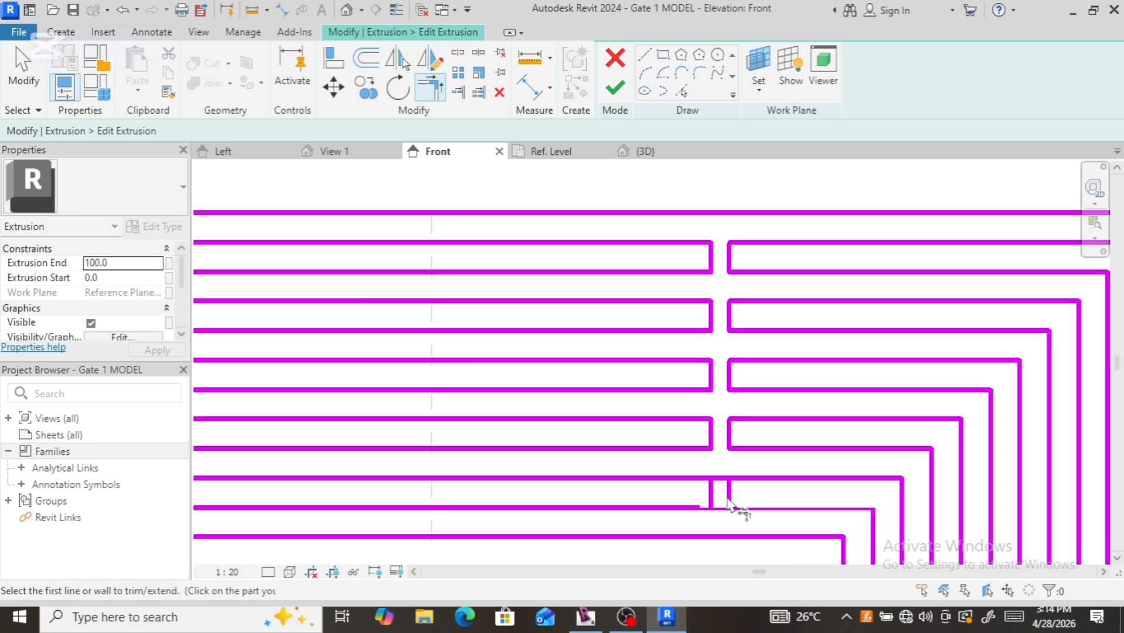
click(691, 479)
click(713, 498)
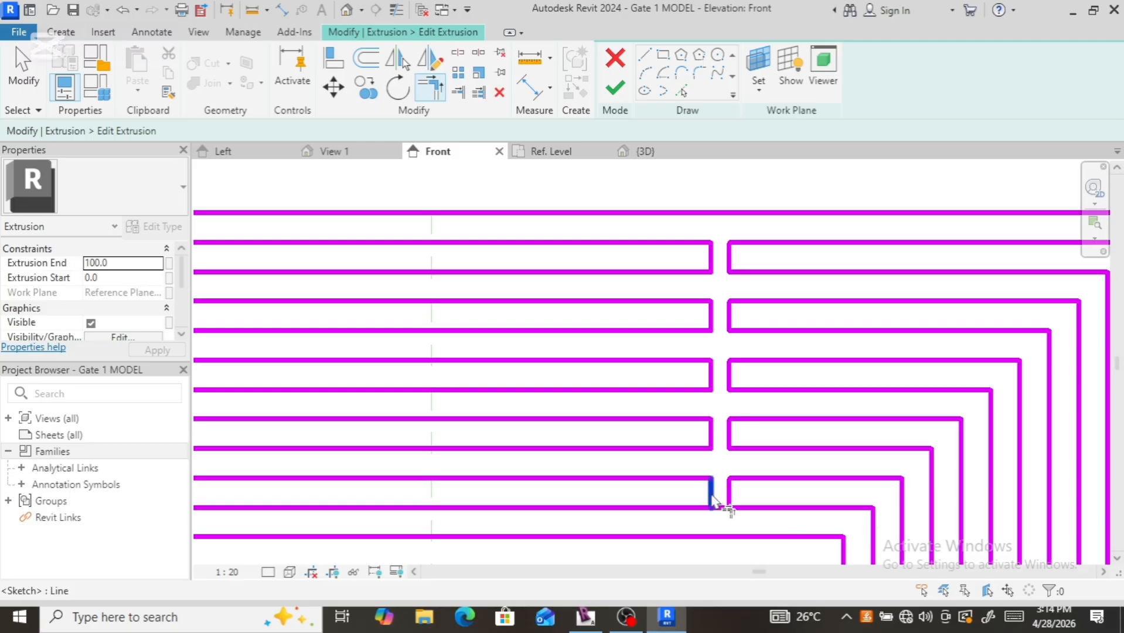
click(713, 498)
click(713, 510)
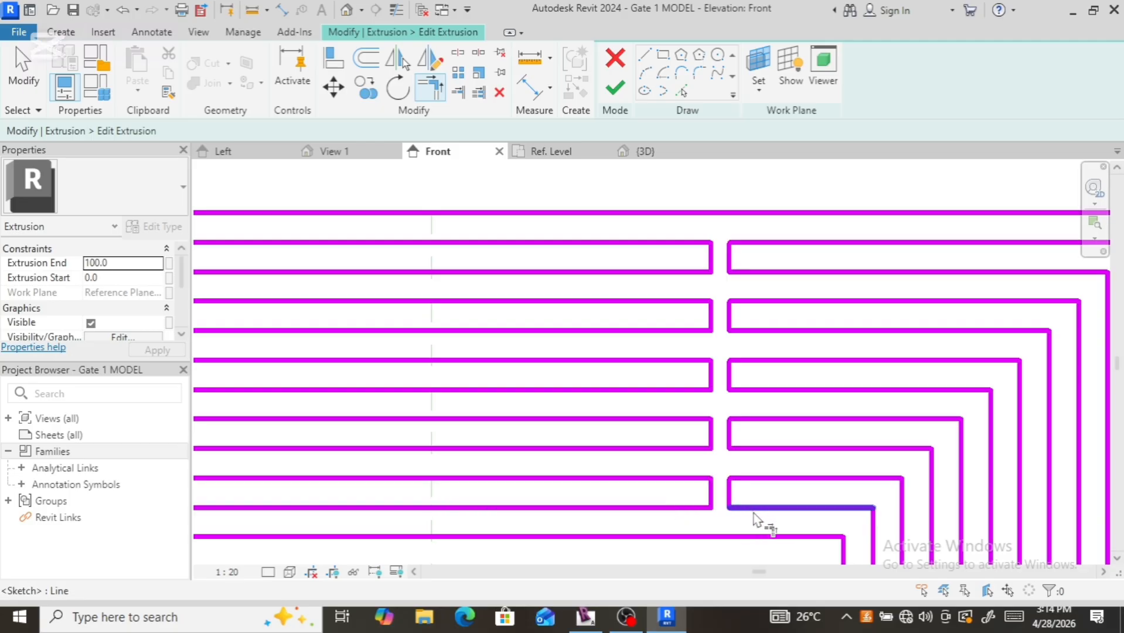
click(752, 509)
click(730, 496)
Step: Trim the innermost bar's upper and lower lines to corners with both end lines at the large panel's lower right gap
scroll(679, 474, down, 5)
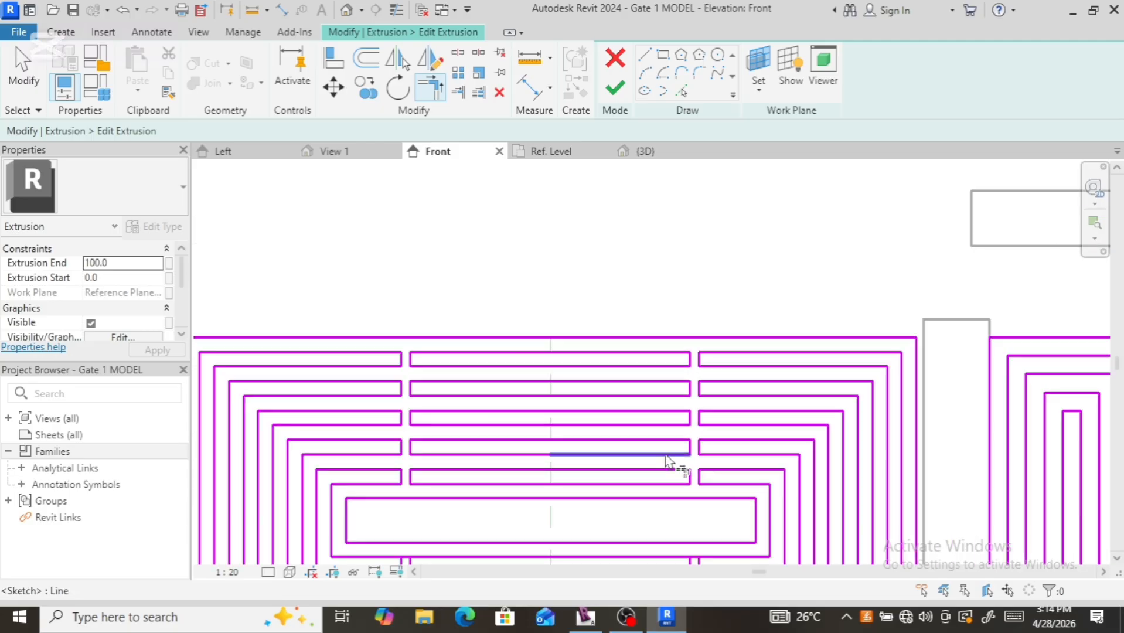
scroll(683, 490, up, 1)
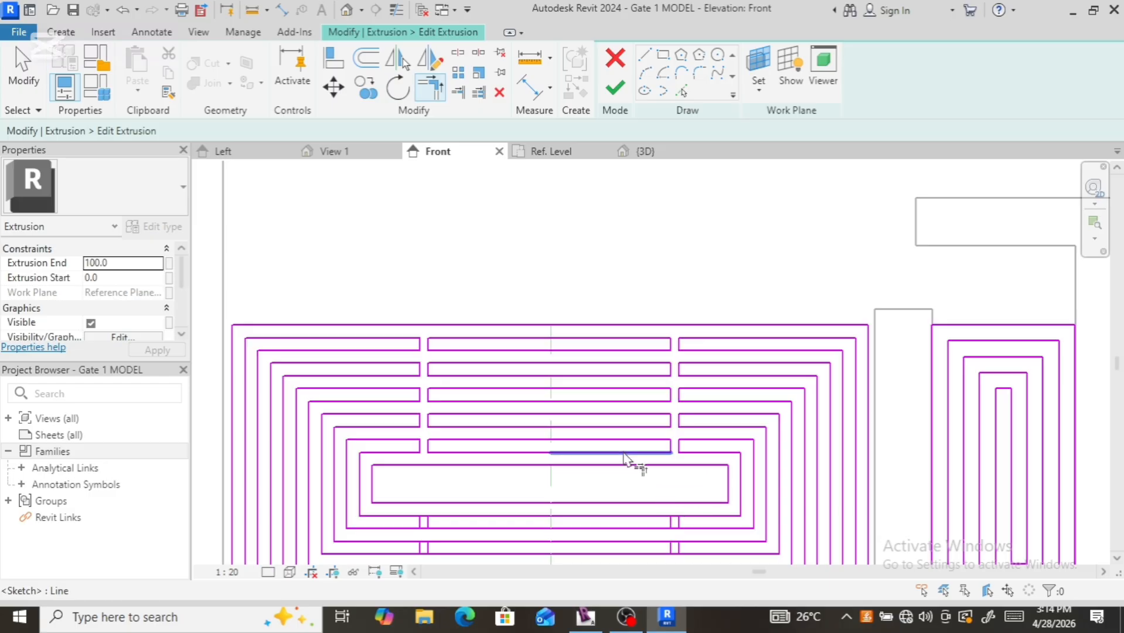
scroll(680, 542, up, 5)
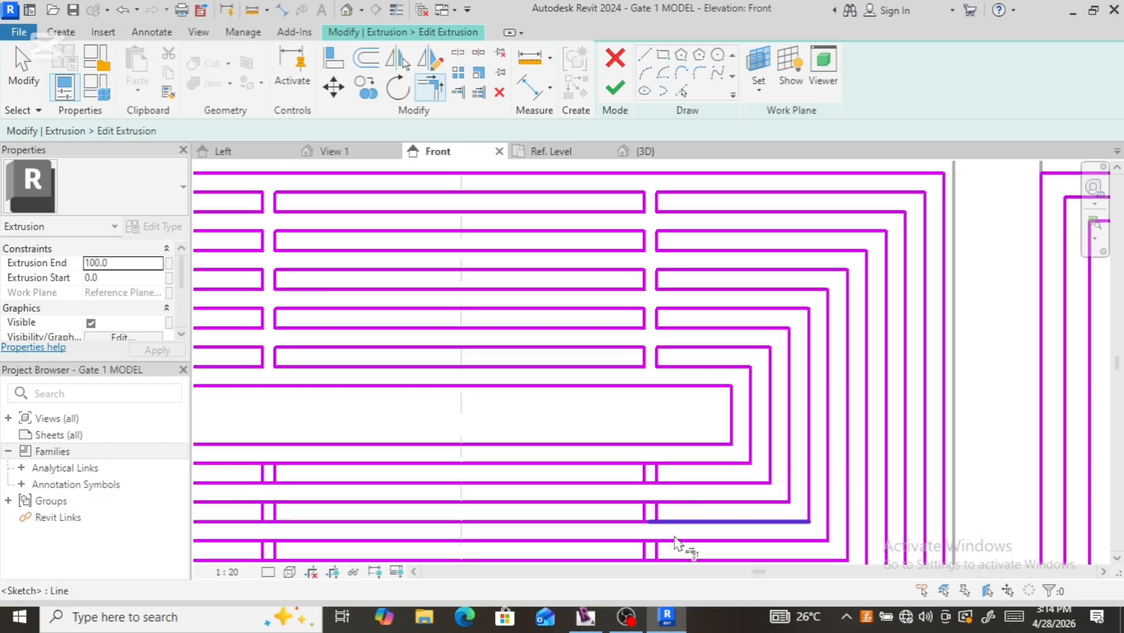
click(667, 467)
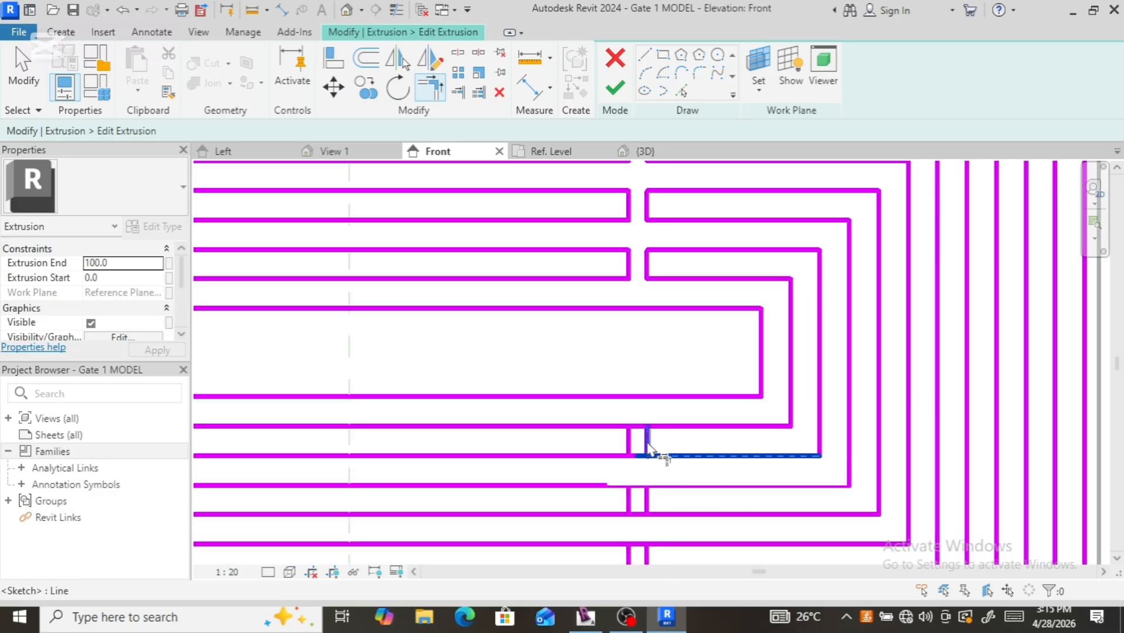
click(648, 443)
click(648, 443)
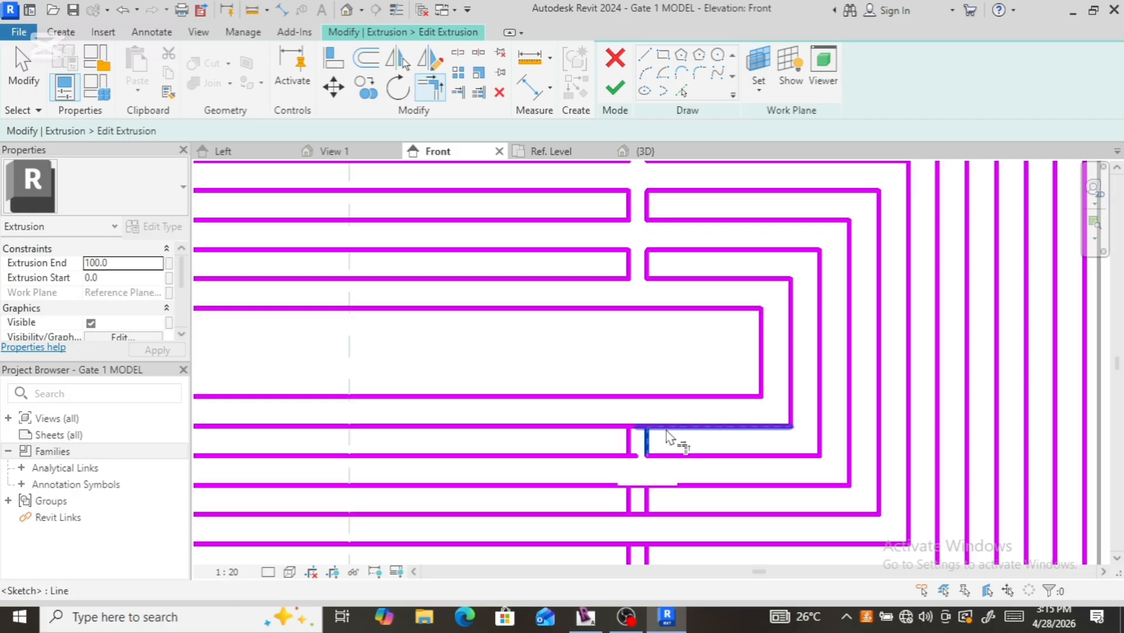
click(666, 430)
click(628, 439)
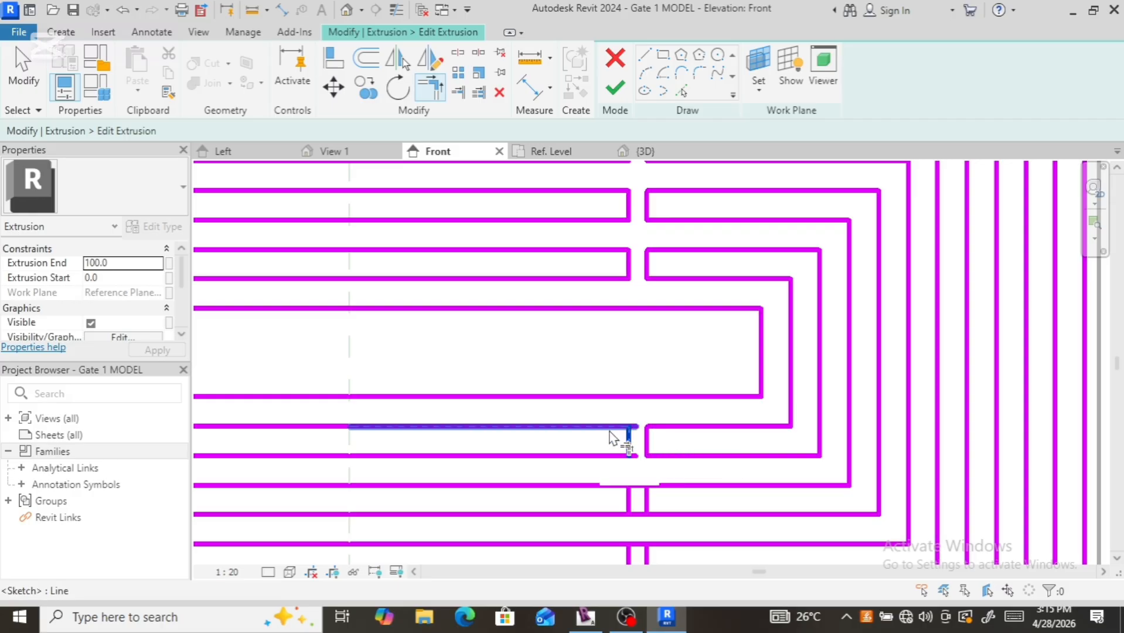
click(612, 431)
click(628, 442)
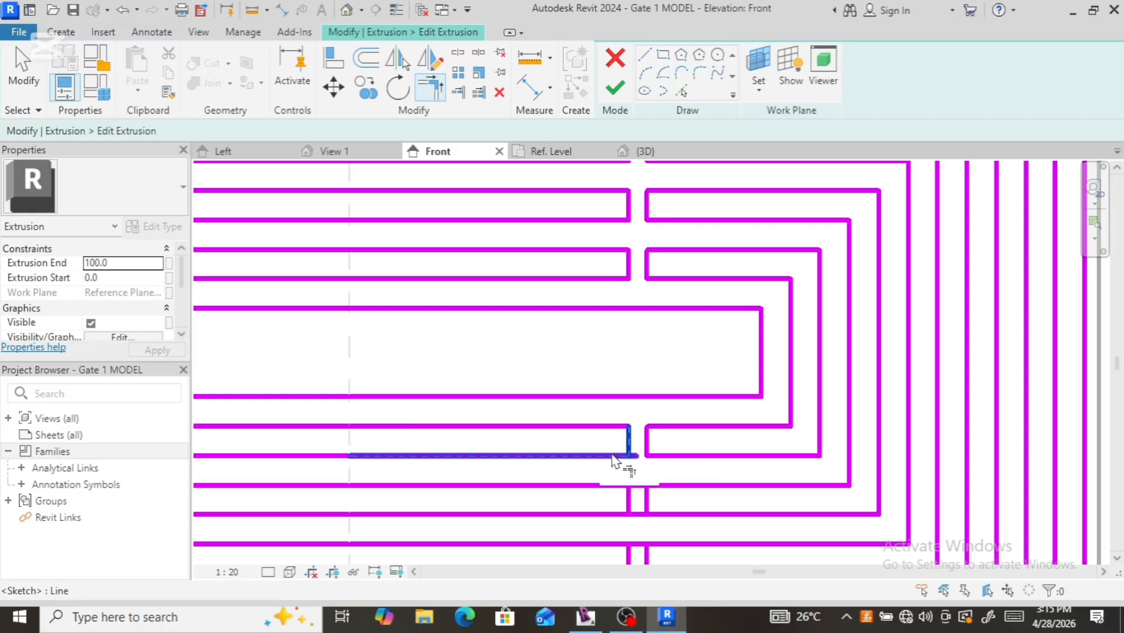
click(617, 461)
Step: Trim the second-innermost bar's upper line to corners with both end lines at the large panel's lower right gap
click(629, 500)
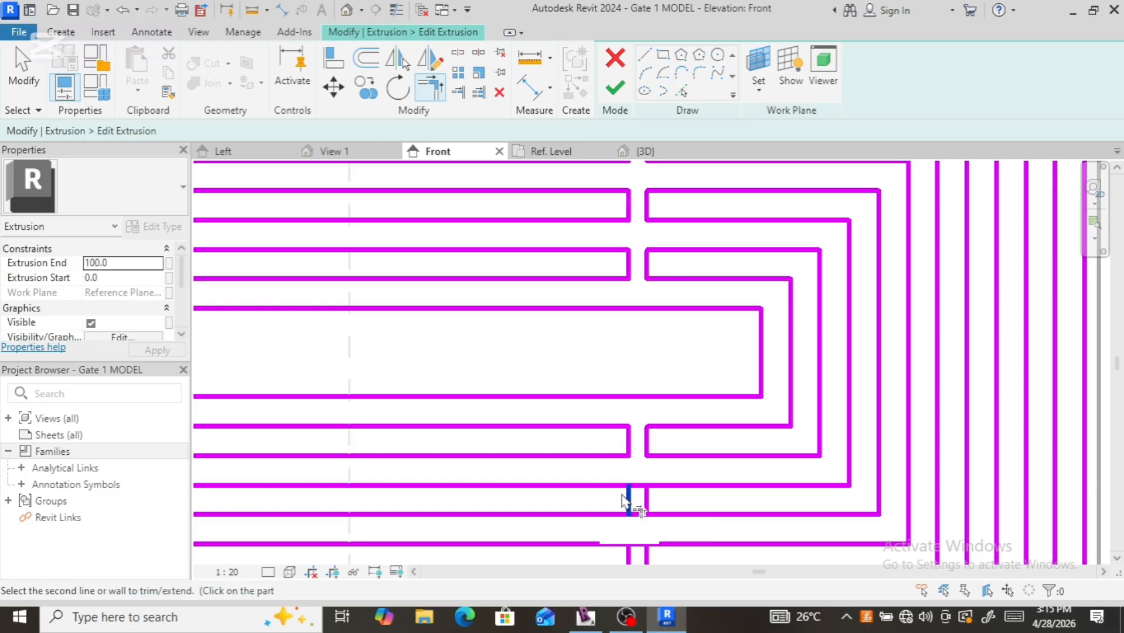
click(606, 506)
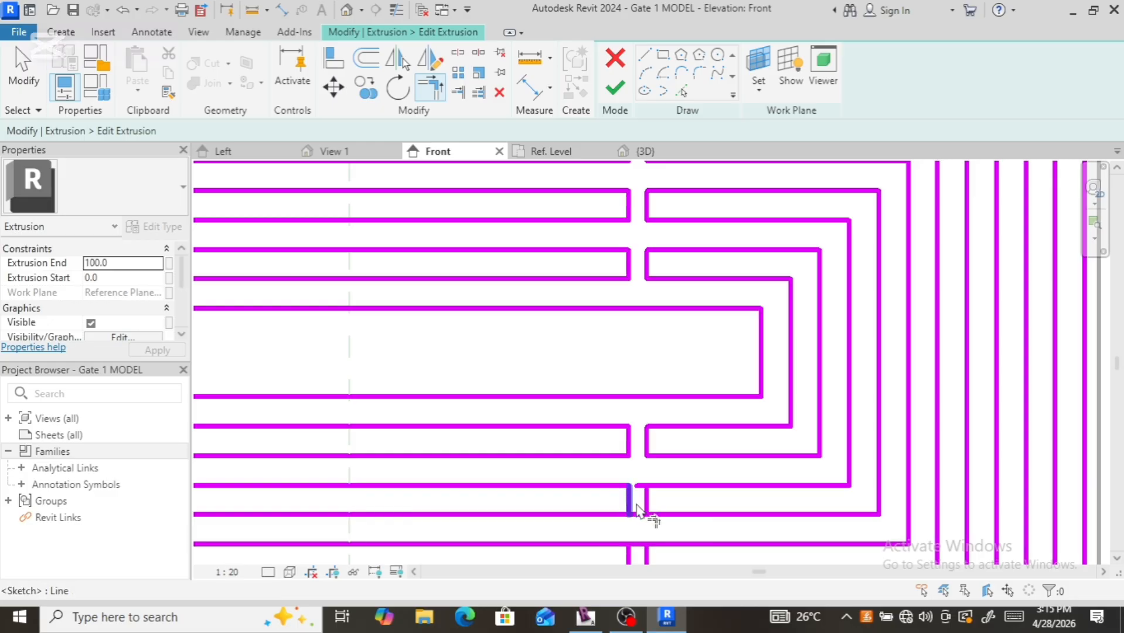
click(646, 503)
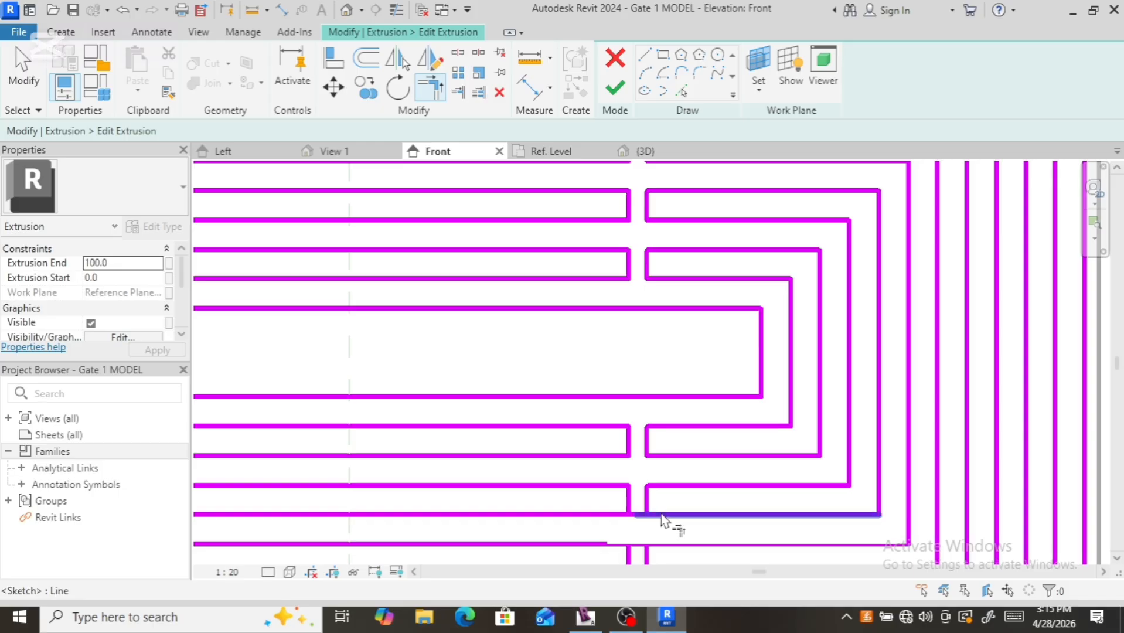
Step: Try to trim the second-innermost bar's lower line to corners at the large panel's lower right gap, and undo the last trim
click(632, 499)
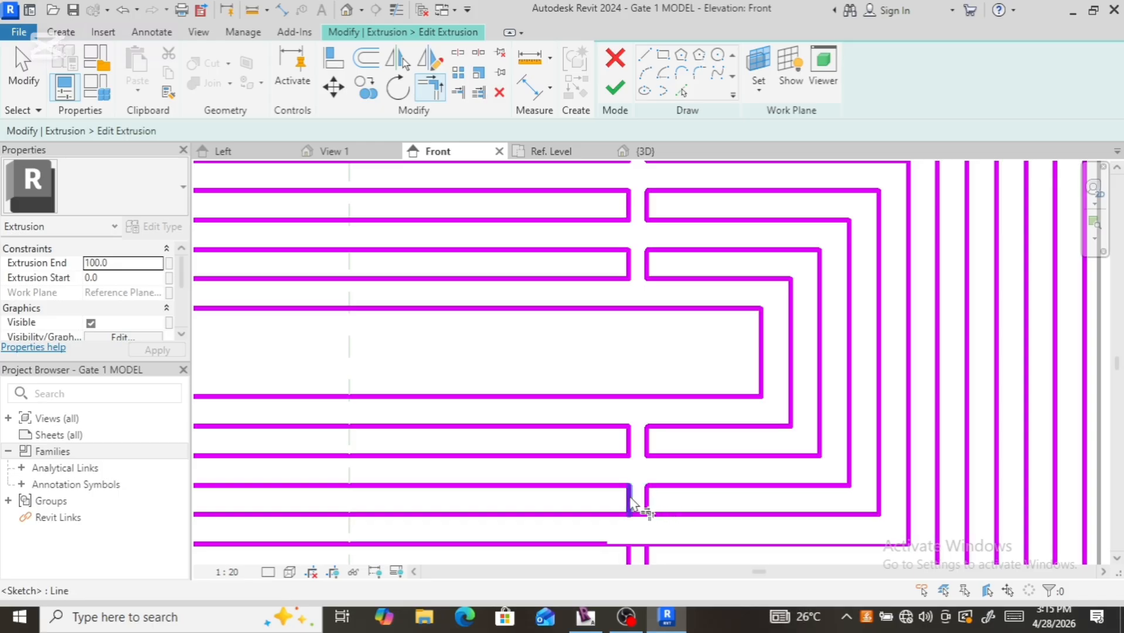
click(606, 515)
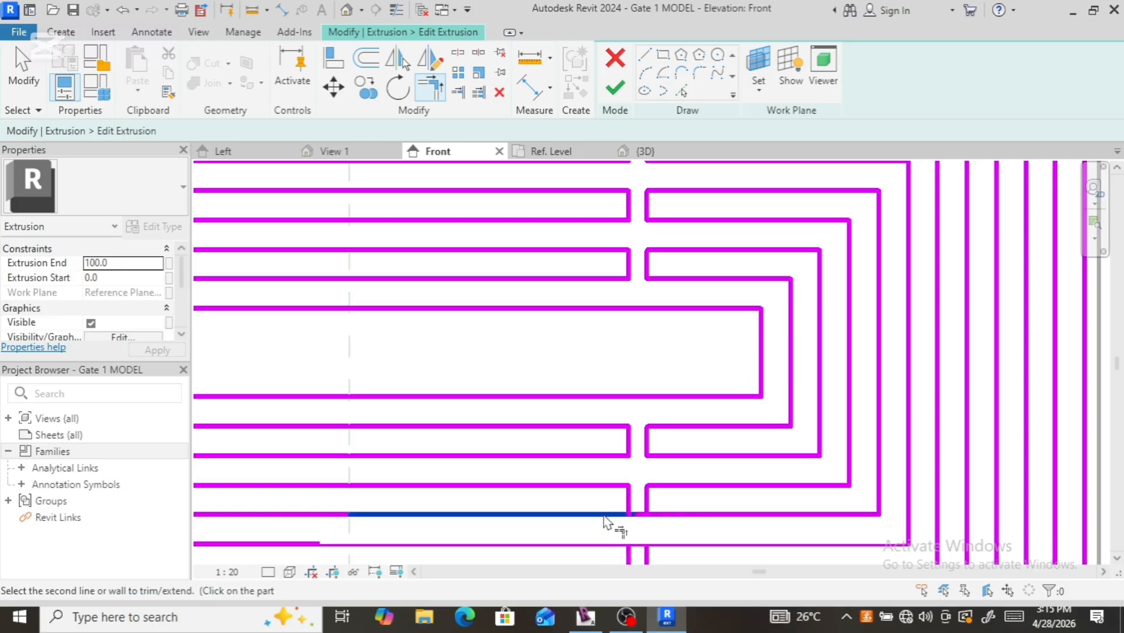
click(650, 498)
click(666, 515)
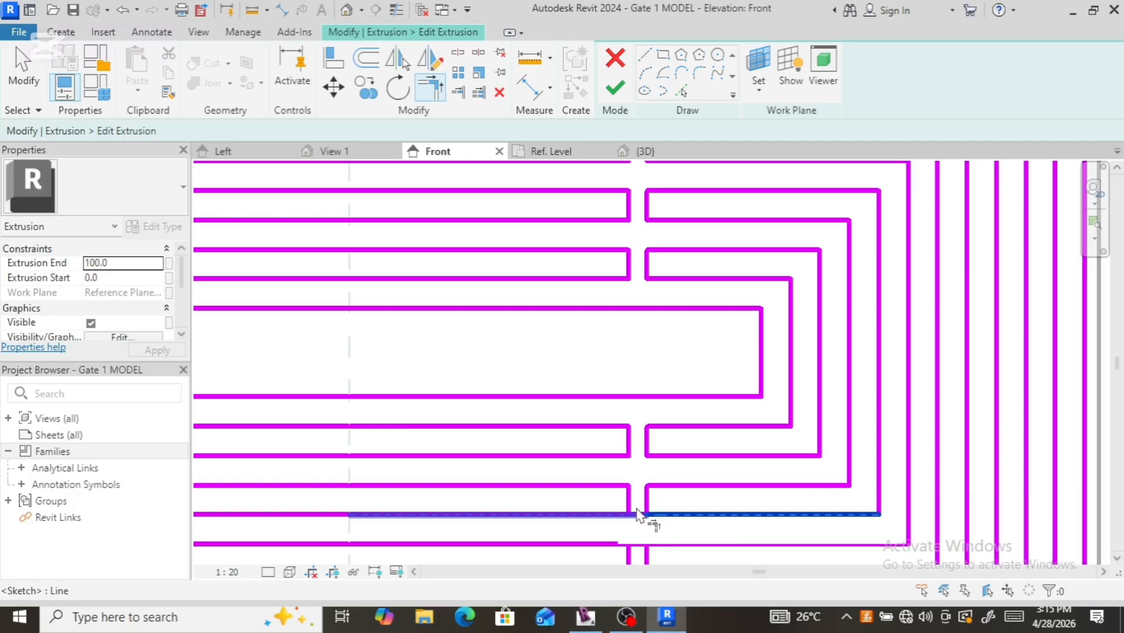
click(636, 515)
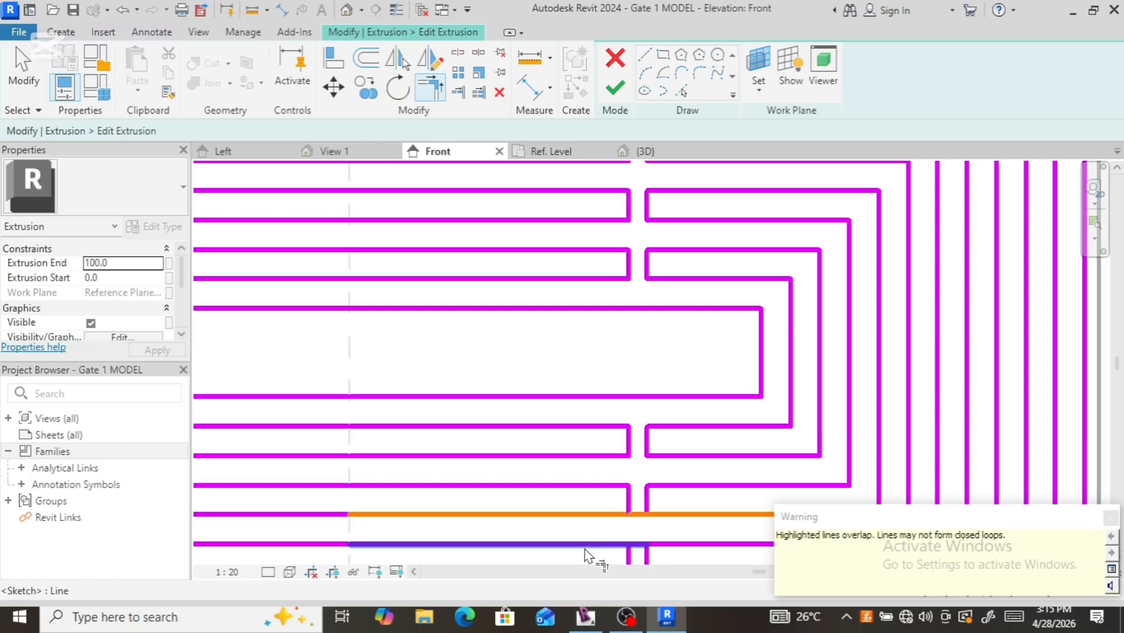
key(ctrl+z)
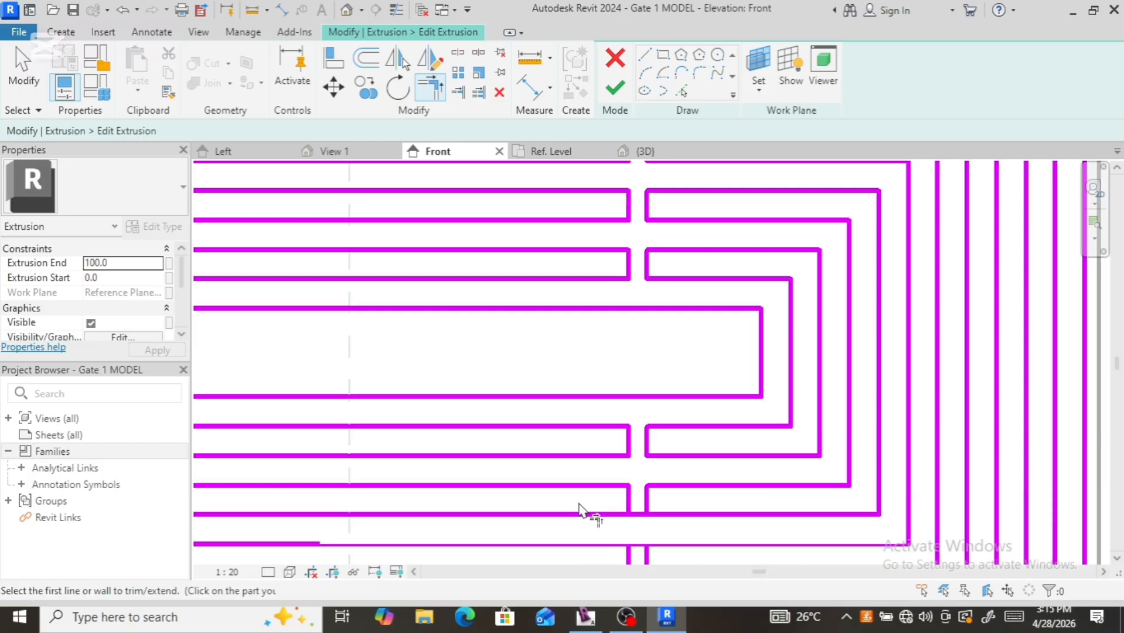
Step: Trim the second-innermost bar's lower line to corners with both end lines at the large panel's lower right gap
scroll(579, 510, up, 3)
click(580, 525)
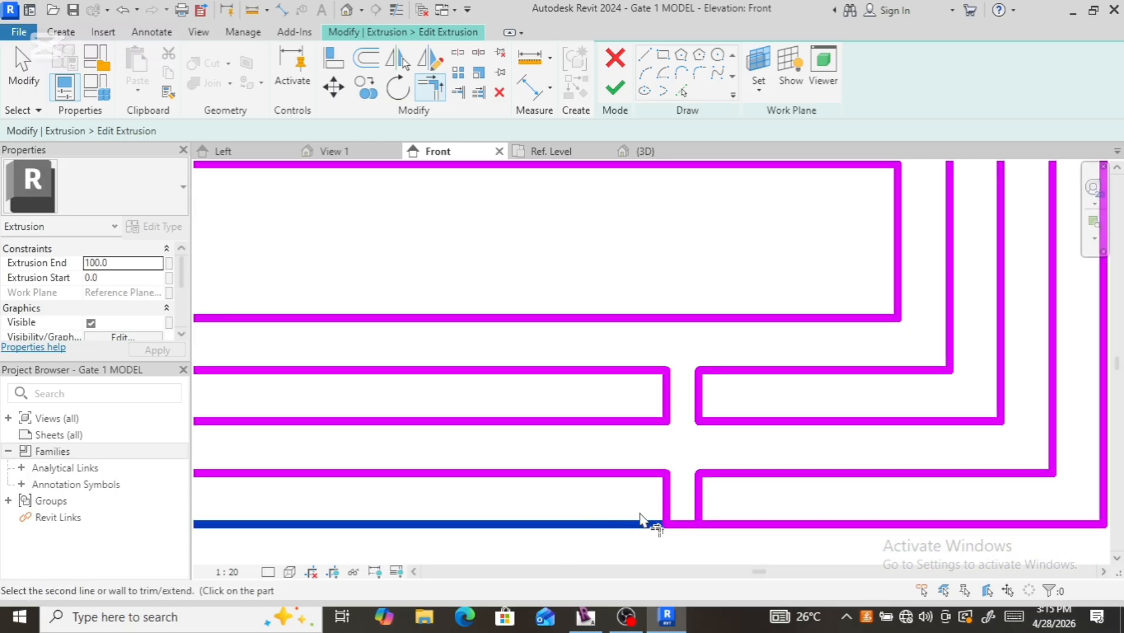
click(664, 514)
scroll(640, 510, down, 2)
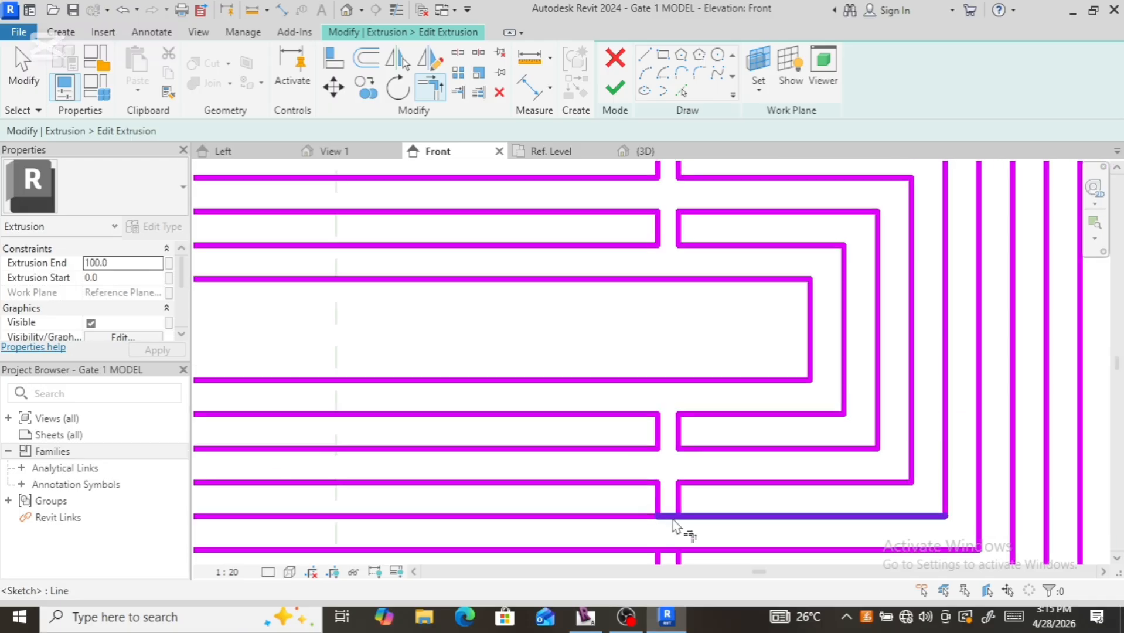
click(687, 515)
click(680, 502)
scroll(681, 508, down, 3)
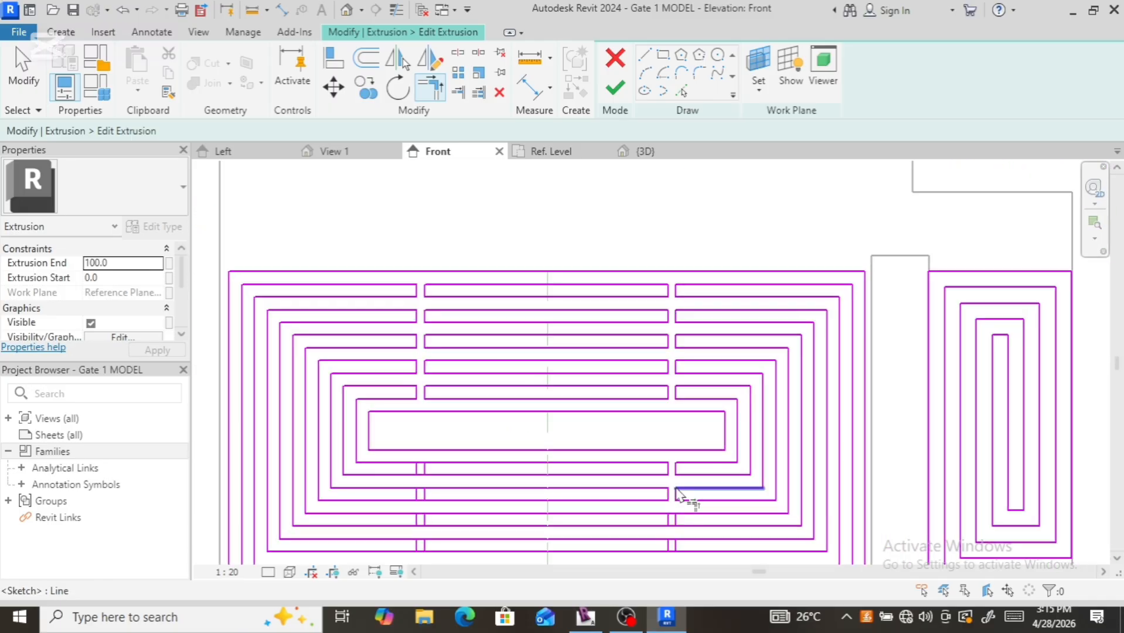
Step: Trim the middle bar's upper and lower lines to corners with both end lines at the large panel's lower right gap
scroll(674, 510, up, 3)
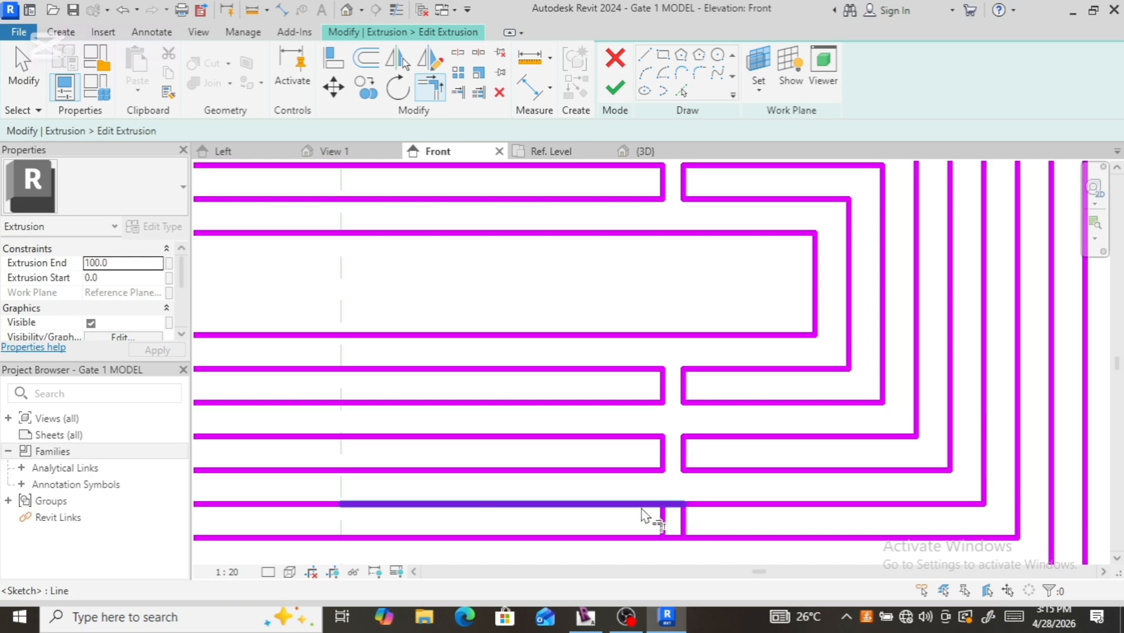
click(661, 507)
click(665, 520)
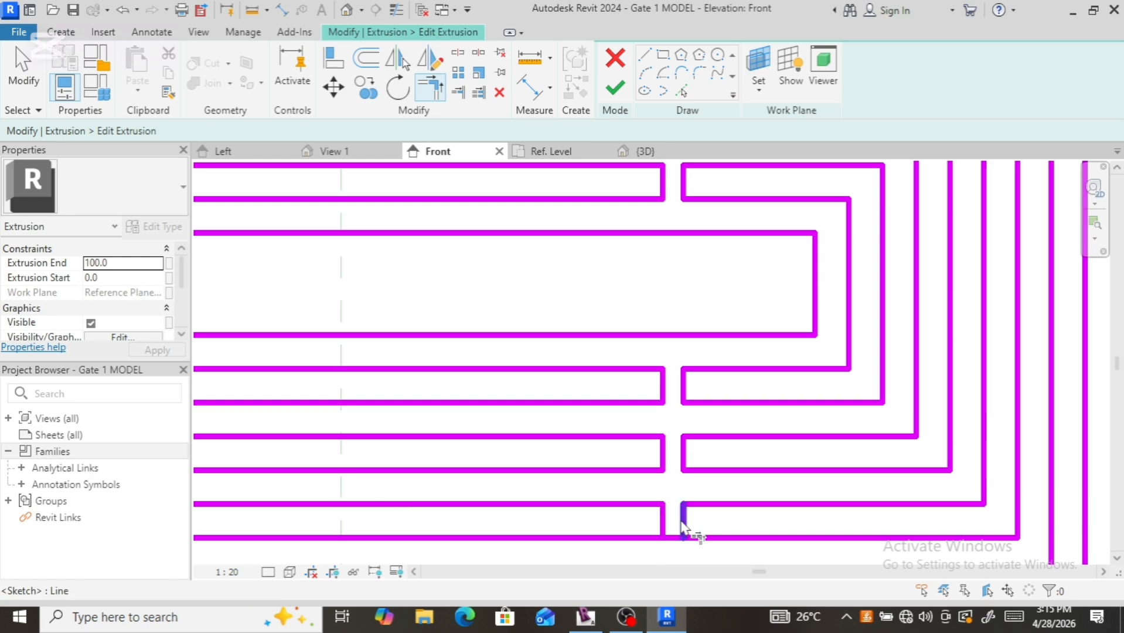
click(682, 524)
click(707, 536)
click(702, 536)
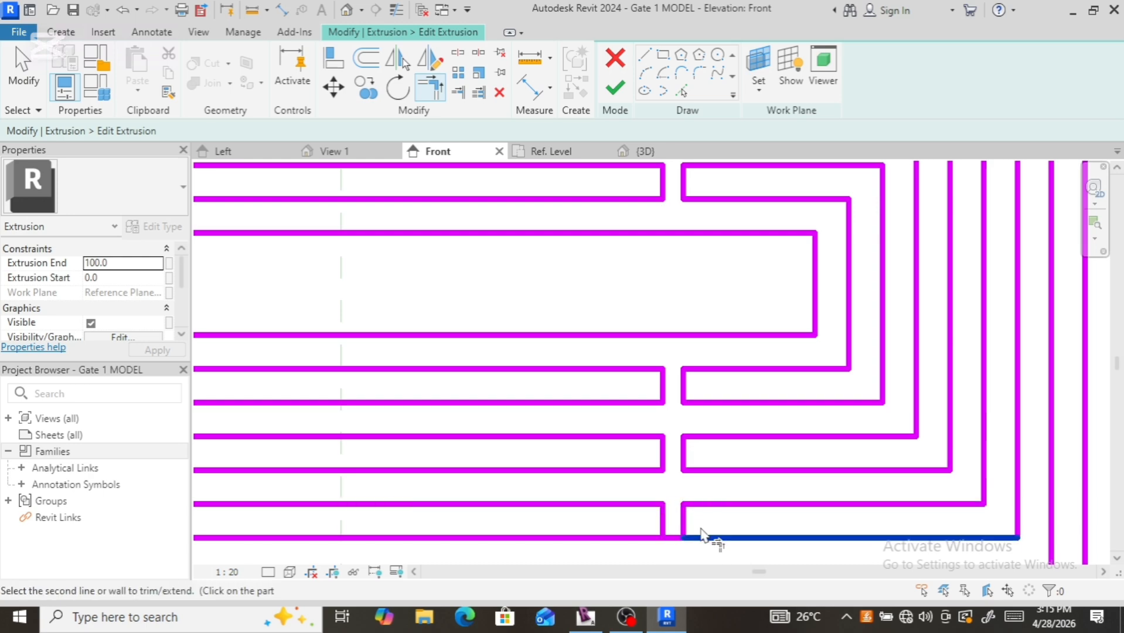
click(684, 523)
click(664, 520)
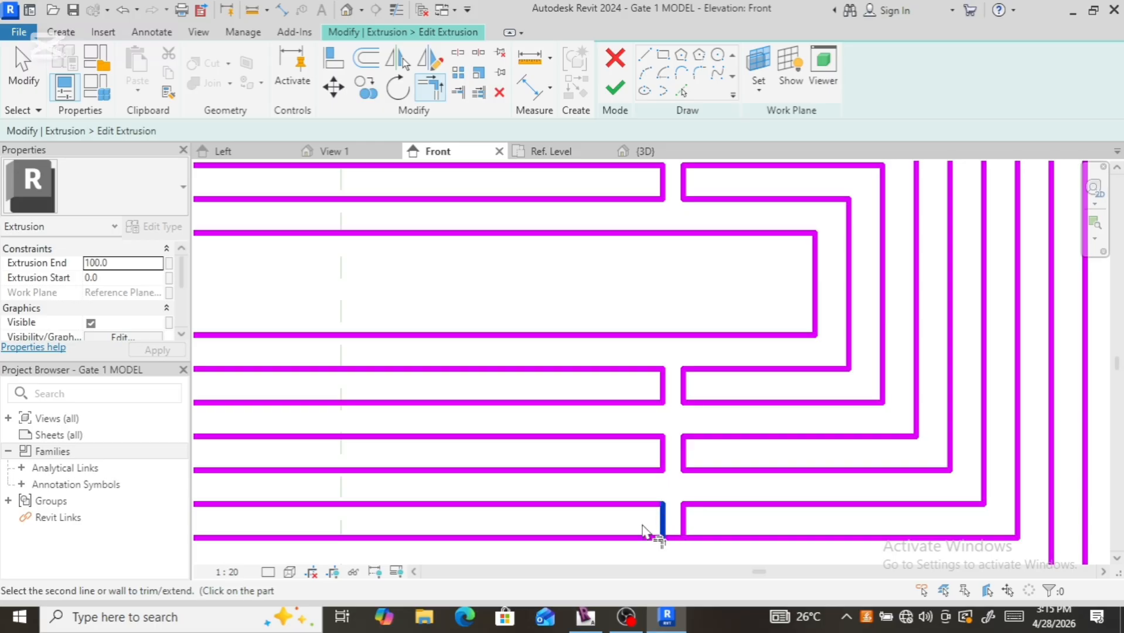
scroll(624, 515, down, 5)
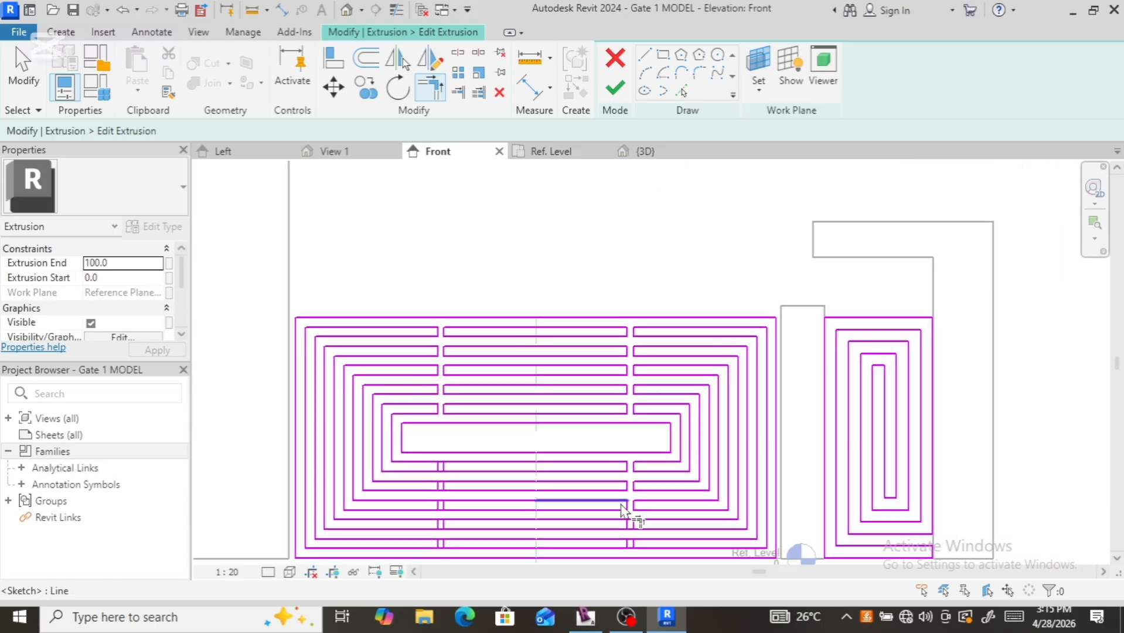
Step: Trim the second-outermost split bar's upper and lower lines to corners with both end lines at the large panel's lower right gap
scroll(628, 515, up, 4)
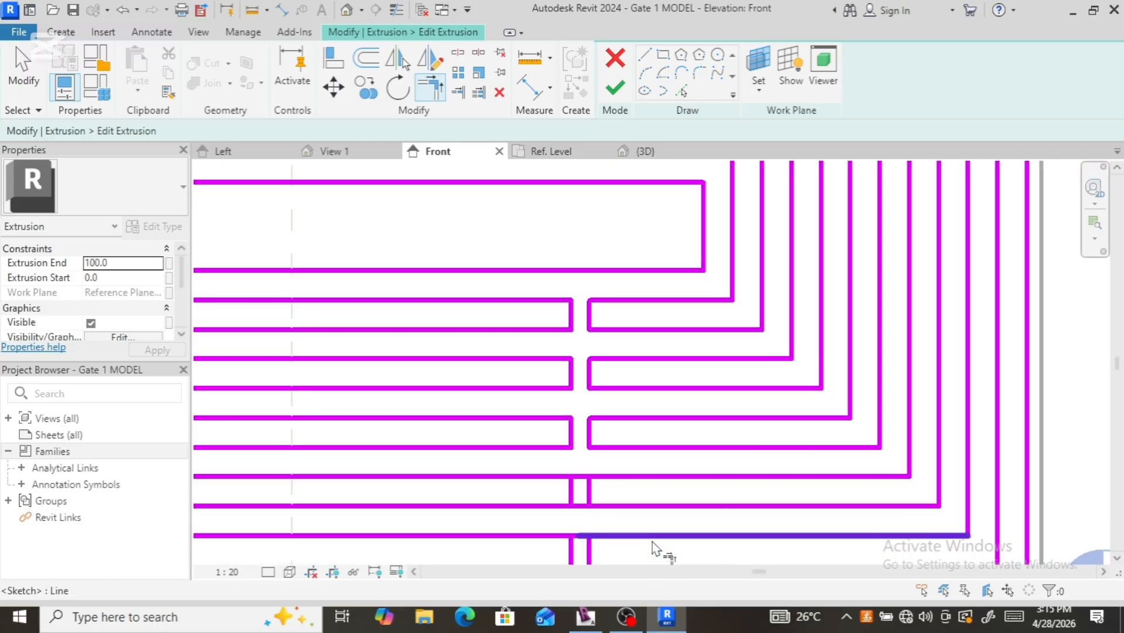
click(604, 478)
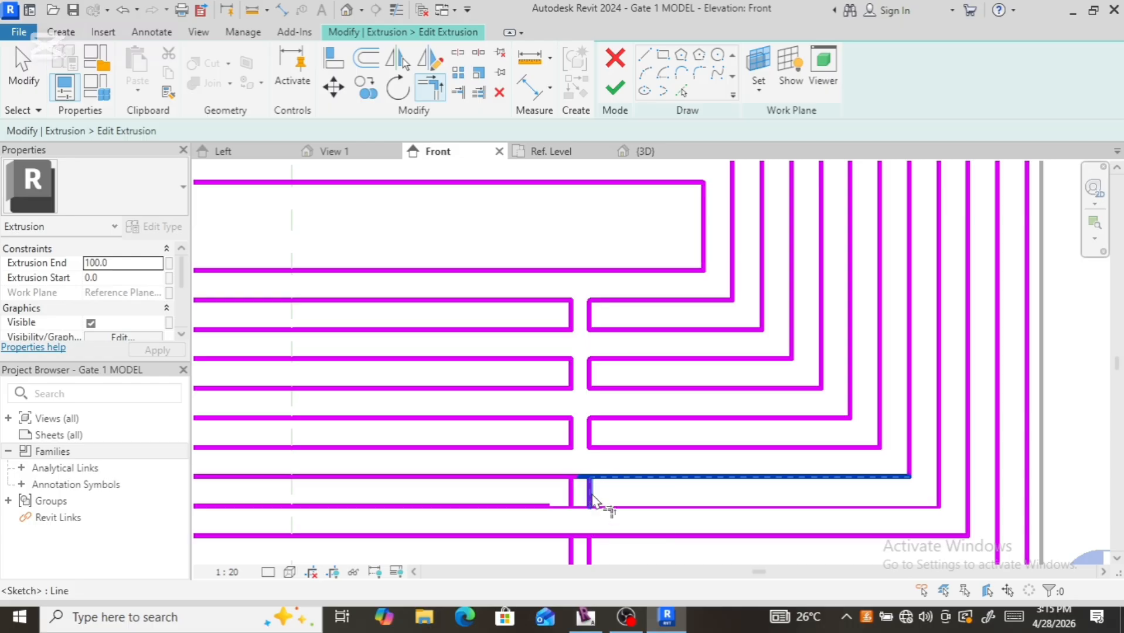
click(591, 495)
click(604, 507)
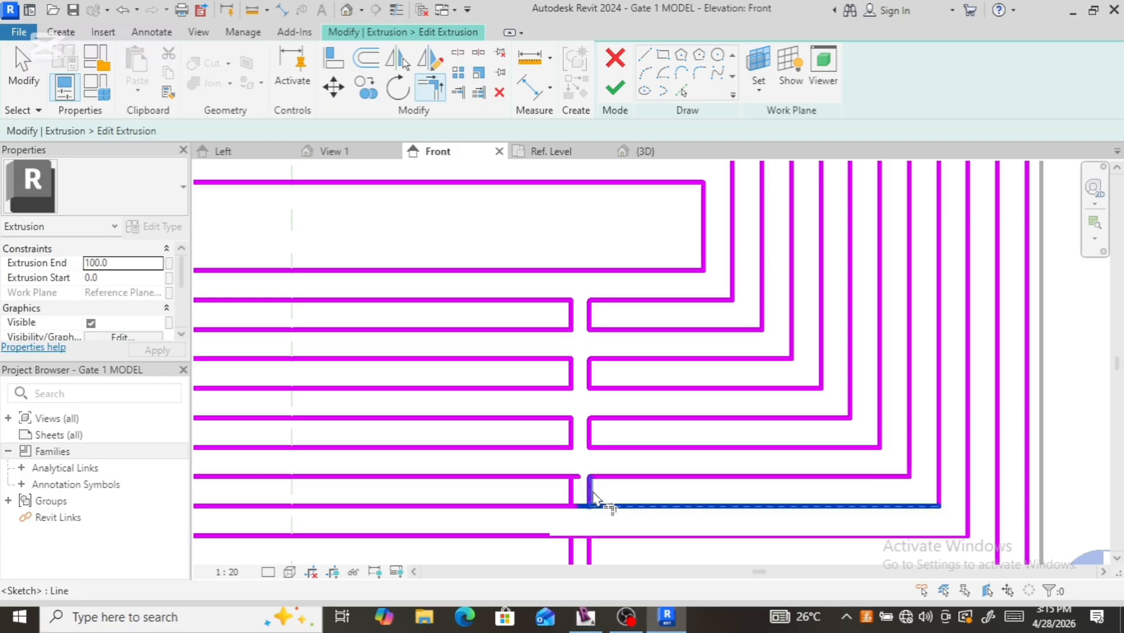
click(592, 497)
click(572, 496)
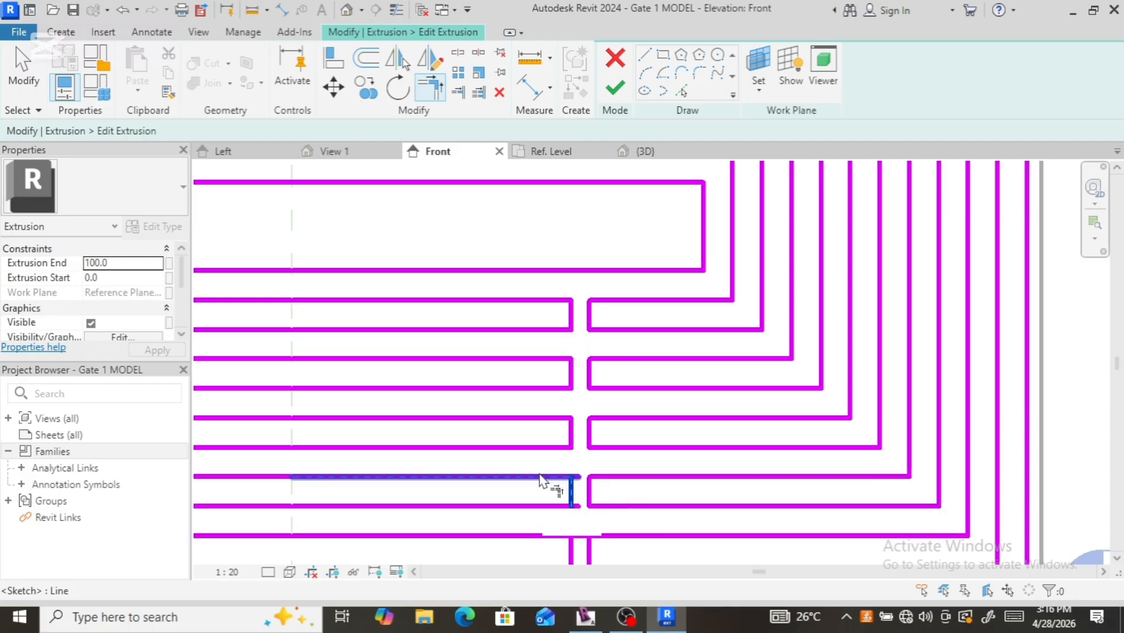
click(539, 478)
click(572, 493)
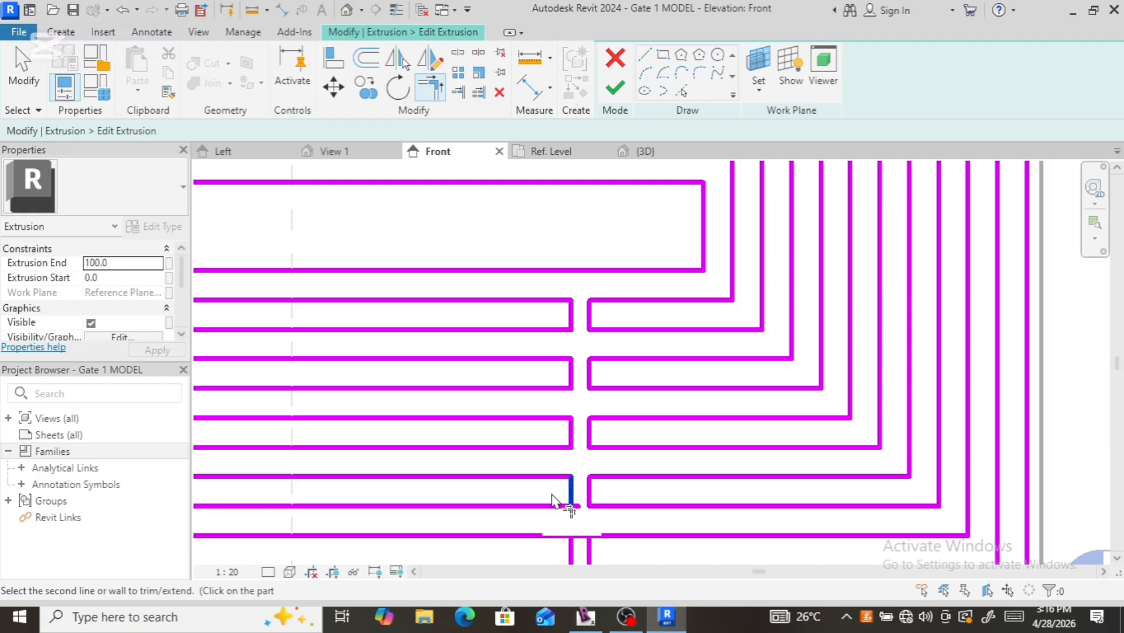
click(540, 507)
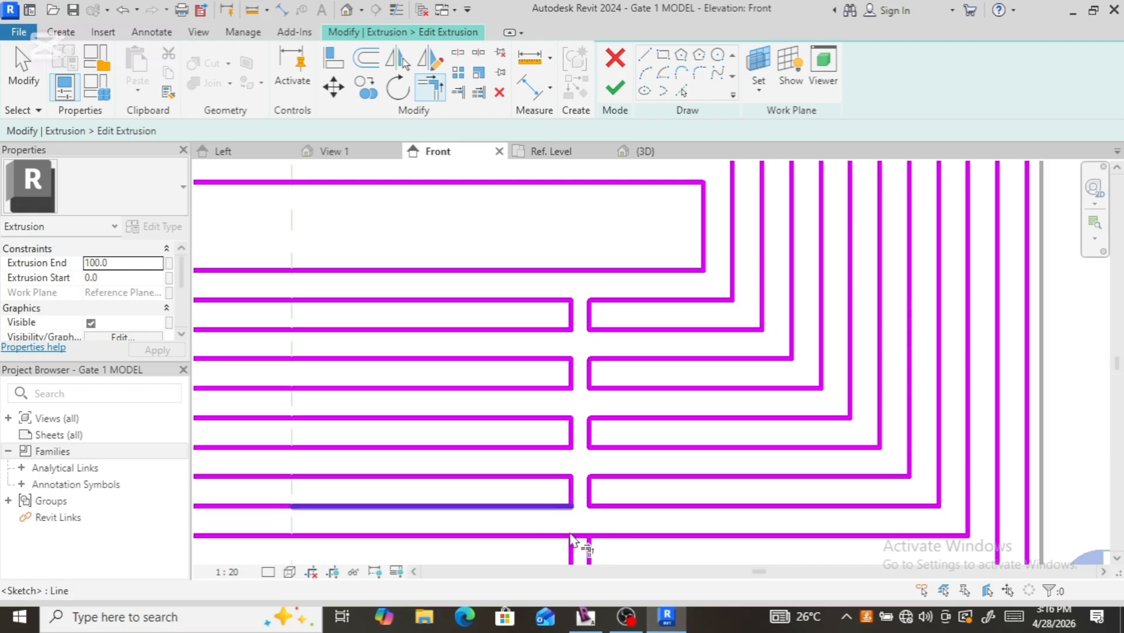
Step: Trim the outermost split bar's upper and lower lines to corners with both end lines at the large panel's lower right gap
click(618, 535)
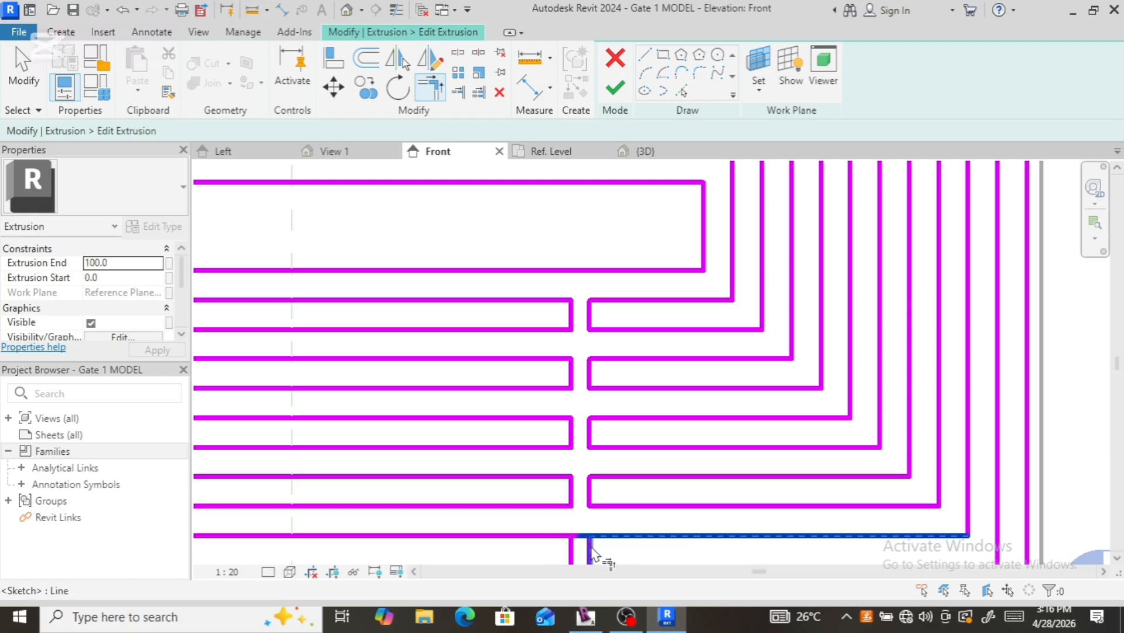
click(573, 543)
scroll(576, 504, down, 4)
scroll(572, 516, up, 5)
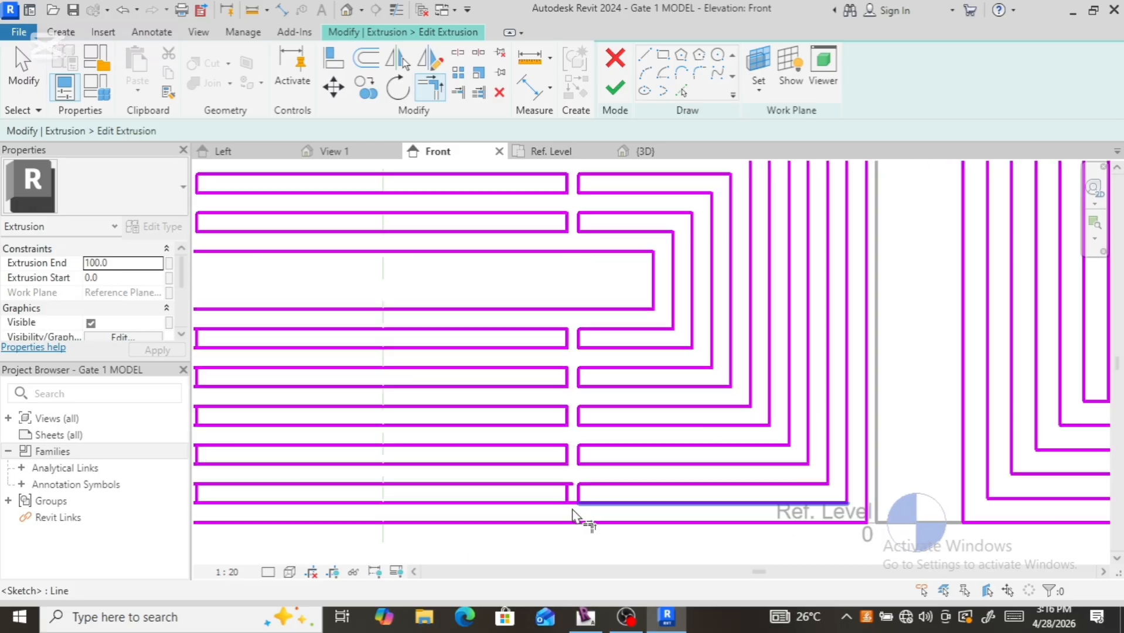
click(572, 491)
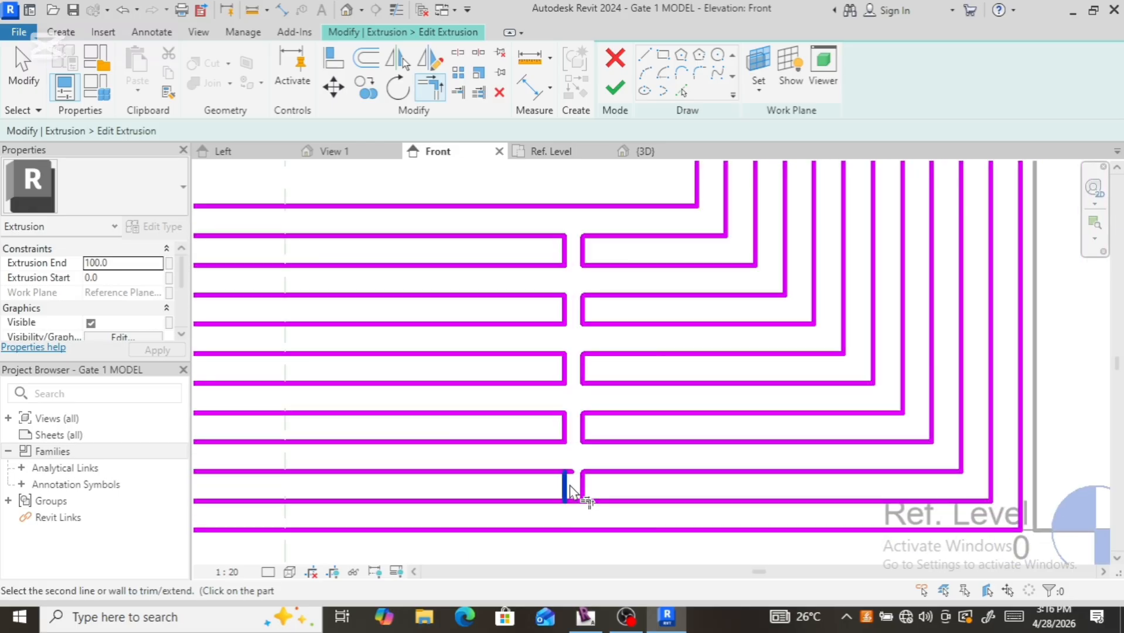
click(528, 476)
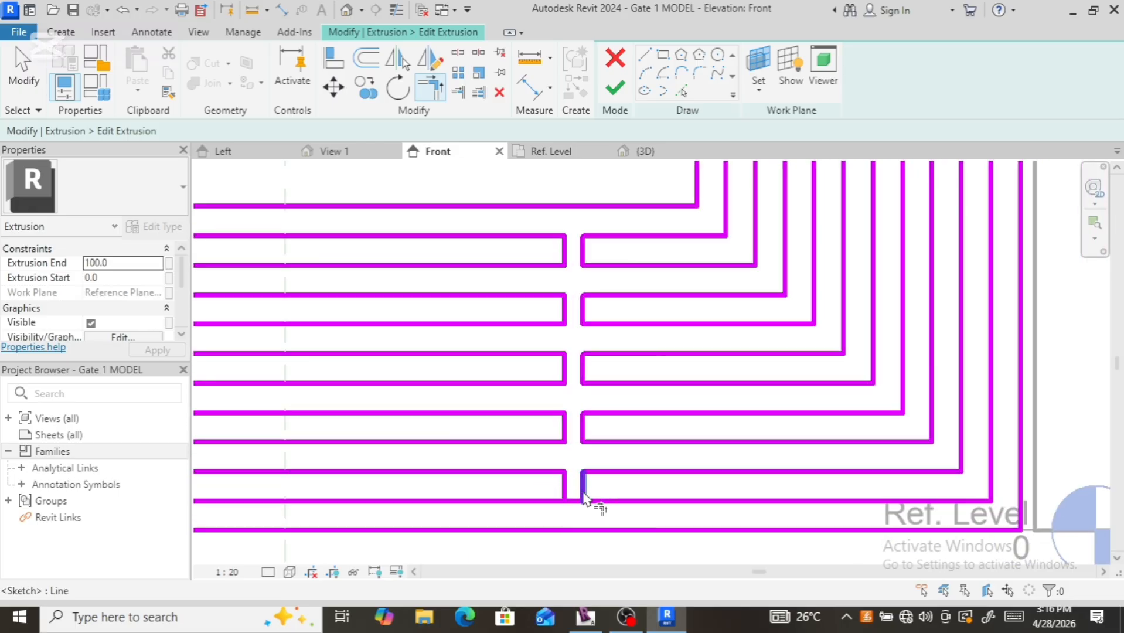
click(582, 490)
click(601, 501)
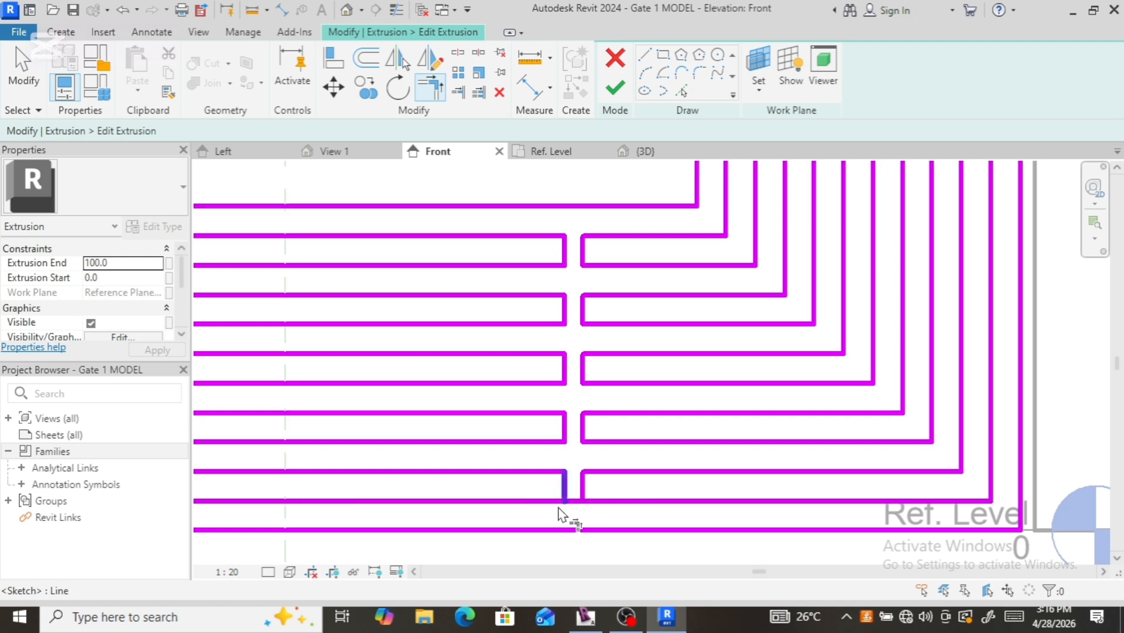
click(563, 493)
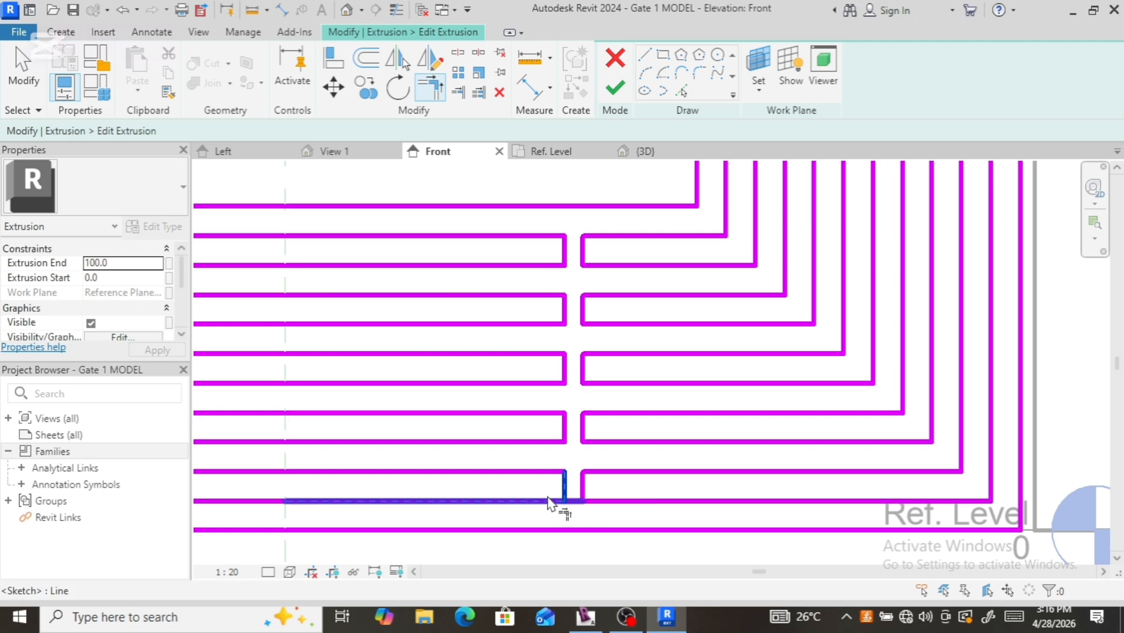
click(550, 501)
Step: Trim the outermost split bar's upper and lower lines to corners with both end lines at the large panel's lower left gap
scroll(606, 530, down, 5)
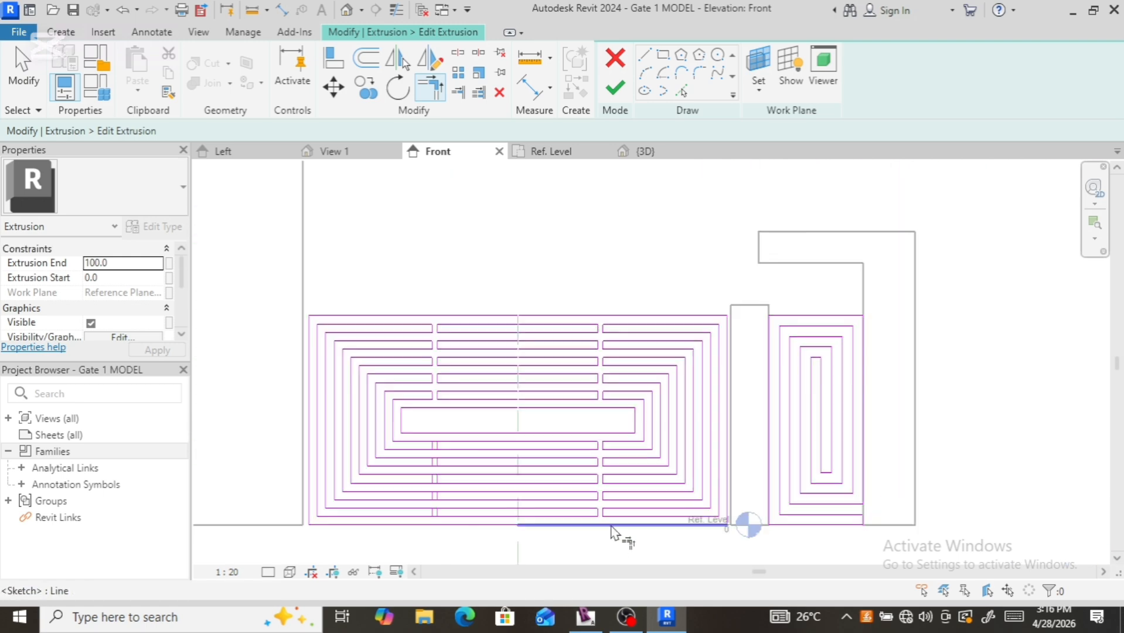
scroll(424, 517, up, 5)
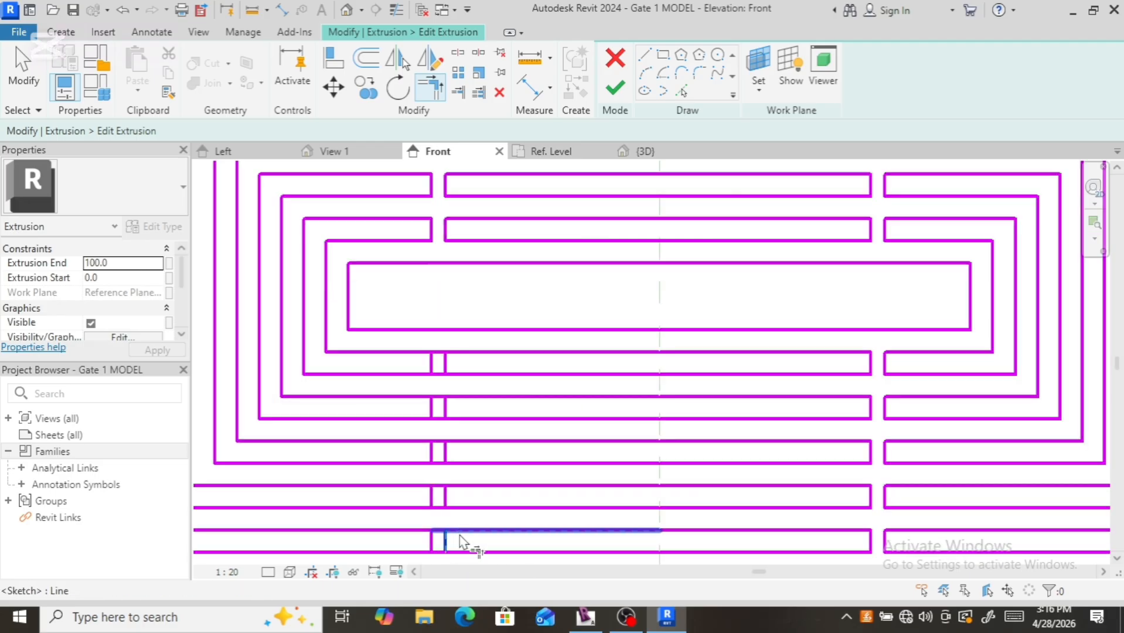
click(455, 542)
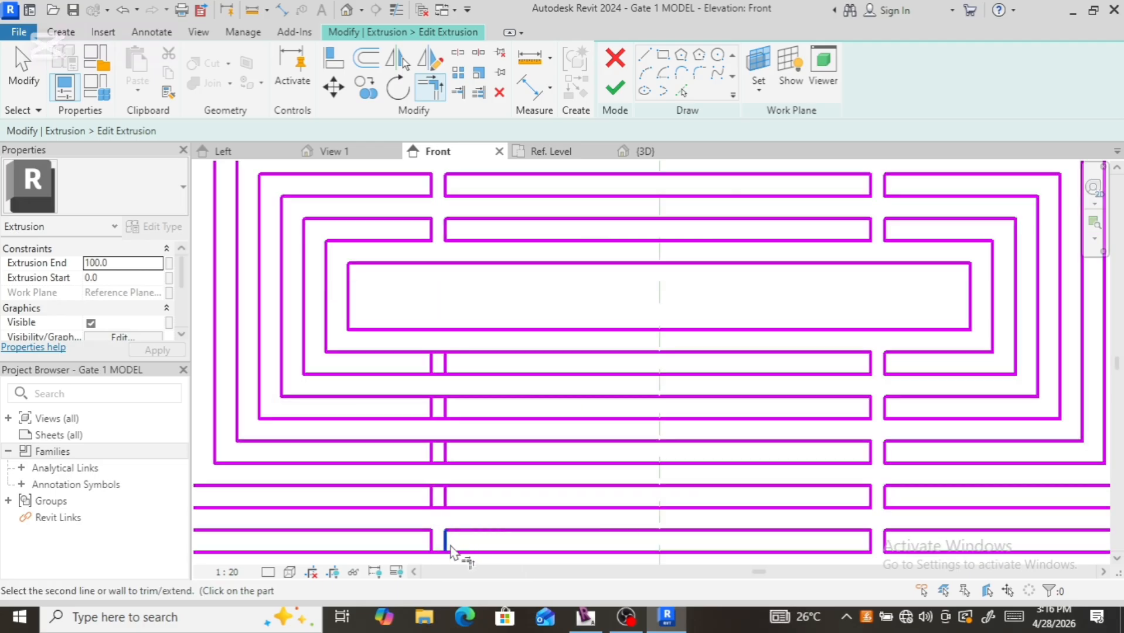
click(464, 553)
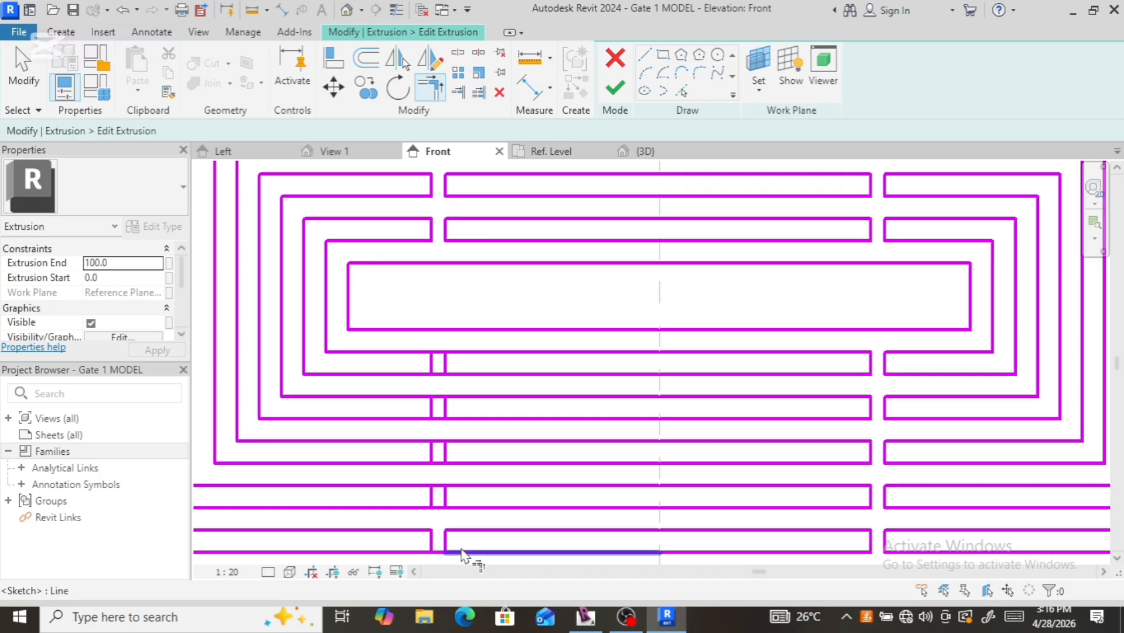
scroll(463, 530, down, 2)
scroll(457, 535, up, 5)
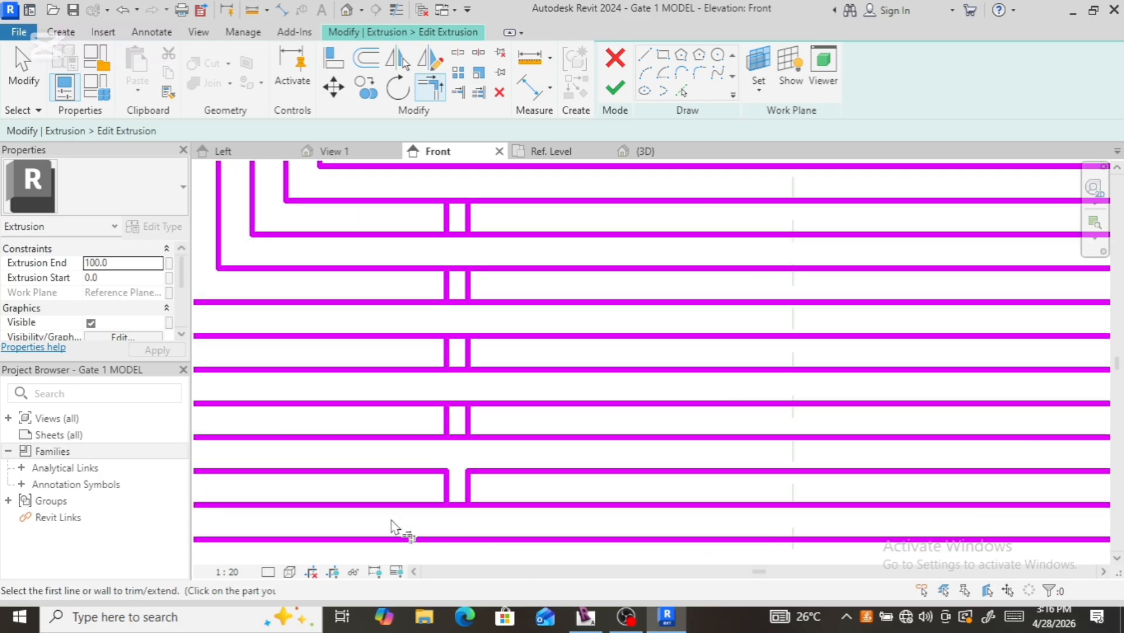
click(444, 491)
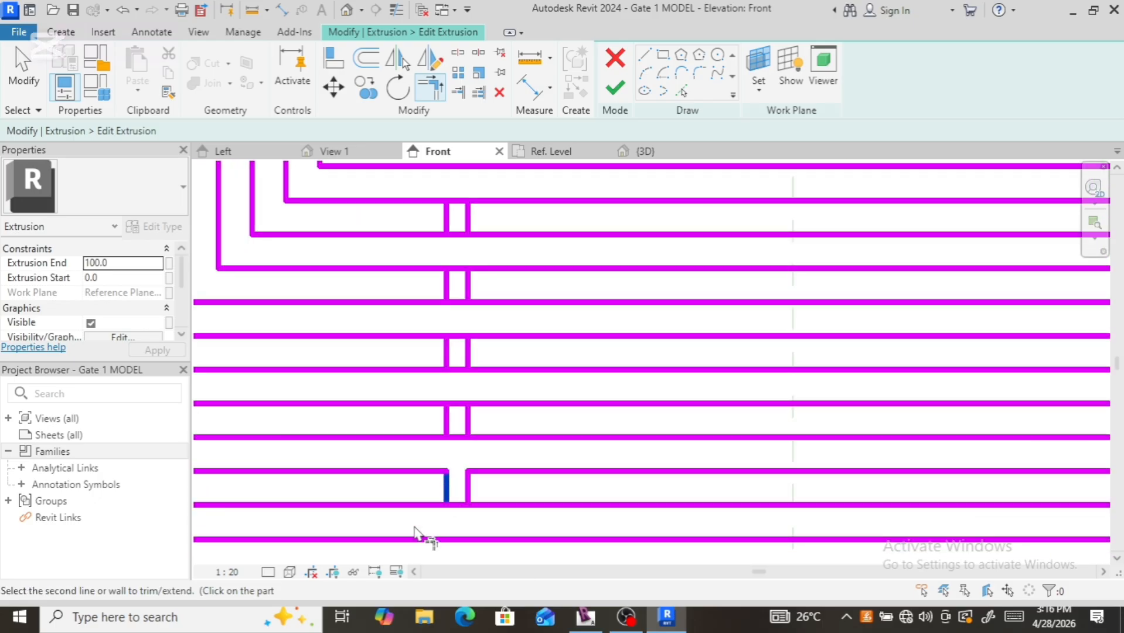
click(417, 506)
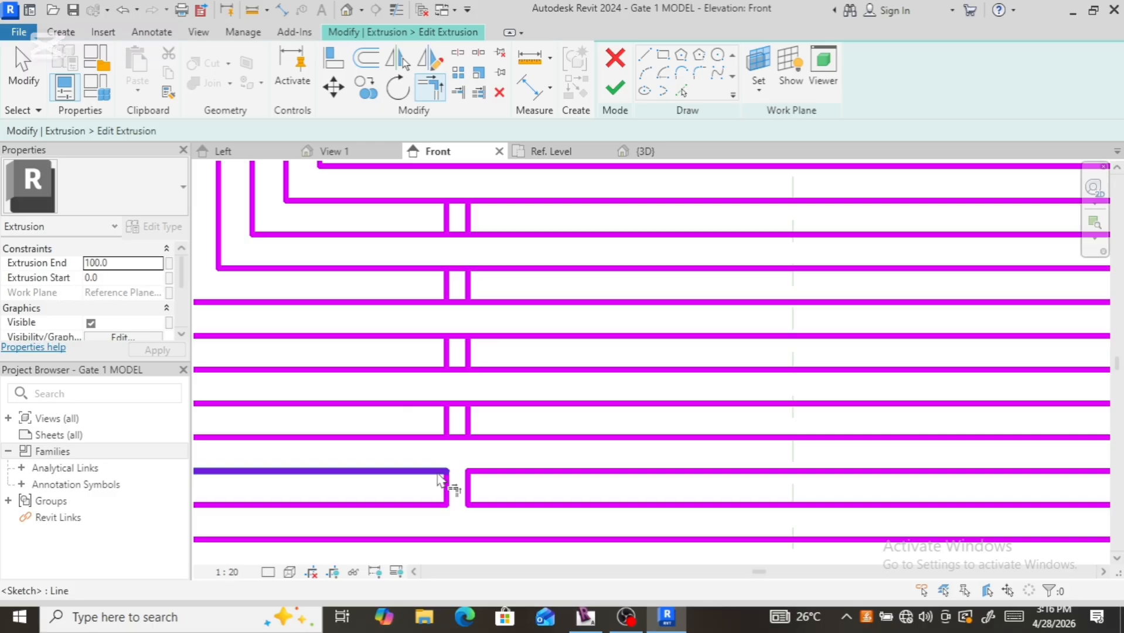
Step: Trim the second-outermost split bar's upper and lower lines to corners with both end lines at the large panel's lower left gap
click(470, 427)
click(483, 435)
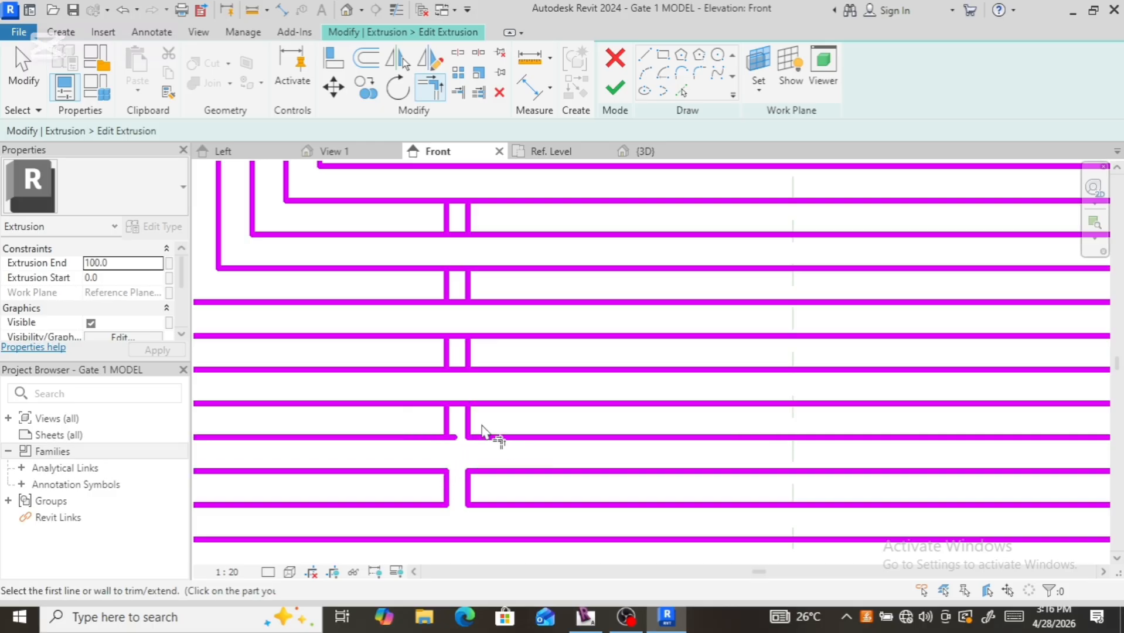
click(481, 412)
click(483, 410)
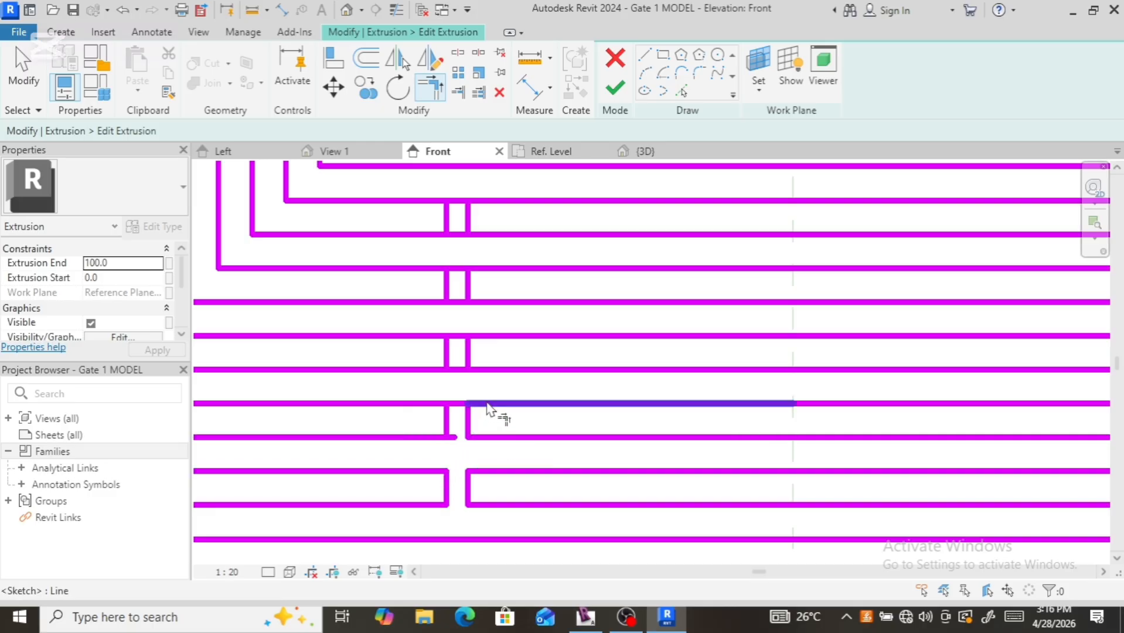
click(469, 422)
click(424, 408)
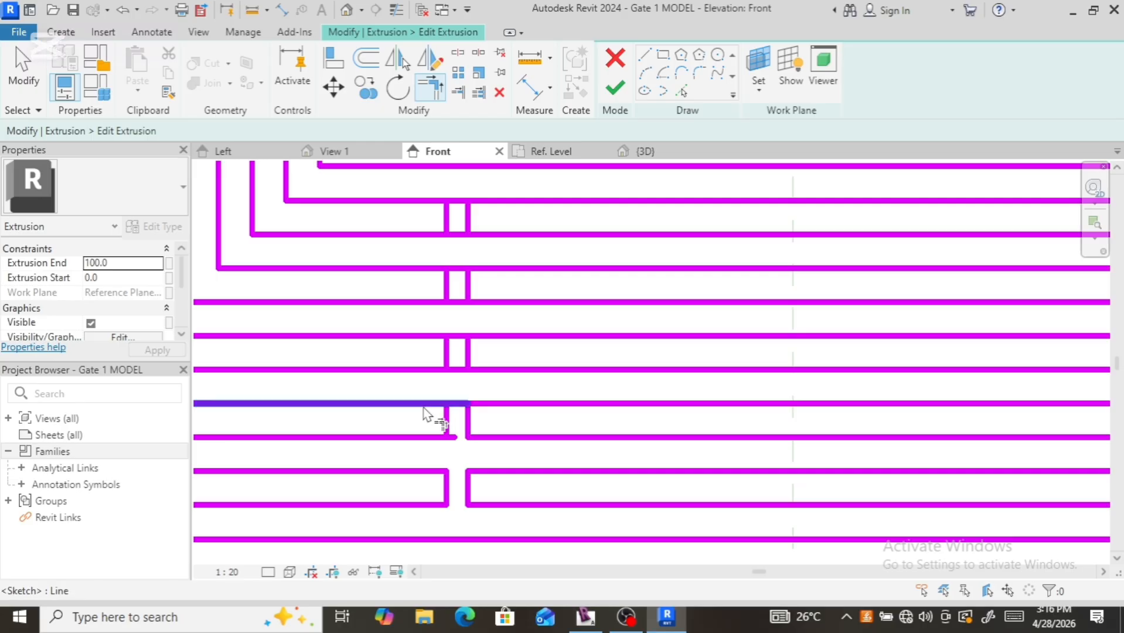
click(428, 418)
click(437, 437)
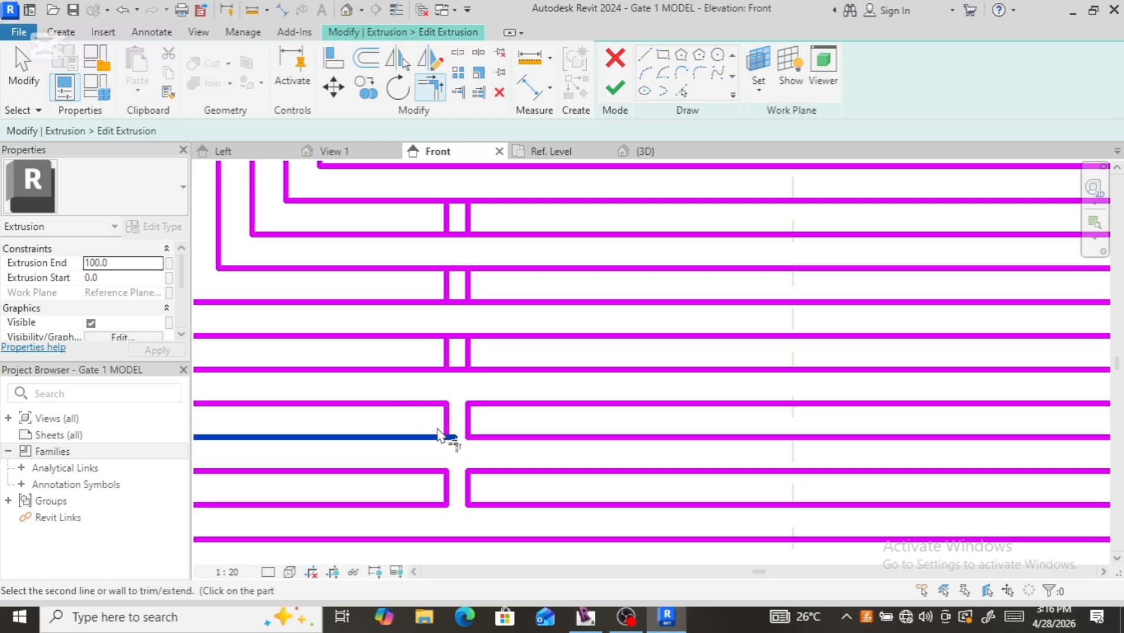
click(446, 432)
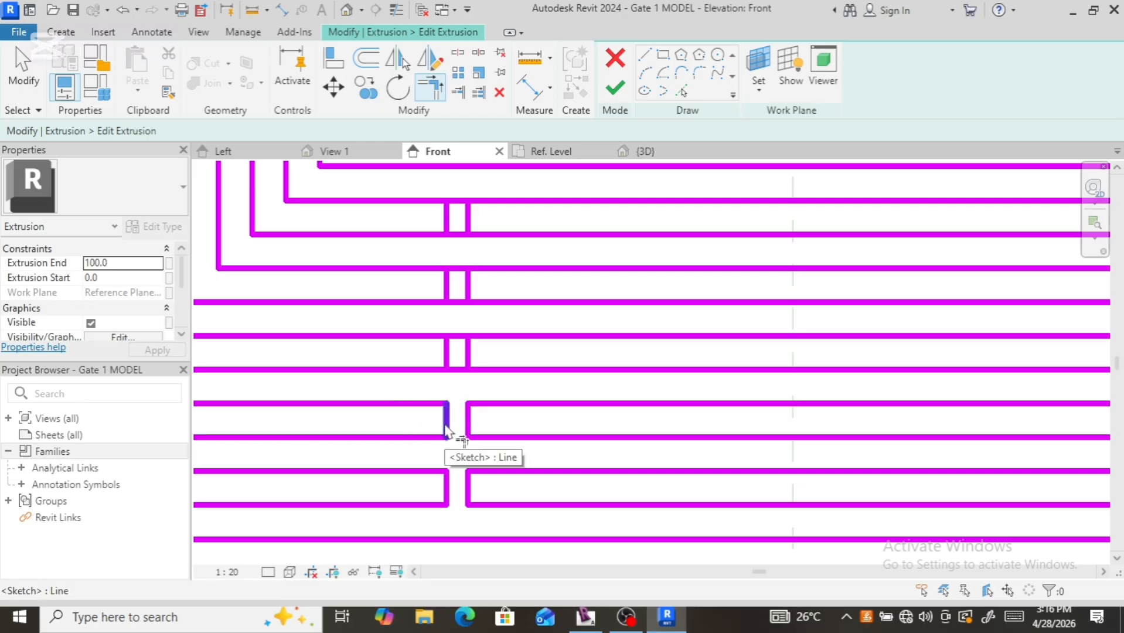
Step: Trim the middle split bar's upper and lower lines to corners with both end lines at the large panel's lower left gap
click(414, 369)
click(446, 355)
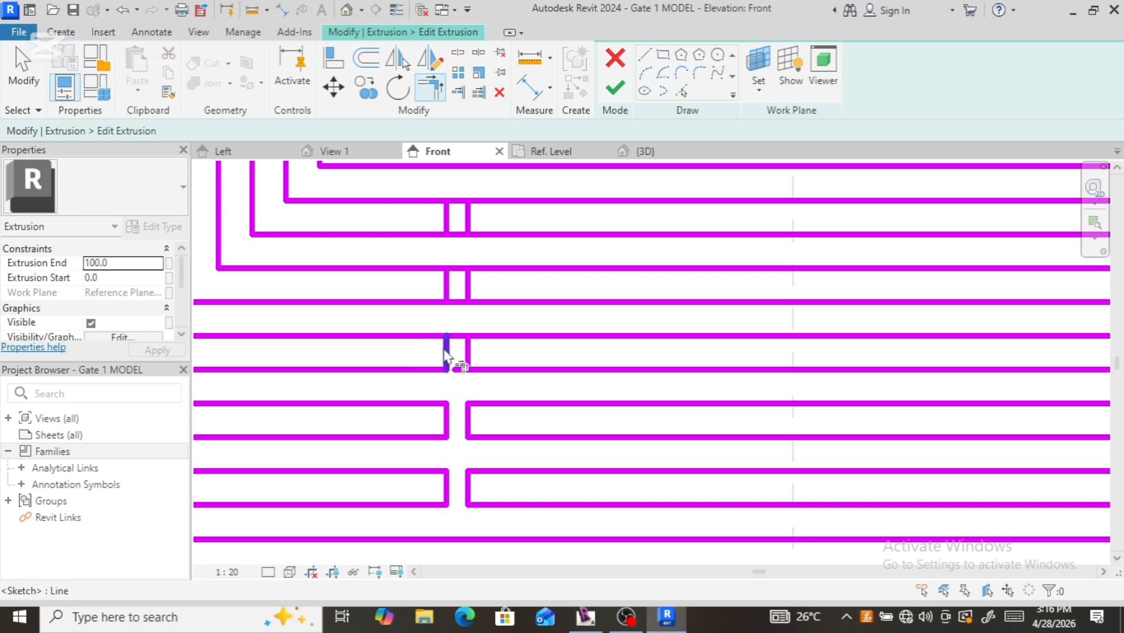
click(416, 337)
click(447, 351)
click(469, 352)
click(478, 343)
click(474, 355)
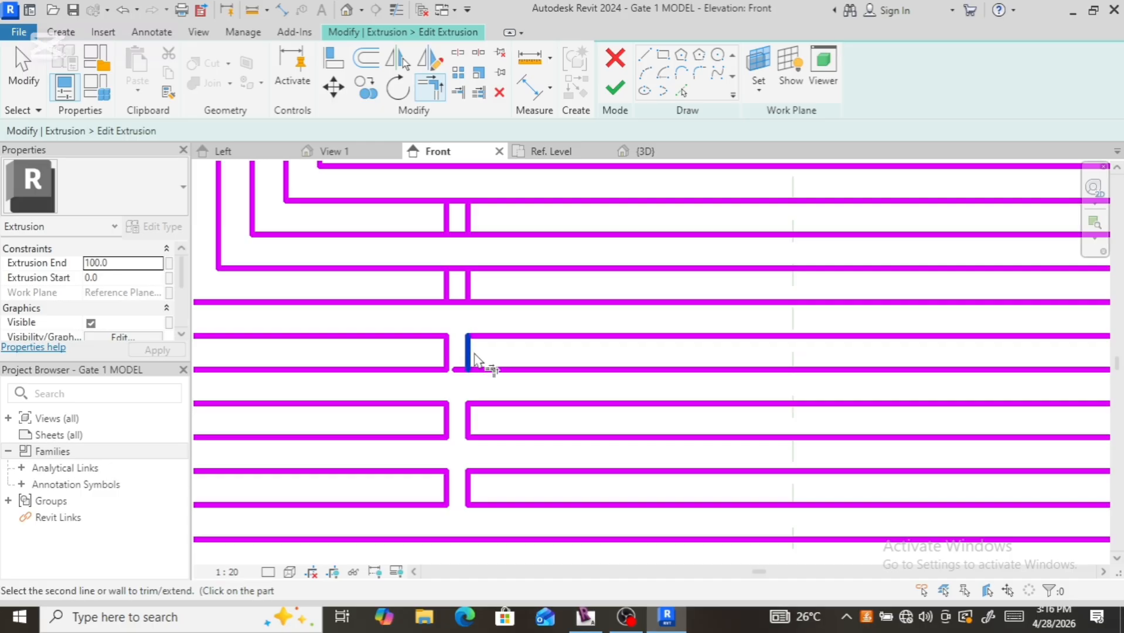
click(487, 369)
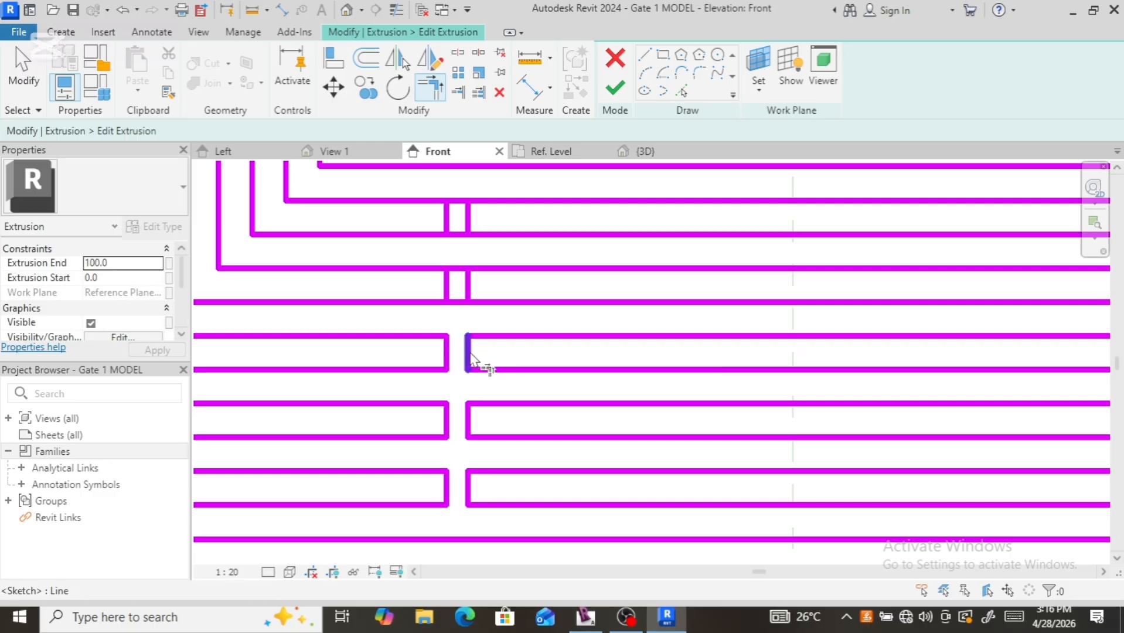
Step: Trim the second-innermost split bar's upper and lower lines to corners with both end lines at the large panel's lower left gap
click(483, 302)
click(474, 286)
click(471, 281)
click(483, 271)
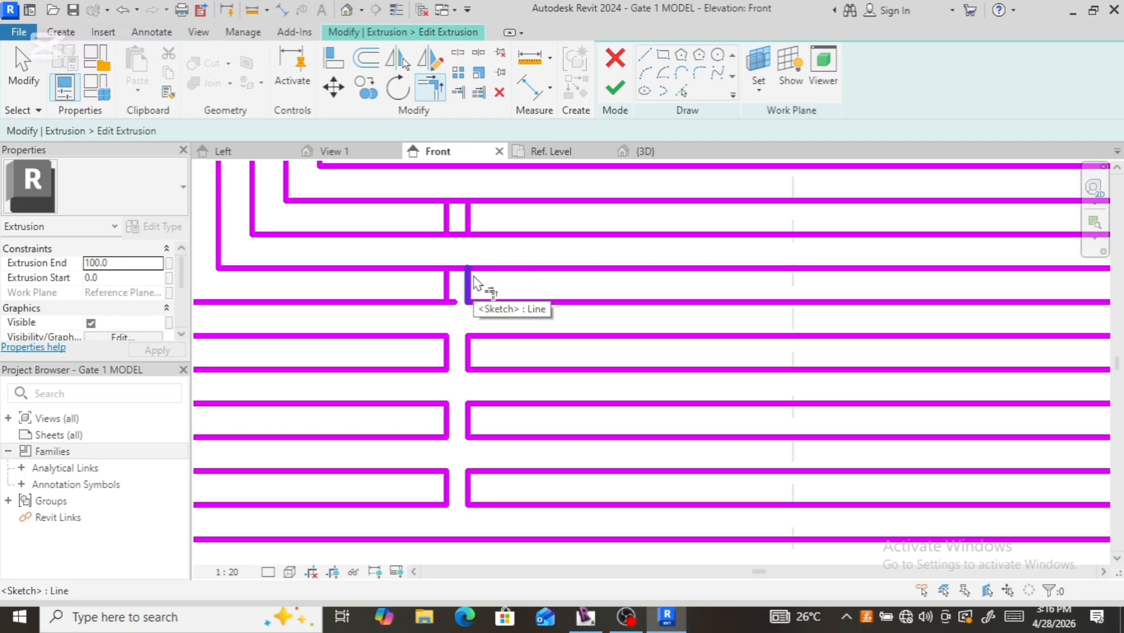
click(474, 283)
click(483, 277)
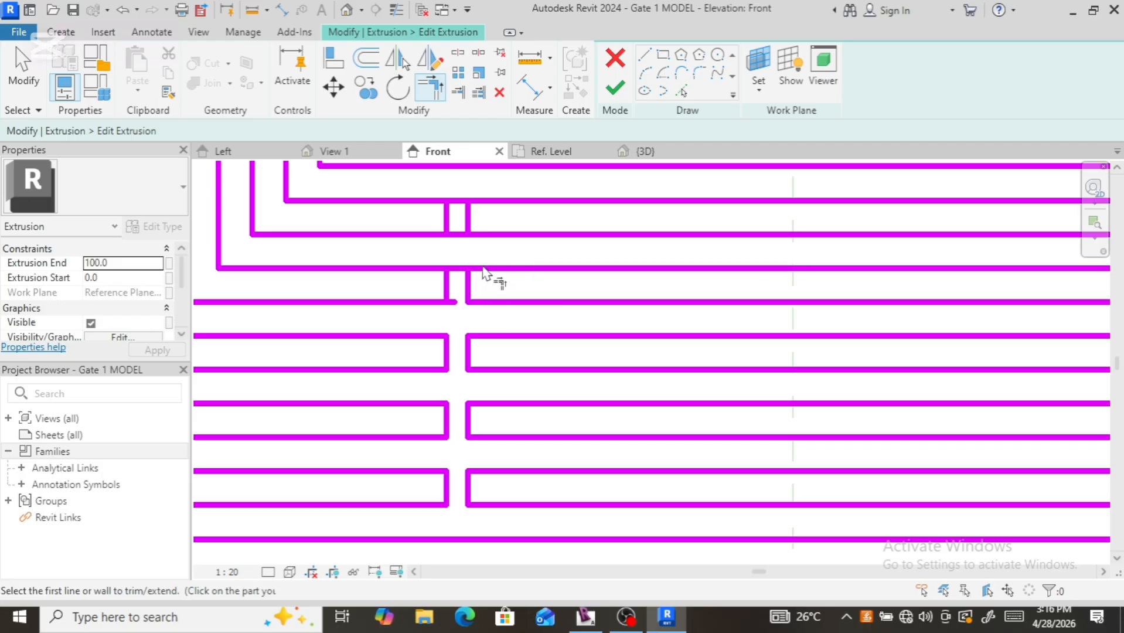
click(431, 271)
click(447, 290)
click(442, 302)
click(448, 289)
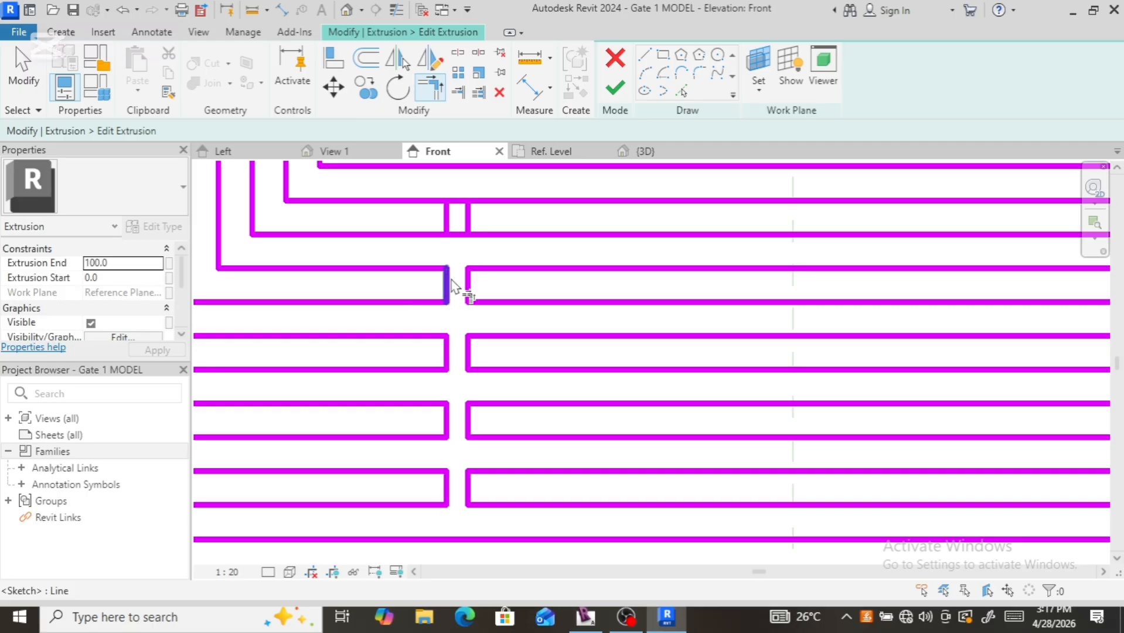
Step: Trim the innermost split bar's lines to corners with both end lines at the large panel's lower left gap and finish the extrusion edit
scroll(438, 355, down, 4)
scroll(454, 314, up, 4)
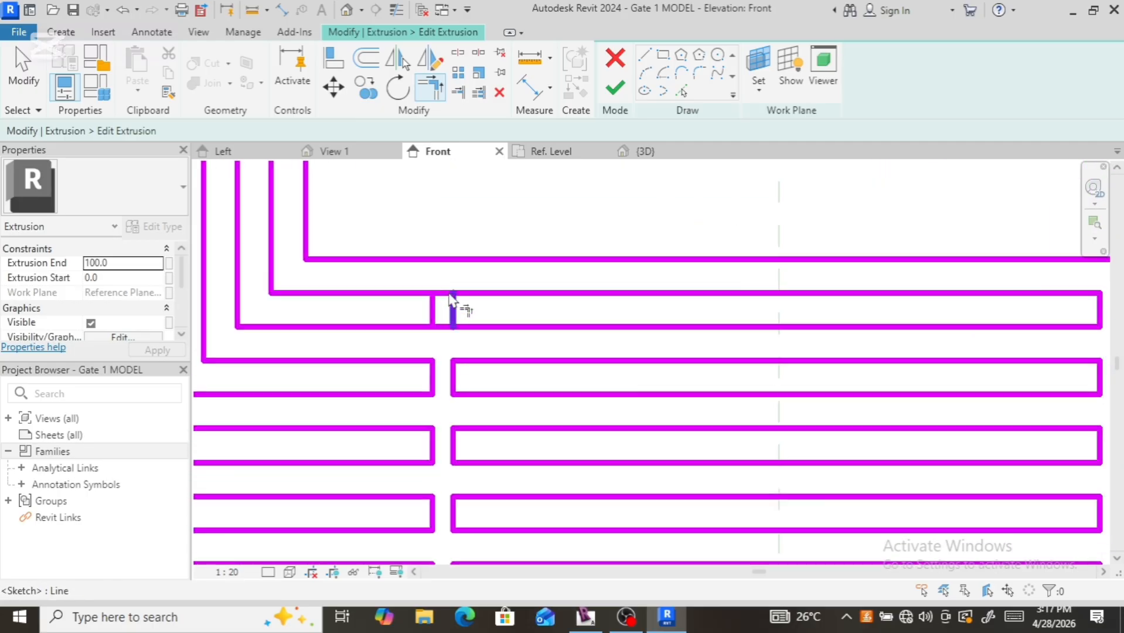
click(463, 295)
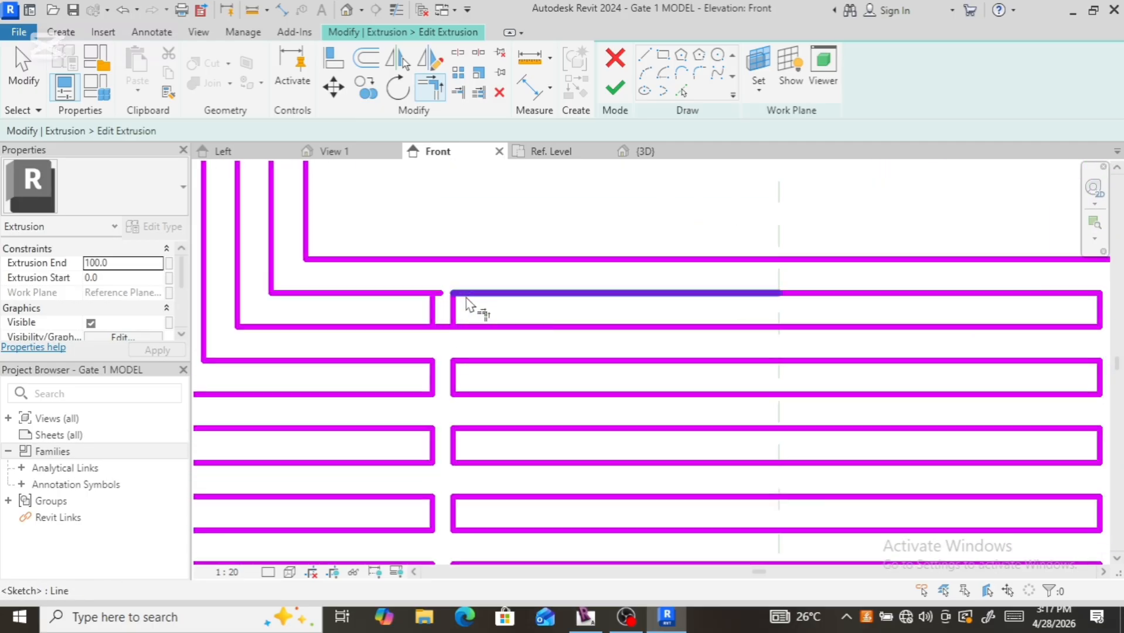
click(468, 316)
click(471, 329)
click(453, 319)
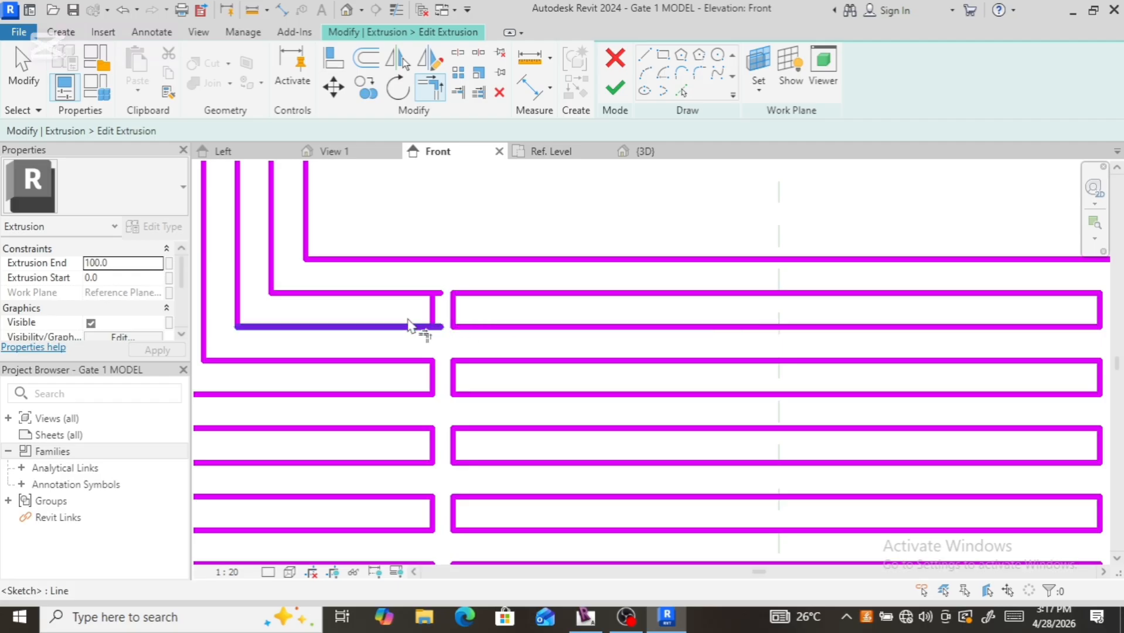
click(414, 327)
click(415, 326)
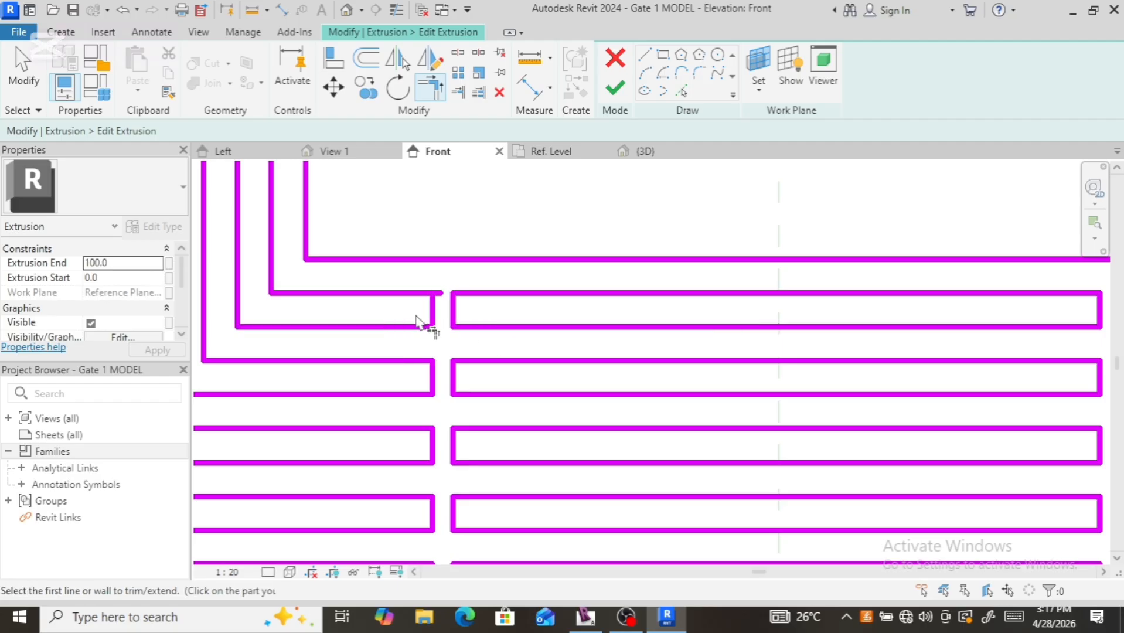
click(422, 313)
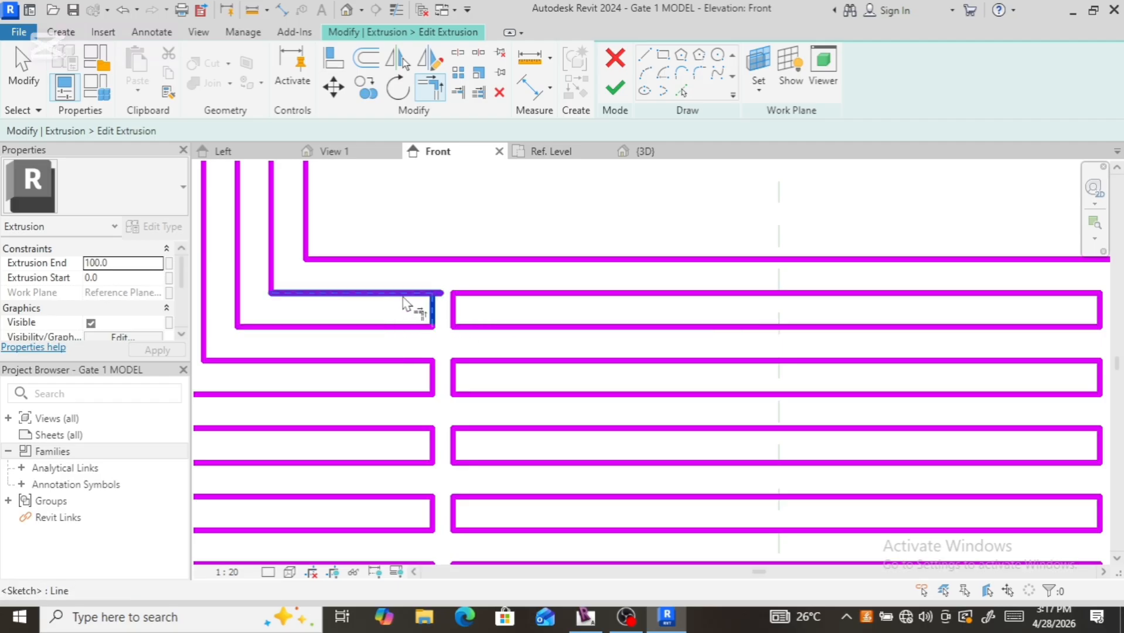
click(402, 302)
scroll(434, 320, down, 5)
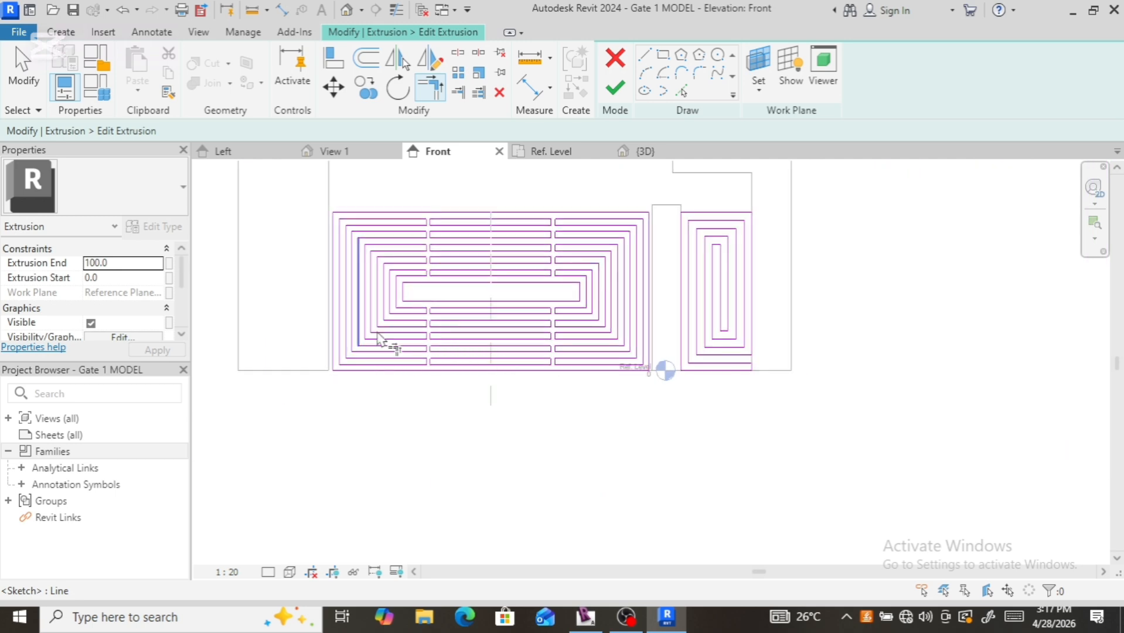
click(615, 89)
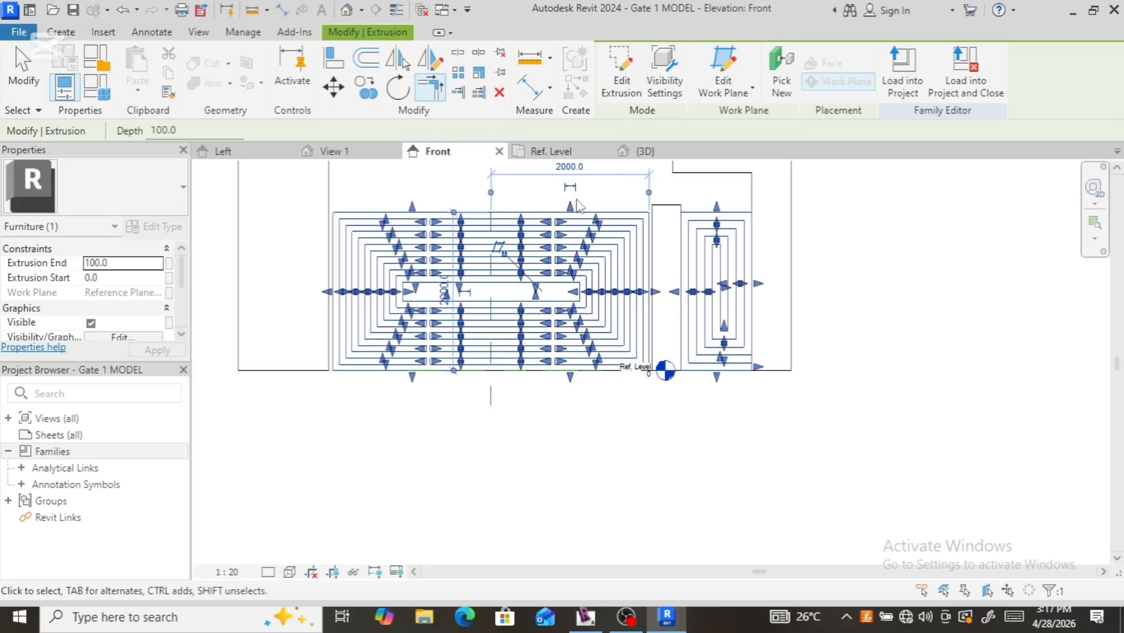
Step: Examine the gate panels and the large panel's bar gaps in the 3D view from the front and at an angle
click(630, 152)
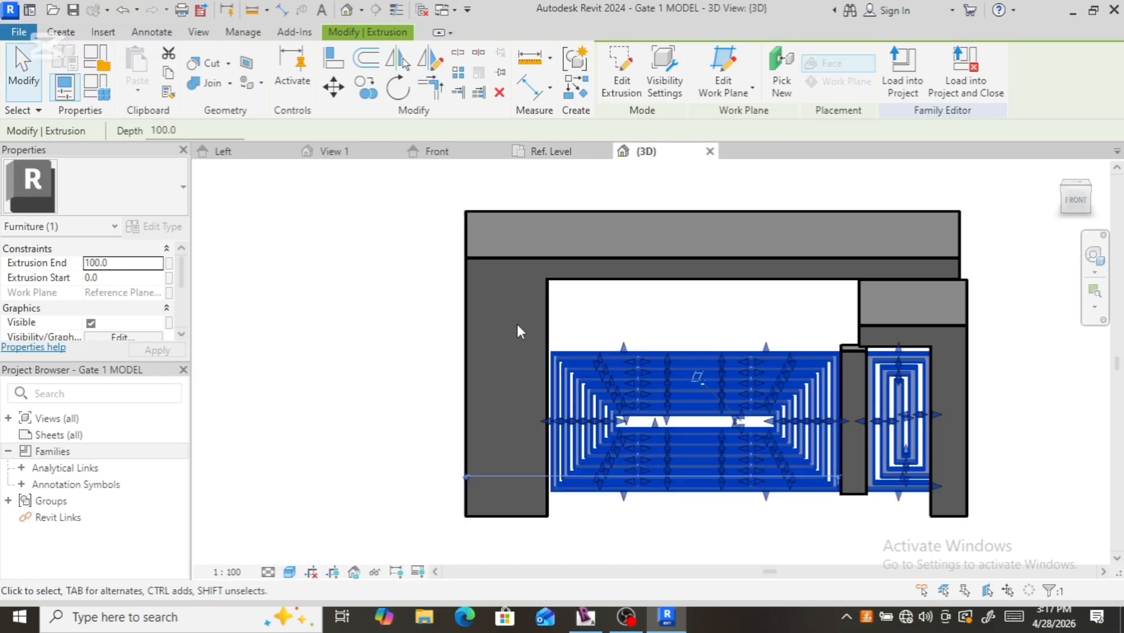
click(427, 354)
click(568, 418)
scroll(765, 406, up, 4)
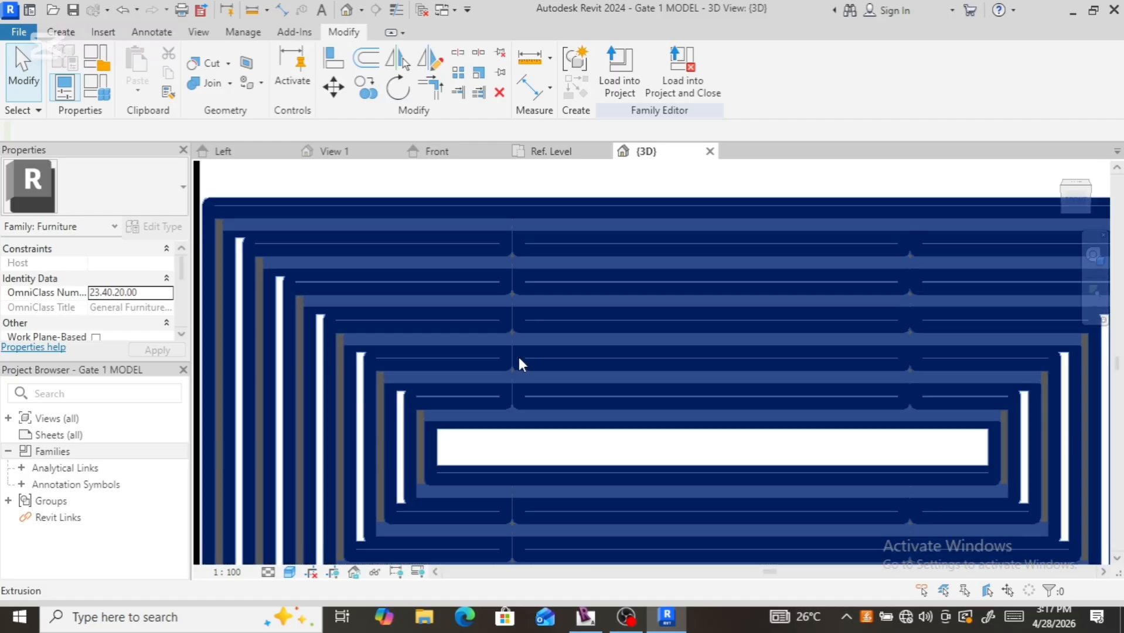
scroll(518, 359, down, 4)
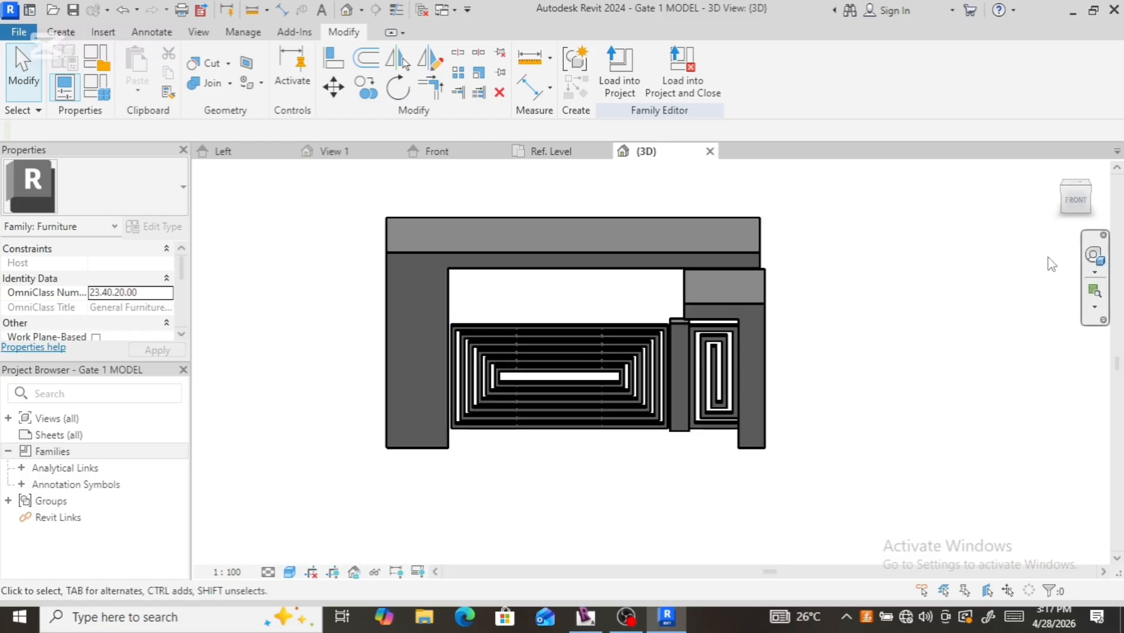
mouse_move(1066, 201)
mouse_down()
mouse_move(221, 200)
mouse_move(610, 234)
mouse_move(983, 247)
mouse_up()
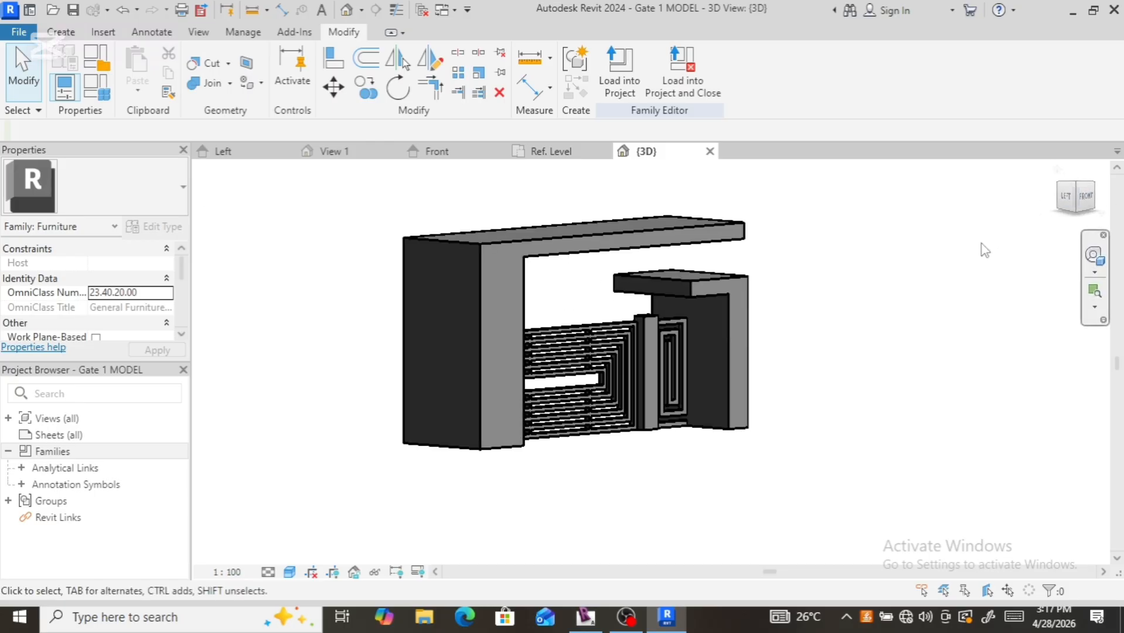
scroll(609, 478, up, 3)
scroll(635, 469, up, 2)
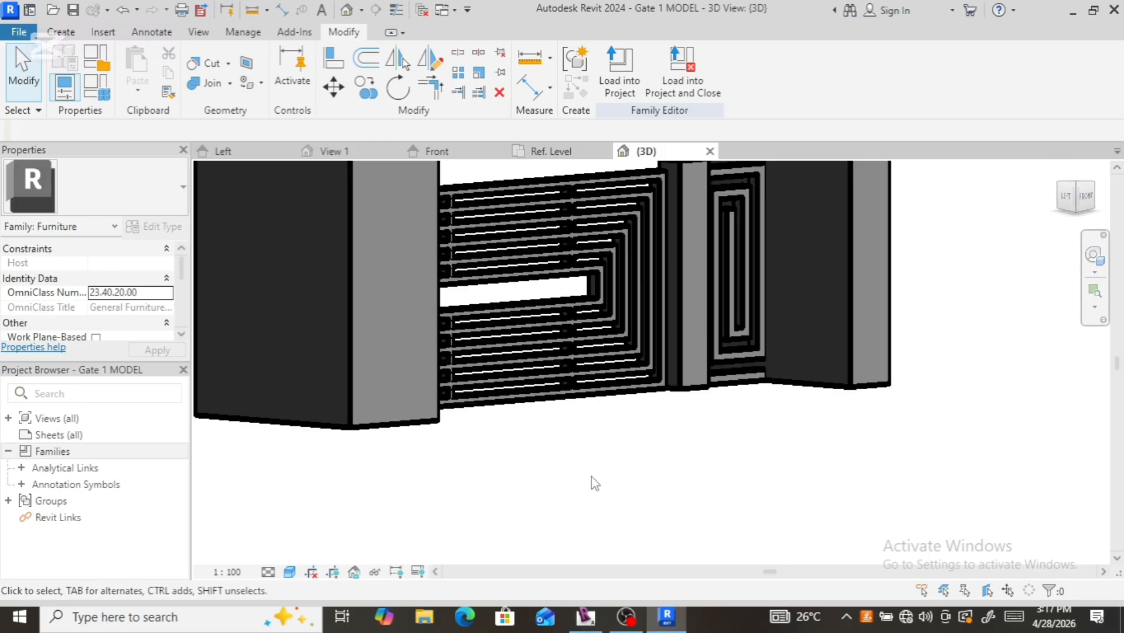
scroll(567, 400, up, 2)
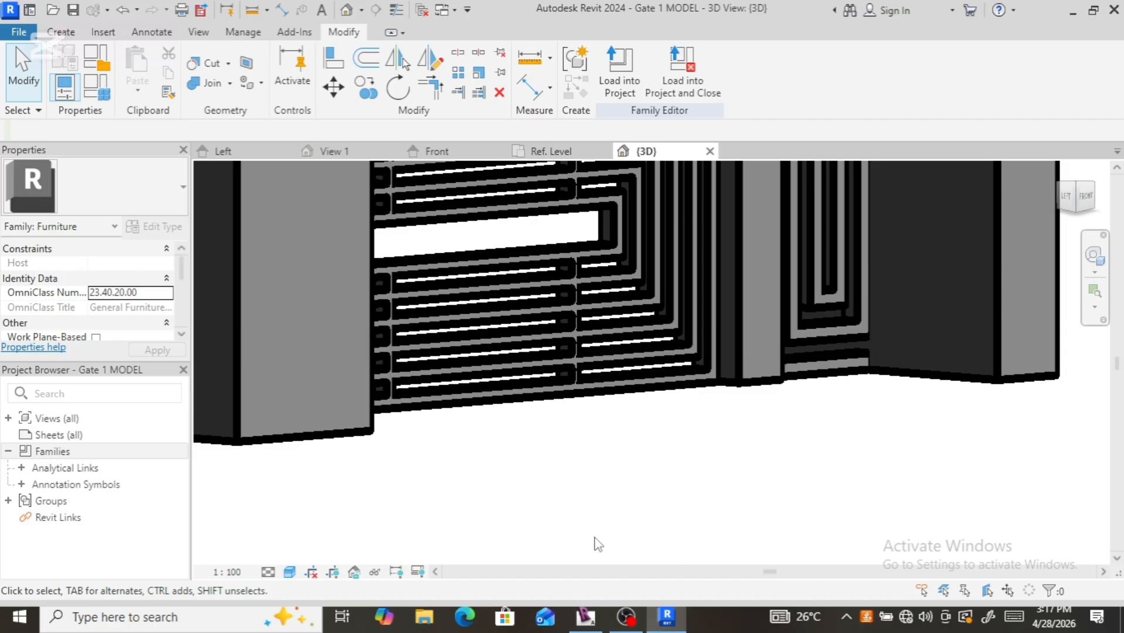
scroll(587, 537, down, 1)
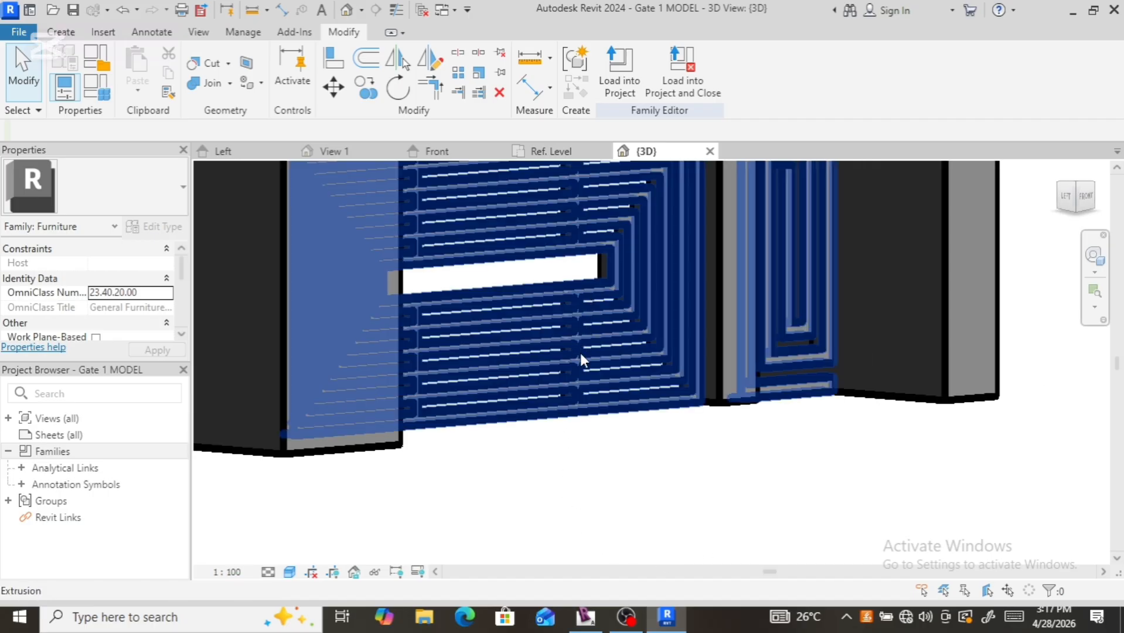
scroll(593, 437, down, 4)
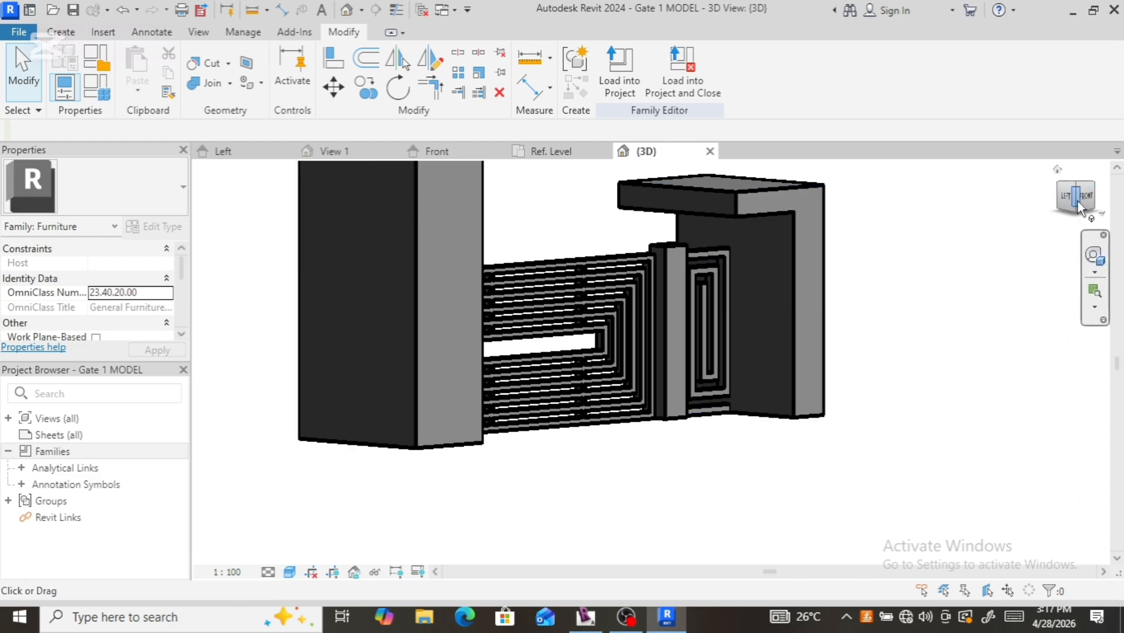
mouse_move(1077, 202)
mouse_down()
mouse_move(1034, 289)
mouse_move(1020, 242)
mouse_move(1001, 239)
mouse_move(1075, 206)
mouse_up()
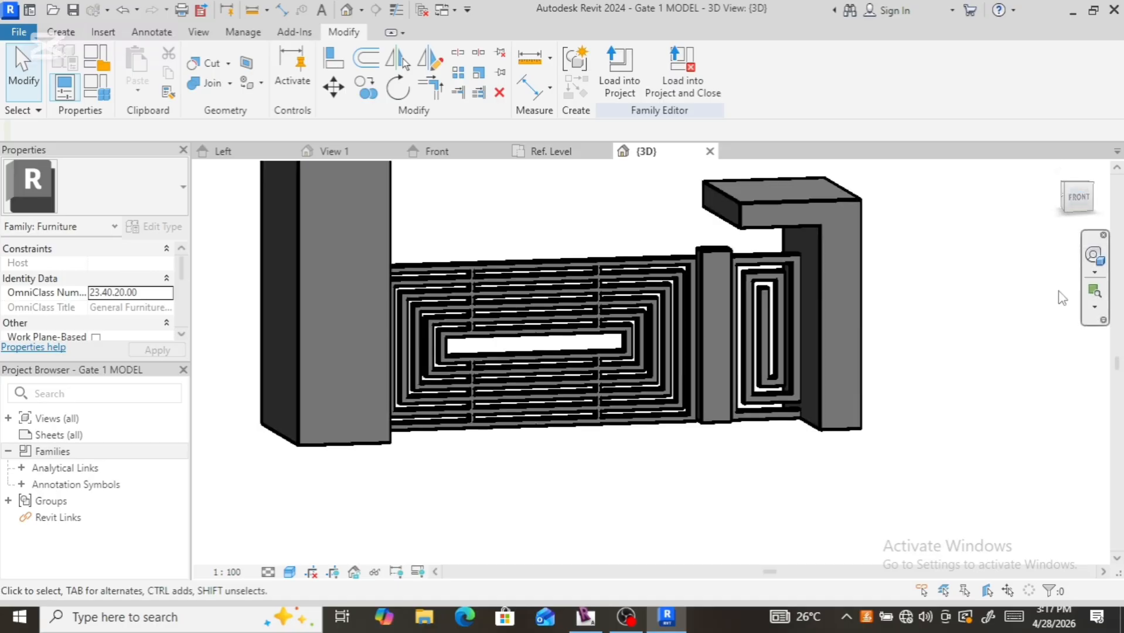
scroll(463, 351, up, 3)
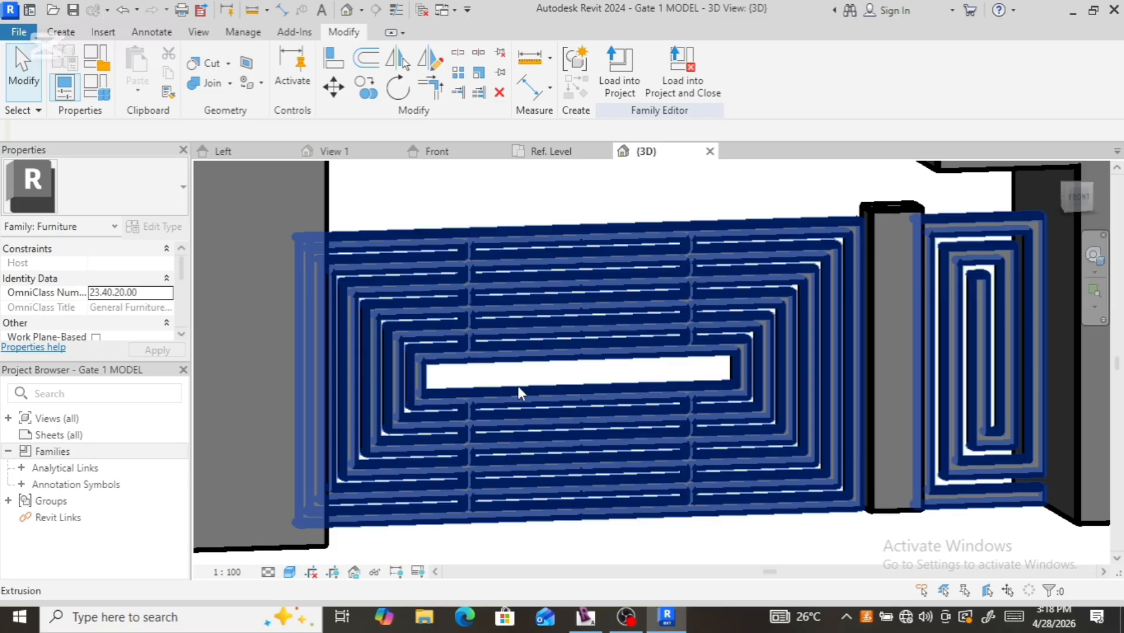
scroll(518, 386, down, 3)
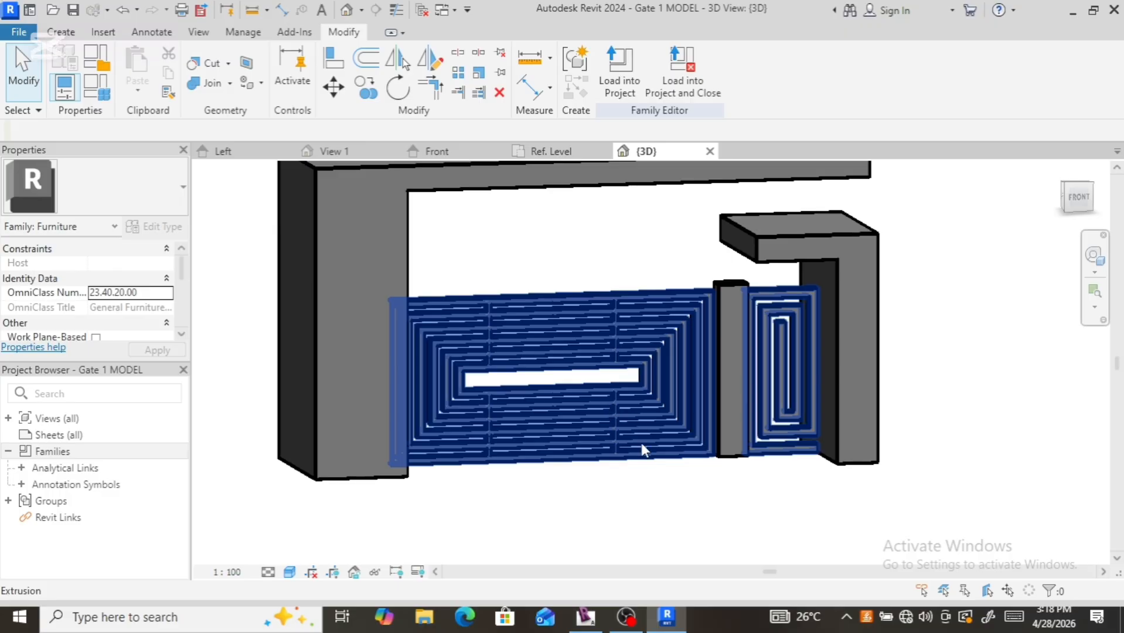
scroll(641, 443, down, 5)
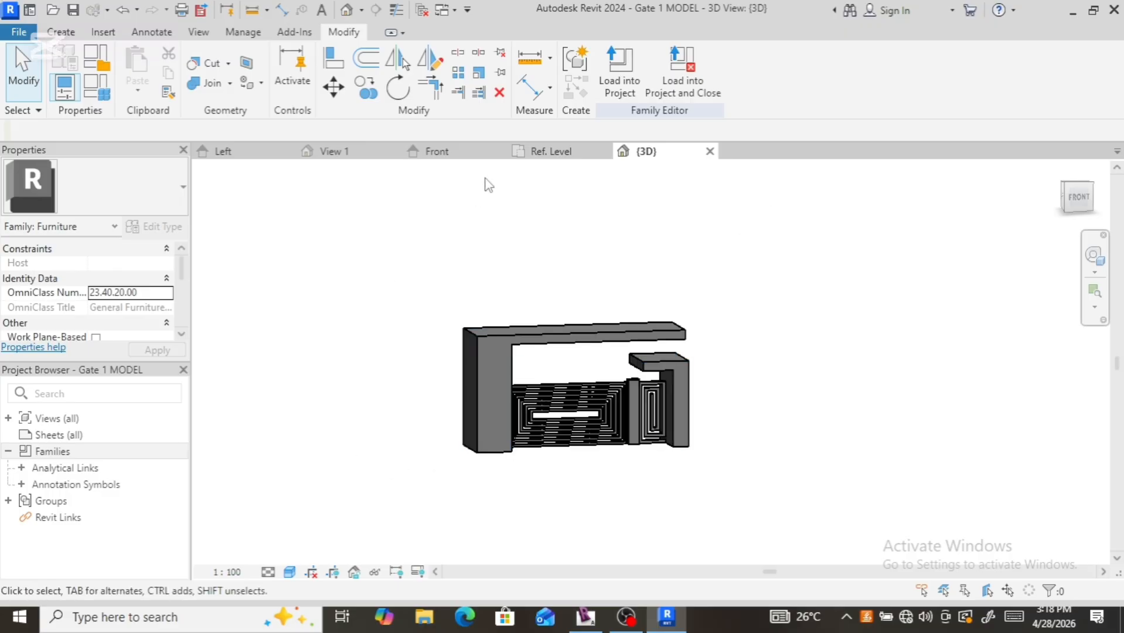
Step: Examine the large gate panel's bar pattern in the reference image gate 1.jpg in the Front elevation
click(442, 152)
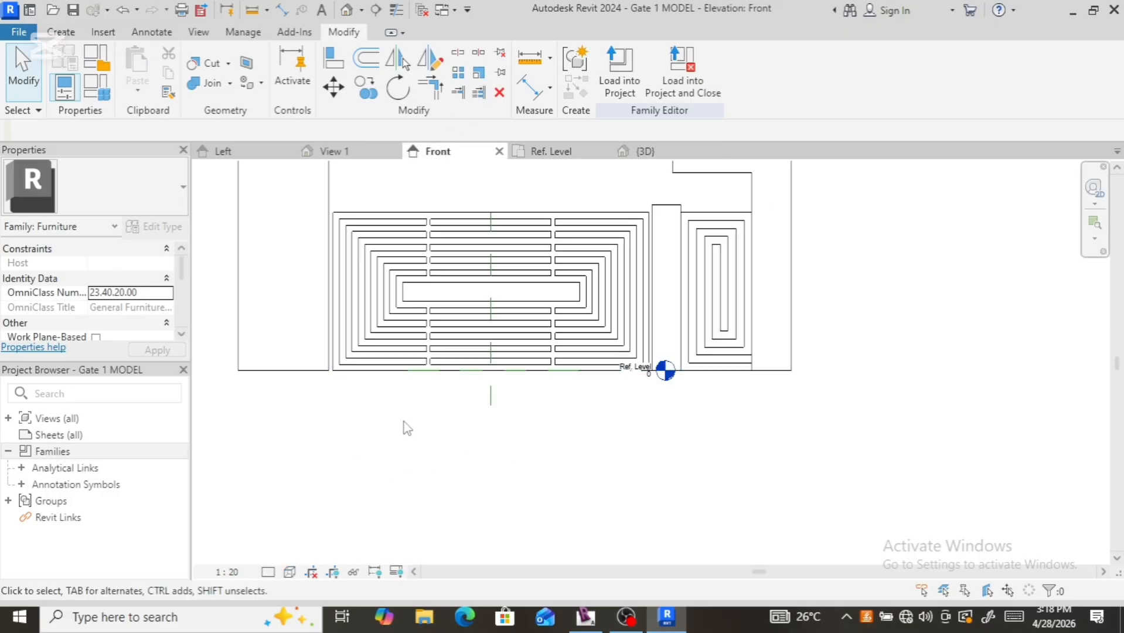
scroll(404, 425, down, 4)
scroll(750, 267, up, 6)
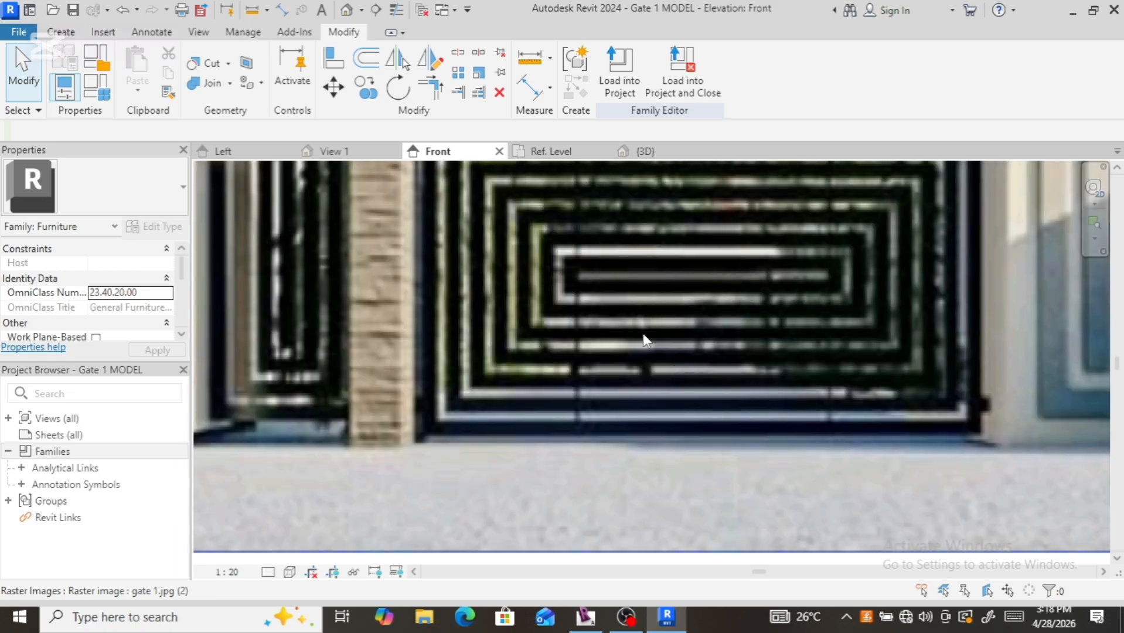
scroll(626, 315, up, 2)
scroll(576, 263, down, 3)
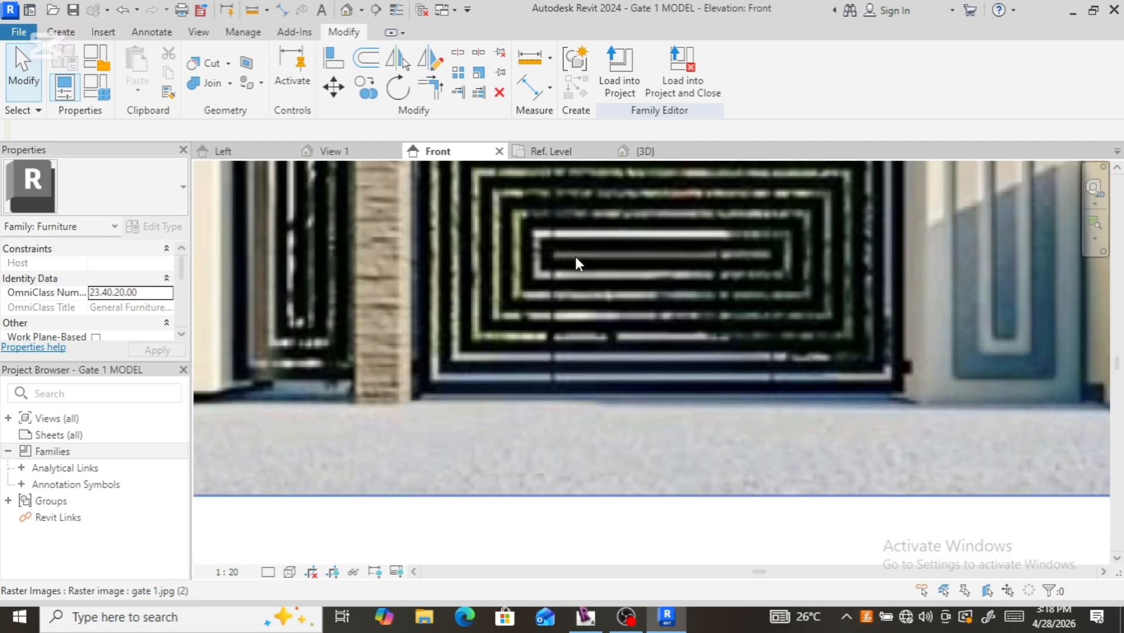
scroll(575, 261, down, 2)
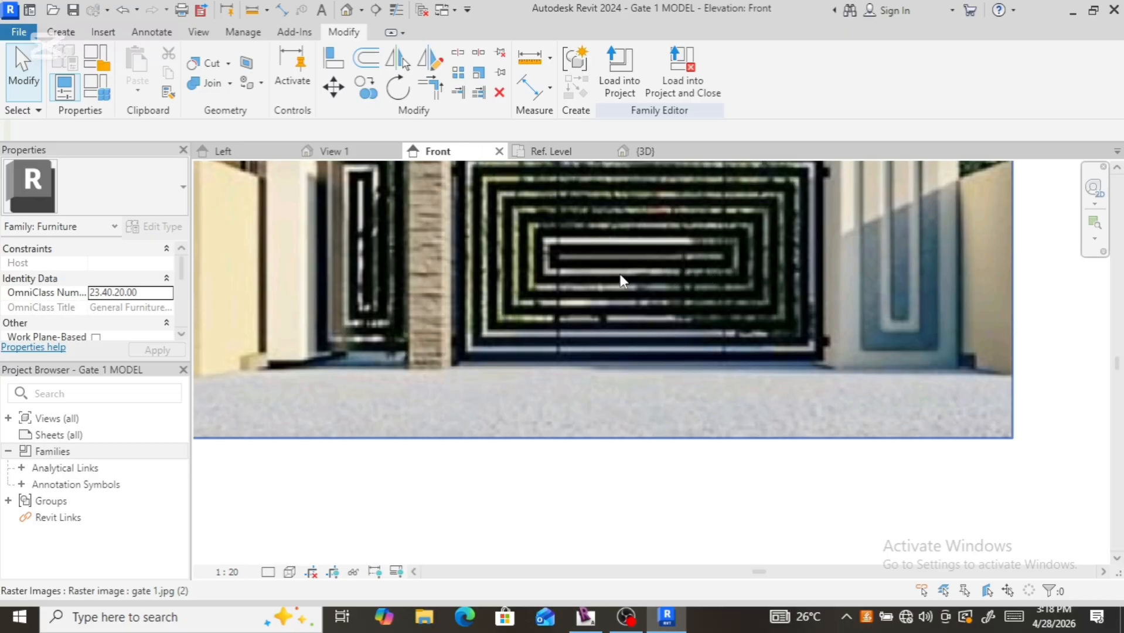
scroll(652, 260, down, 4)
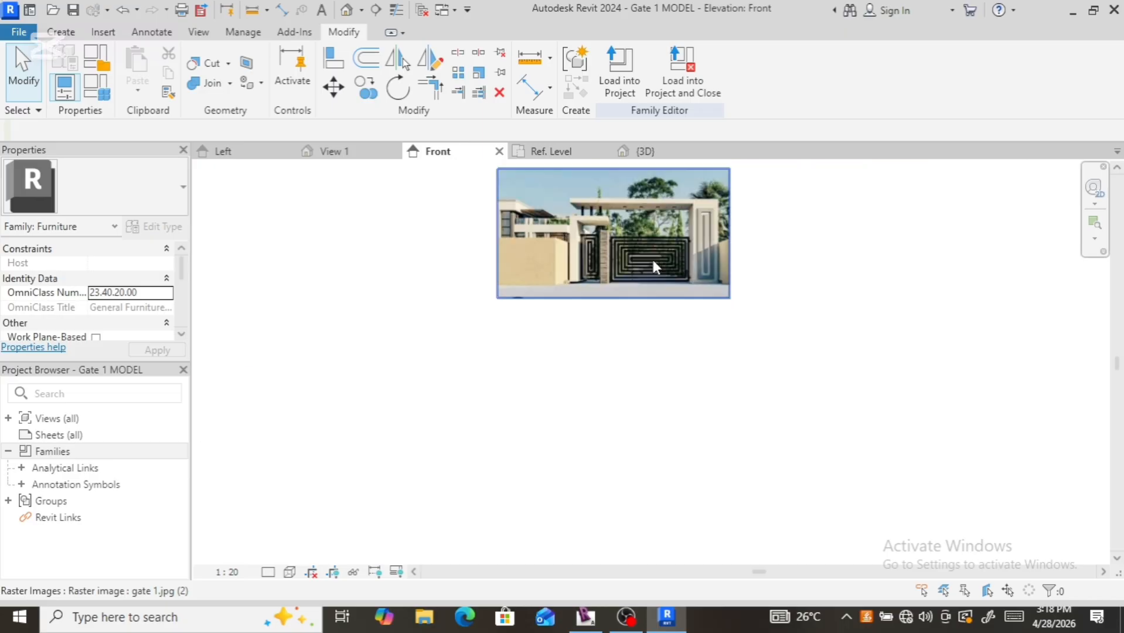
scroll(680, 280, down, 2)
scroll(718, 354, down, 2)
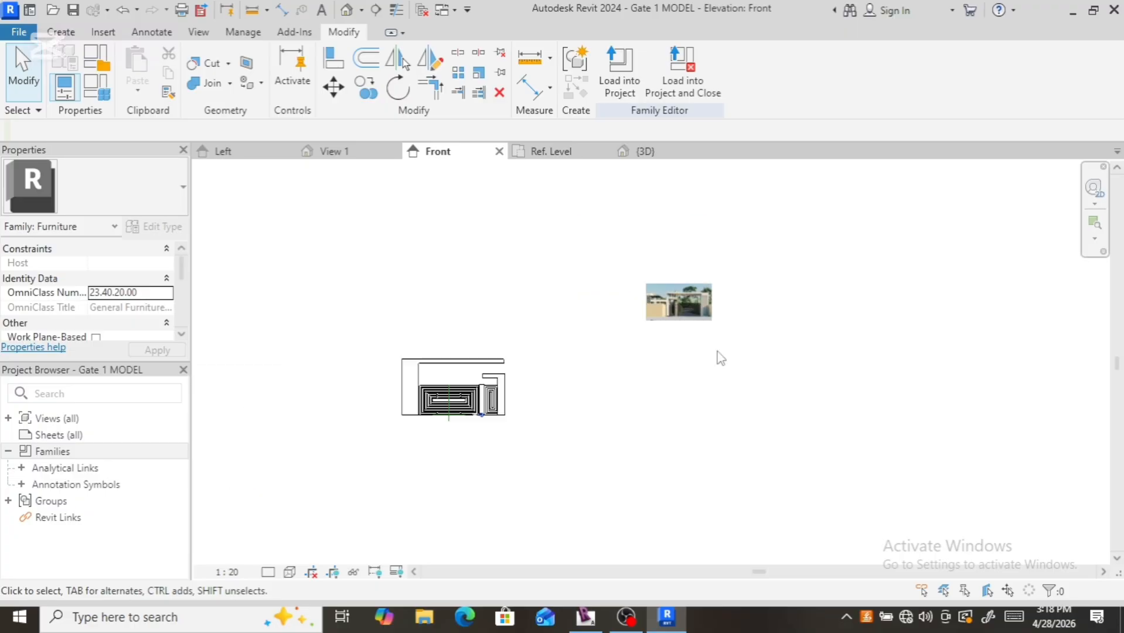
Step: Reopen the gate extrusion's sketch for editing in the Front elevation, around the large panel's central rectangle
scroll(438, 403, up, 5)
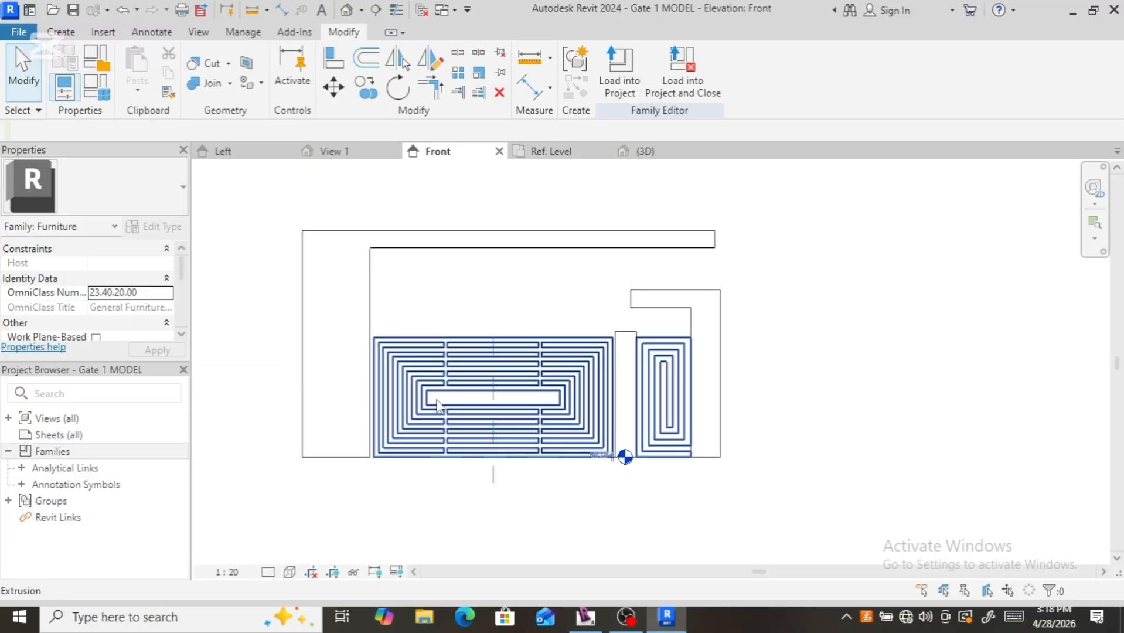
click(389, 437)
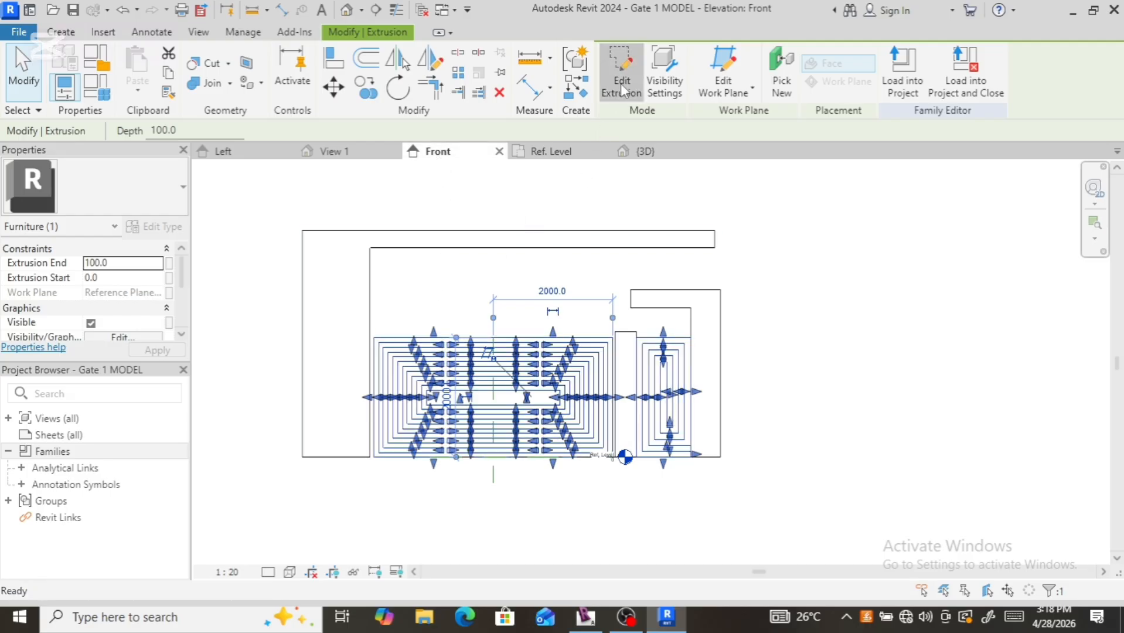
click(621, 83)
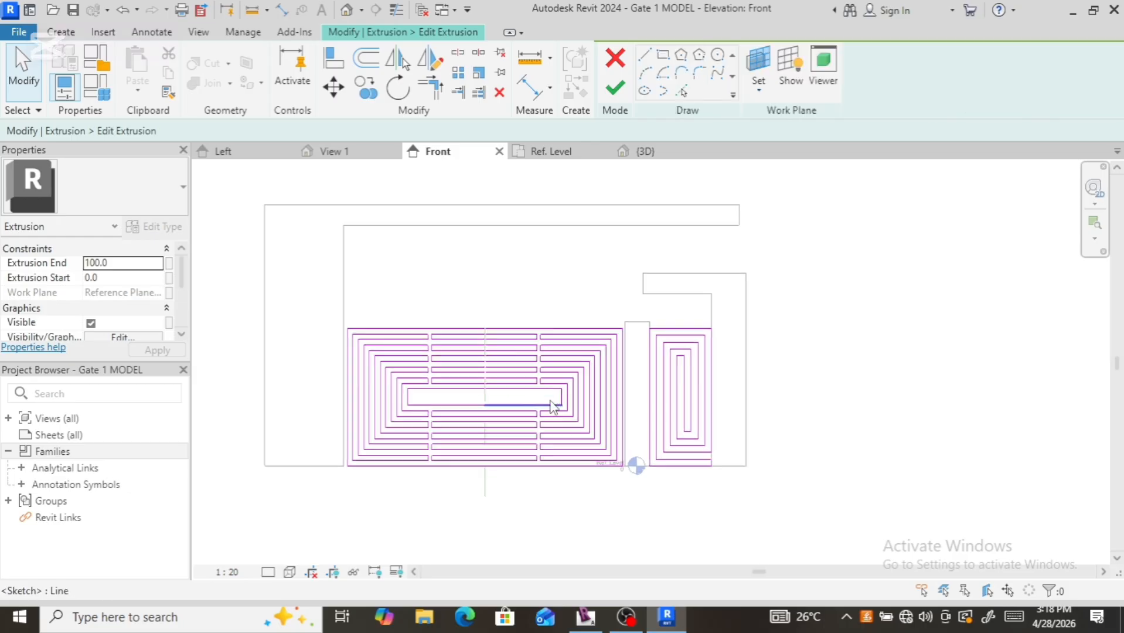
scroll(597, 432, up, 3)
scroll(597, 431, down, 1)
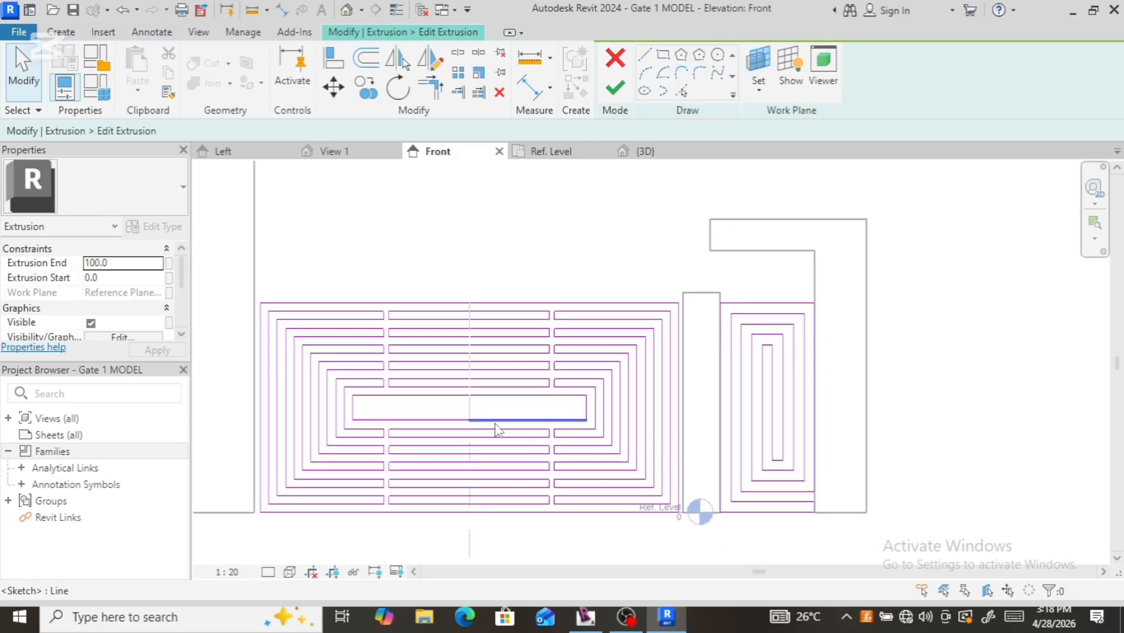
Step: Stretch the left end line of the bar just above the centre rectangle down into that rectangle, undoing the slanted upper end
scroll(589, 428, up, 3)
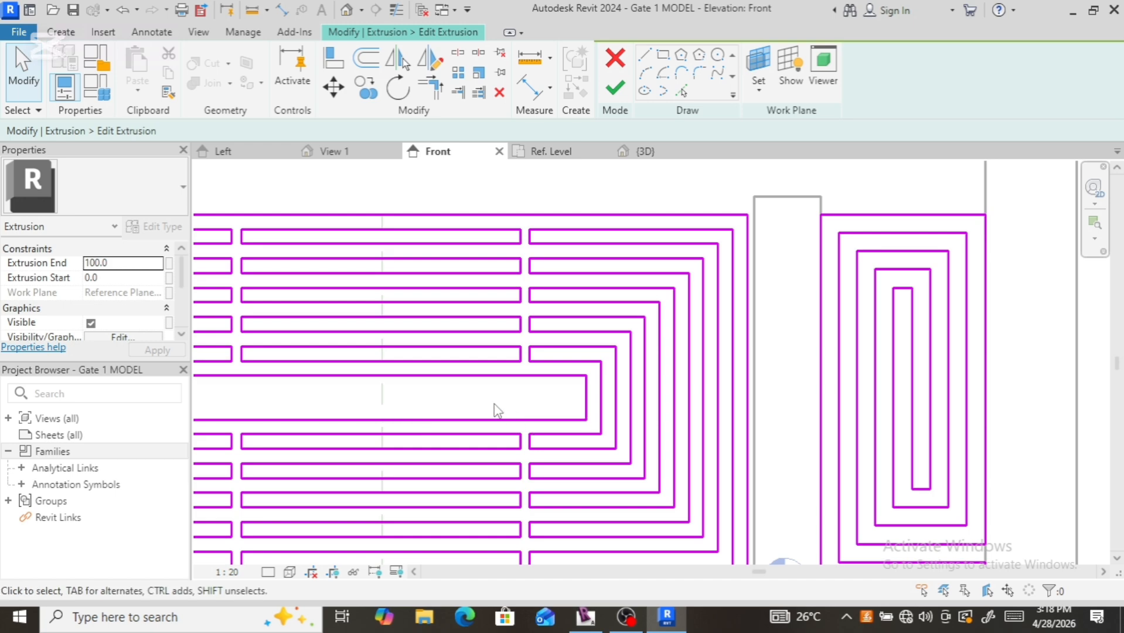
scroll(457, 398, down, 3)
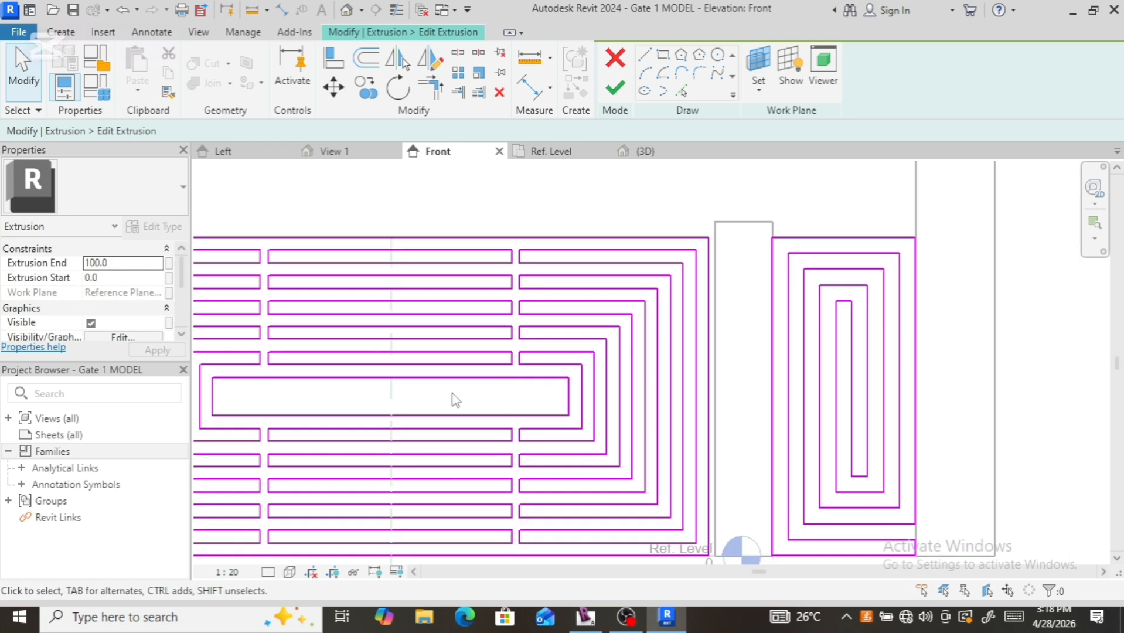
scroll(344, 369, up, 3)
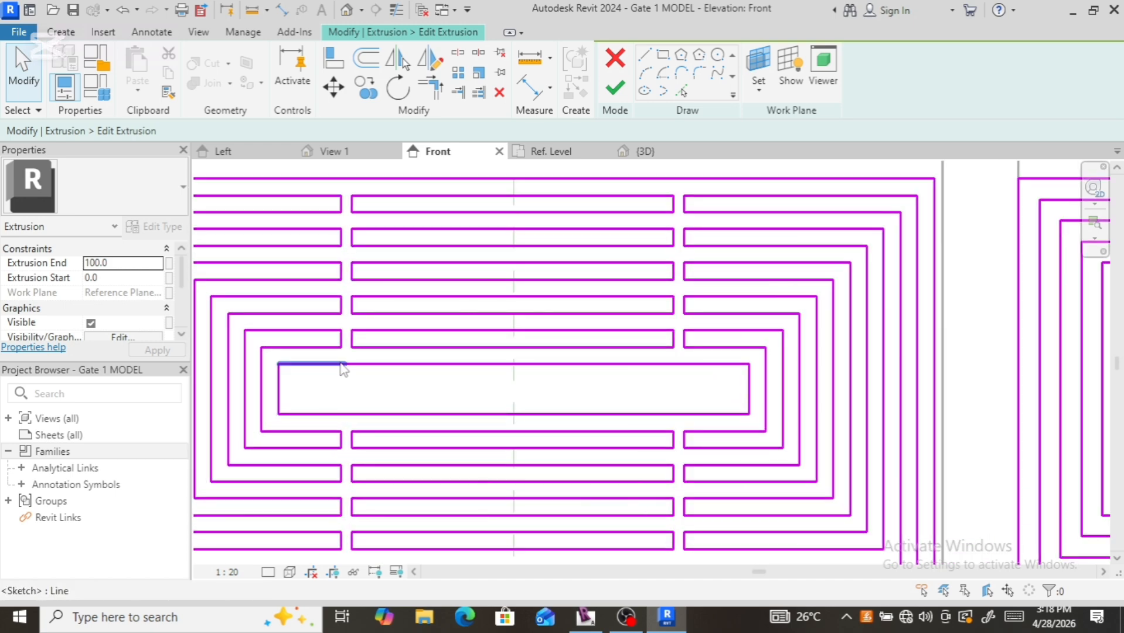
click(352, 336)
mouse_move(352, 347)
mouse_down()
mouse_move(352, 380)
mouse_move(341, 330)
mouse_up()
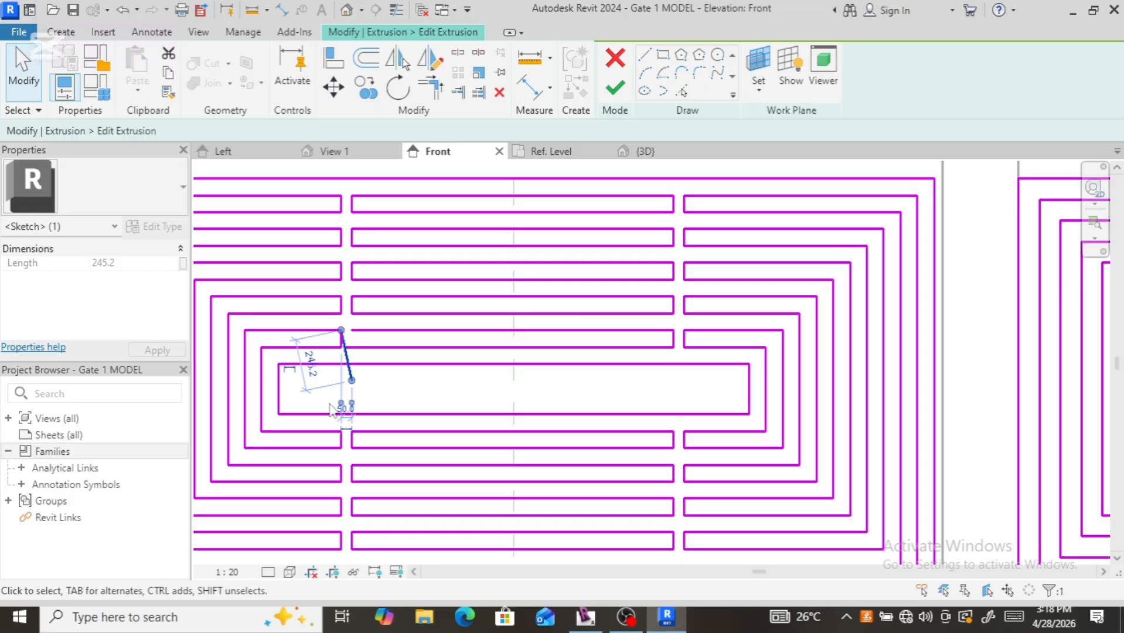
key(ctrl+z)
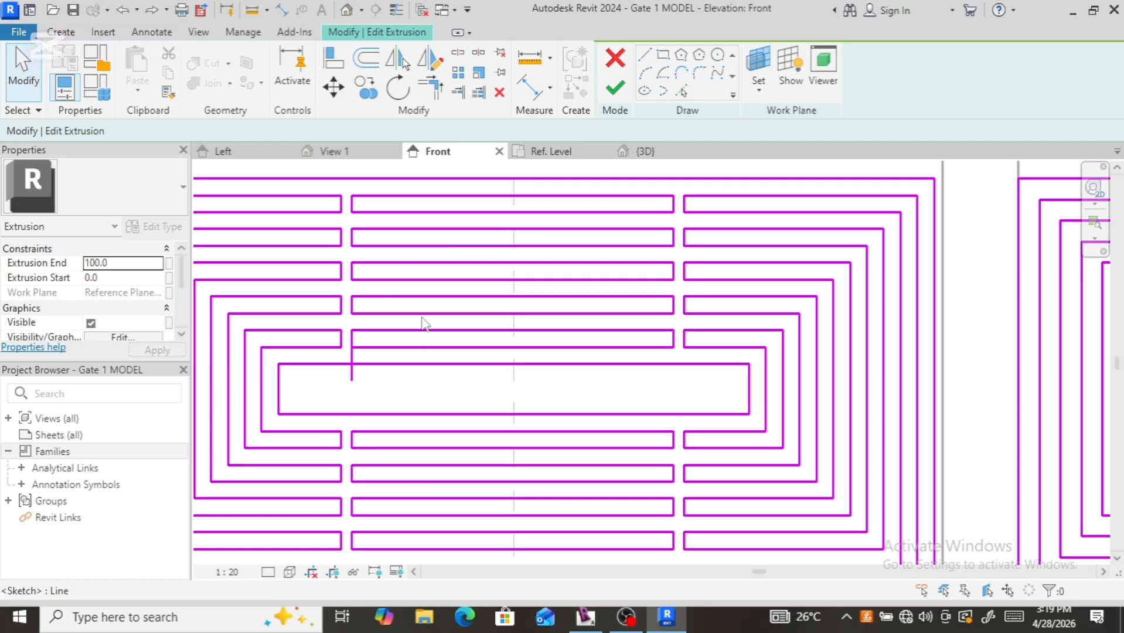
Step: Offset copies of the centre rectangle's left-half horizontal edges and both vertical end edges inward by 80
click(366, 57)
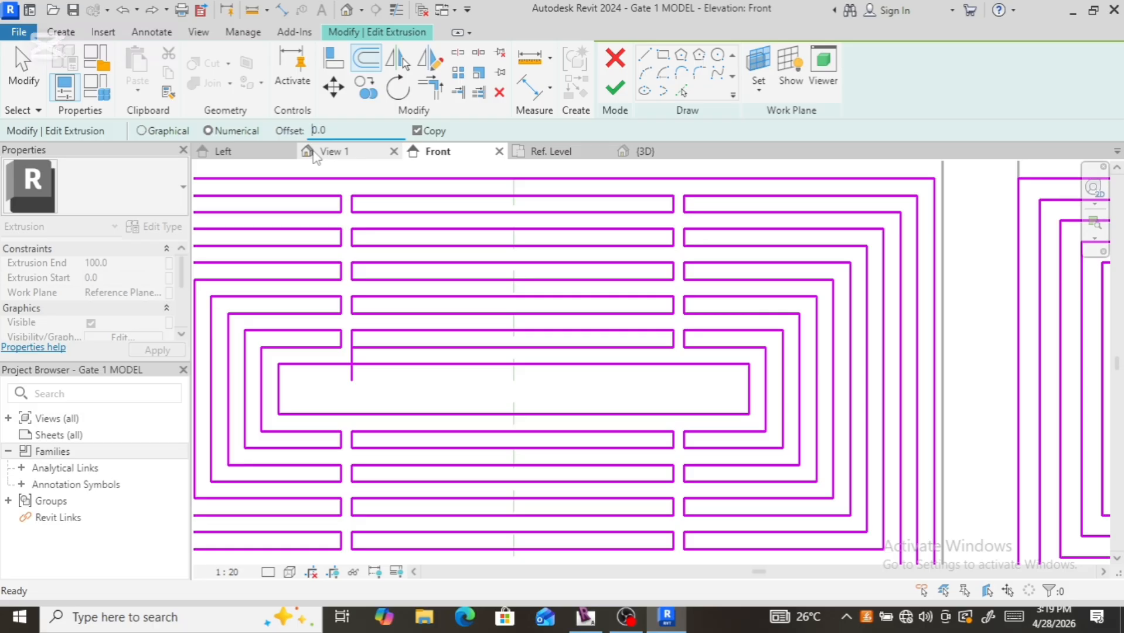
text(8)
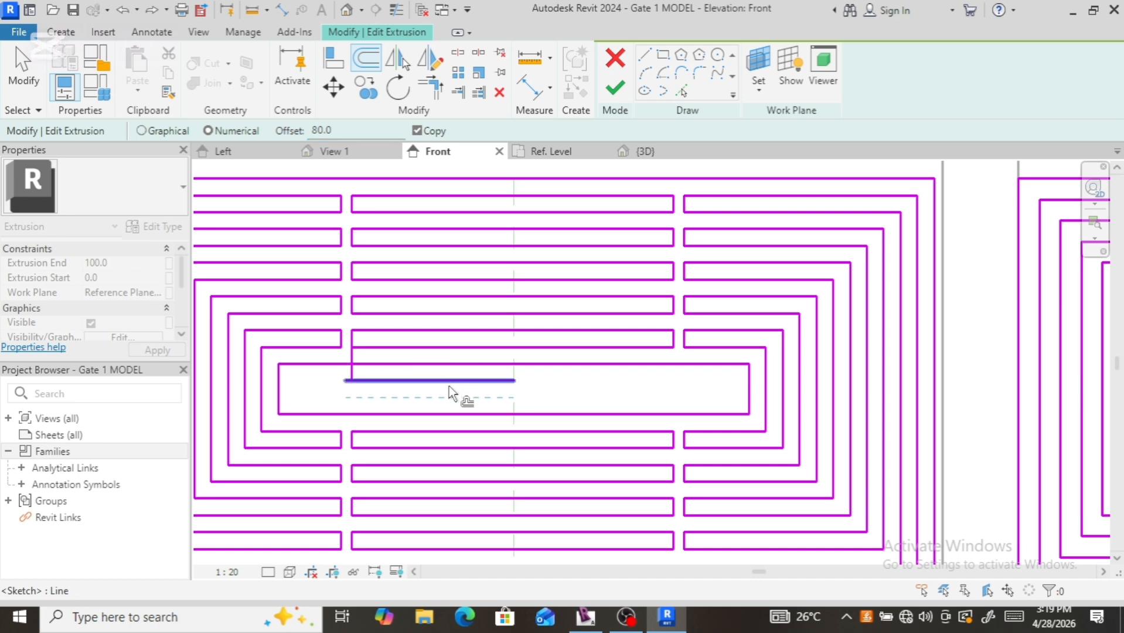
click(450, 385)
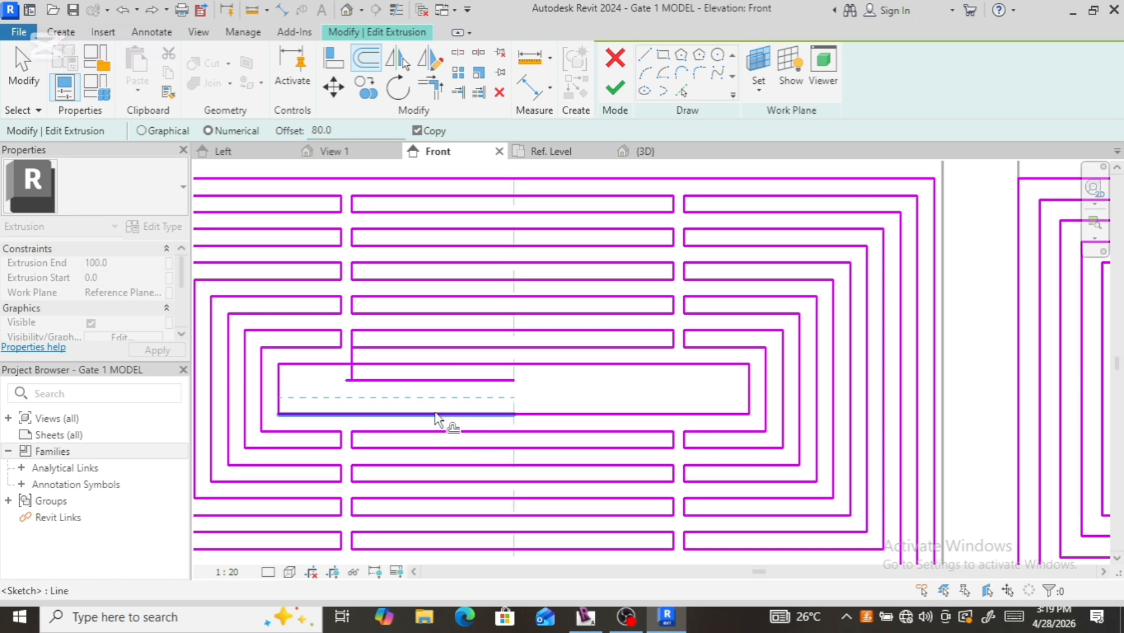
click(435, 418)
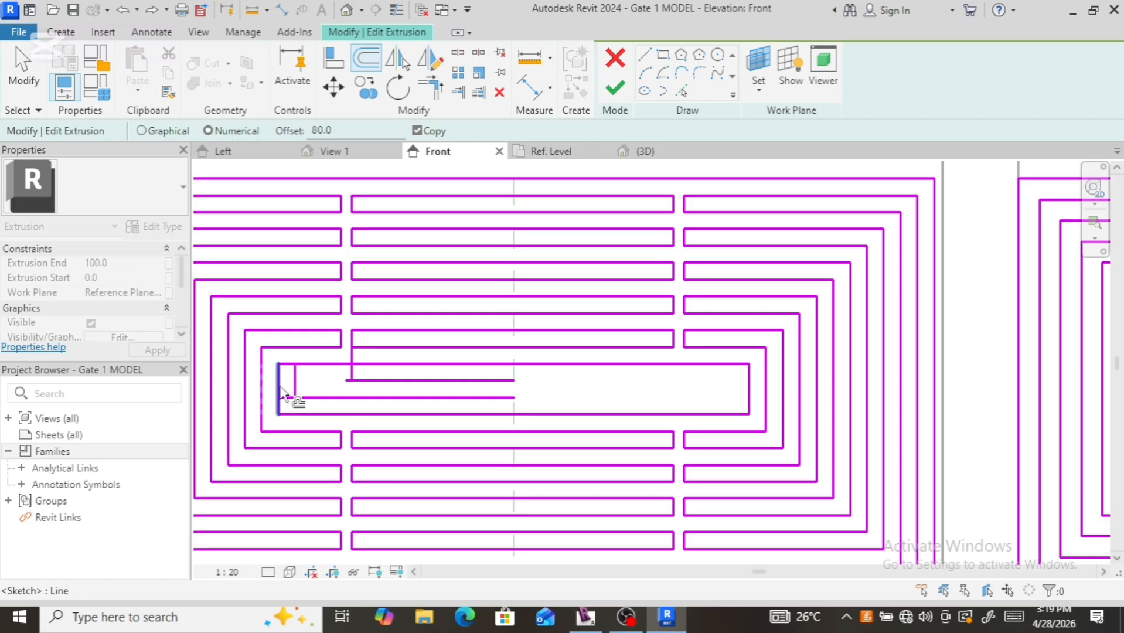
click(745, 388)
click(652, 430)
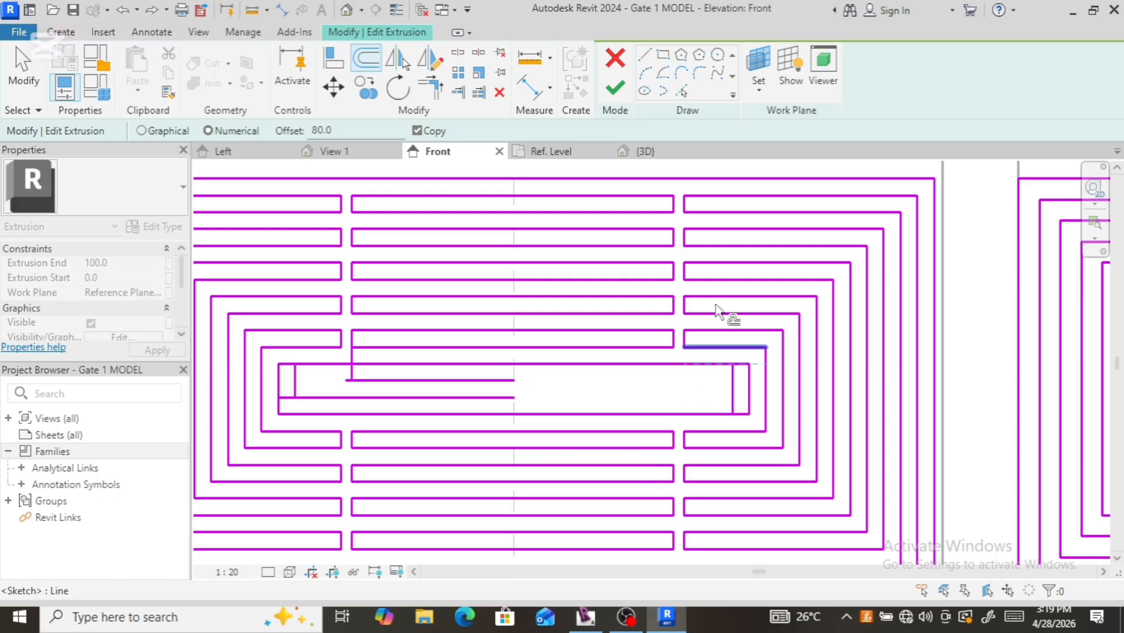
click(437, 88)
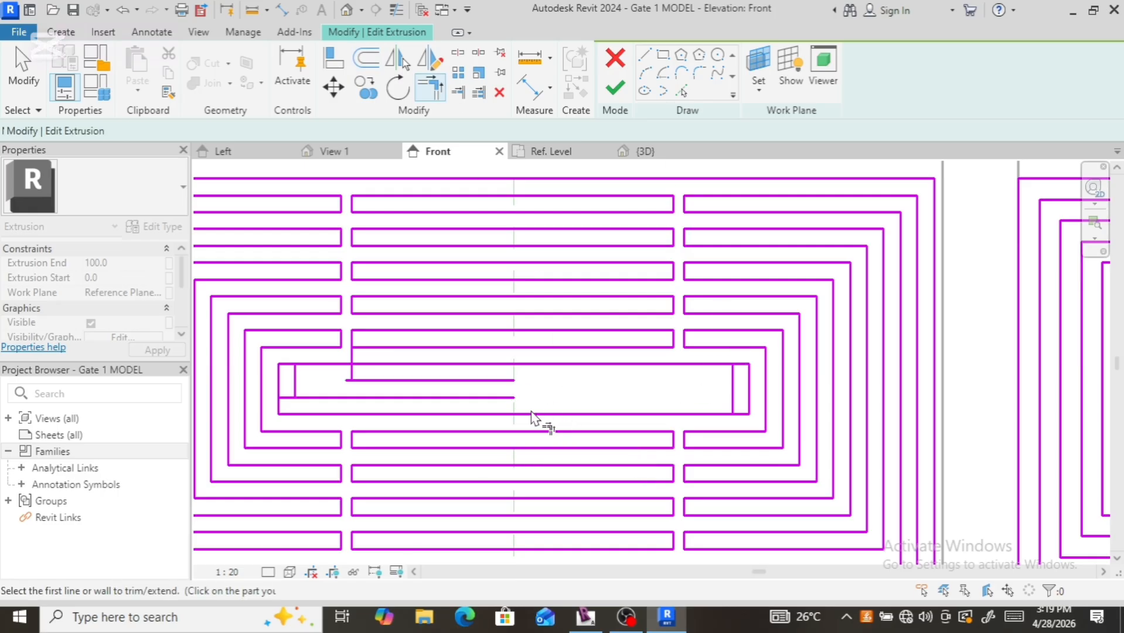
click(501, 381)
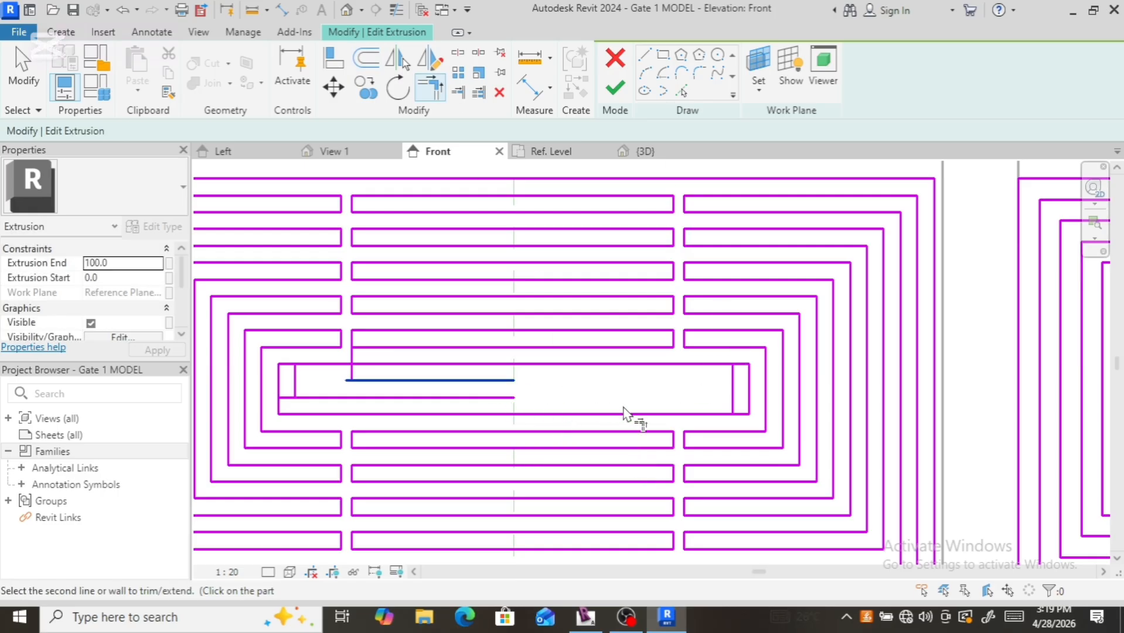
click(731, 388)
click(733, 398)
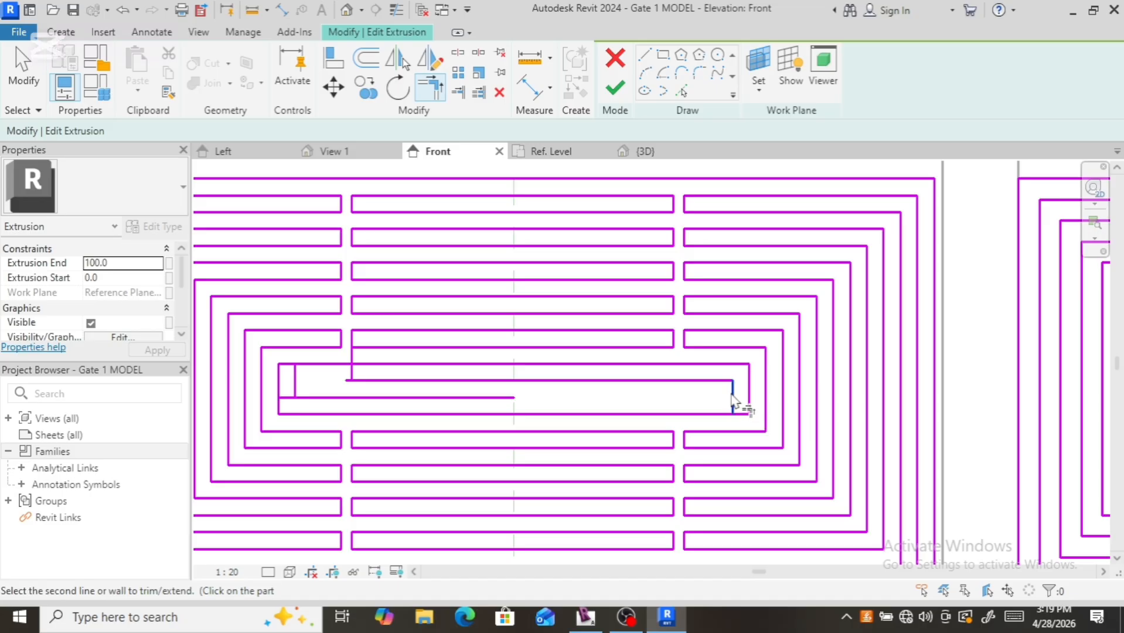
click(497, 399)
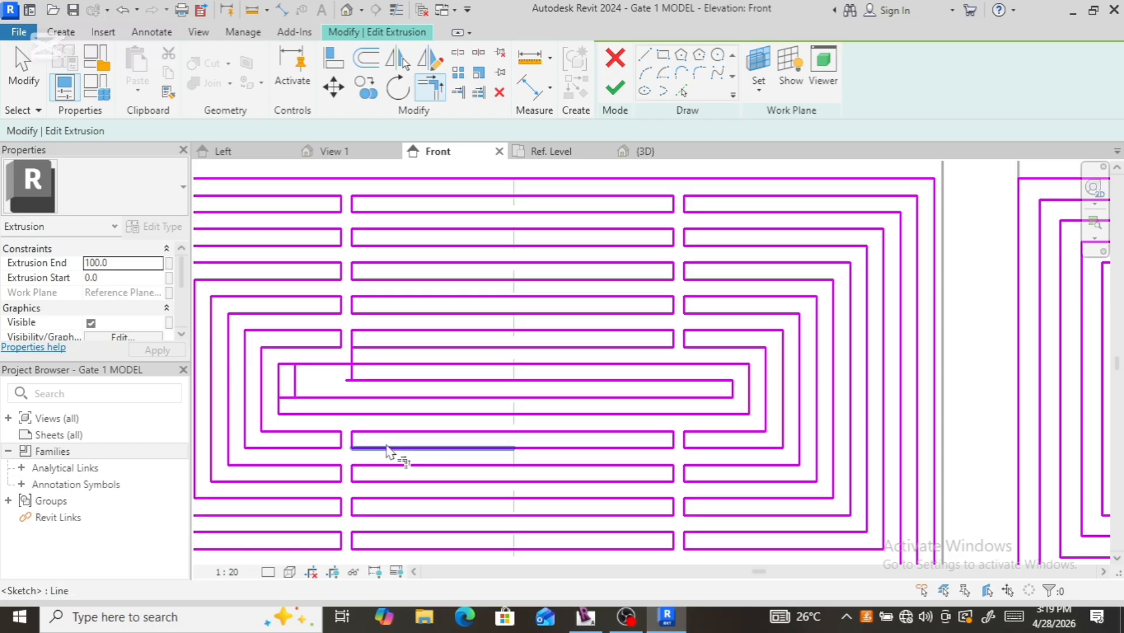
key(ctrl+z)
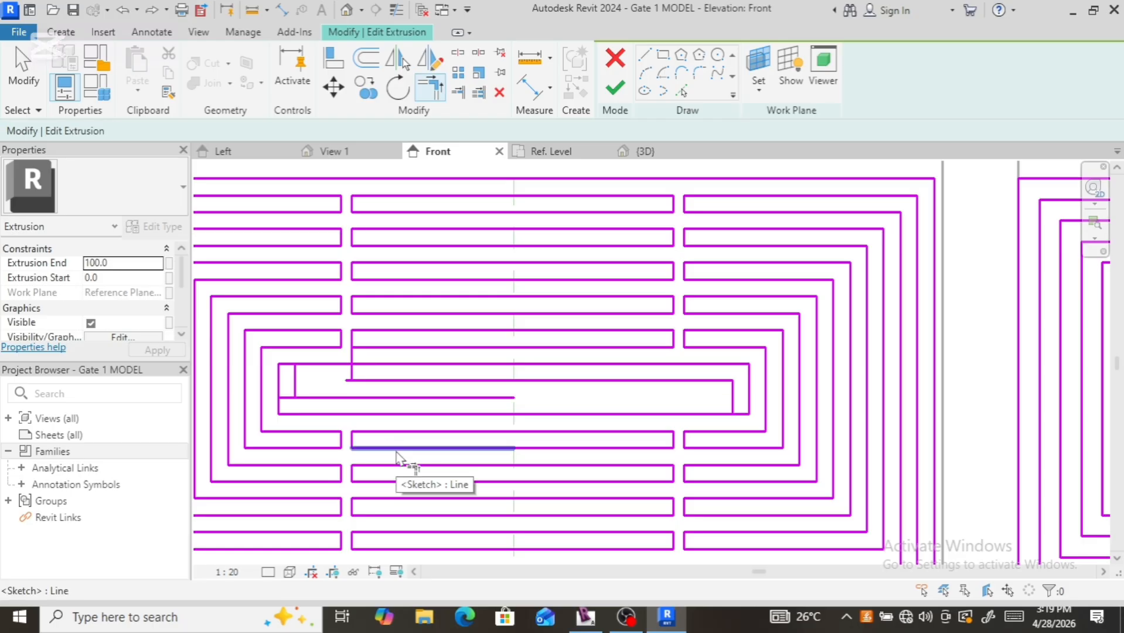
key(ctrl+z)
key(t)
key(r)
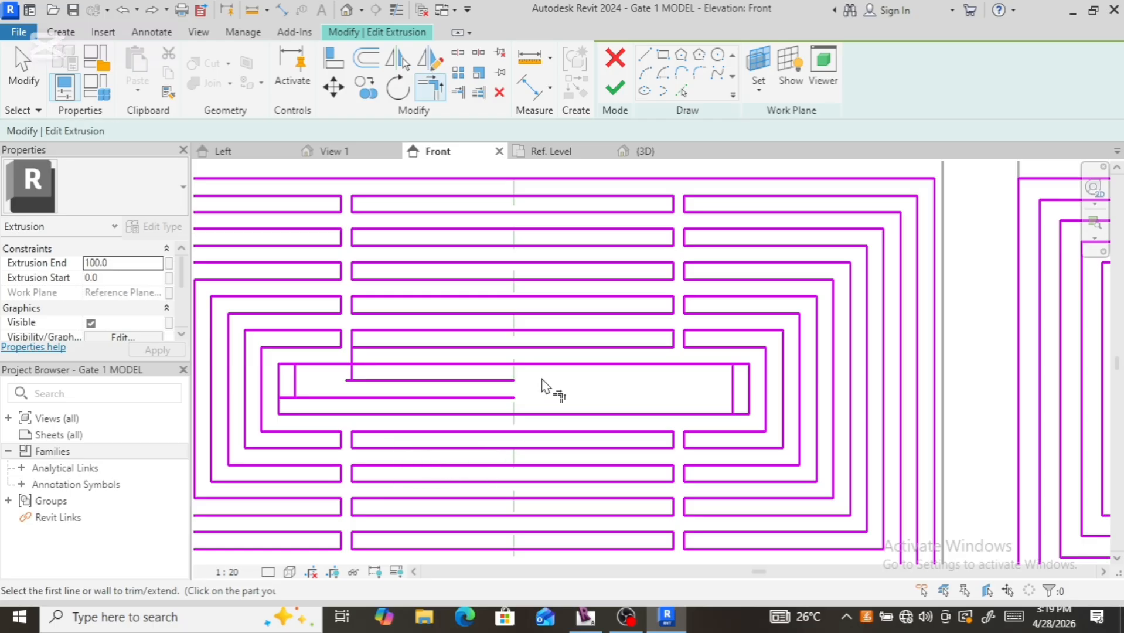
Step: Offset copies of the centre rectangle's upper and lower right-half edges inward by 80
click(366, 59)
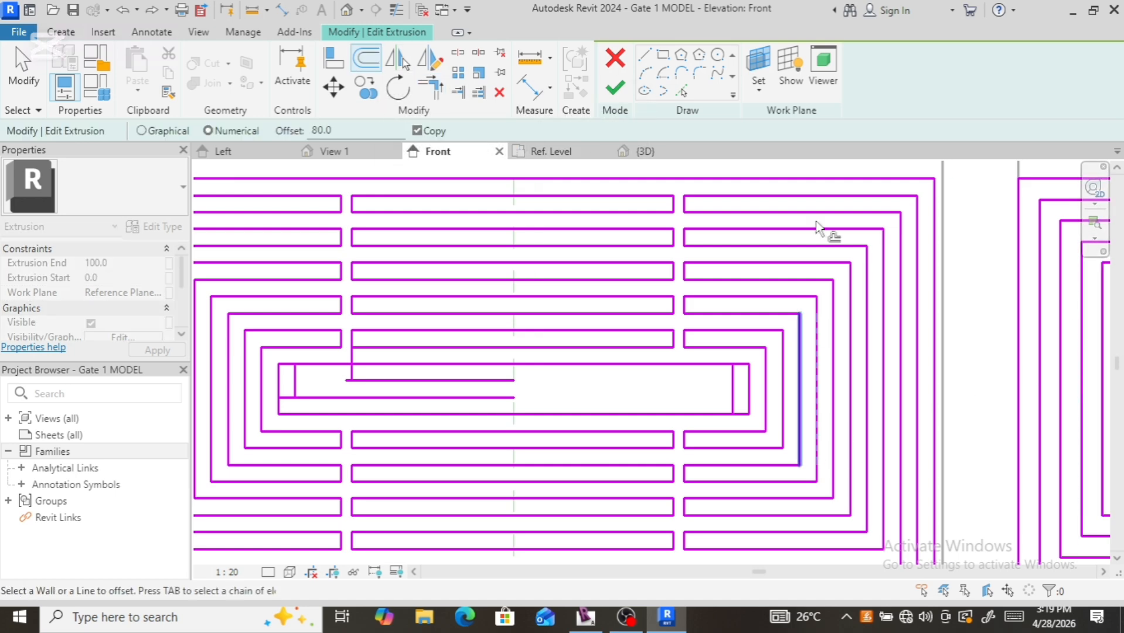
click(609, 383)
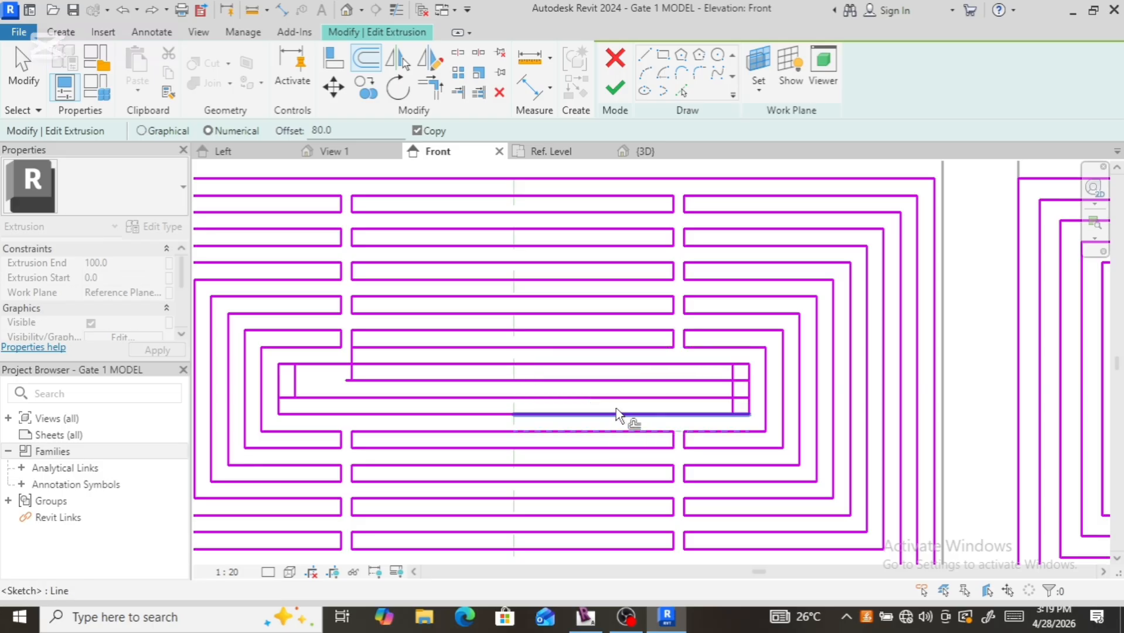
click(615, 413)
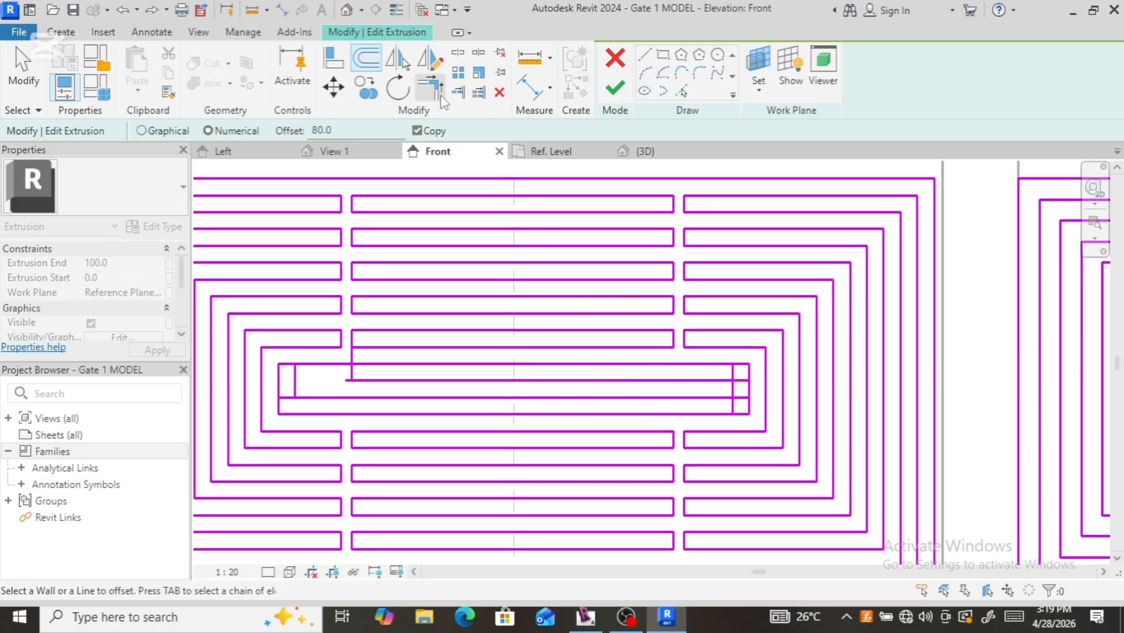
Step: Trim the offset lines at the right end of the centre rectangle into two clean inner corners
key(t)
key(r)
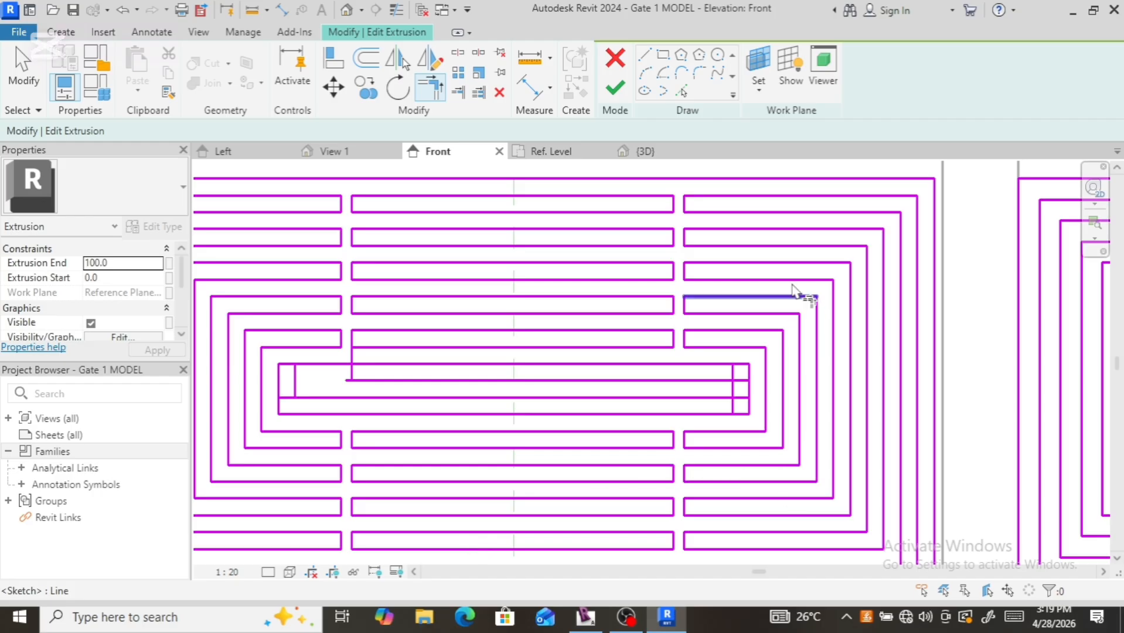
scroll(739, 375, up, 3)
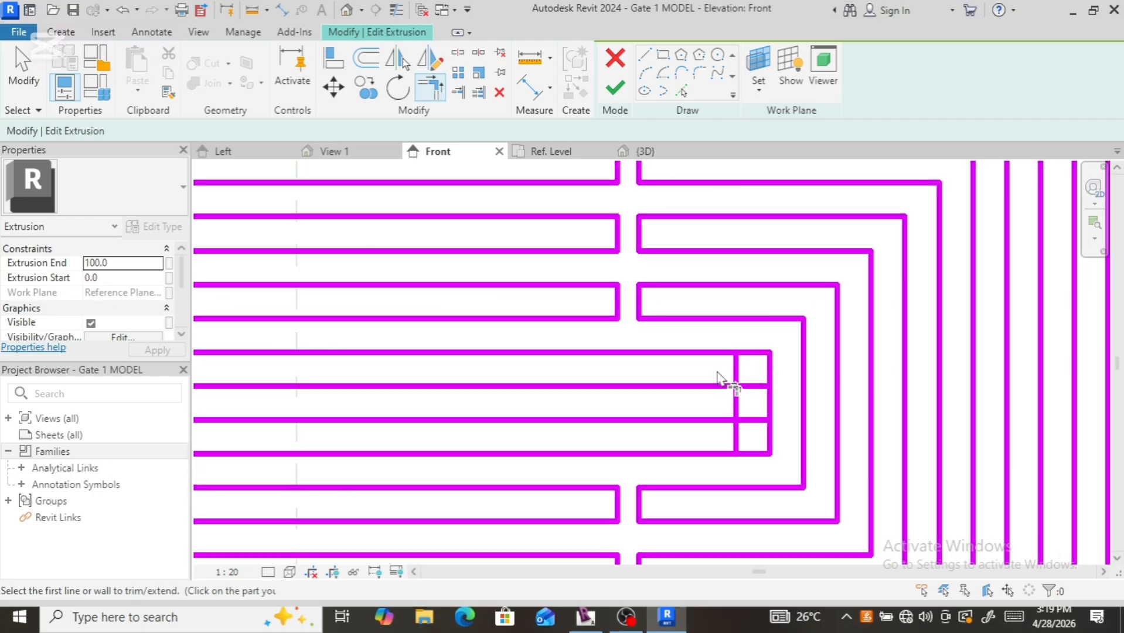
click(719, 386)
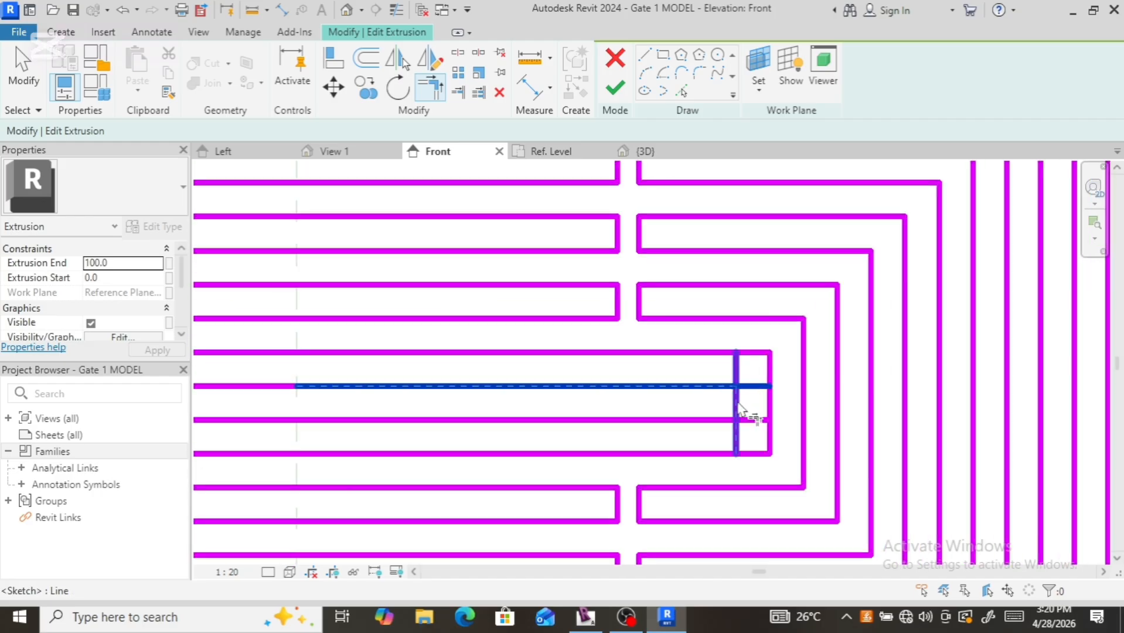
click(739, 408)
click(740, 417)
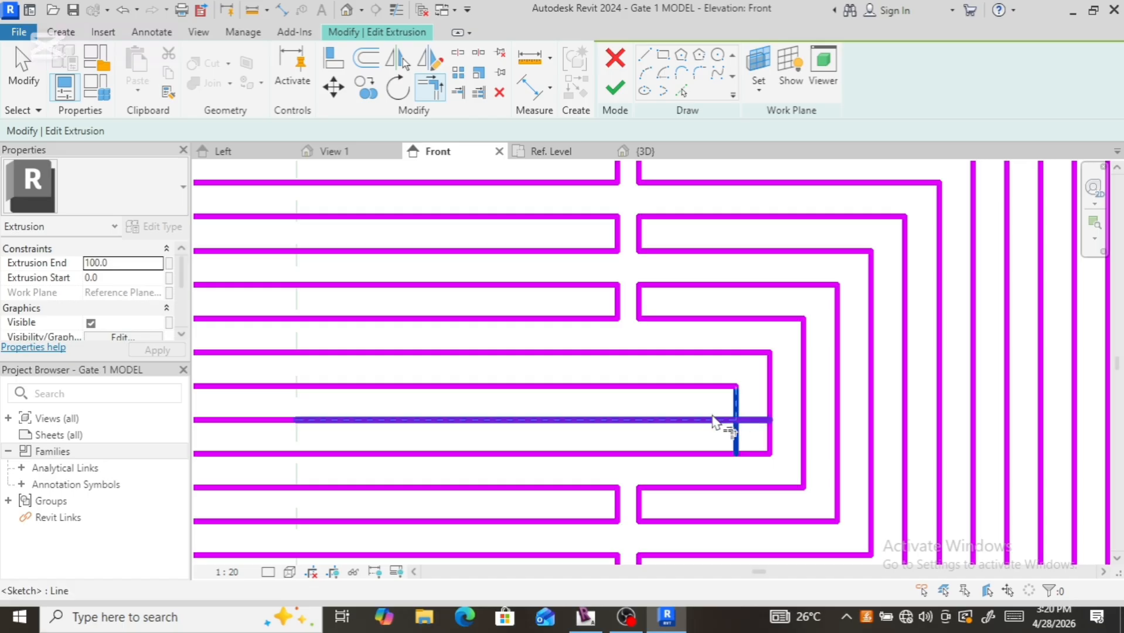
click(710, 419)
Step: Trim and extend the offset lines at the left end to close the inner rectangle's two corners
scroll(711, 415, down, 3)
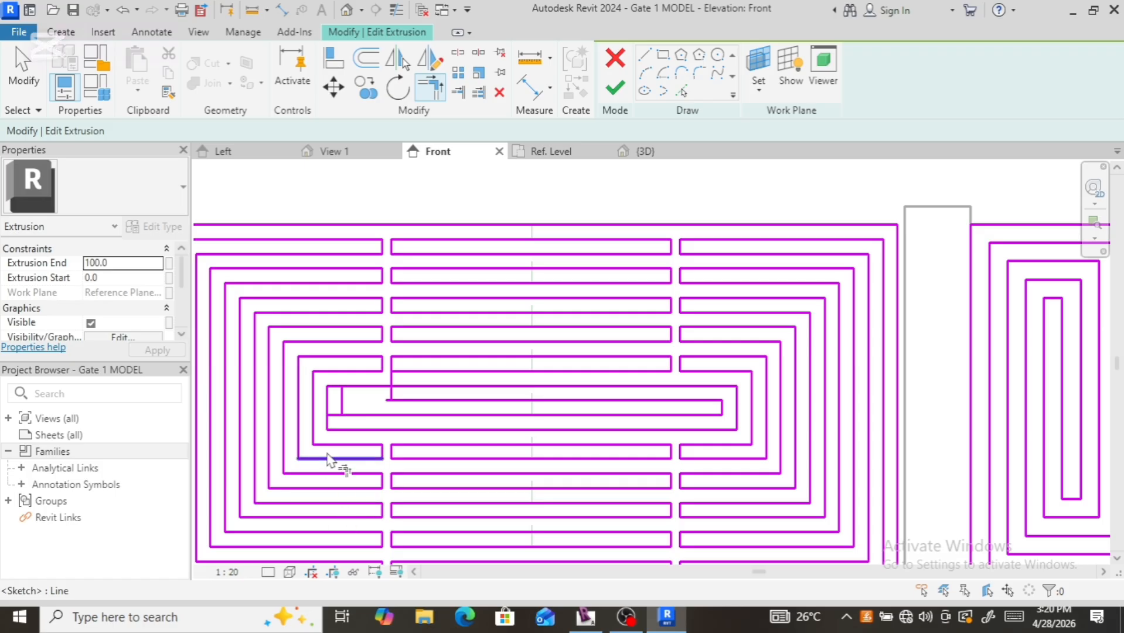
scroll(342, 455, up, 2)
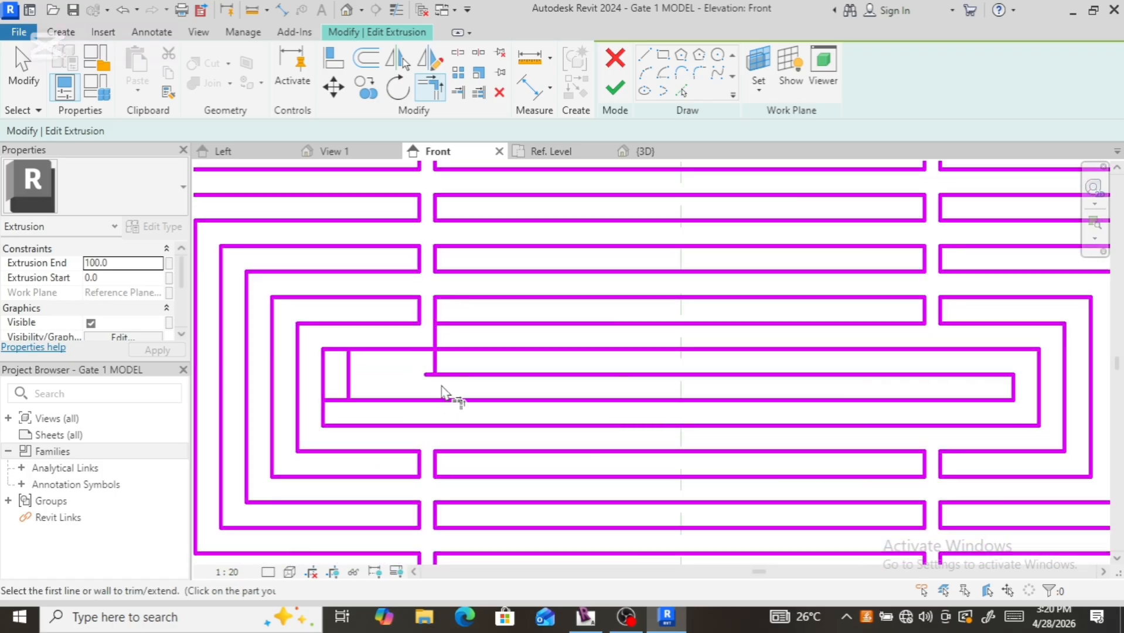
click(445, 380)
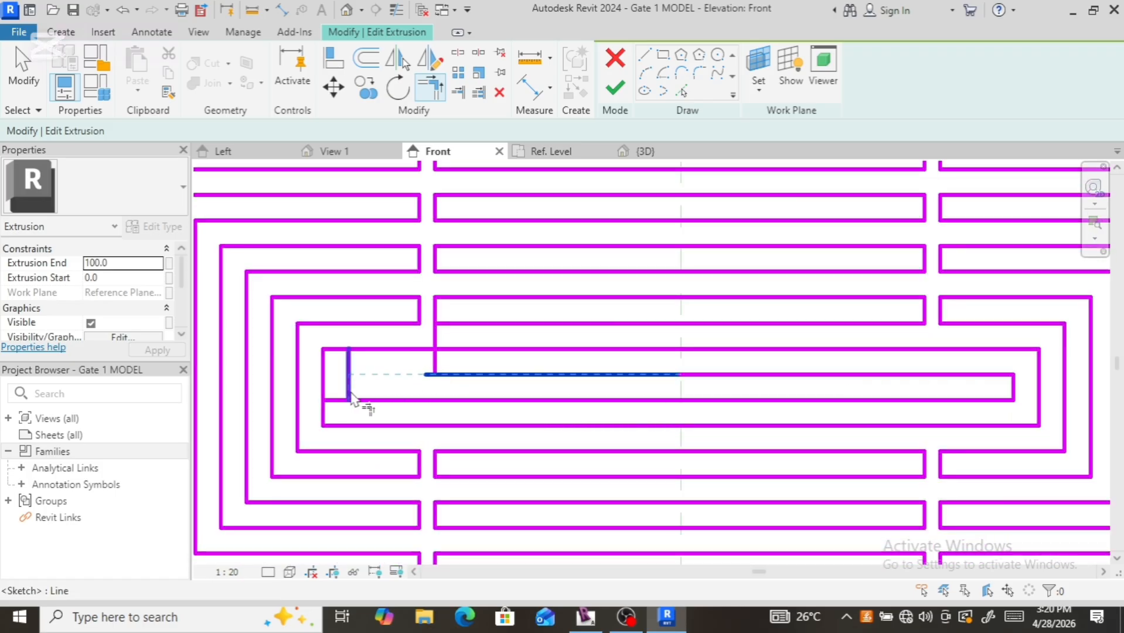
click(356, 396)
click(369, 403)
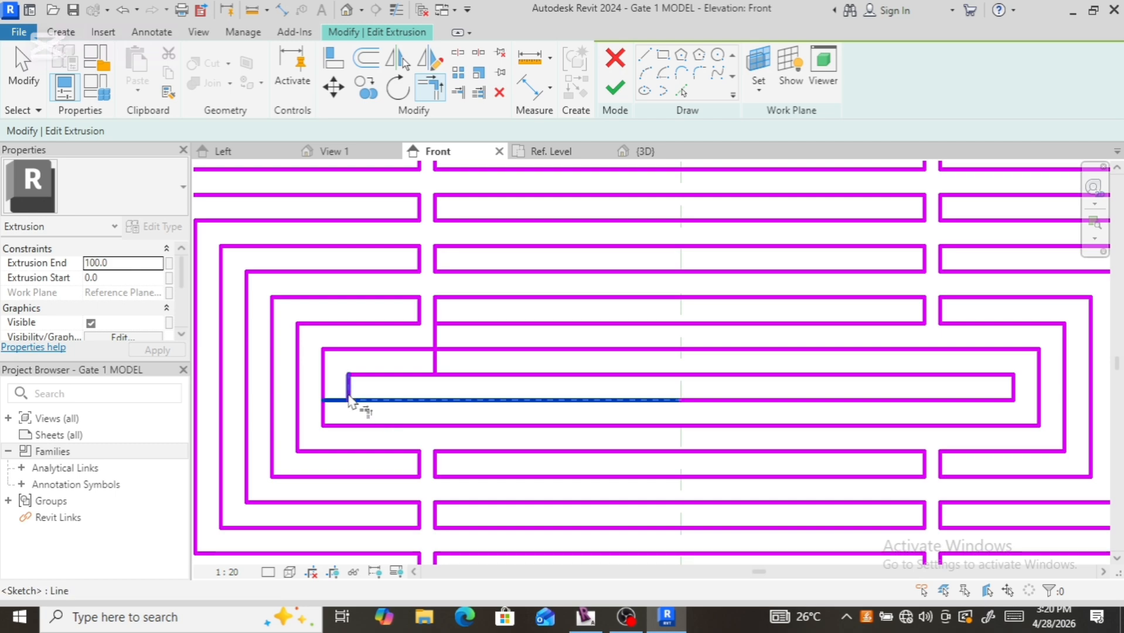
click(350, 399)
scroll(411, 421, down, 2)
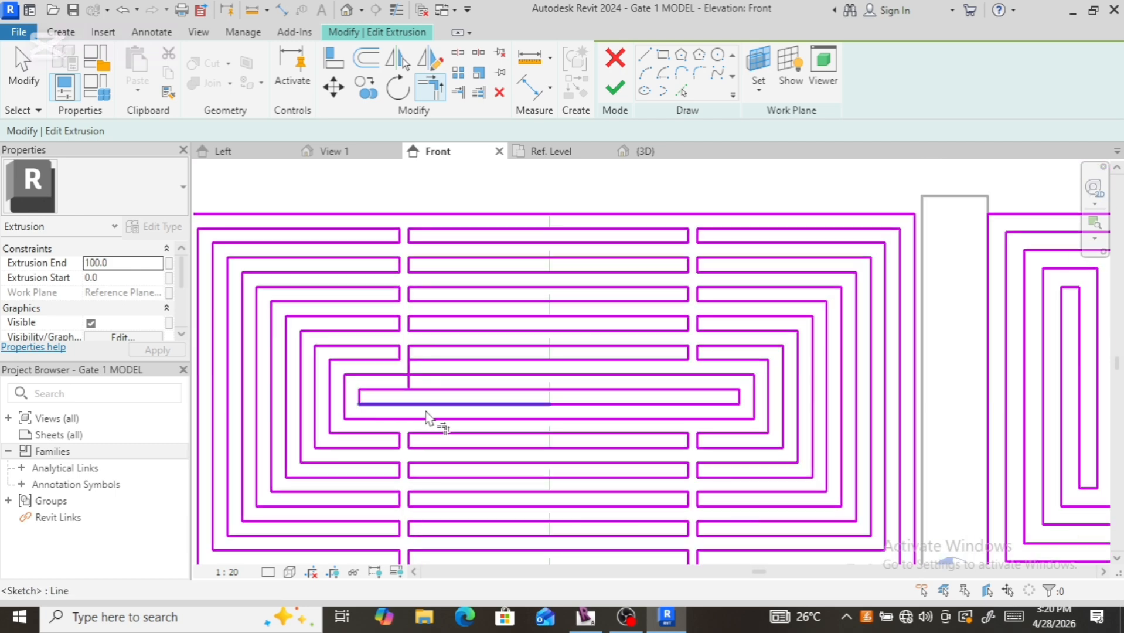
Step: Draw 80-long vertical lines between the centre's outer and inner rectangles, above and below, aligned with the ends of the left-hand bars
scroll(431, 418, up, 1)
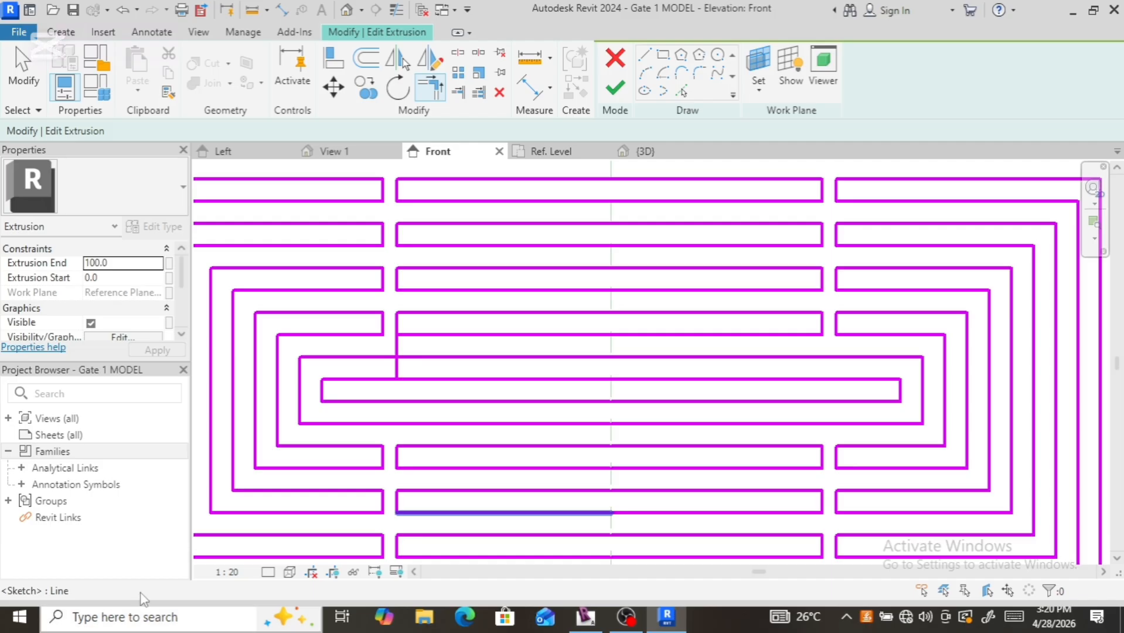
click(645, 71)
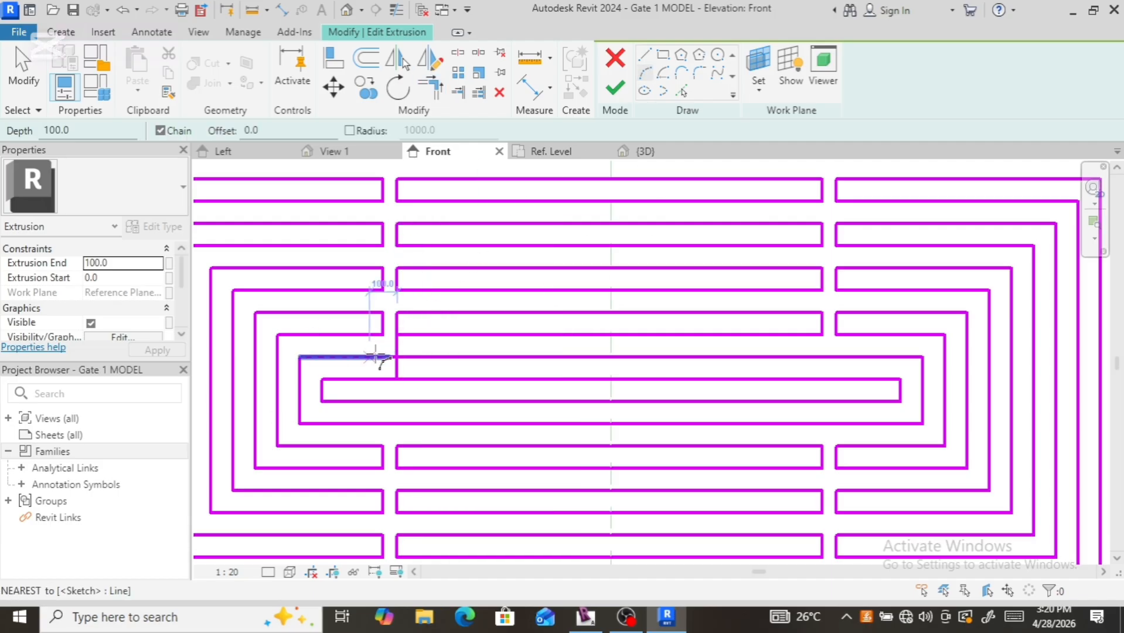
click(646, 54)
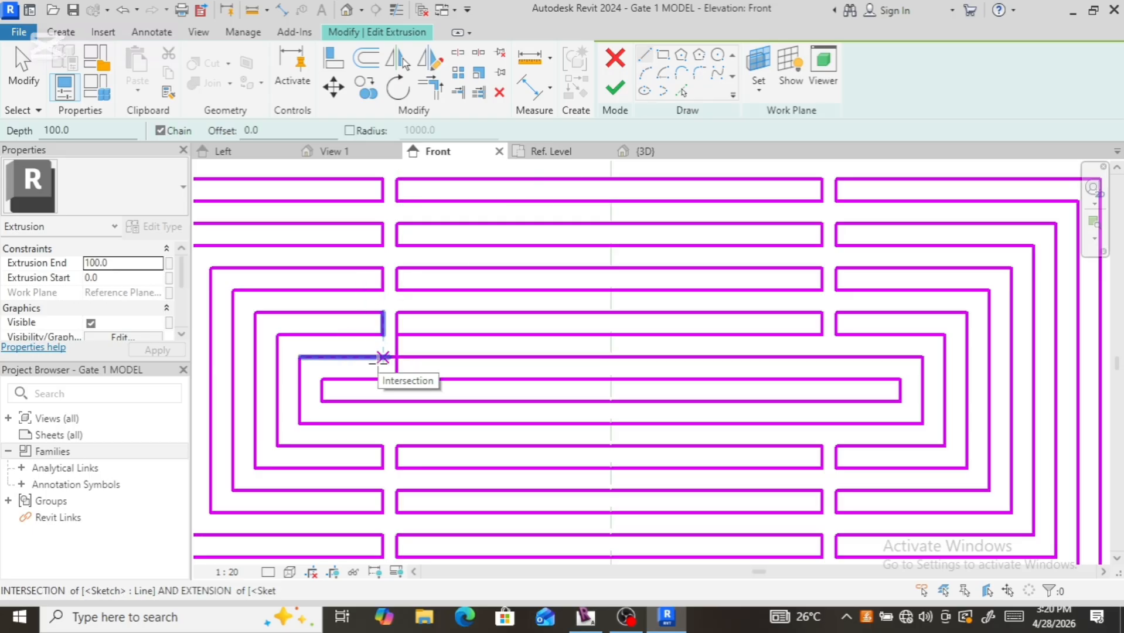
click(383, 357)
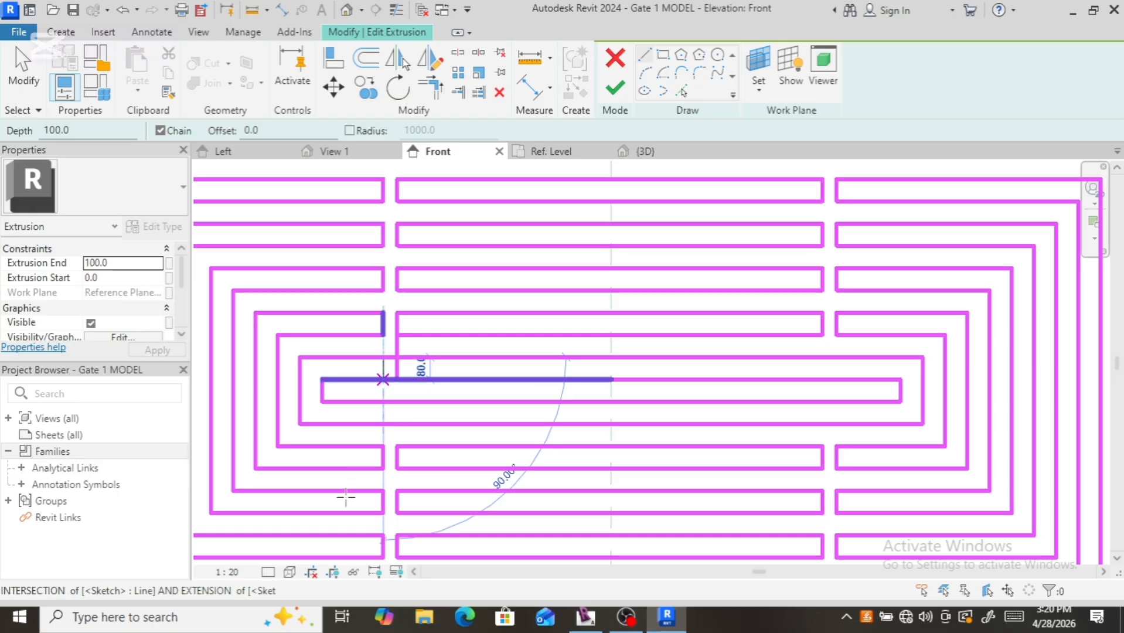
key(Escape)
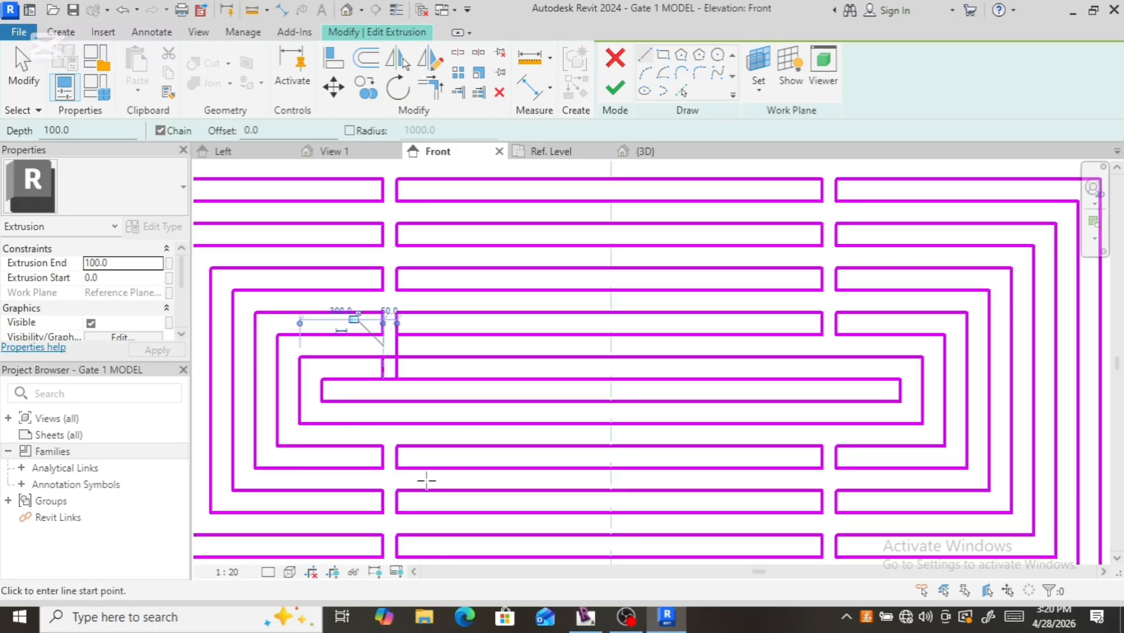
click(381, 422)
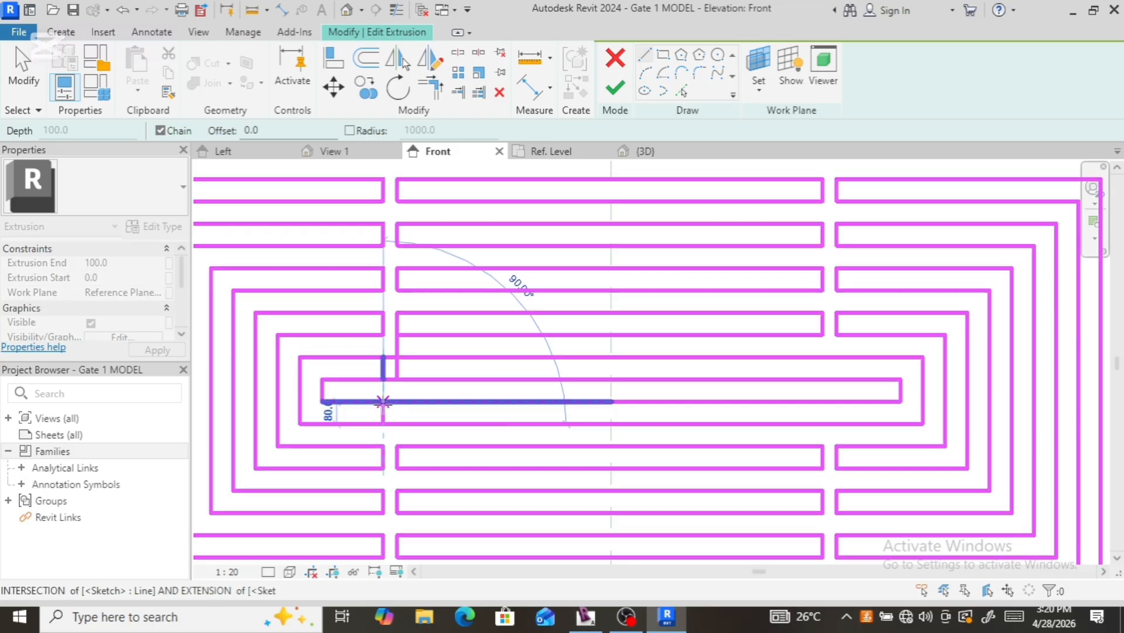
key(Escape)
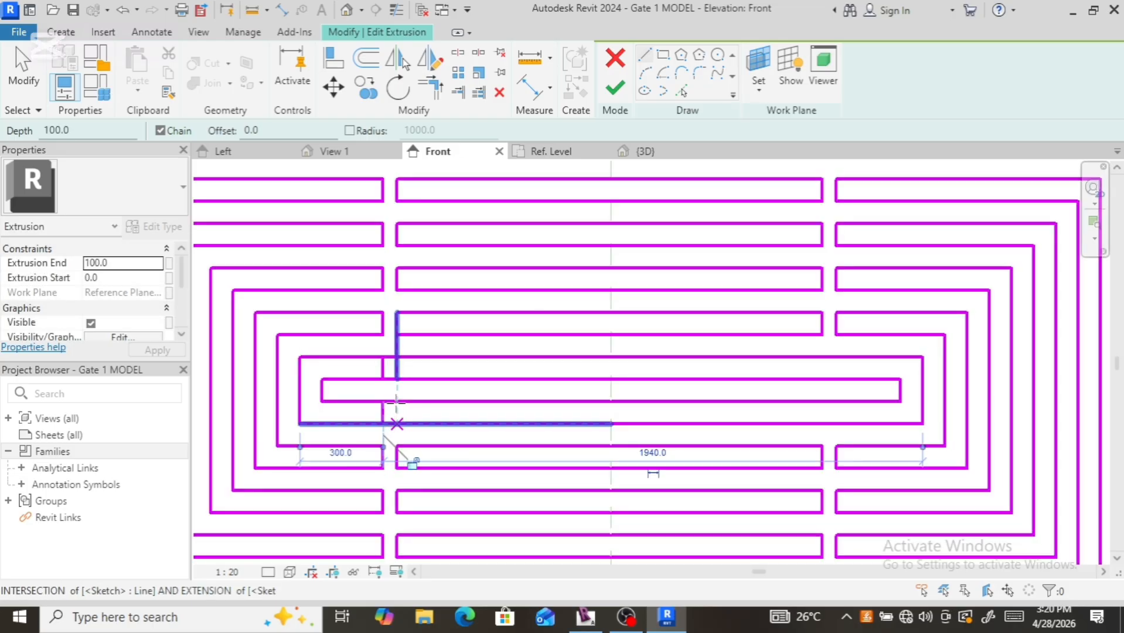
Step: Draw an 80-long vertical line between the centre's lower outer and inner edges, aligned with the left end of the middle bars
click(397, 423)
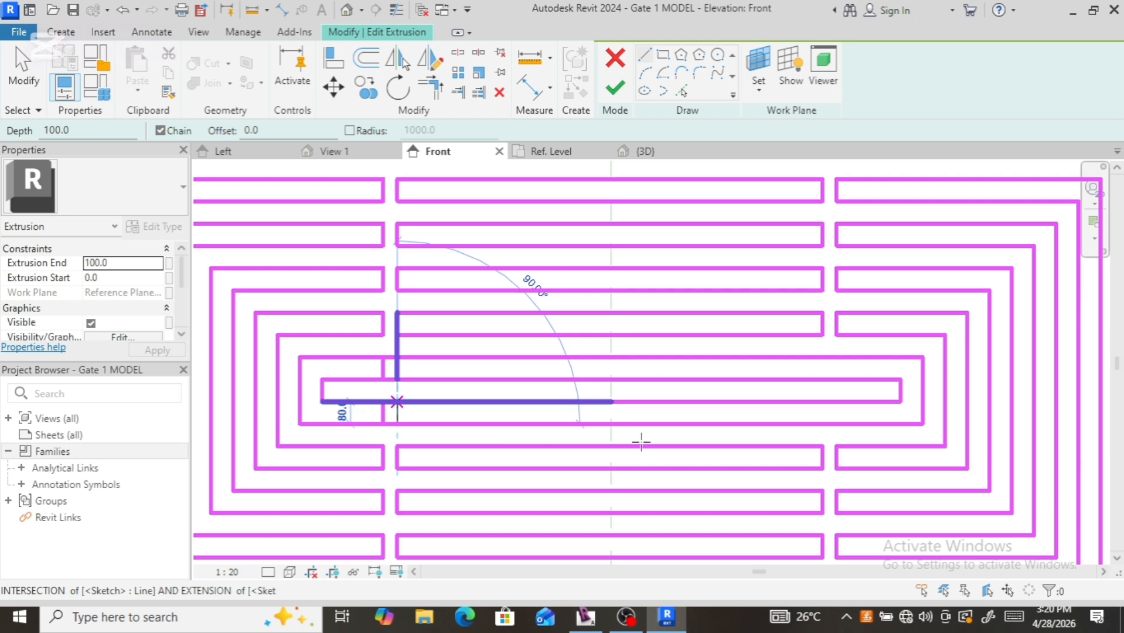
click(396, 402)
key(Escape)
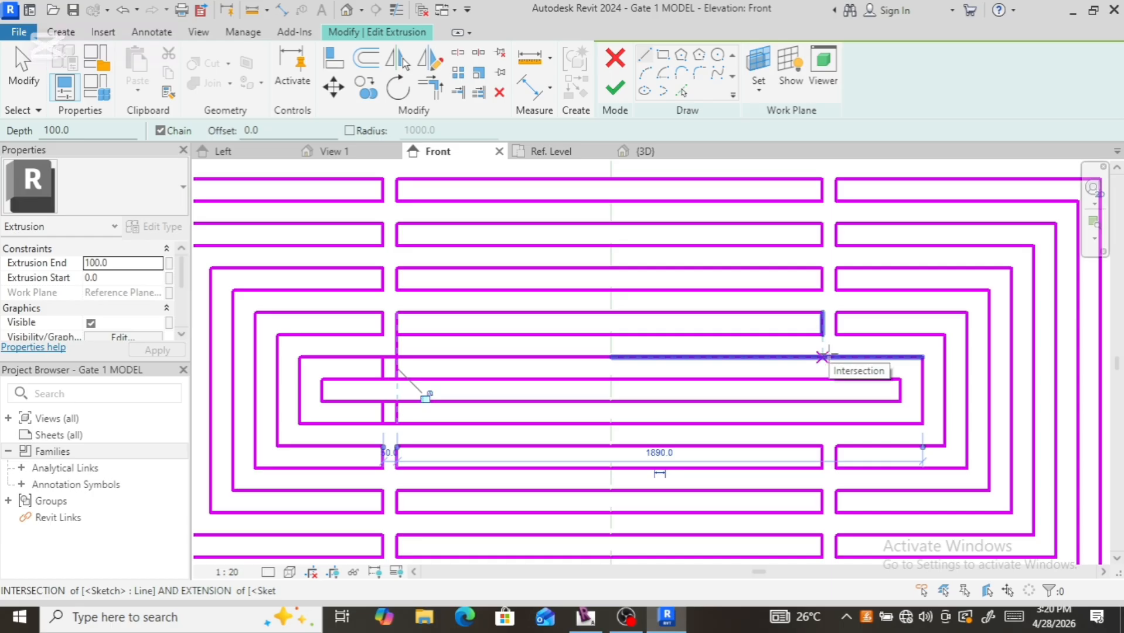
Step: Draw two 80-long vertical lines between the centre's upper outer and inner edges, aligned with both sides of the right-hand gap
click(823, 357)
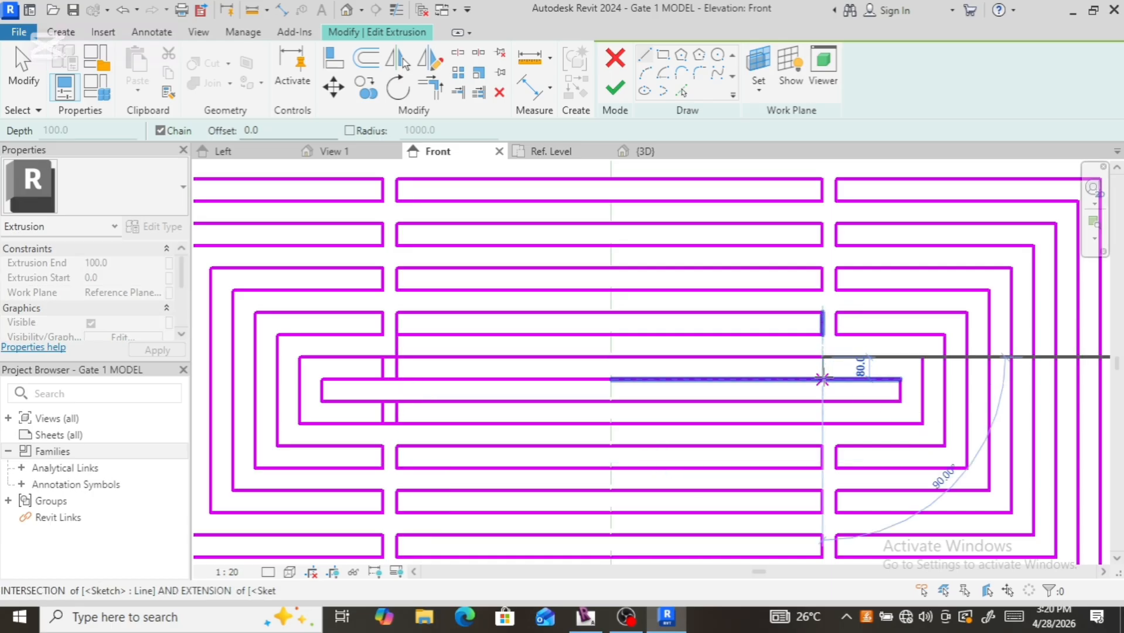
click(823, 379)
key(Escape)
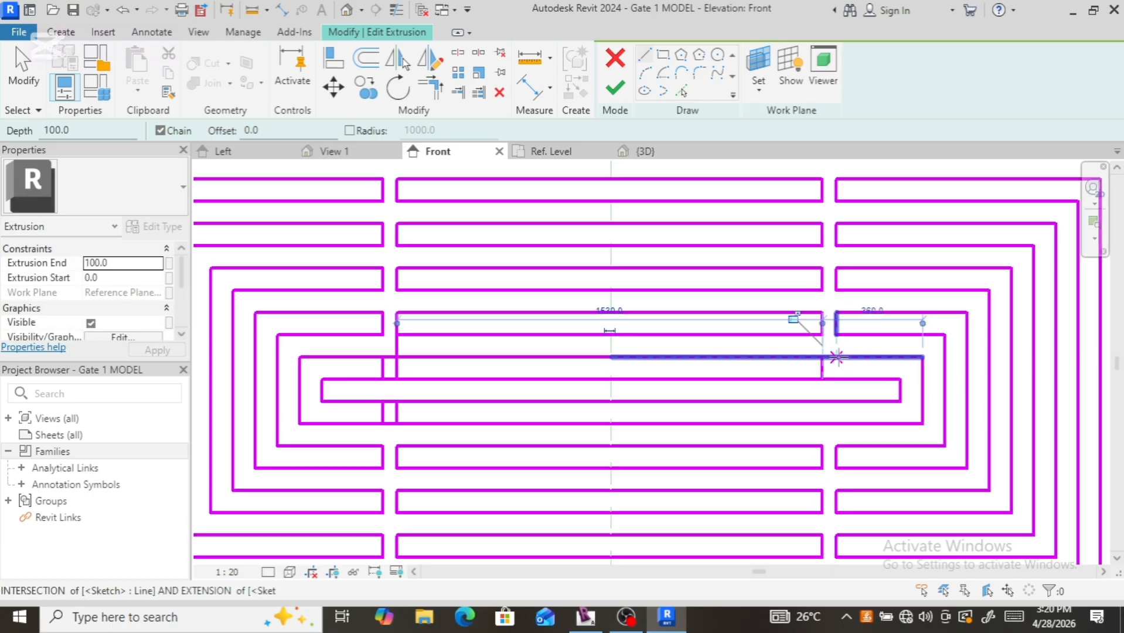
click(839, 380)
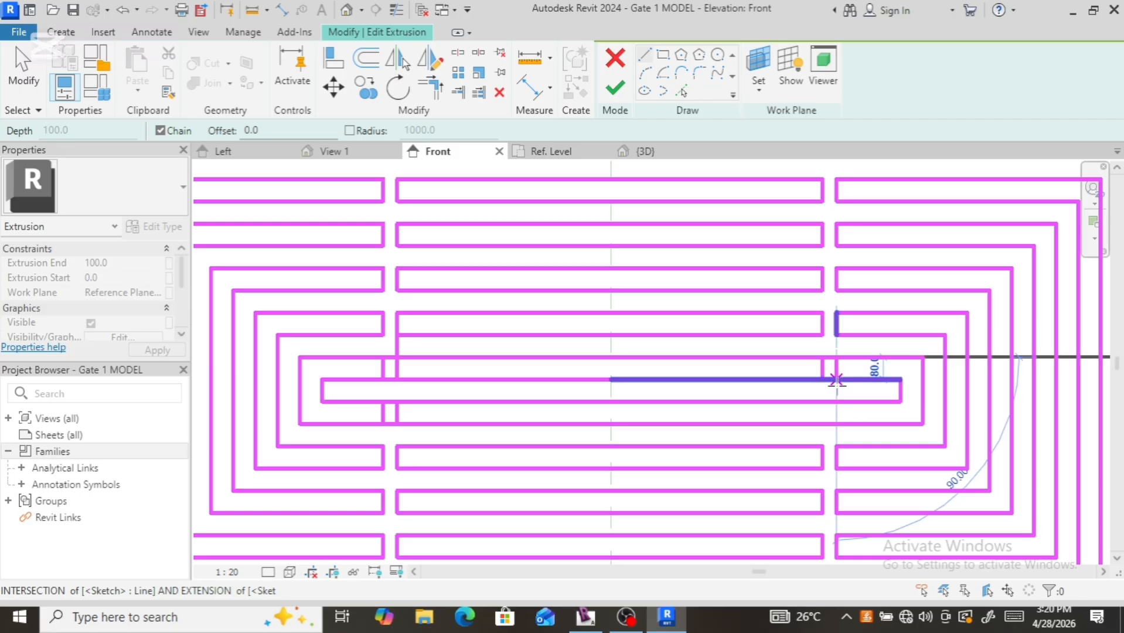
key(Escape)
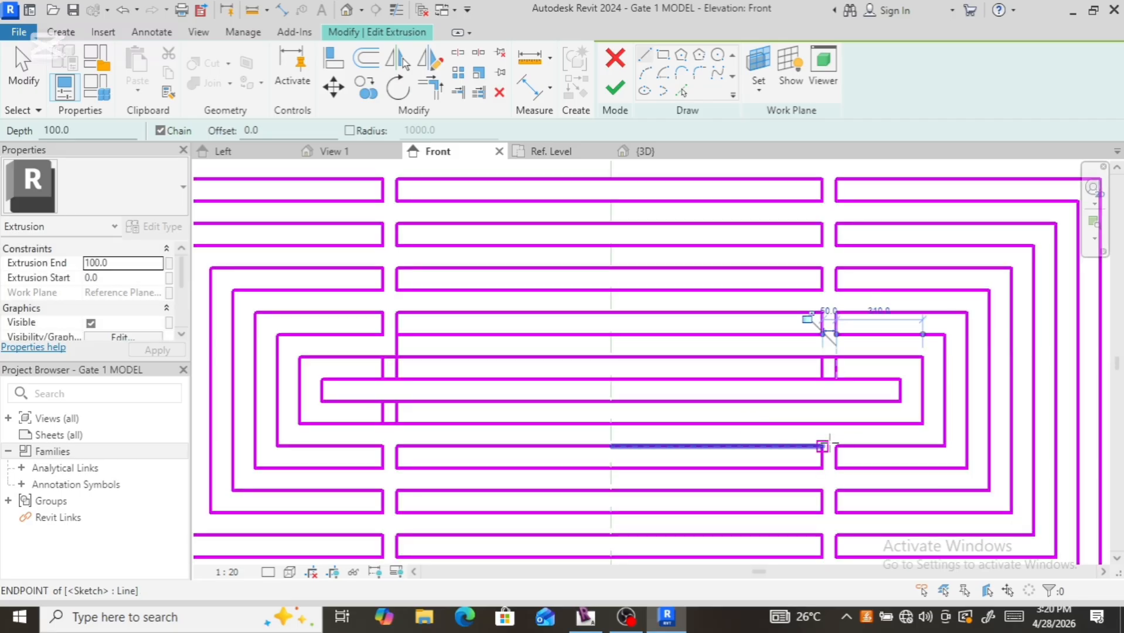
Step: Draw two 80-long vertical lines between the centre's lower inner and outer edges, aligned with both sides of the right-hand gap
click(823, 401)
key(Escape)
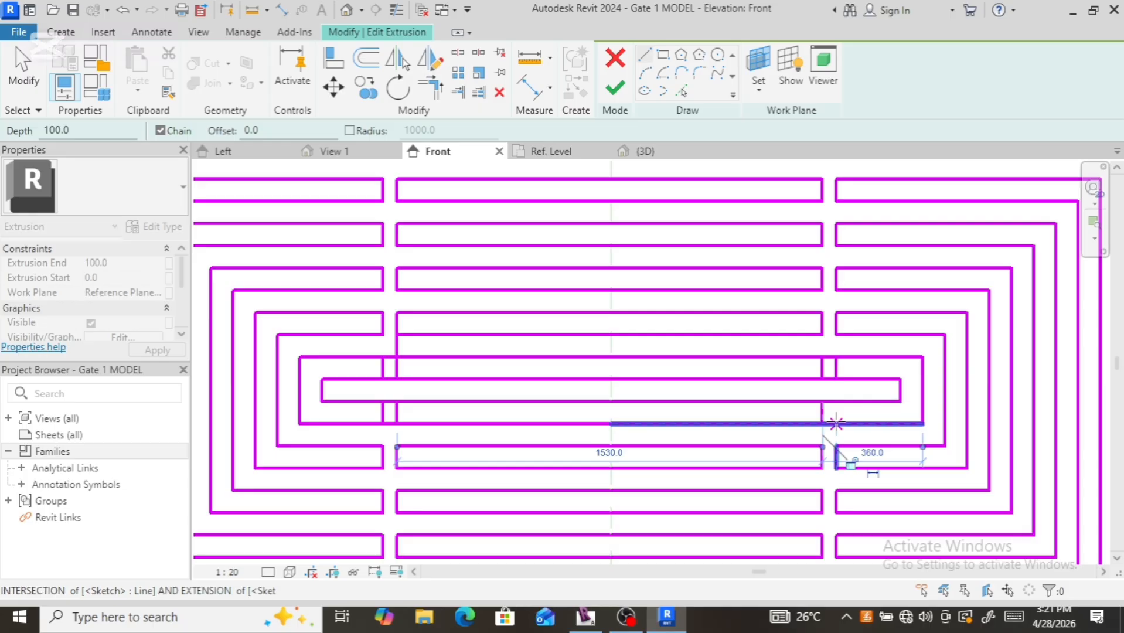
click(837, 423)
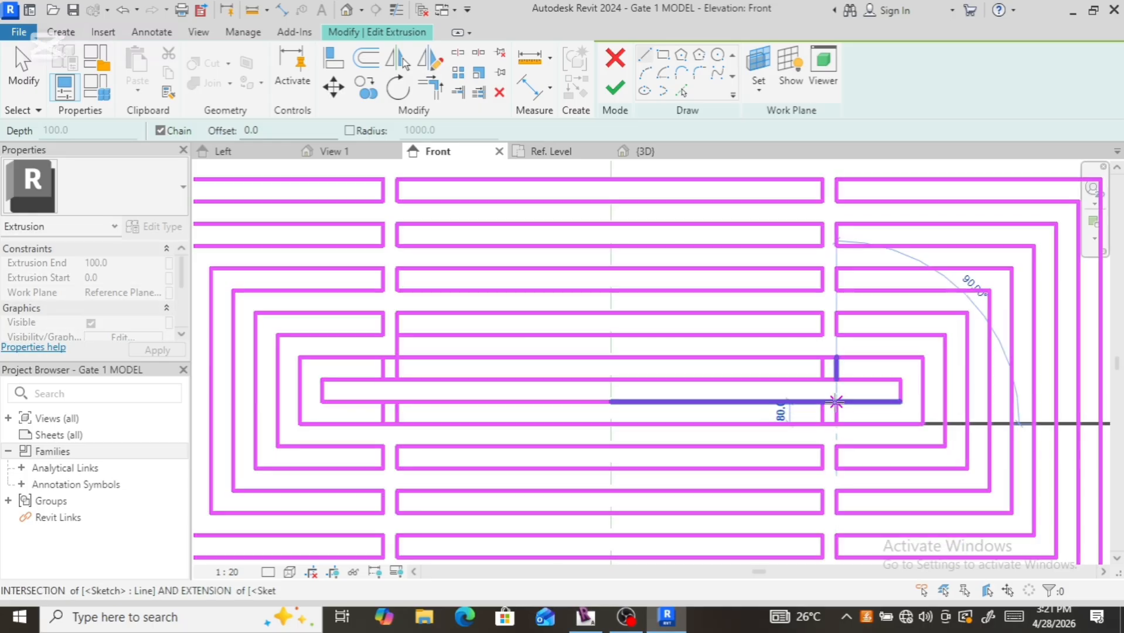
click(837, 402)
key(Escape)
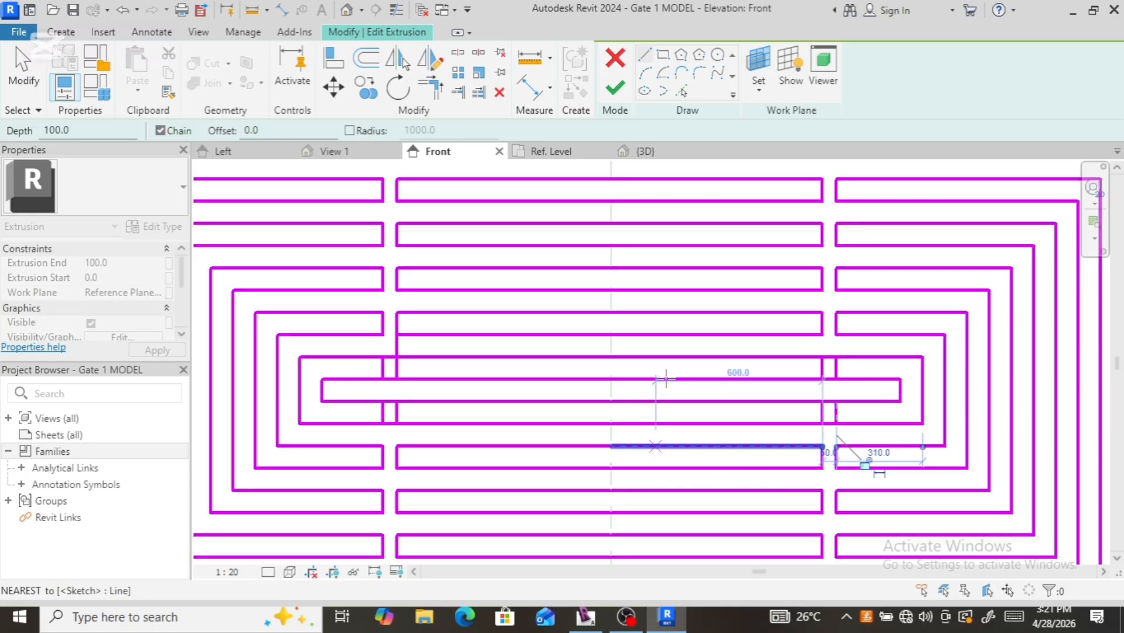
Step: Split the centre's four horizontal edges between the two vertical lines at the right-hand gap, keeping the inner segments
click(457, 54)
scroll(828, 394, up, 3)
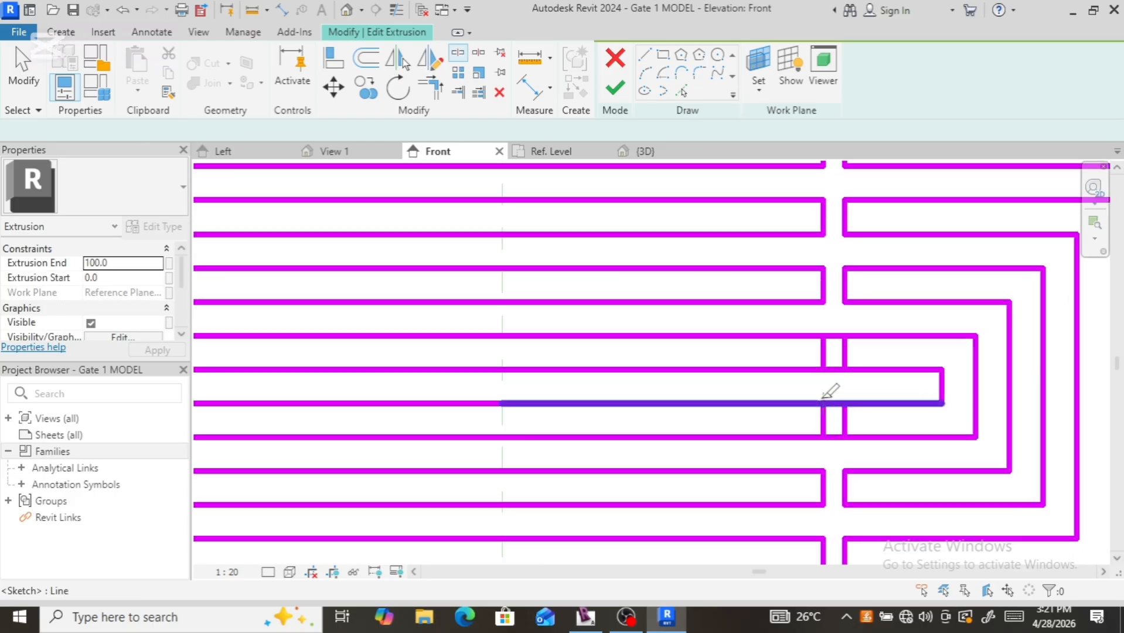
click(835, 316)
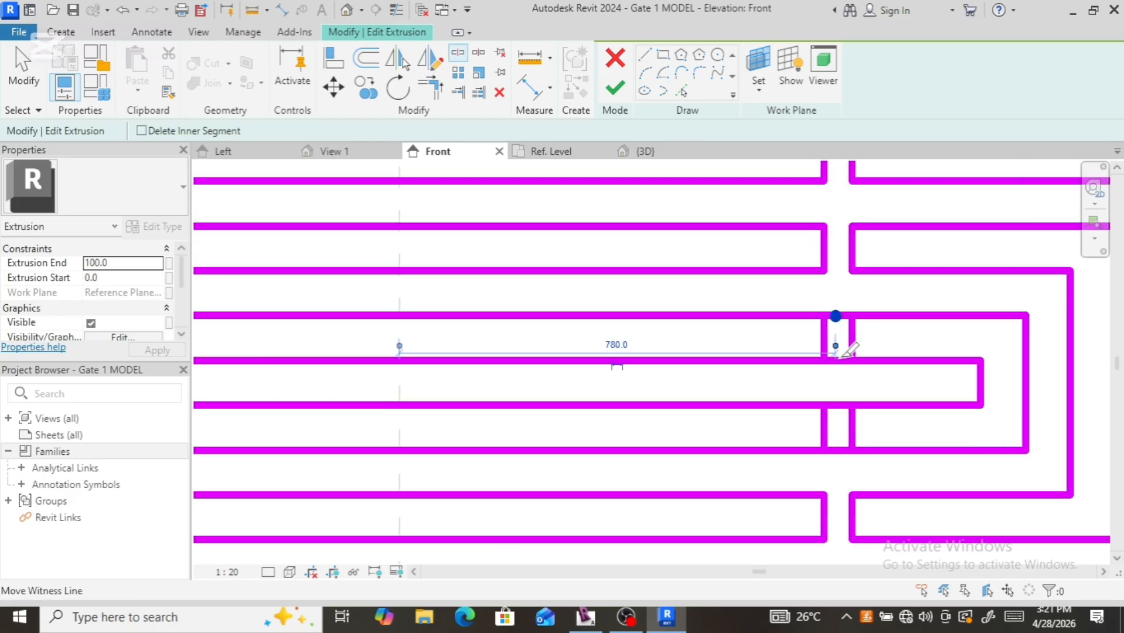
click(844, 360)
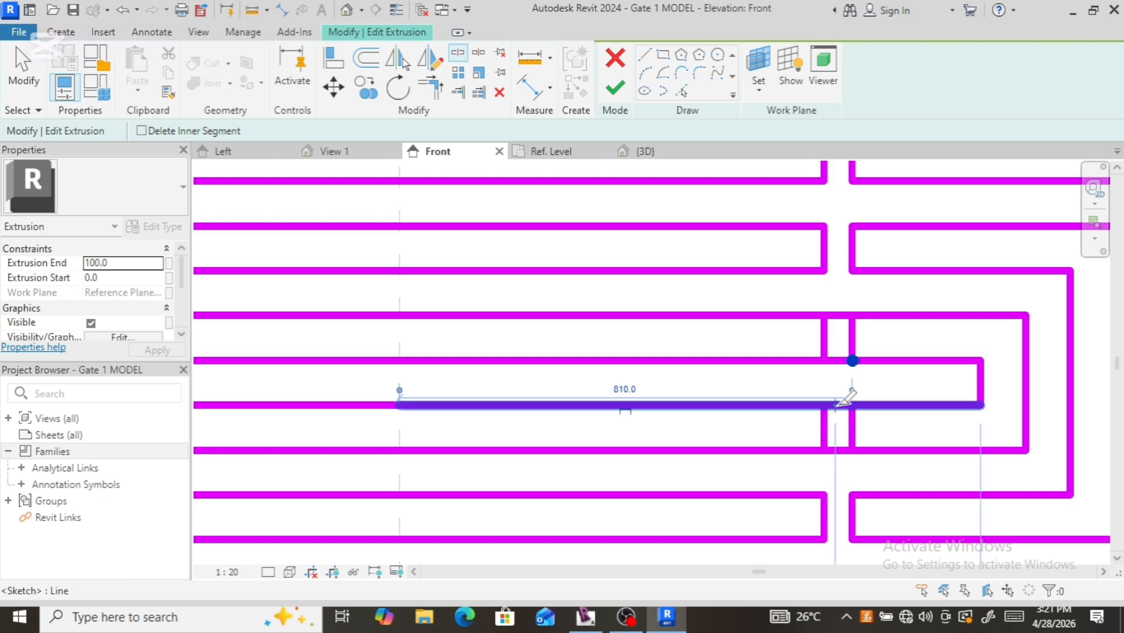
click(837, 405)
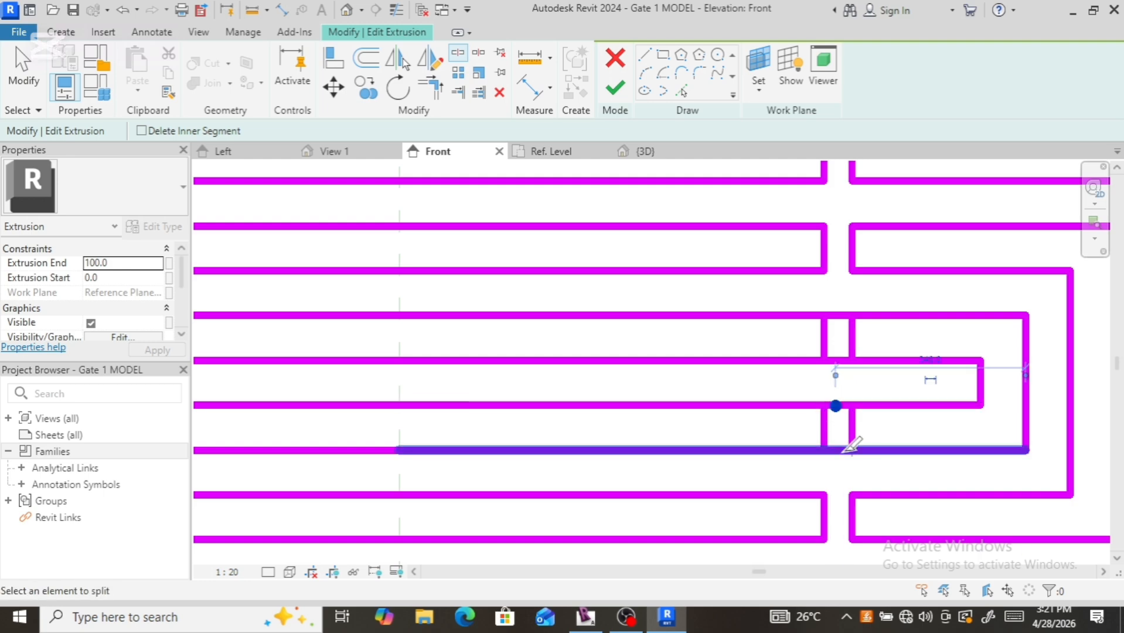
click(851, 450)
scroll(848, 457, down, 4)
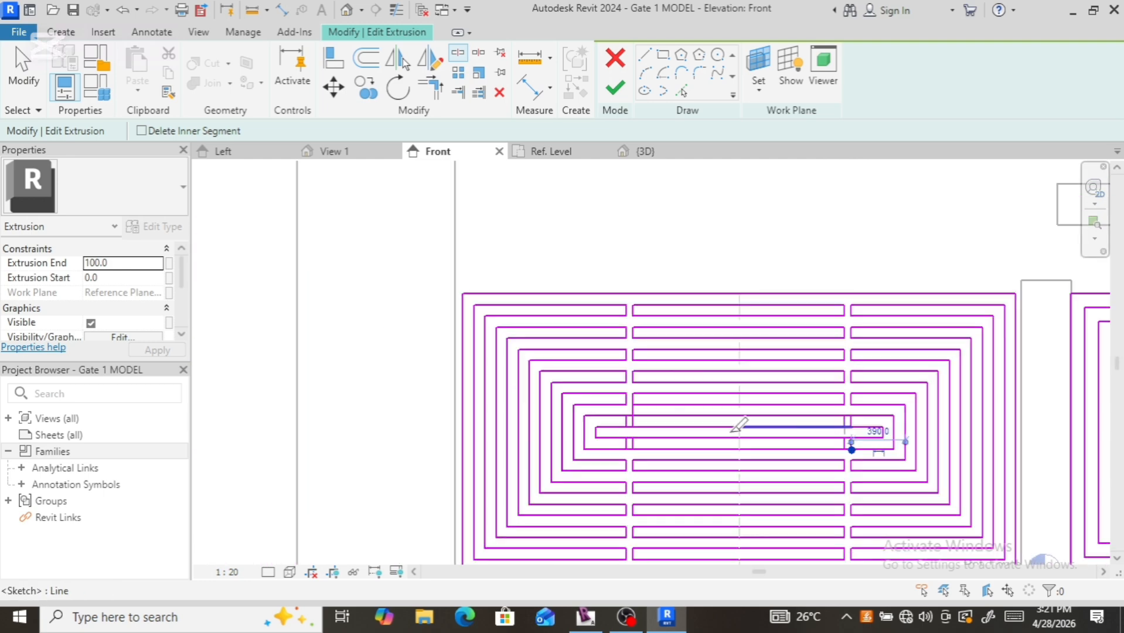
scroll(633, 435, up, 5)
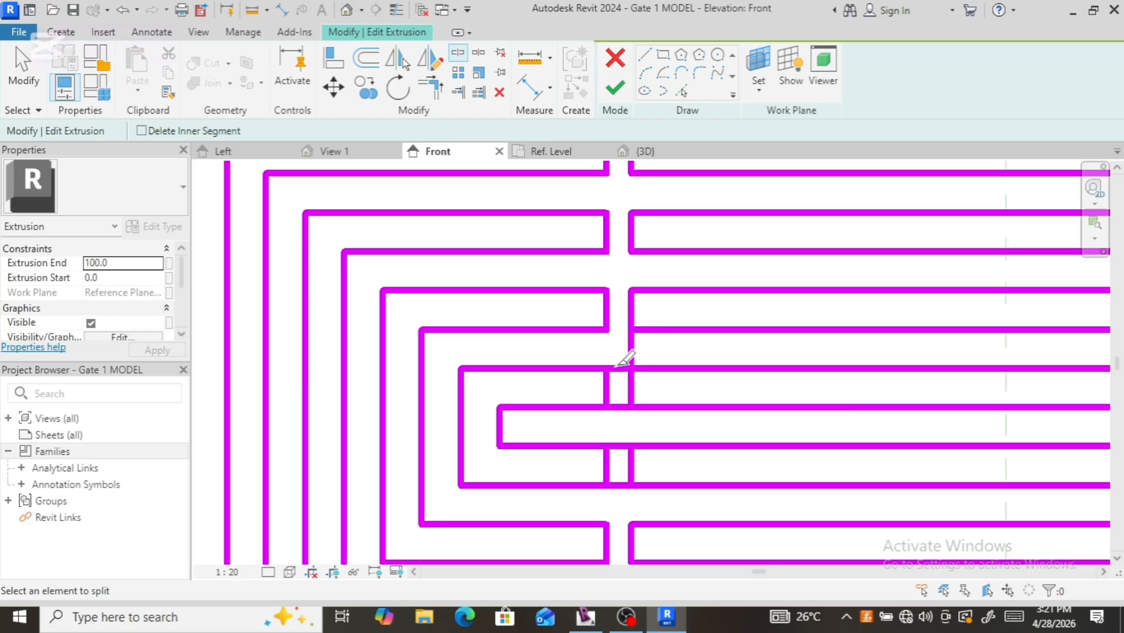
key(l)
key(i)
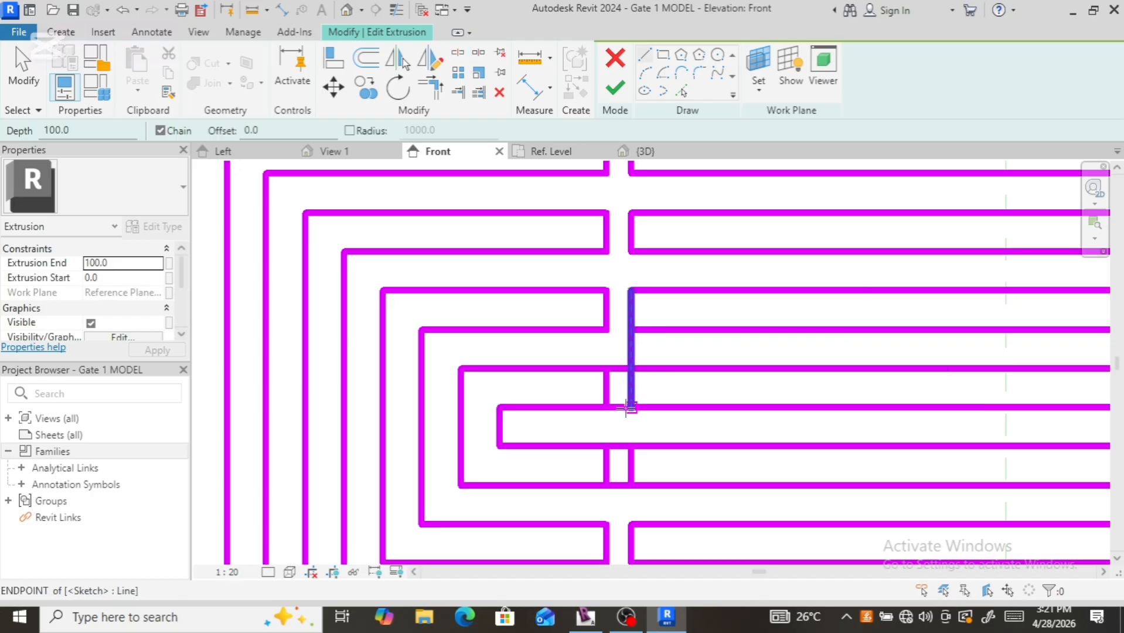
click(627, 407)
click(459, 54)
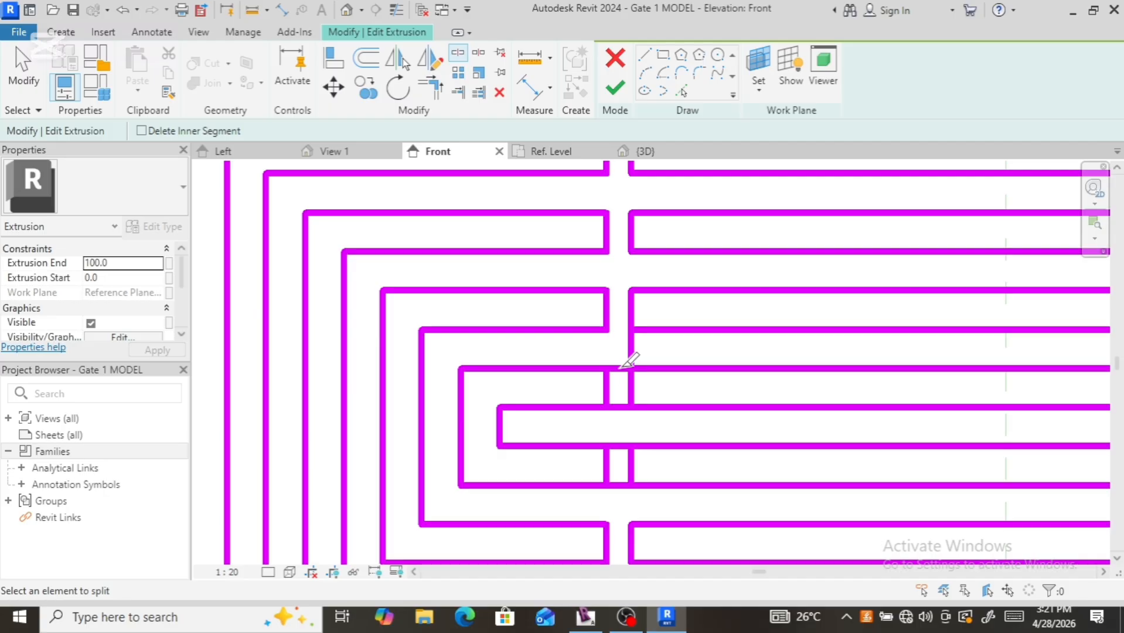
key(l)
key(i)
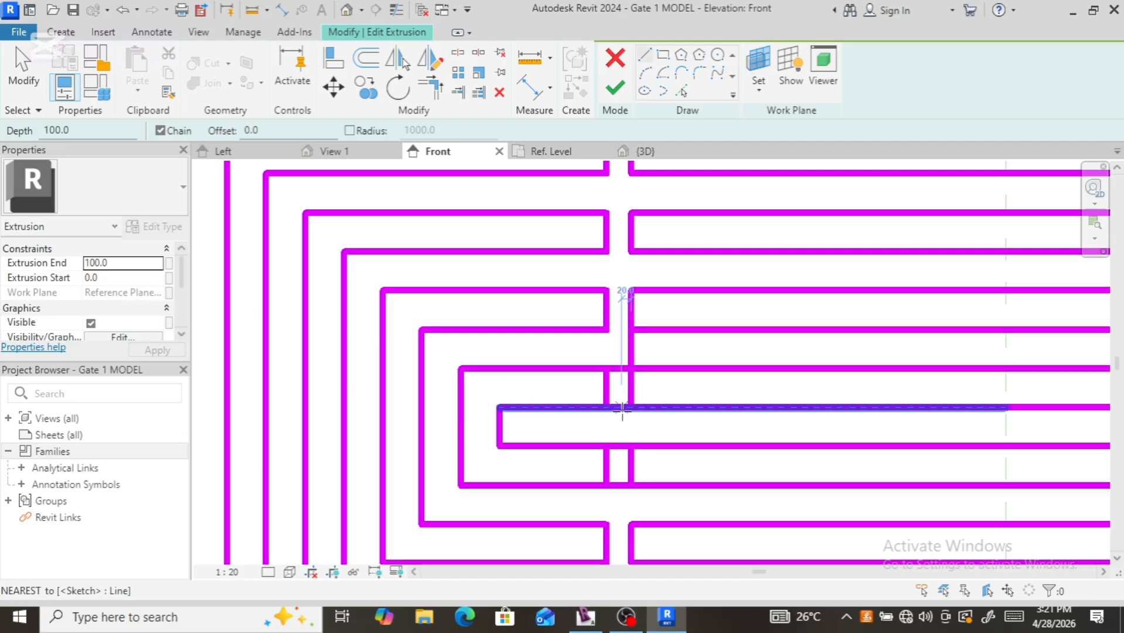
click(621, 407)
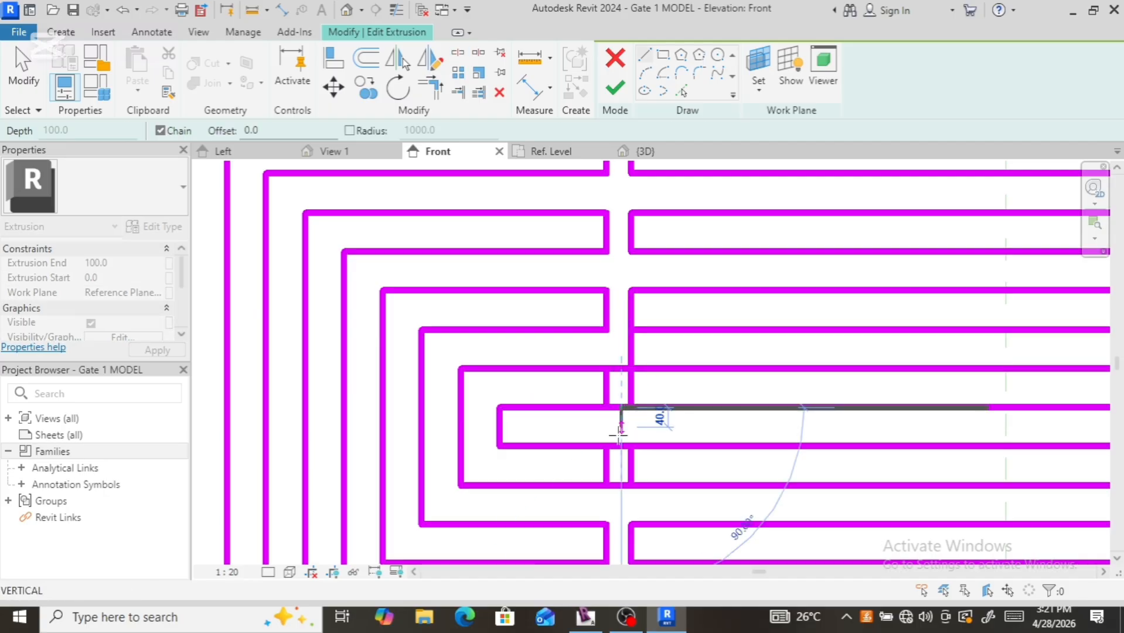
key(Escape)
key(Escape)
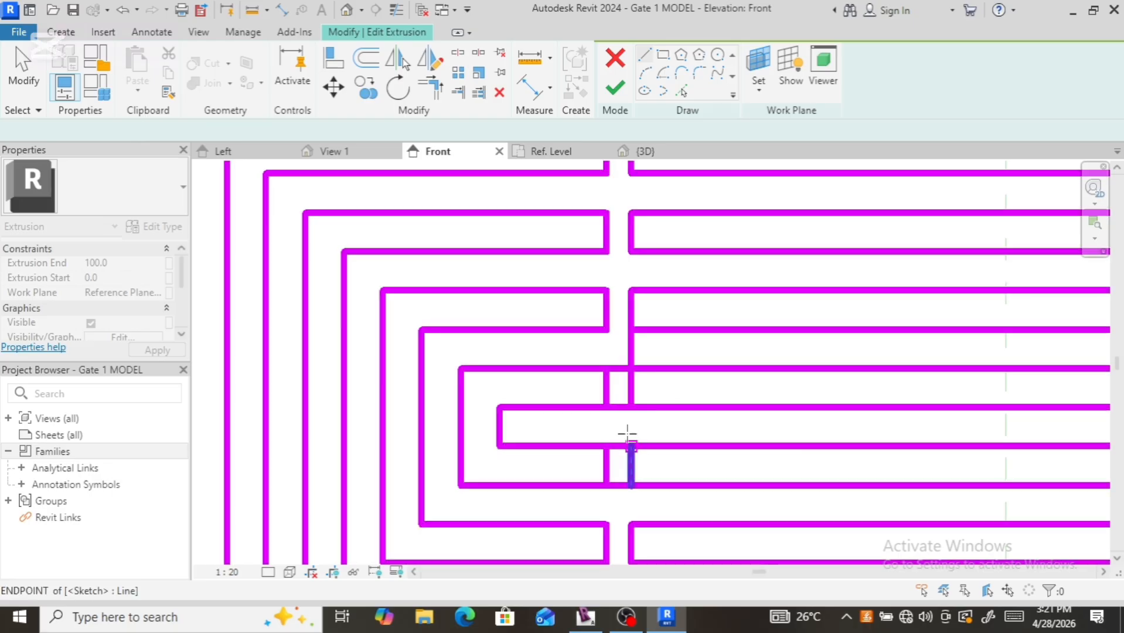
Step: Split both inner rectangle edges and the lower outer edge between the vertical lines at the left-hand gap
click(454, 55)
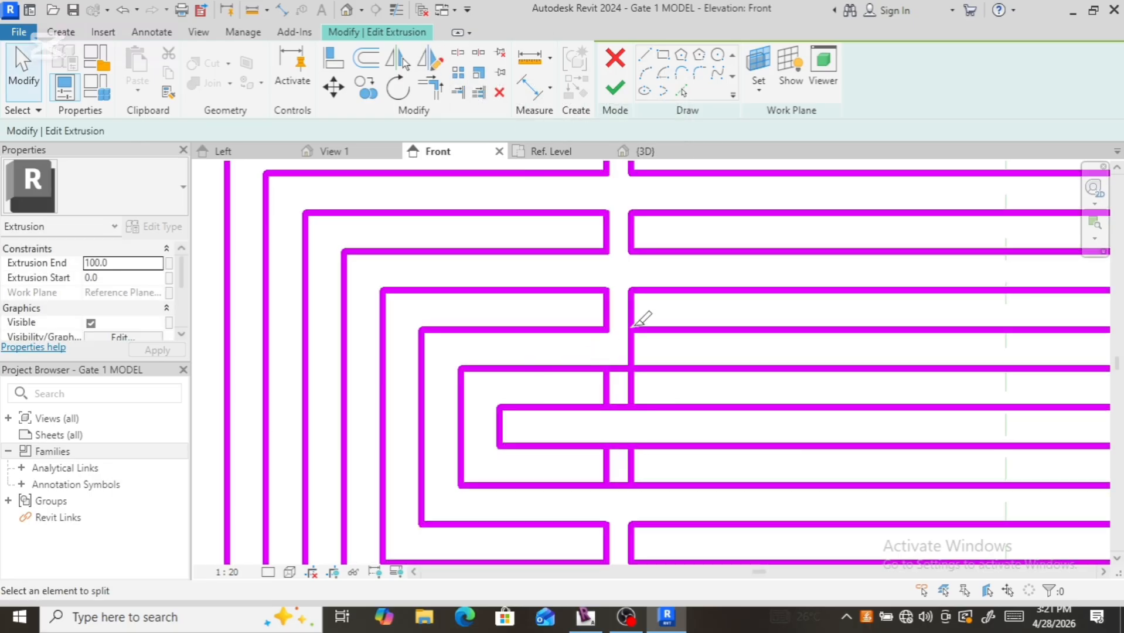
click(621, 420)
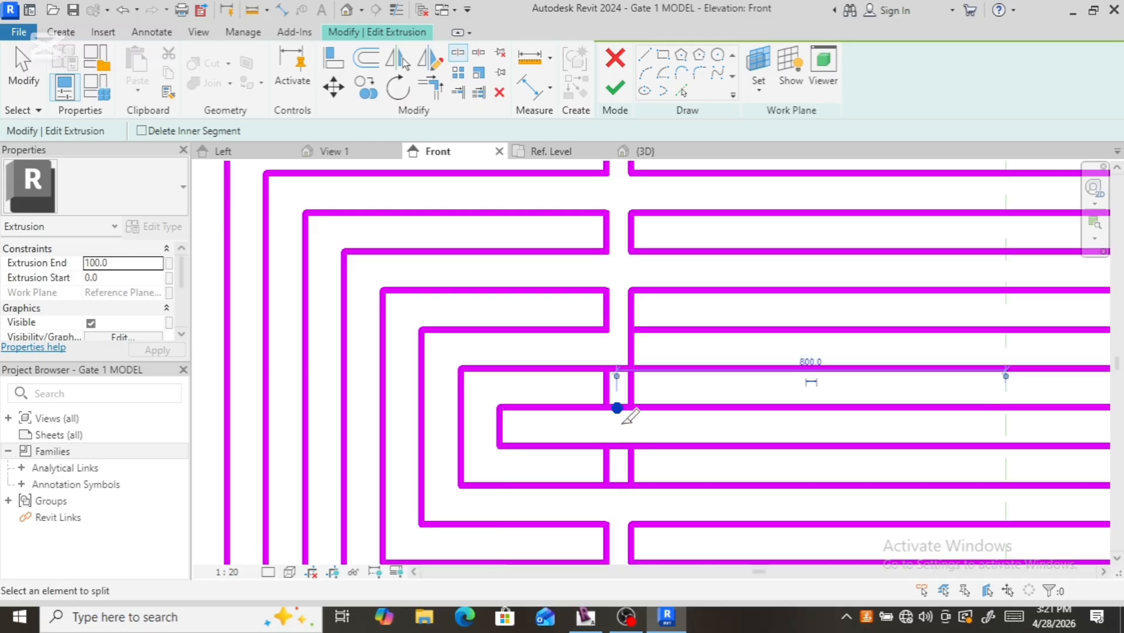
click(618, 446)
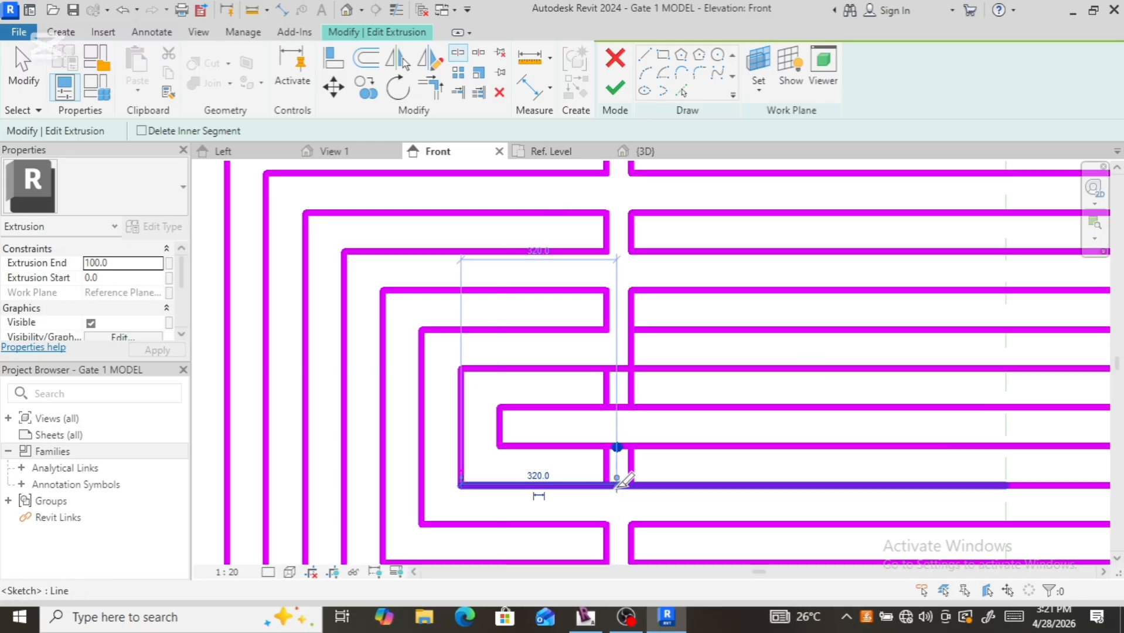
click(617, 485)
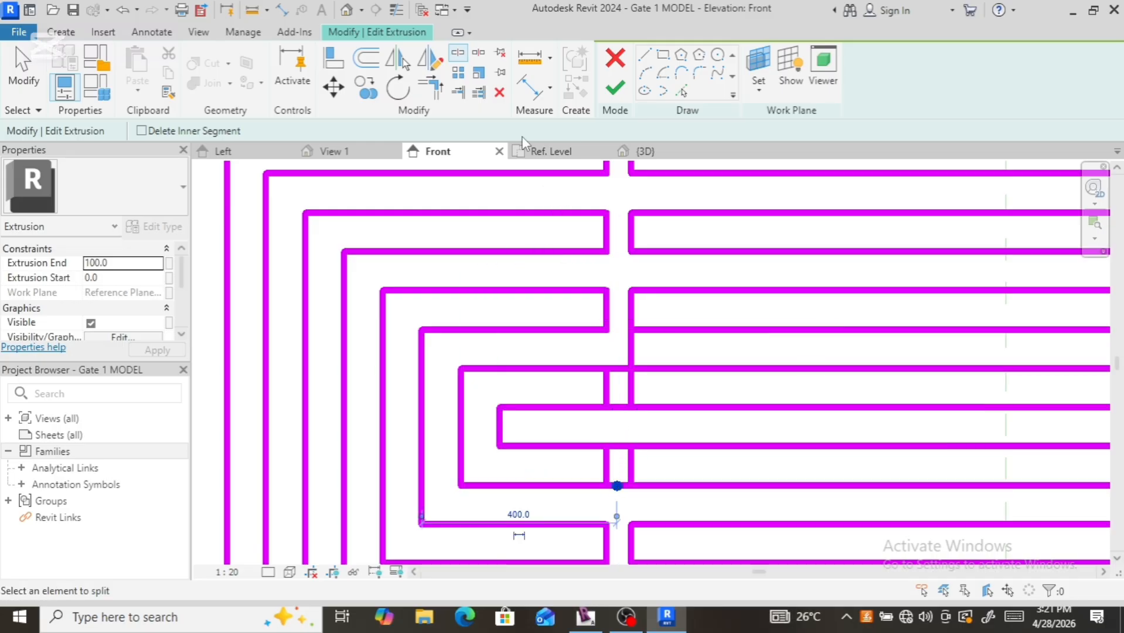
Step: Trim the centre's lower inner and outer edges to the vertical lines on both sides of the left-hand gap
key(t)
key(r)
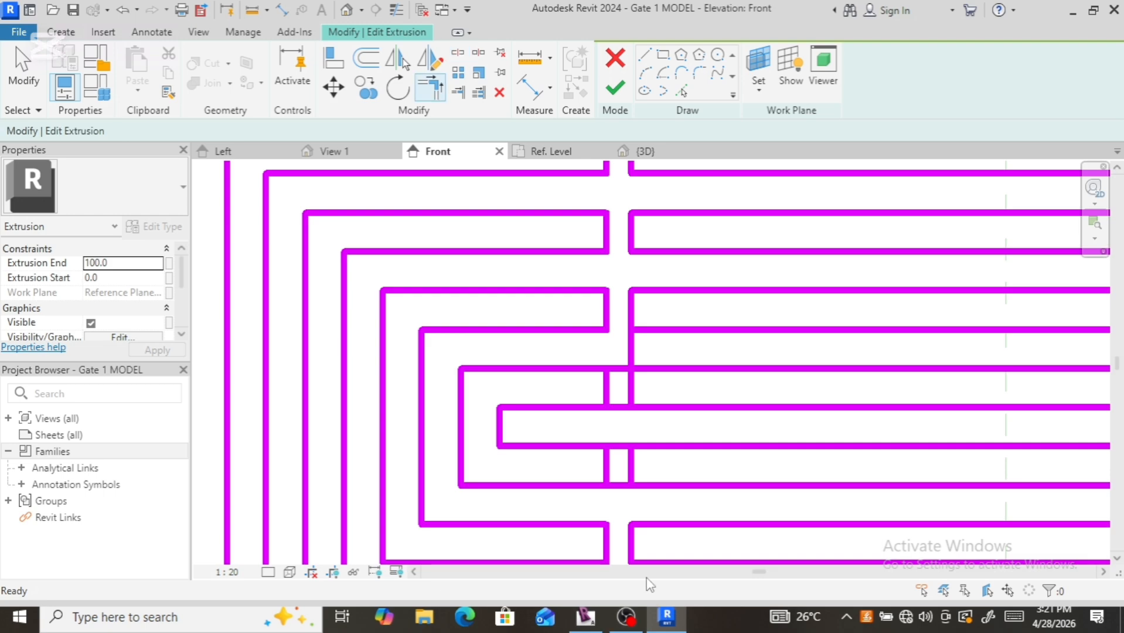
click(633, 473)
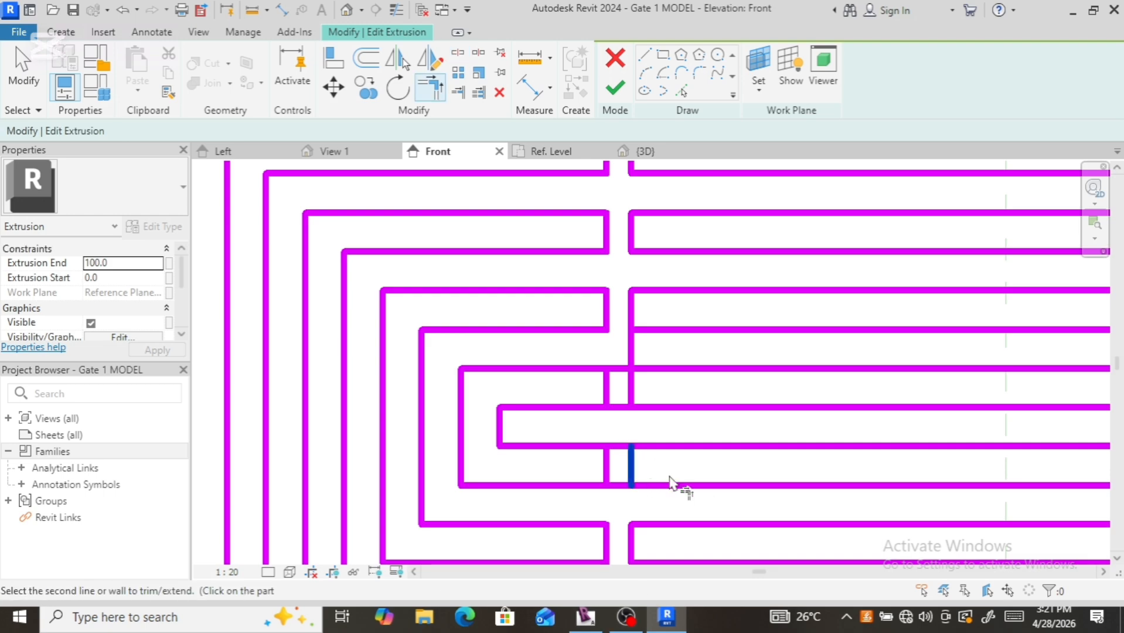
click(657, 485)
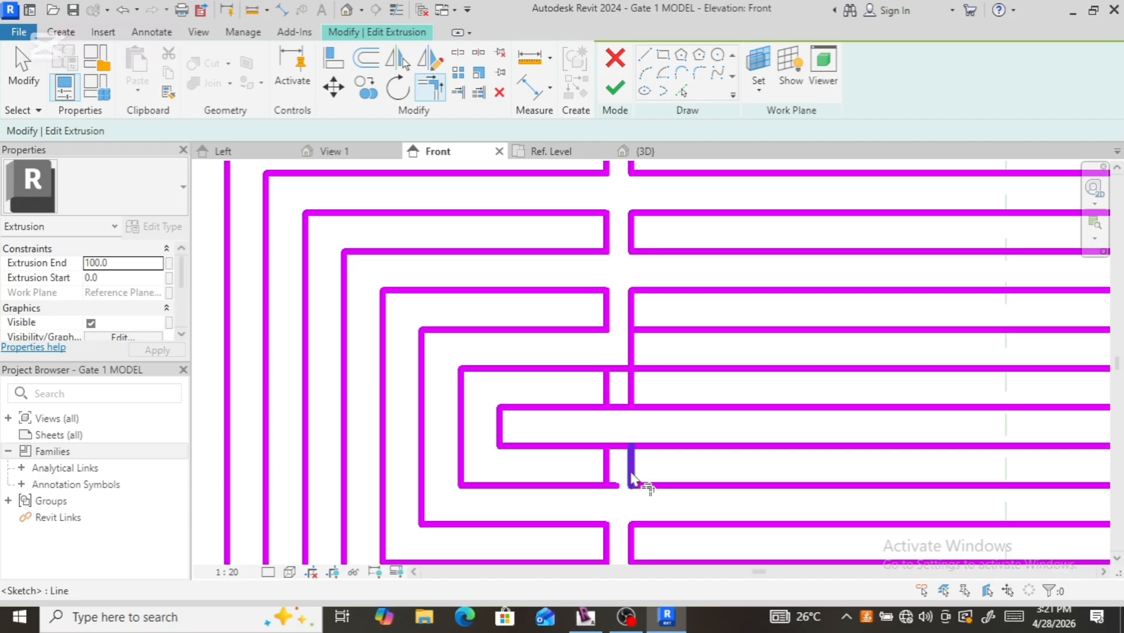
click(632, 476)
click(645, 450)
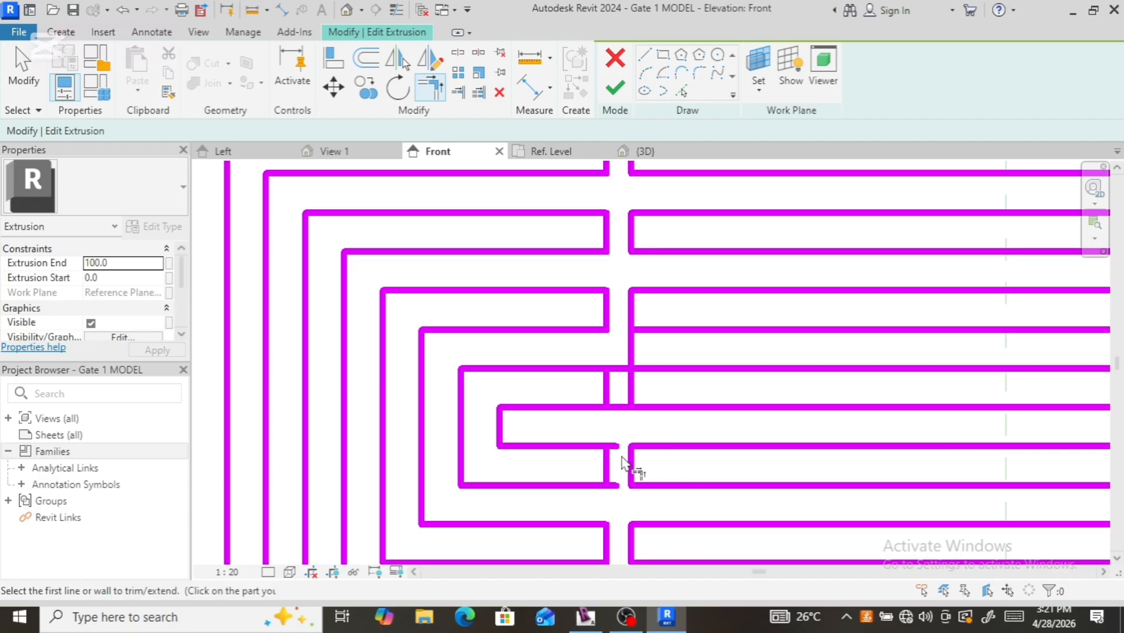
click(609, 461)
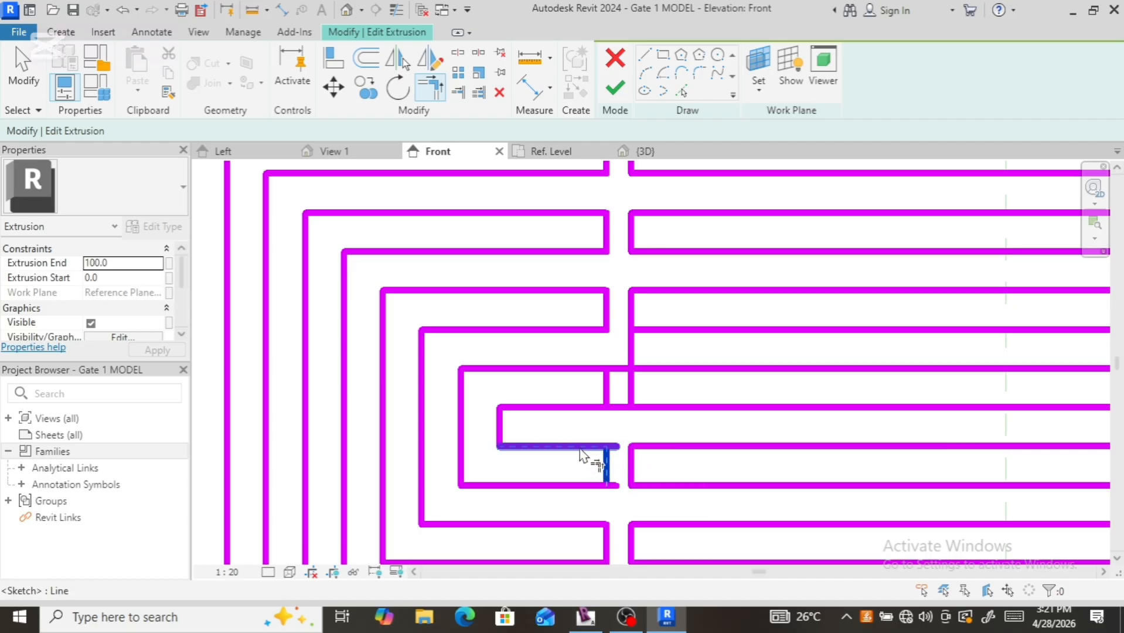
click(583, 452)
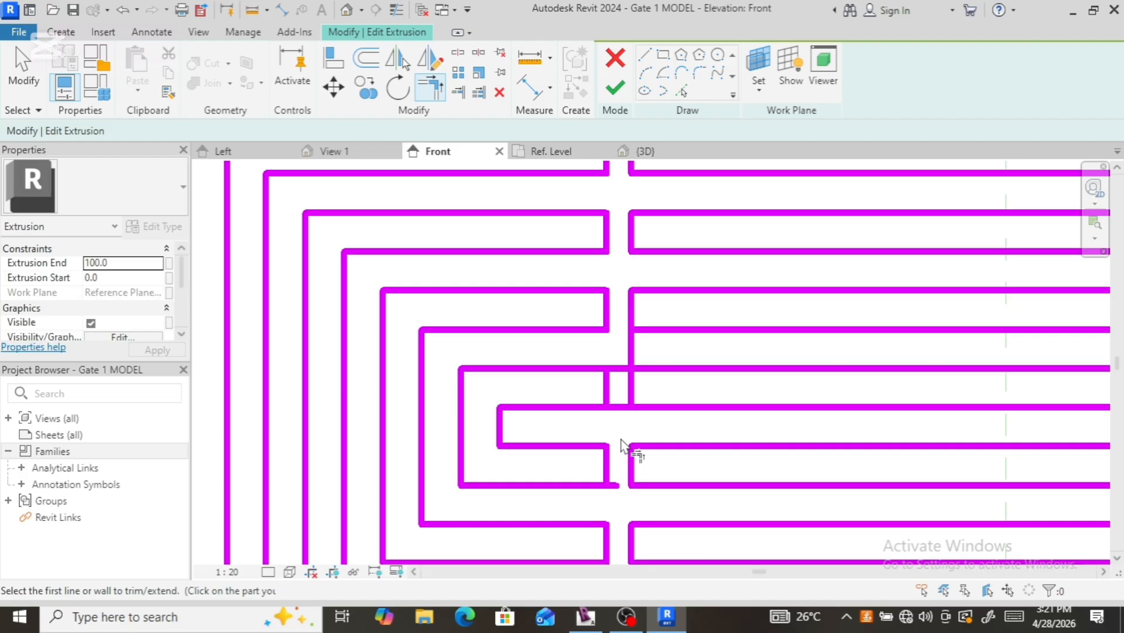
click(611, 468)
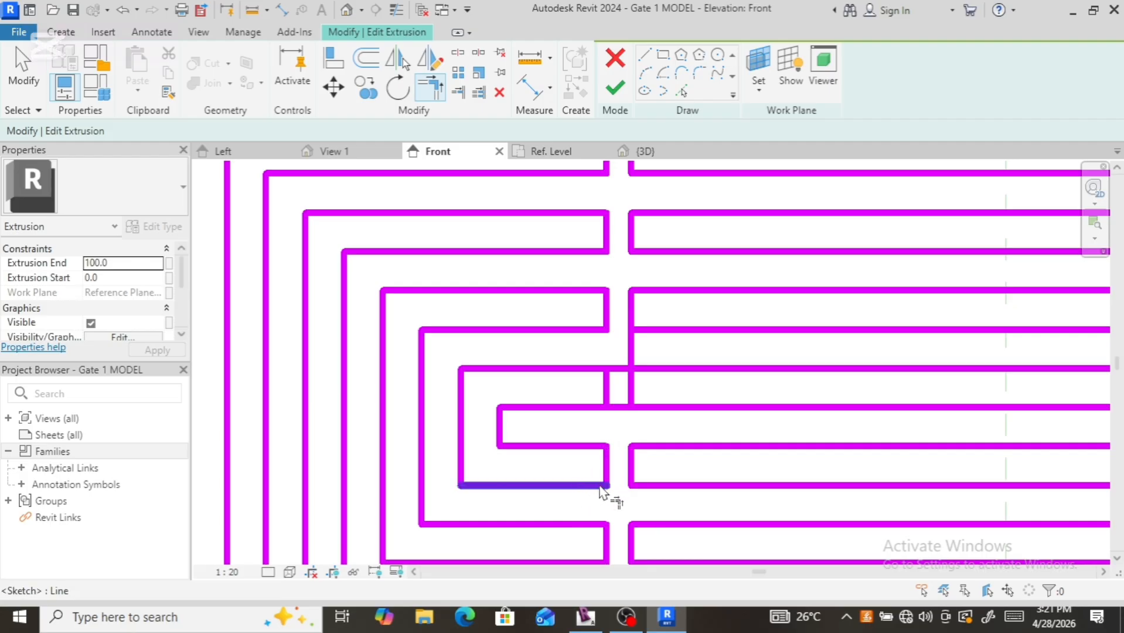
Step: Split the long vertical line beside the left-hand gap midway between the centre rectangle and the bar above, about 40 from that bar
scroll(607, 489, down, 2)
scroll(619, 454, up, 2)
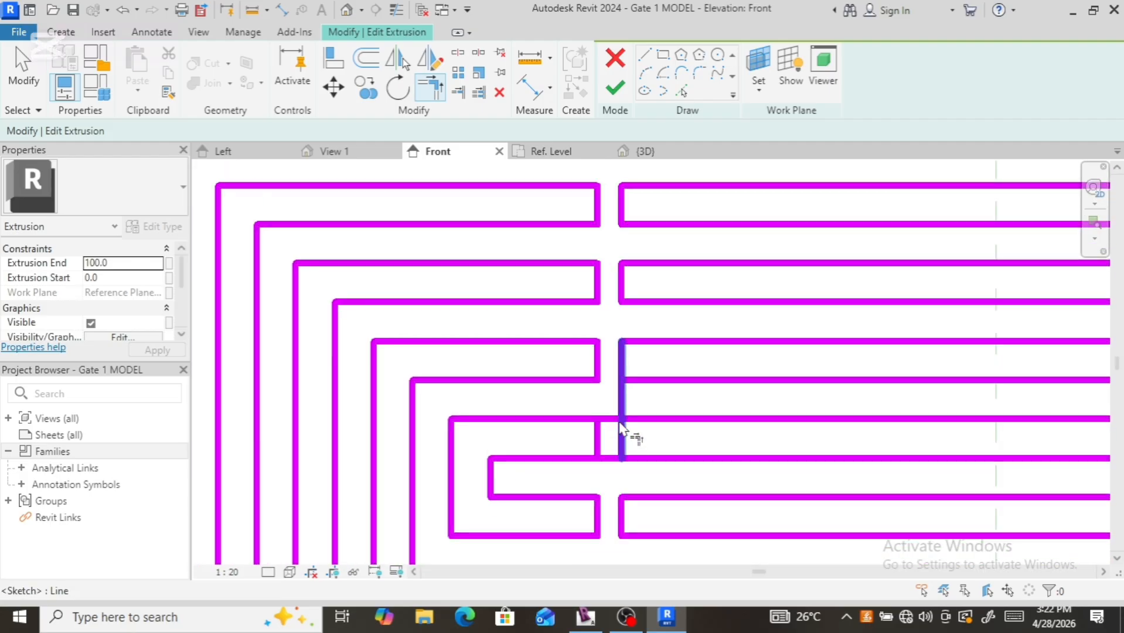
click(620, 426)
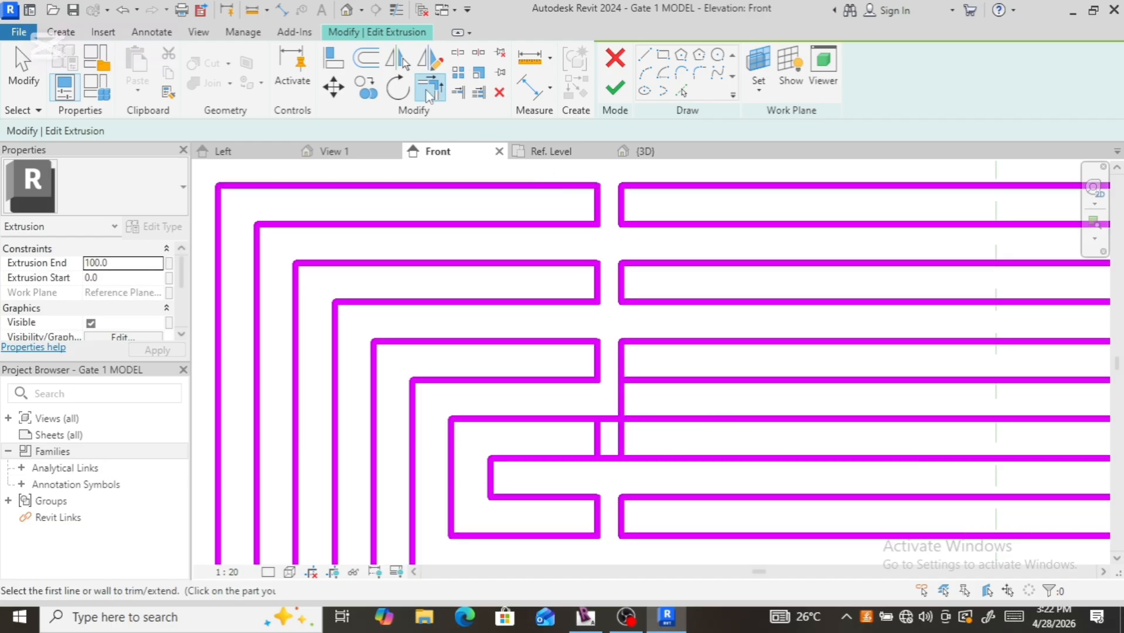
click(457, 55)
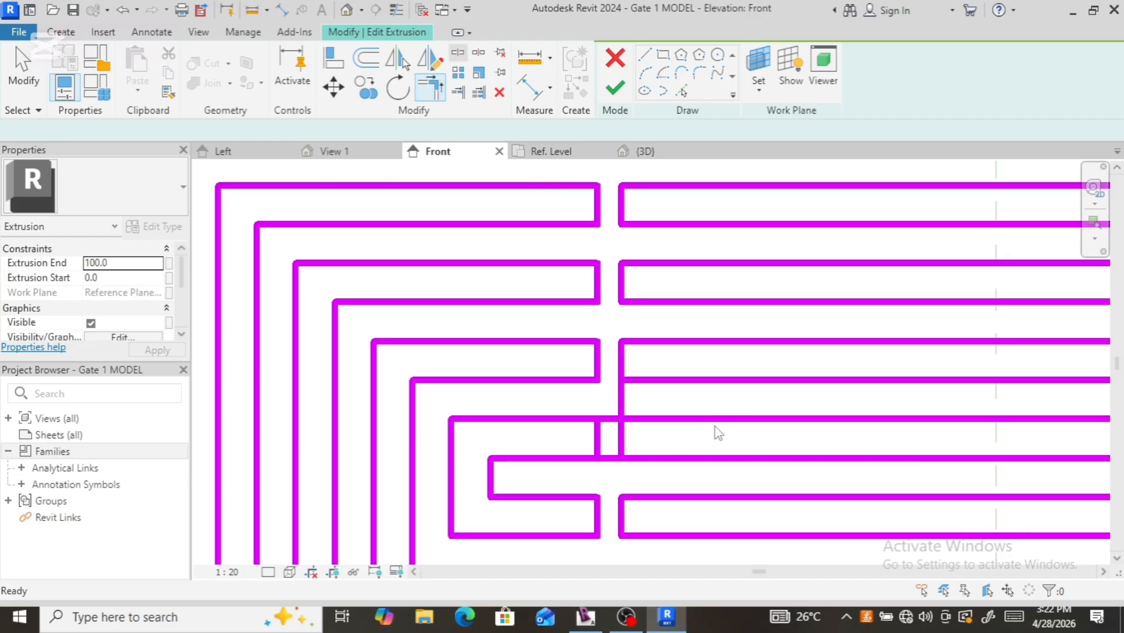
click(622, 400)
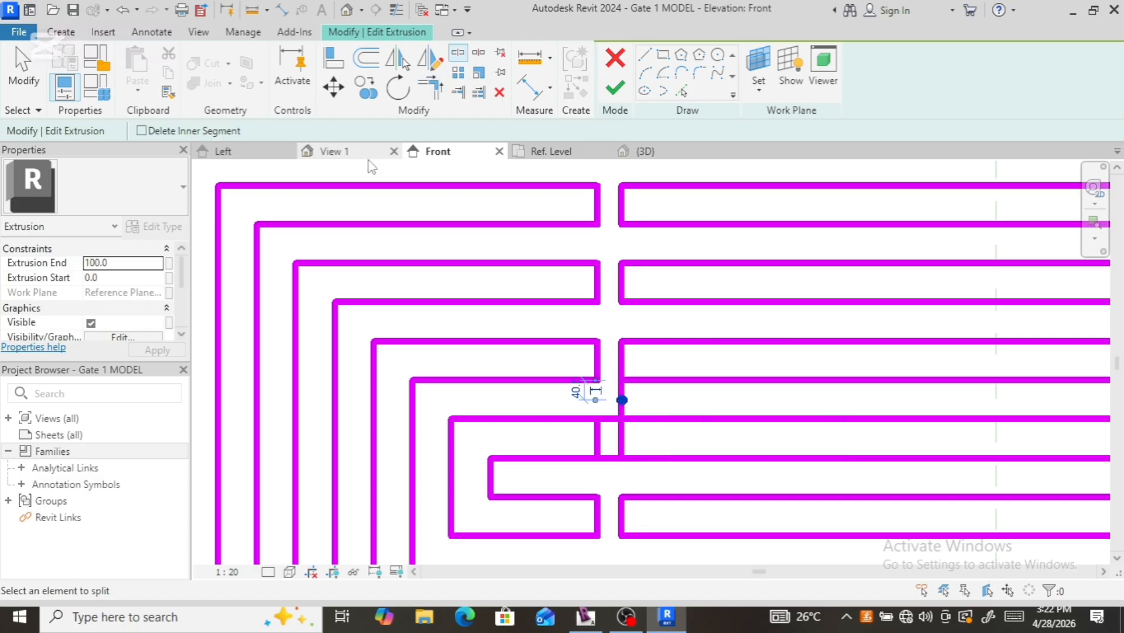
Step: Trim the centre's upper outer and inner edges to the vertical line on the right side of the left-hand gap
key(Escape)
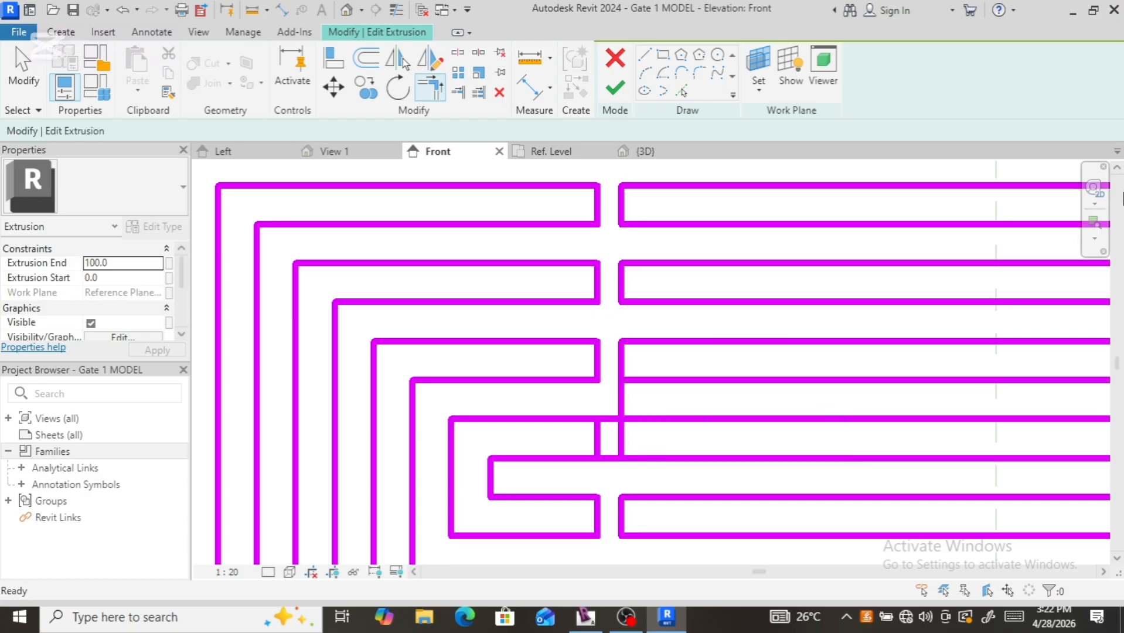
click(628, 444)
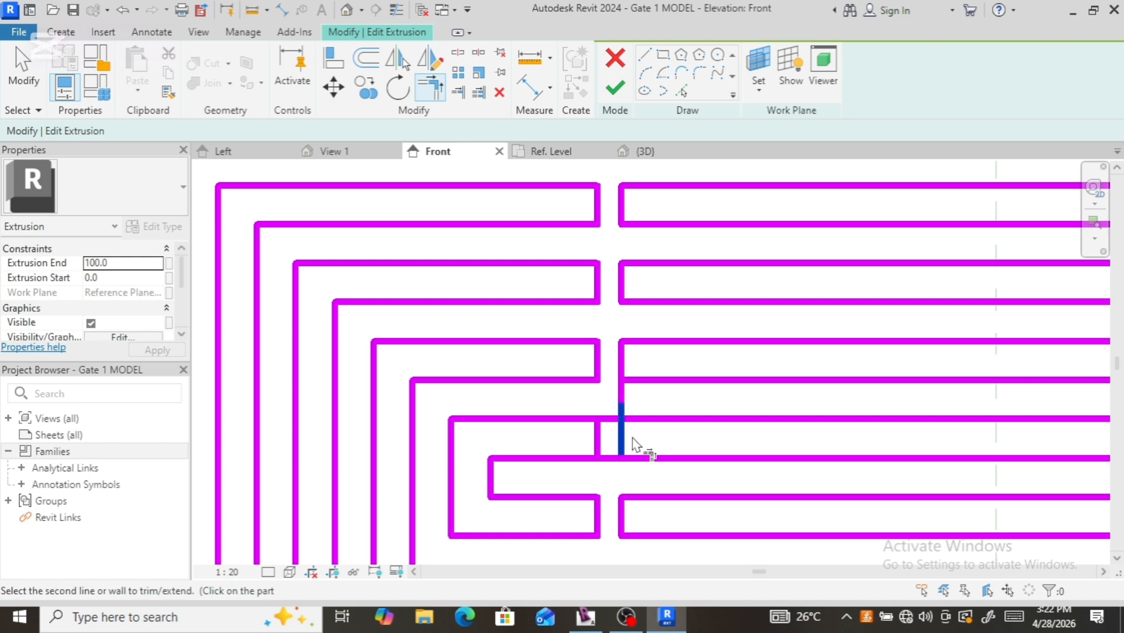
click(648, 428)
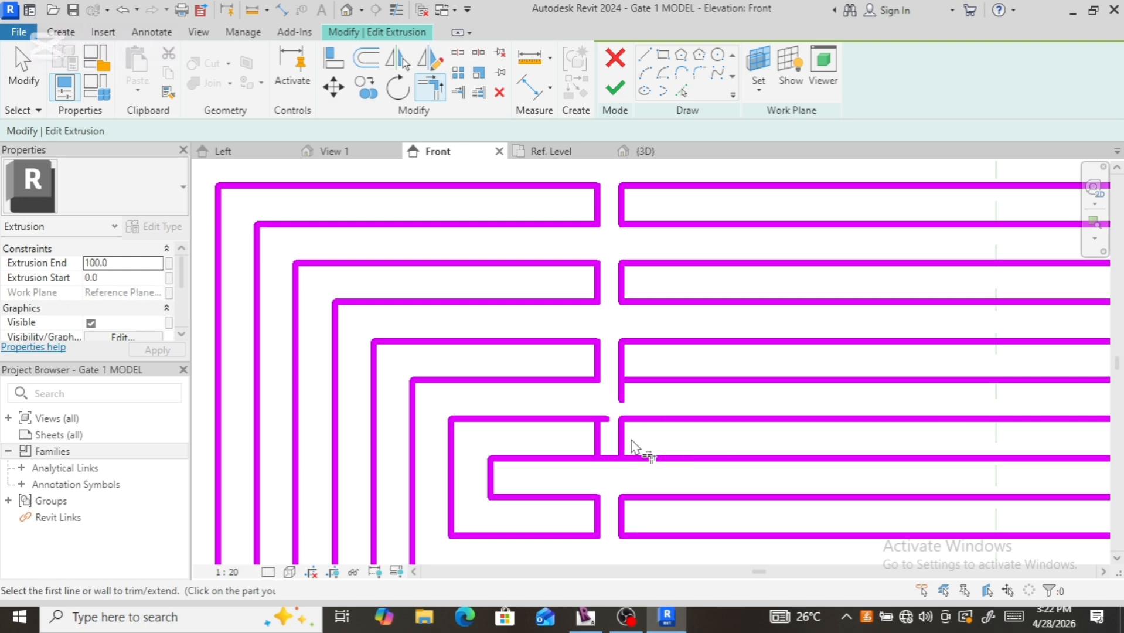
click(633, 450)
click(644, 461)
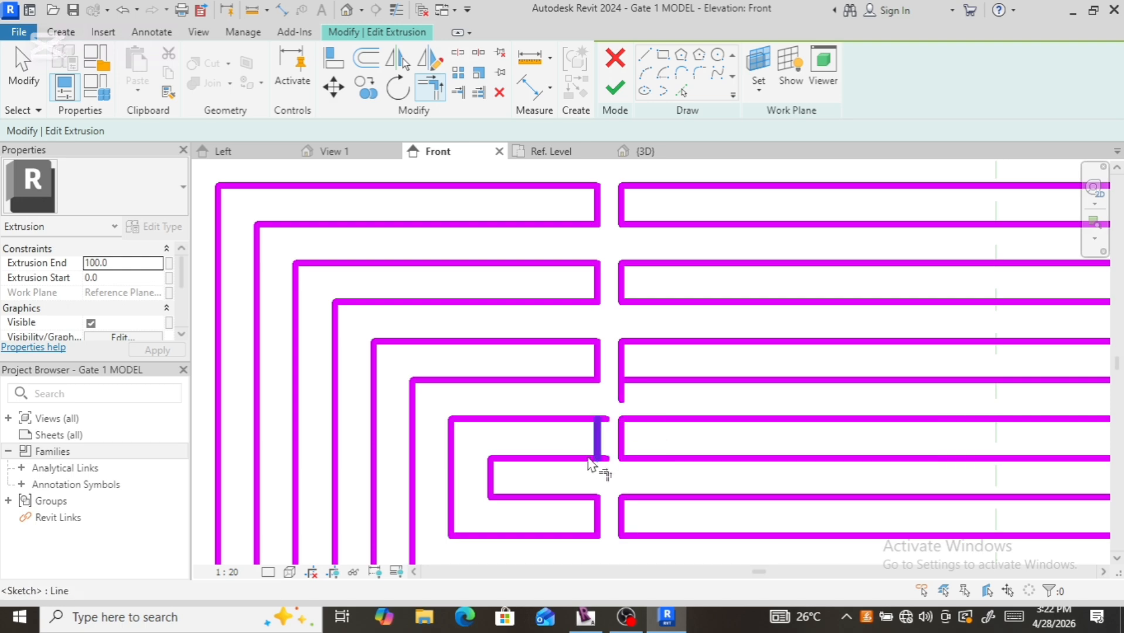
Step: Trim the centre's upper edges to the left side of the left-hand gap, and trim the leftover vertical stub to the bar above
click(596, 447)
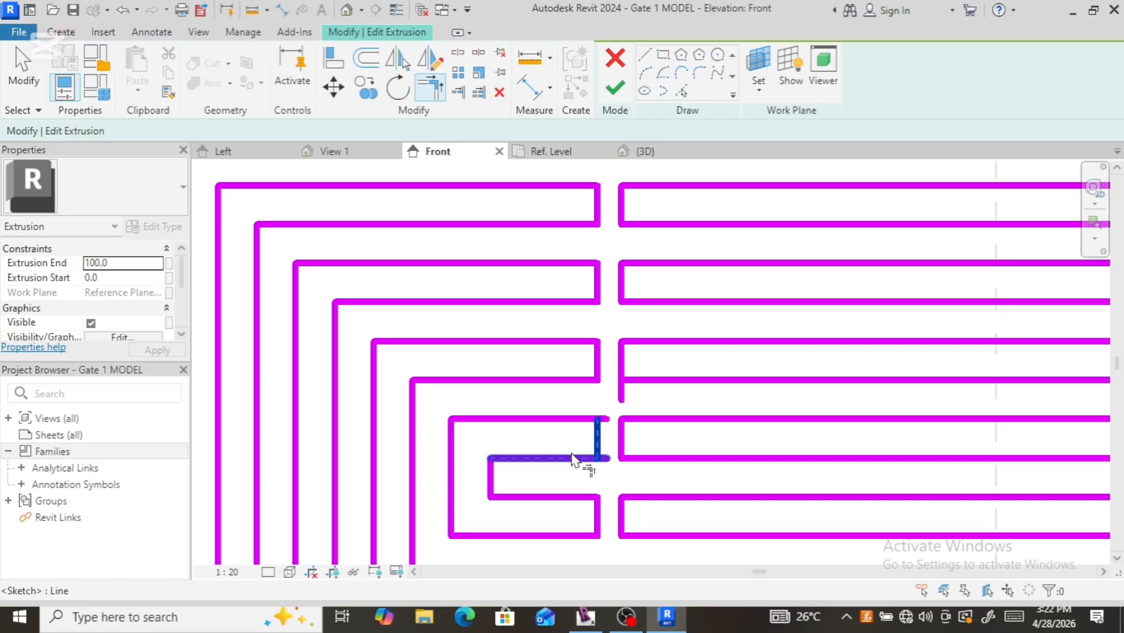
click(572, 459)
click(598, 451)
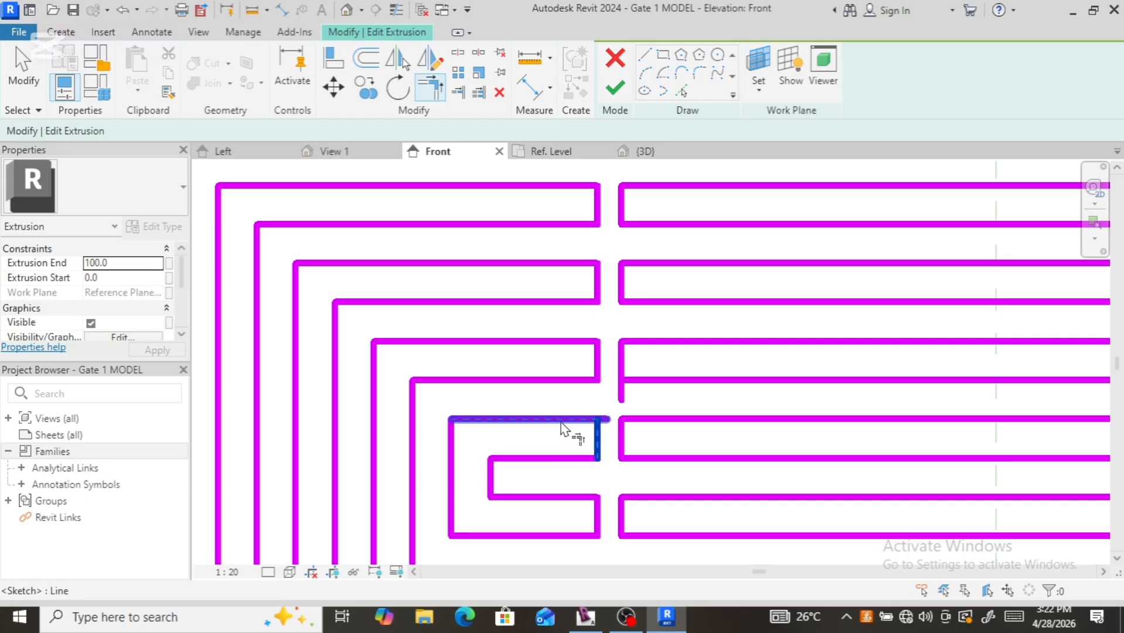
click(562, 430)
click(624, 397)
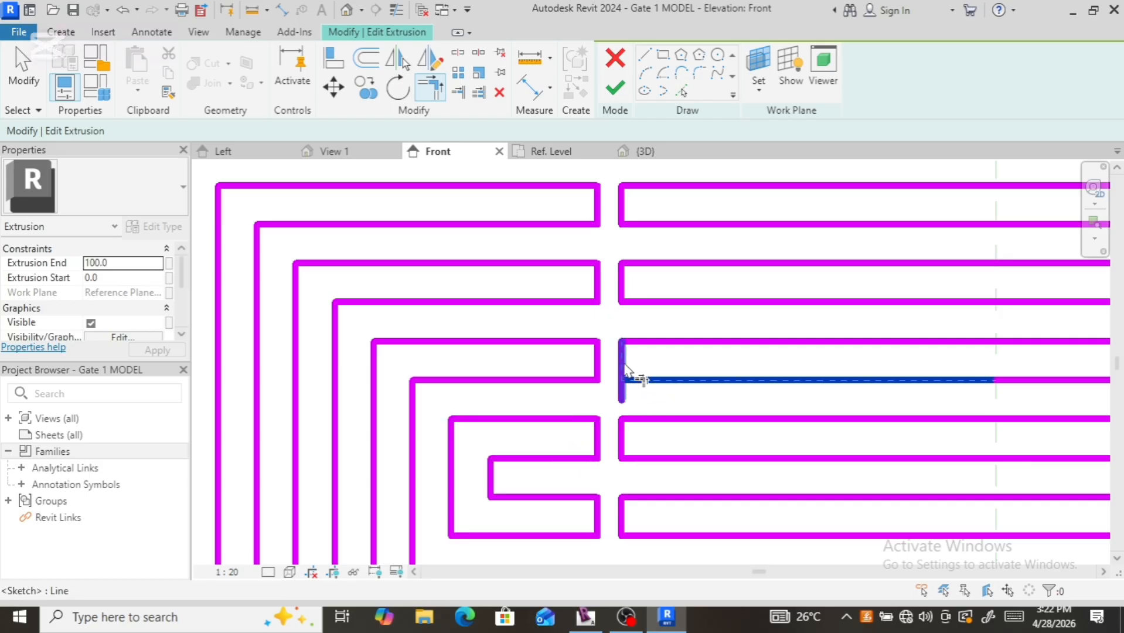
click(626, 380)
click(535, 420)
Step: Trim the centre's upper outer and inner edges to the vertical lines on both sides of the right-hand gap
scroll(597, 469, down, 5)
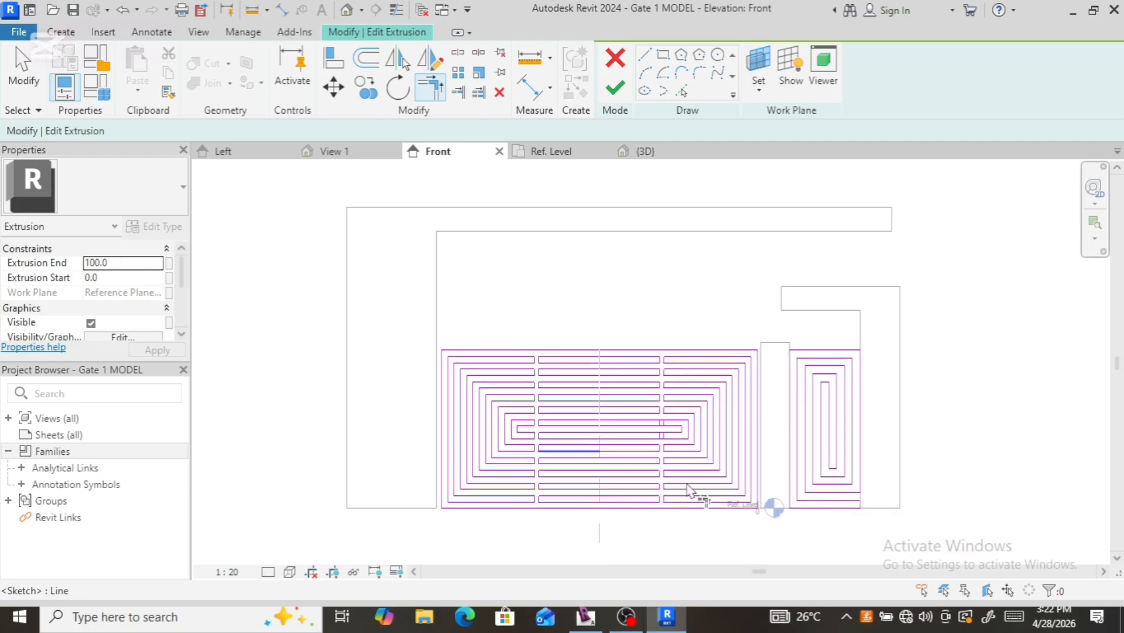
scroll(680, 449, up, 4)
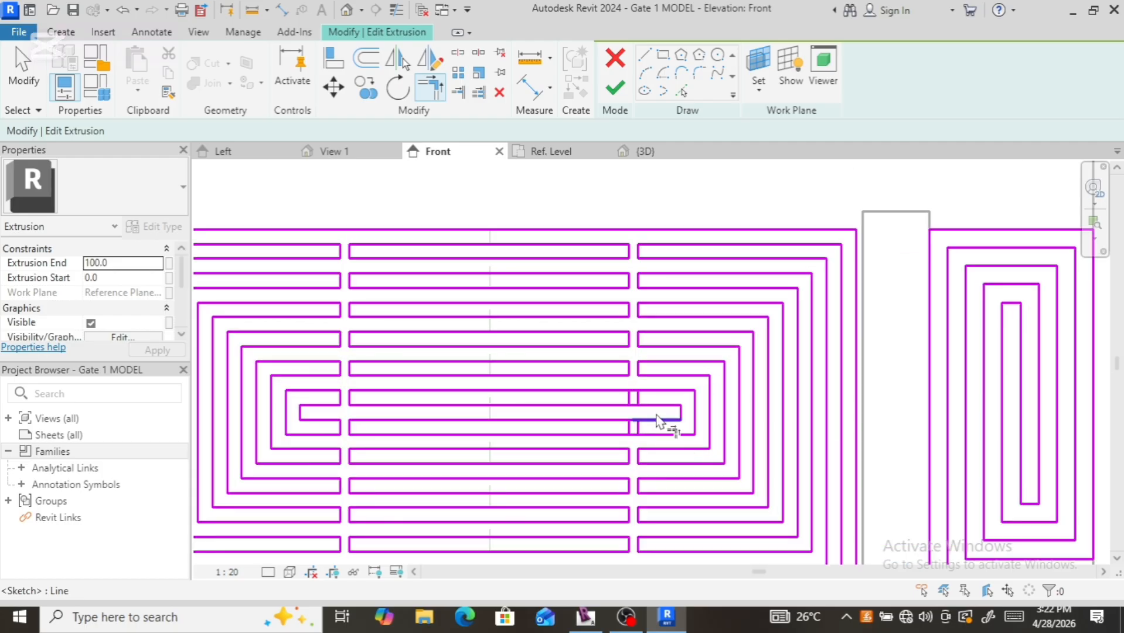
scroll(656, 421, up, 2)
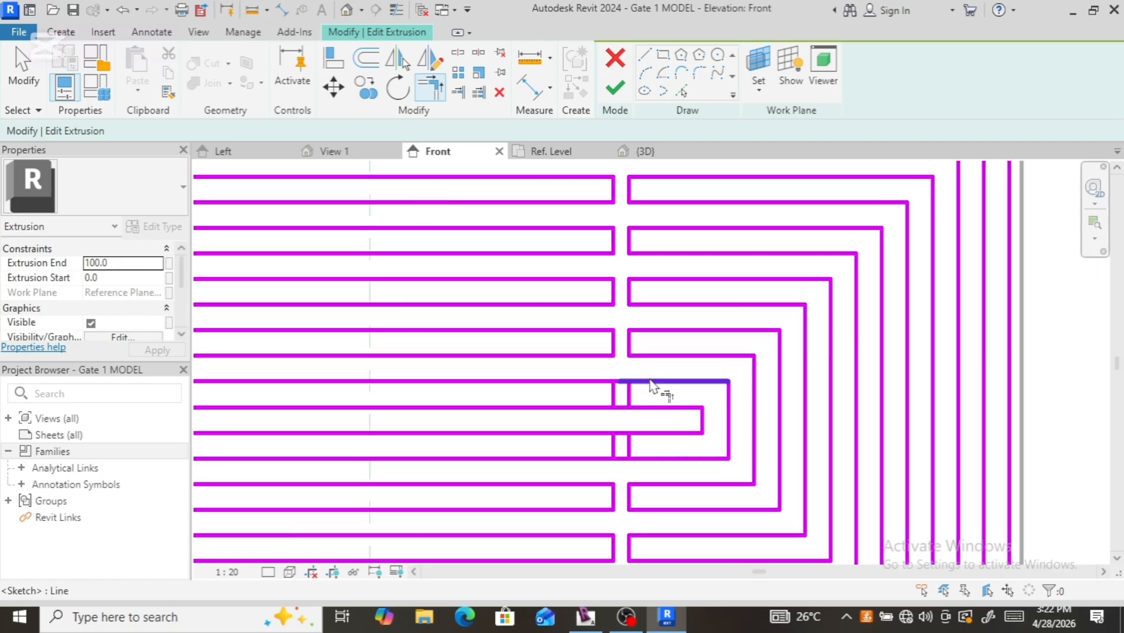
click(651, 382)
click(631, 397)
click(608, 399)
click(603, 406)
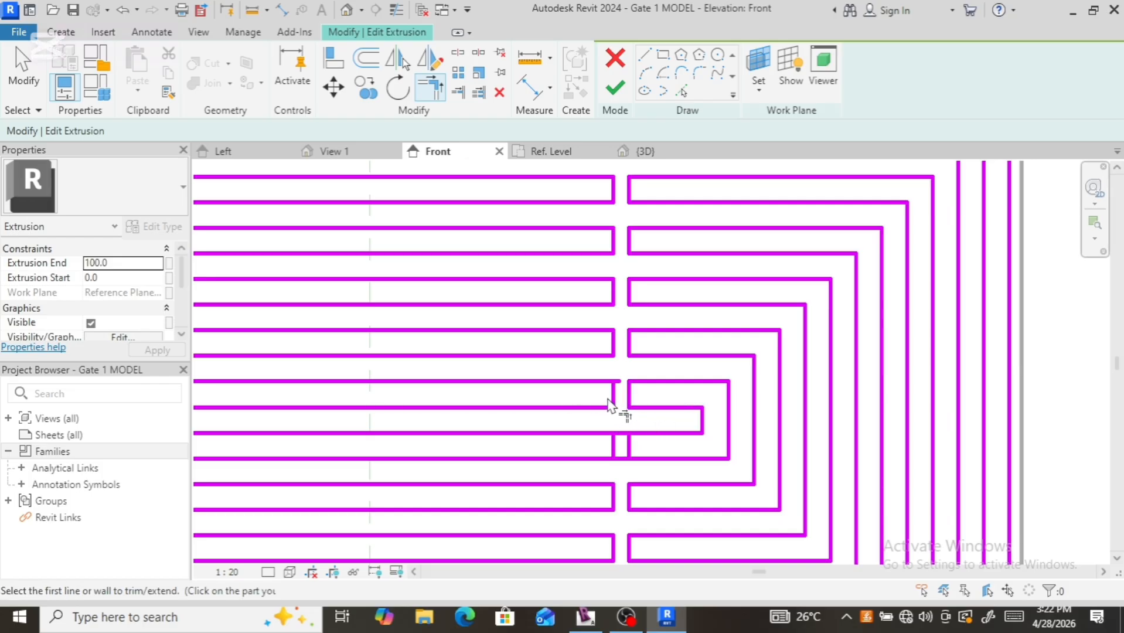
click(613, 400)
click(599, 387)
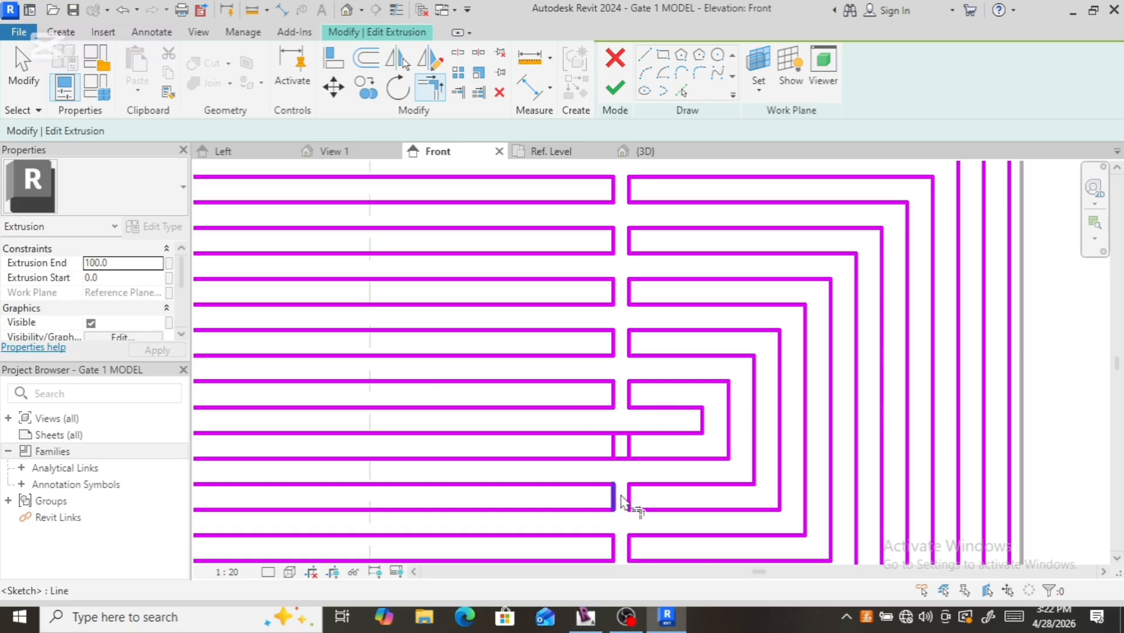
Step: Trim the centre's lower inner and outer edges to the vertical lines on both sides of the right-hand gap
click(630, 449)
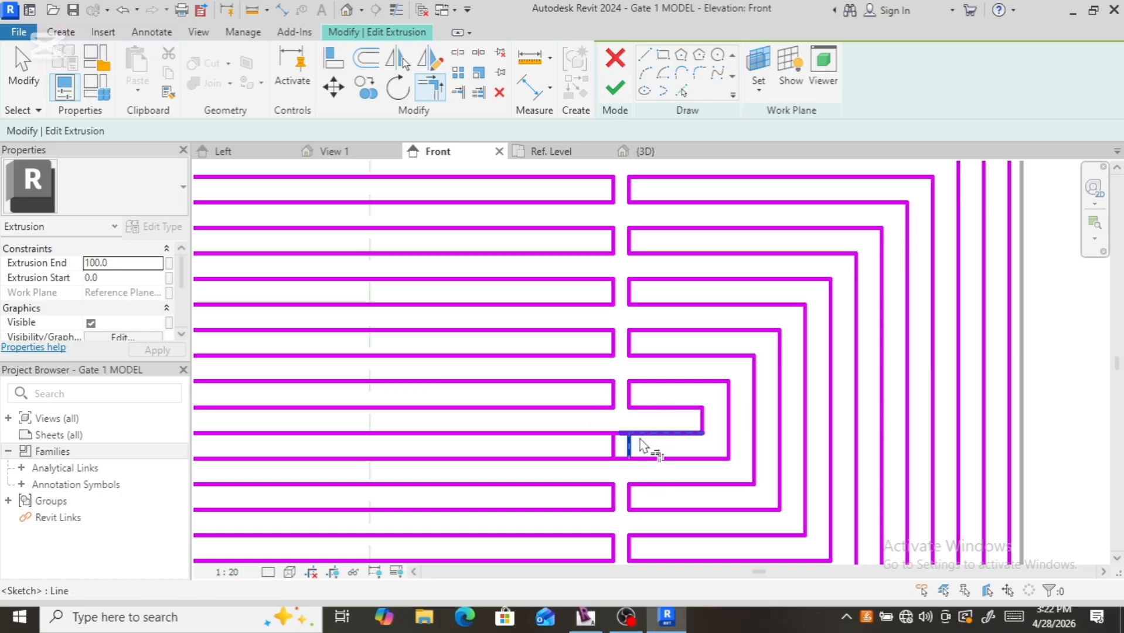
click(640, 438)
click(613, 449)
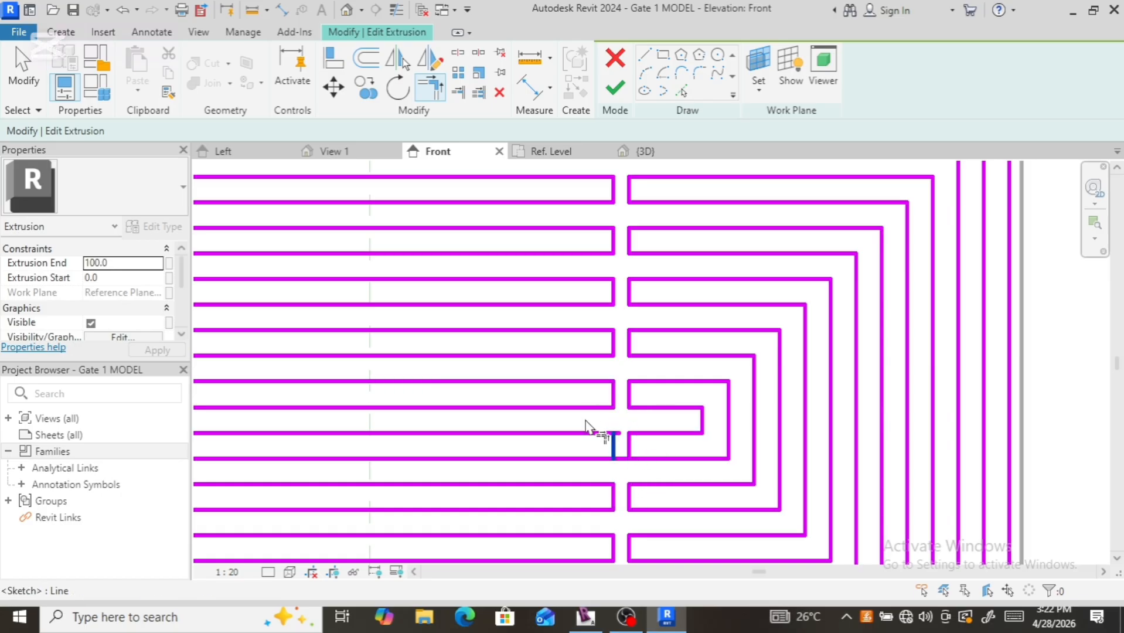
click(613, 451)
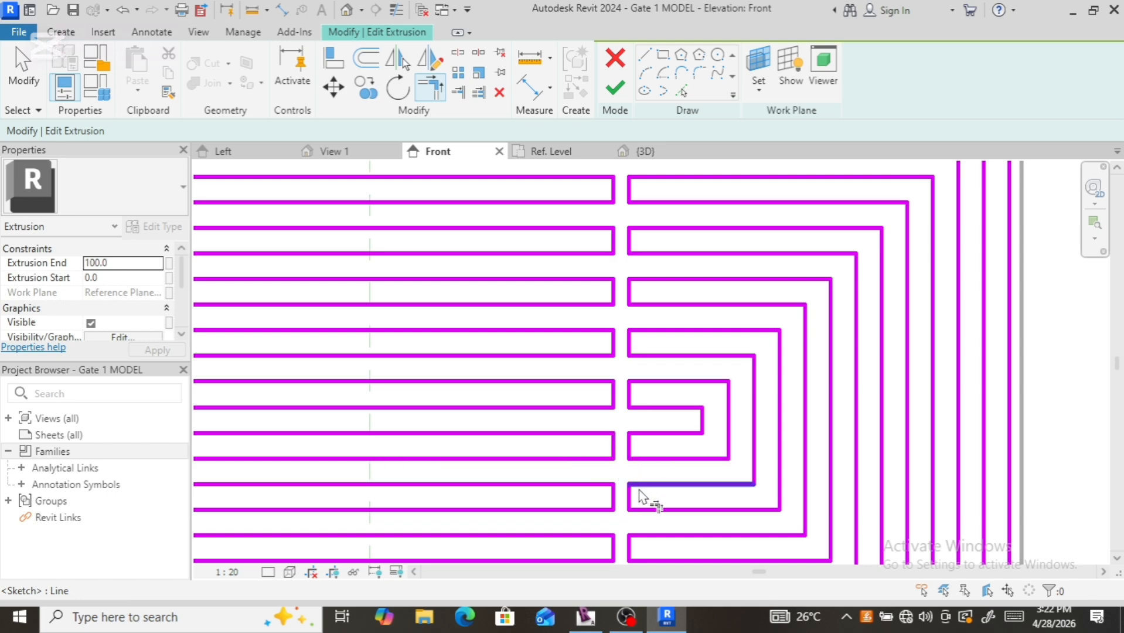
Step: Draw a 720 long horizontal line from the midpoint of the third-innermost left vertical line out to the second-outermost left vertical line
scroll(639, 474, down, 3)
scroll(631, 469, down, 1)
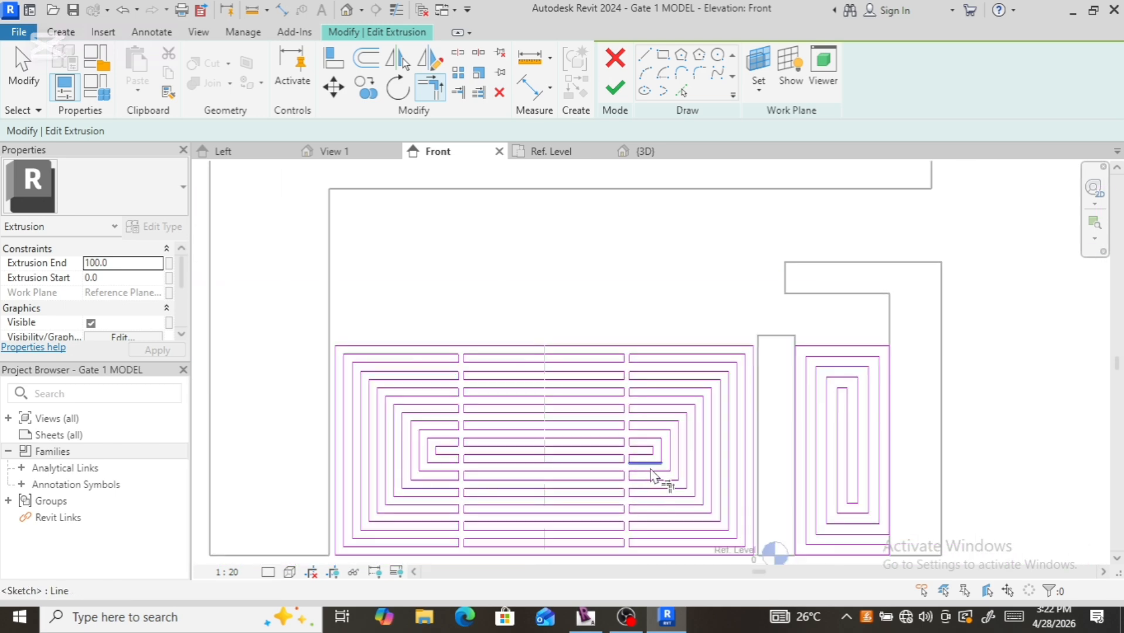
scroll(650, 472, down, 2)
scroll(698, 509, up, 2)
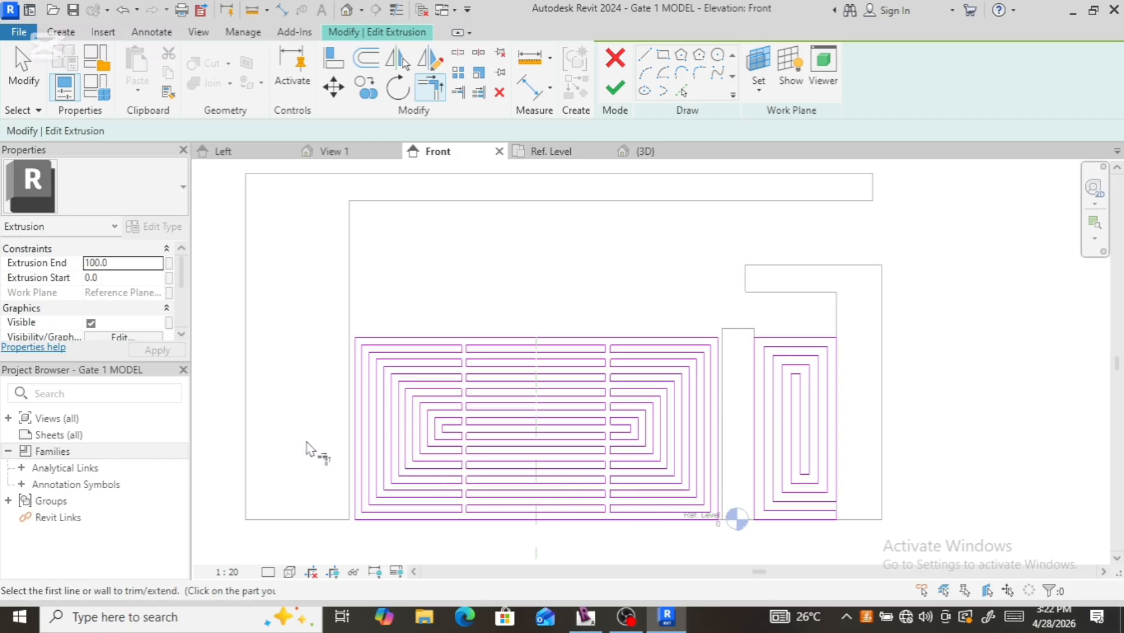
click(645, 57)
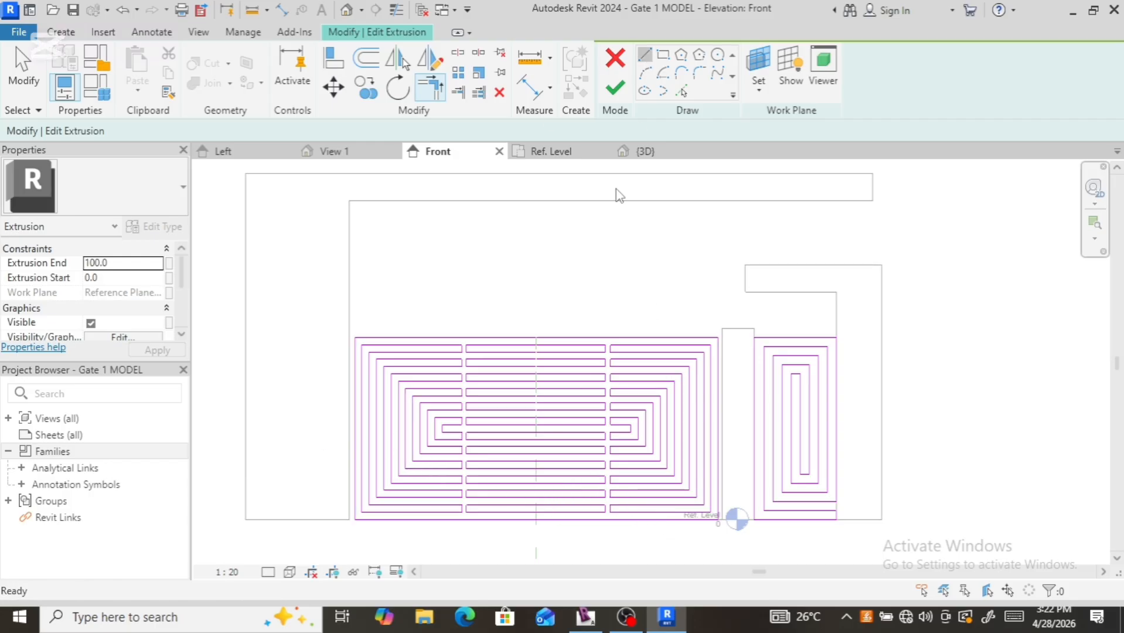
scroll(364, 407, up, 4)
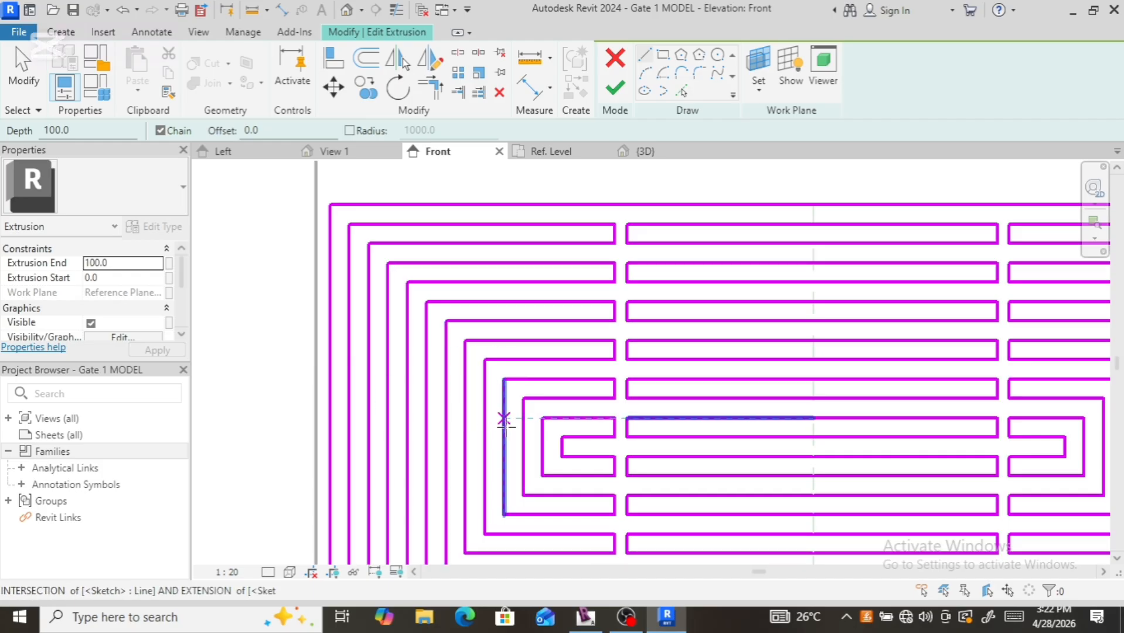
click(524, 446)
scroll(504, 445, down, 2)
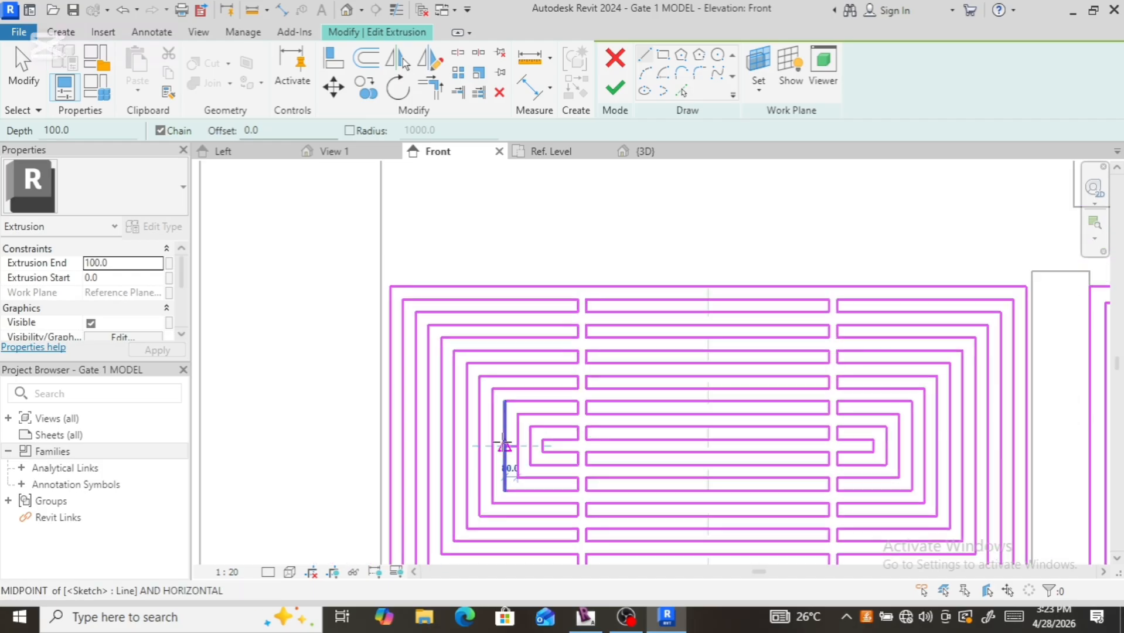
key(Escape)
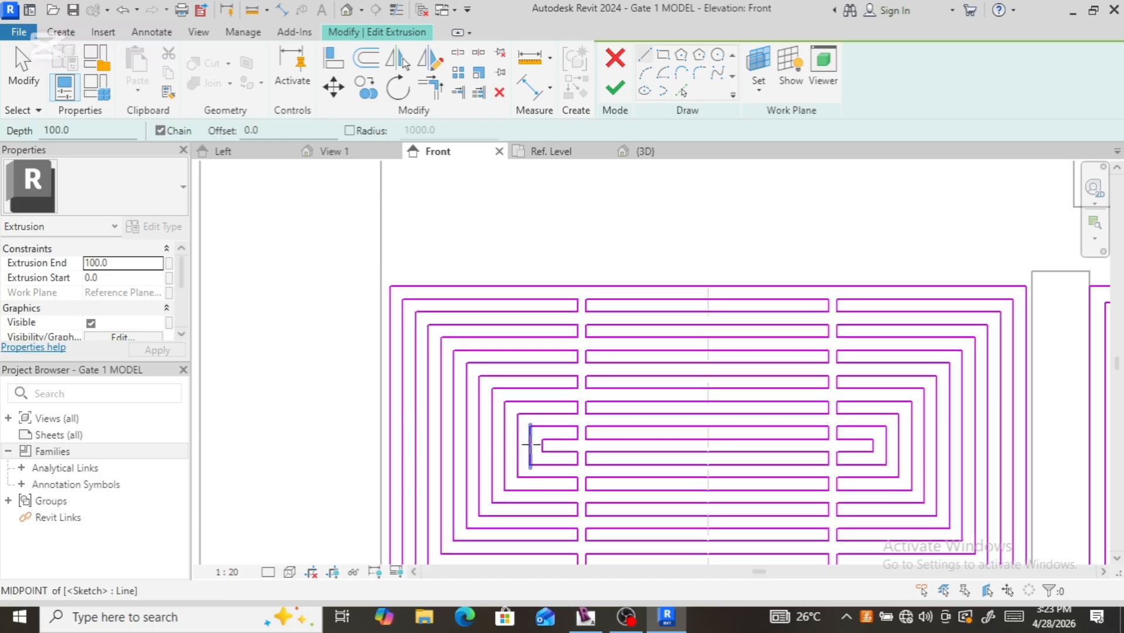
scroll(531, 444, up, 1)
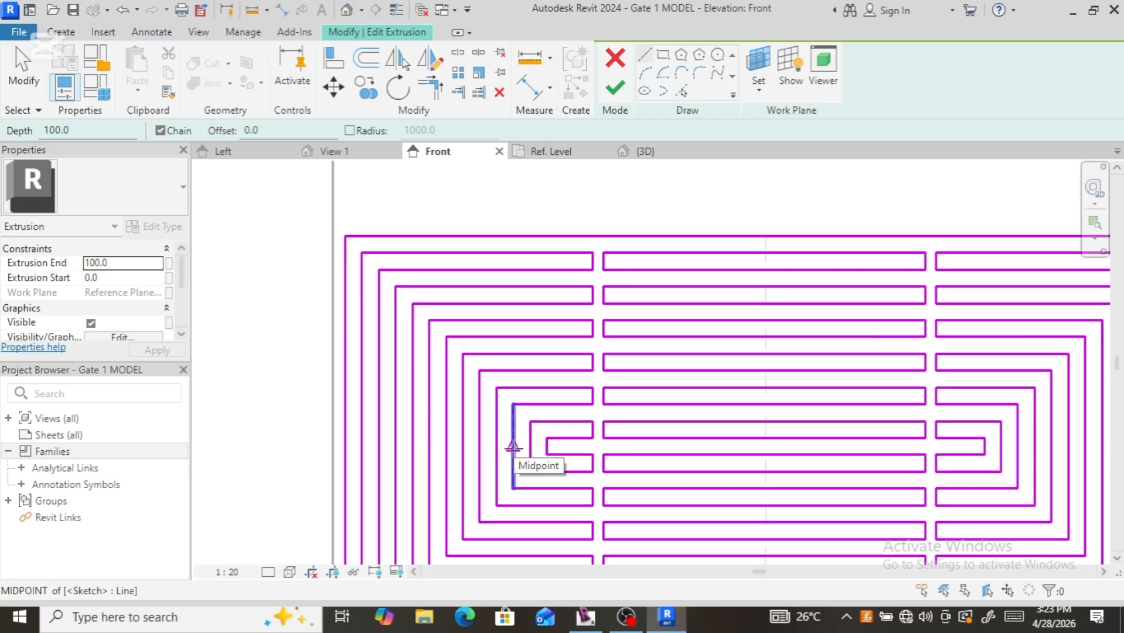
click(513, 446)
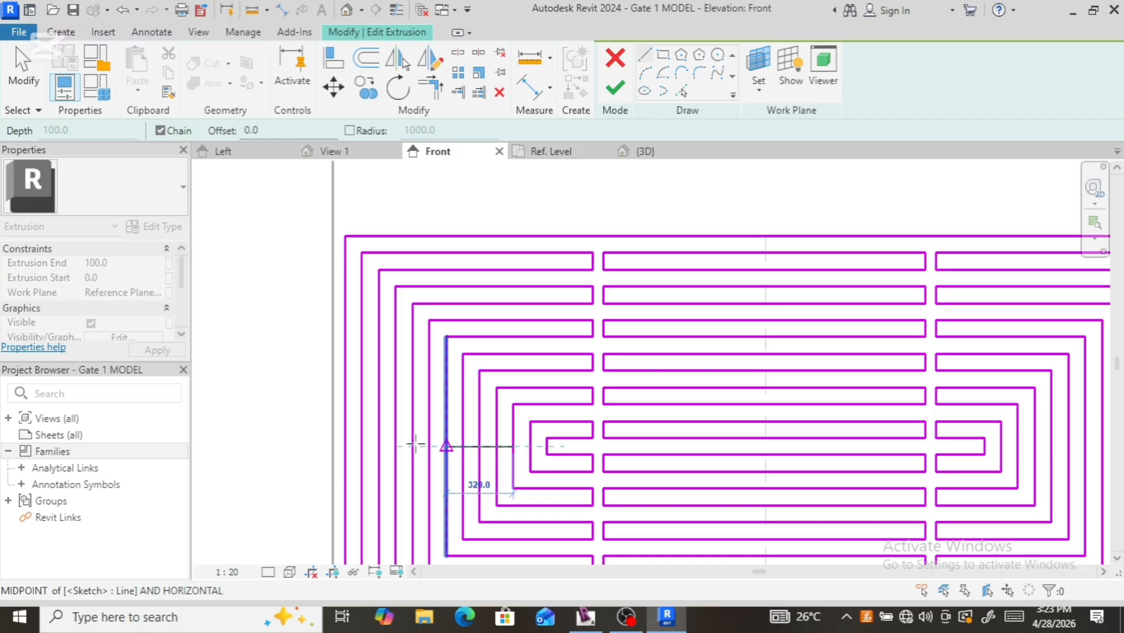
click(362, 446)
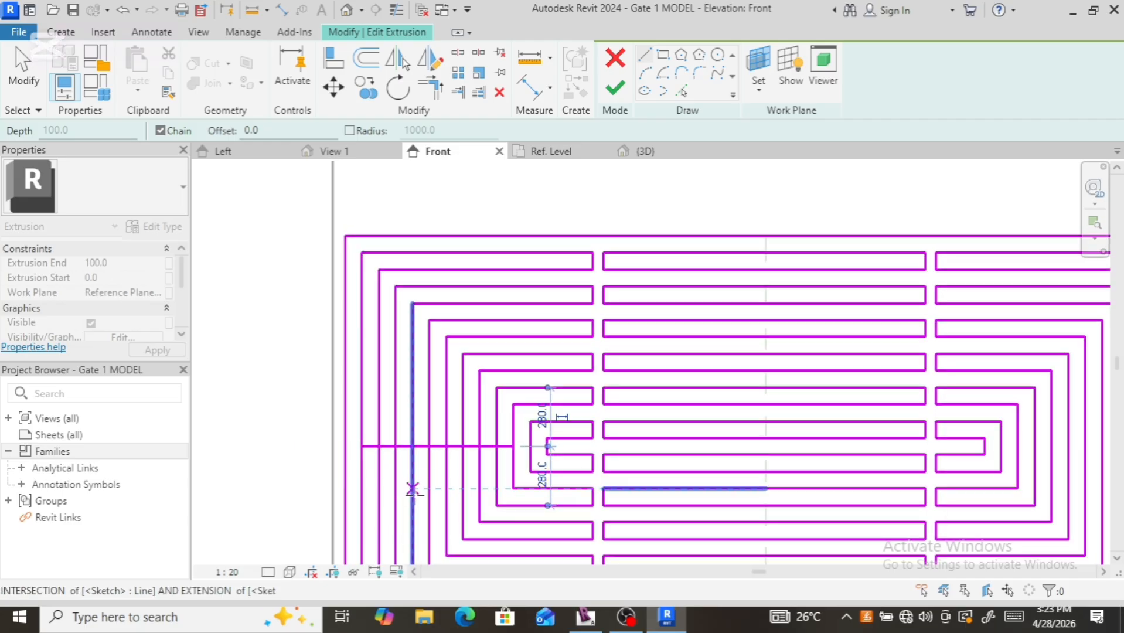
key(Escape)
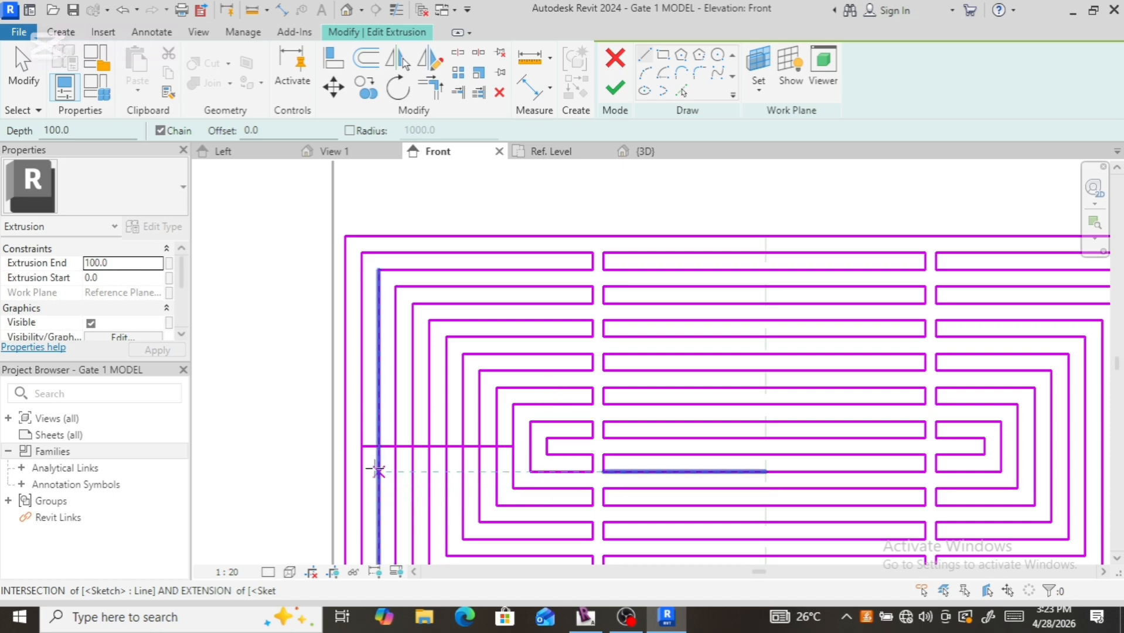
Step: Offset a copy of the new horizontal line 50 downward
scroll(373, 467, up, 3)
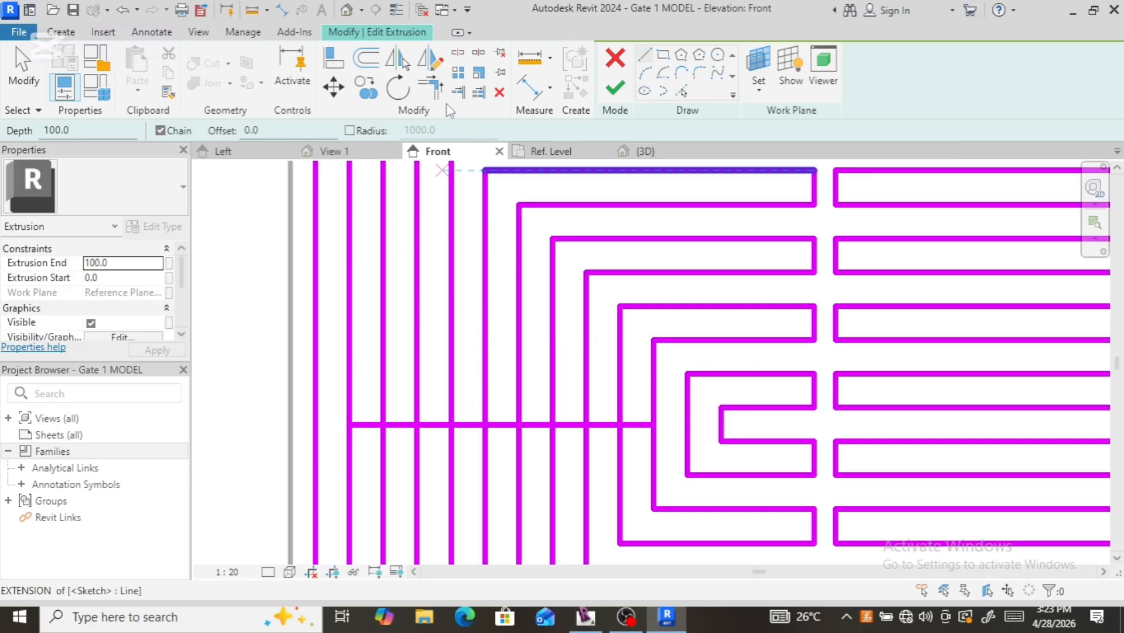
click(368, 65)
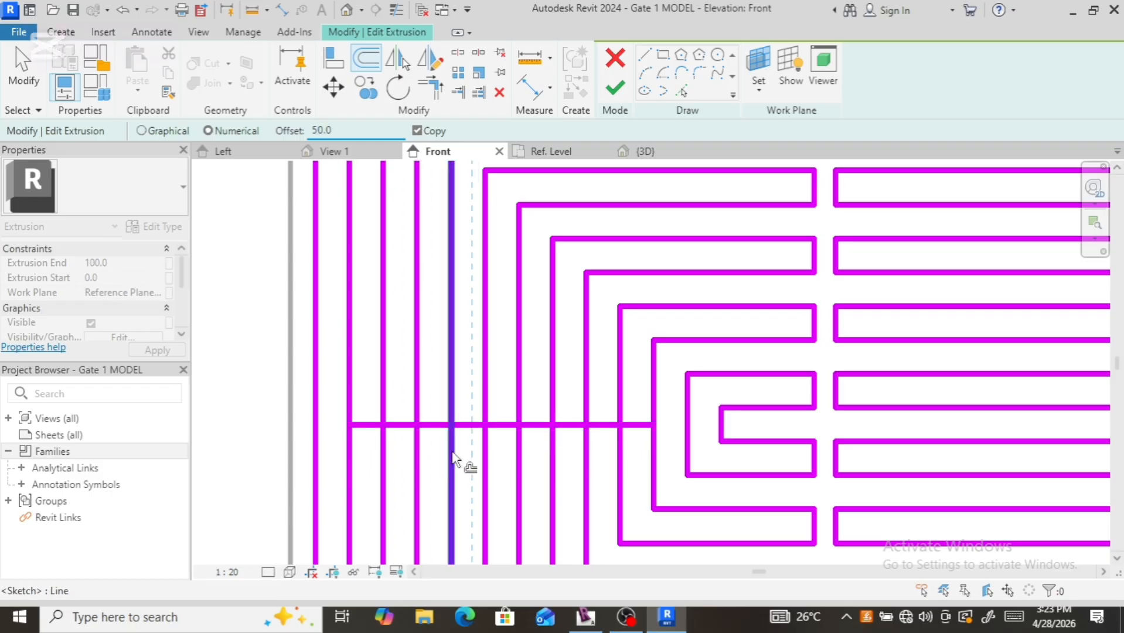
click(460, 435)
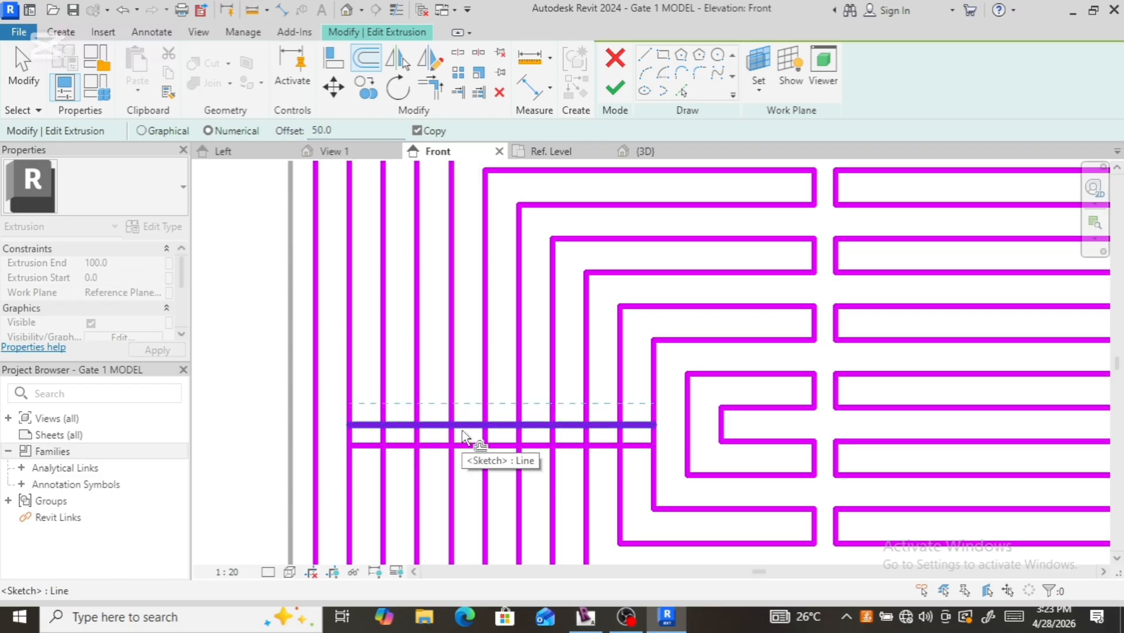
key(Escape)
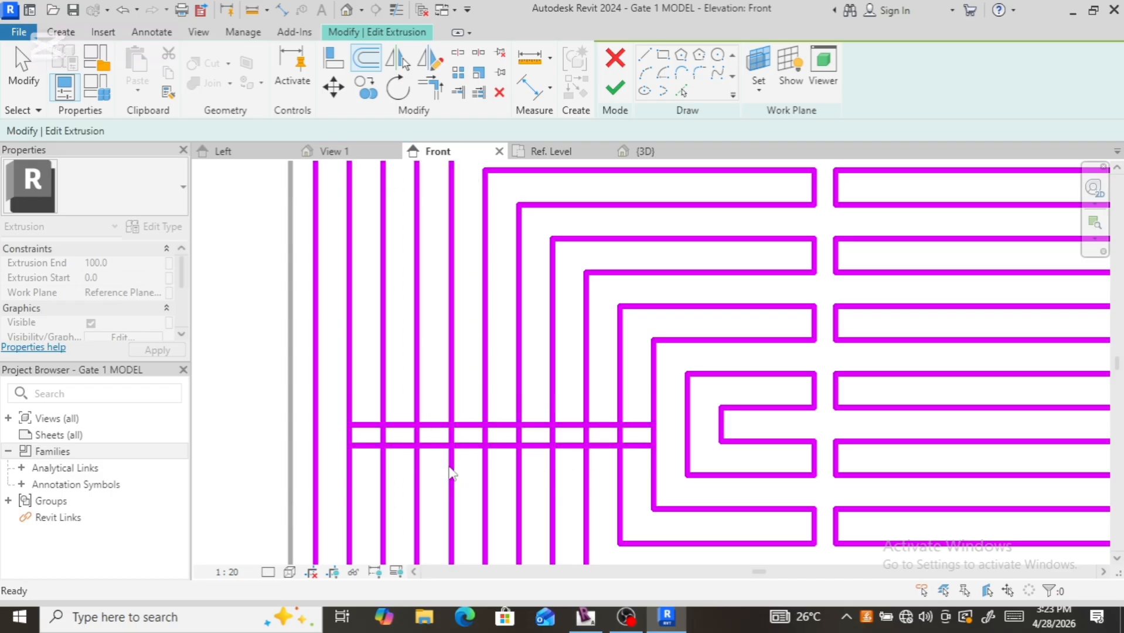
Step: Nudge both horizontal lines up together to roughly centre the pair on the gate pattern's horizontal midline
click(500, 425)
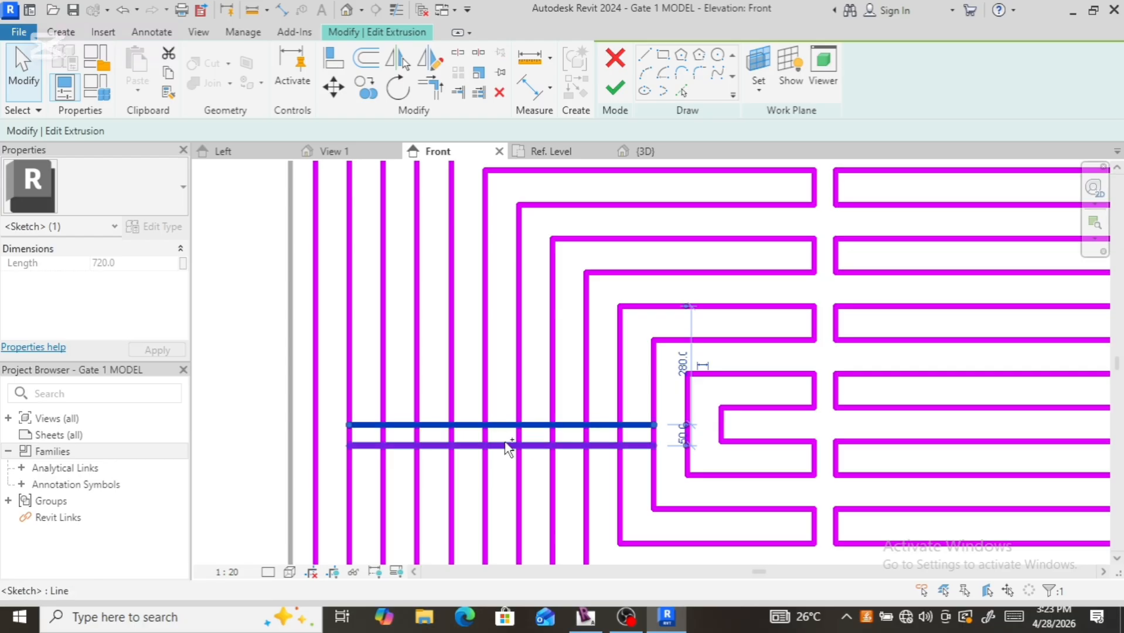
ctrl+click(500, 446)
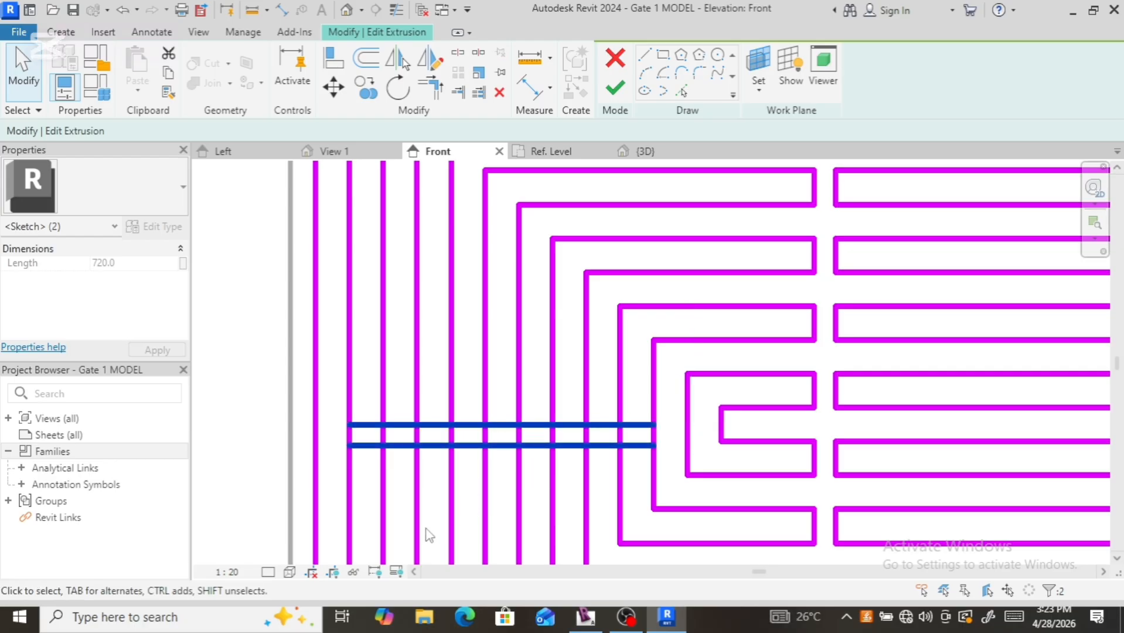
key(Up)
key(Up)
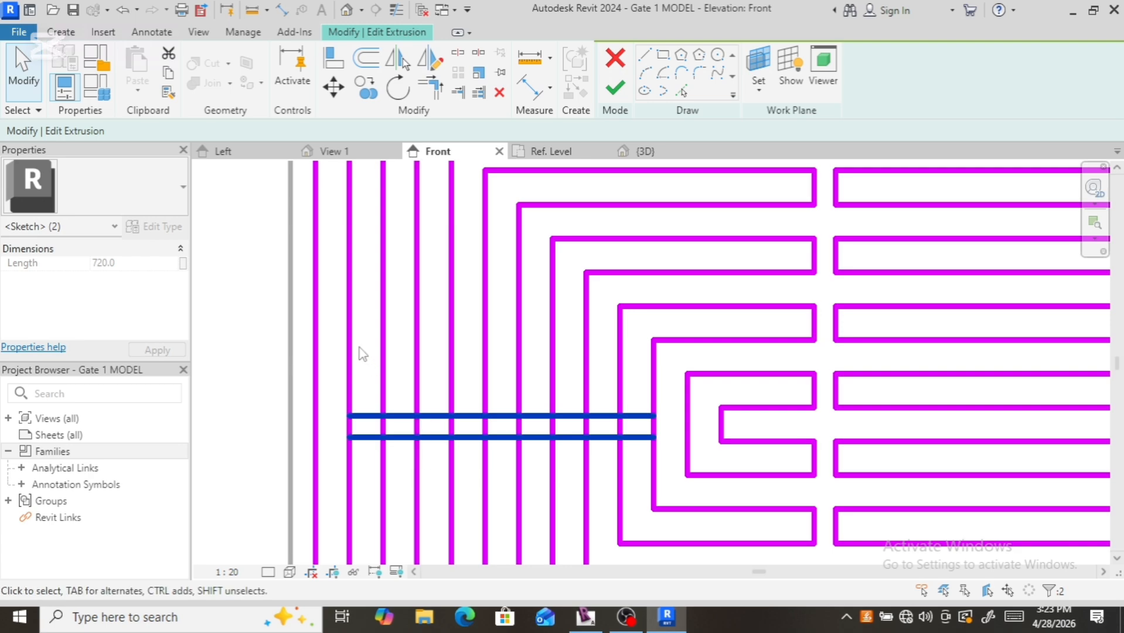
Step: Split each vertical line crossed by the new horizontal pair at a point between the two horizontal lines
click(459, 54)
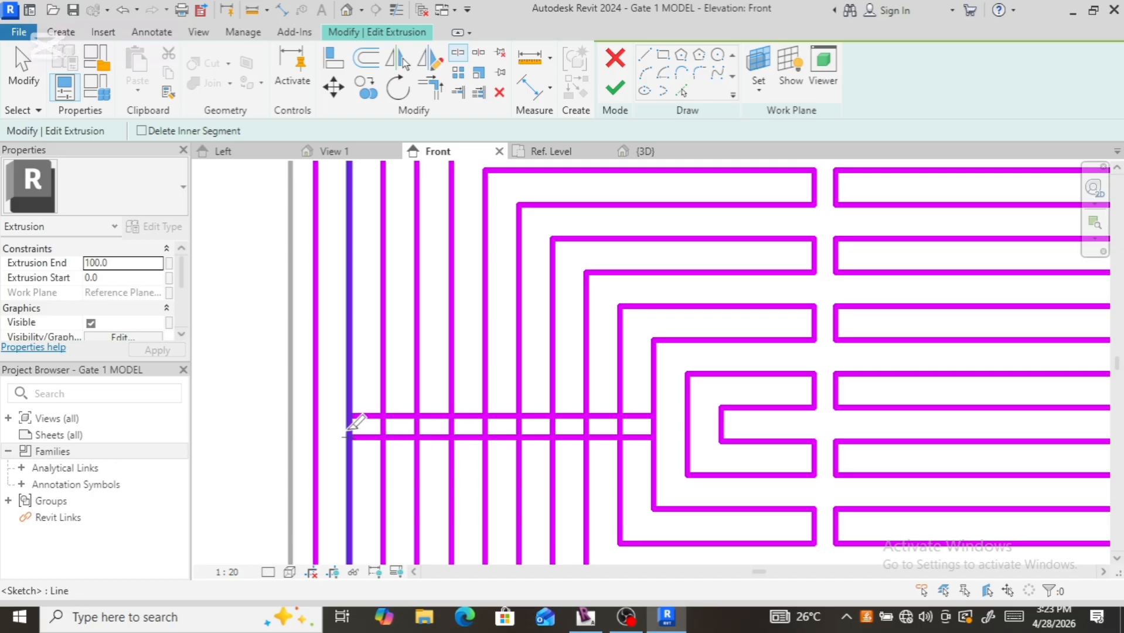
click(383, 423)
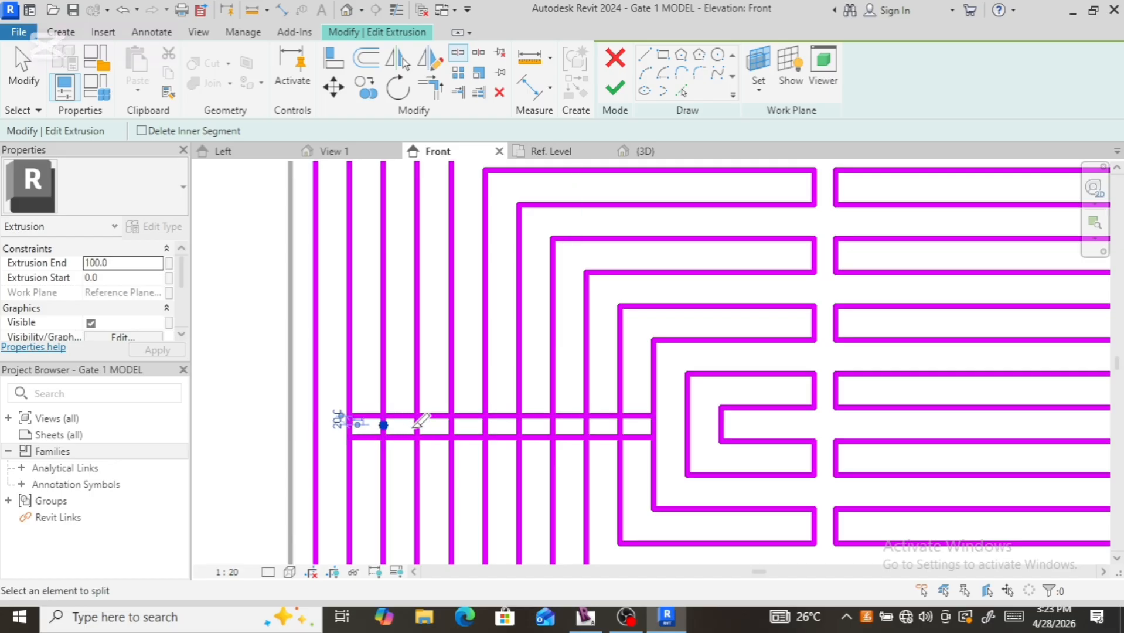
click(417, 424)
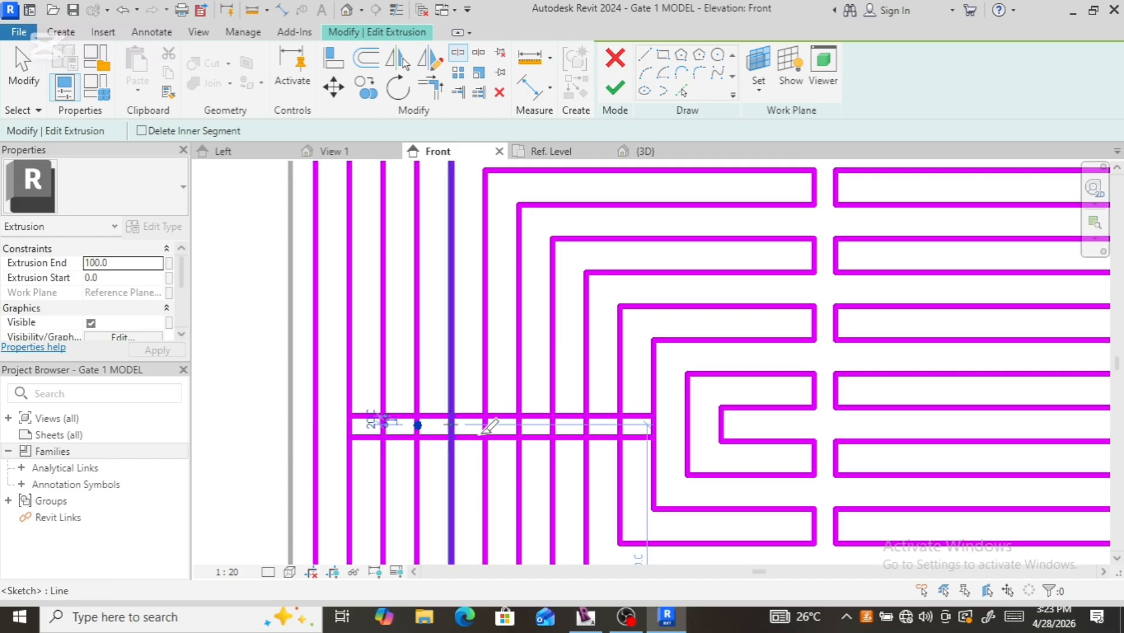
click(451, 424)
click(486, 424)
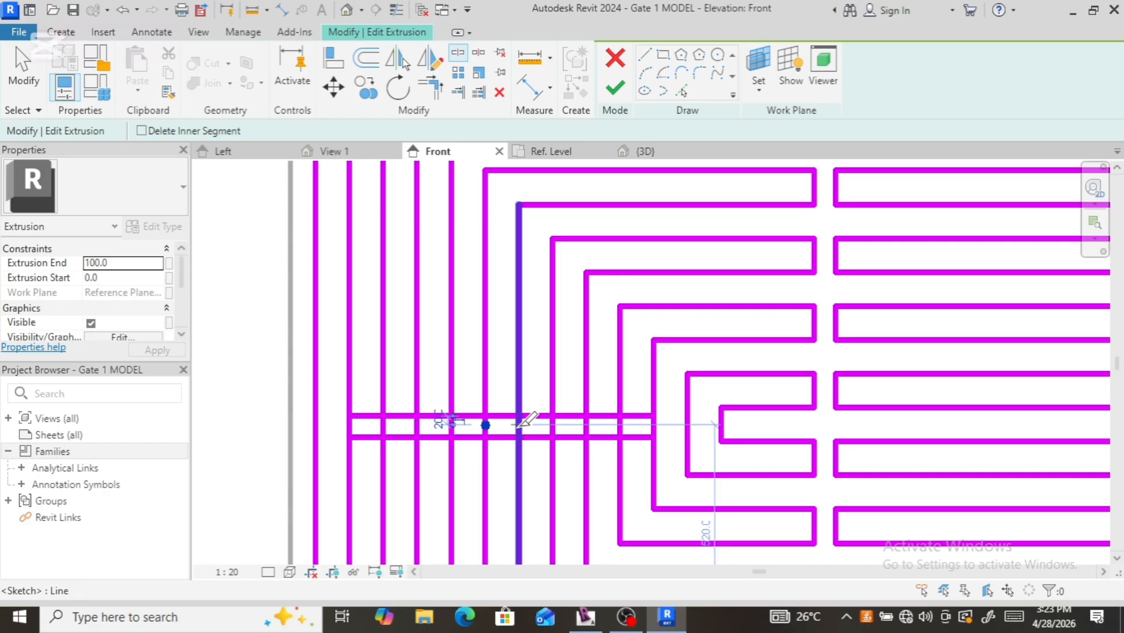
click(519, 424)
click(552, 424)
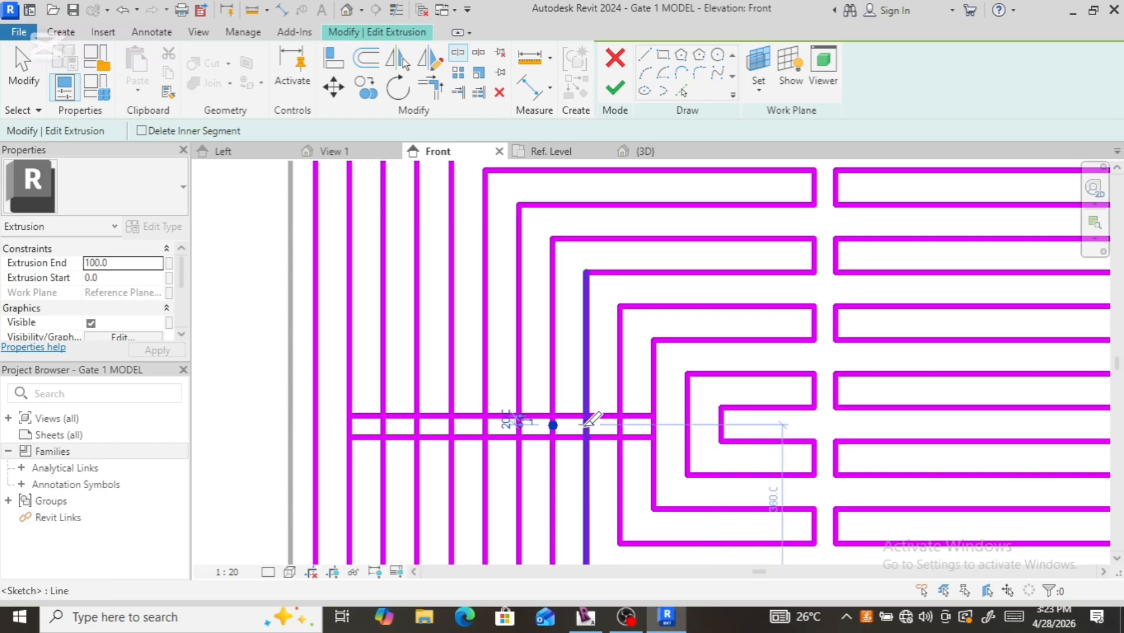
click(586, 424)
click(620, 425)
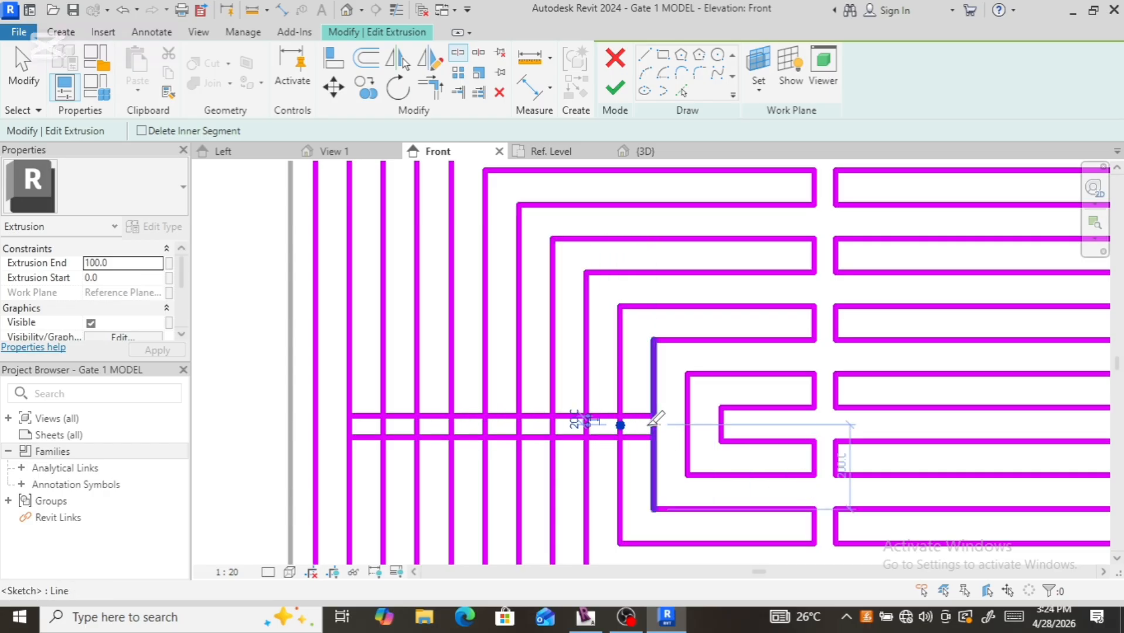
click(654, 425)
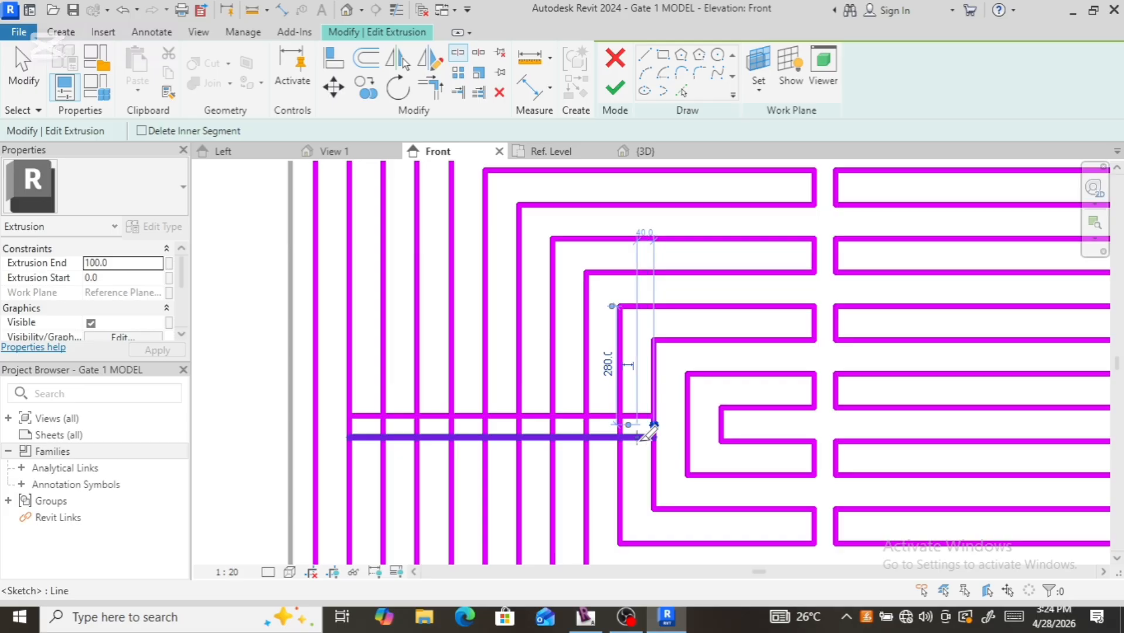
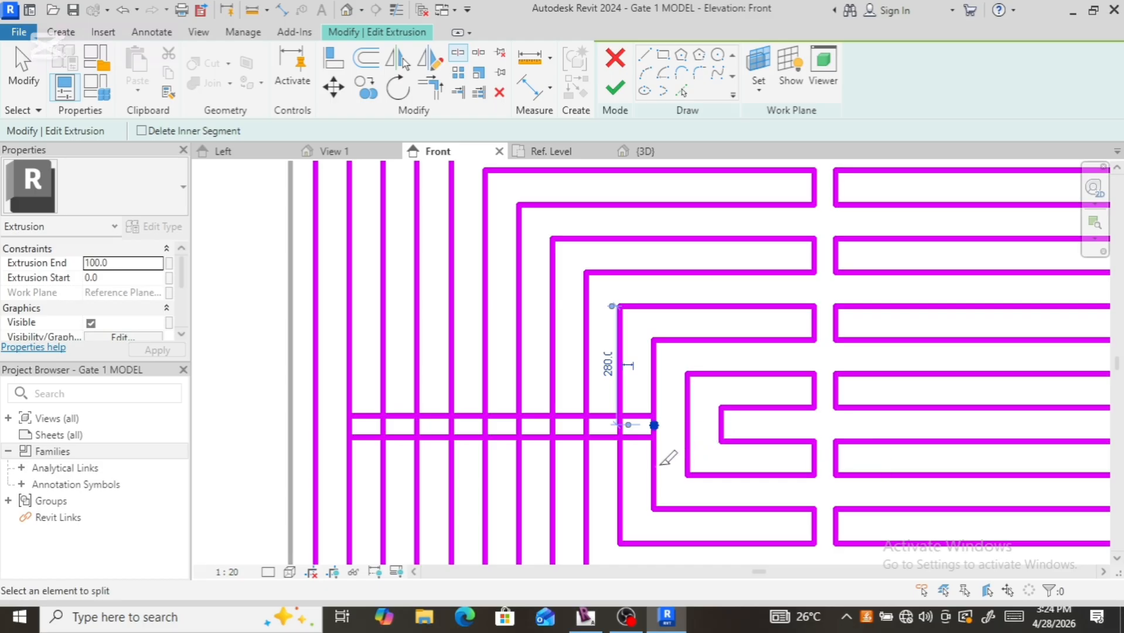
key(Escape)
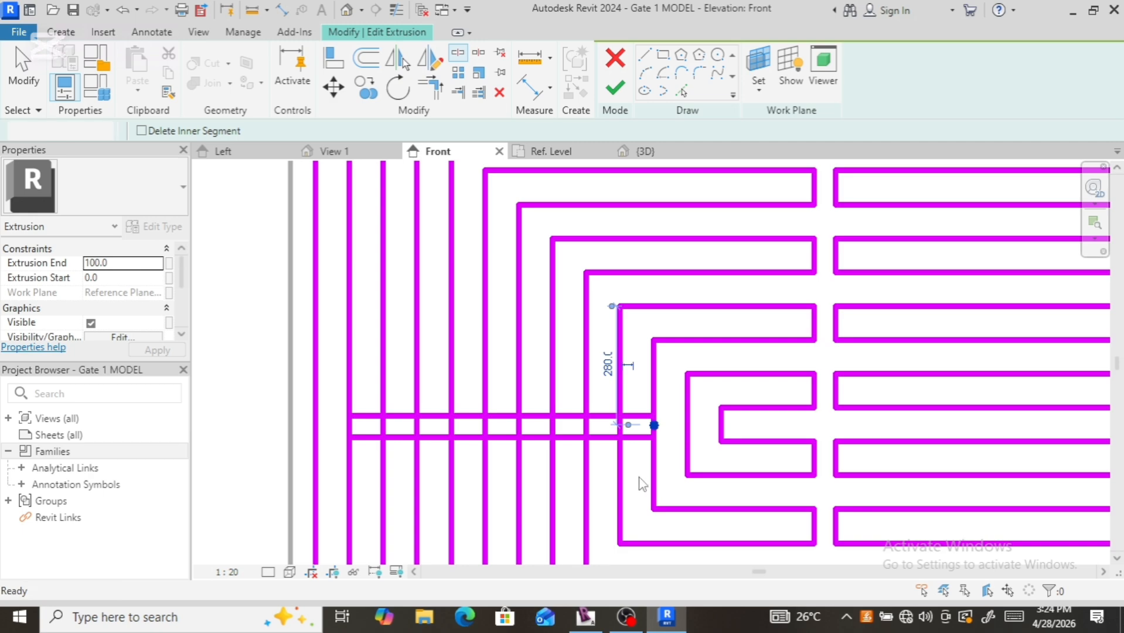
key(Escape)
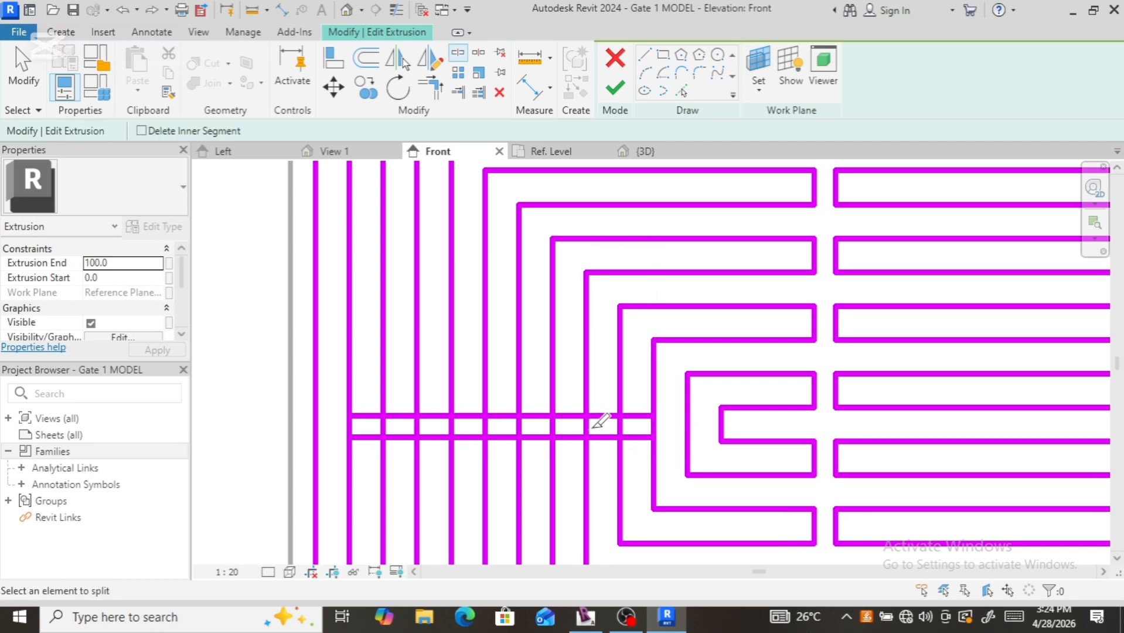
scroll(600, 421, up, 1)
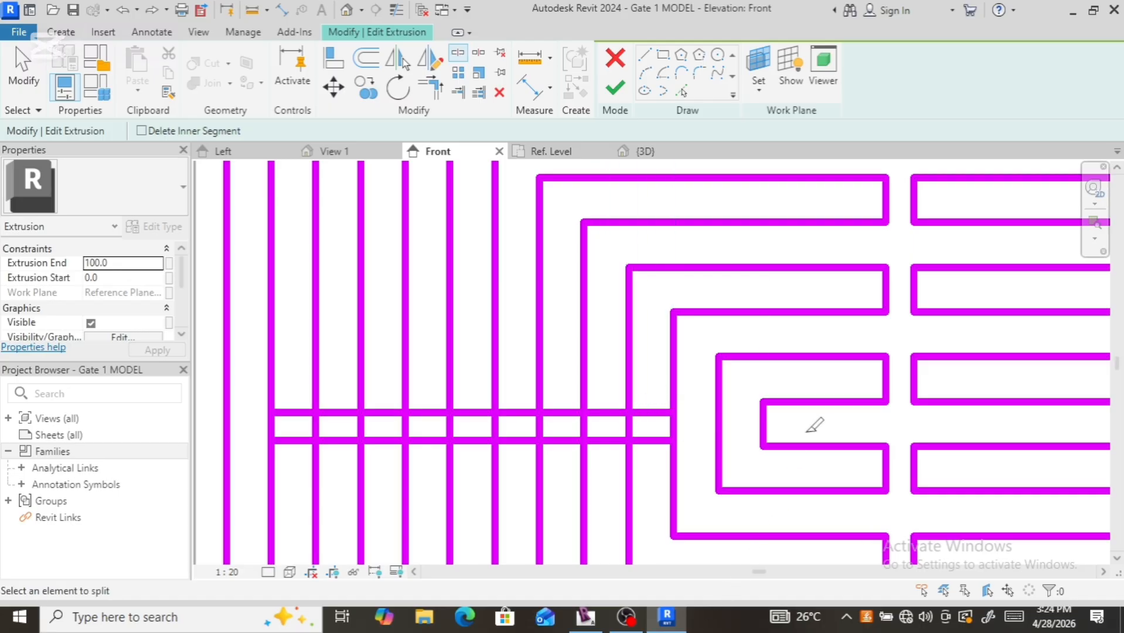
click(674, 422)
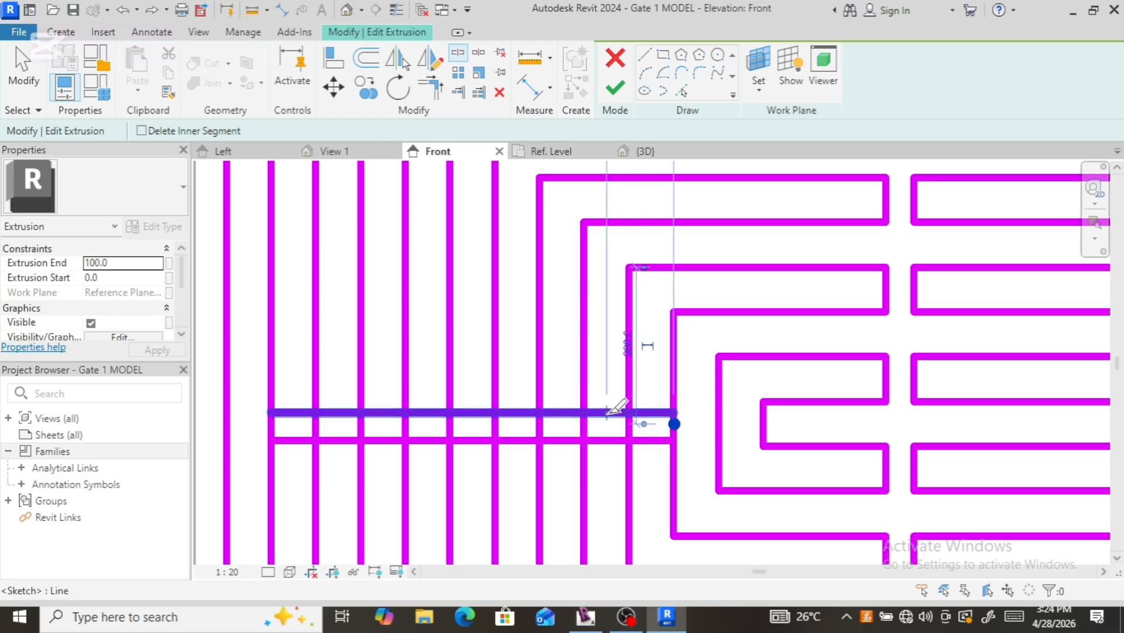
Step: Split both horizontal lines midway across each of the four open spaces between the vertical bars
click(608, 440)
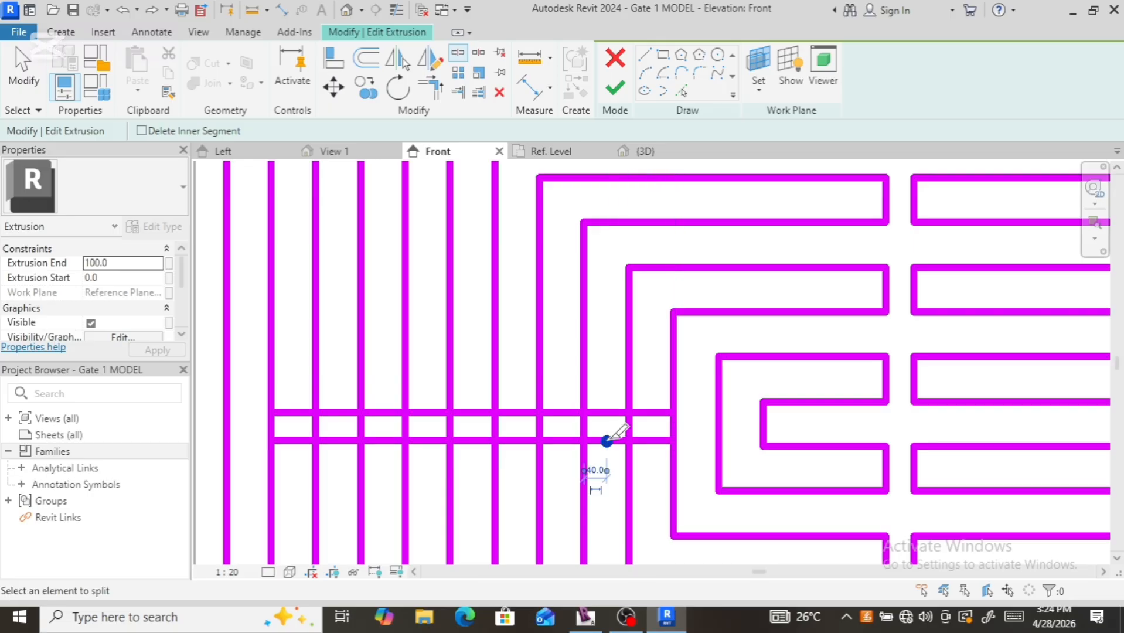
click(518, 412)
click(518, 440)
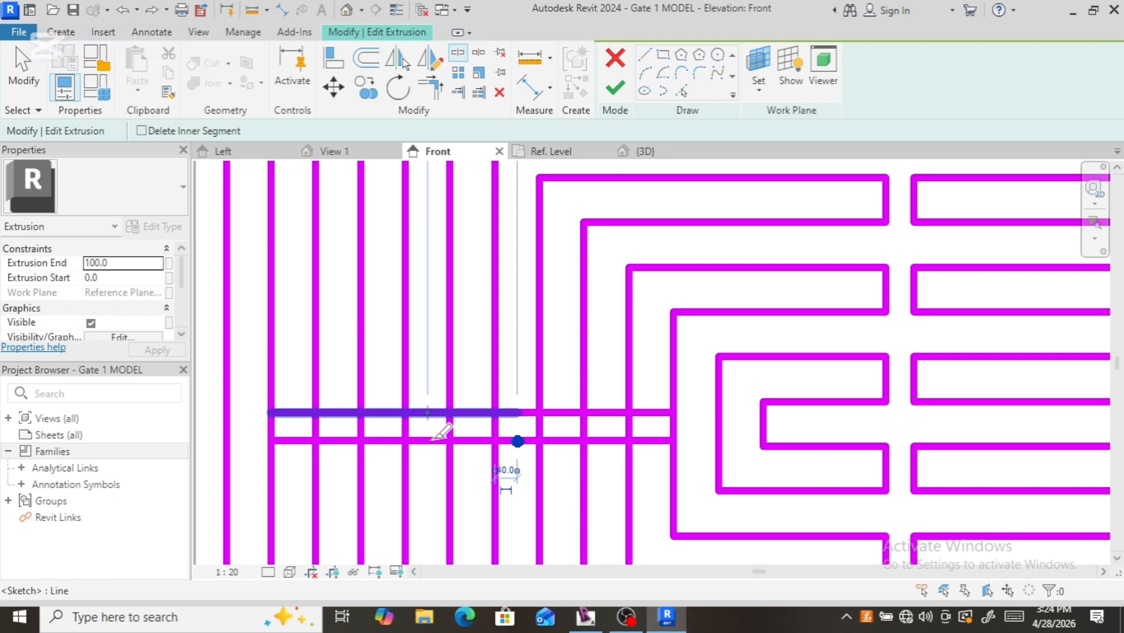
click(428, 413)
click(429, 440)
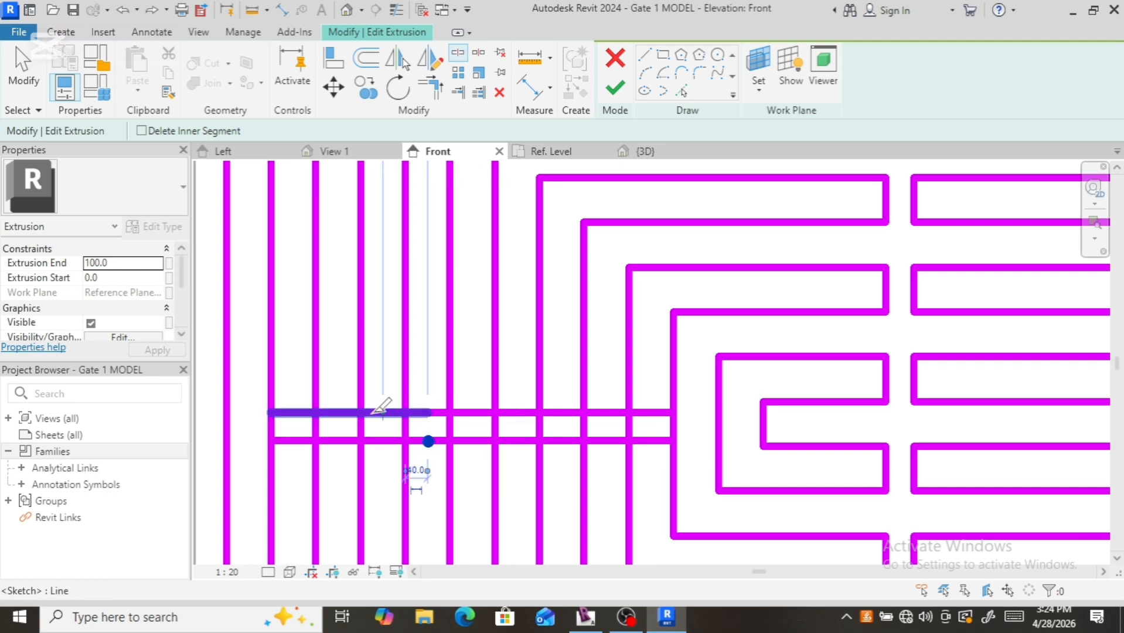
click(338, 413)
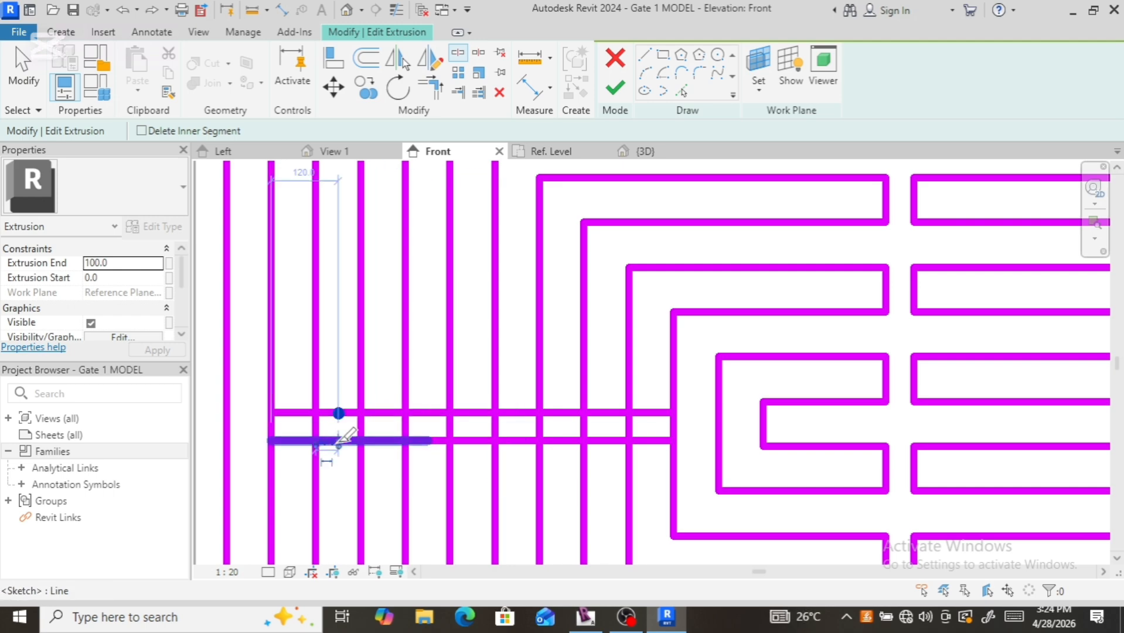
click(338, 440)
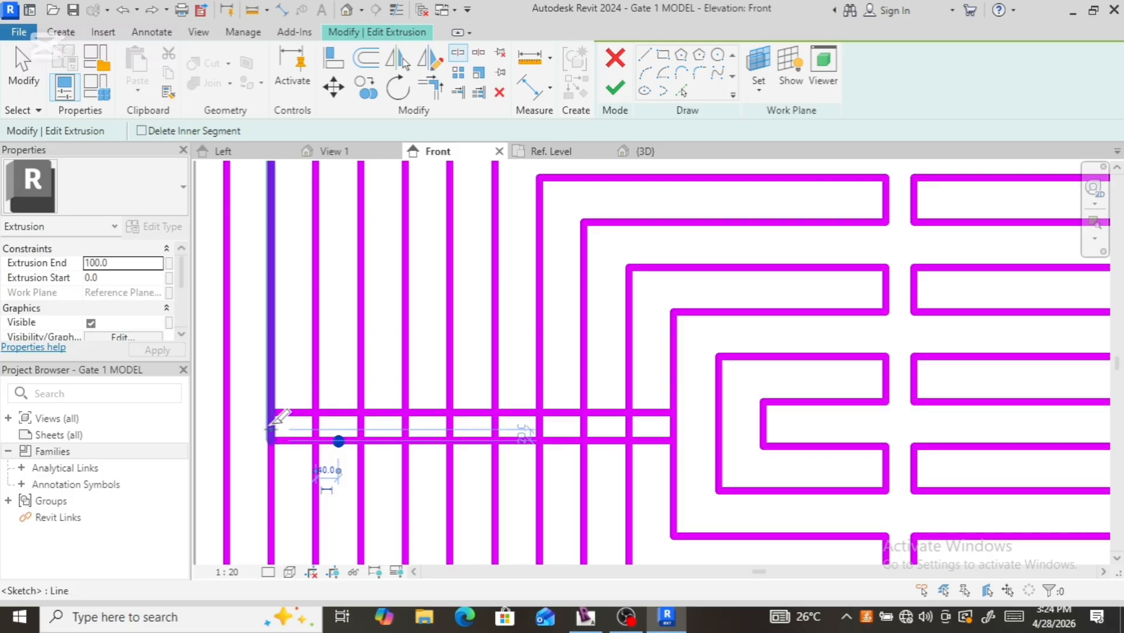
Step: Trim the outermost crossed bar's vertical edges to the upper and lower horizontal lines, closing its ends on both sides of the gap
click(431, 88)
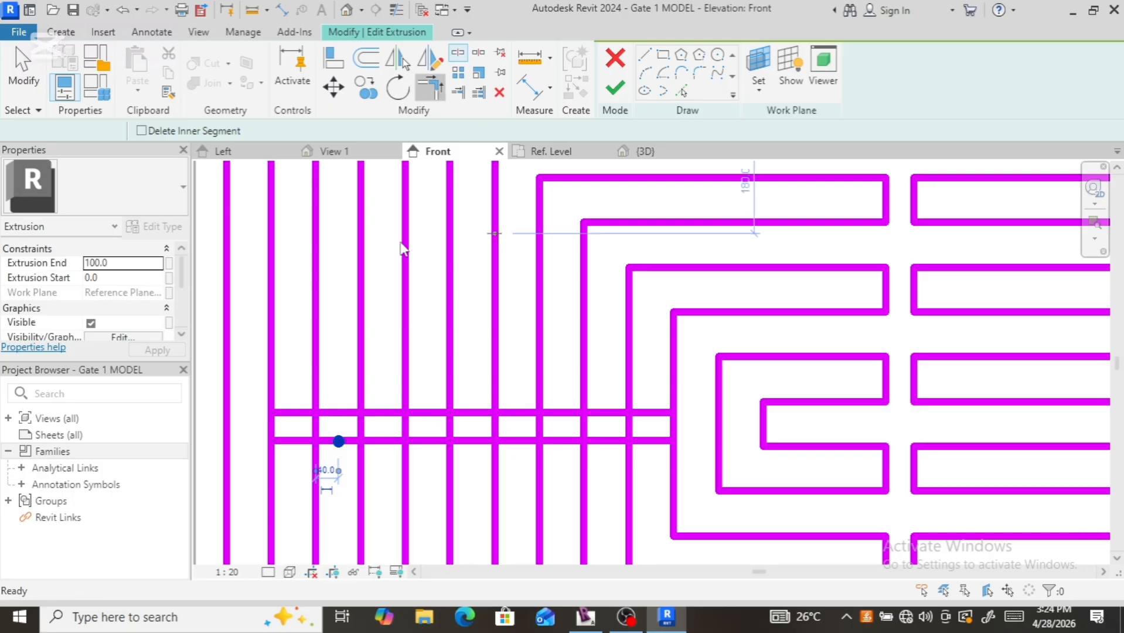
click(299, 415)
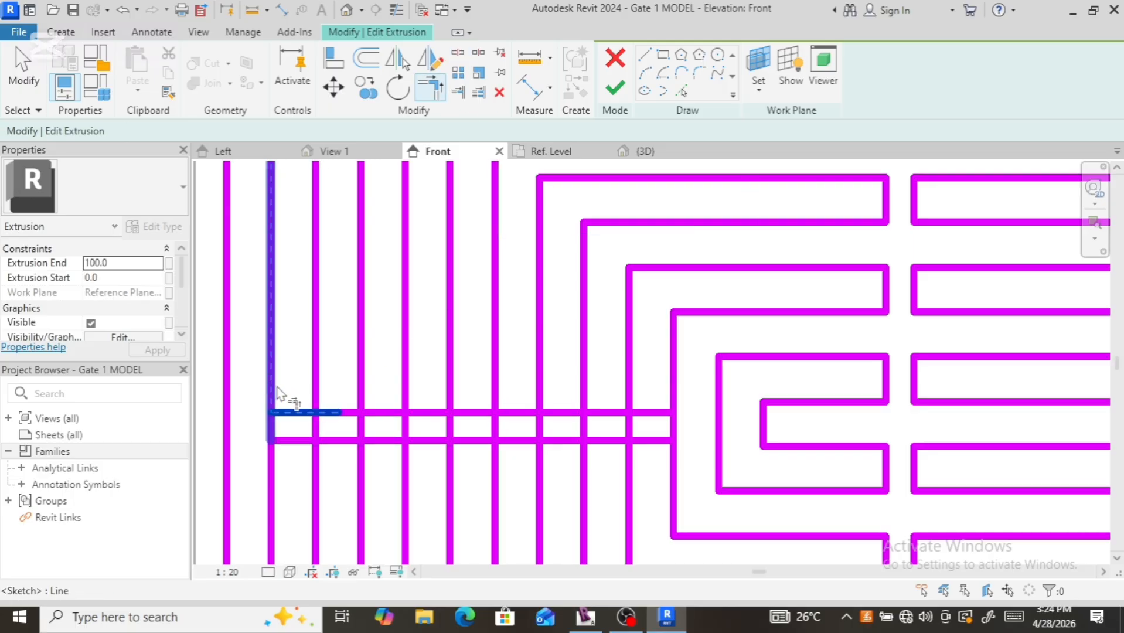
click(276, 389)
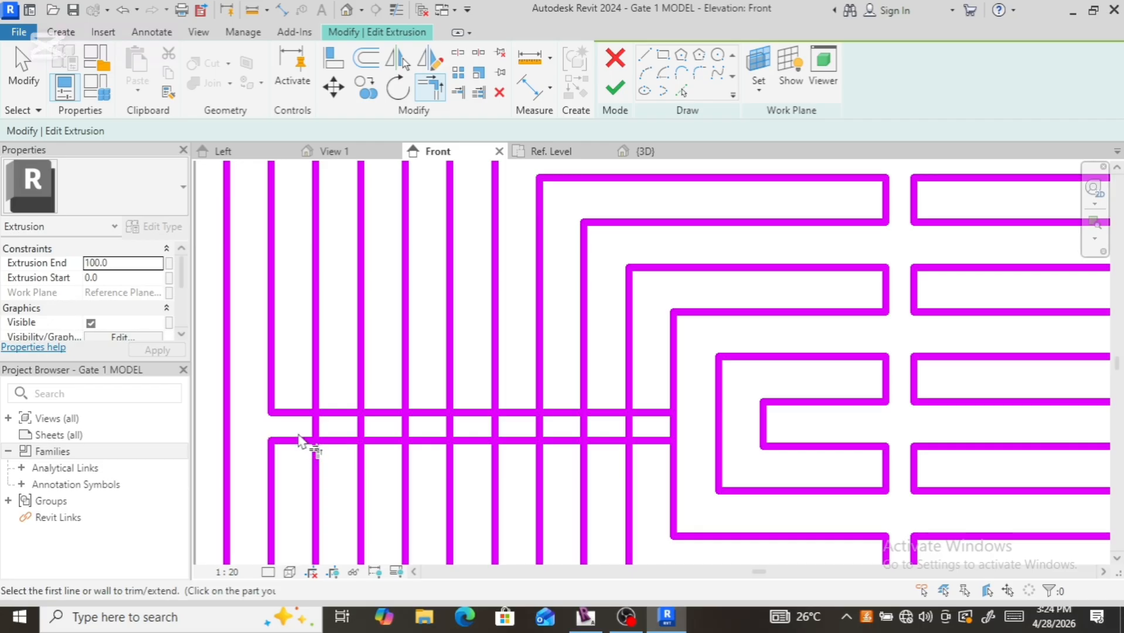
click(315, 467)
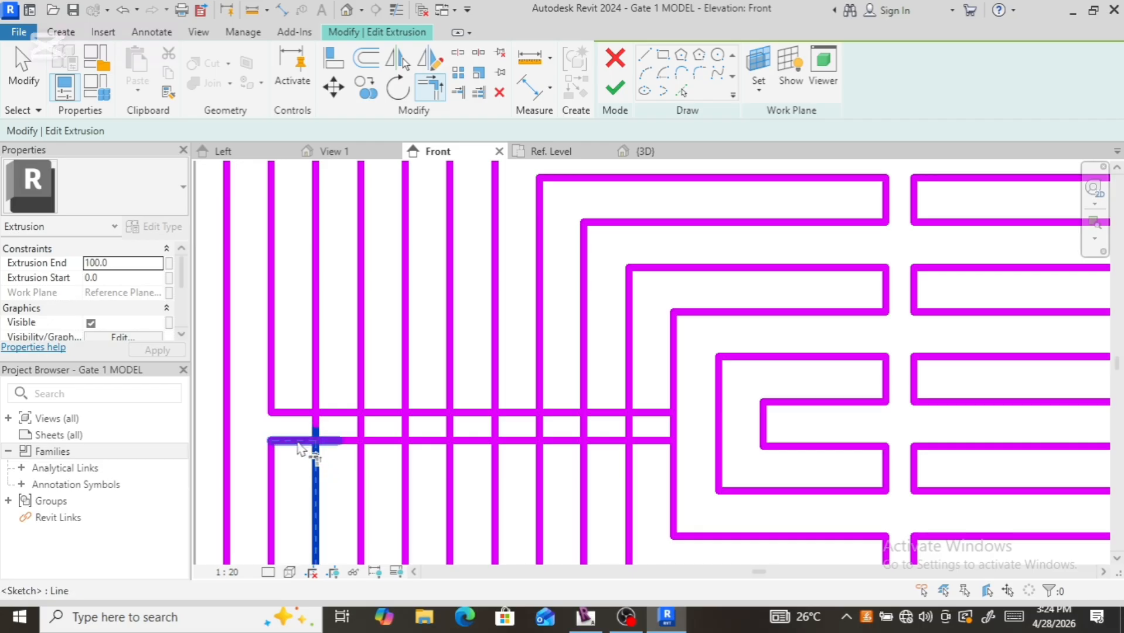
click(297, 441)
click(315, 402)
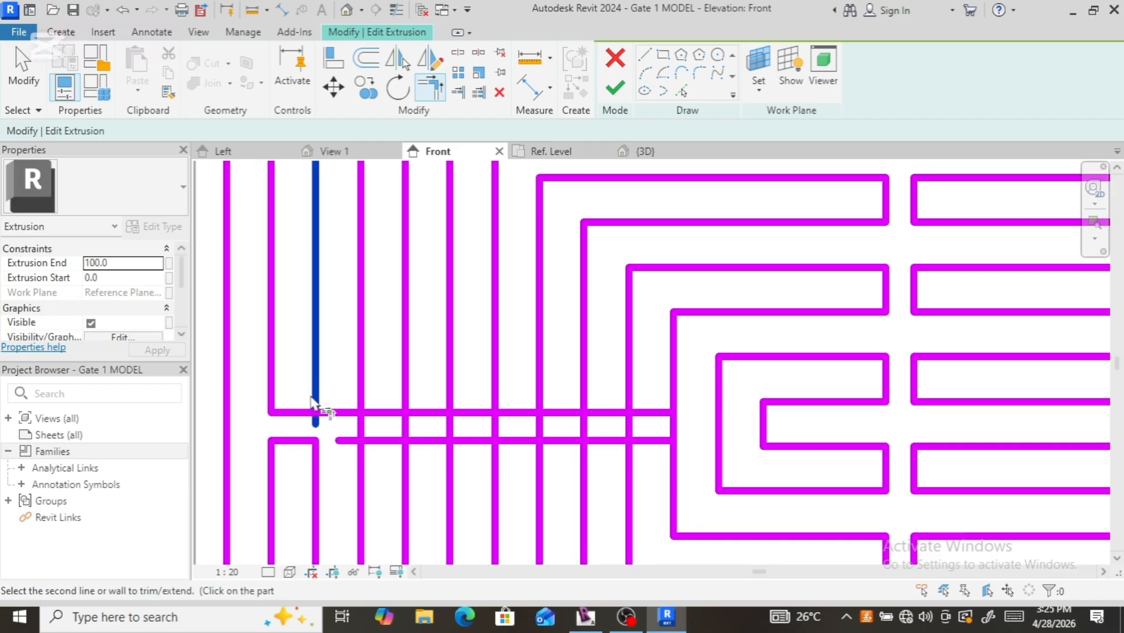
click(303, 414)
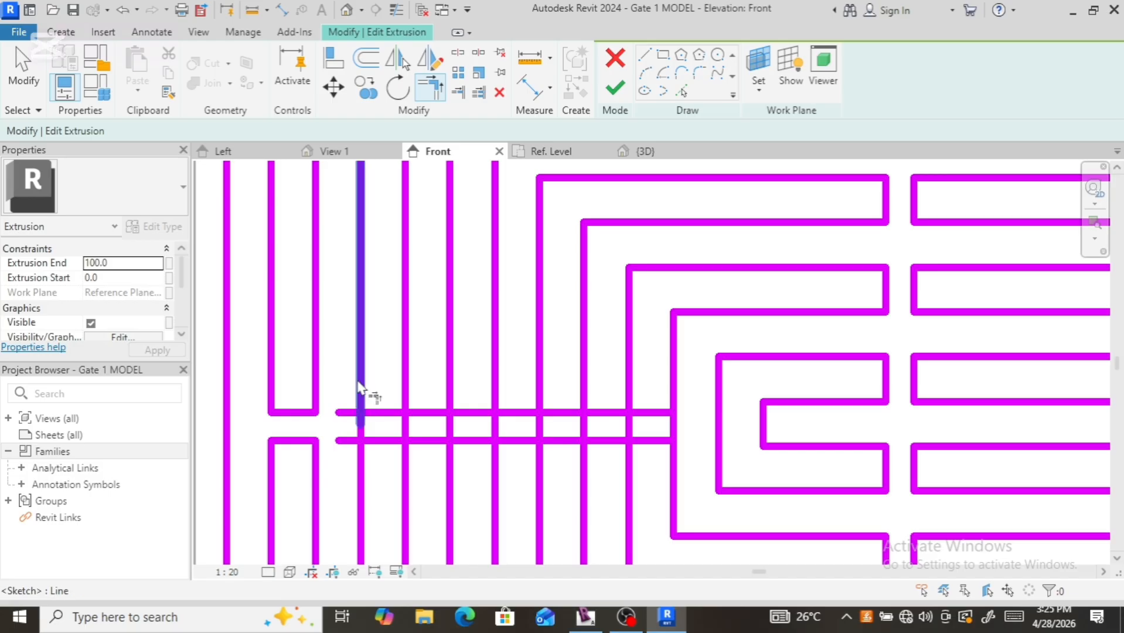
Step: Trim the second crossed bar from the outside to both horizontal lines, closing its upper and lower pieces at the gap
click(362, 396)
click(382, 414)
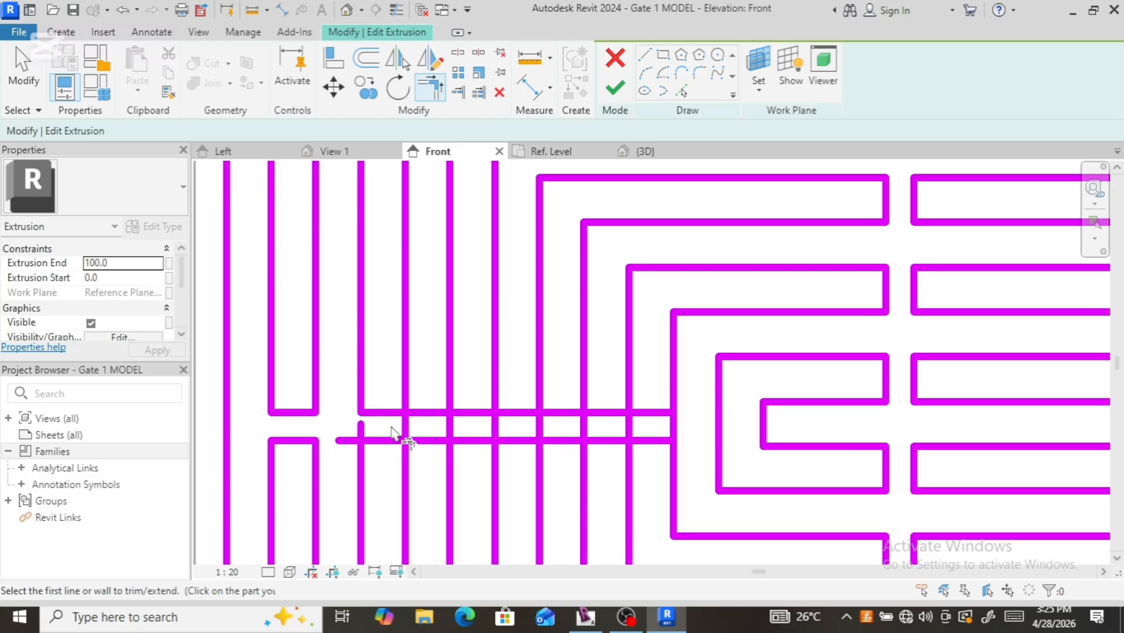
click(384, 440)
click(362, 466)
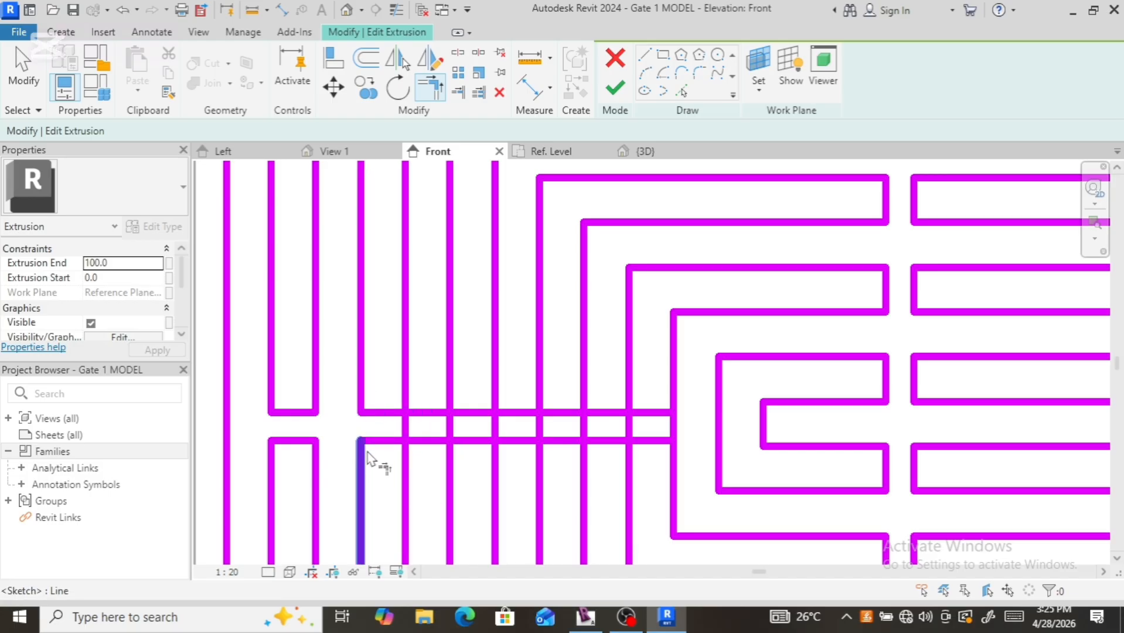
click(386, 441)
click(404, 474)
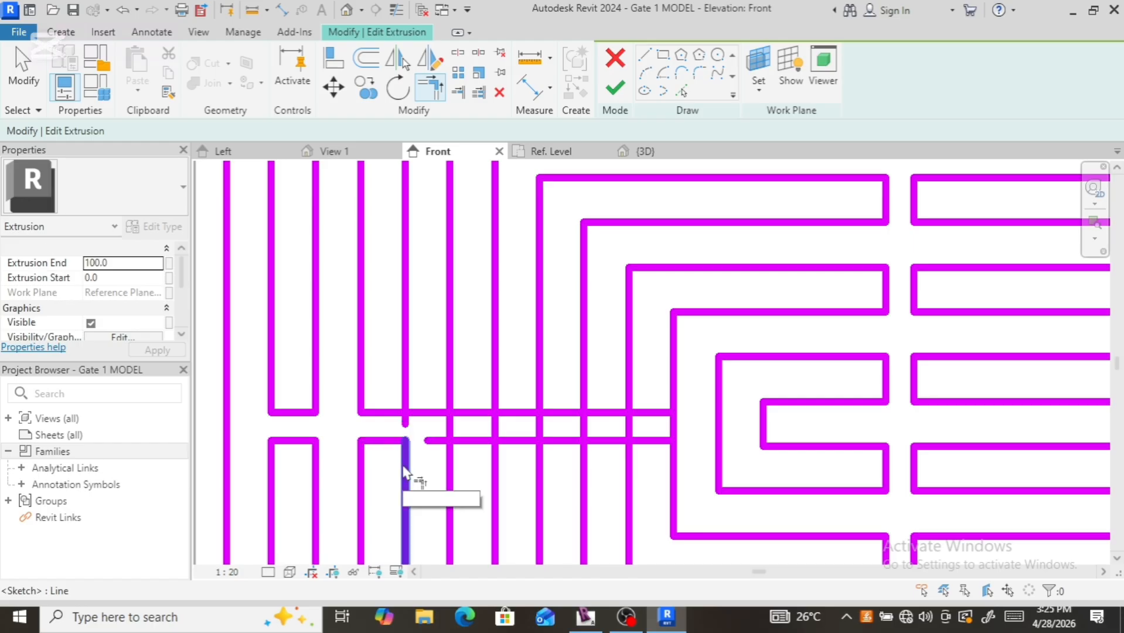
click(407, 408)
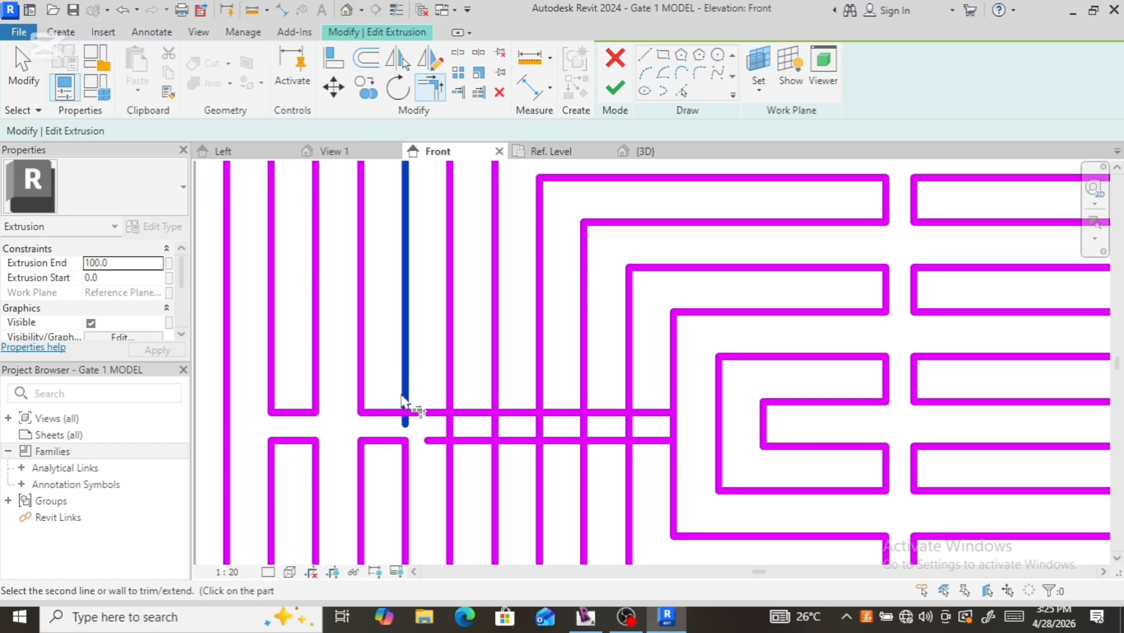
click(392, 414)
Step: Trim both edges of the third crossed bar from the outside to the horizontal lines above and below the gap
click(450, 397)
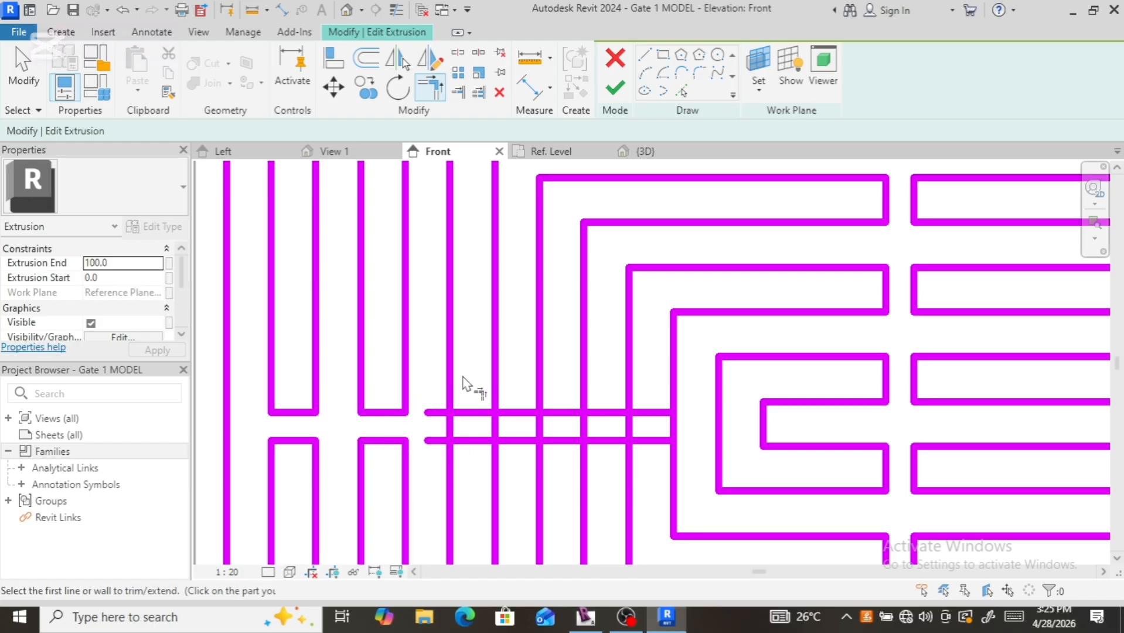
click(451, 384)
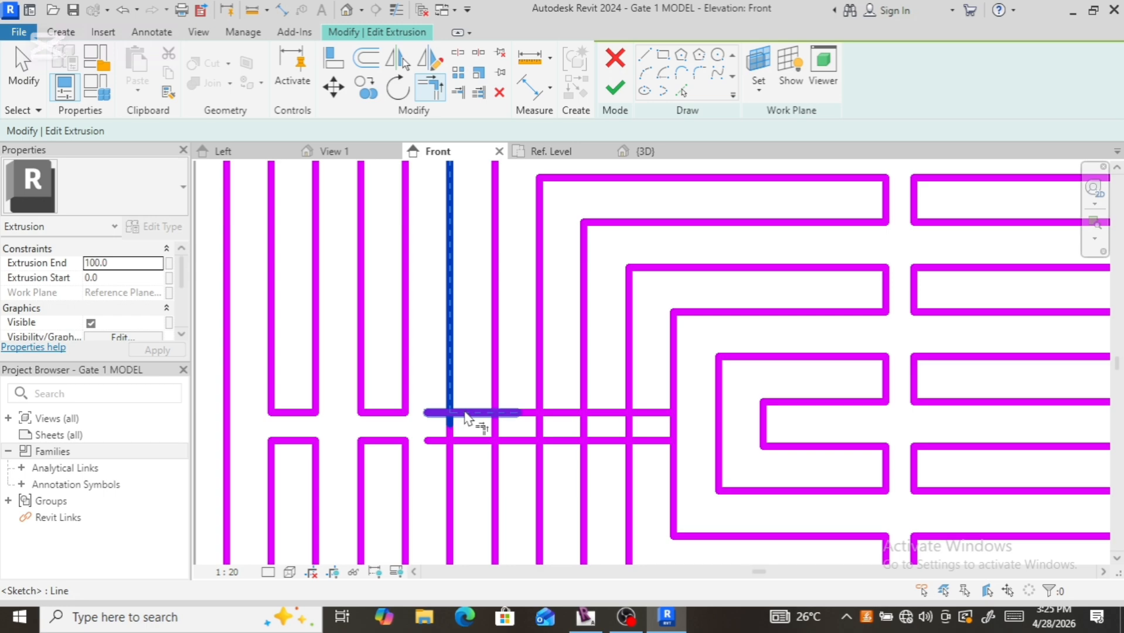
click(466, 413)
click(472, 442)
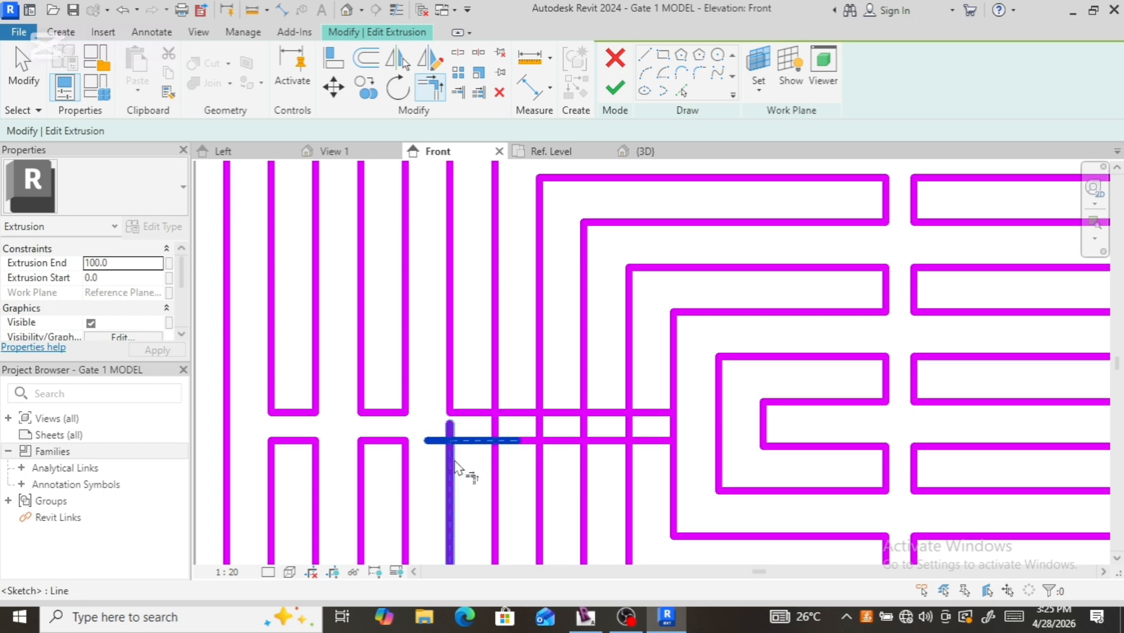
click(455, 467)
click(470, 442)
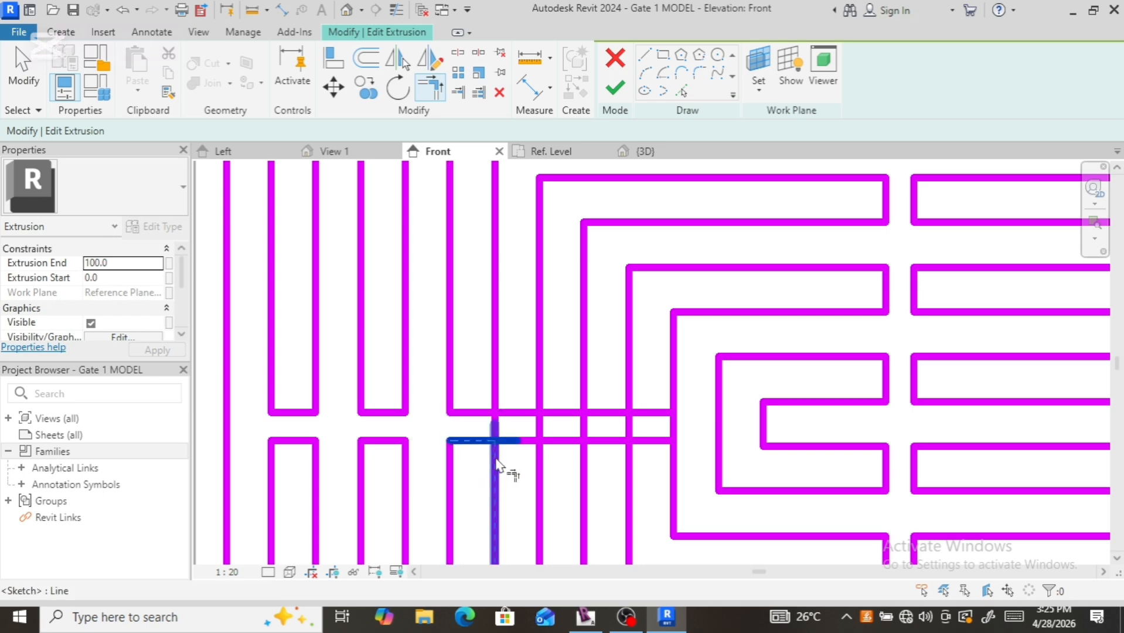
click(496, 466)
click(496, 389)
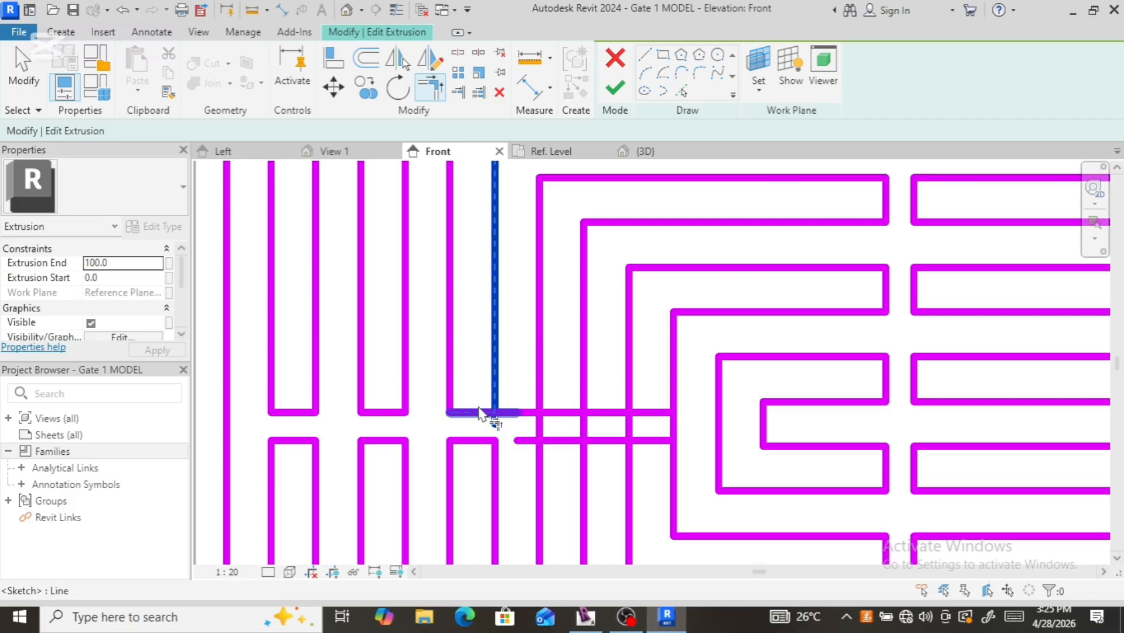
click(479, 413)
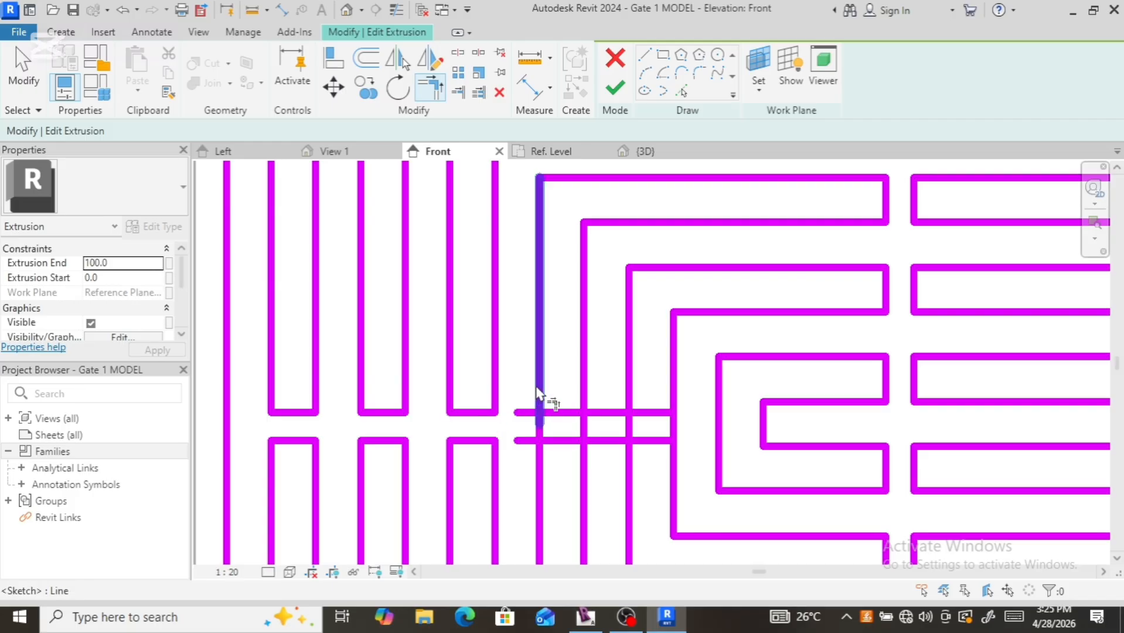
Step: Trim both vertical edges of the fourth crossed bar from the outside to the horizontal lines above and below the gap
click(538, 392)
click(567, 414)
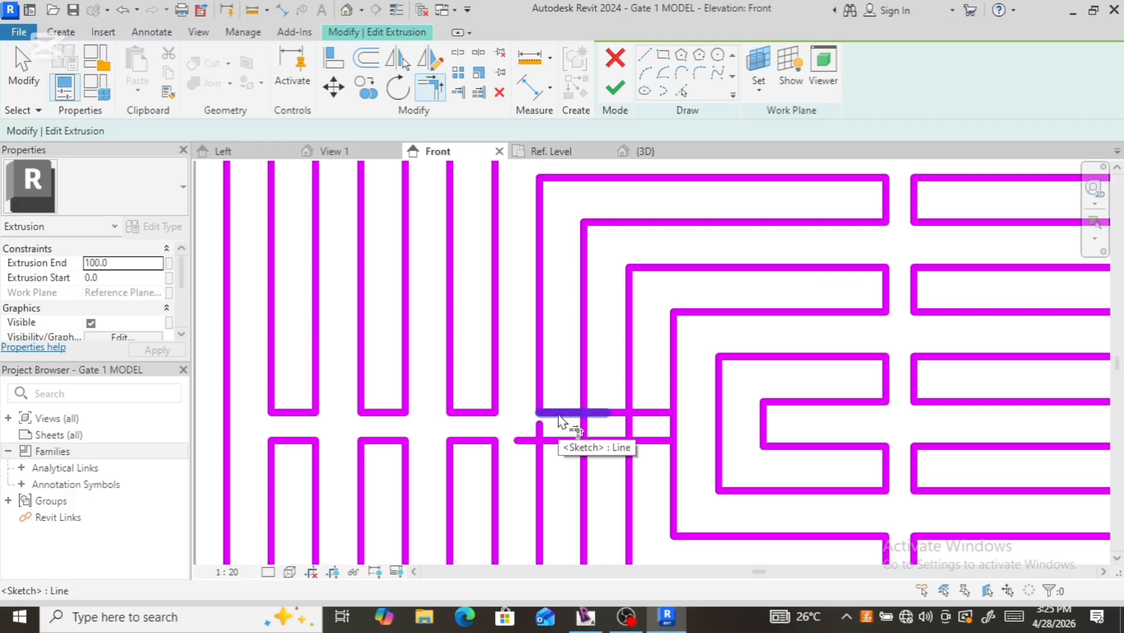
click(569, 441)
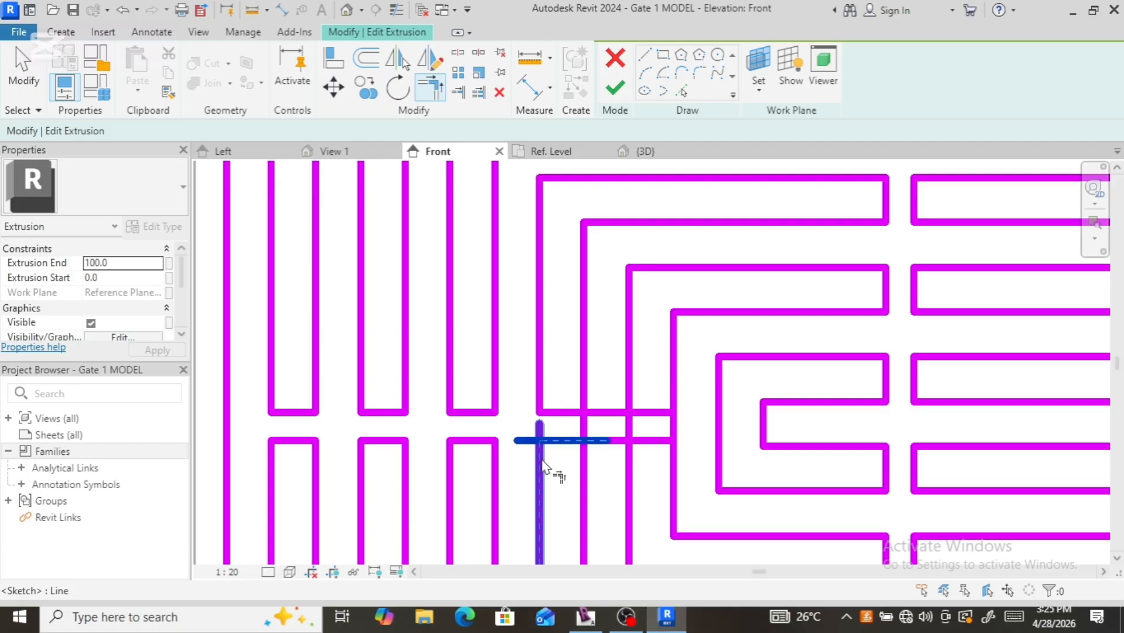
click(541, 465)
click(573, 446)
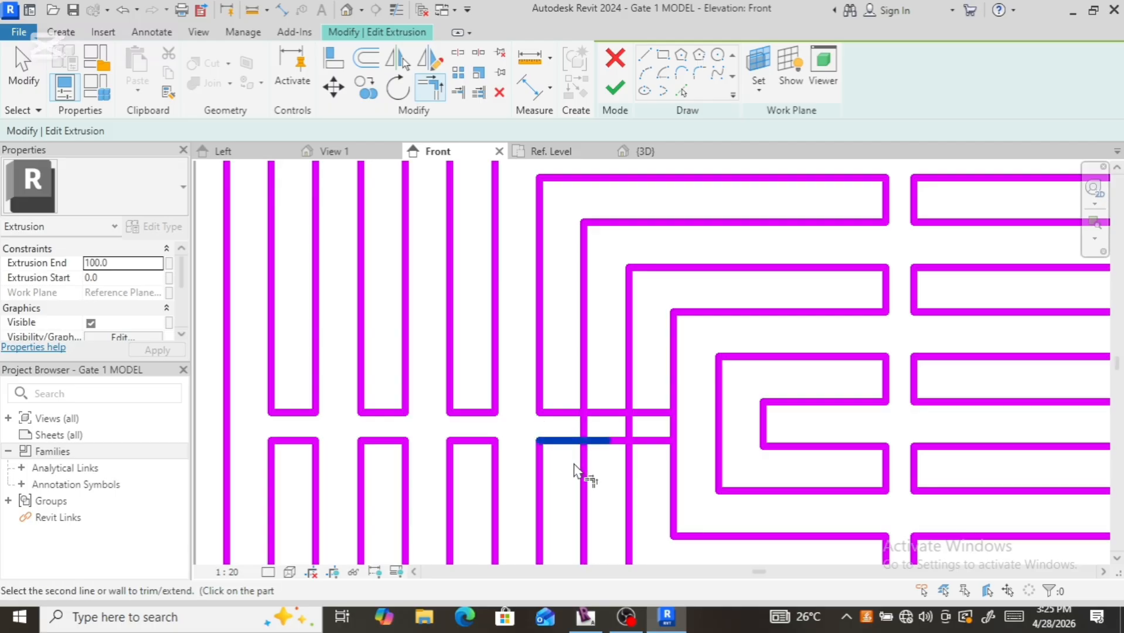
click(584, 468)
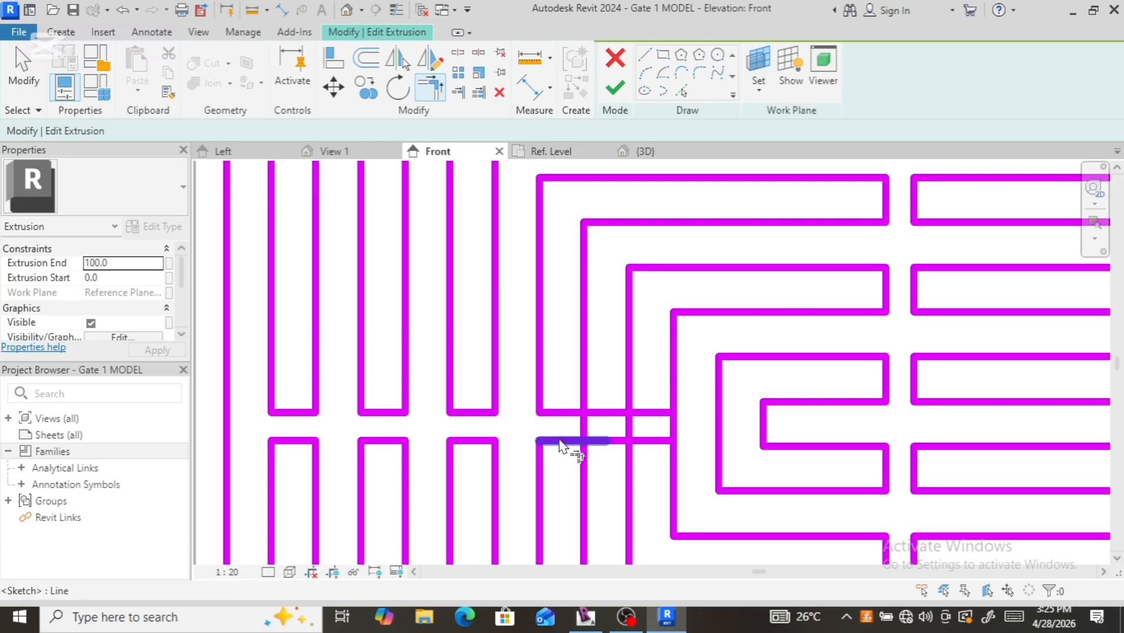
click(562, 443)
click(586, 463)
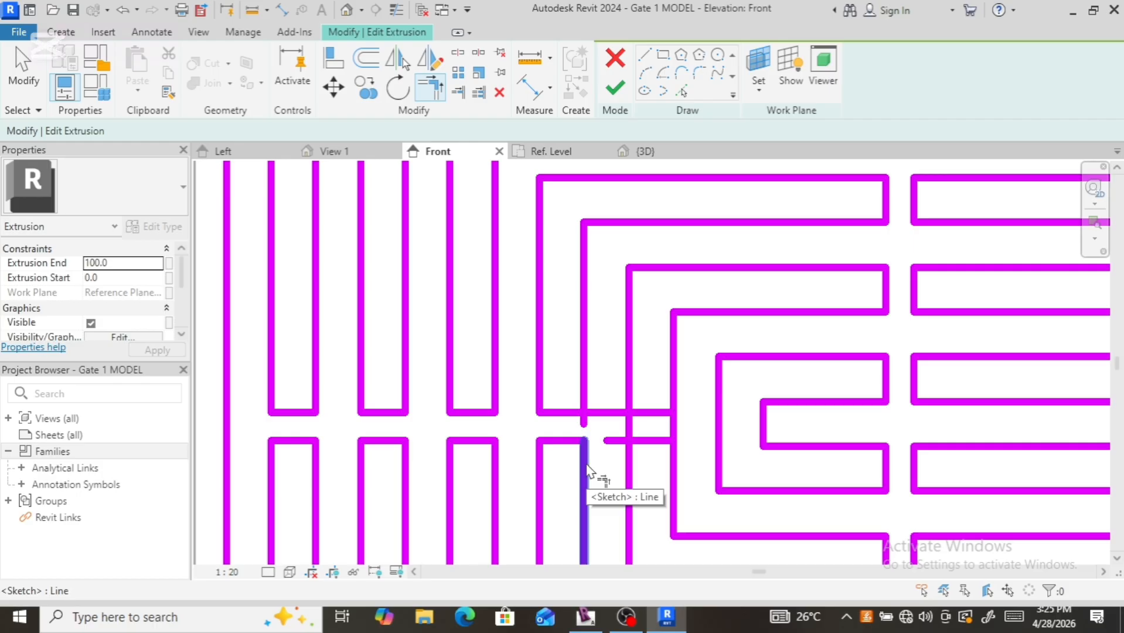
click(581, 413)
click(584, 404)
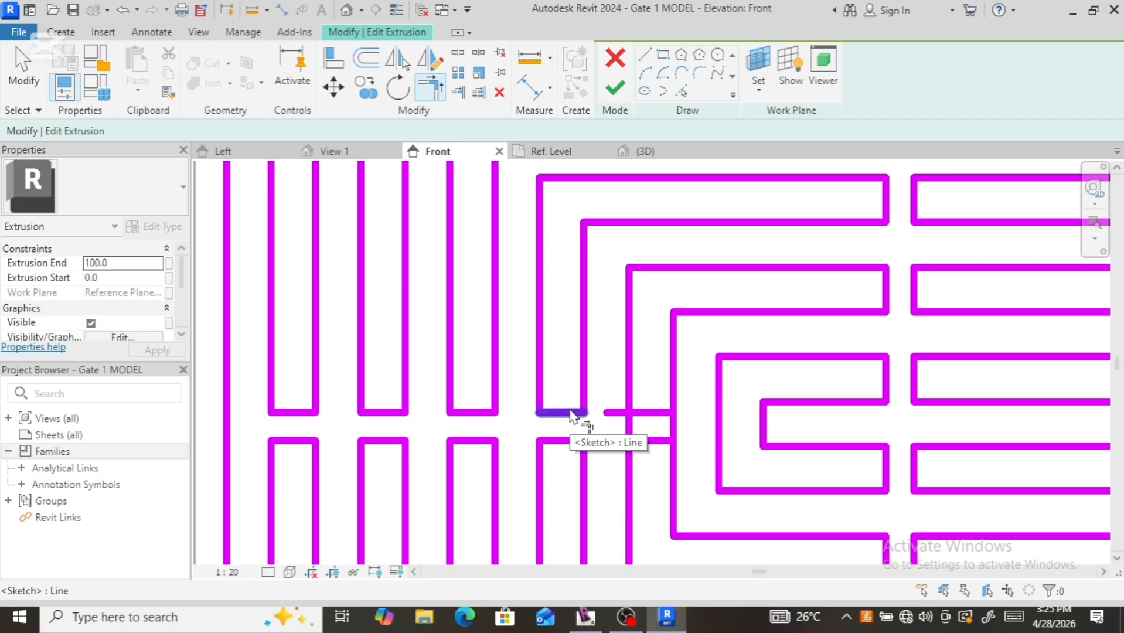
Step: Trim both edges of the innermost crossed bar to the two horizontal lines, closing its upper and lower pieces at the gap
click(634, 388)
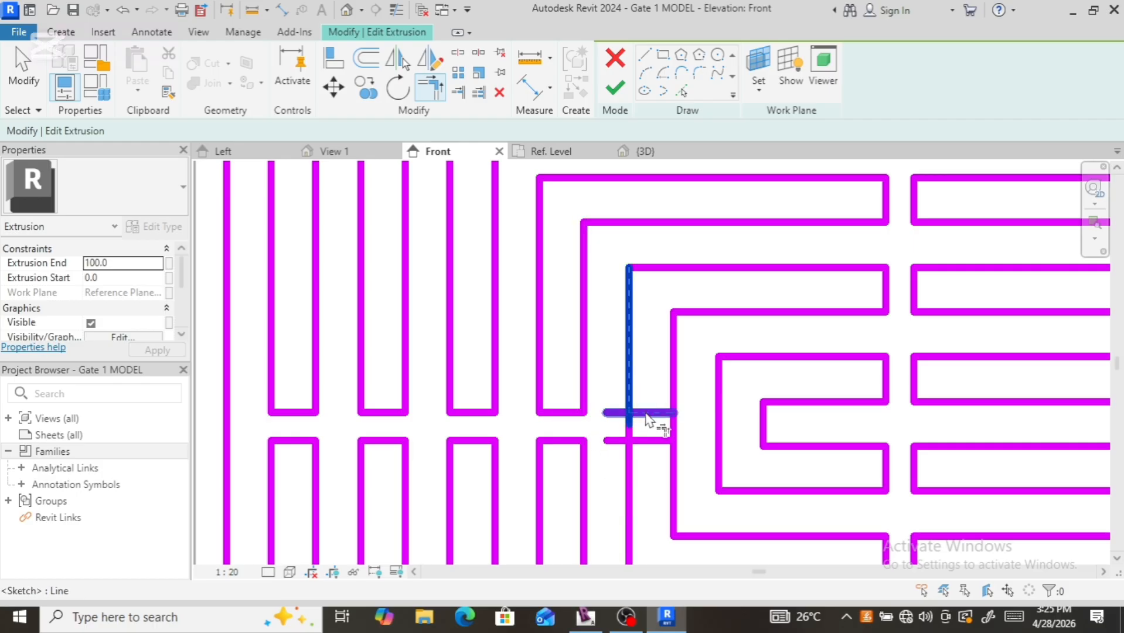
click(649, 413)
click(650, 441)
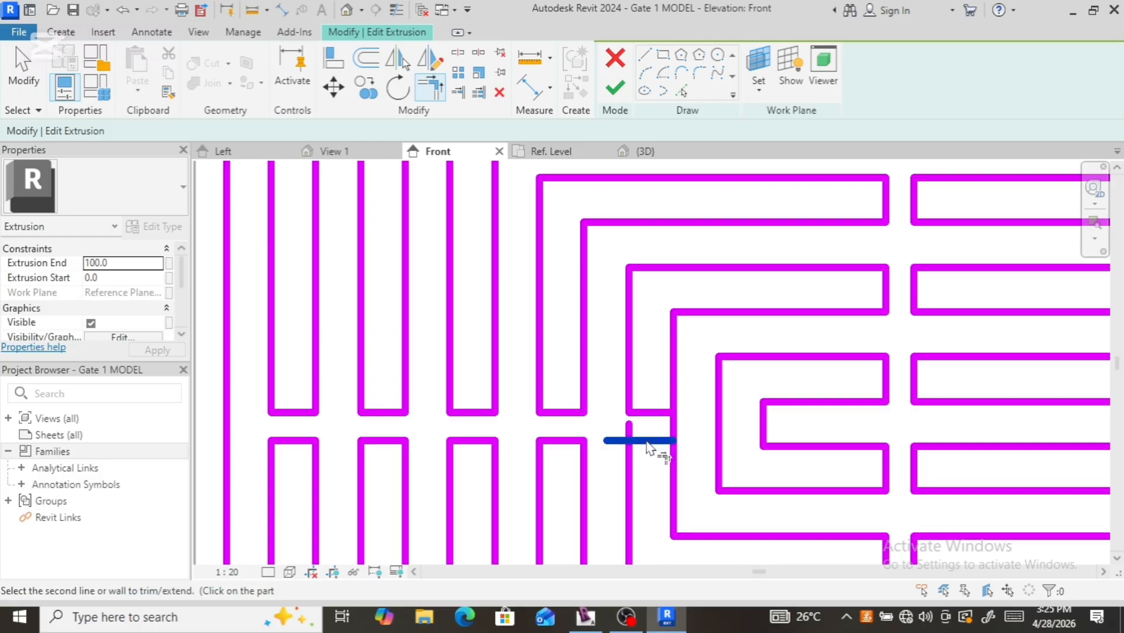
click(636, 463)
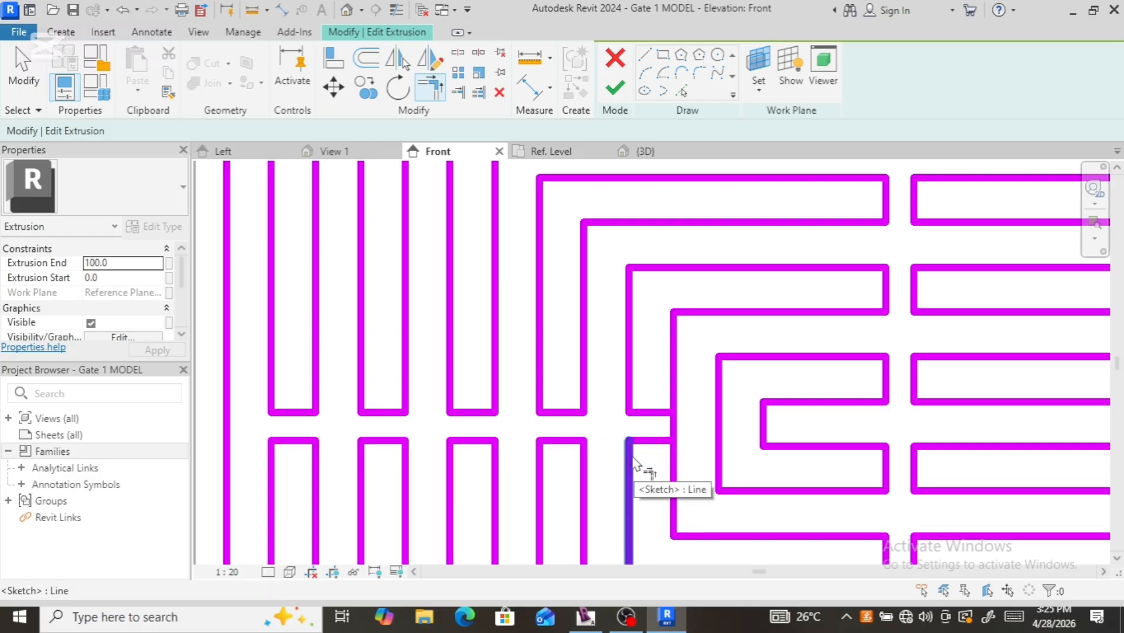
click(665, 450)
click(675, 459)
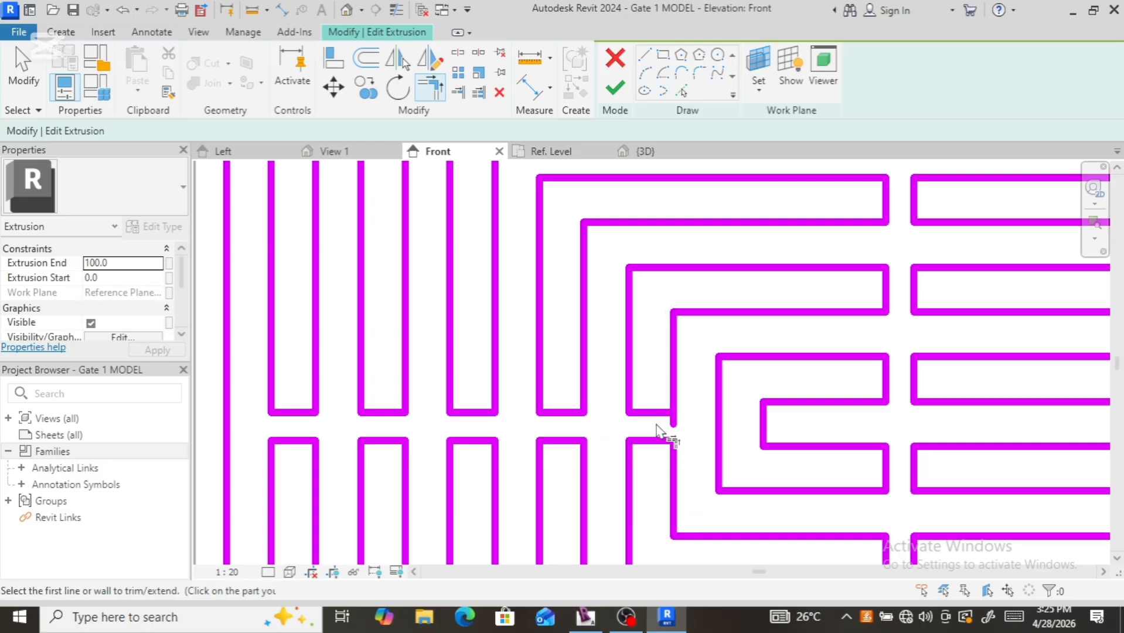
click(673, 389)
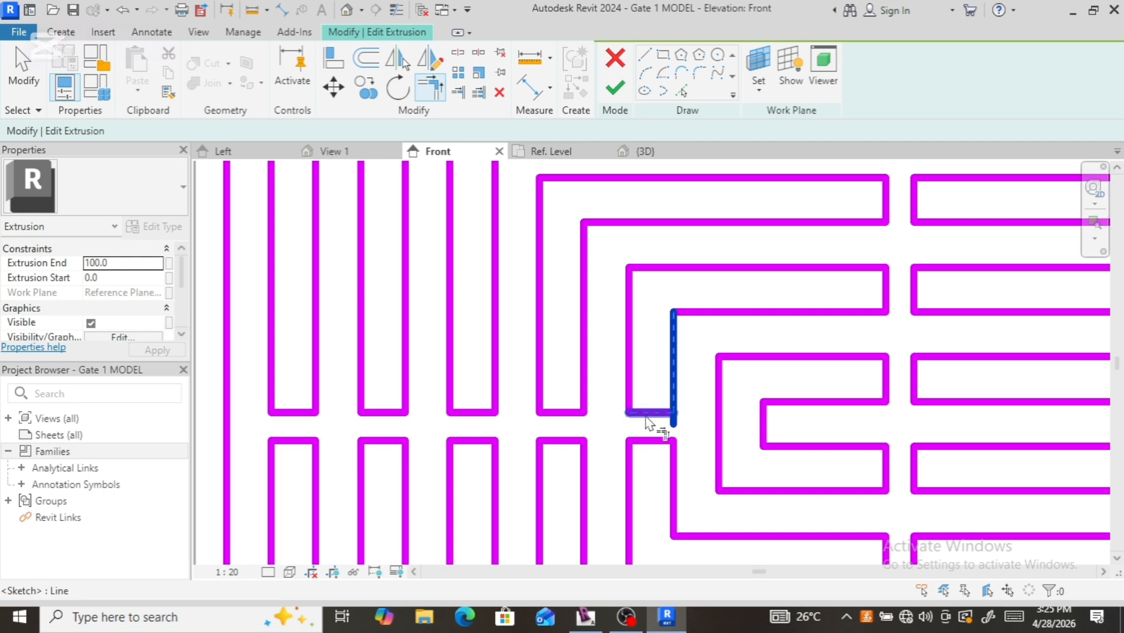
click(628, 428)
scroll(615, 439, down, 3)
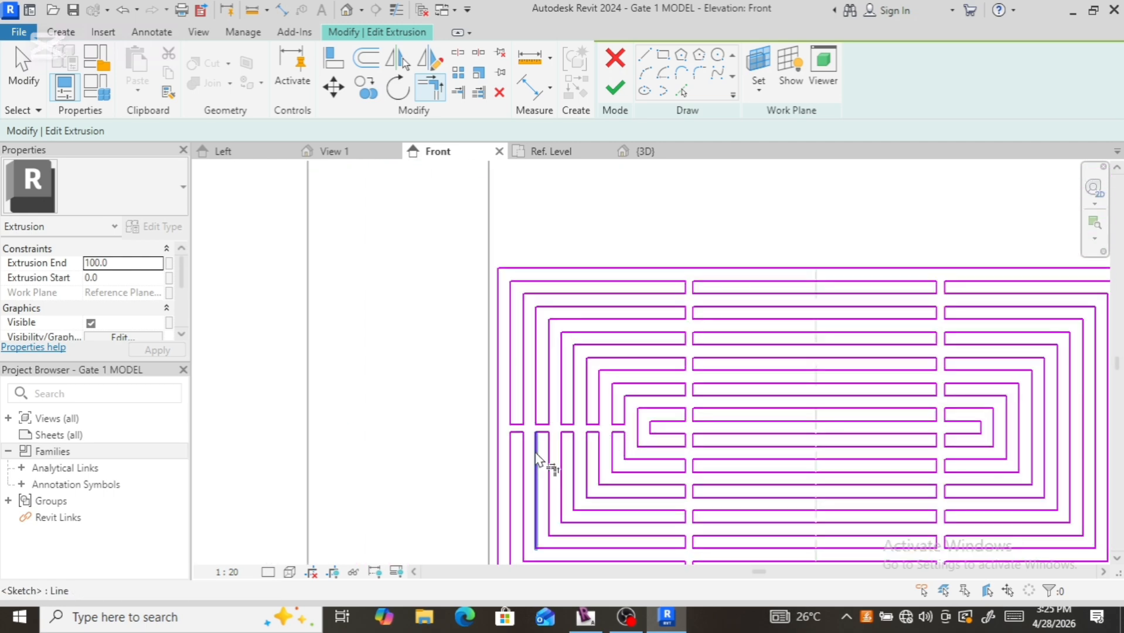
key(Escape)
Step: Copy the ten short horizontal lines capping the left-hand bars at the gap horizontally onto the five matching right-hand vertical bars
scroll(531, 457, up, 4)
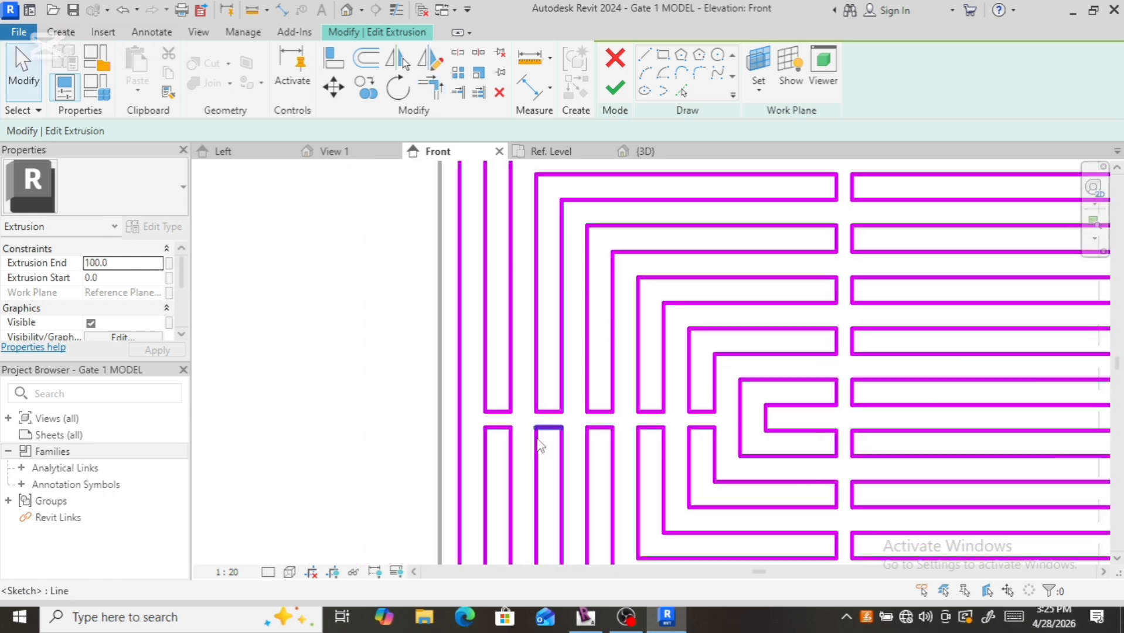
click(490, 398)
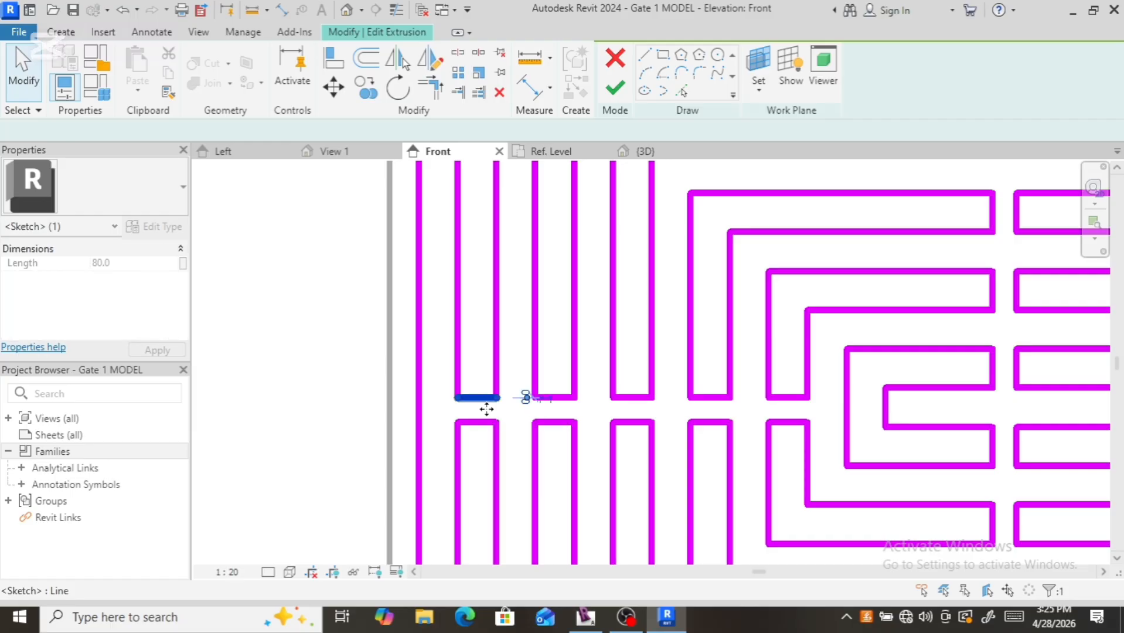
ctrl+click(476, 423)
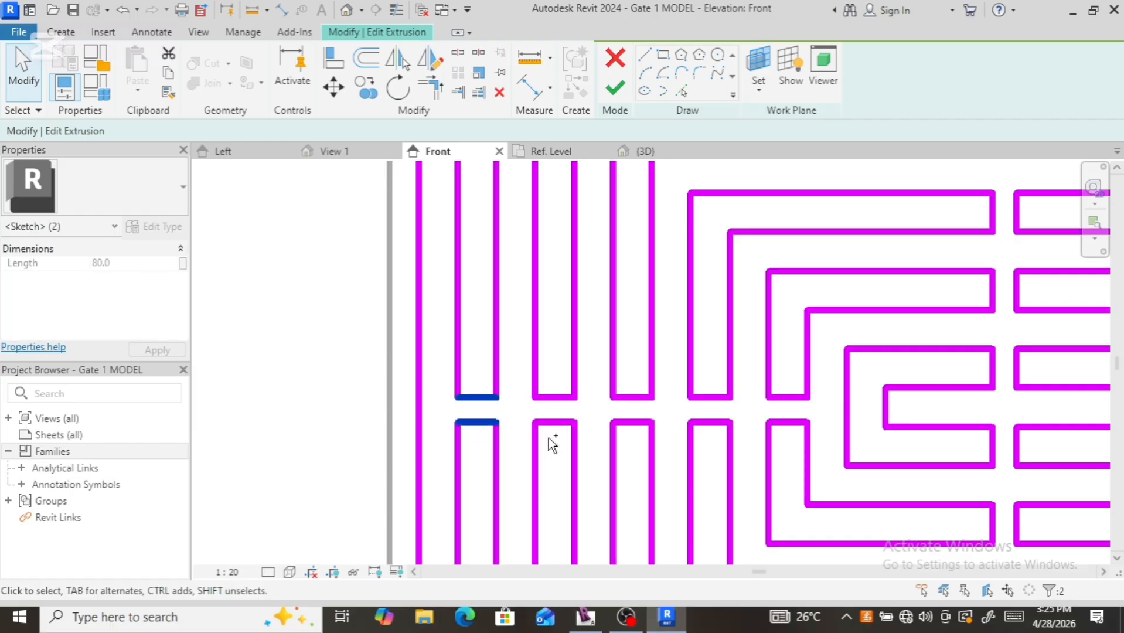
ctrl+click(552, 421)
ctrl+click(561, 397)
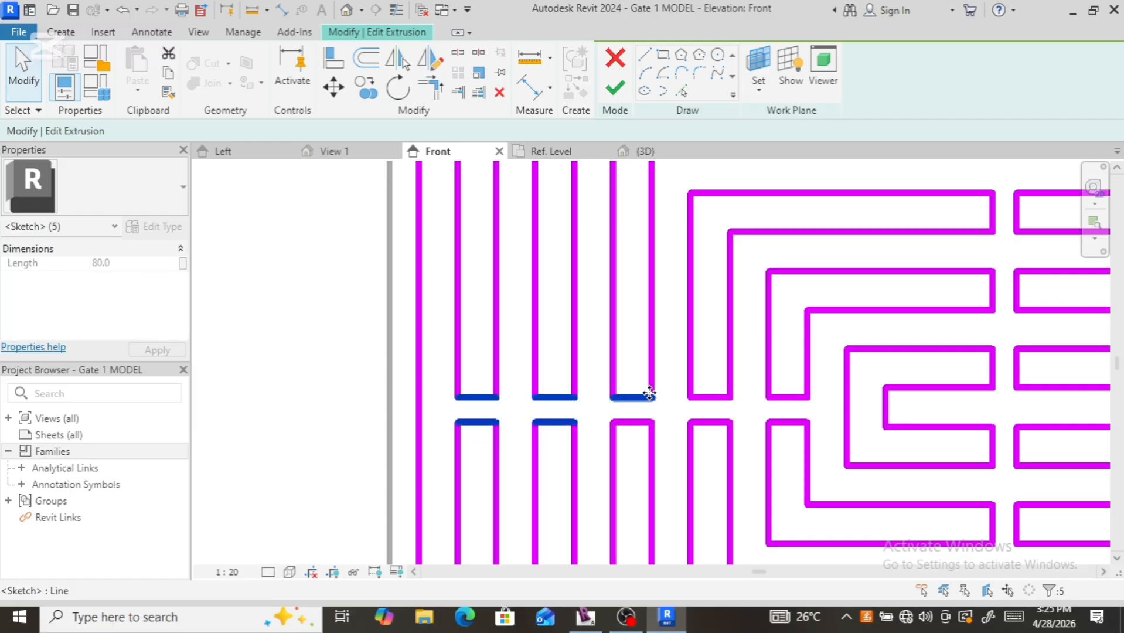
ctrl+click(645, 422)
ctrl+click(712, 398)
ctrl+click(715, 422)
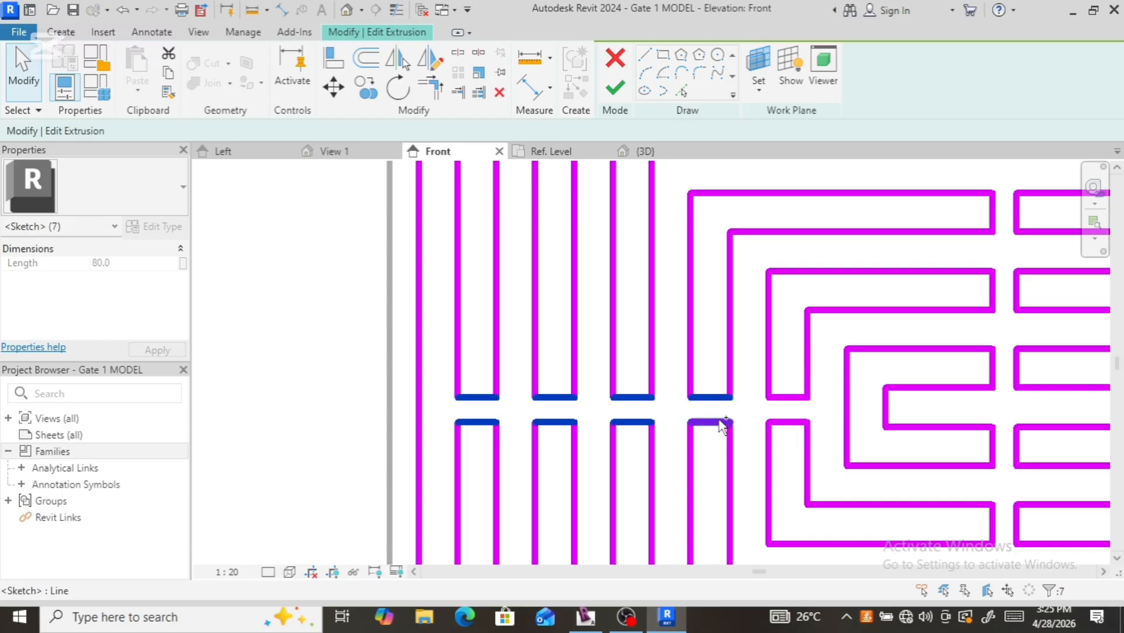
ctrl+click(794, 397)
ctrl+click(778, 422)
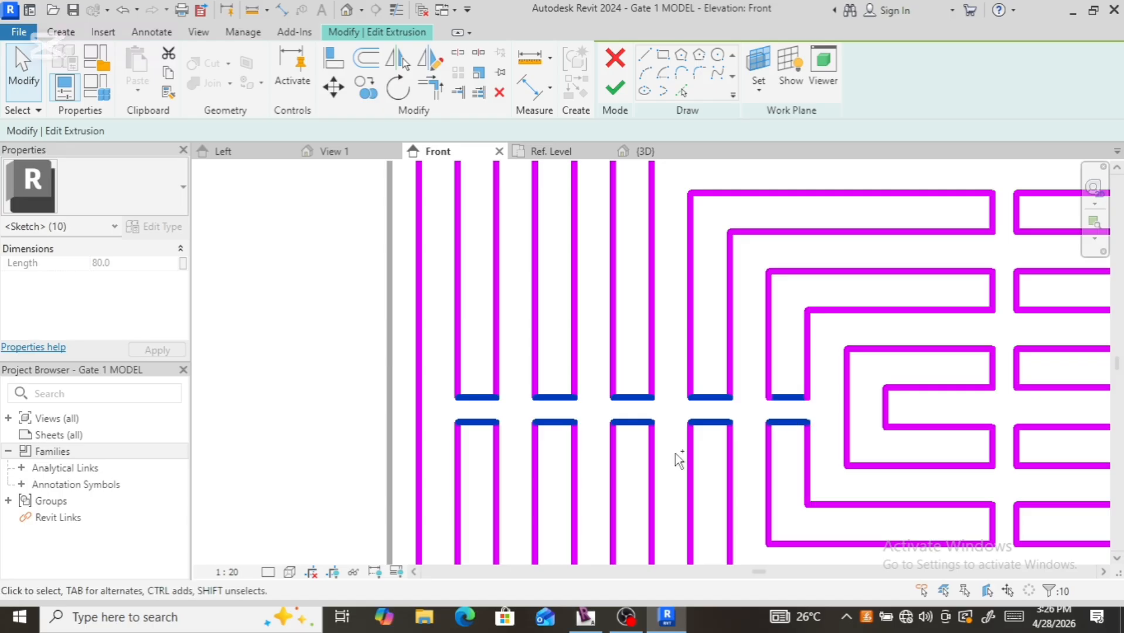
scroll(572, 472, down, 5)
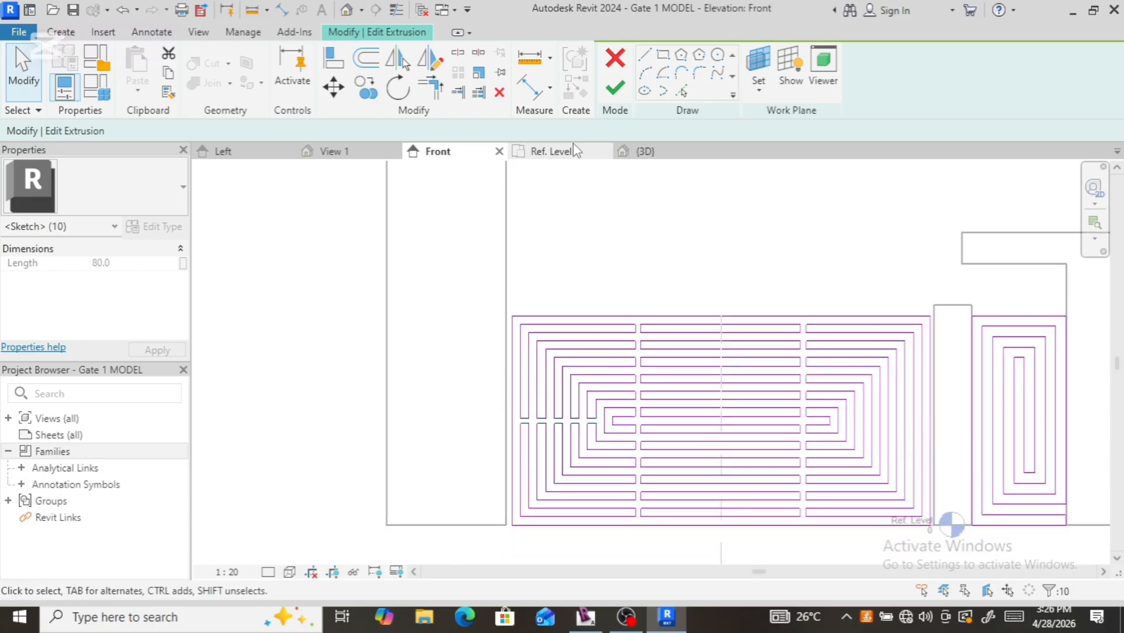
click(368, 89)
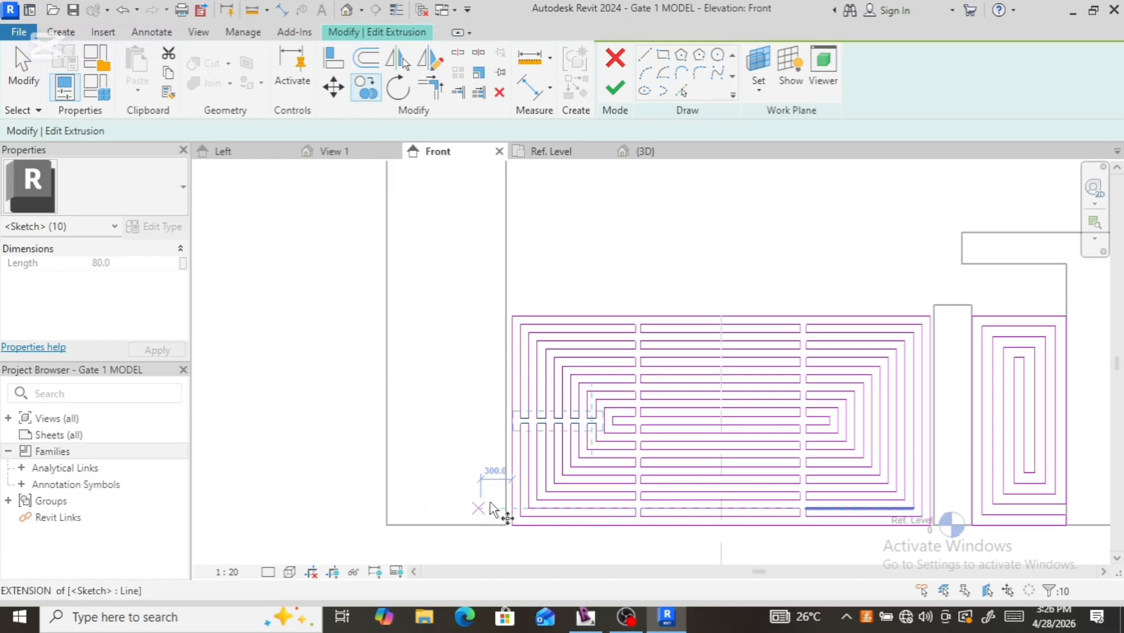
click(545, 423)
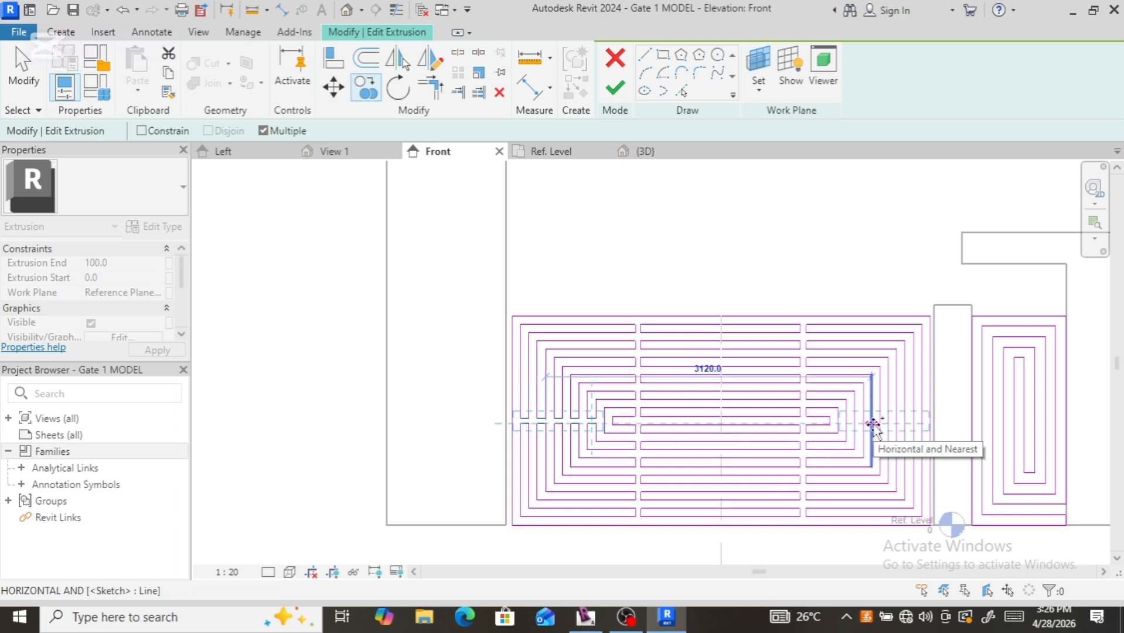
scroll(874, 424, up, 5)
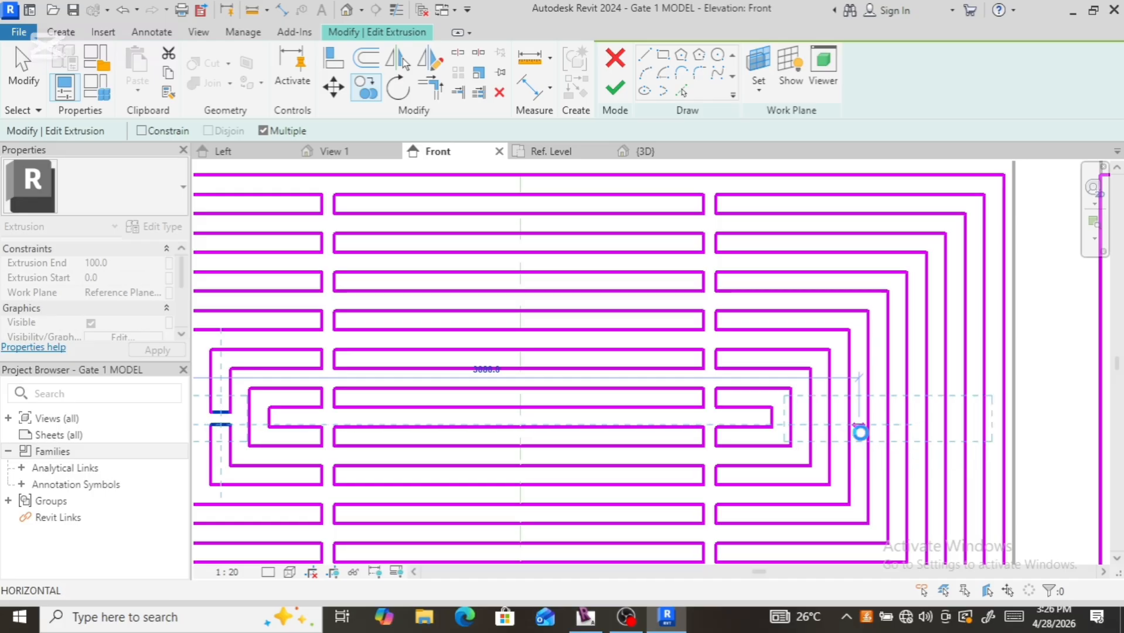
click(860, 432)
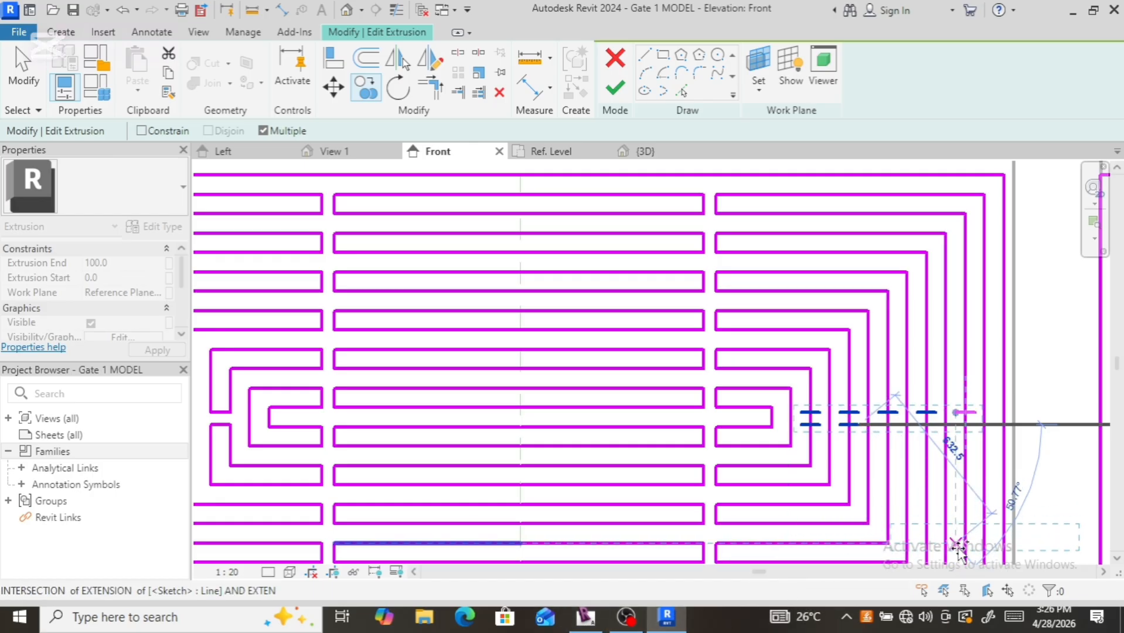
click(1006, 468)
click(1055, 268)
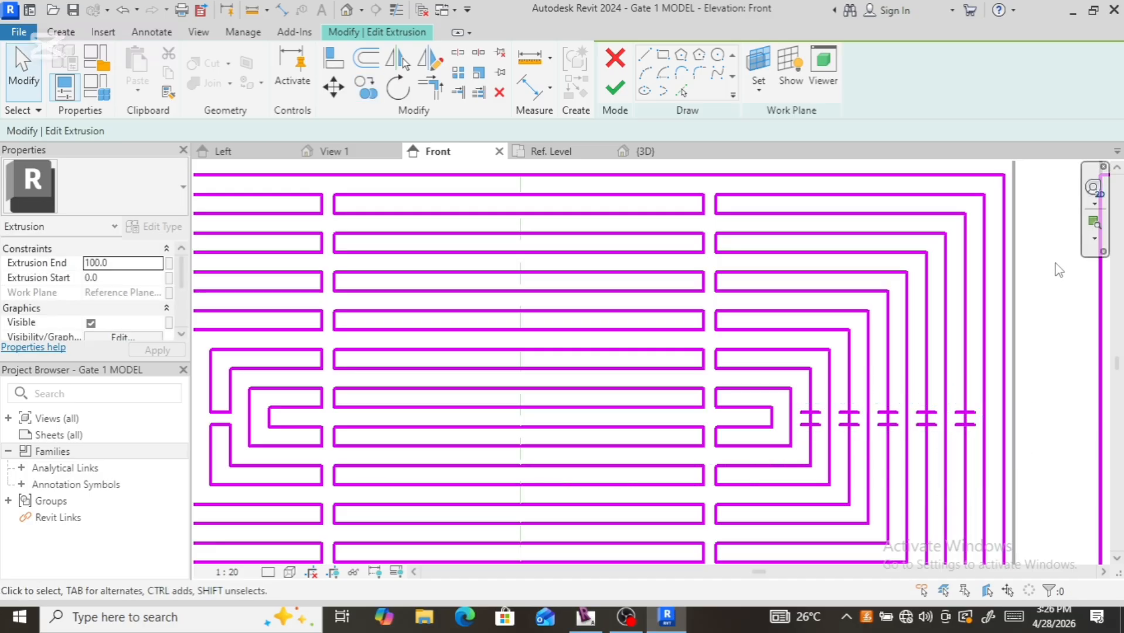
Step: Shift the ten copied short lines sideways so each pair spans exactly between the two edges of its right-hand vertical bar
scroll(1055, 268, up, 2)
scroll(910, 490, down, 2)
scroll(933, 487, up, 3)
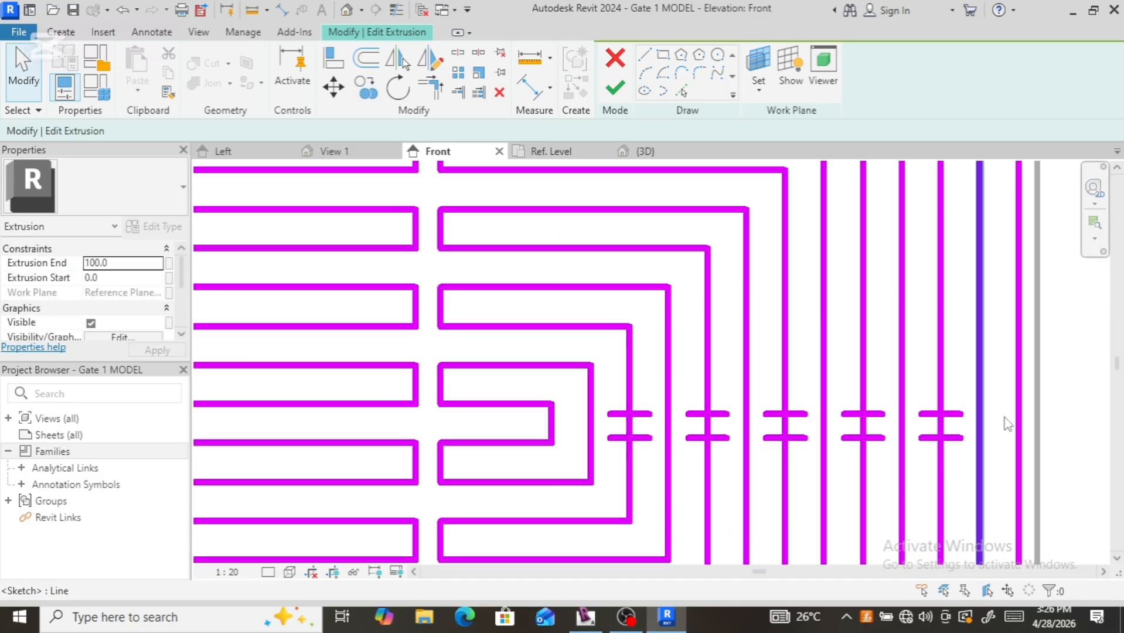
click(960, 439)
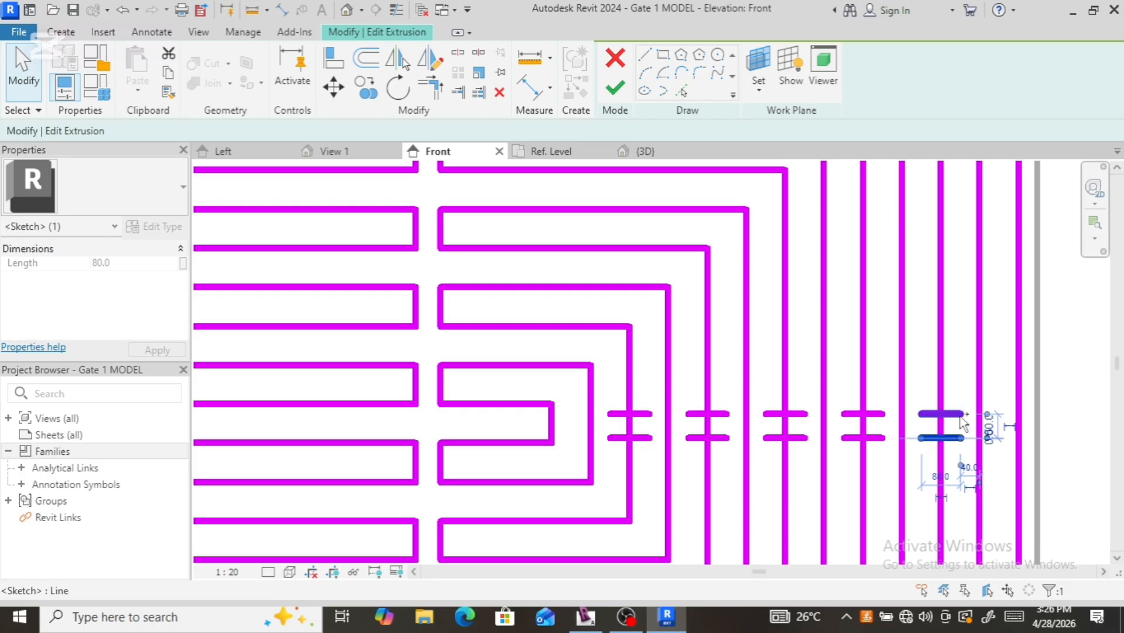
ctrl+click(962, 415)
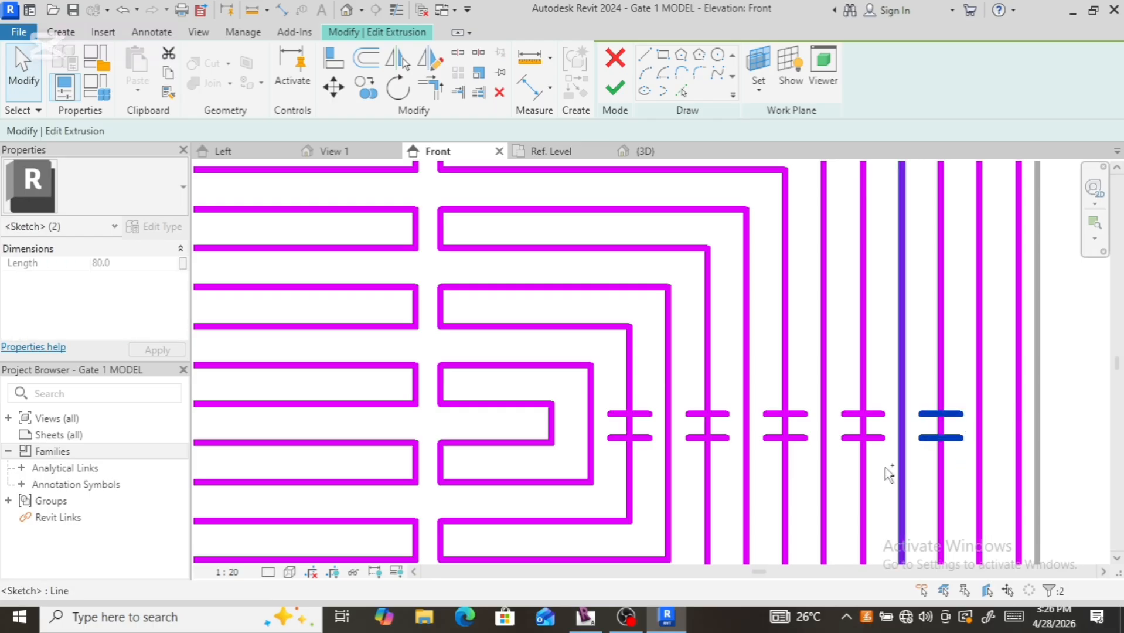
ctrl+click(885, 414)
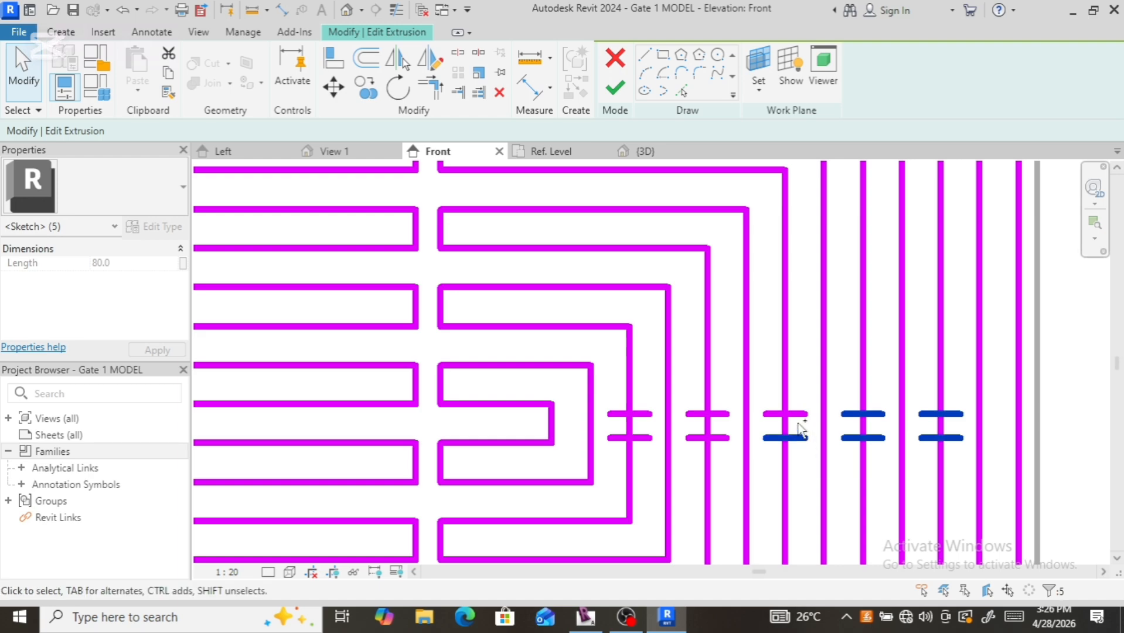
ctrl+click(806, 439)
ctrl+click(807, 414)
ctrl+click(729, 439)
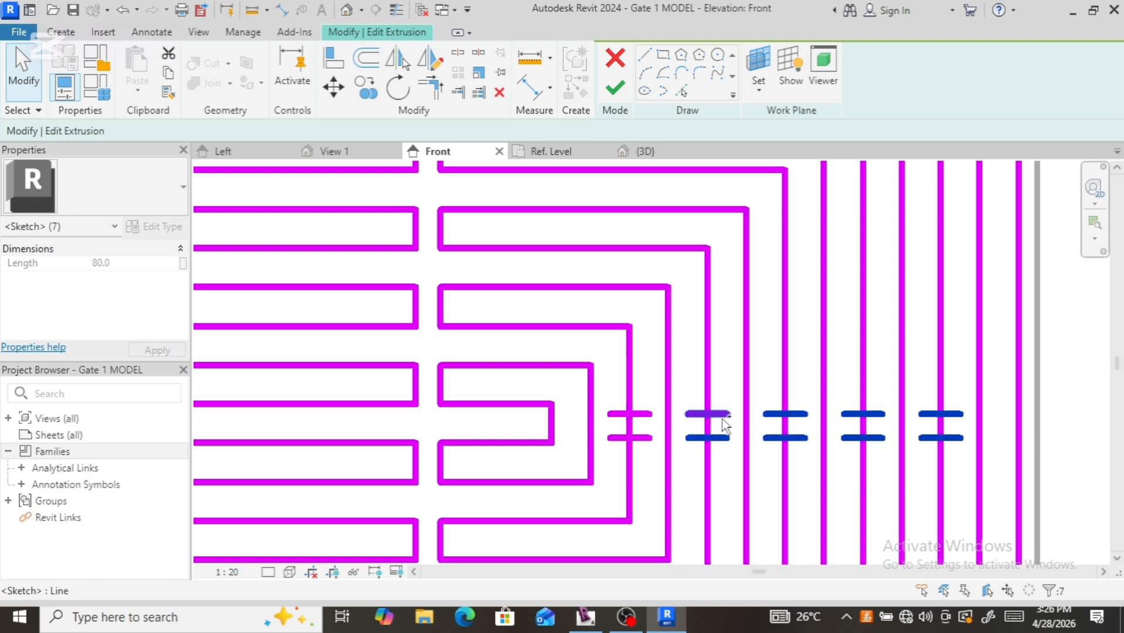
ctrl+click(652, 440)
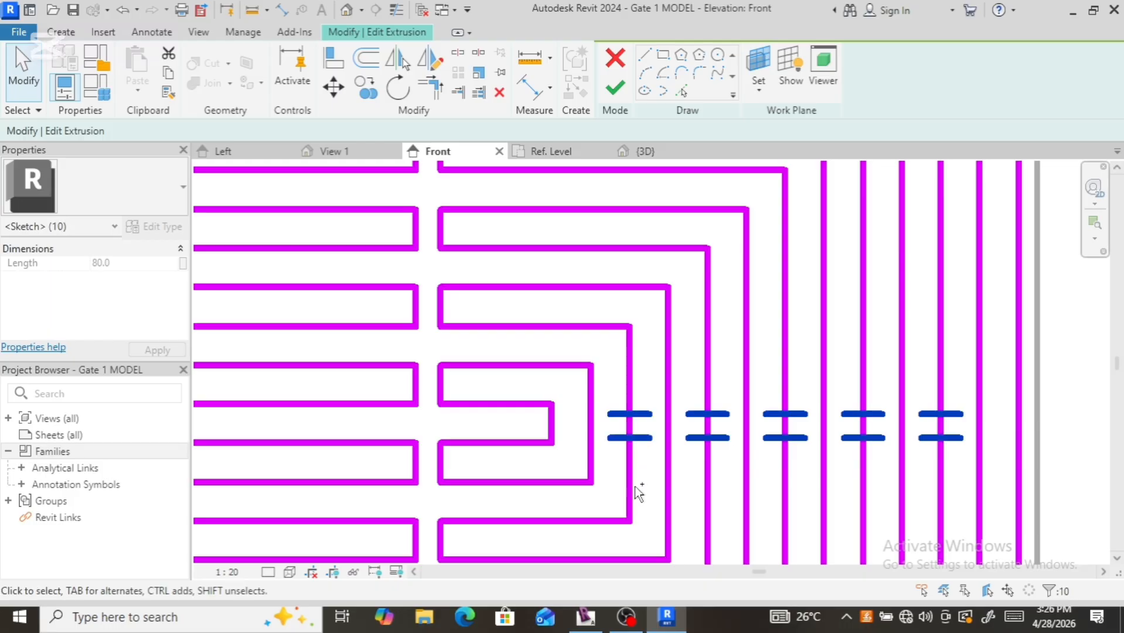
scroll(625, 568, down, 3)
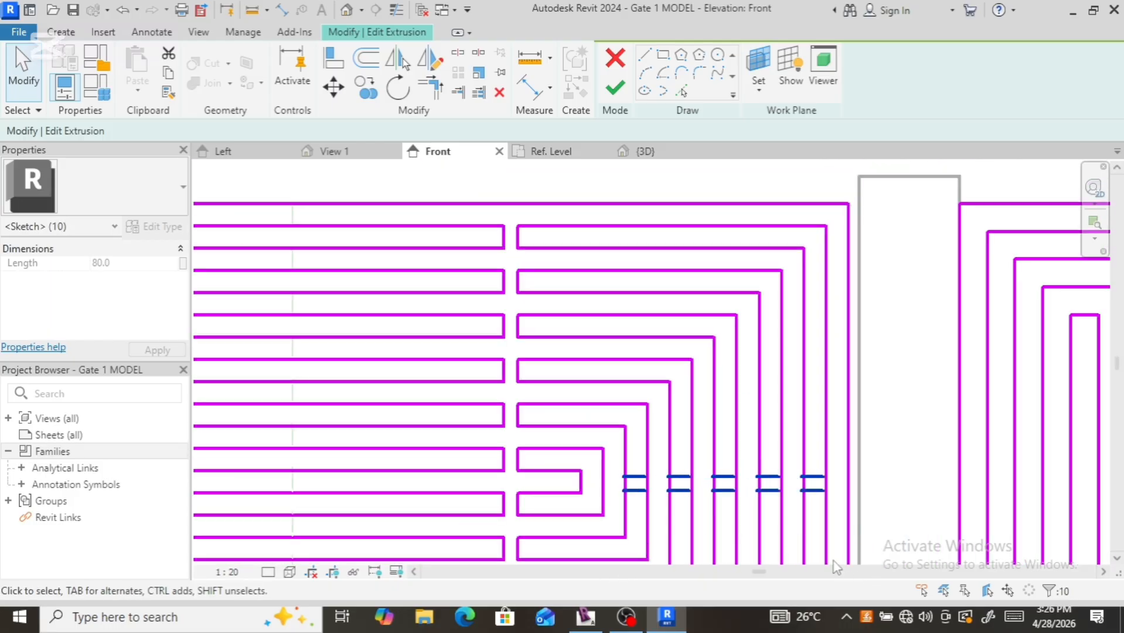
scroll(837, 566, up, 2)
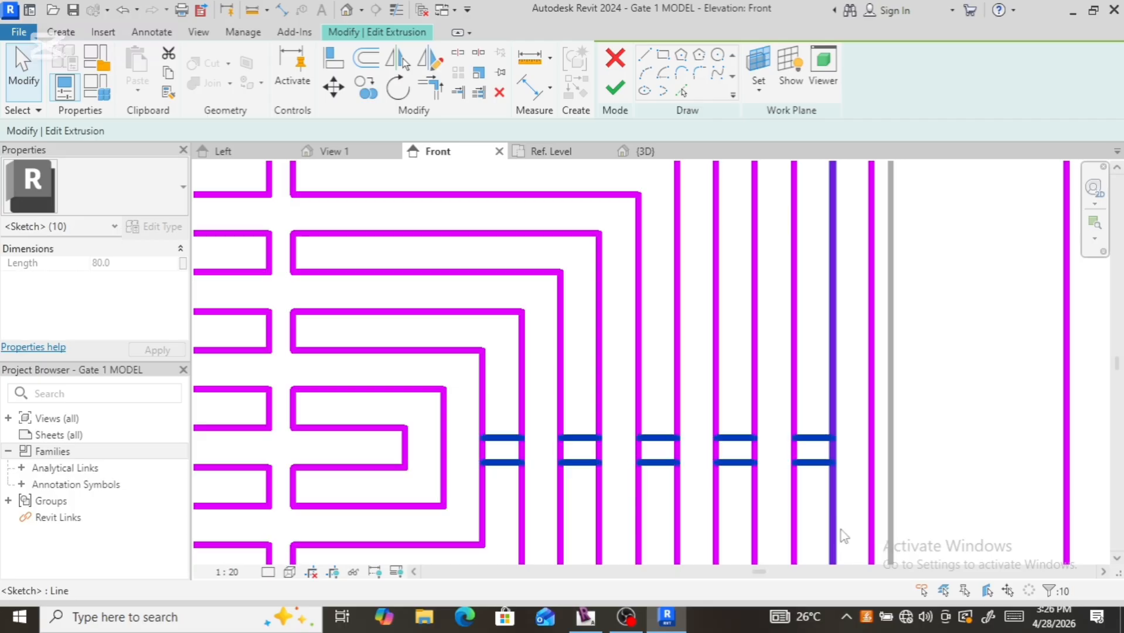
scroll(835, 534, down, 2)
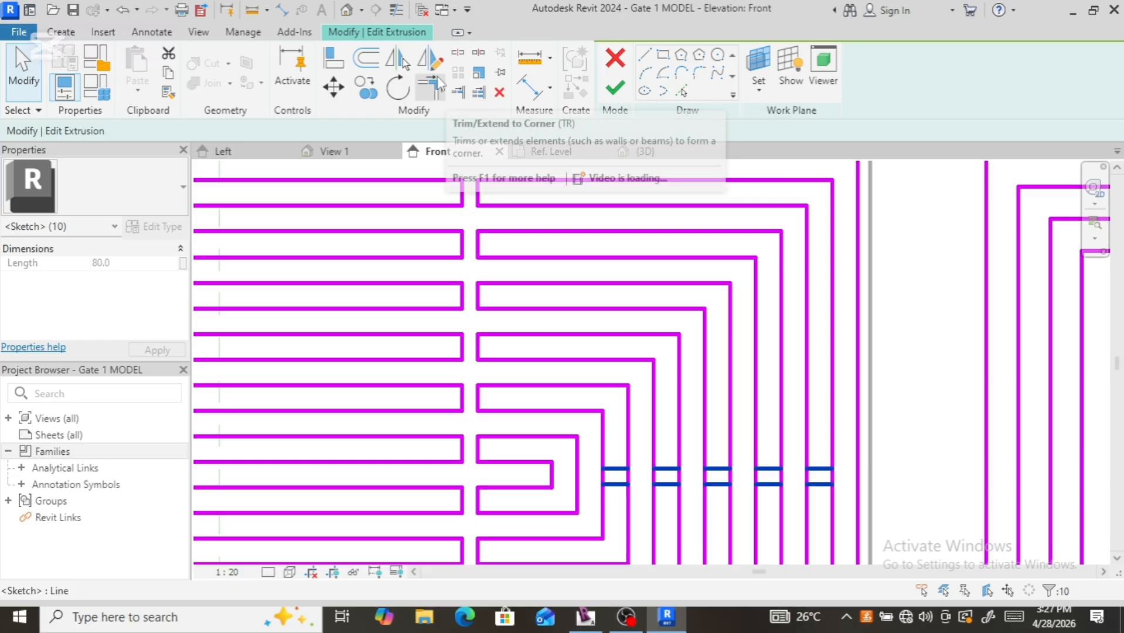
Step: Split both edges of the five right-hand vertical bars where they meet the lower short horizontal lines of the gap
click(459, 59)
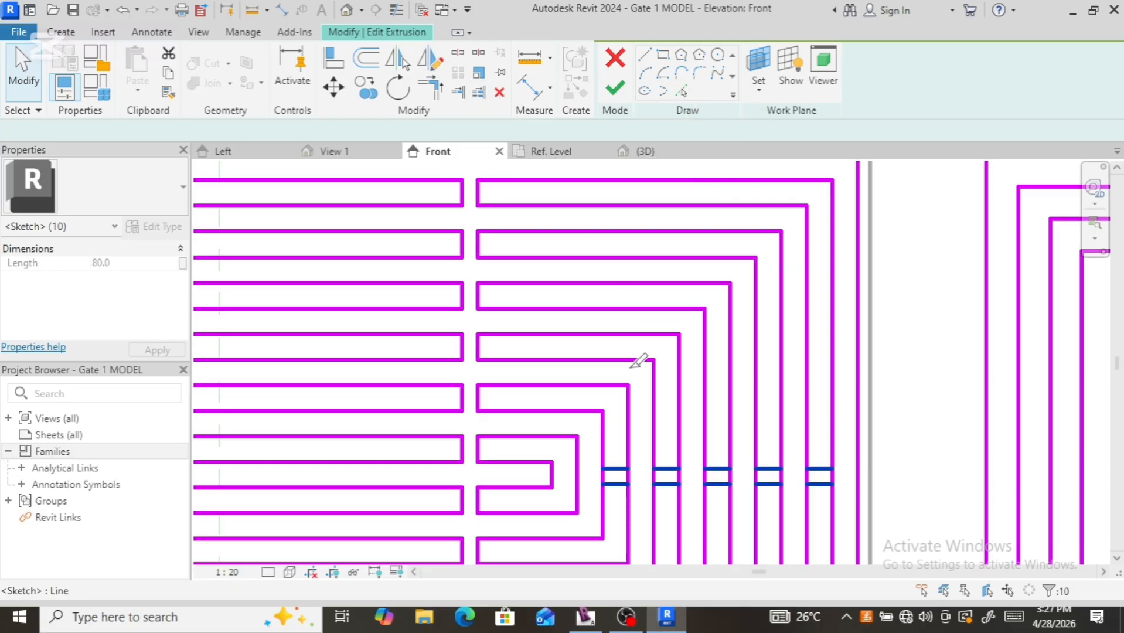
click(628, 484)
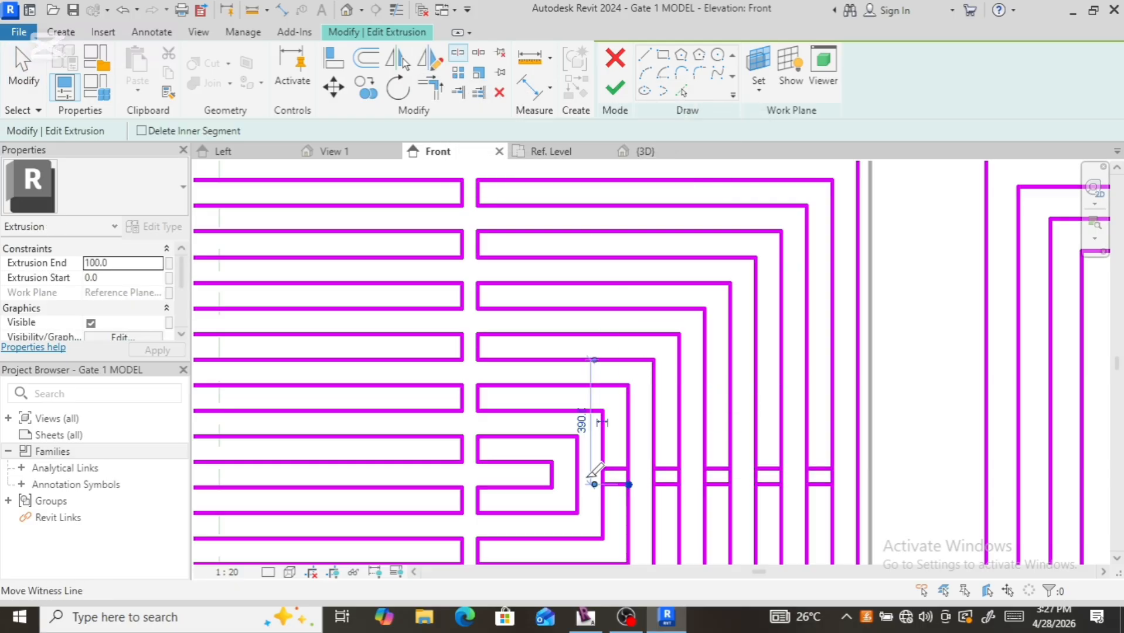
click(654, 469)
click(680, 485)
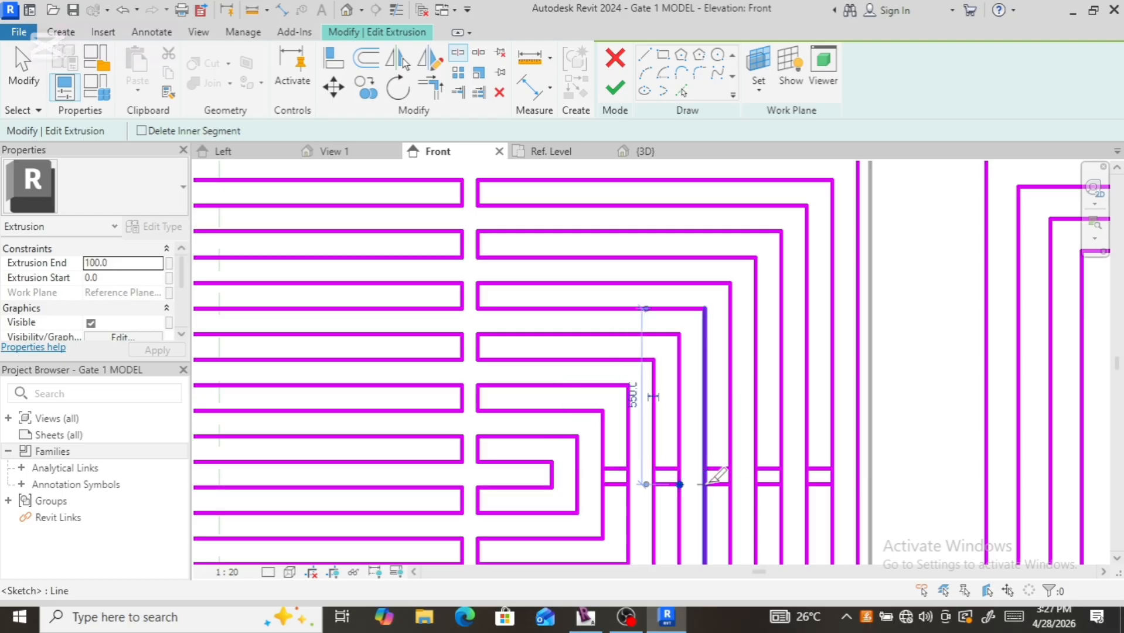
click(705, 484)
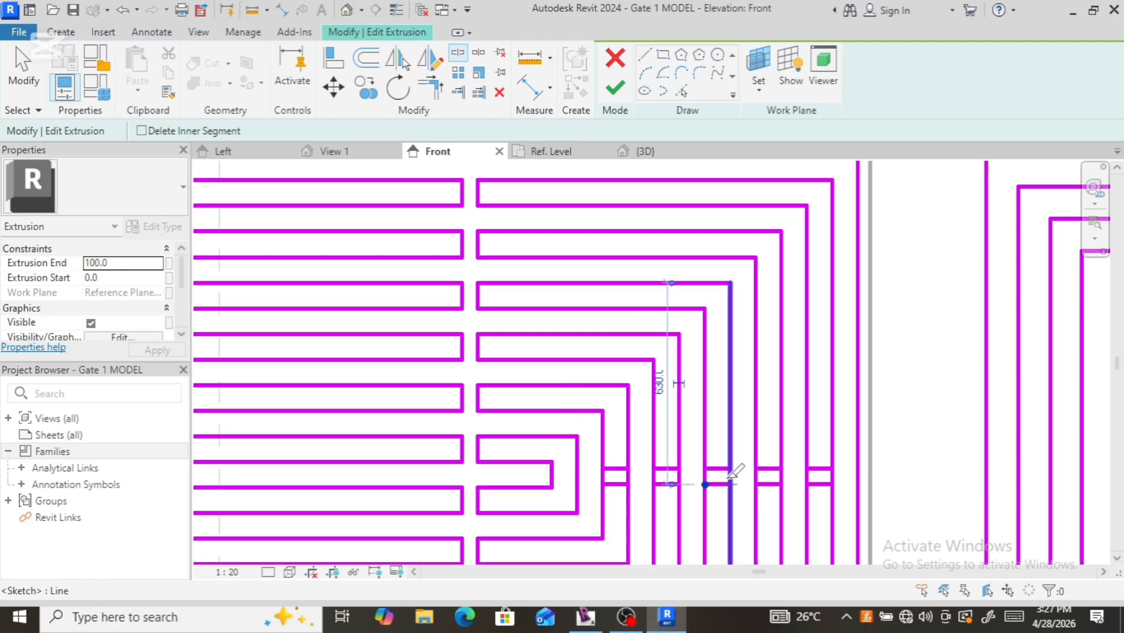
click(730, 485)
click(756, 485)
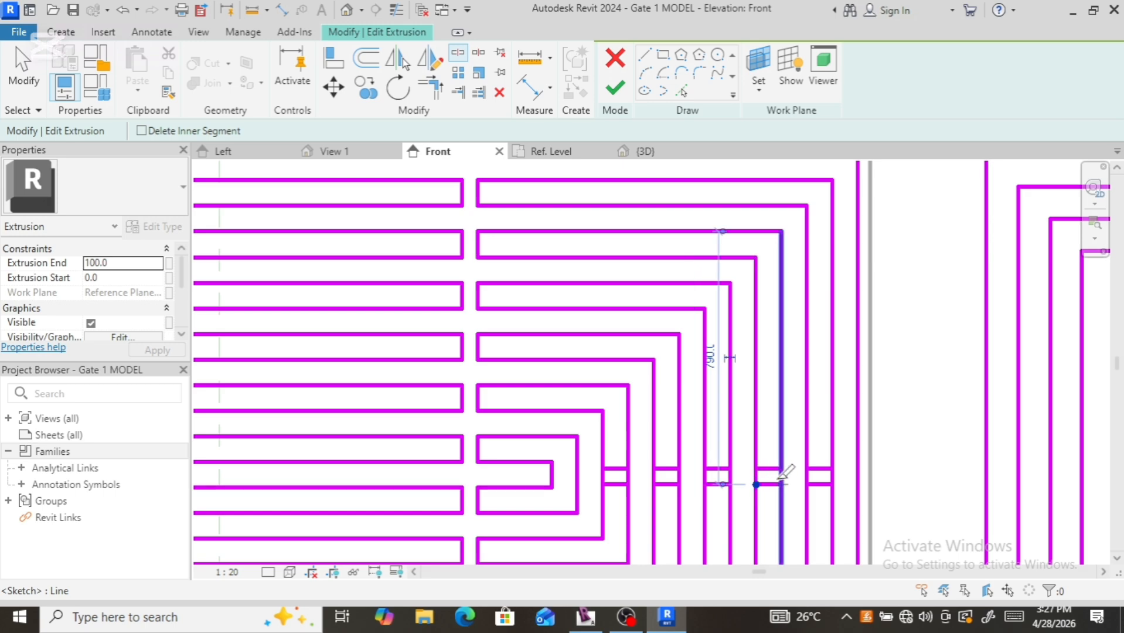
click(782, 484)
click(808, 484)
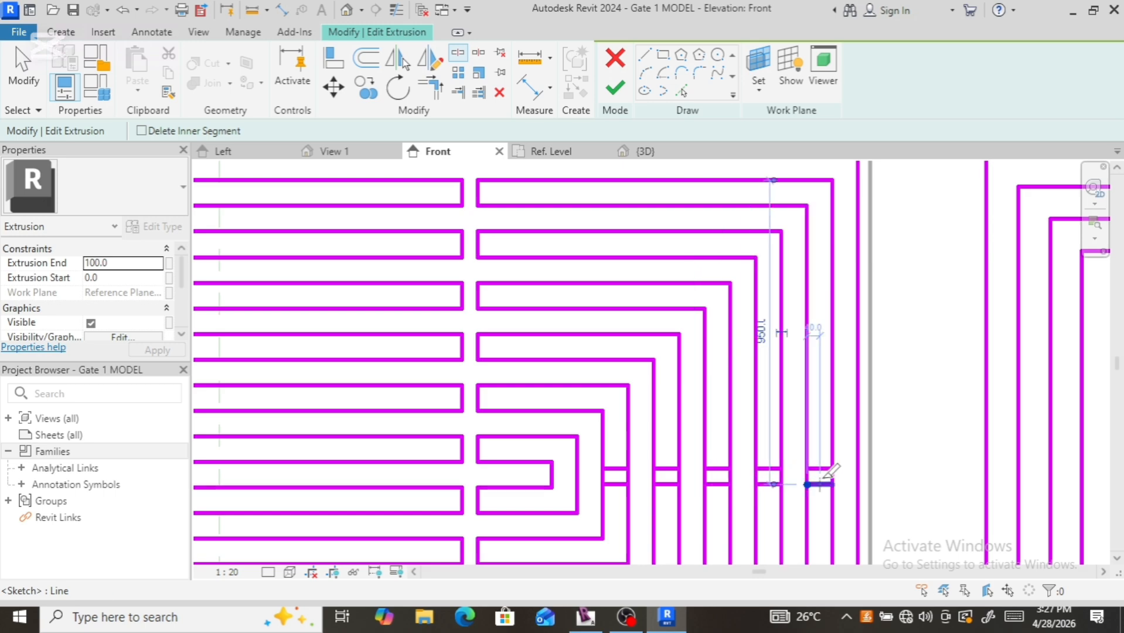
click(832, 484)
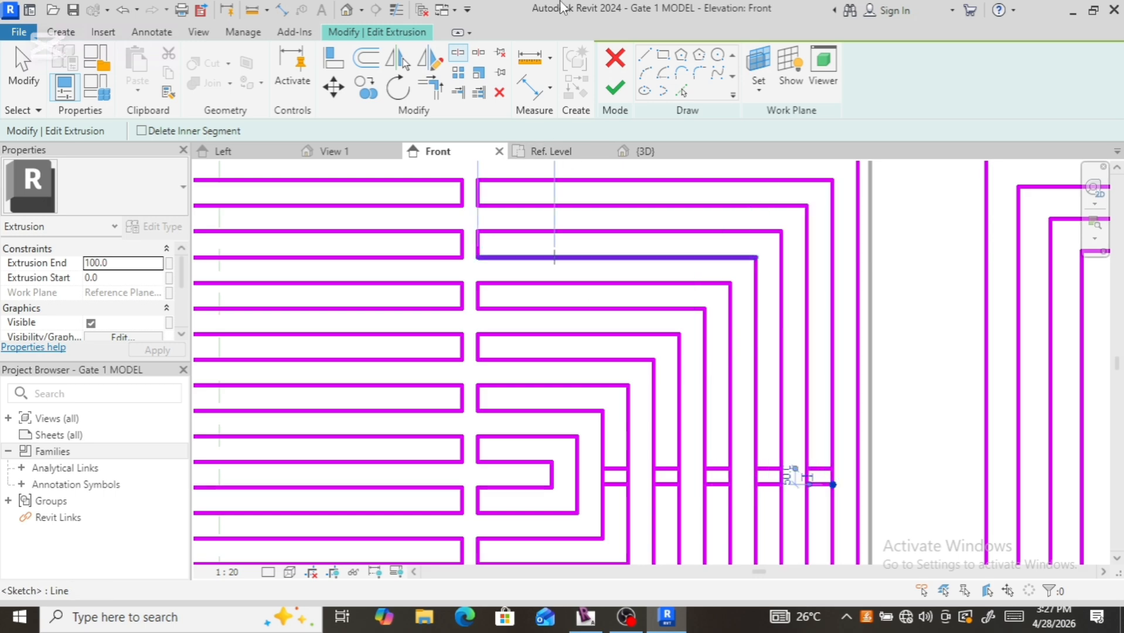
Step: Trim both edges of the innermost split right-hand bar to the short horizontal lines, opening the gap between its upper and lower pieces
click(440, 93)
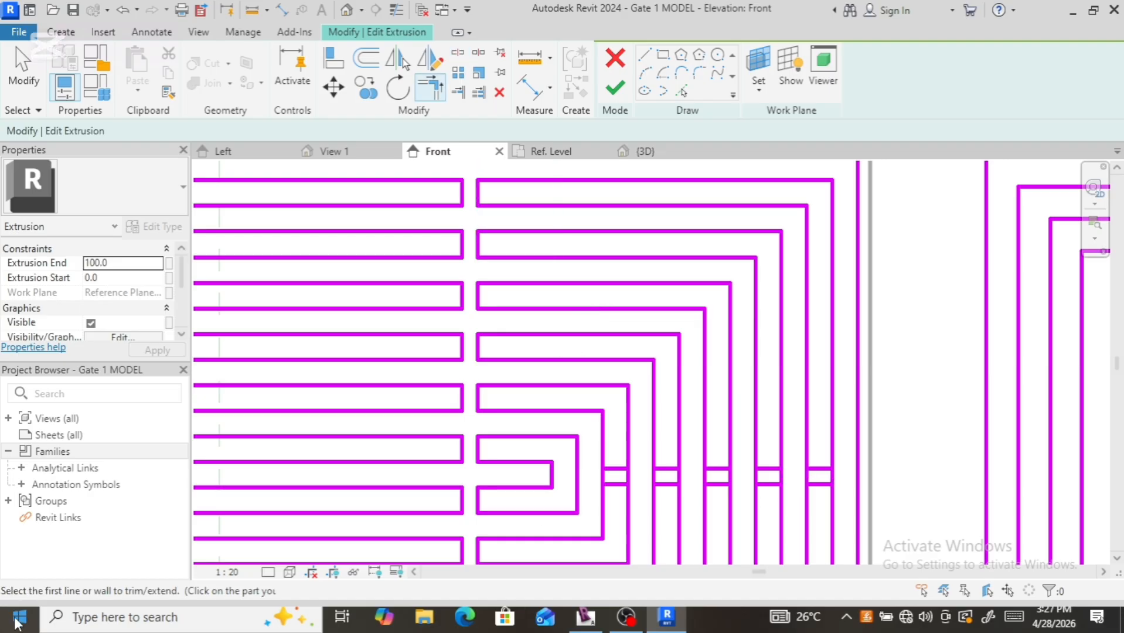
scroll(613, 498, up, 3)
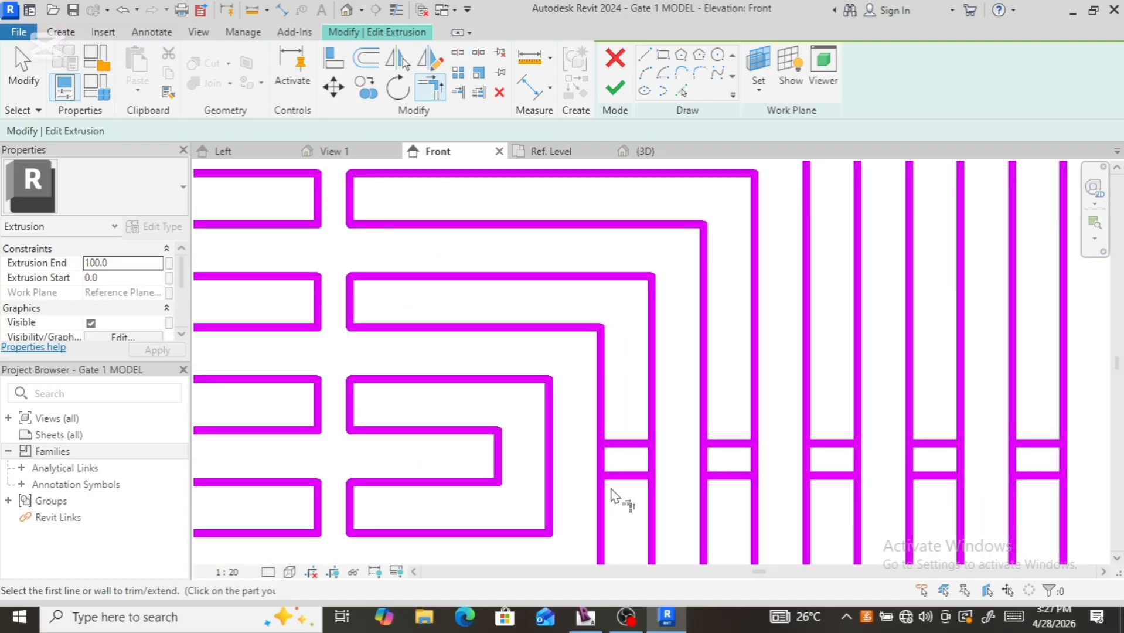
click(602, 501)
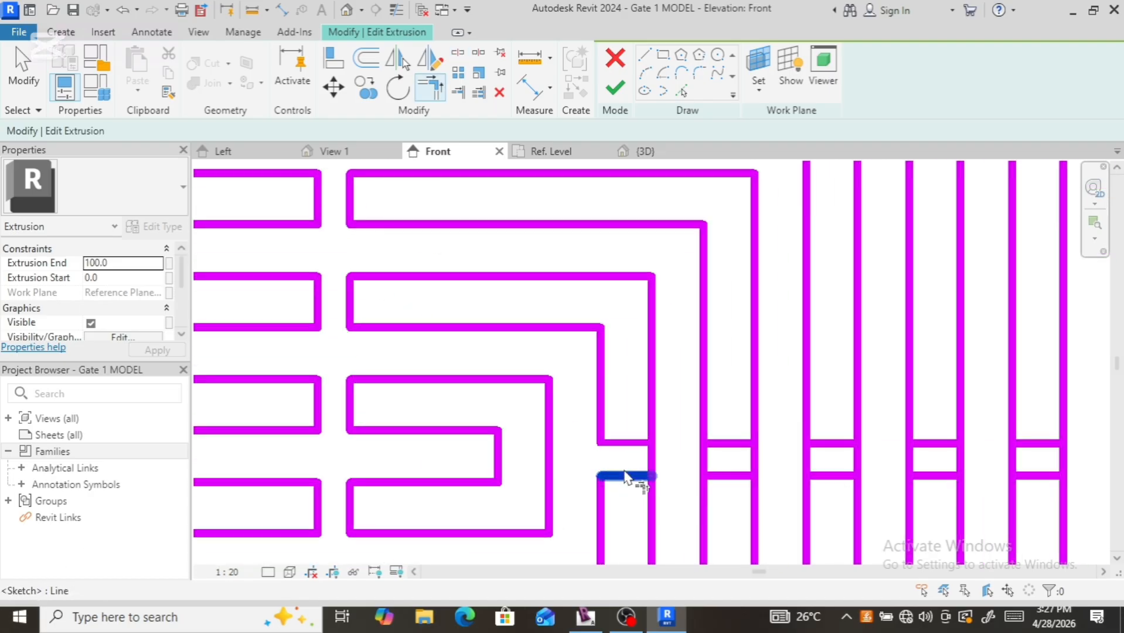
click(653, 498)
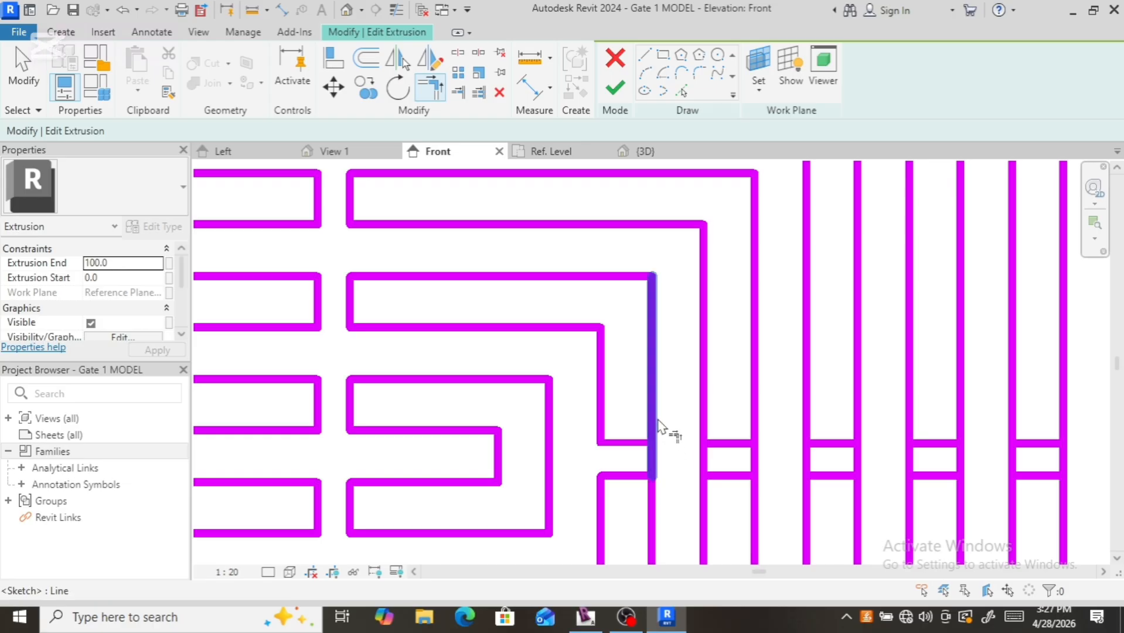
click(657, 426)
click(628, 446)
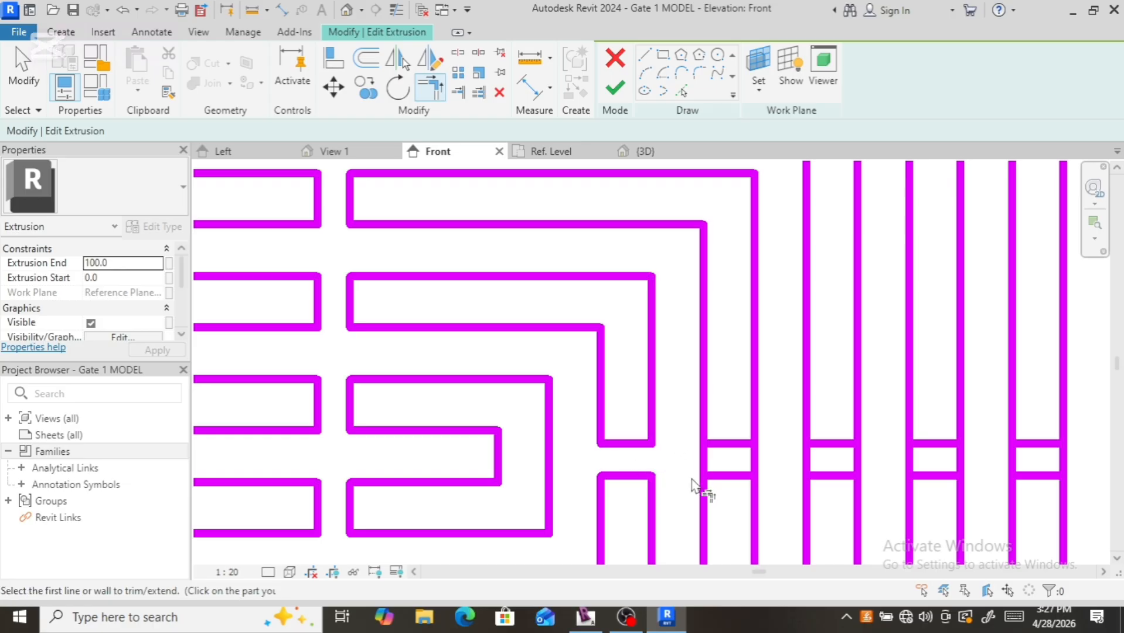
Step: Trim both edges of the second right-hand bar from the inside to its two short horizontal lines, clearing the gap
click(706, 501)
click(711, 503)
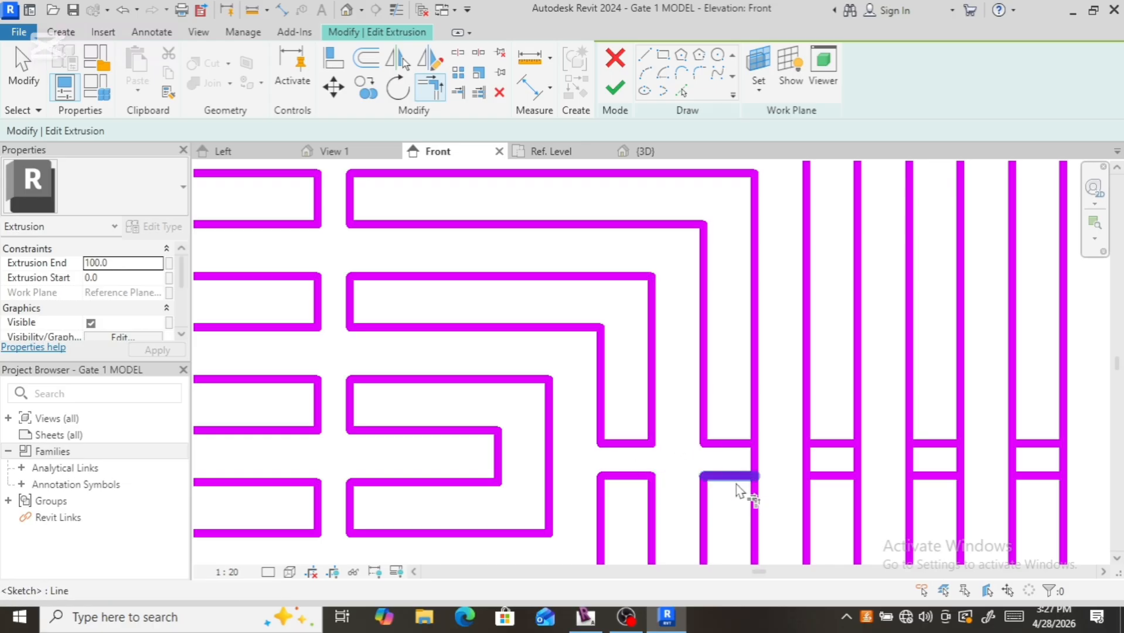
click(743, 493)
click(755, 507)
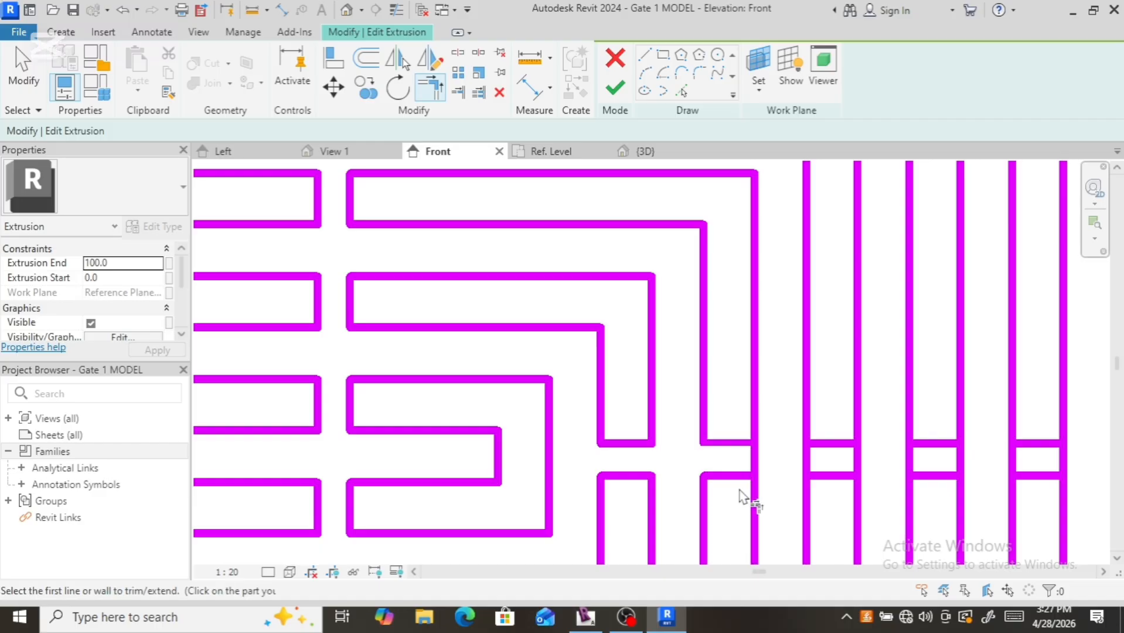
click(739, 489)
click(760, 400)
click(755, 405)
click(729, 447)
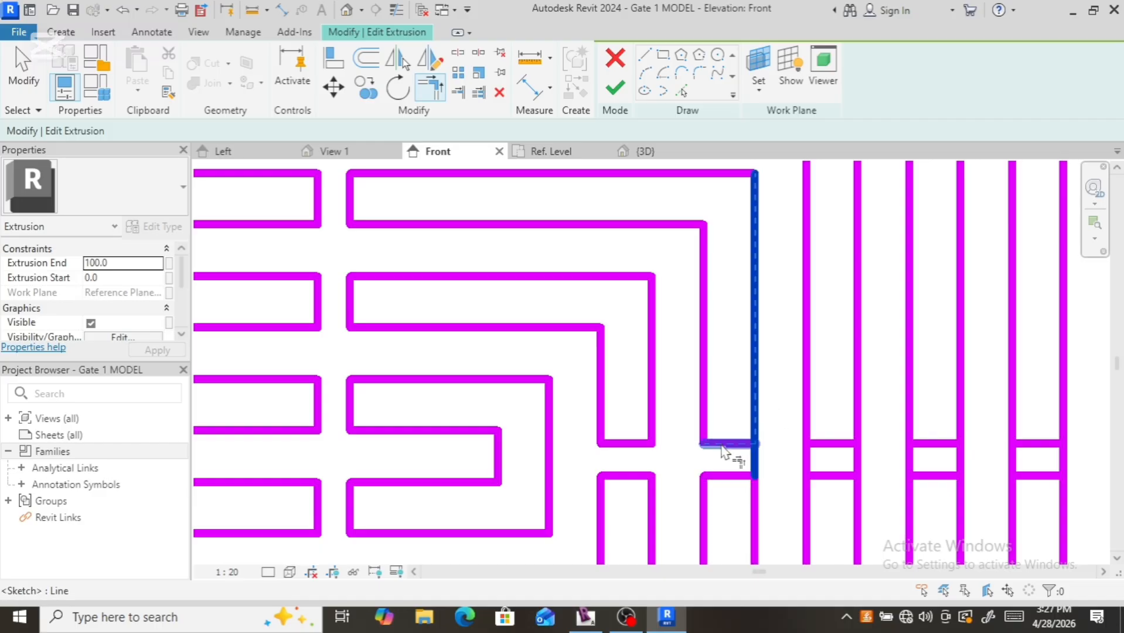
Step: Trim both edges of the third right-hand bar to the short horizontal lines above and below the gap
click(835, 479)
click(813, 515)
click(826, 478)
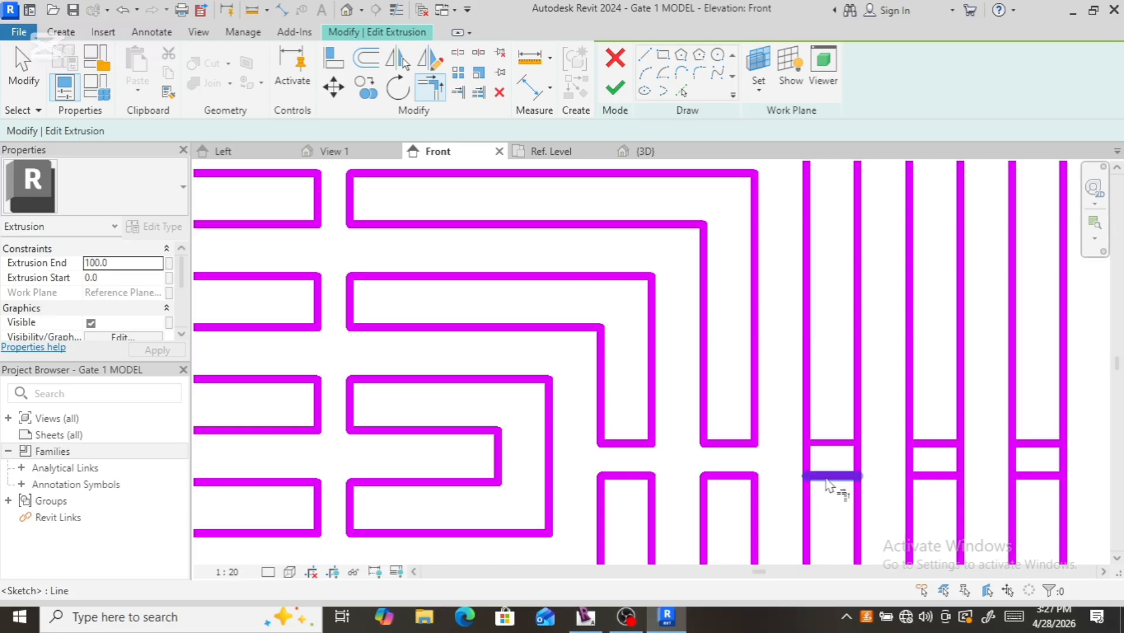
click(803, 516)
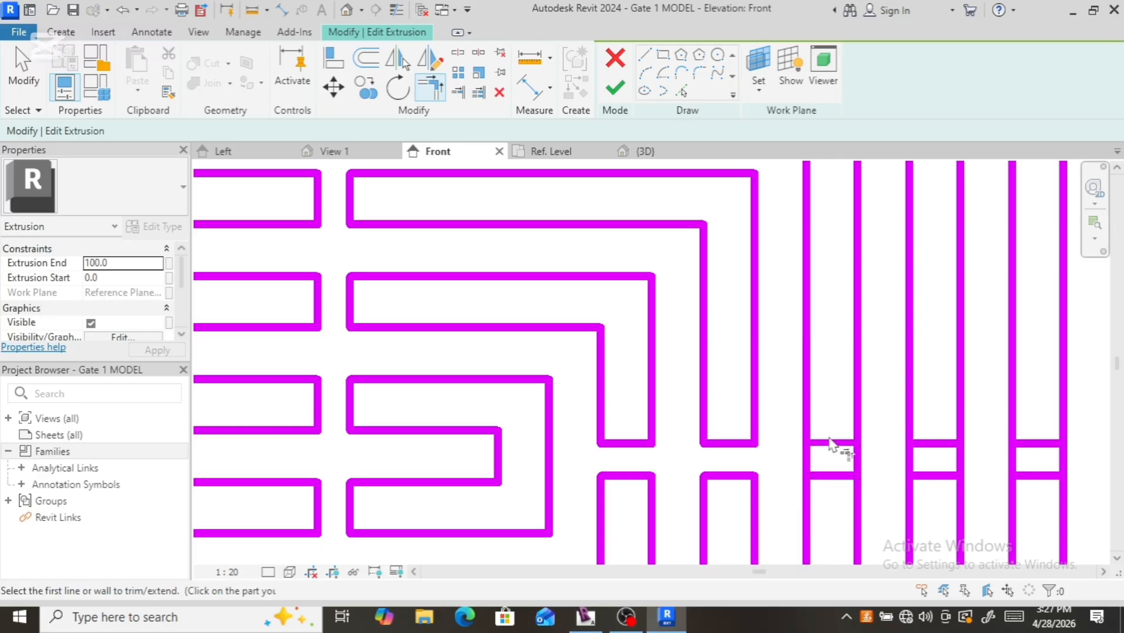
click(831, 444)
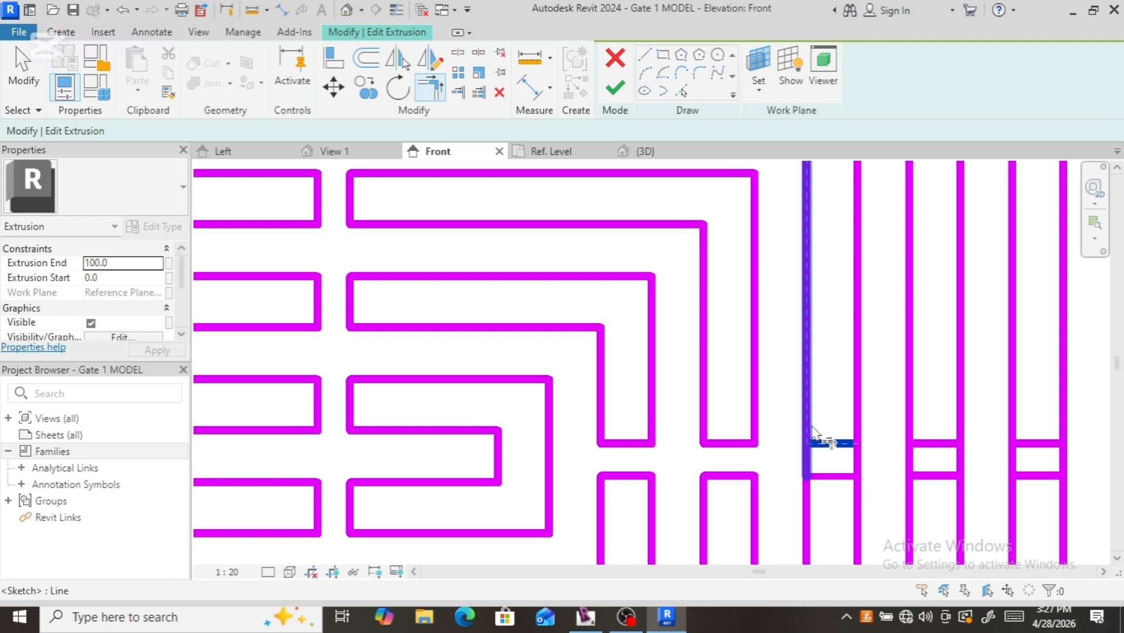
click(812, 427)
click(836, 445)
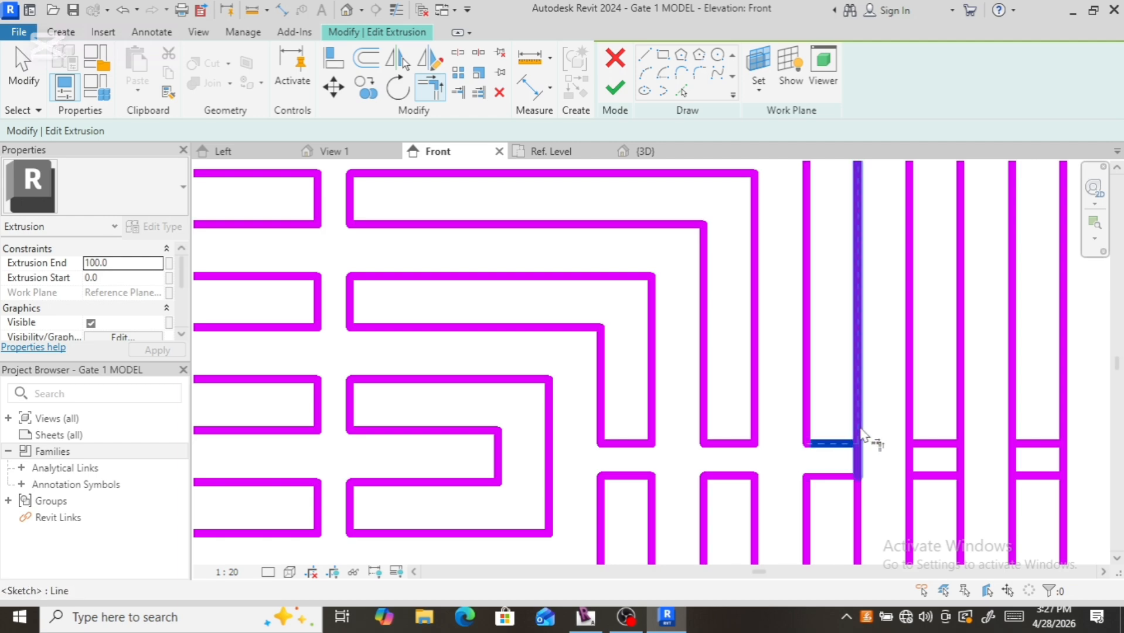
click(859, 434)
scroll(874, 477, down, 3)
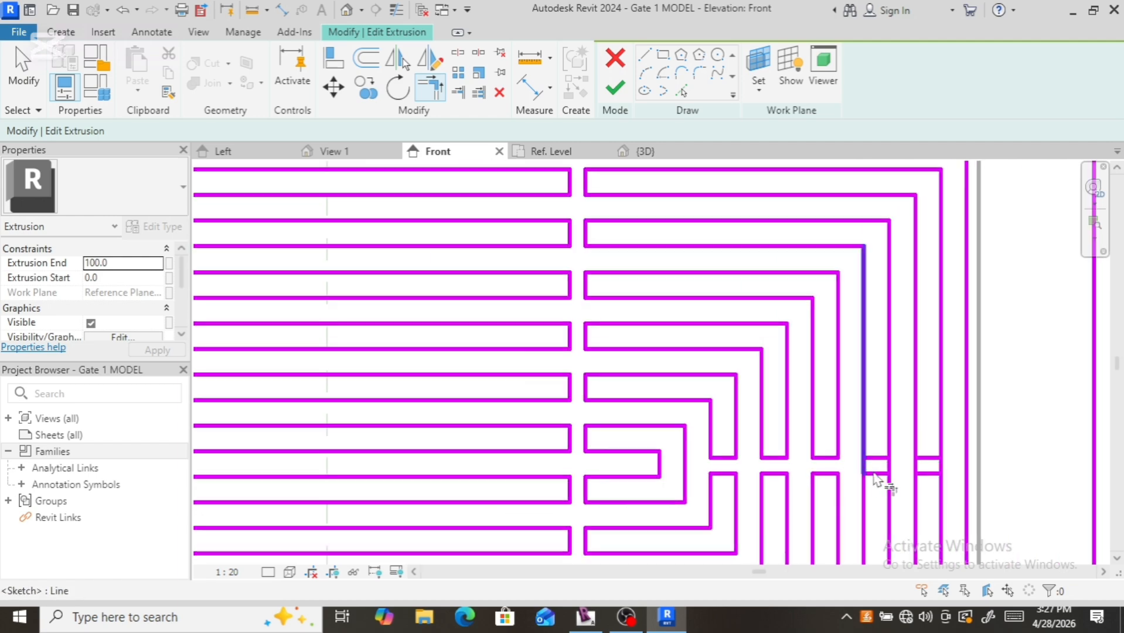
scroll(888, 481, up, 3)
click(859, 484)
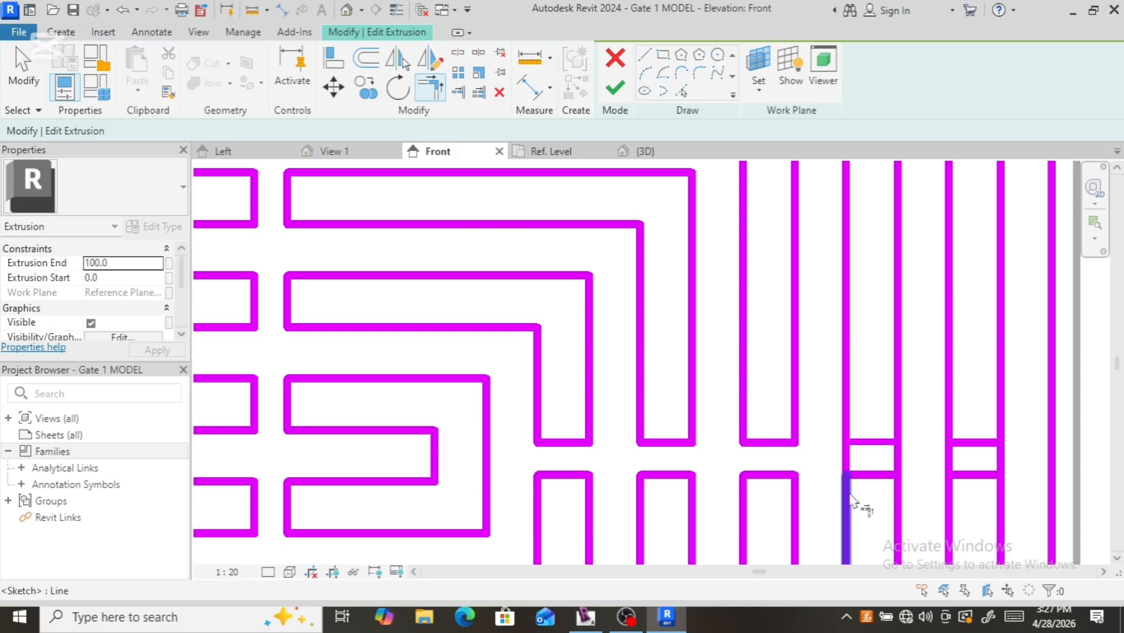
click(901, 509)
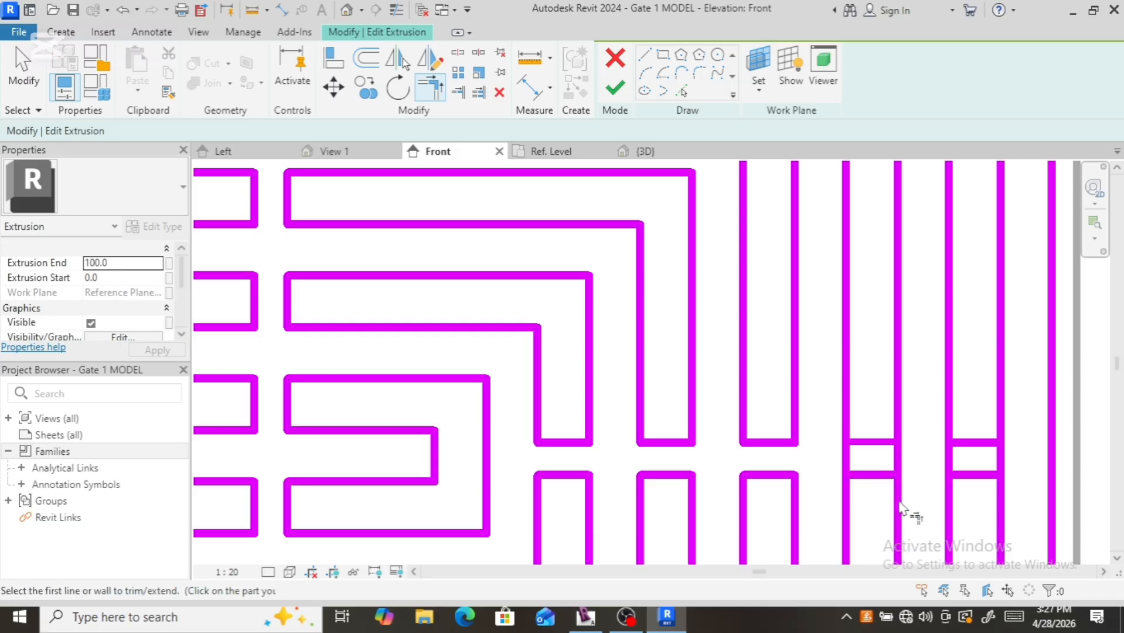
click(898, 514)
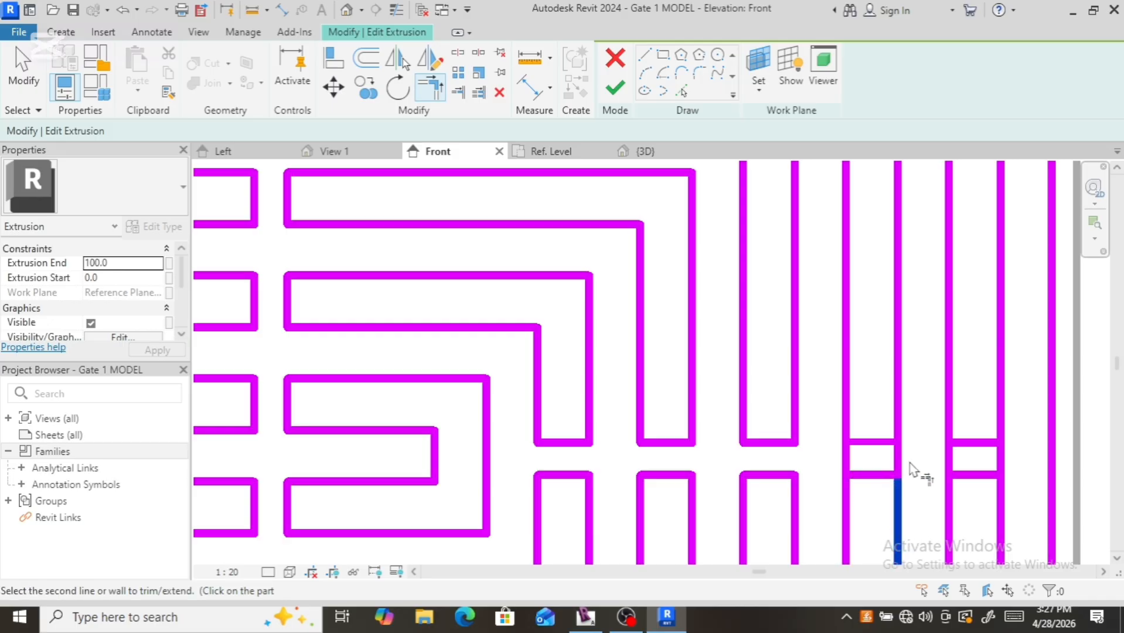
click(881, 425)
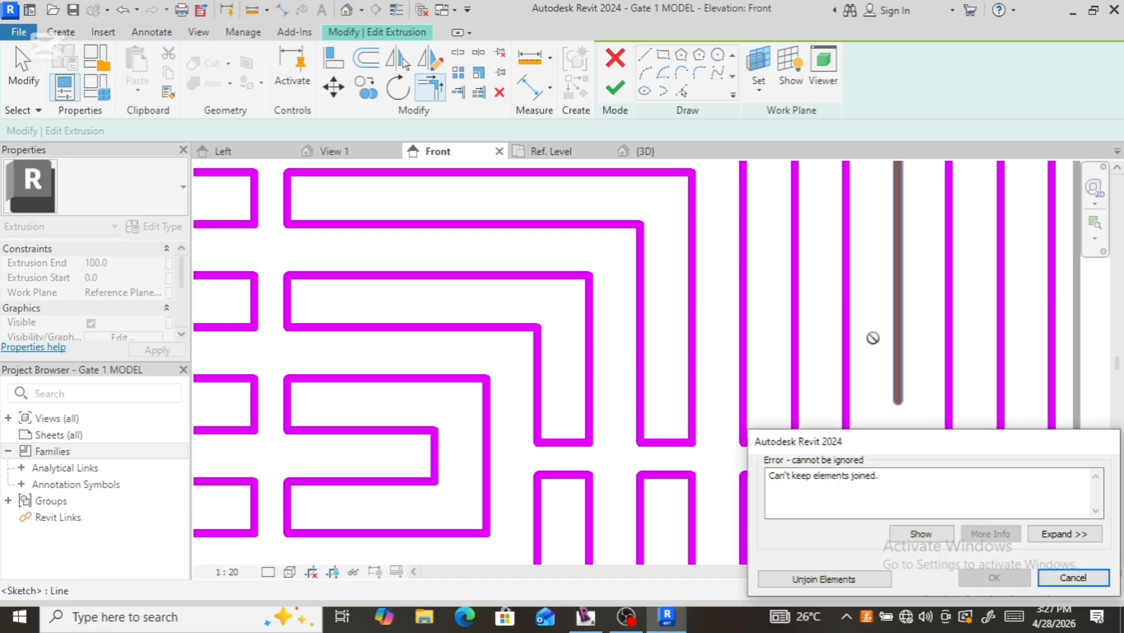
click(1073, 578)
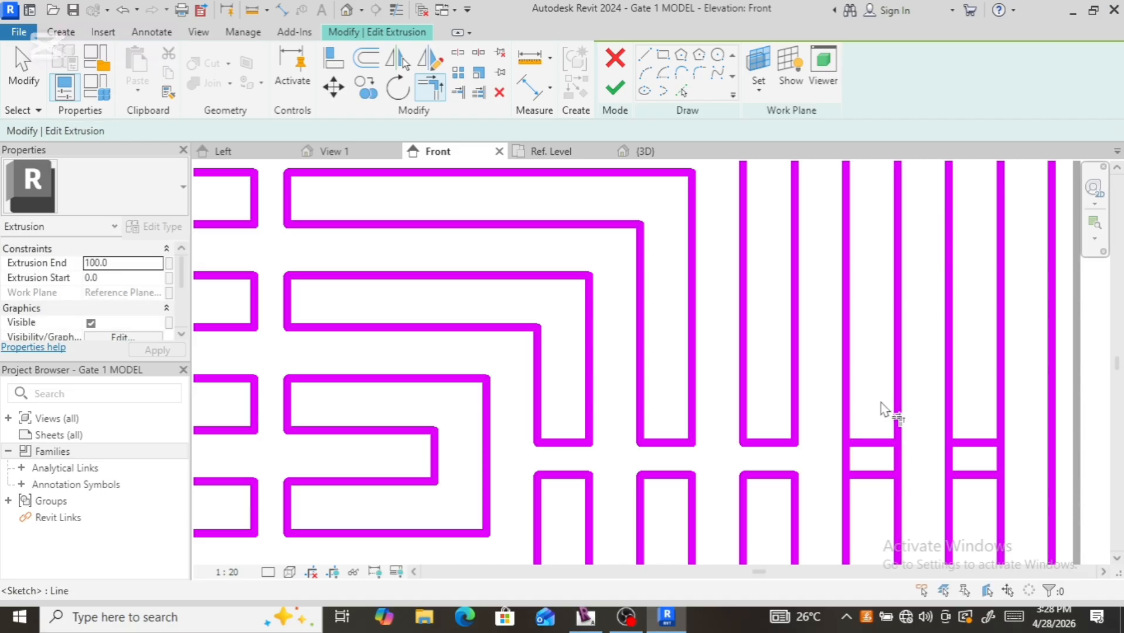
Step: Trim both upper edges of the fourth right-hand bar to the short horizontal line above the gap
click(898, 429)
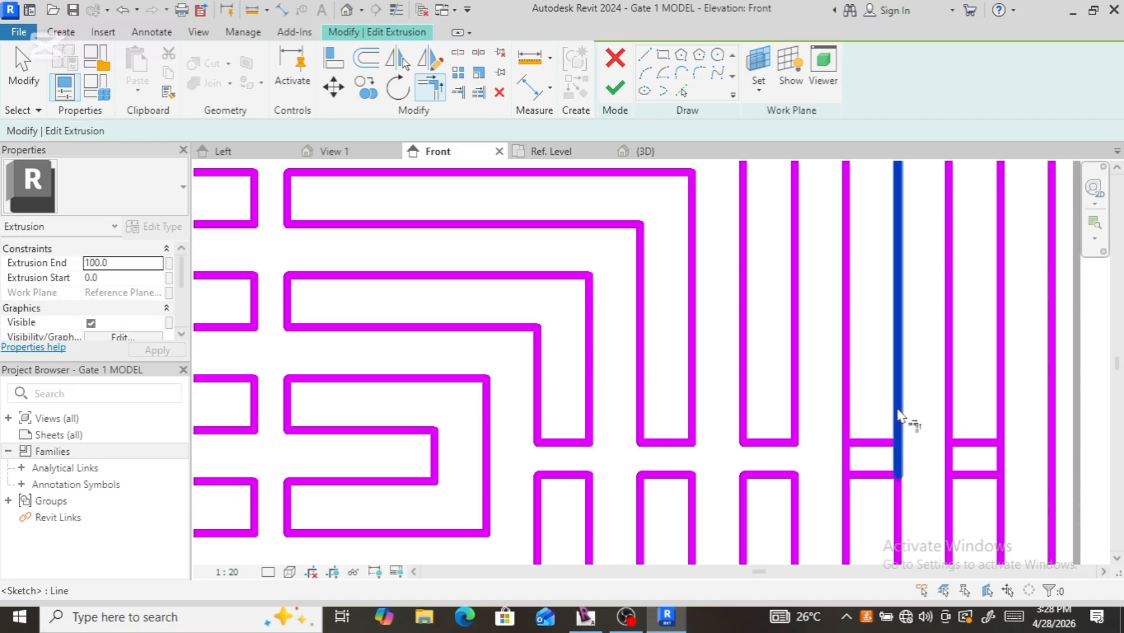
click(866, 446)
click(872, 445)
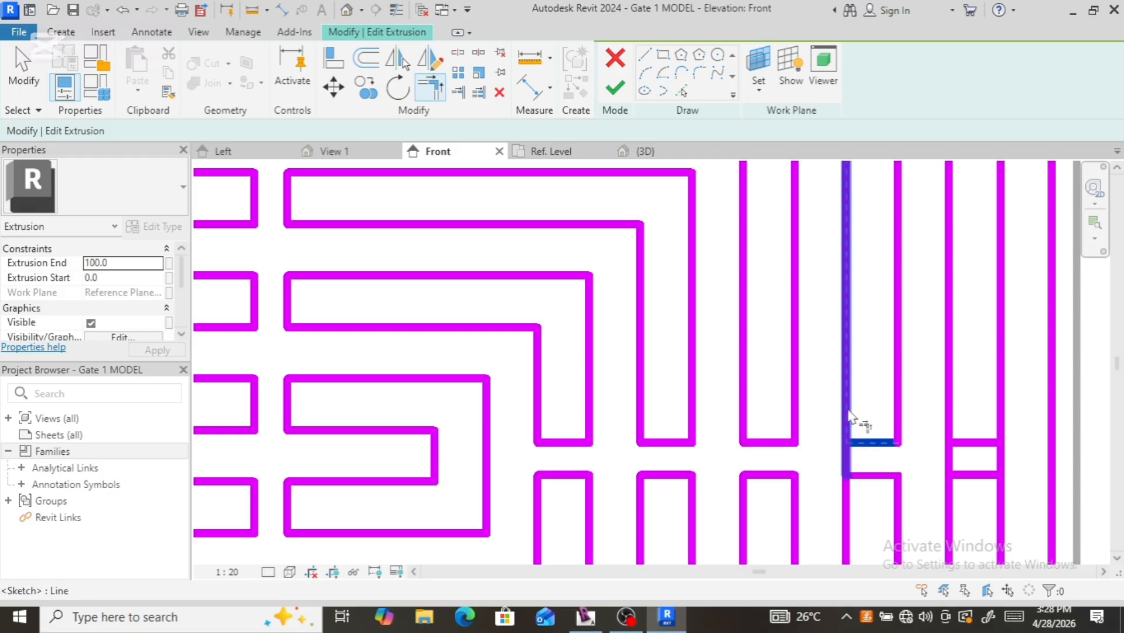
click(849, 413)
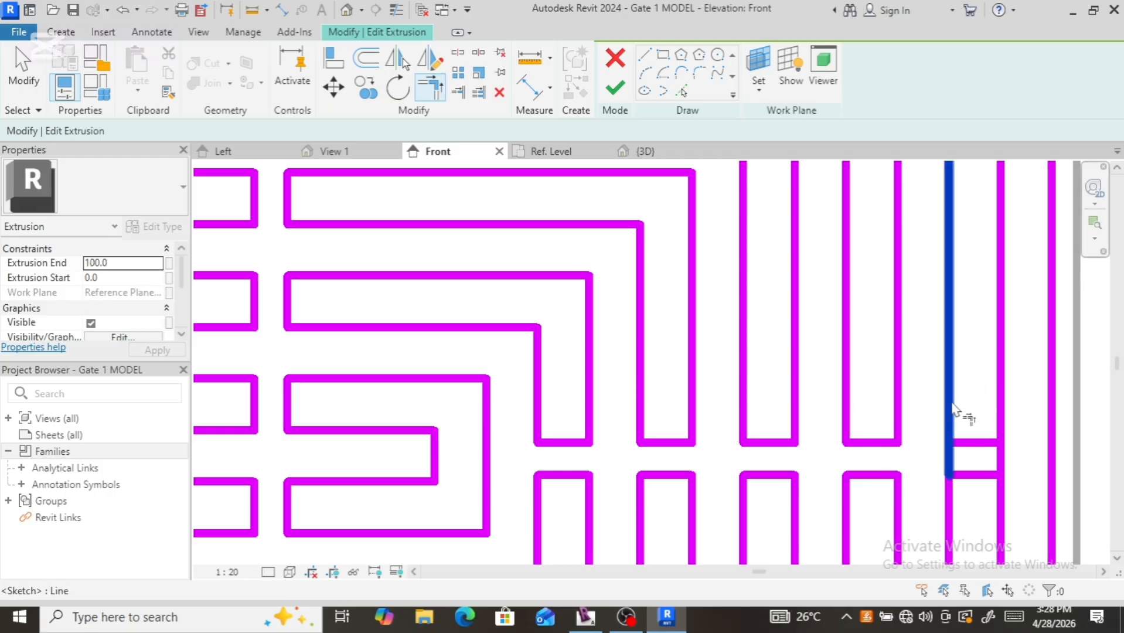
Step: Trim both upper edges of the outermost split right-hand bar to its upper short line, closing the piece above the gap
click(955, 413)
click(968, 445)
click(968, 445)
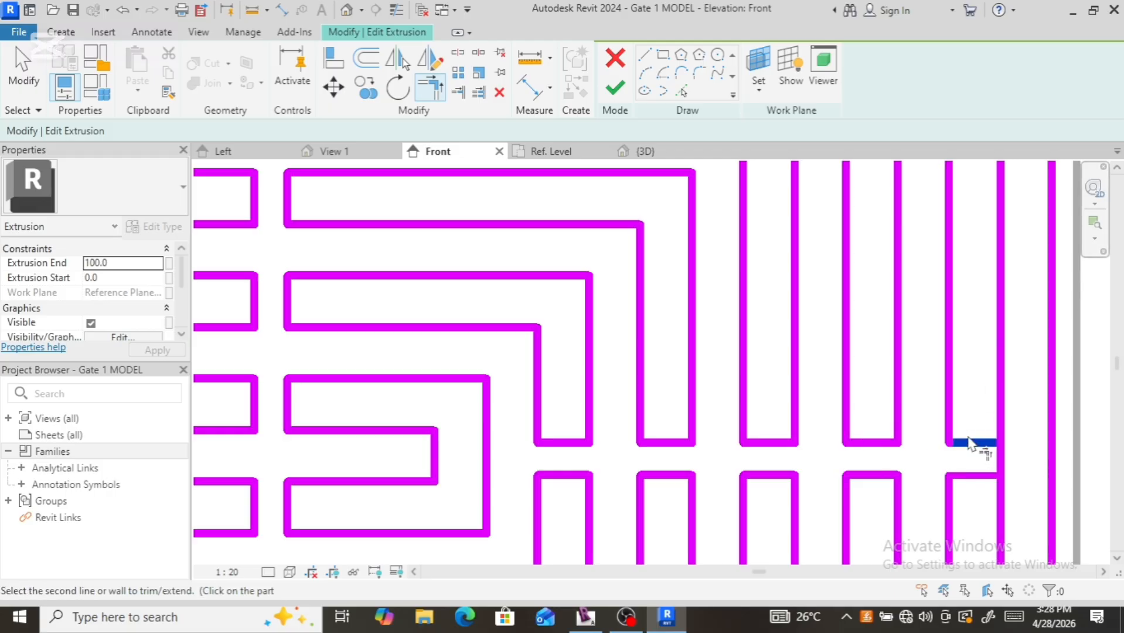
click(1001, 403)
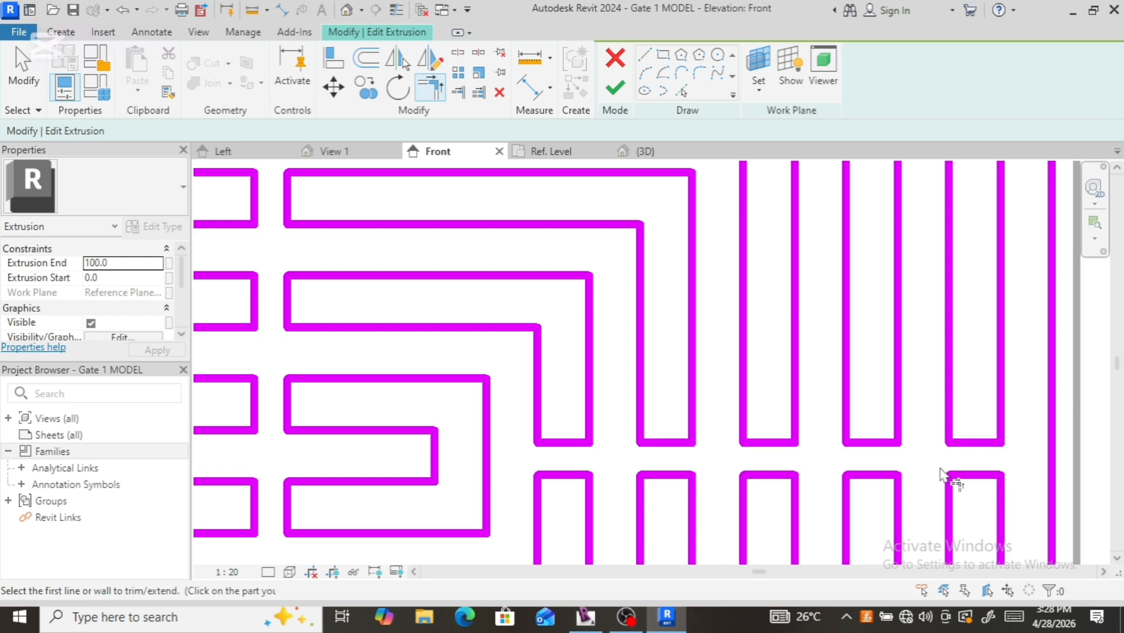
Step: Finish editing the gate extrusion's sketch and show the gate in the 3D view with nothing selected
scroll(848, 466, down, 4)
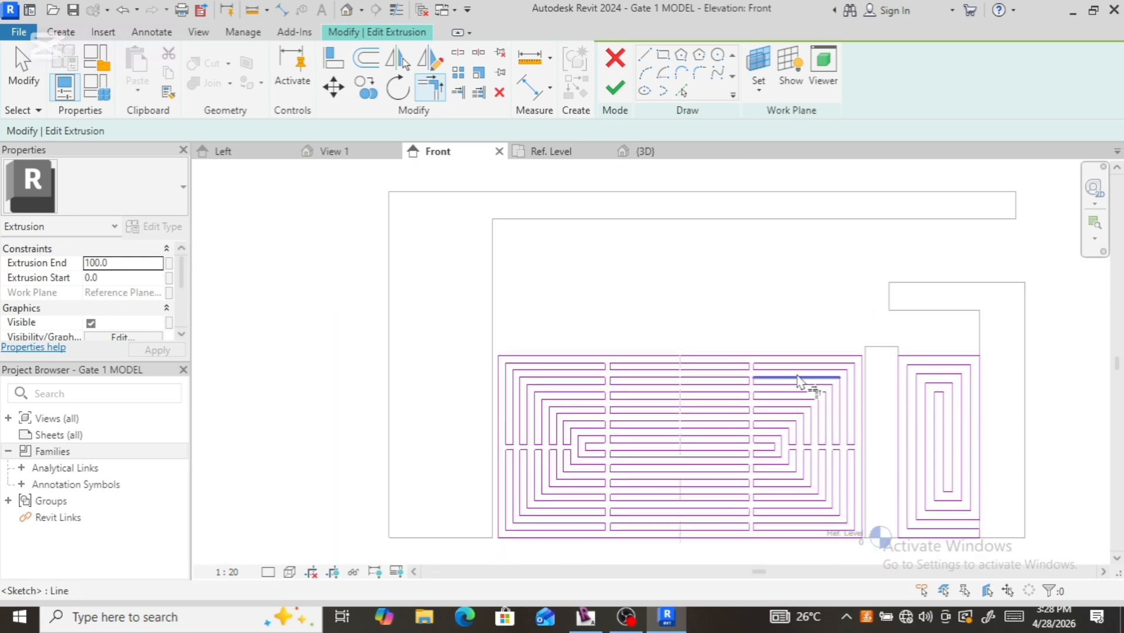
scroll(821, 381, down, 2)
scroll(853, 452, up, 2)
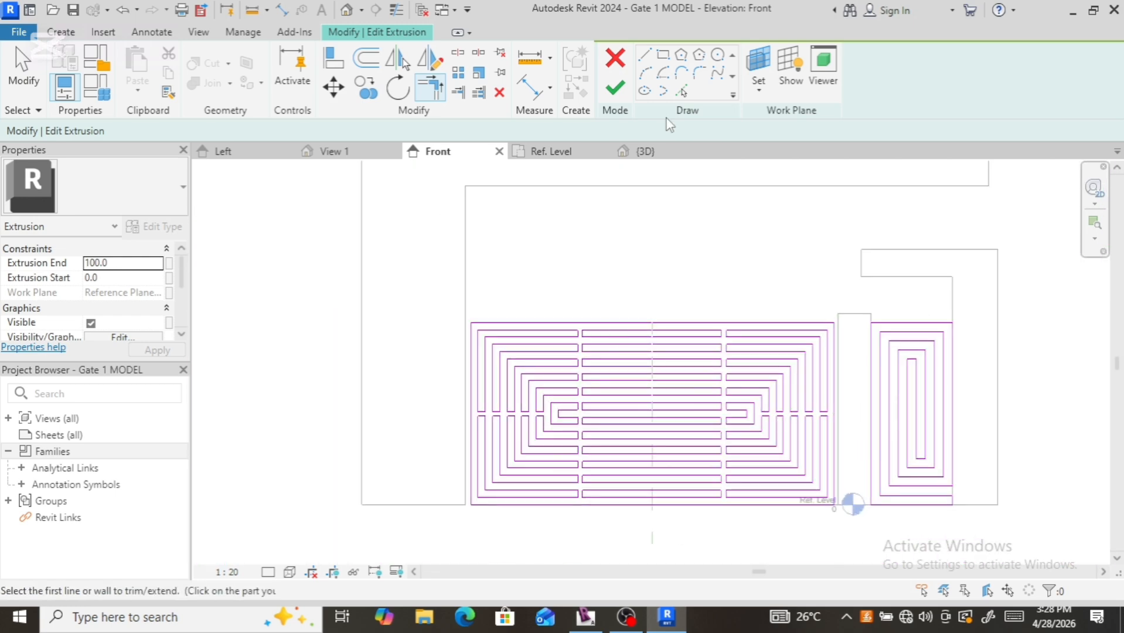
click(625, 96)
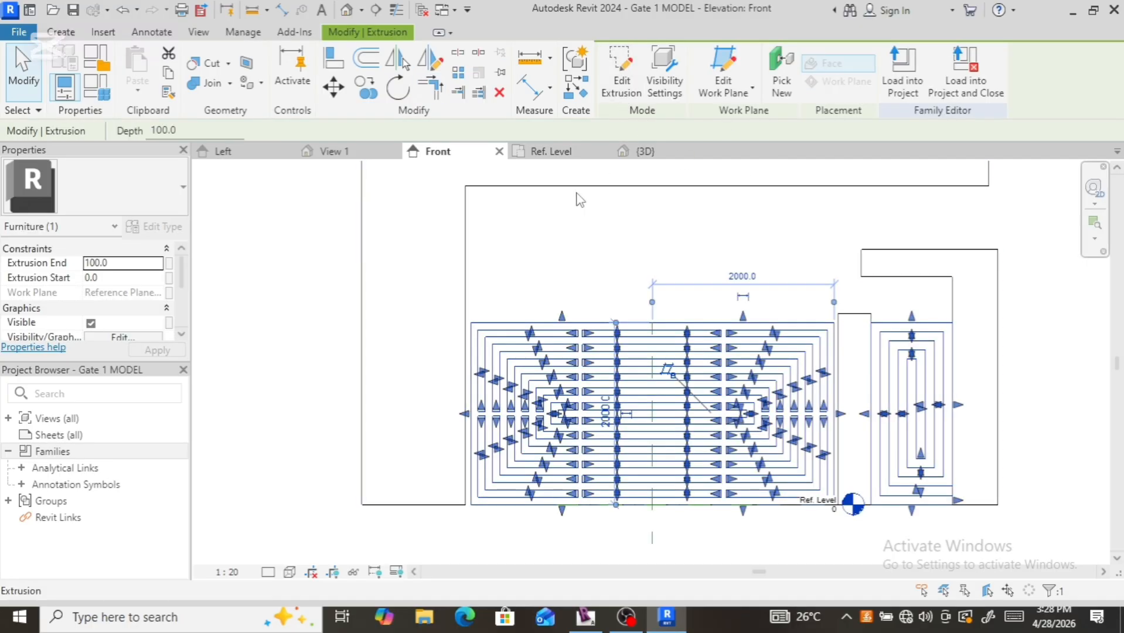
click(639, 153)
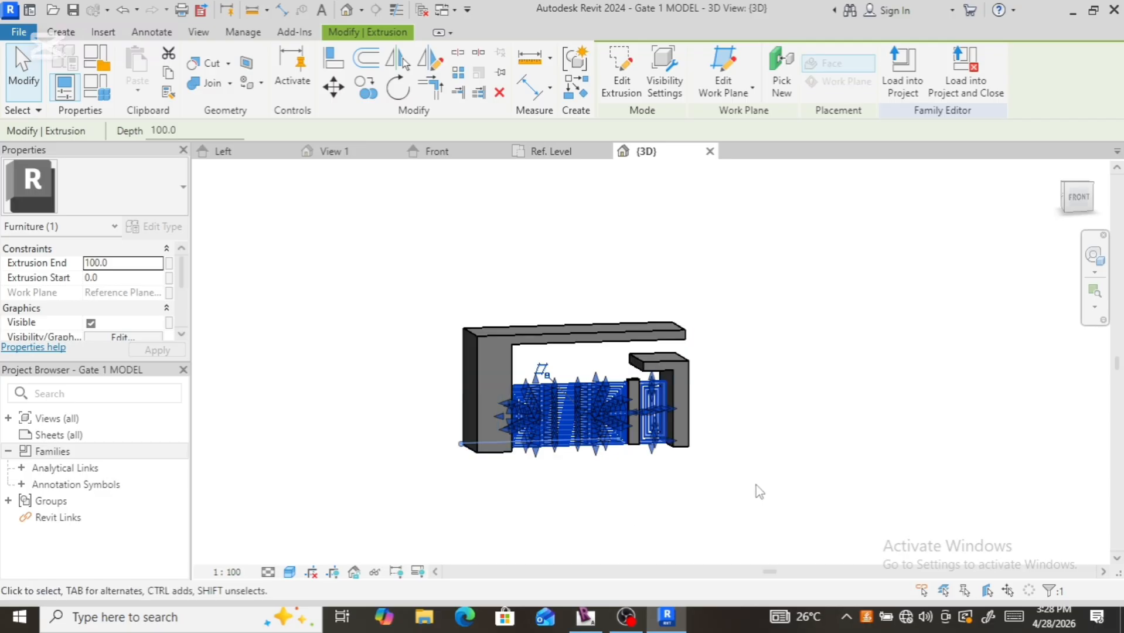
click(780, 464)
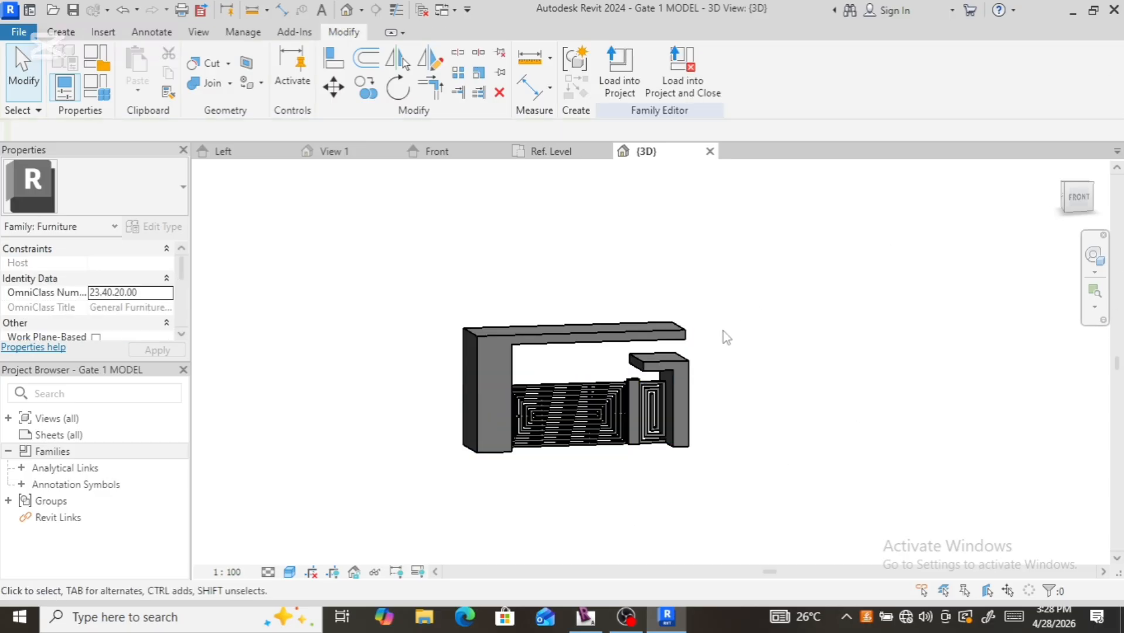
Step: Examine the bar patterns of the large and small gate panels in the 3D view
scroll(560, 457, up, 4)
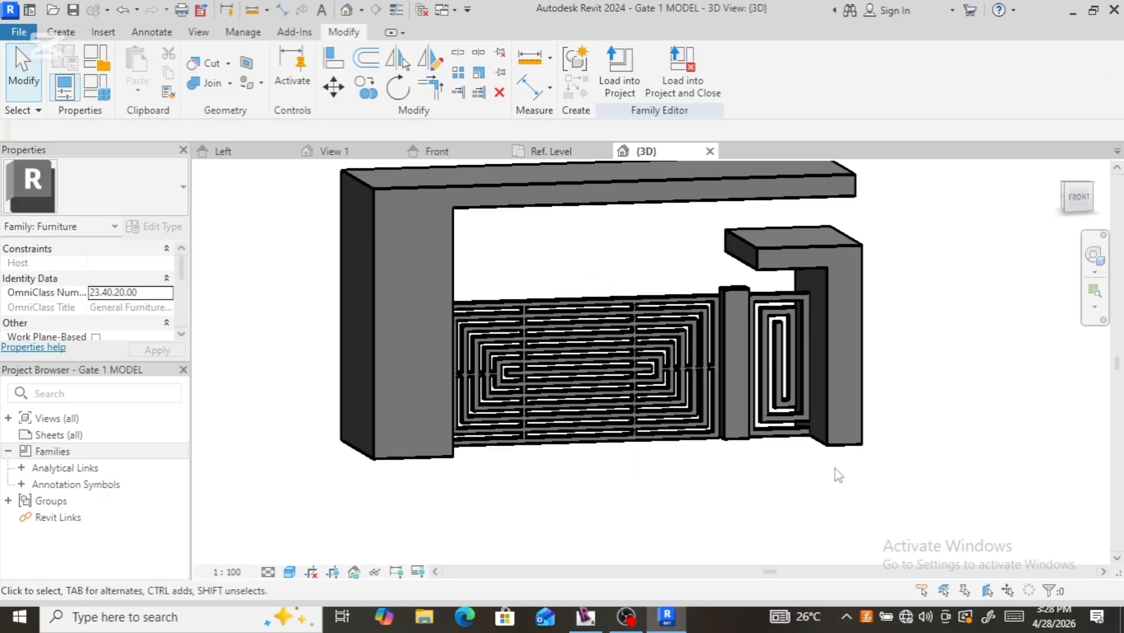
scroll(631, 474, up, 4)
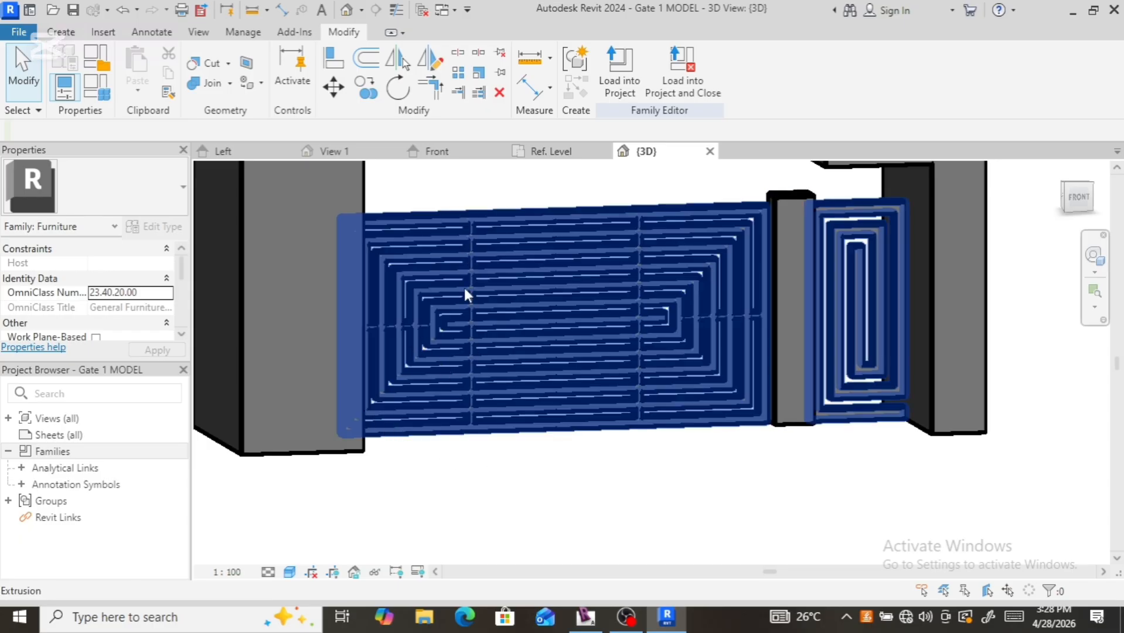
scroll(463, 484, down, 3)
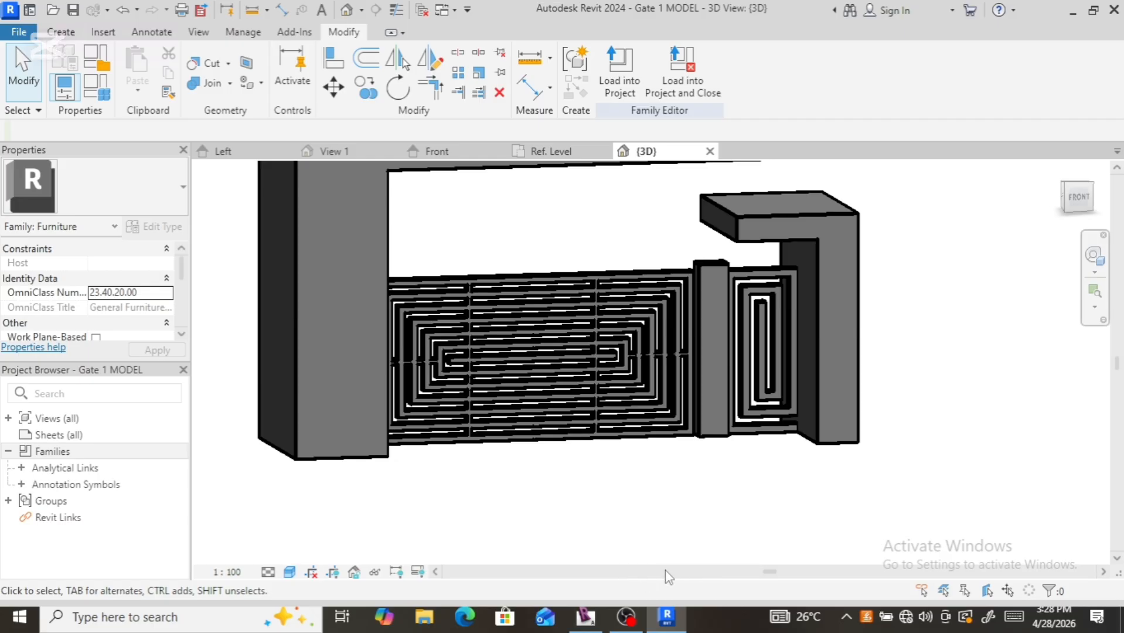
scroll(650, 544, down, 3)
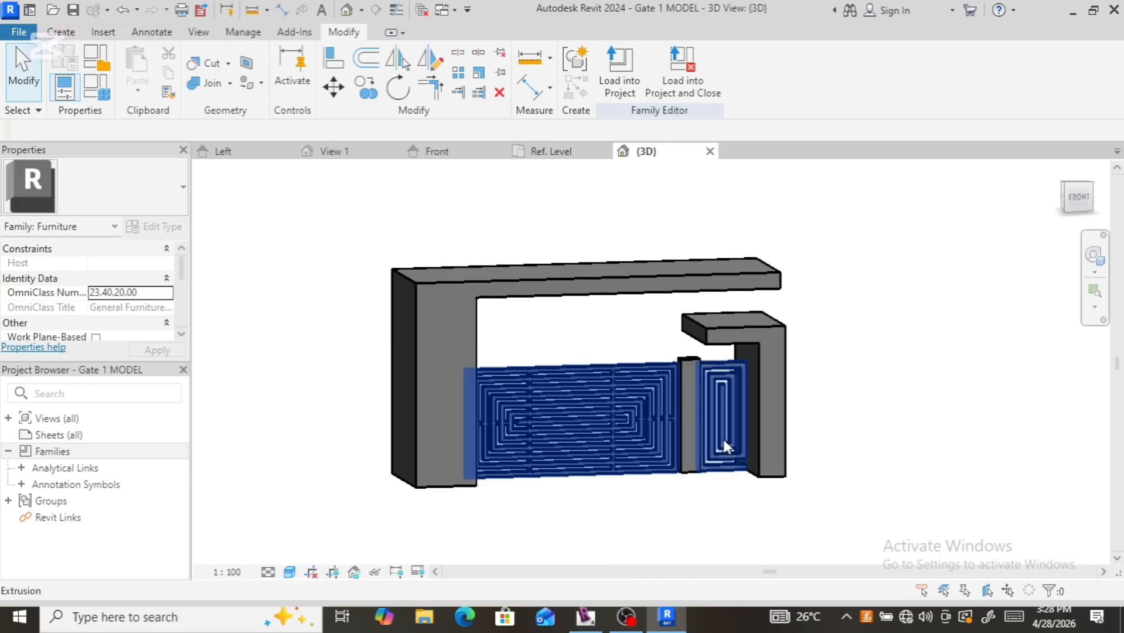
scroll(689, 456, up, 1)
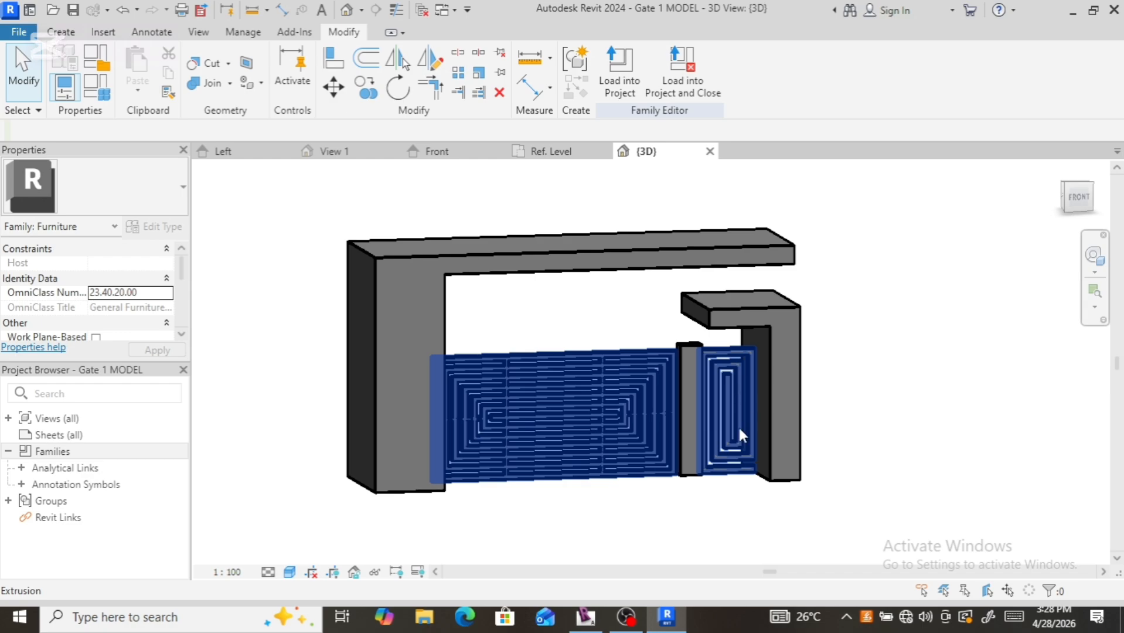
scroll(738, 427, up, 2)
scroll(749, 394, up, 2)
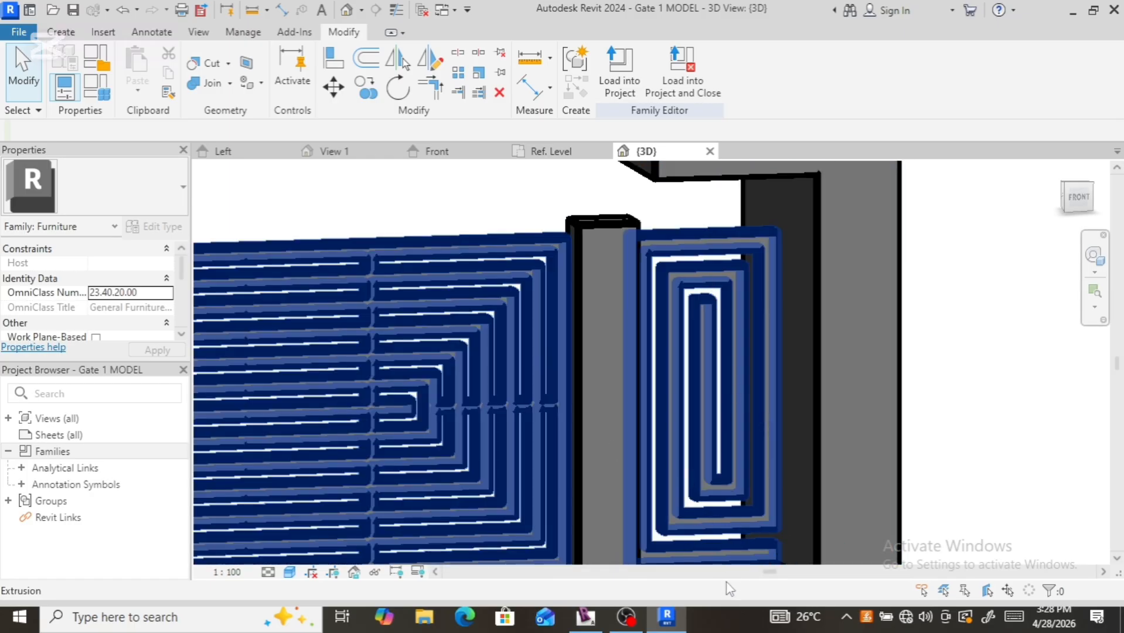
scroll(706, 494, down, 3)
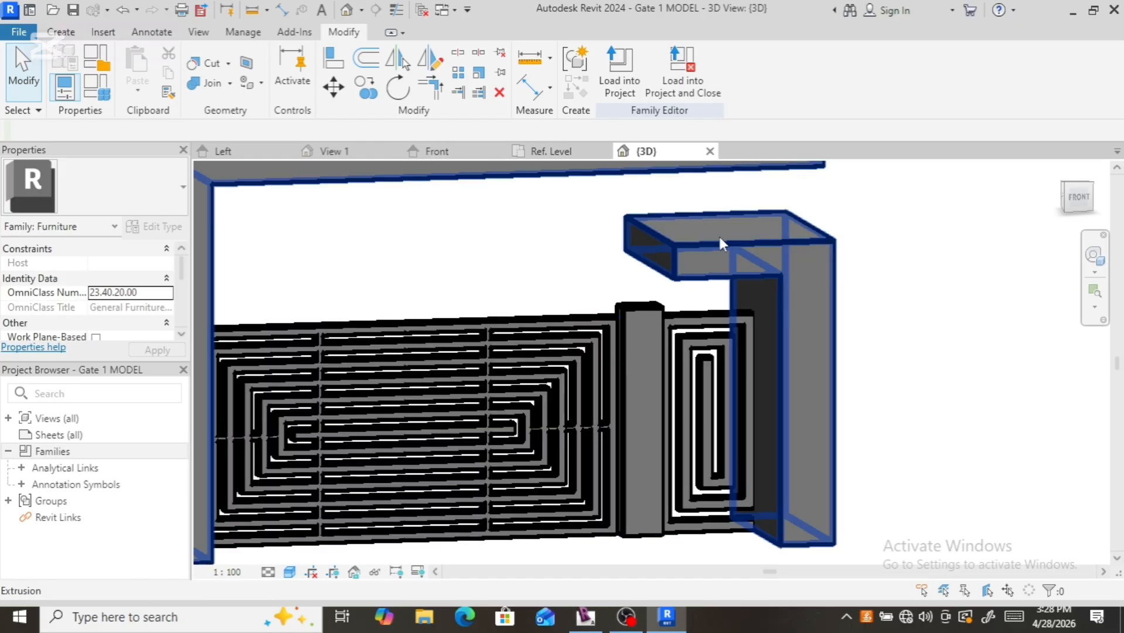
scroll(719, 234, down, 3)
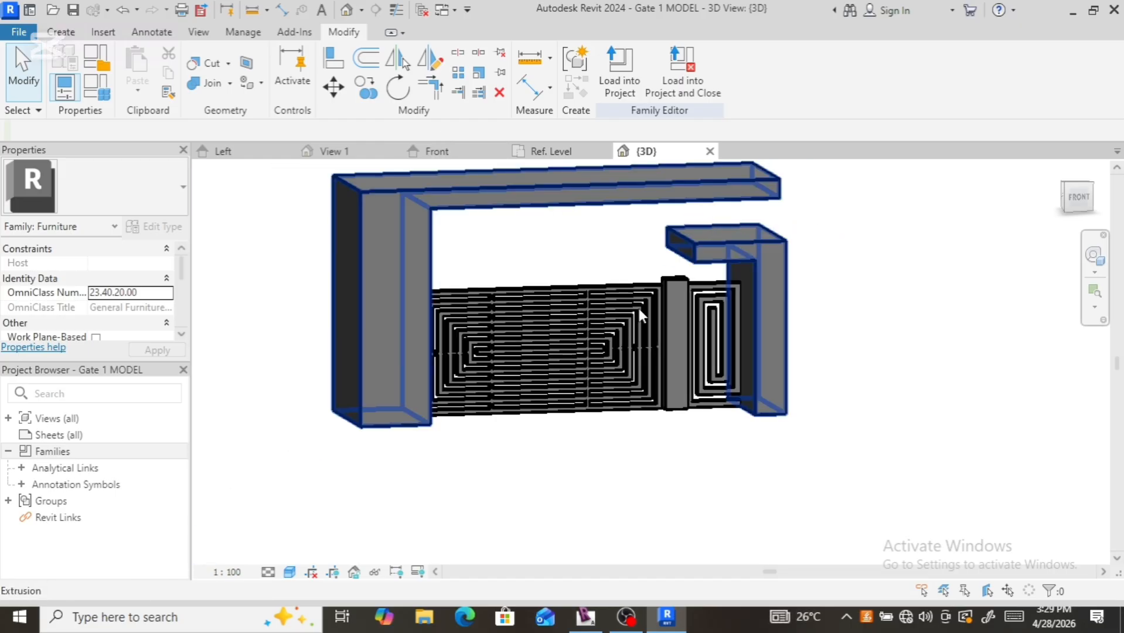
scroll(500, 356, down, 4)
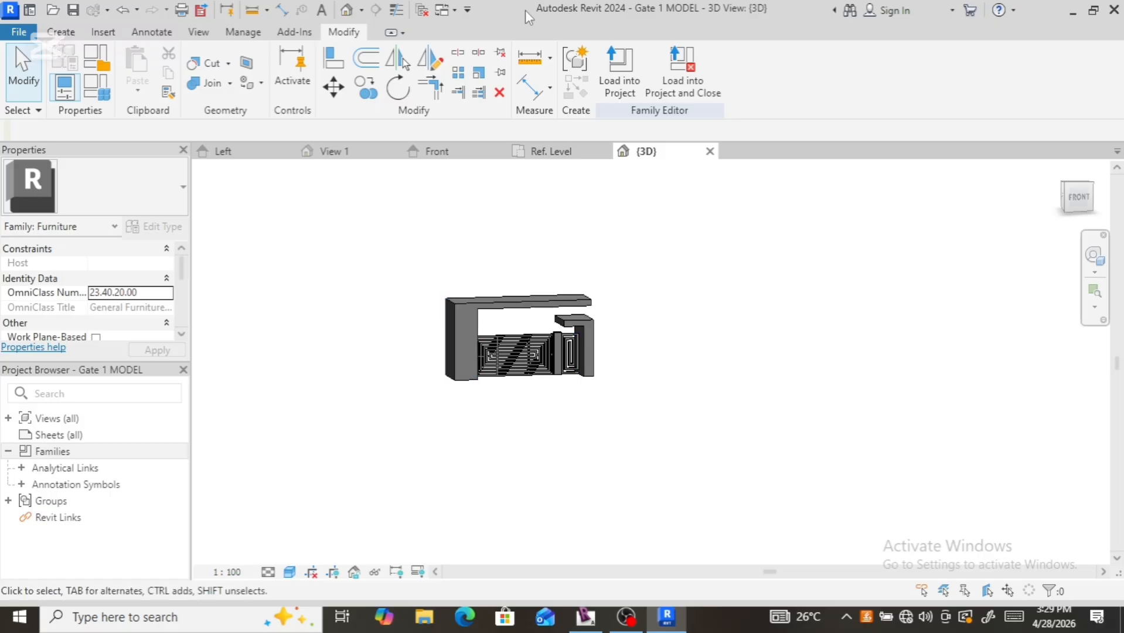
Step: Compare the gate in the Front elevation with the reference photo, checking the small panel, column and large panel
click(454, 151)
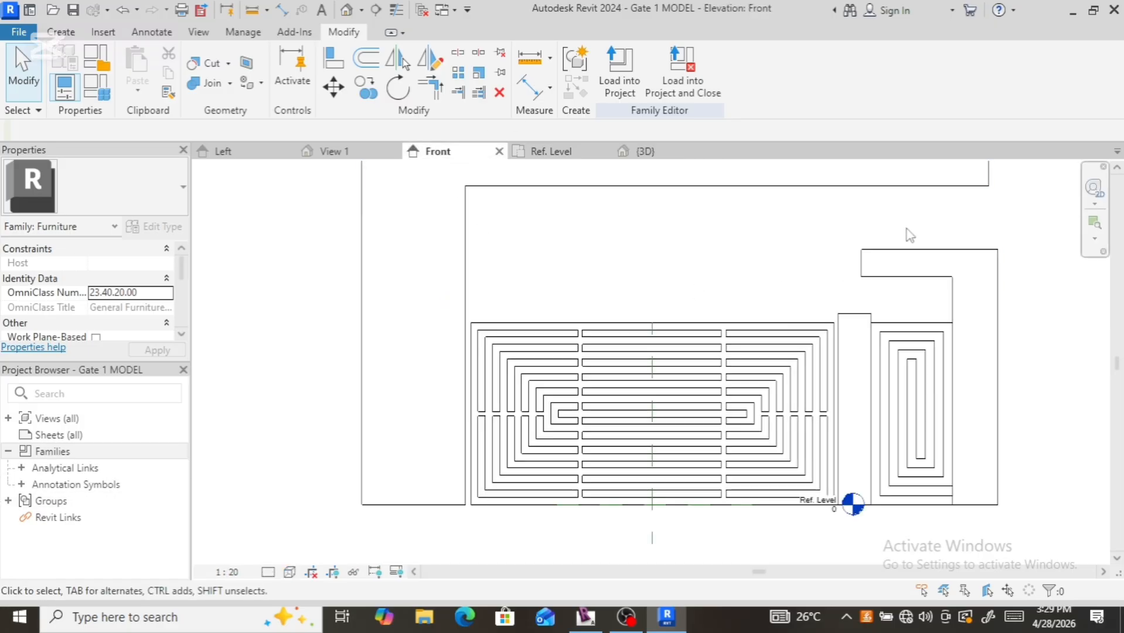
scroll(586, 299, down, 4)
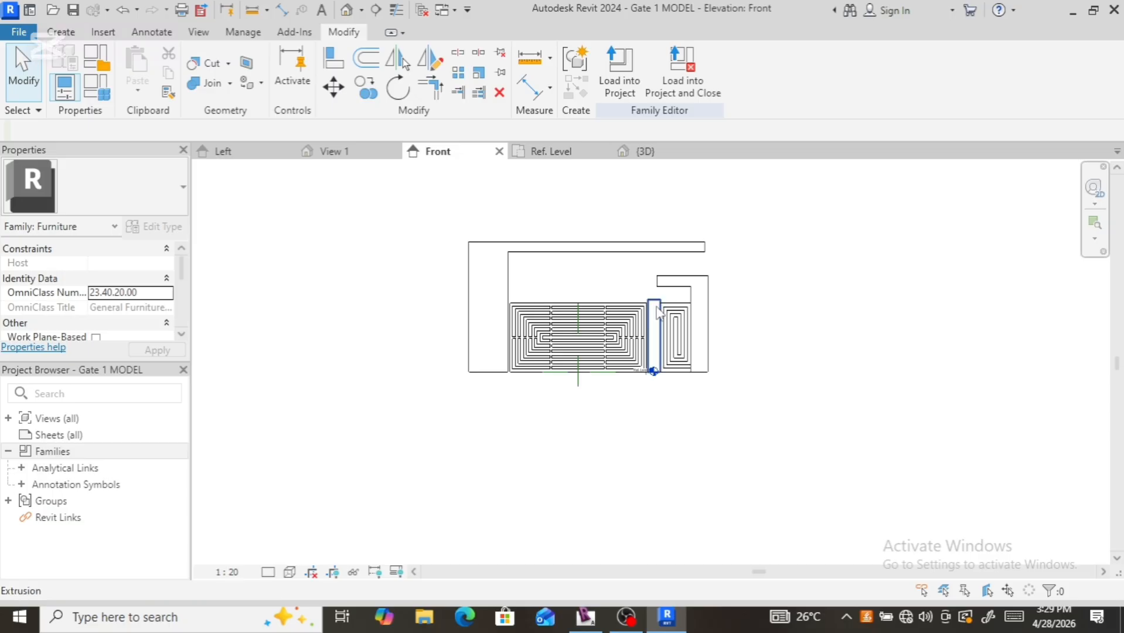
scroll(882, 193, up, 6)
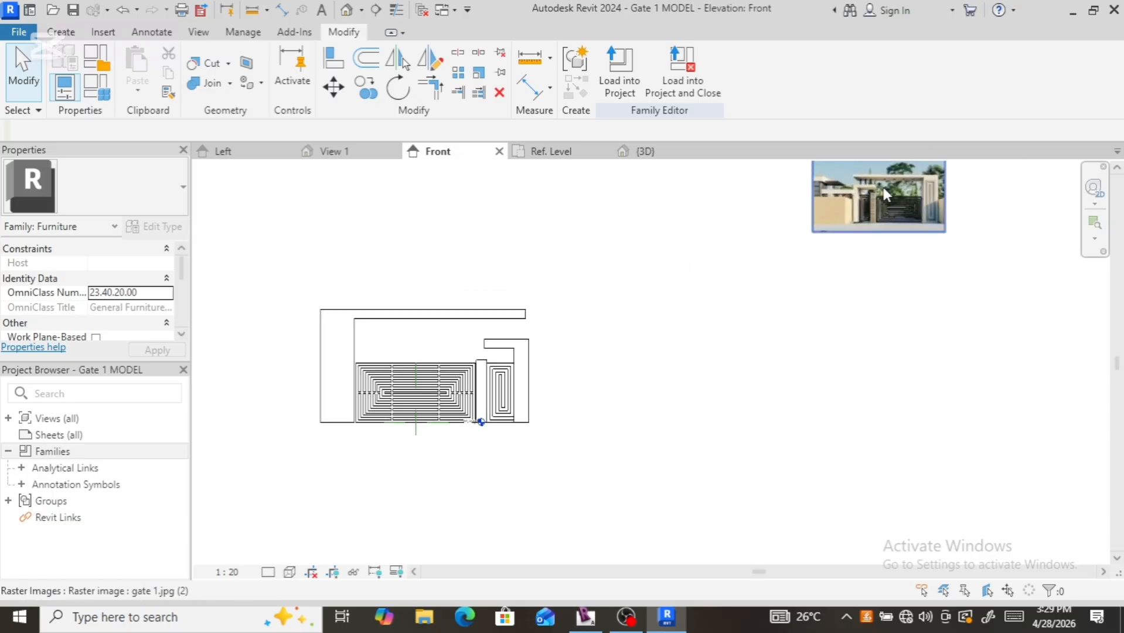
scroll(837, 207, up, 5)
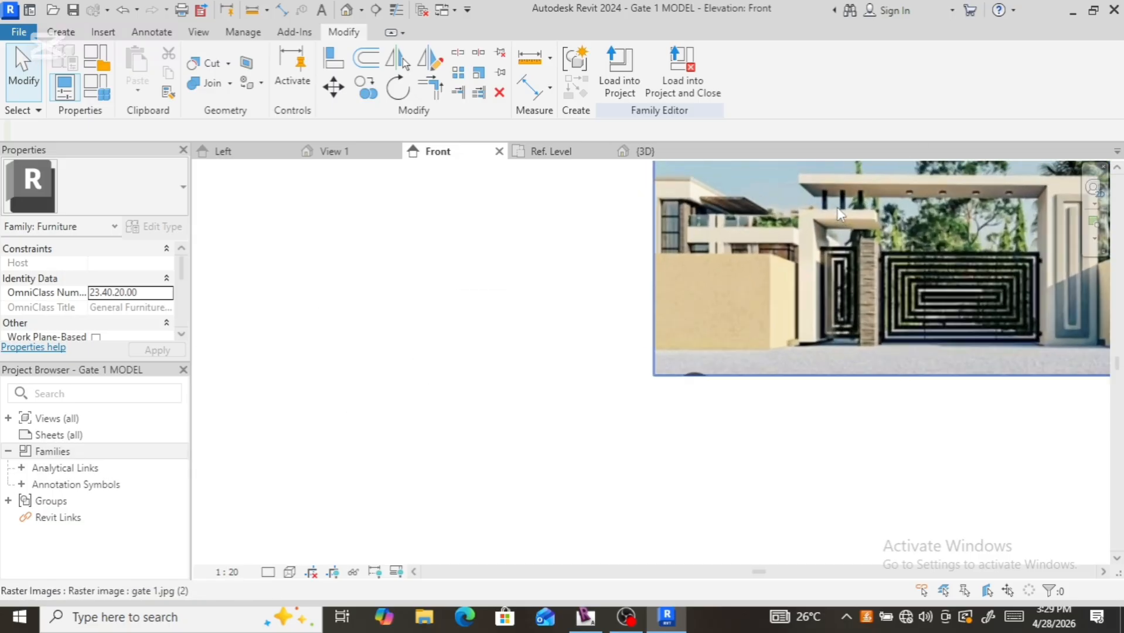
scroll(841, 213, up, 1)
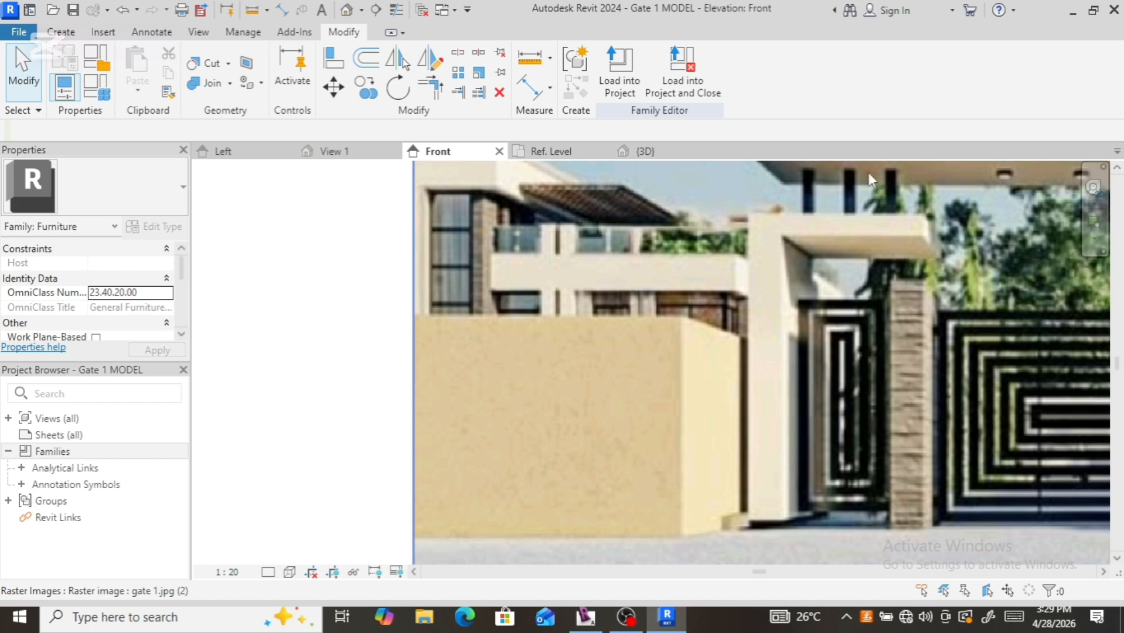
scroll(786, 352, down, 5)
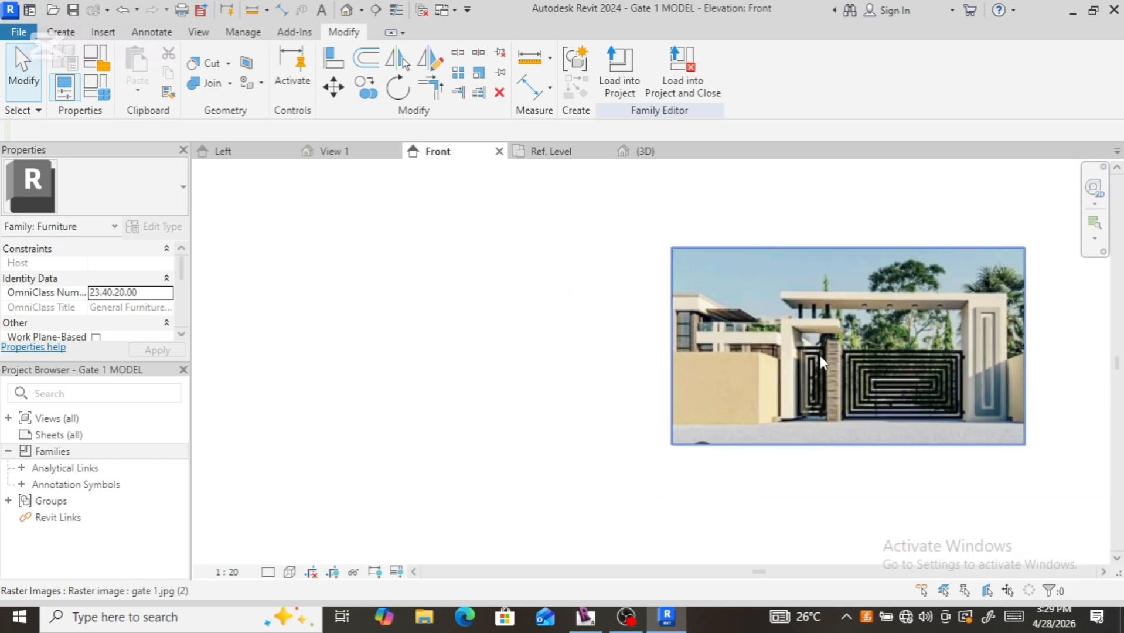
scroll(824, 361, down, 1)
scroll(935, 332, up, 3)
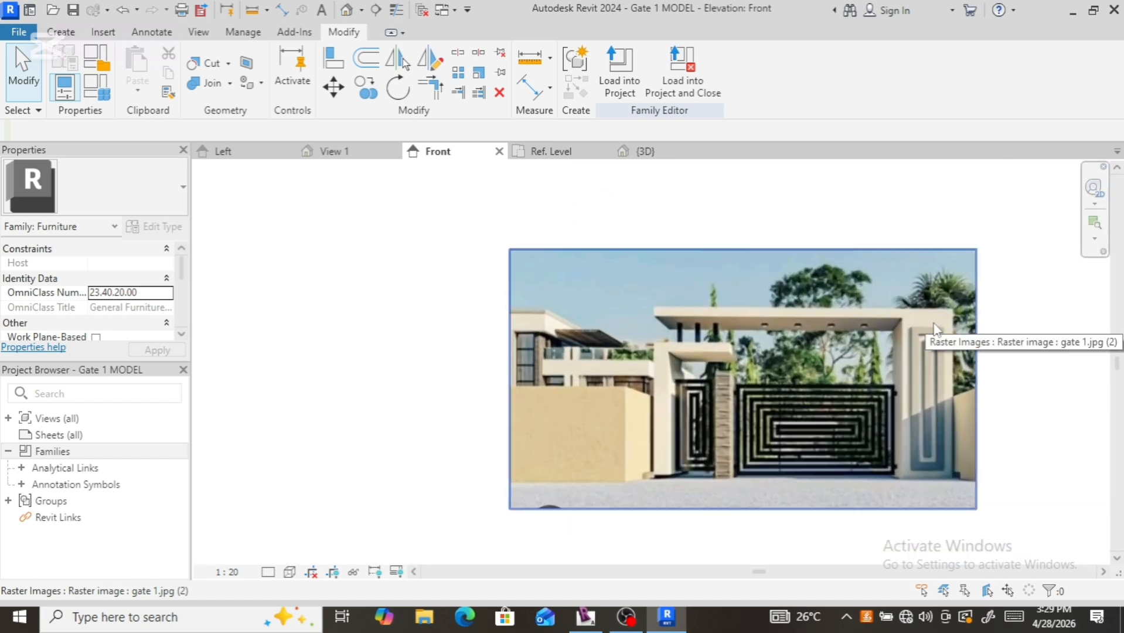
scroll(947, 343, down, 5)
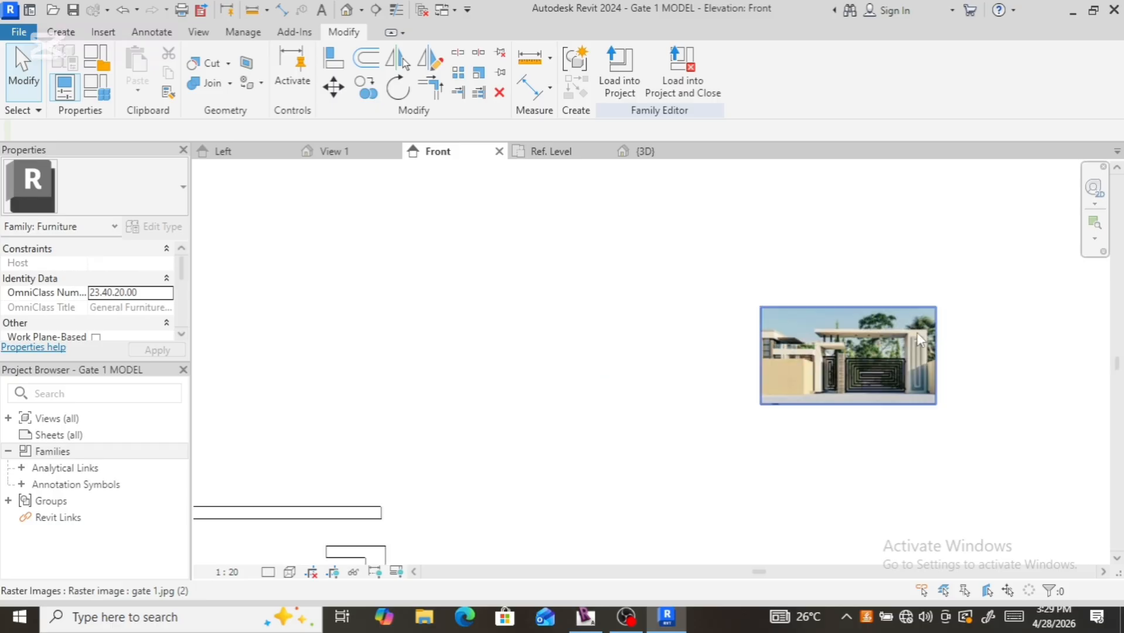
scroll(592, 348, down, 2)
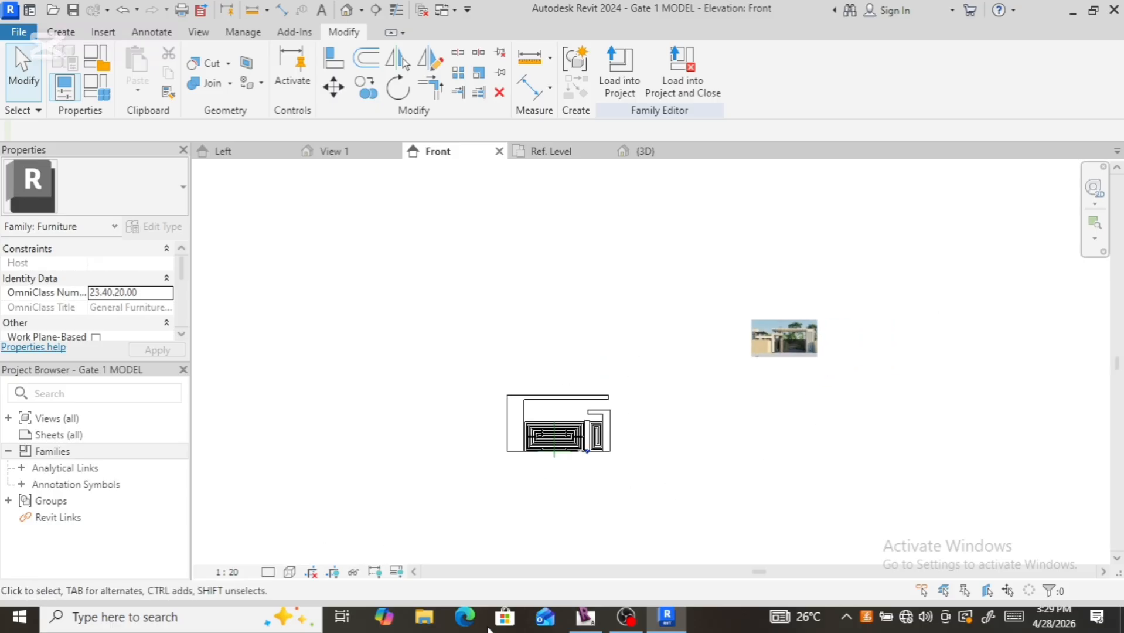
scroll(565, 472, up, 5)
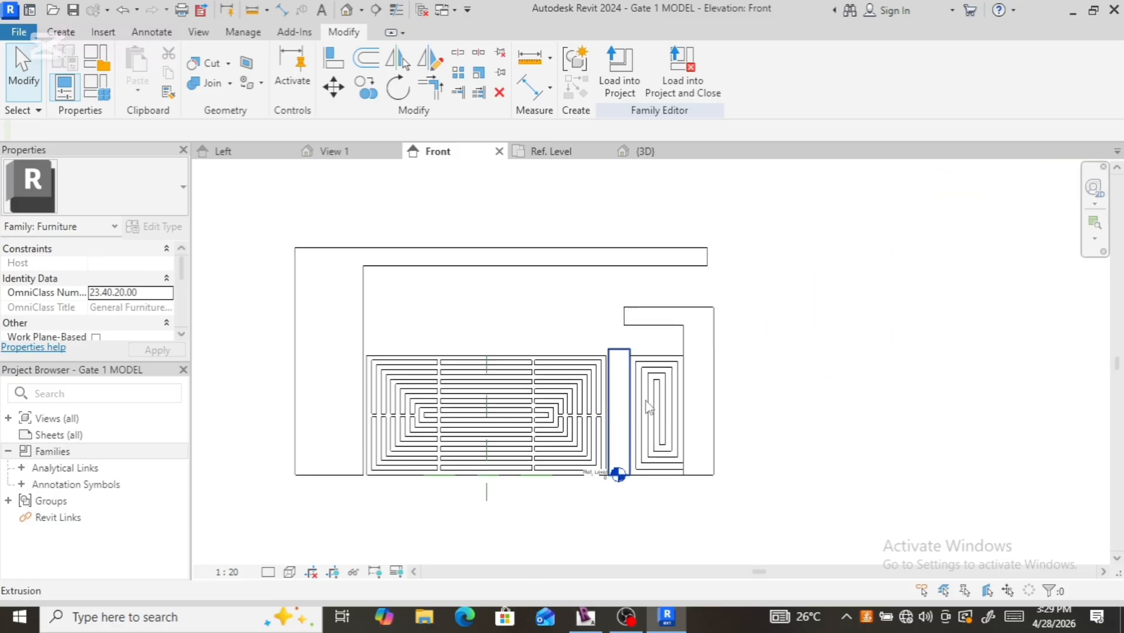
Step: Open the gate extrusion's sketch for editing in the Front elevation
scroll(630, 427, up, 2)
click(615, 438)
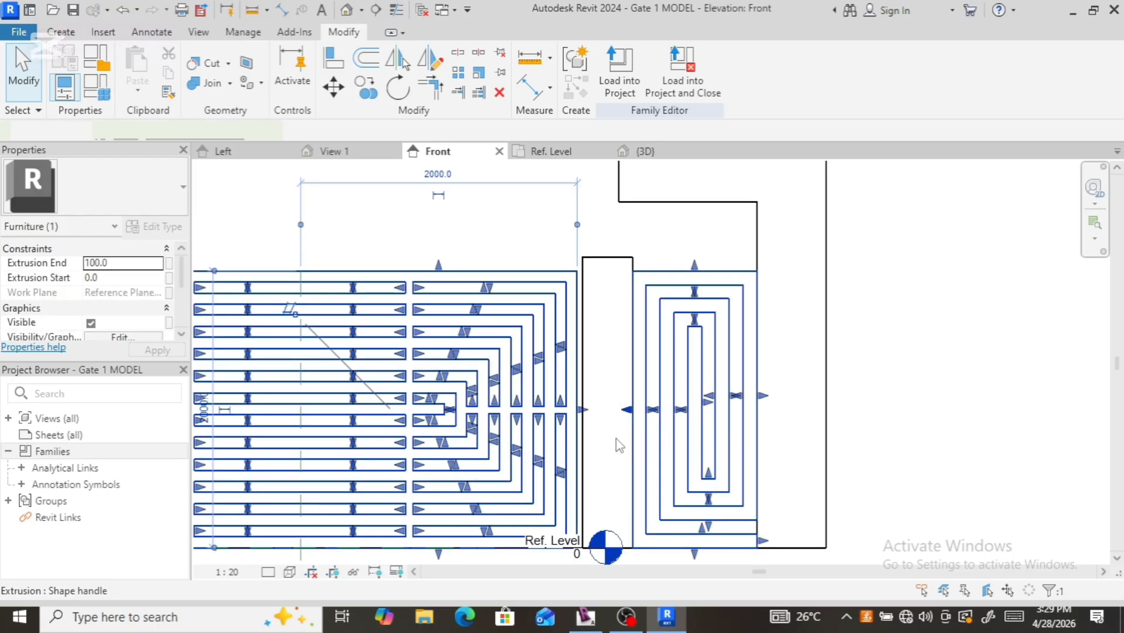
scroll(616, 439, up, 3)
scroll(474, 465, down, 2)
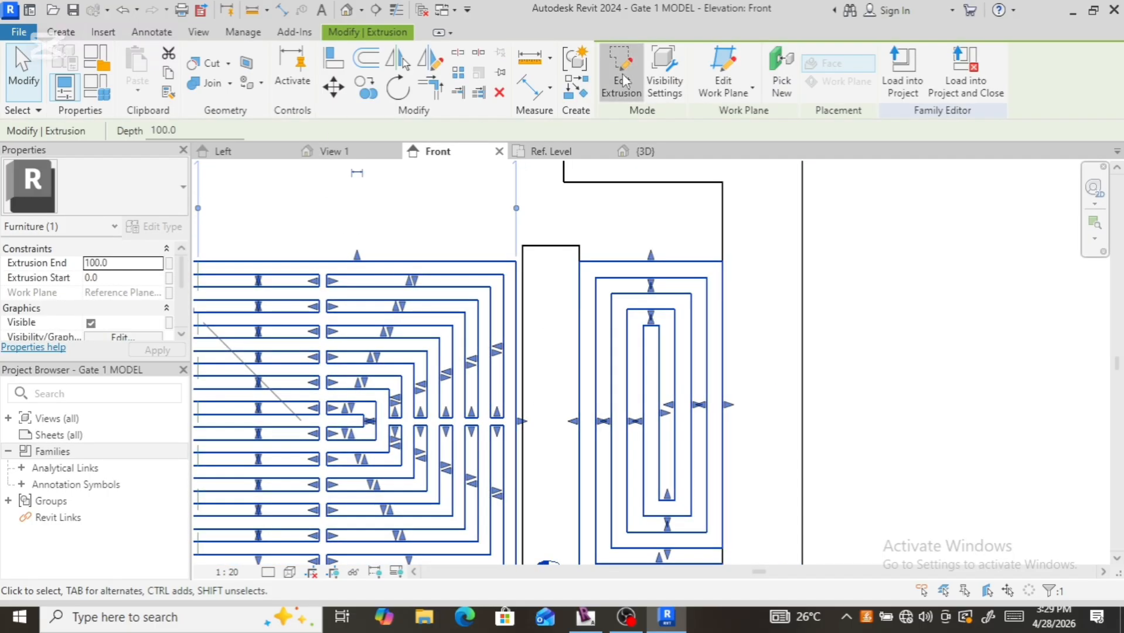
click(622, 73)
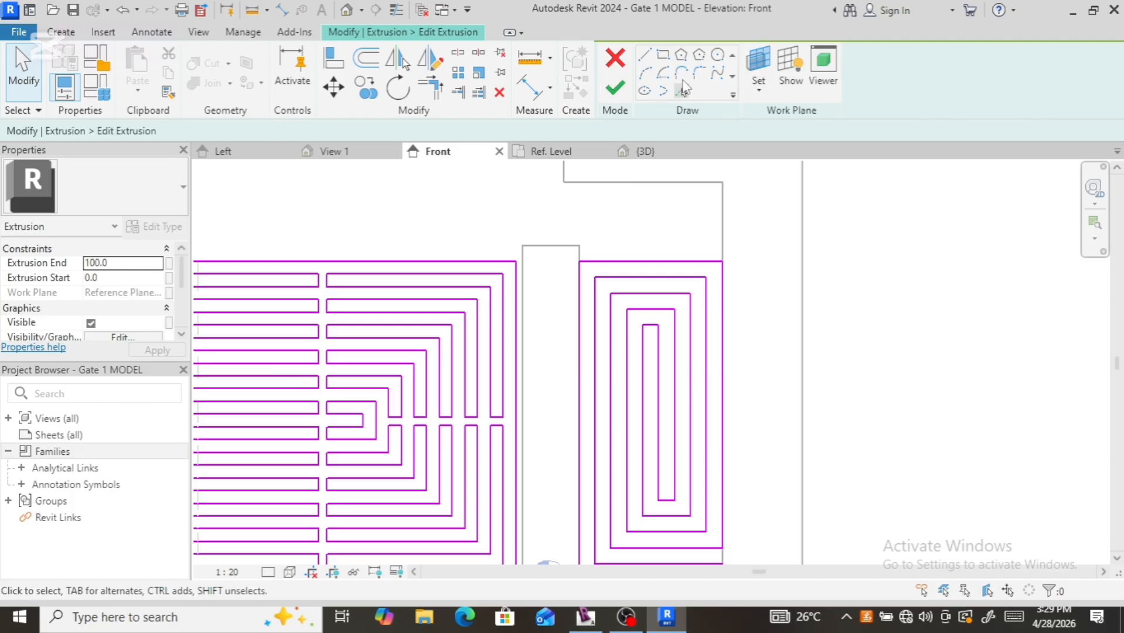
Step: Draw a 700 mm horizontal line across the small panel's vertical bars, starting at the midpoint of the outermost left-hand bar's edge
click(647, 55)
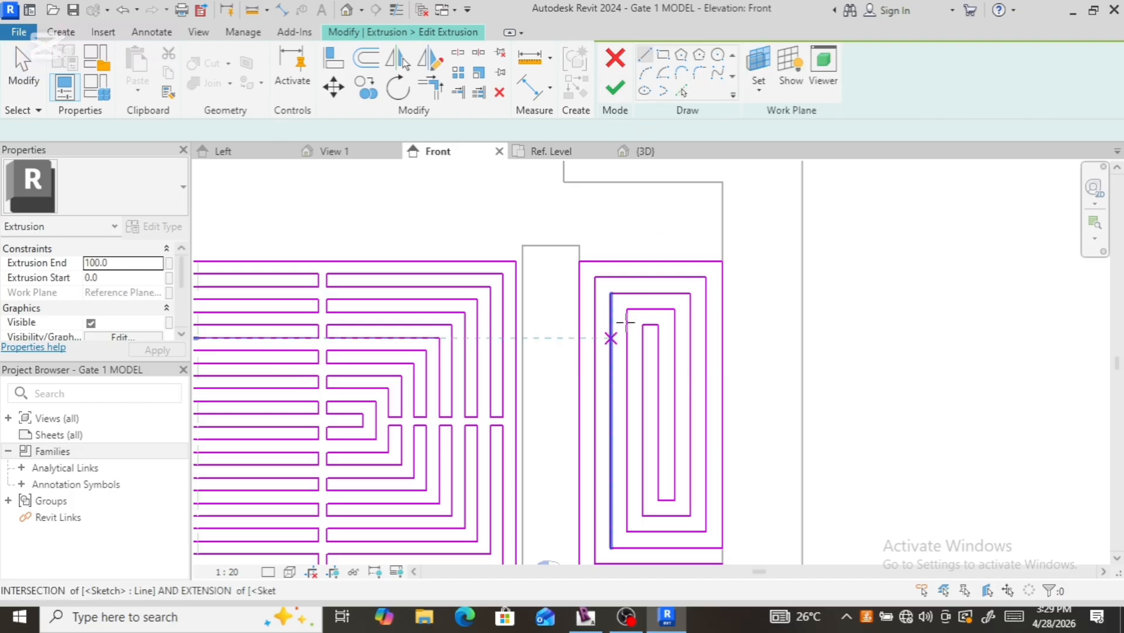
scroll(640, 287, up, 2)
scroll(627, 389, down, 2)
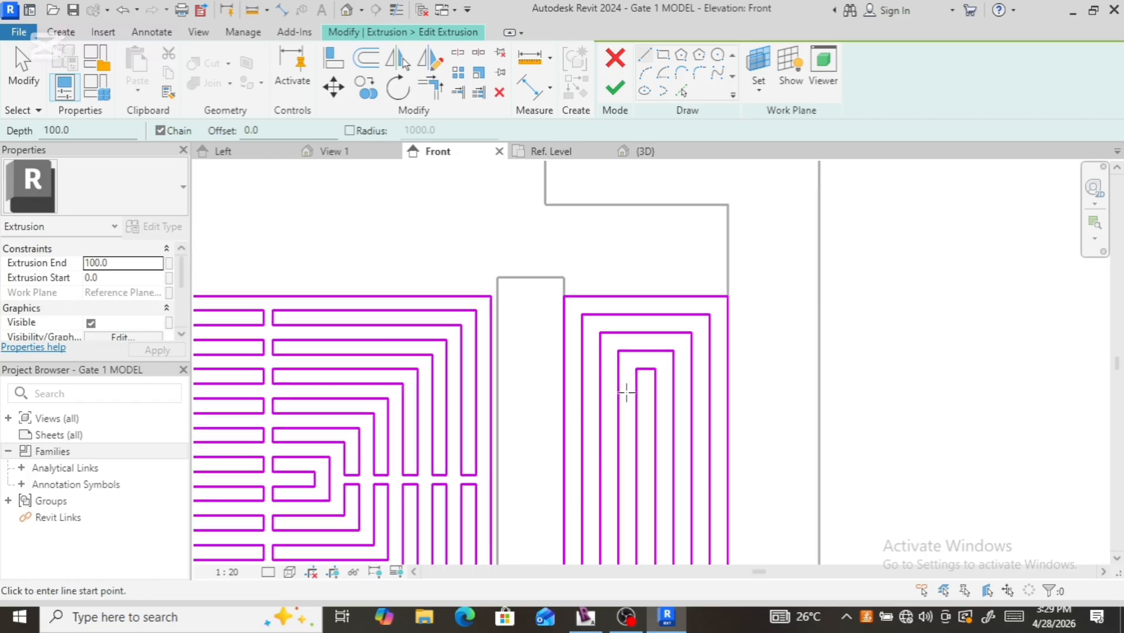
scroll(596, 463, up, 2)
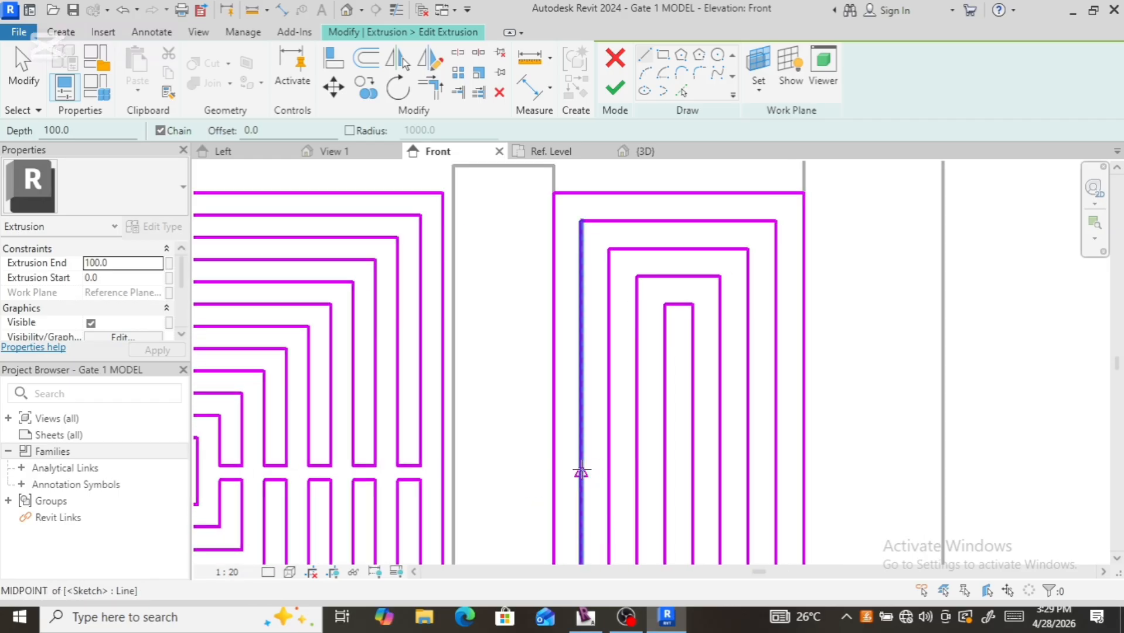
click(581, 470)
scroll(589, 453, down, 3)
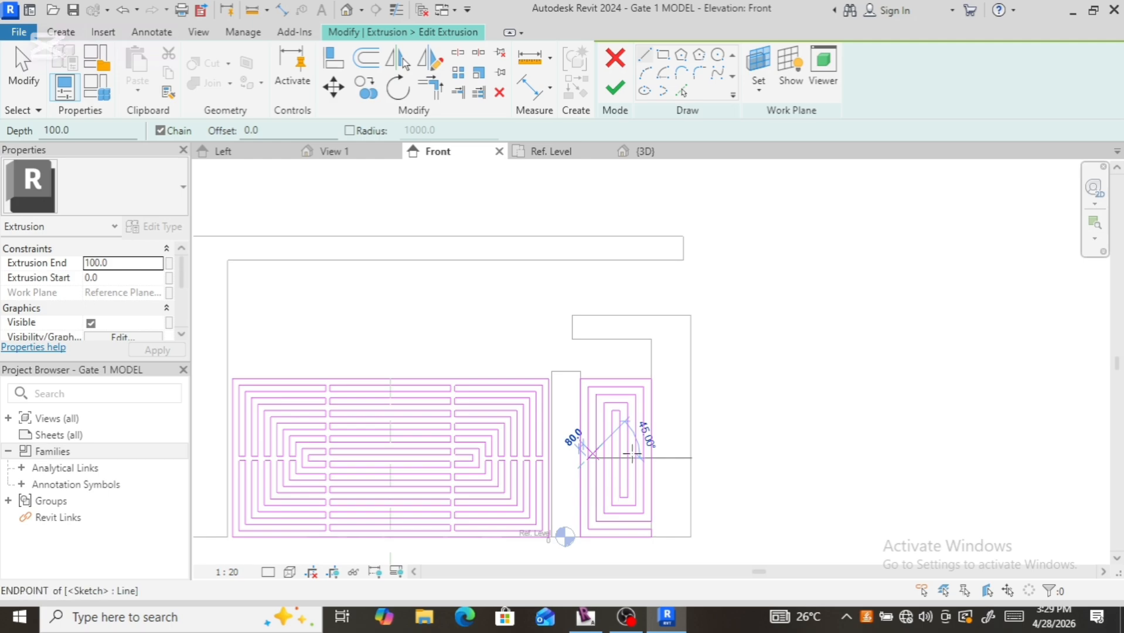
scroll(645, 465, up, 5)
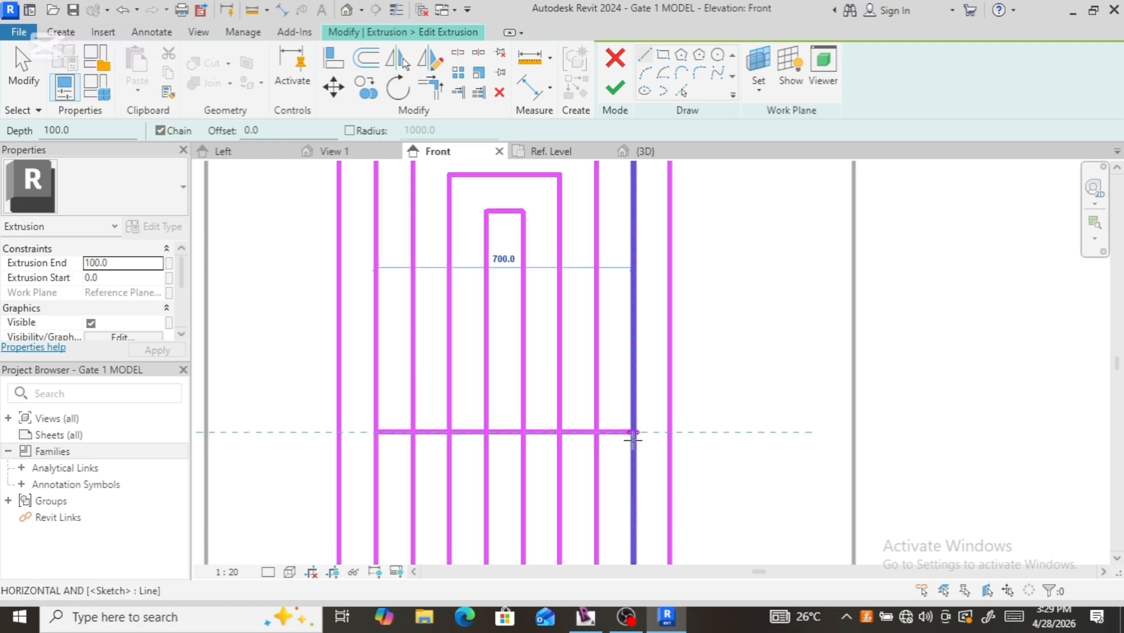
click(632, 439)
Step: Offset the small panel's horizontal line to form a narrow gap across the vertical bars
scroll(642, 410, down, 2)
key(o)
key(f)
click(575, 428)
scroll(601, 246, up, 2)
Step: Split the small panel's upper horizontal bar edges between the two short vertical gap lines
scroll(637, 199, down, 3)
key(s)
key(l)
scroll(543, 288, up, 2)
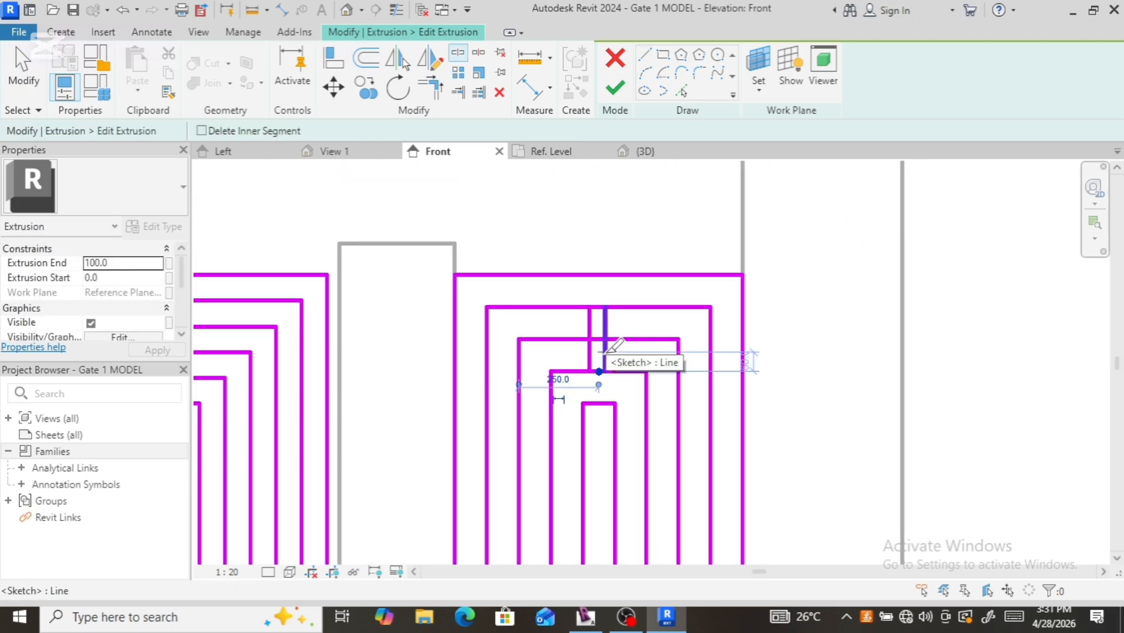
key(Escape)
scroll(617, 218, up, 5)
key(s)
key(l)
click(647, 243)
click(598, 270)
Step: Trim the innermost bar's upper edge to the right-hand vertical gap line in the small panel
key(t)
key(r)
click(665, 391)
scroll(615, 480, up, 3)
click(760, 234)
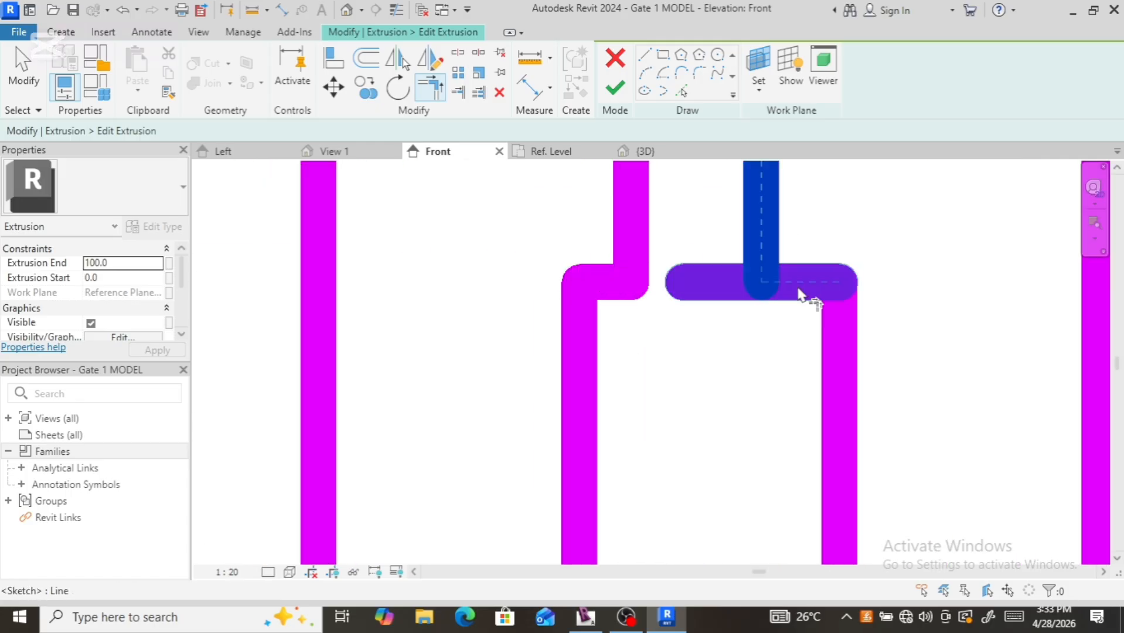
click(798, 294)
Step: Trim the small panel's remaining split bar edges to the short gap lines, closing the bar ends
scroll(798, 293, down, 5)
key(s)
key(l)
key(t)
key(r)
scroll(714, 258, up, 2)
click(753, 321)
click(935, 452)
scroll(700, 372, down, 6)
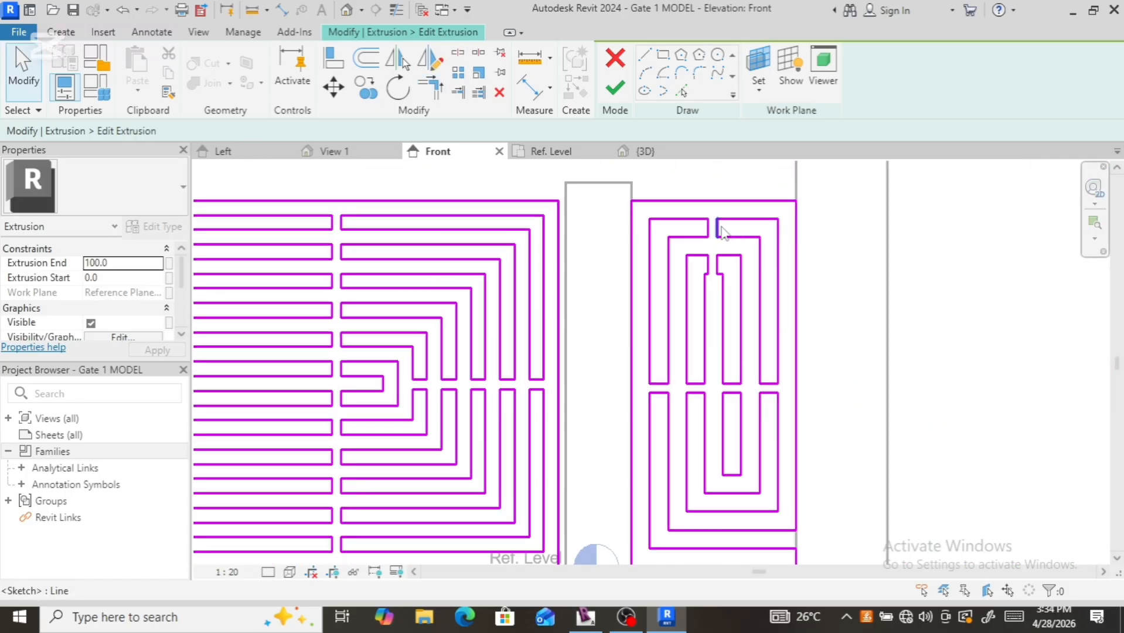
scroll(657, 205, down, 2)
key(c)
key(o)
click(715, 445)
scroll(748, 415, up, 4)
key(Escape)
Step: Draw a vertical line across the small panel's lower horizontal bars and offset it to mark a gap
scroll(821, 413, down, 3)
key(l)
key(i)
scroll(838, 495, up, 2)
click(690, 419)
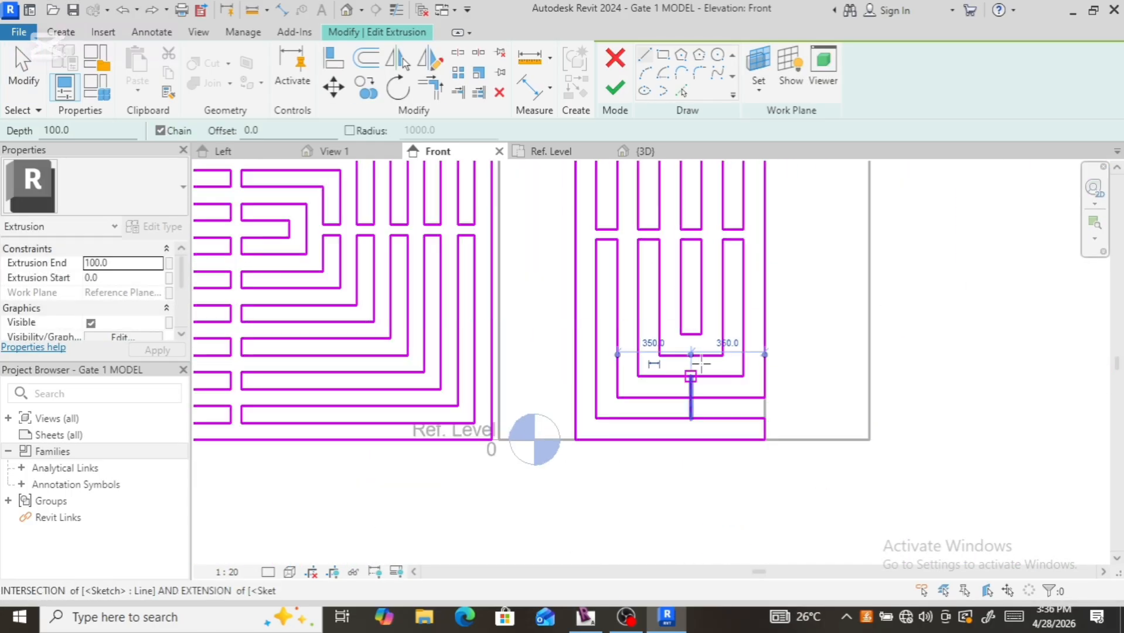
click(692, 352)
key(o)
key(f)
Step: Split the small panel's lower bar edges and trim them to the two vertical gap lines
click(457, 53)
key(t)
key(r)
click(674, 501)
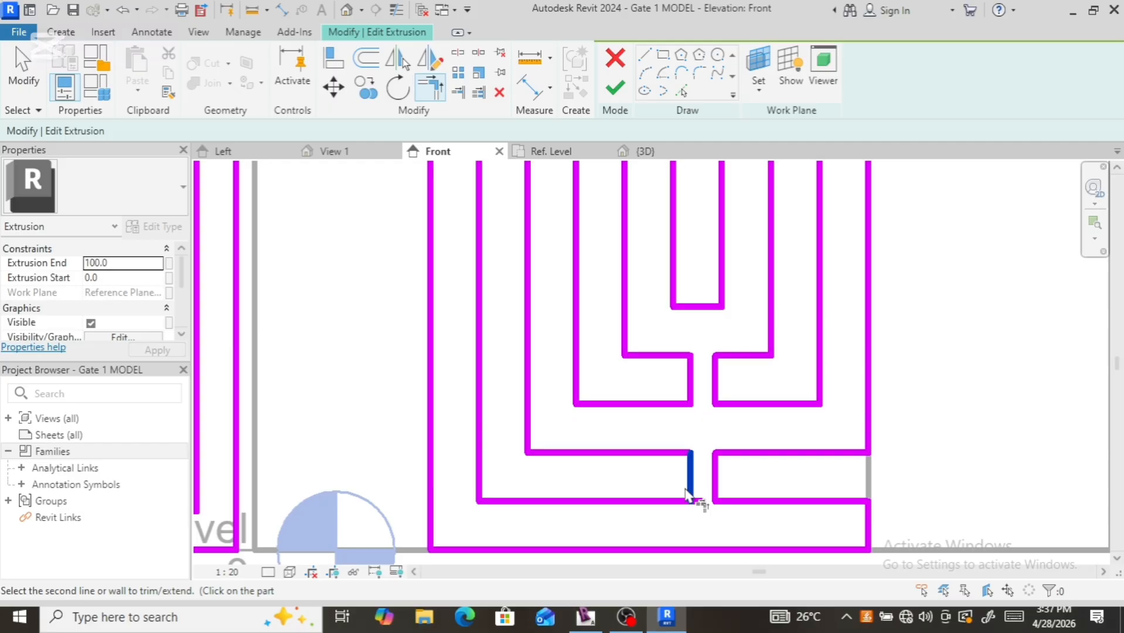
click(649, 501)
scroll(648, 495, down, 4)
scroll(652, 469, down, 2)
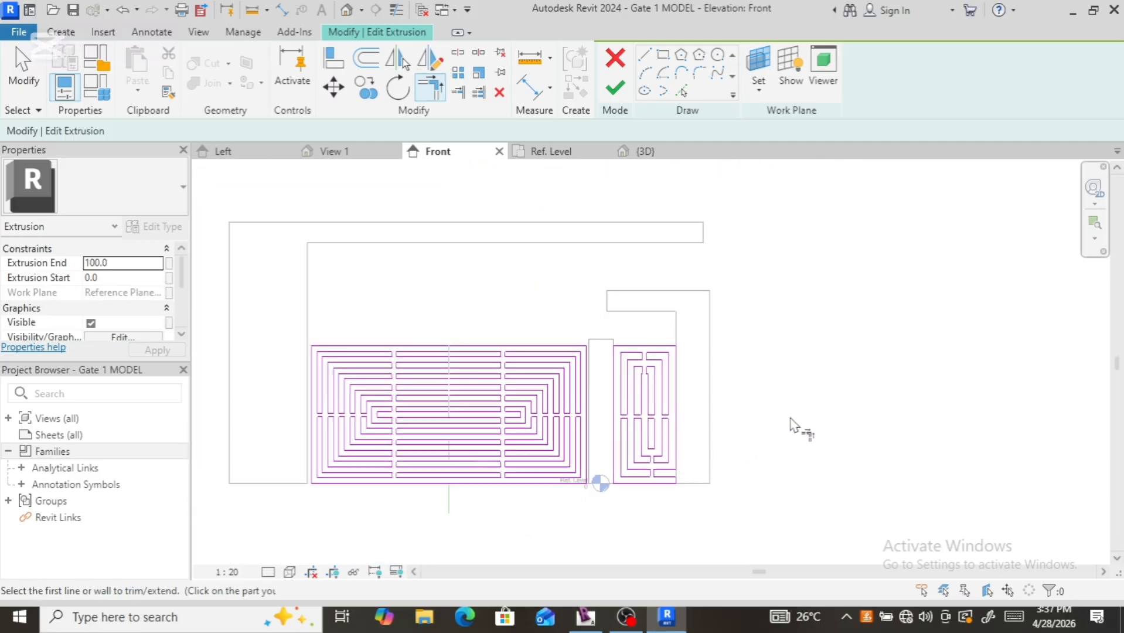
Step: Switch to the 3D view and finish editing the gate extrusion's sketch
click(645, 151)
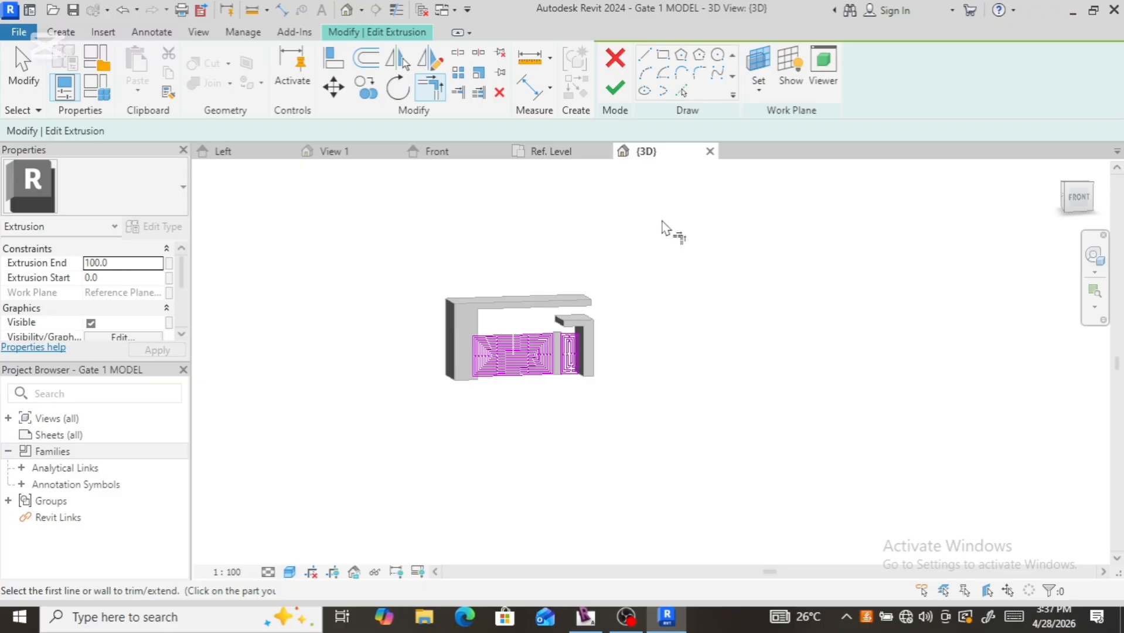
click(616, 89)
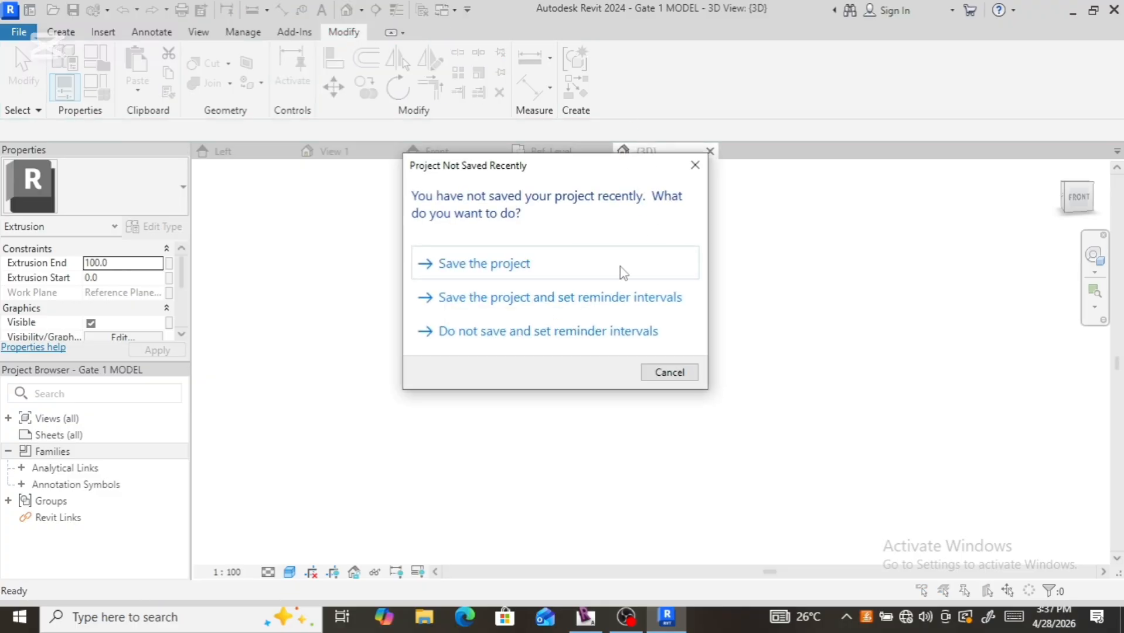
Step: Save the project and inspect the gate model in the 3D view
click(519, 275)
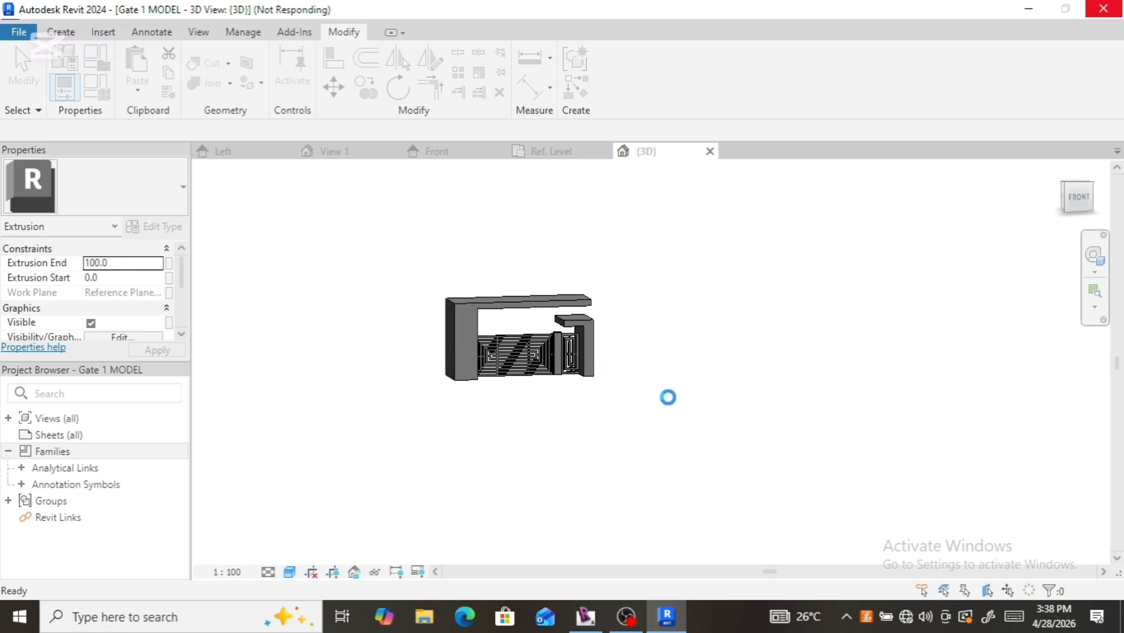
scroll(586, 339, up, 3)
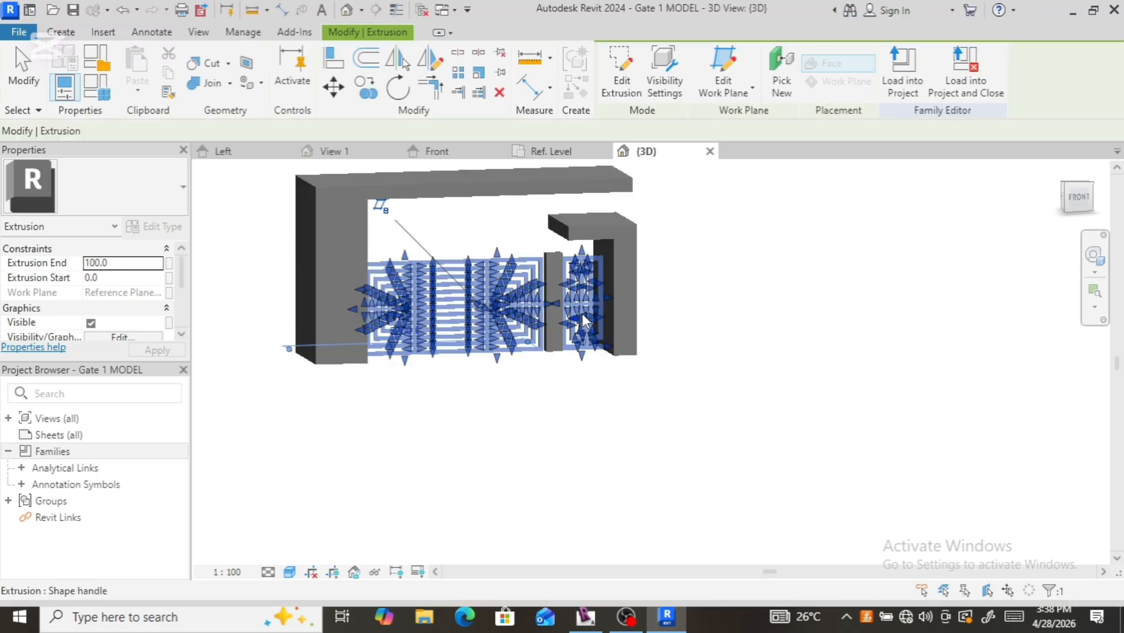
click(610, 260)
scroll(601, 220, up, 3)
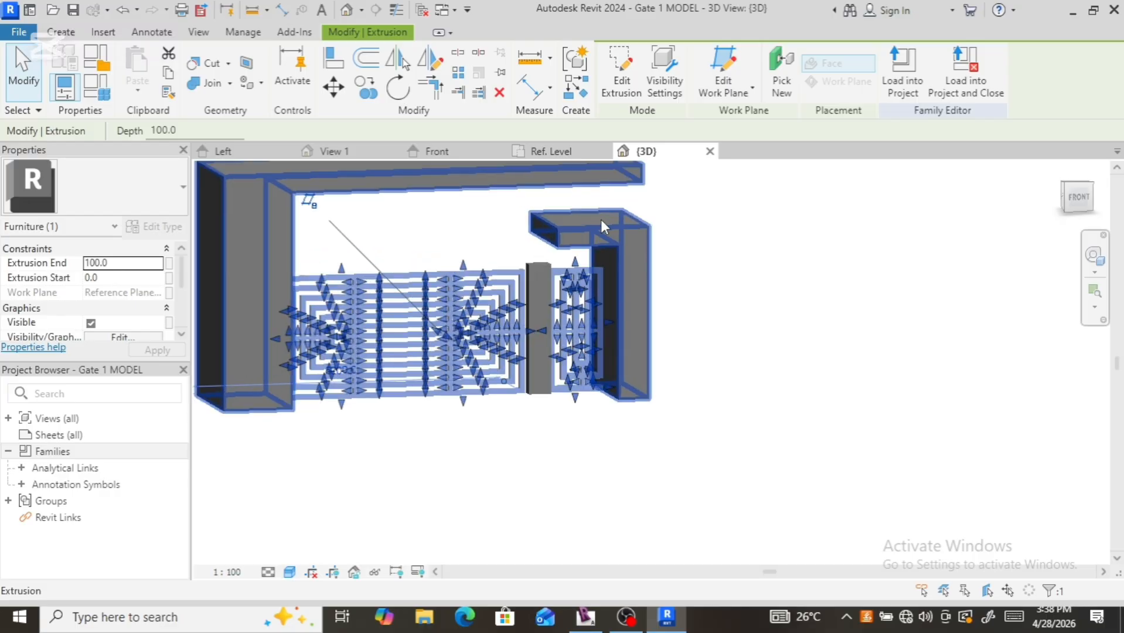
scroll(750, 307, down, 3)
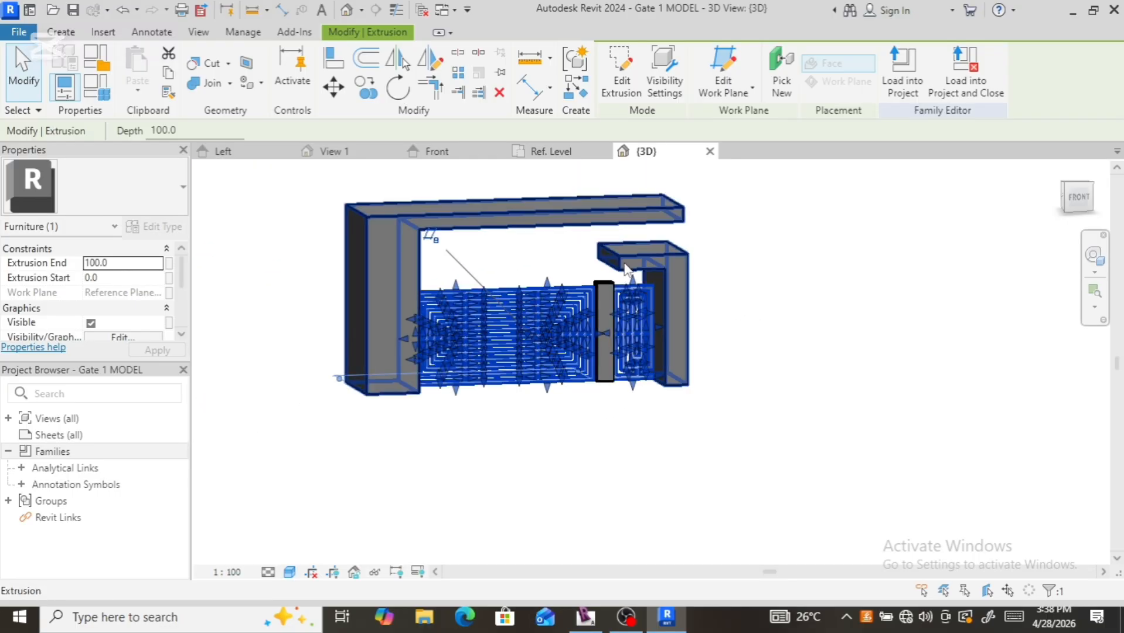
scroll(680, 329, up, 1)
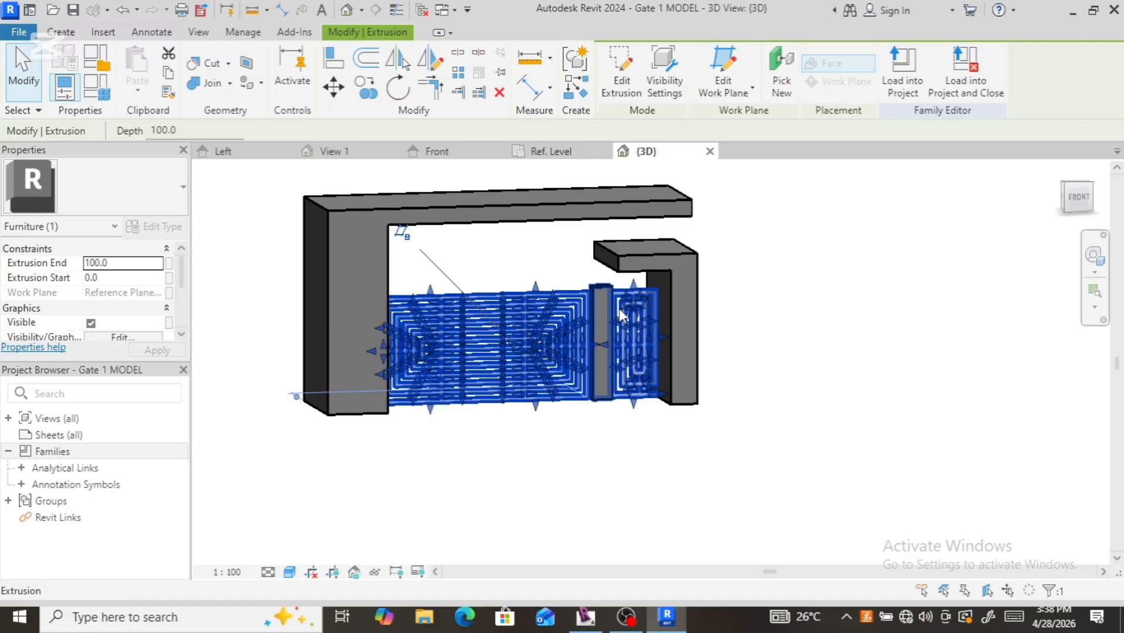
Step: In the Front elevation, stretch the frame's upper beam to the side column's outer edge and the lower canopy to the middle pillar's far edge
click(680, 252)
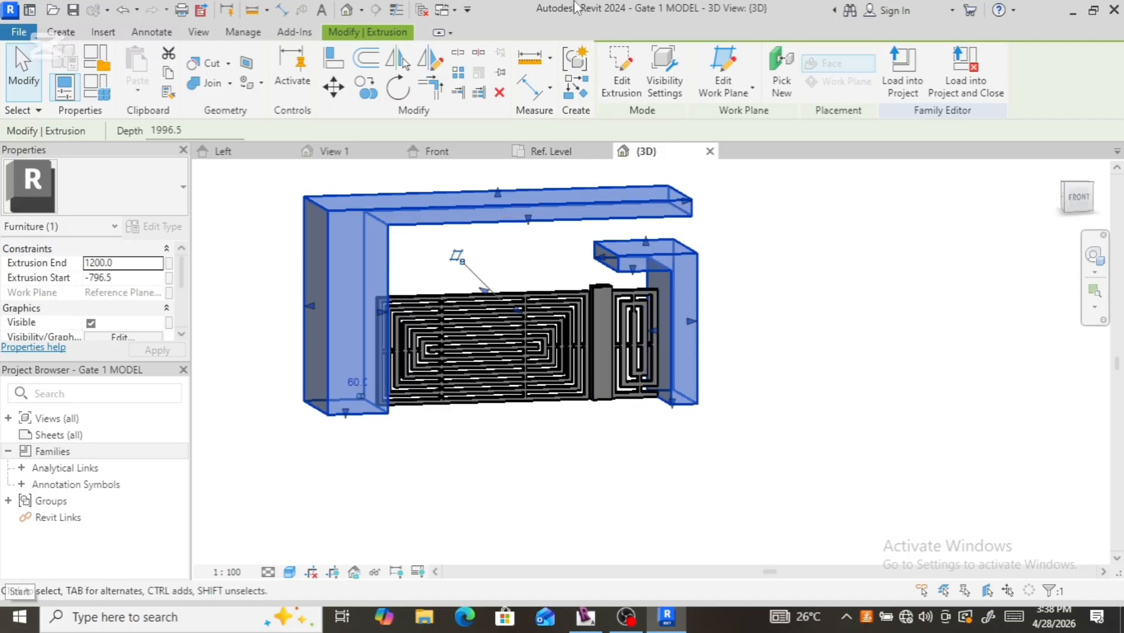
click(439, 154)
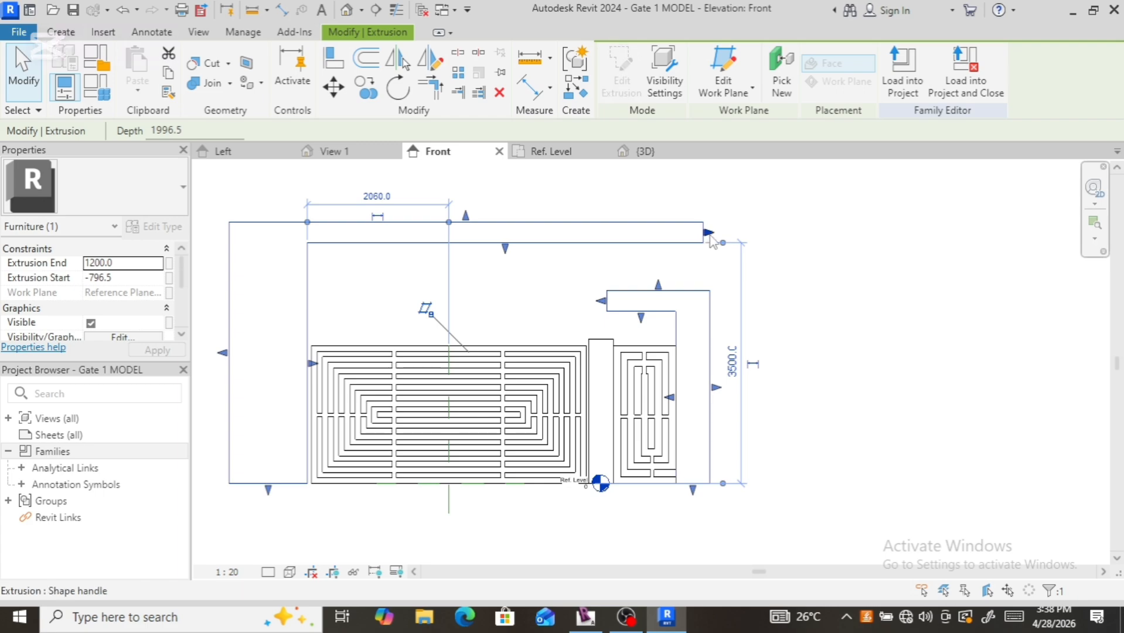
drag(709, 234, 718, 233)
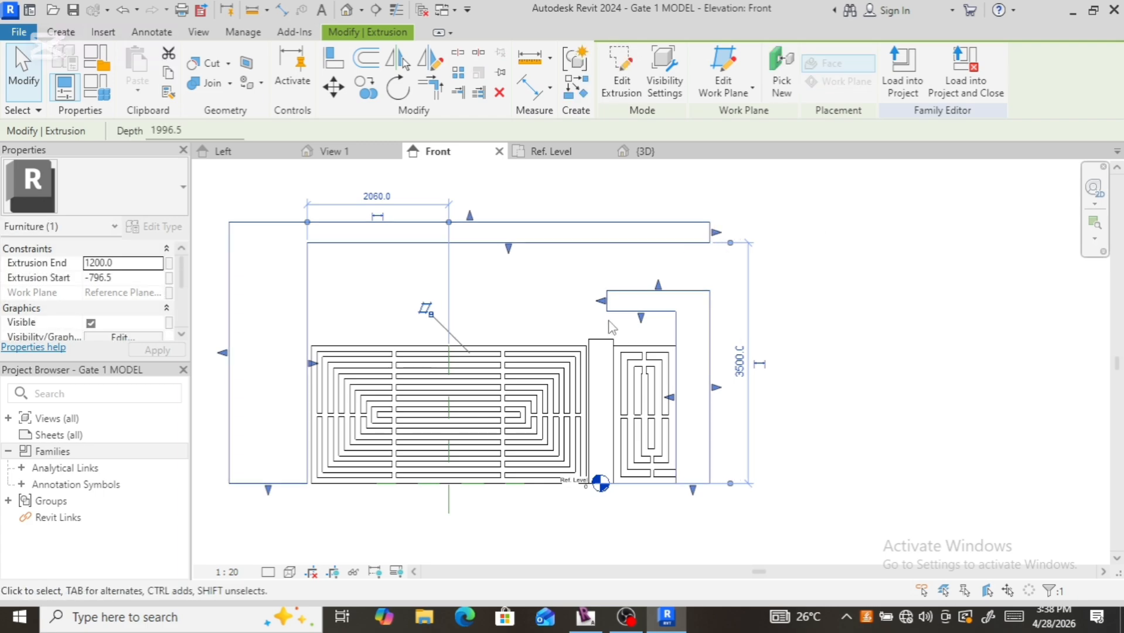
drag(602, 302, 587, 316)
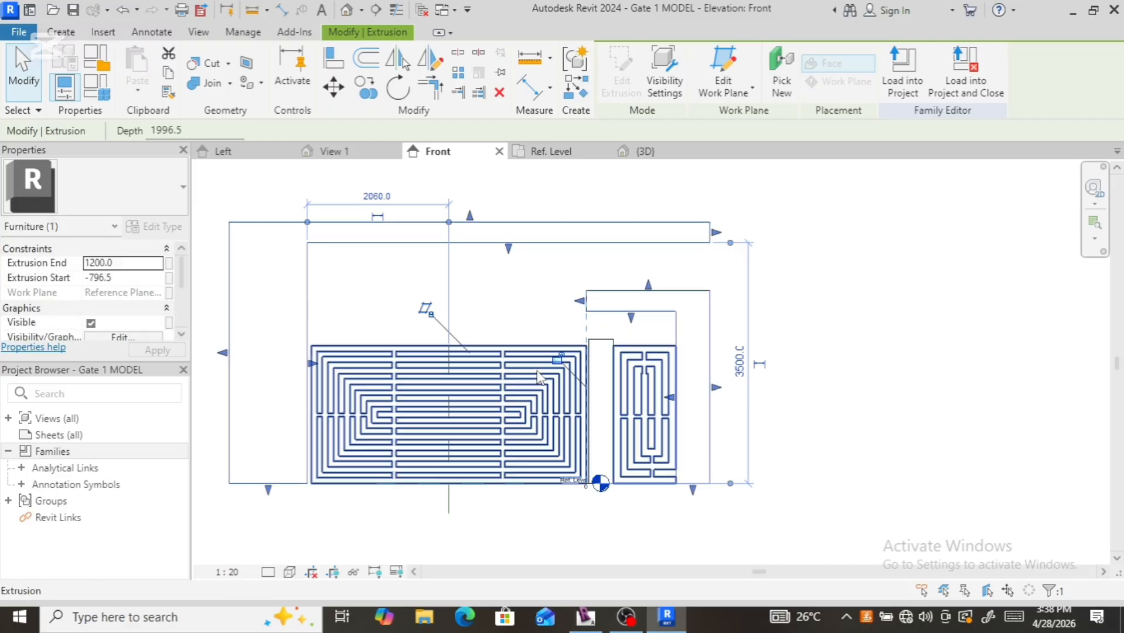
click(818, 346)
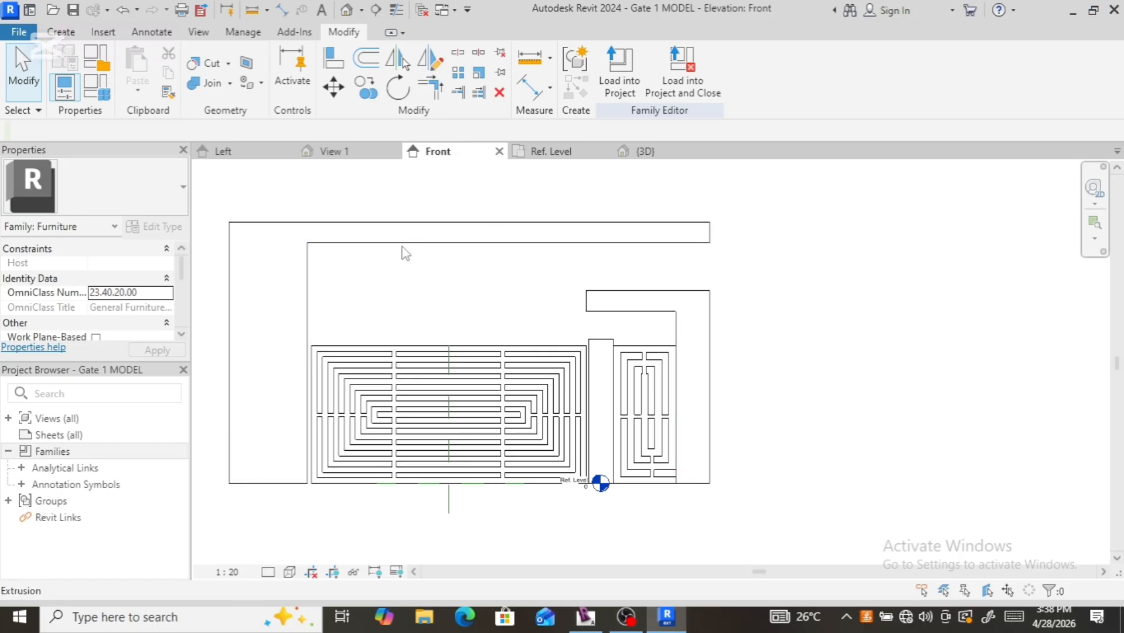
Step: Examine the reference photo's area between the upper beam and the lower canopy, comparing it with the modelled gate frame
scroll(402, 252, down, 6)
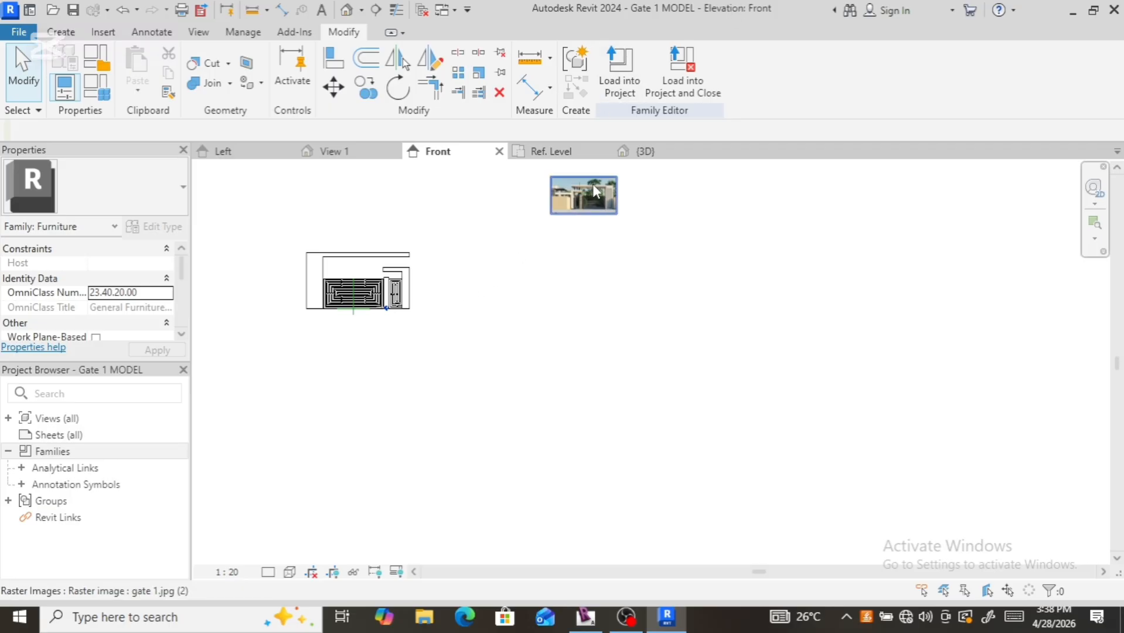
scroll(589, 185, up, 4)
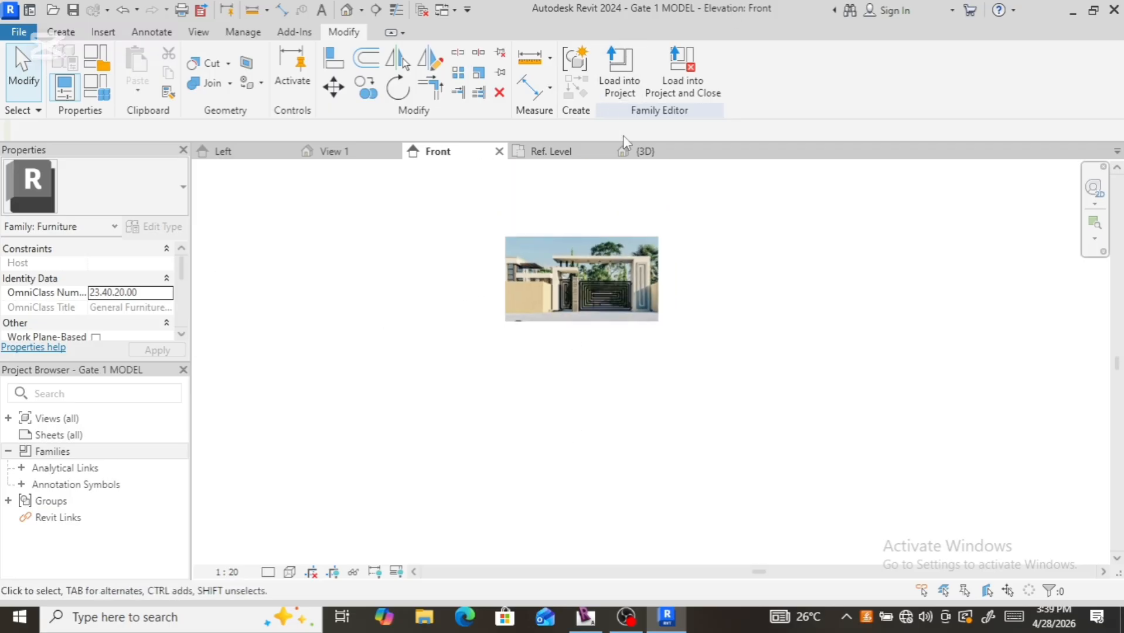
scroll(576, 257, up, 4)
scroll(577, 263, up, 3)
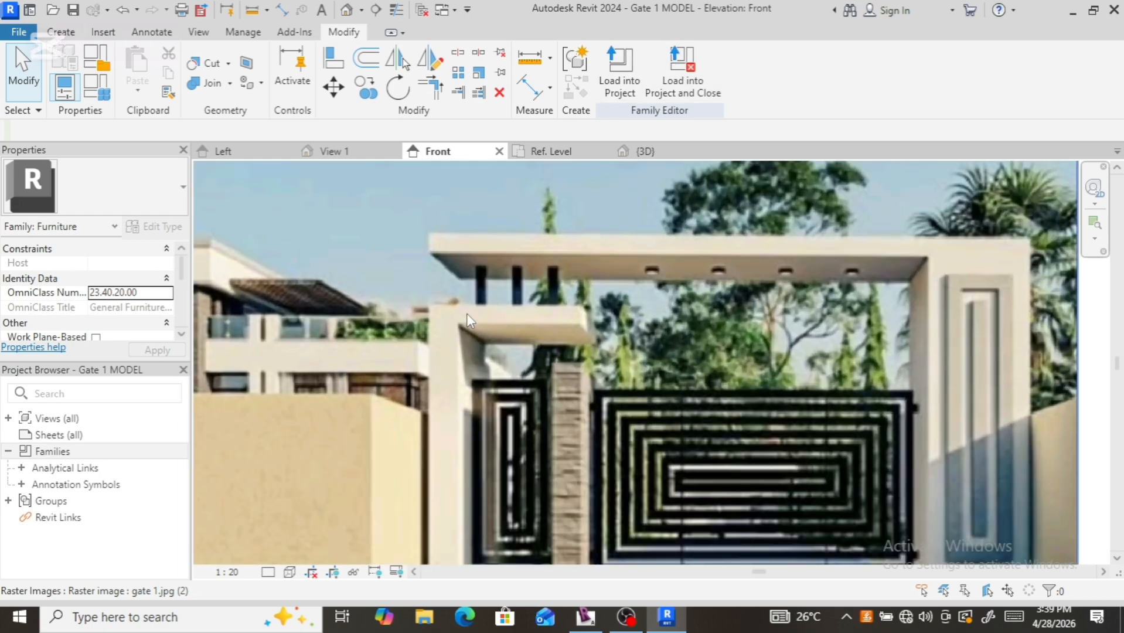
scroll(460, 295, up, 6)
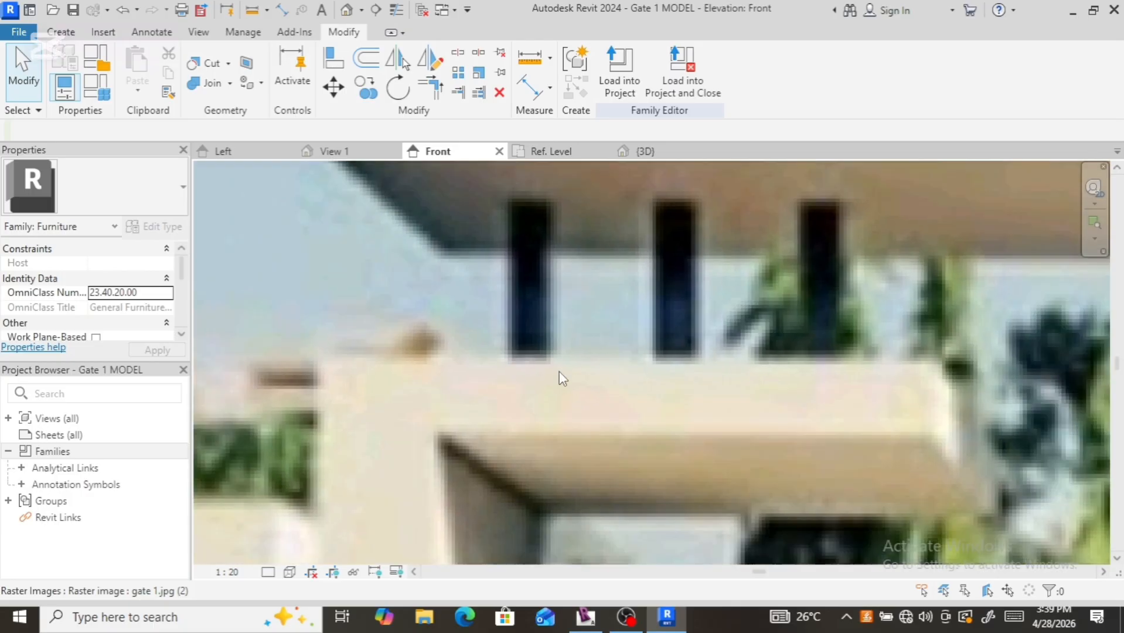
scroll(529, 323, down, 2)
scroll(532, 316, up, 2)
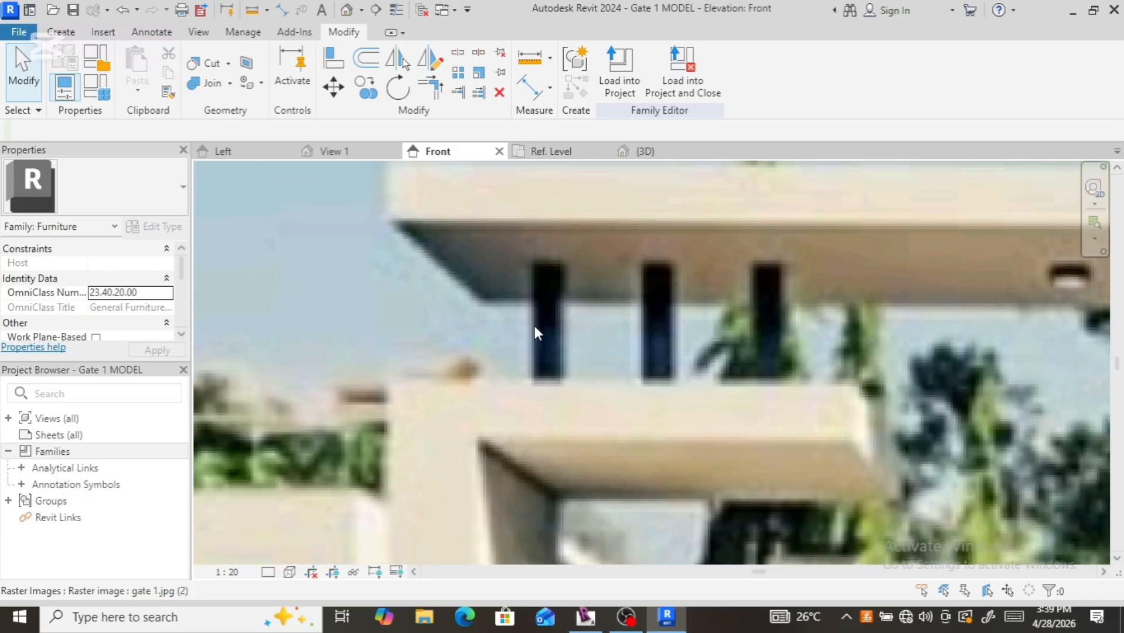
scroll(536, 326, down, 5)
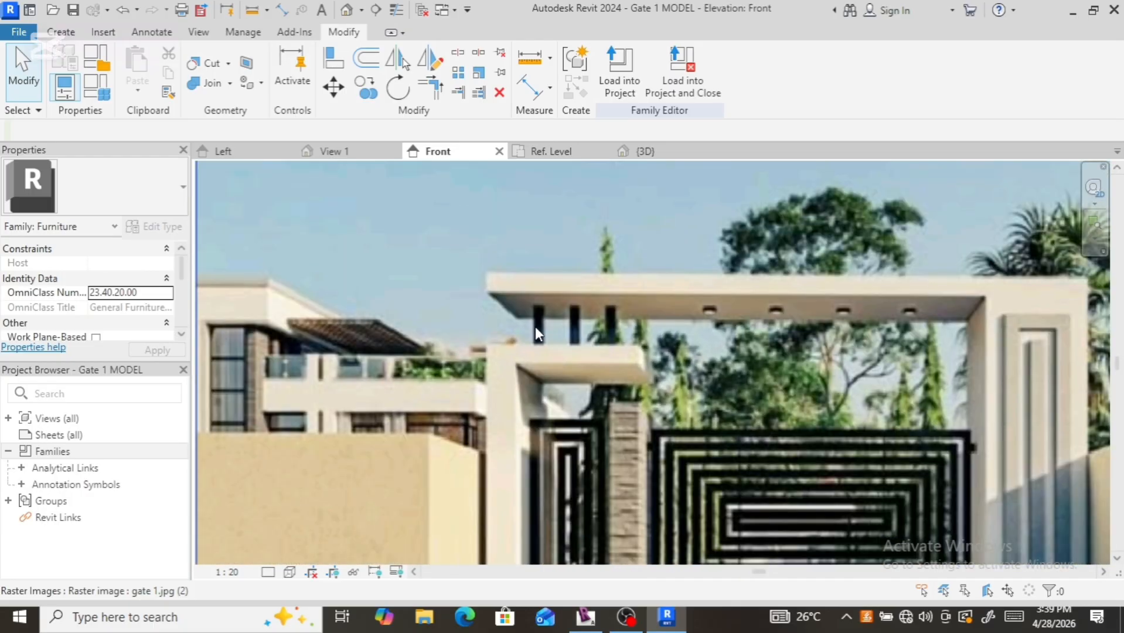
scroll(629, 347, down, 3)
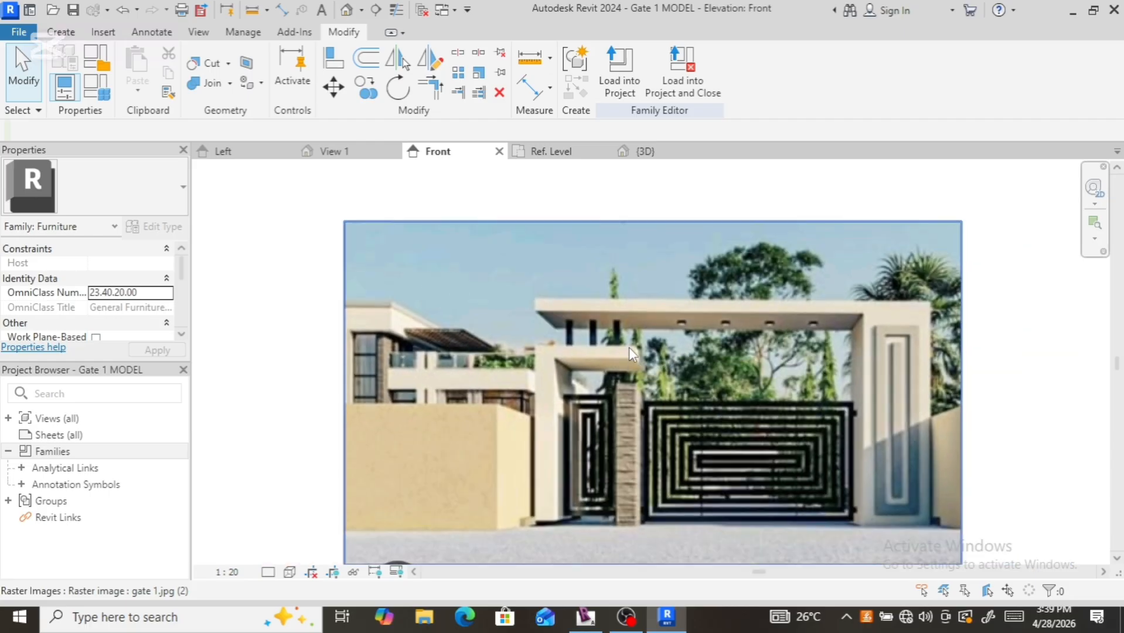
scroll(629, 347, down, 3)
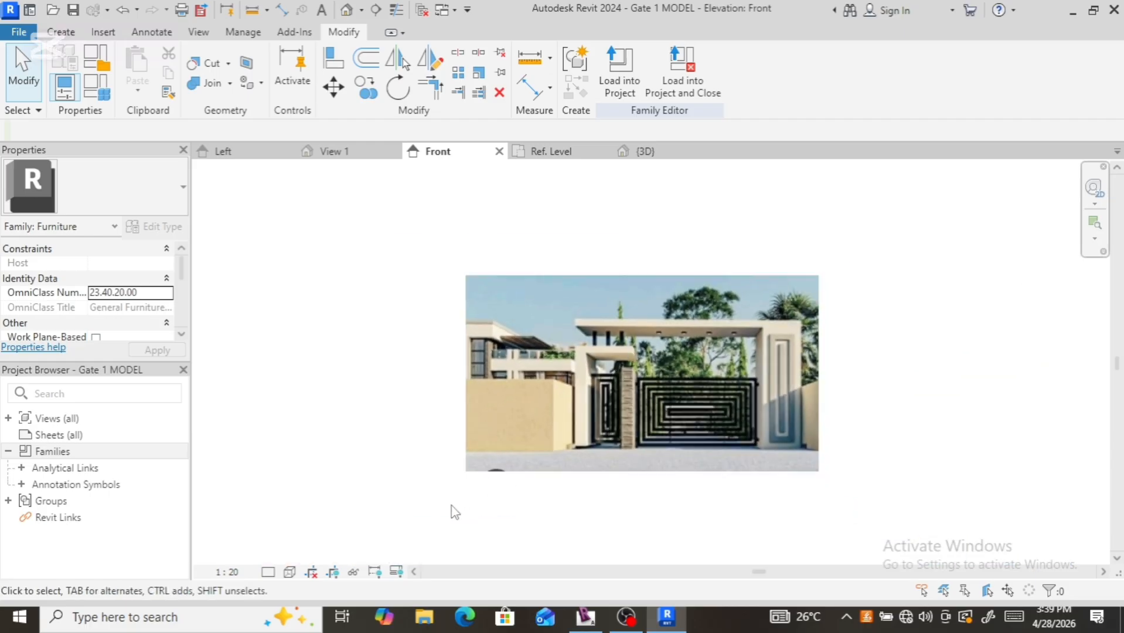
scroll(658, 442, down, 3)
scroll(495, 469, down, 1)
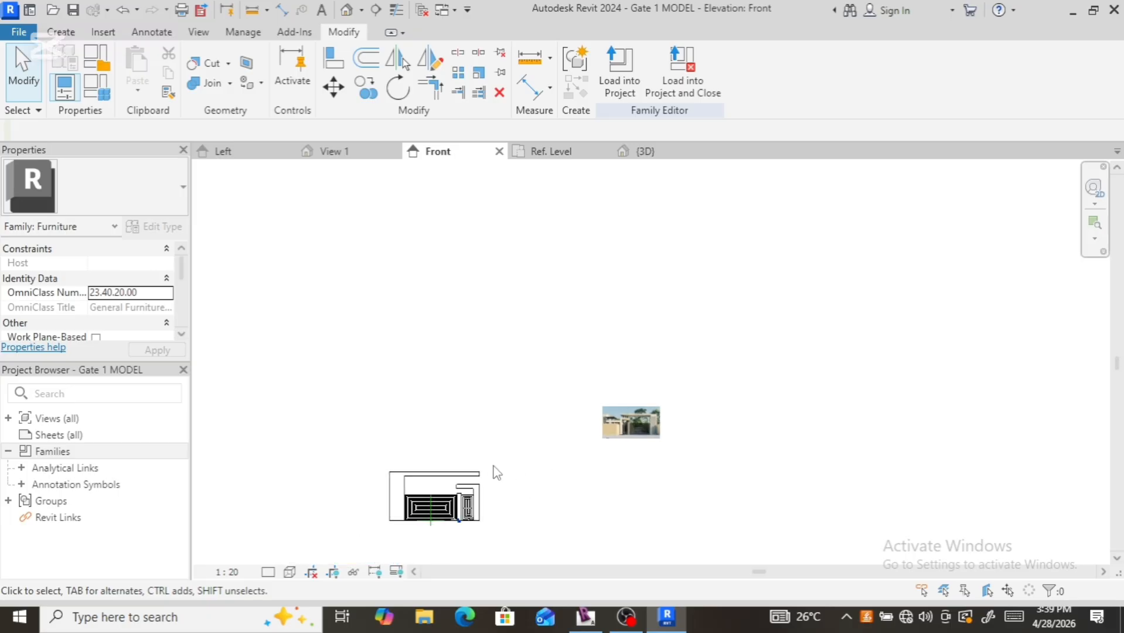
scroll(476, 496, up, 4)
scroll(476, 495, down, 2)
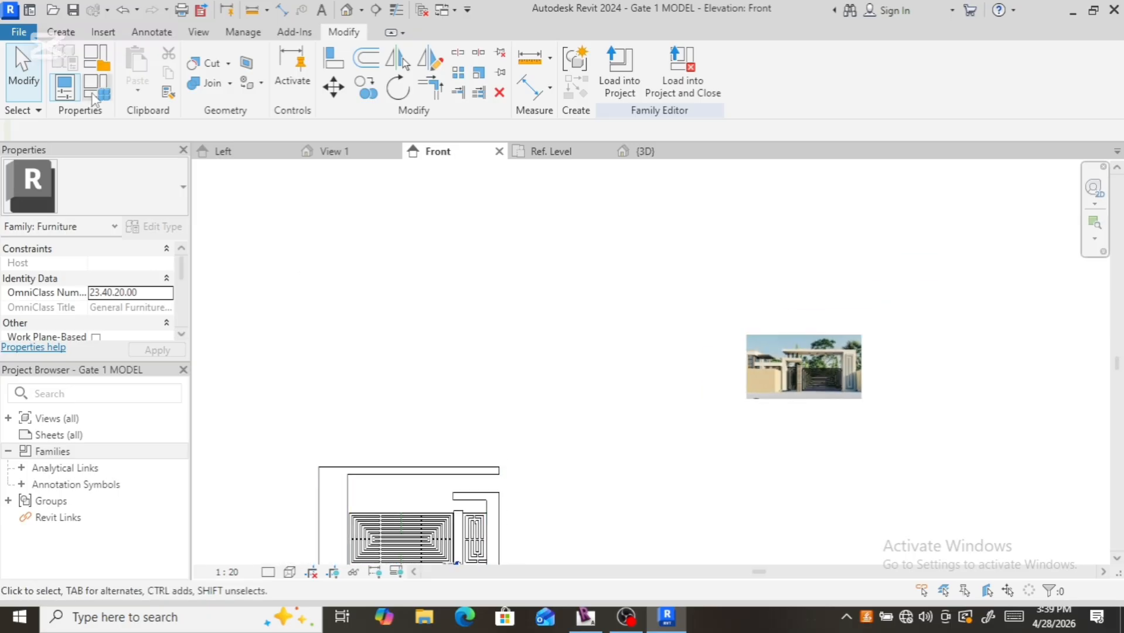
Step: Start a new extrusion and sketch a vertical rectangle about 185 wide and 700 tall between the lower canopy and the upper beam
click(52, 35)
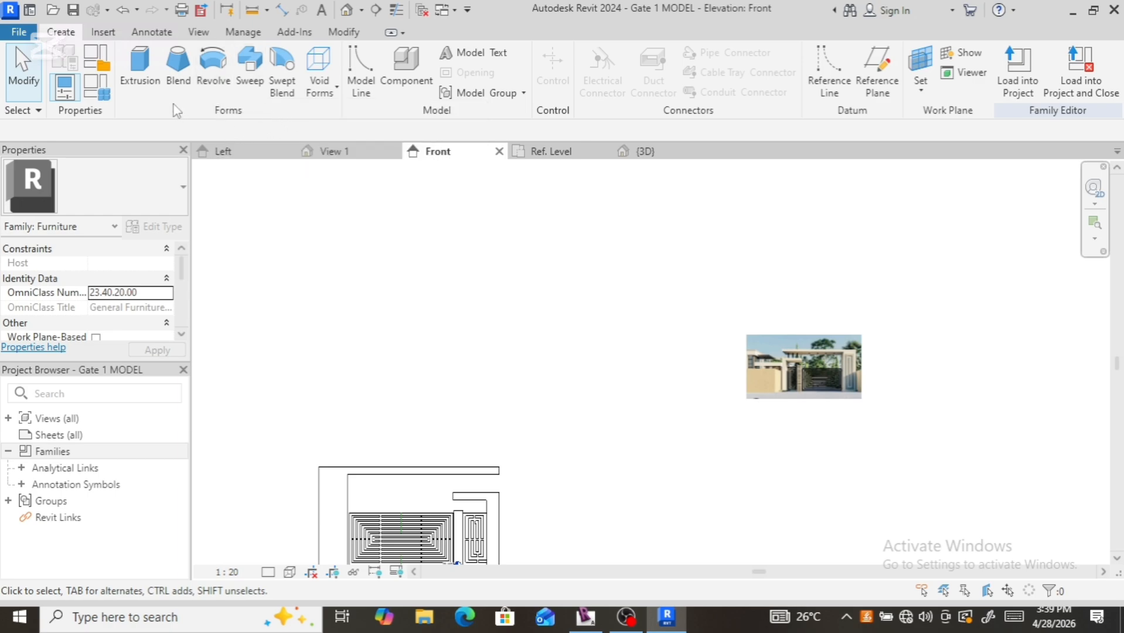
click(143, 74)
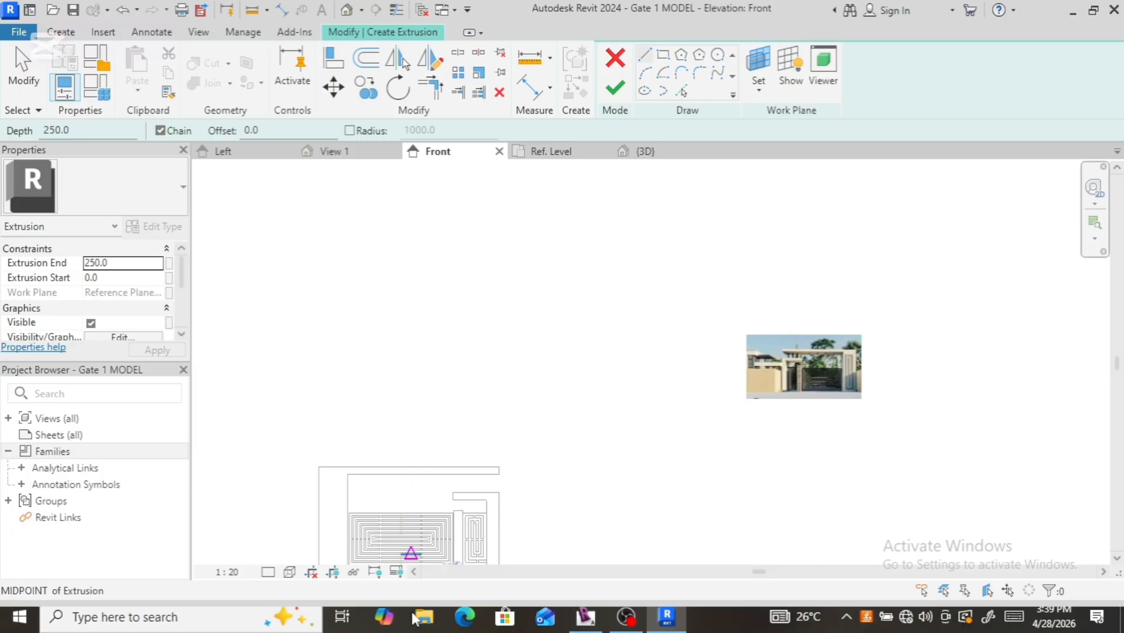
scroll(482, 454, up, 3)
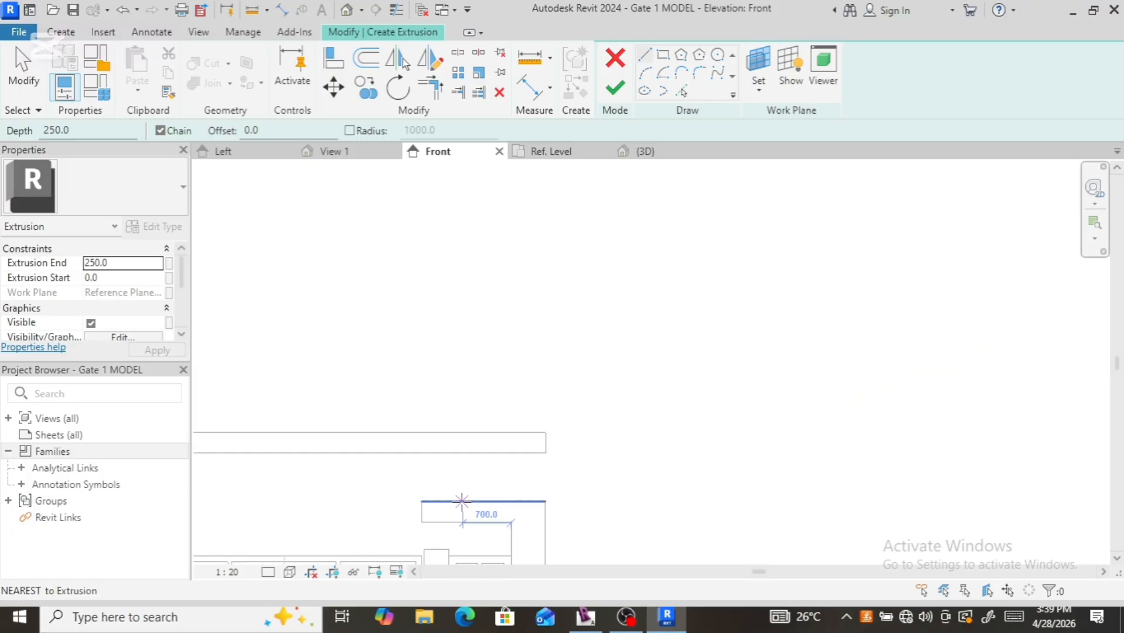
scroll(462, 501, up, 2)
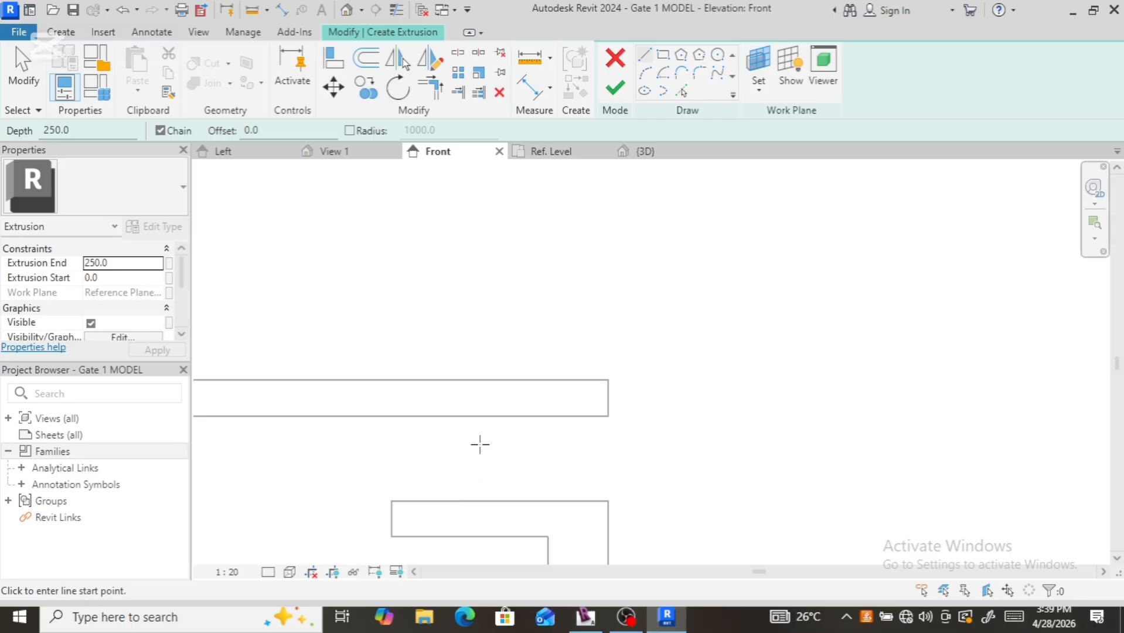
click(663, 56)
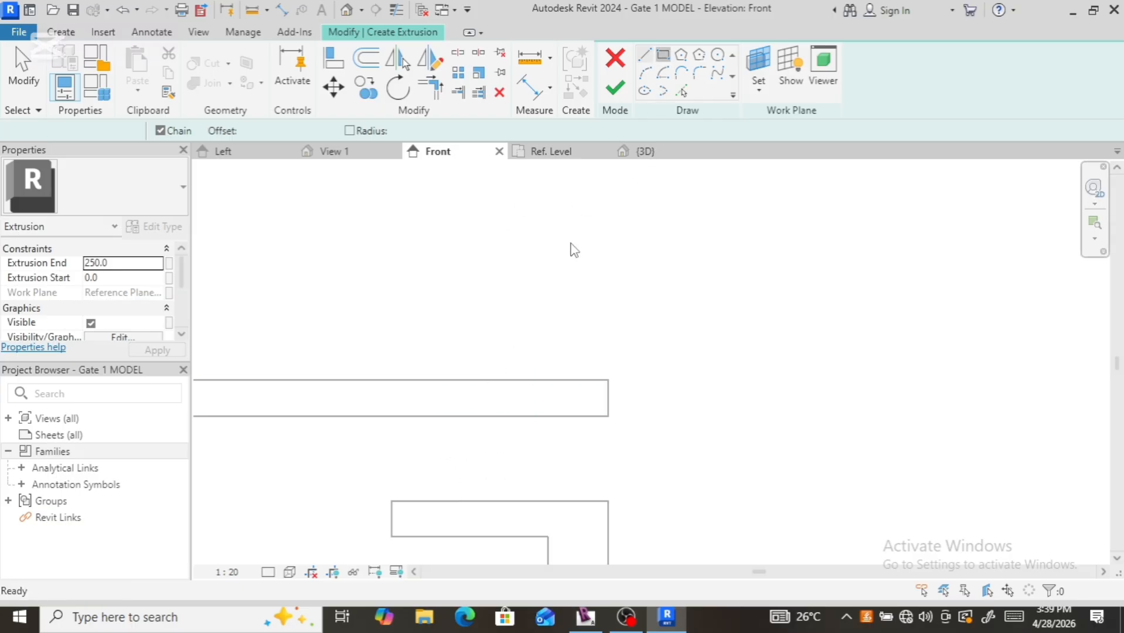
click(437, 500)
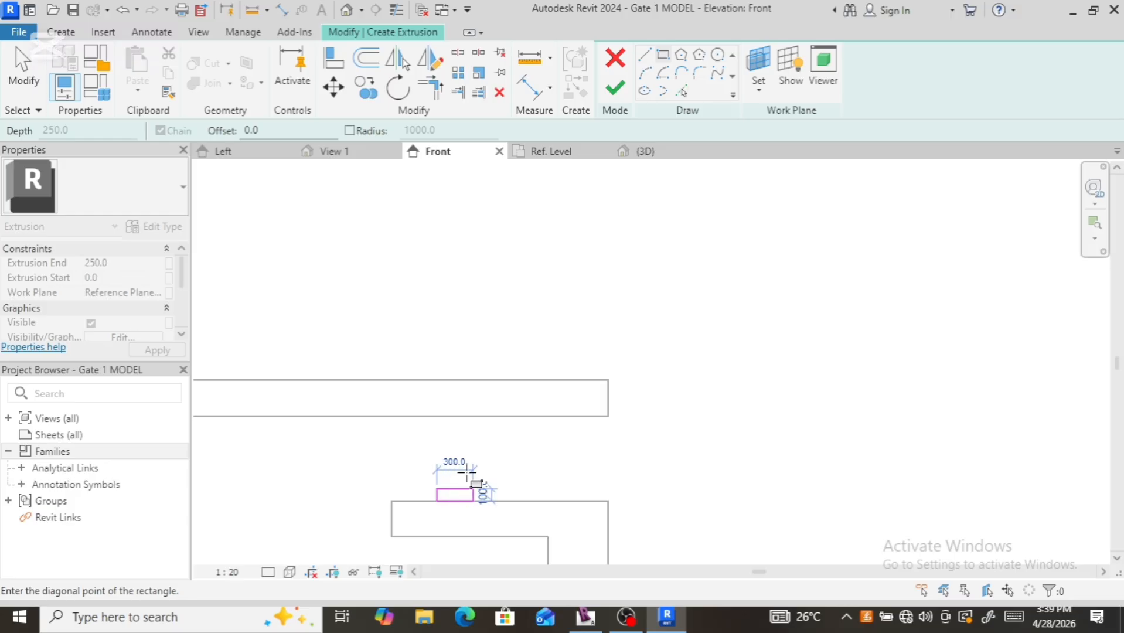
click(459, 415)
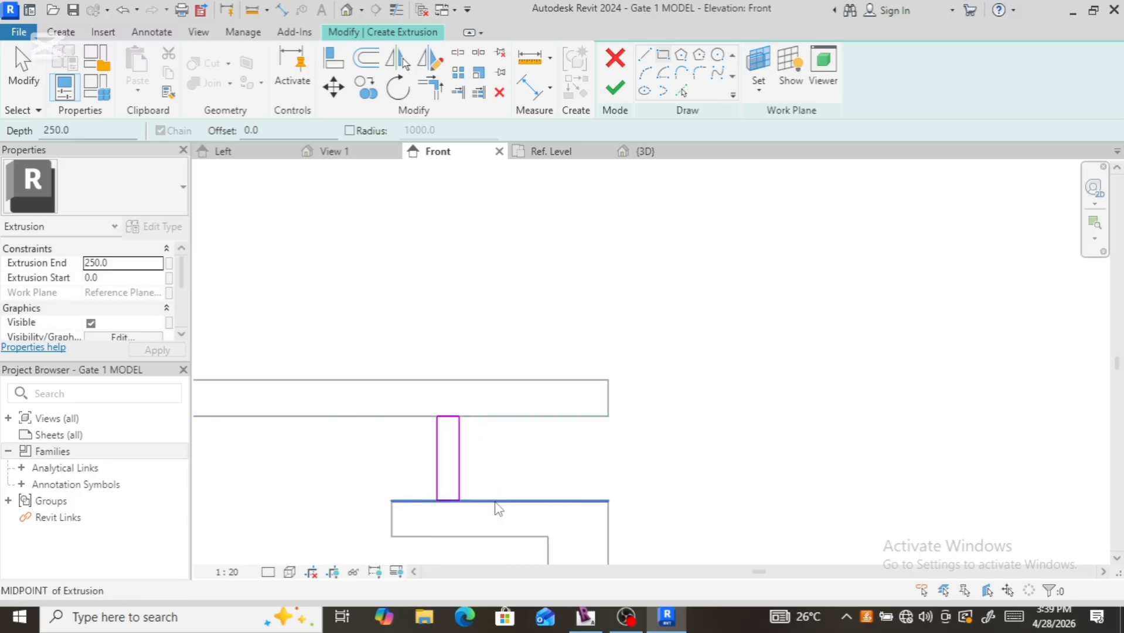
key(Escape)
Step: Set the width of the sketched vertical post rectangle to 100
scroll(483, 490, down, 2)
scroll(493, 508, up, 2)
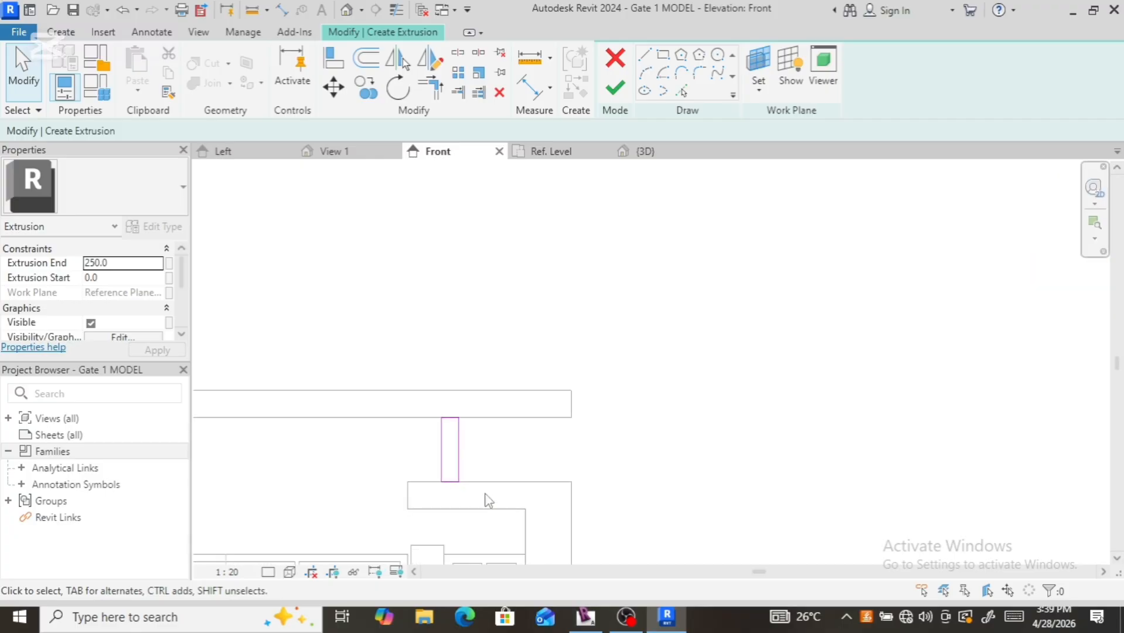
click(459, 463)
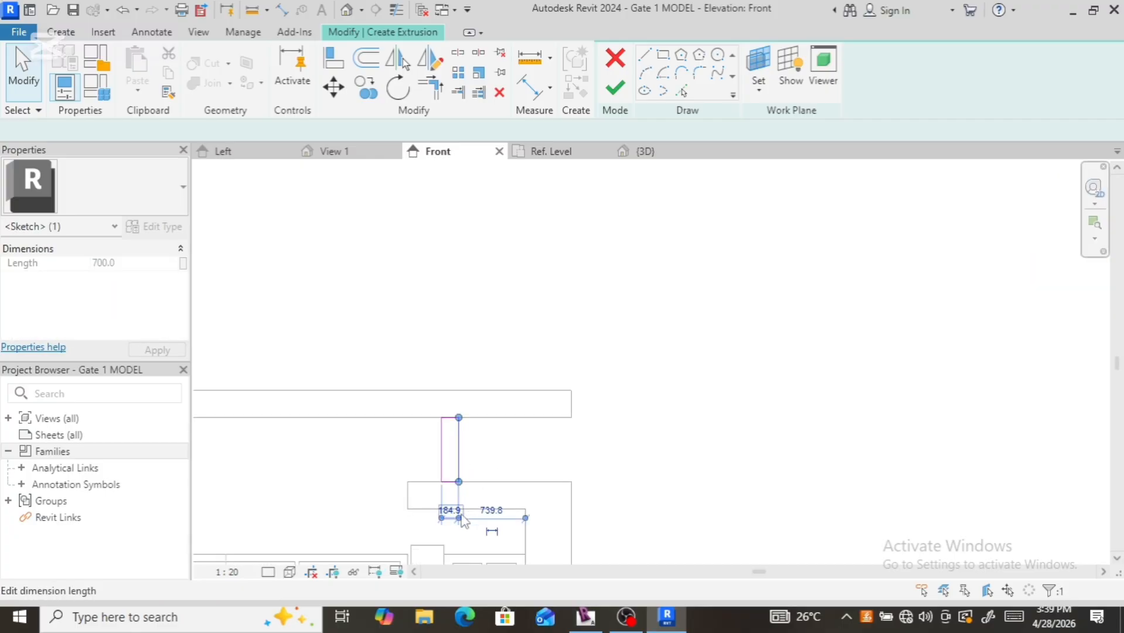
scroll(450, 523, up, 2)
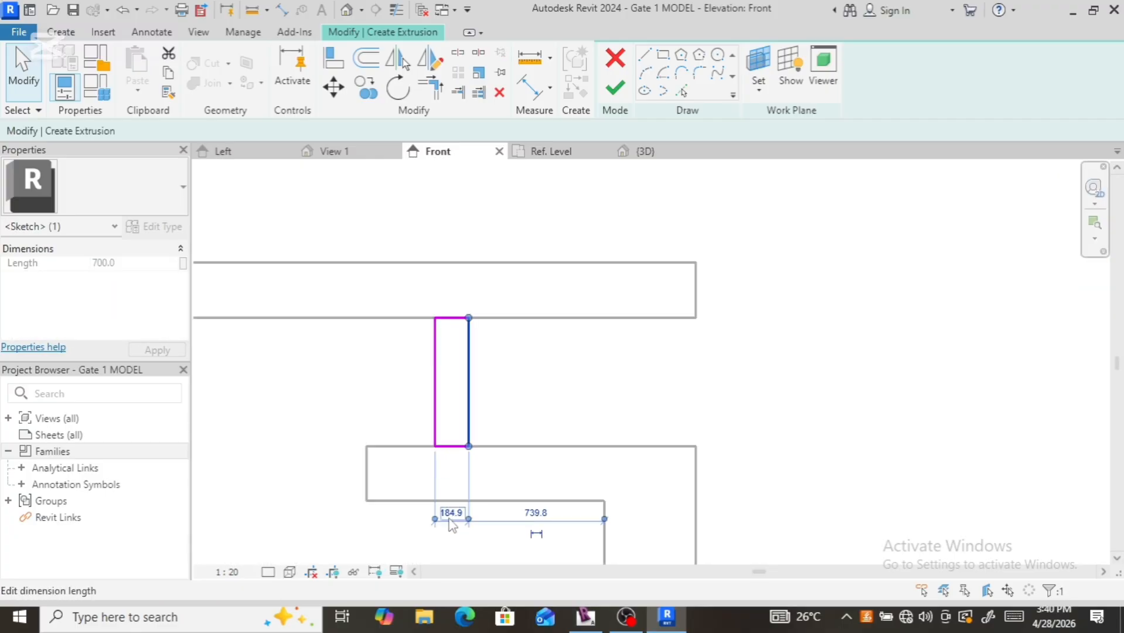
click(450, 521)
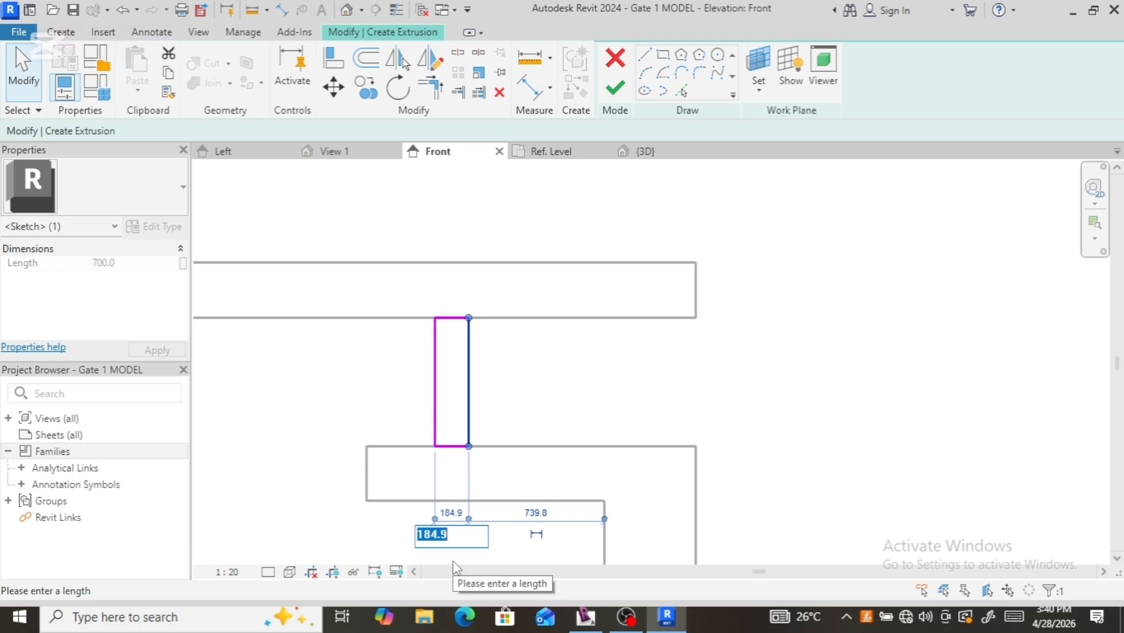
text(1)
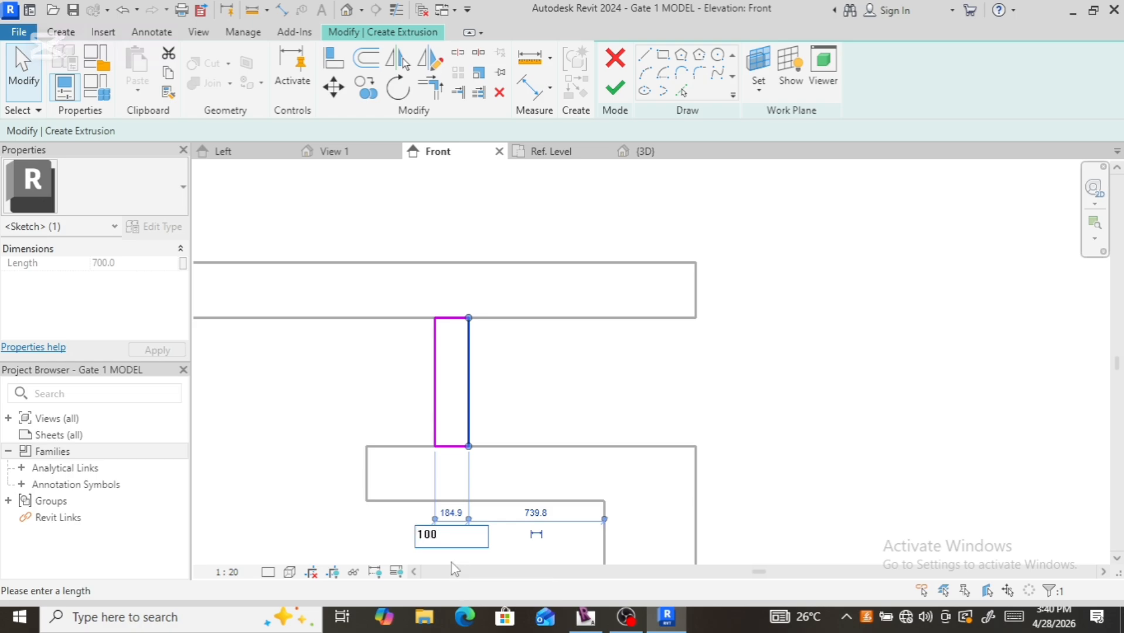
text(00)
key(Return)
scroll(404, 384, down, 2)
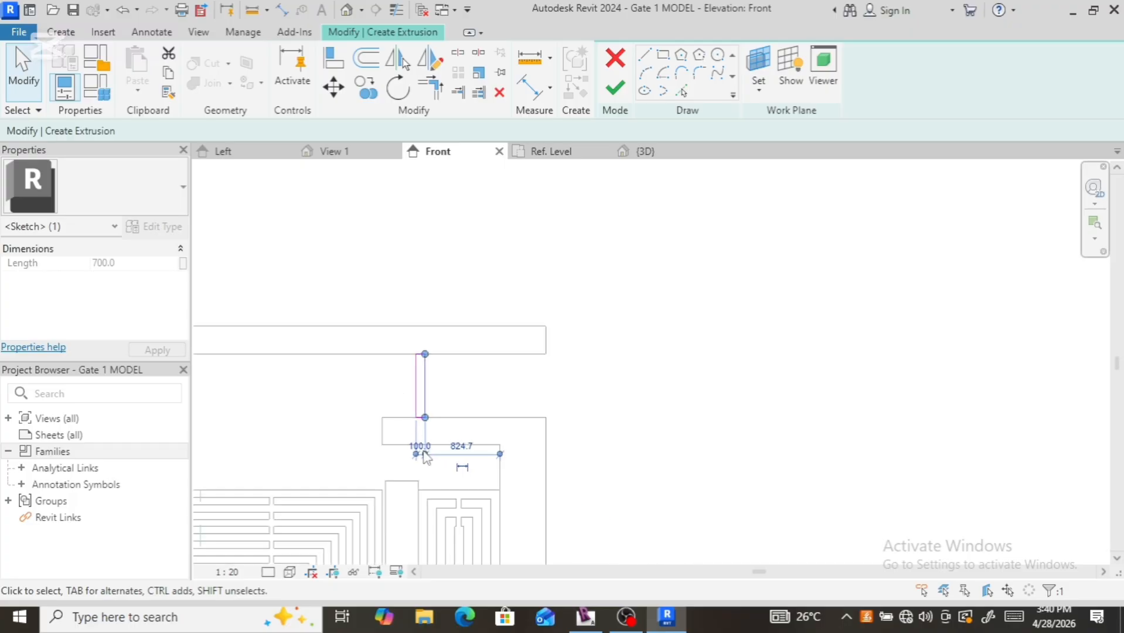
scroll(438, 430, down, 2)
scroll(434, 381, up, 3)
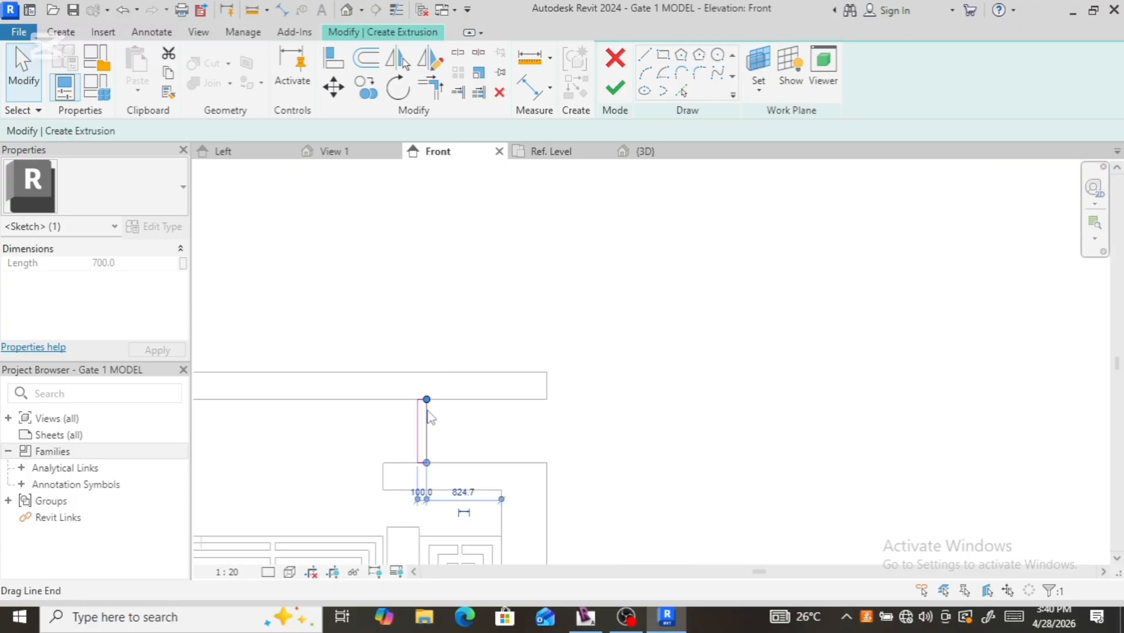
scroll(421, 469, down, 2)
scroll(418, 499, up, 3)
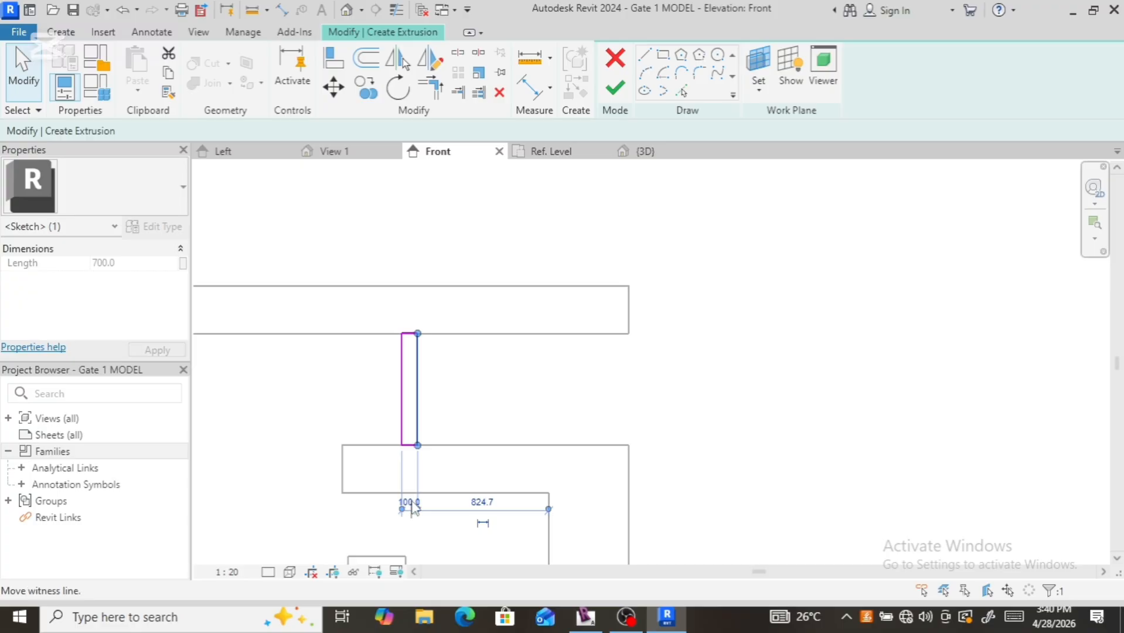
Step: Change the width of the sketched vertical post rectangle to 150
click(410, 503)
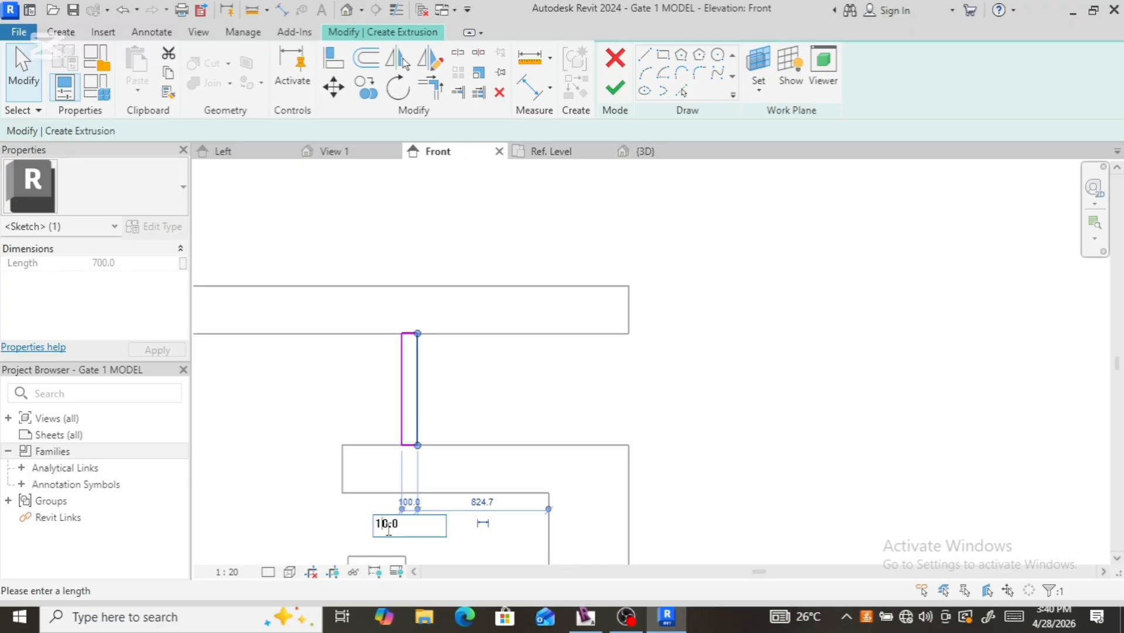
key(Return)
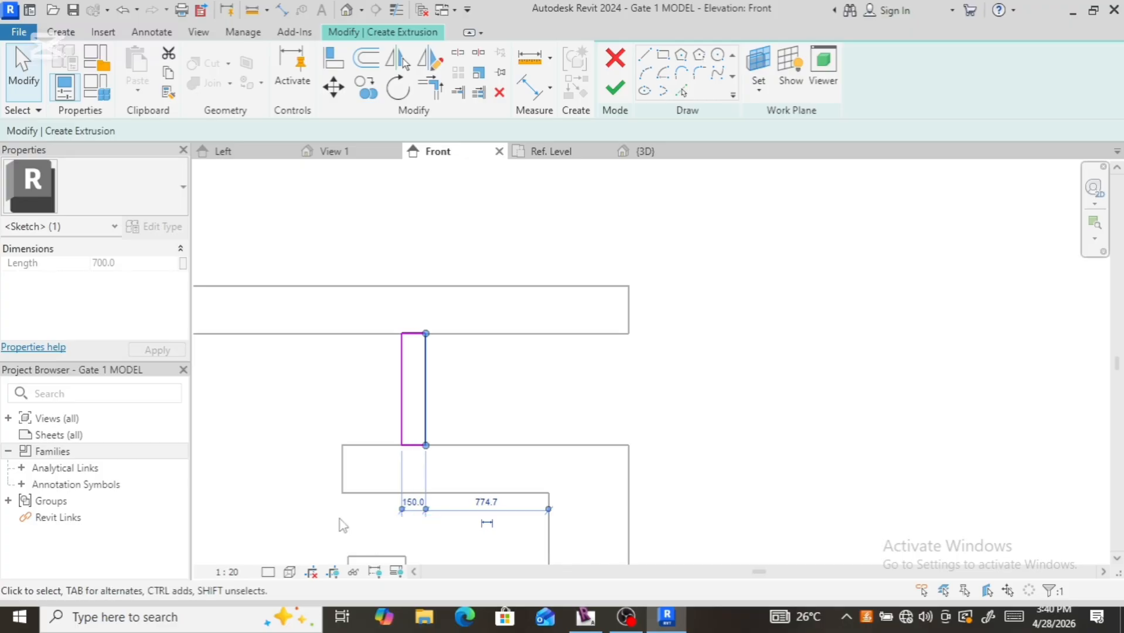
scroll(344, 524, down, 2)
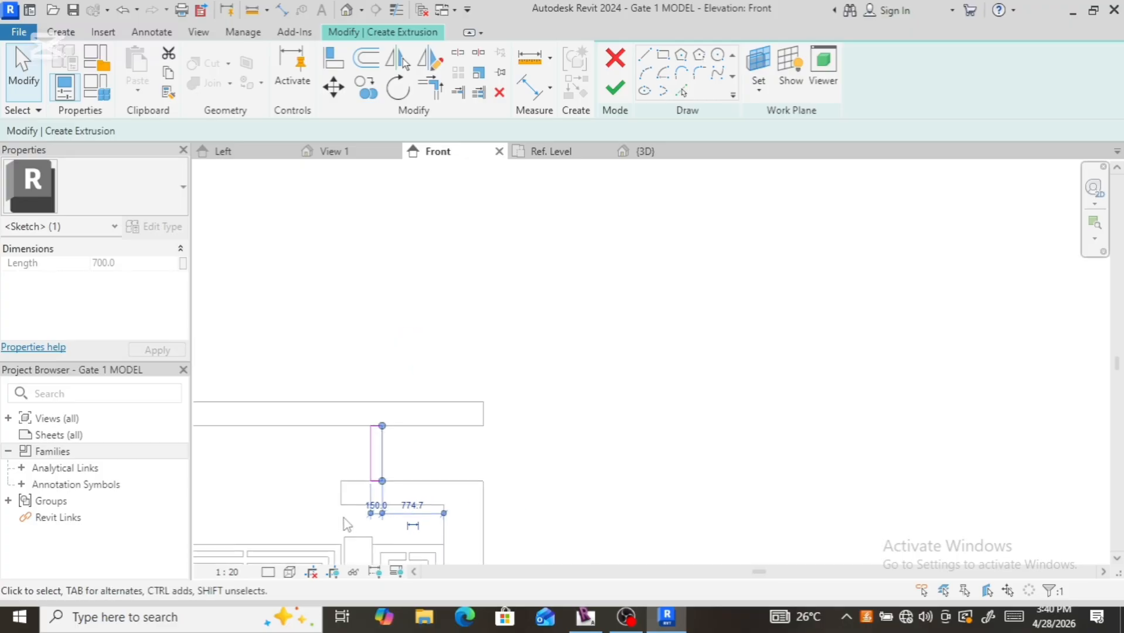
Step: Shift the post's two vertical edges along the canopy, away from its free end, using the reference photo as a guide
ctrl+click(370, 464)
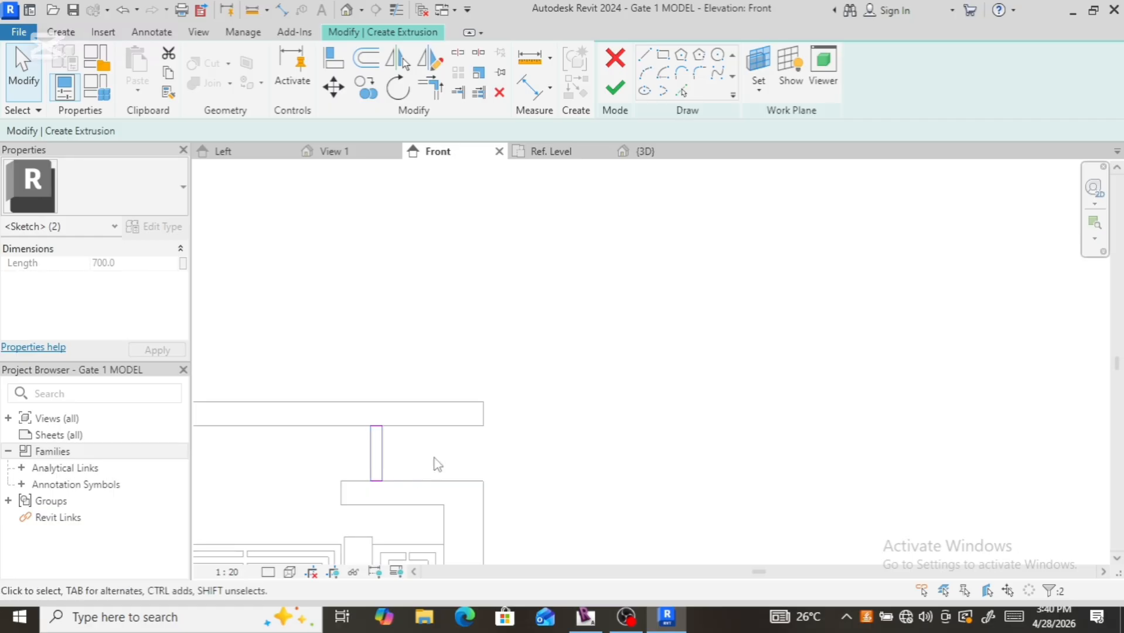
key(Left)
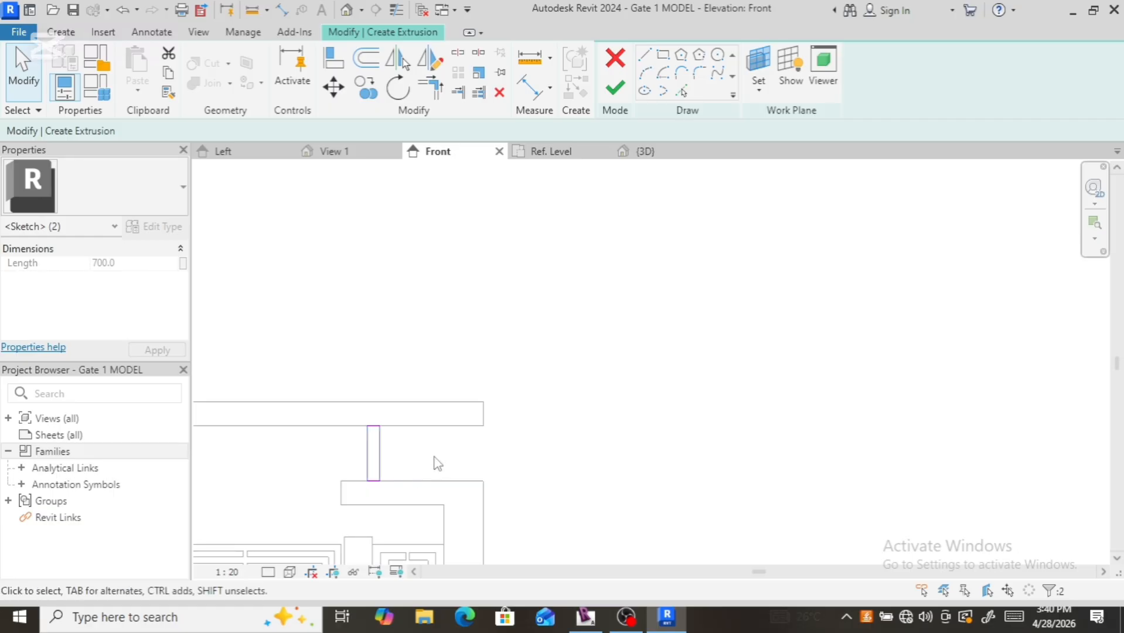
scroll(479, 392, down, 4)
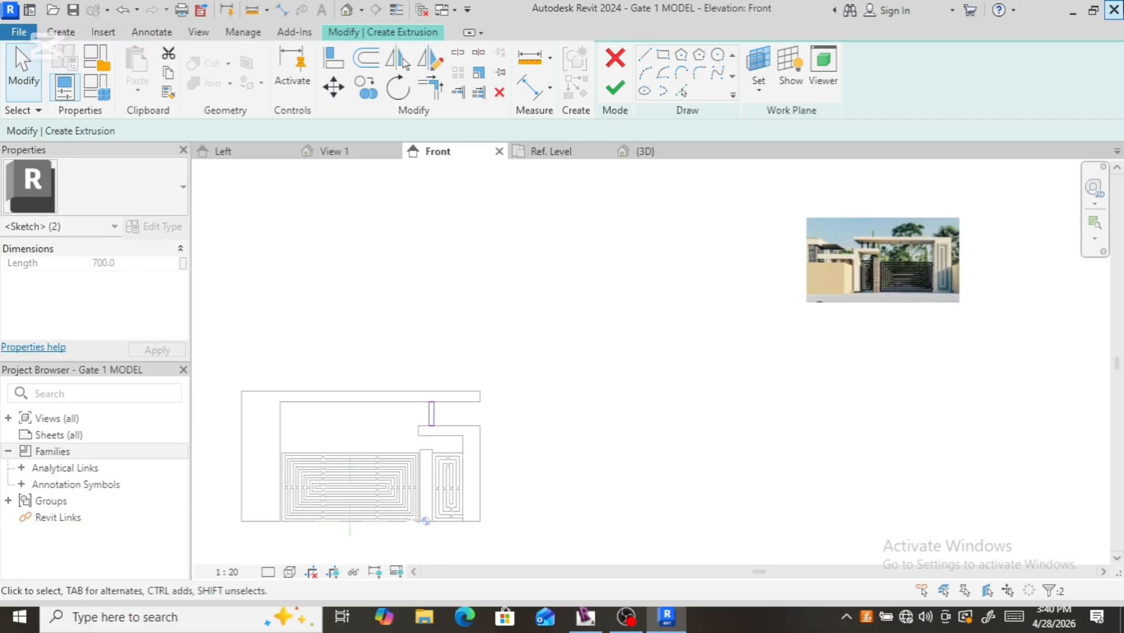
scroll(874, 252, up, 8)
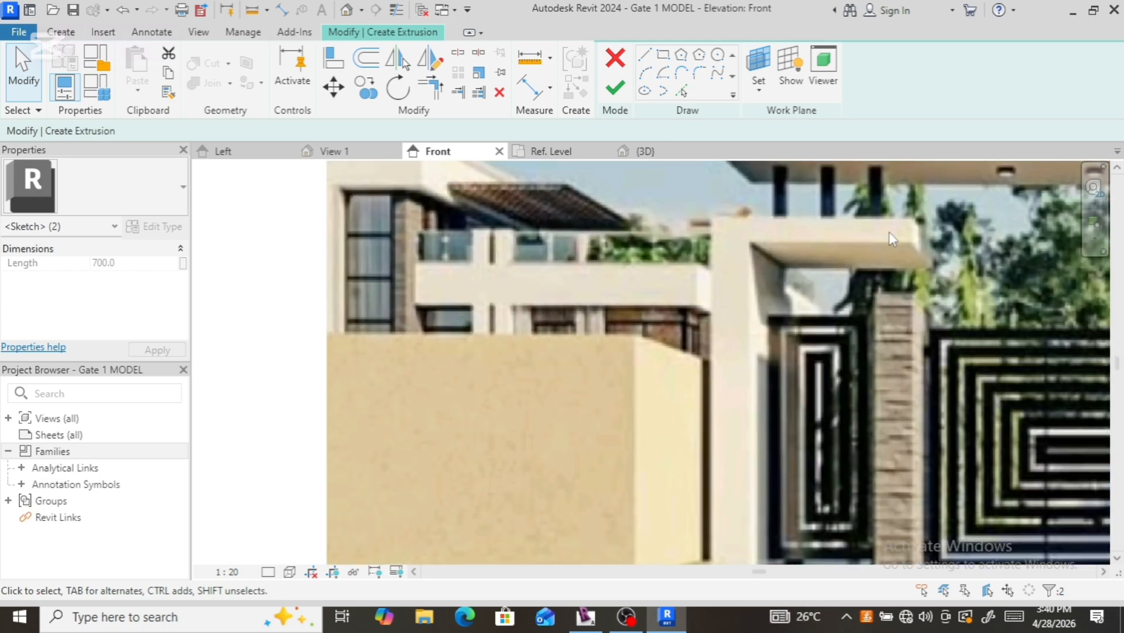
scroll(891, 215, down, 8)
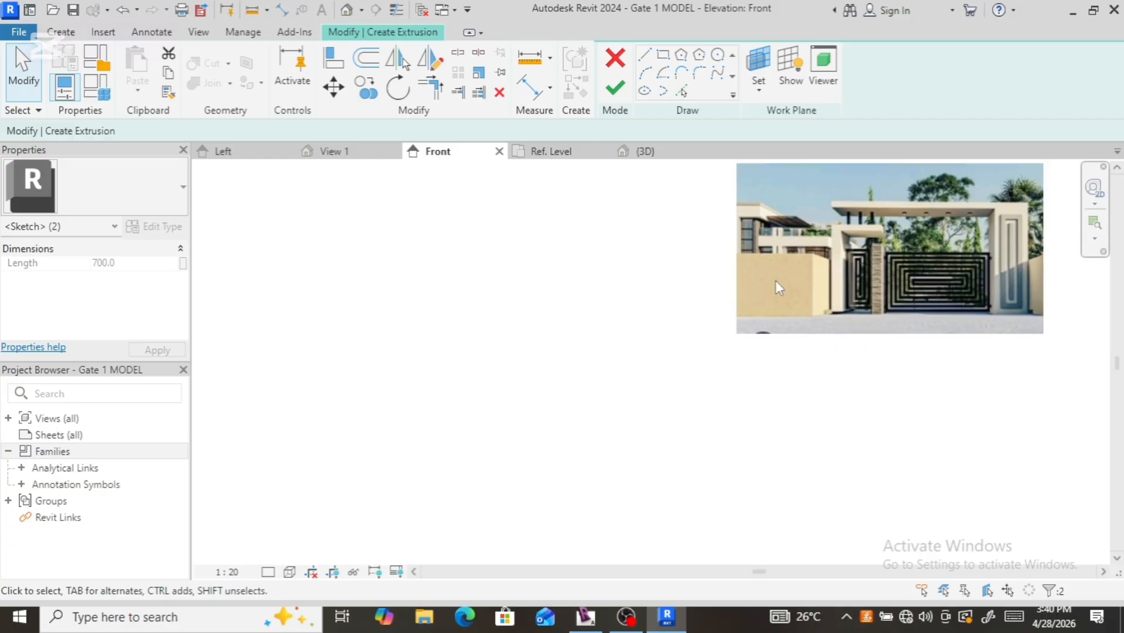
scroll(778, 283, down, 2)
scroll(521, 387, up, 6)
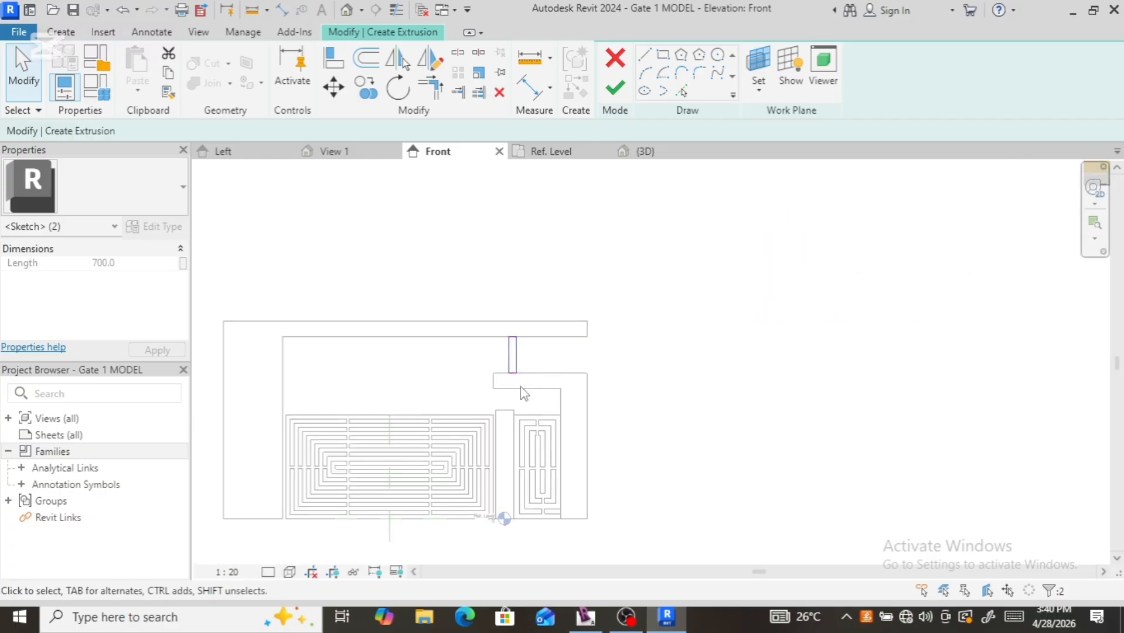
scroll(518, 405, up, 2)
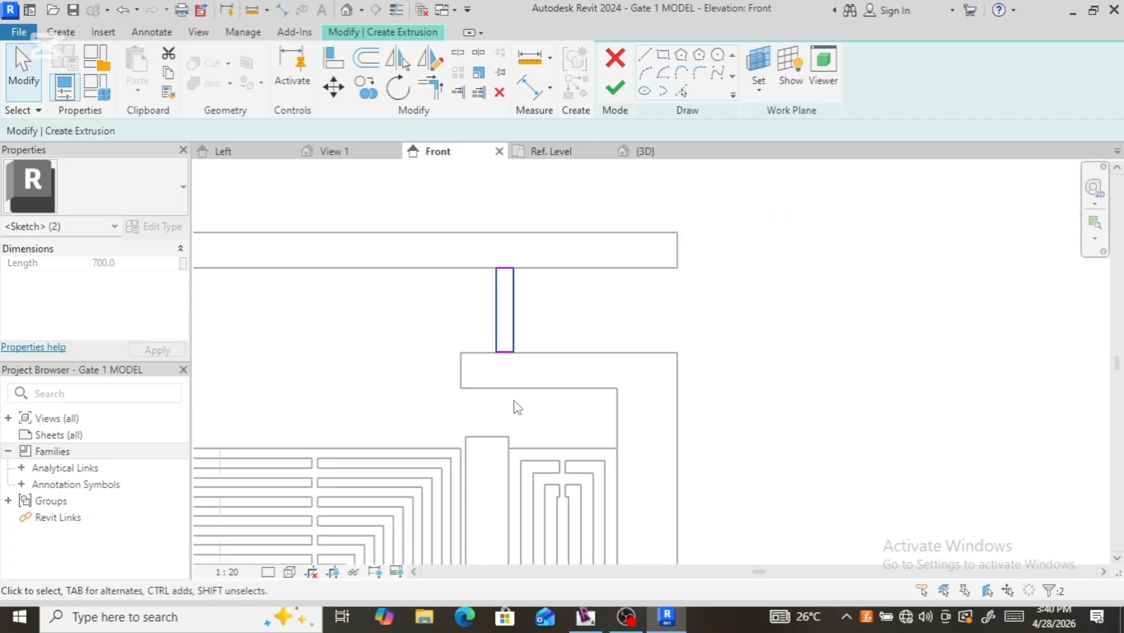
key(Right)
key(Right)
key(Right)
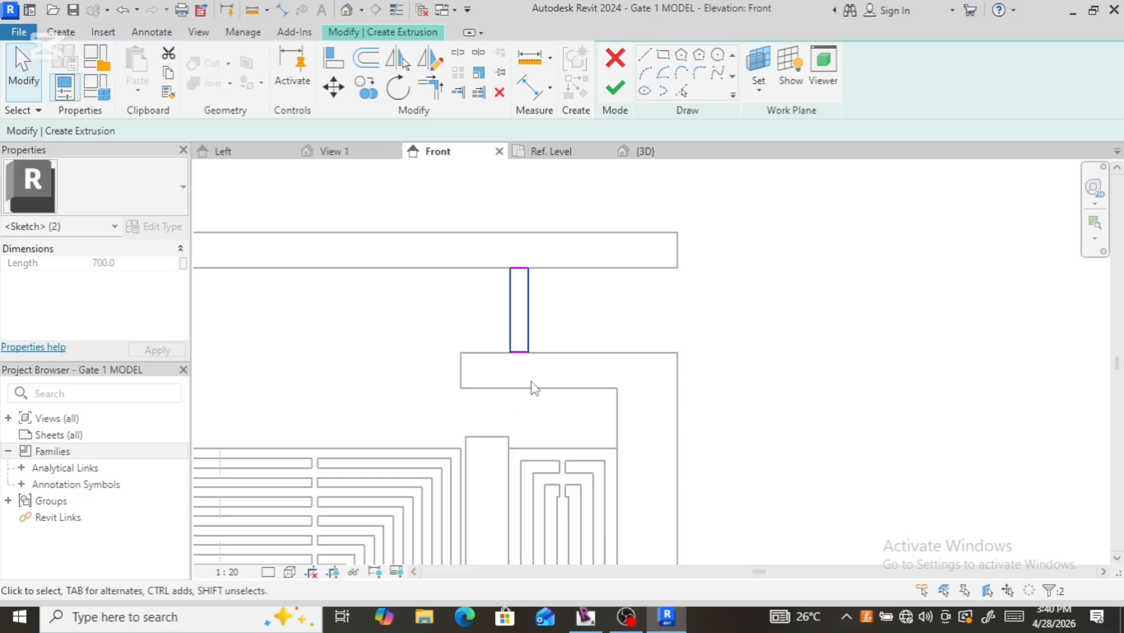
Step: Copy the post's two vertical edges twice toward the outer side column, at a spacing of 500 each
scroll(618, 328, down, 2)
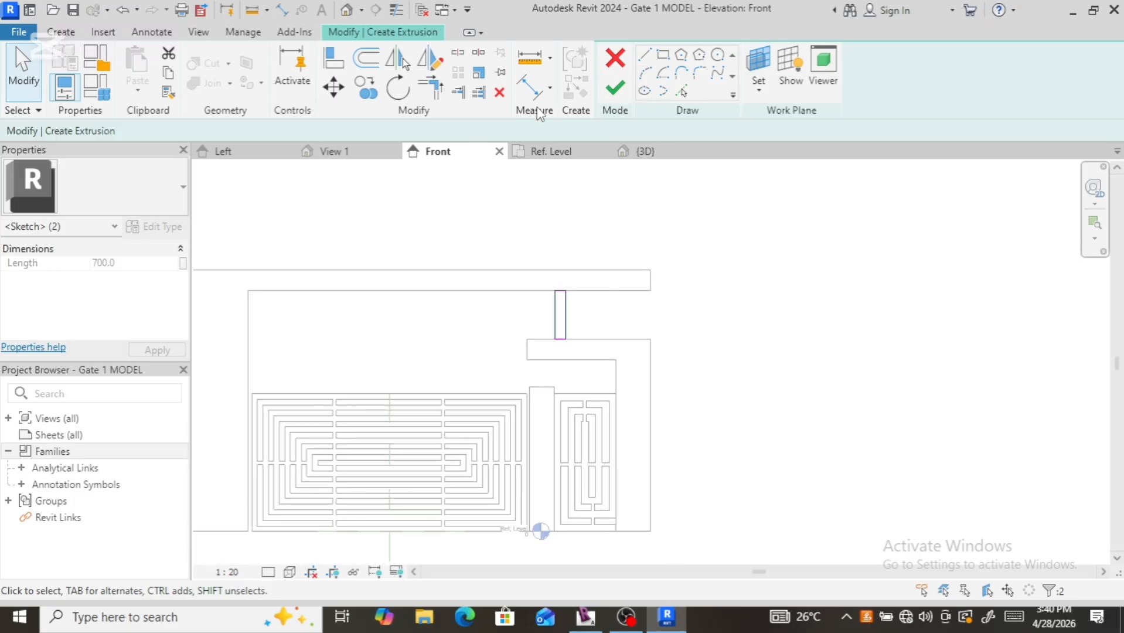
click(365, 97)
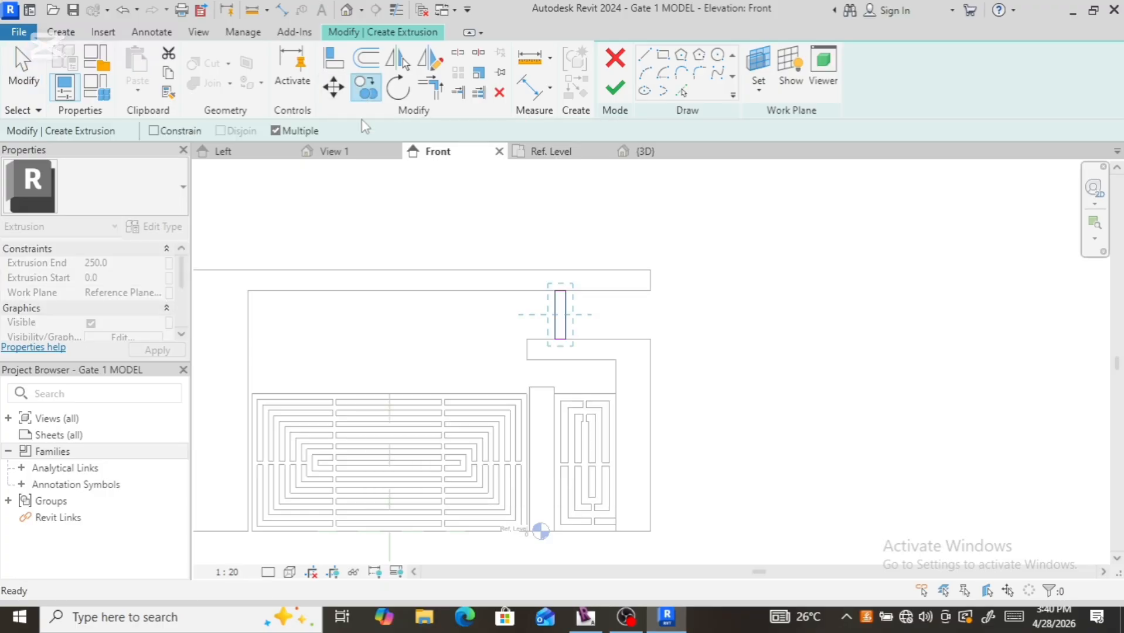
click(568, 317)
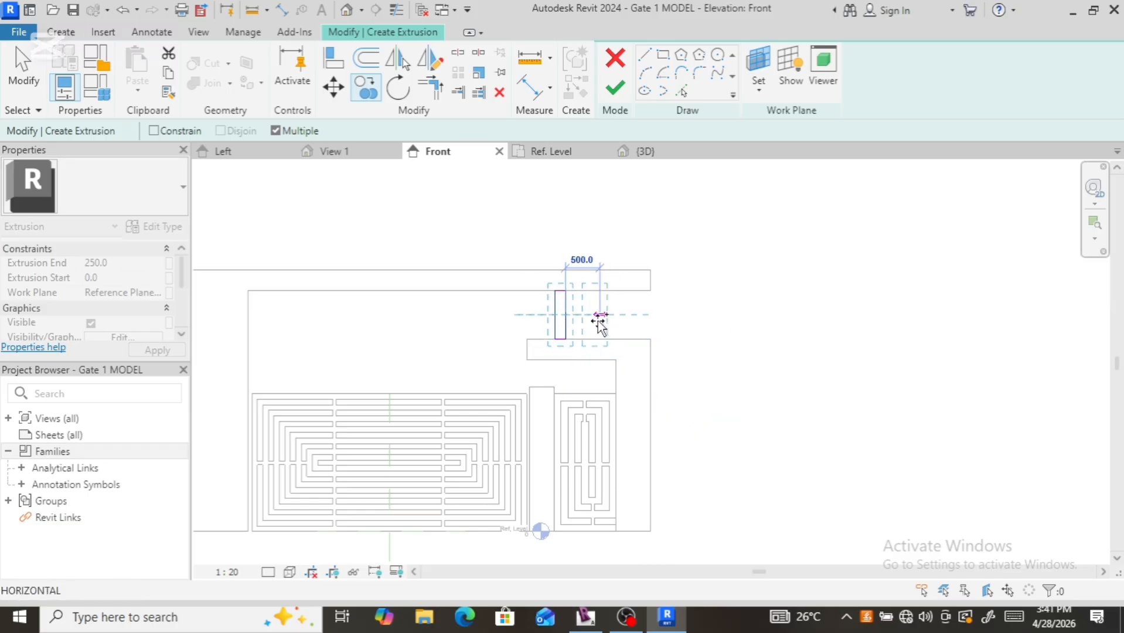
click(598, 315)
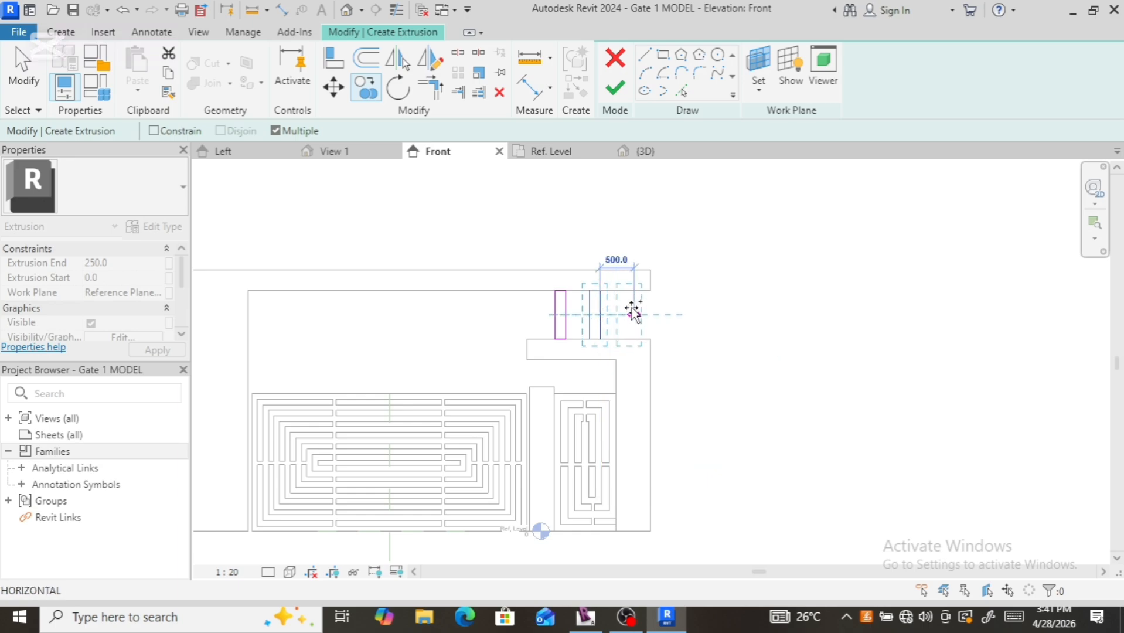
click(633, 311)
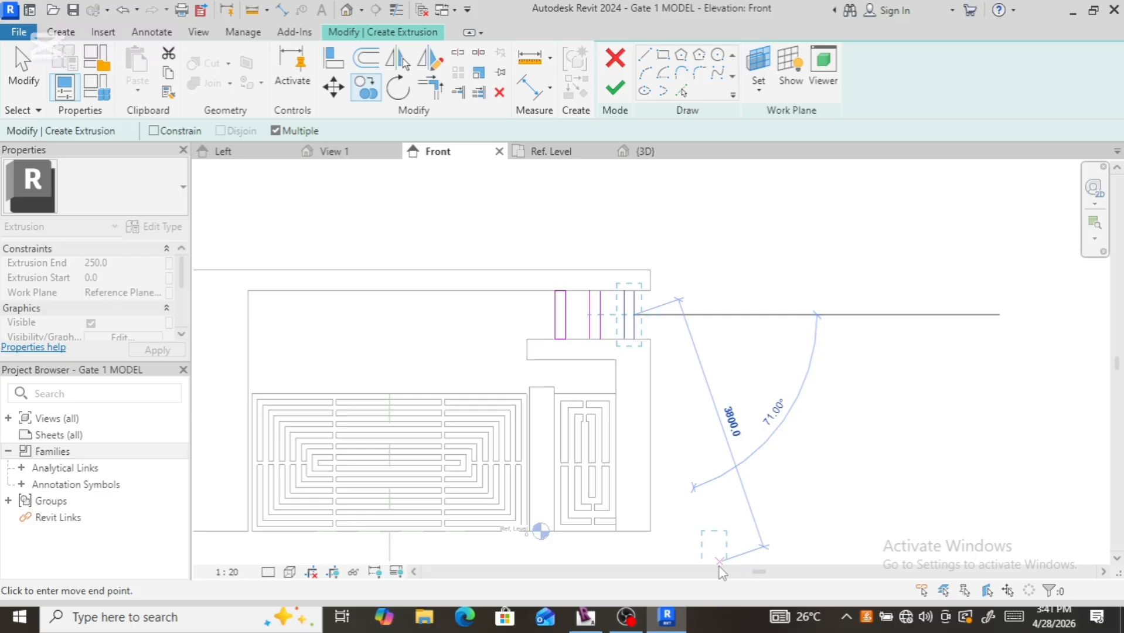
key(Escape)
key(Escape)
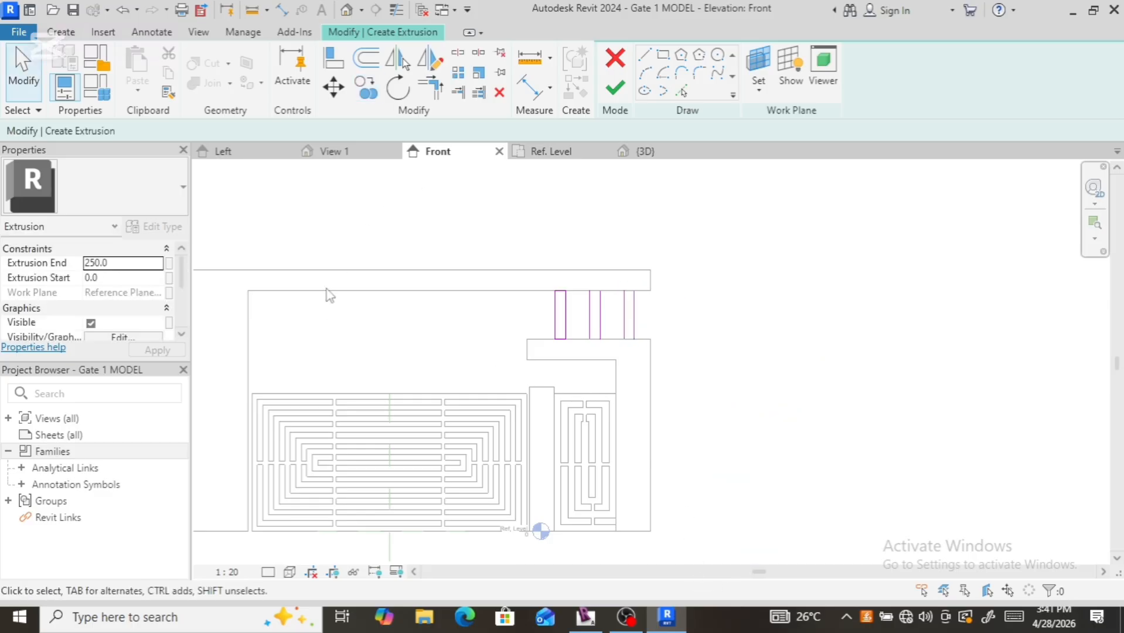
Step: Check the gaps between the three posts and their placement between the lower canopy and the upper beam
scroll(590, 331, up, 3)
click(590, 331)
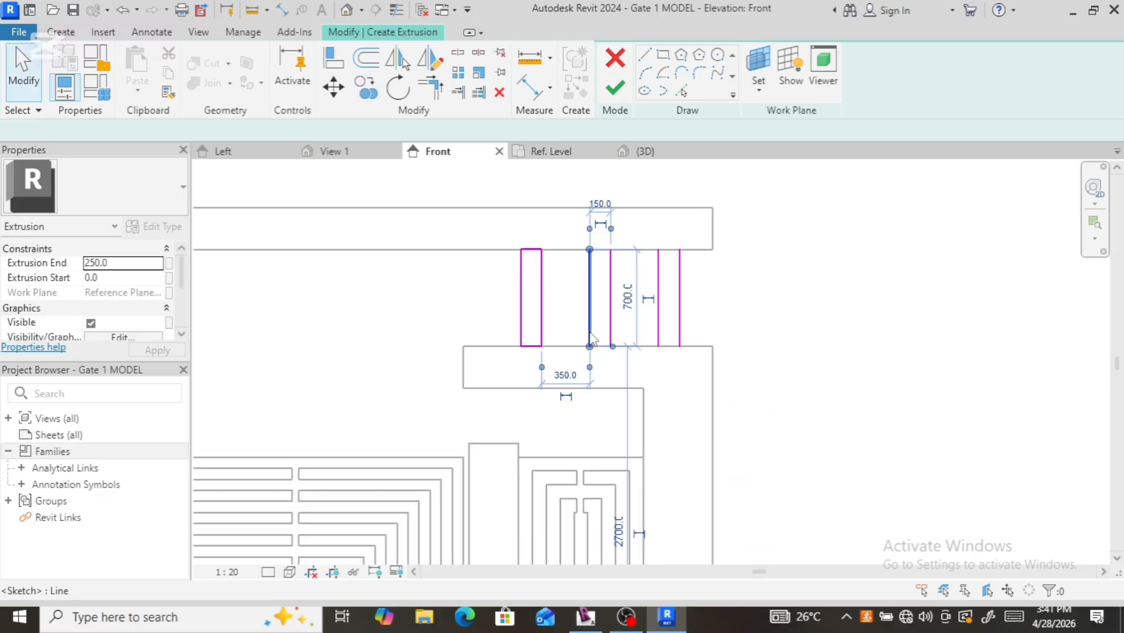
scroll(549, 429, up, 3)
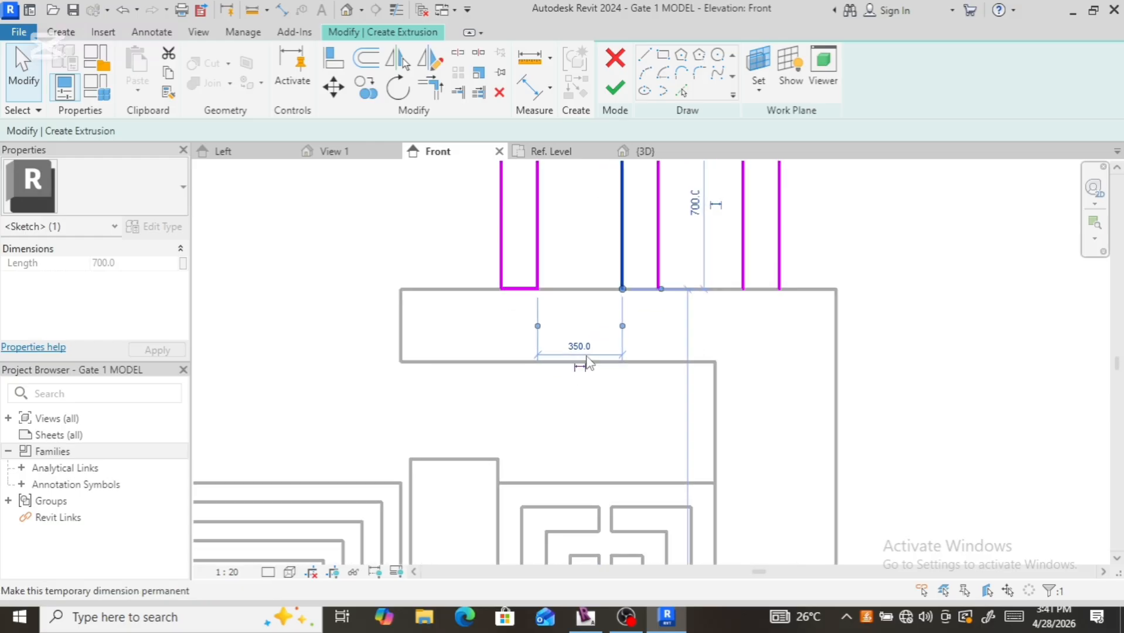
scroll(591, 350, down, 2)
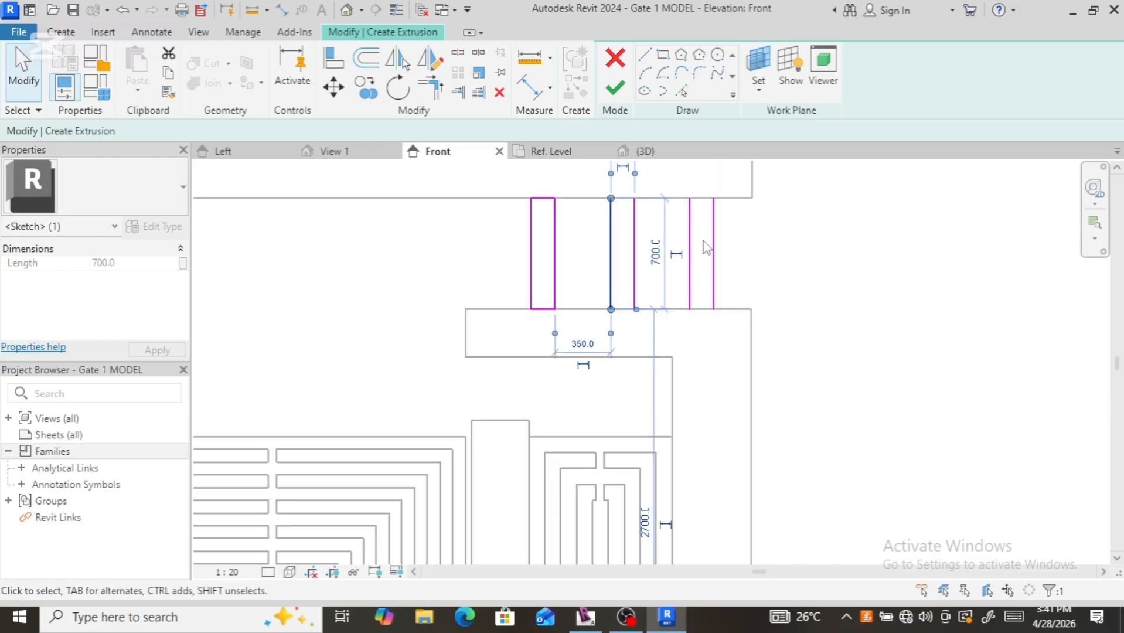
click(692, 285)
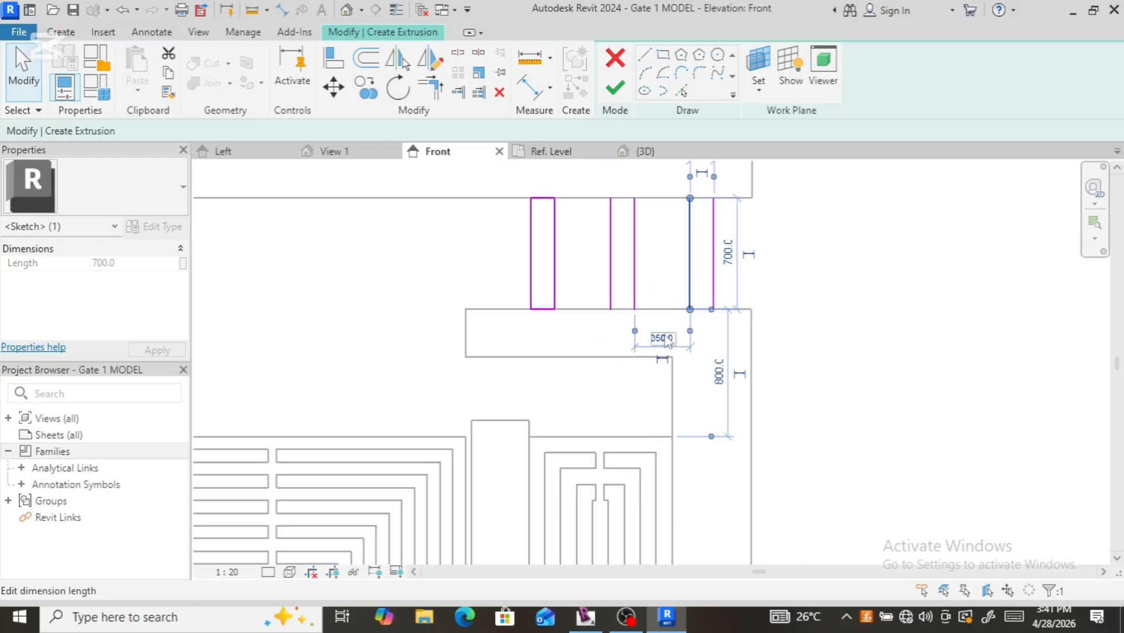
scroll(661, 337, down, 3)
click(767, 360)
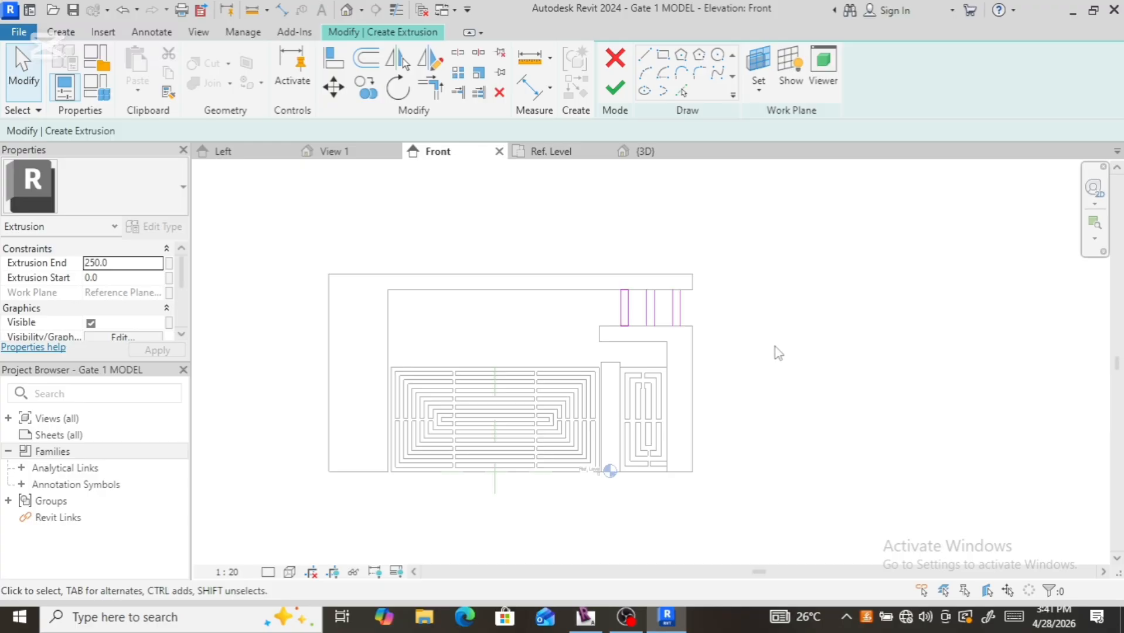
scroll(772, 362, down, 3)
scroll(721, 406, up, 3)
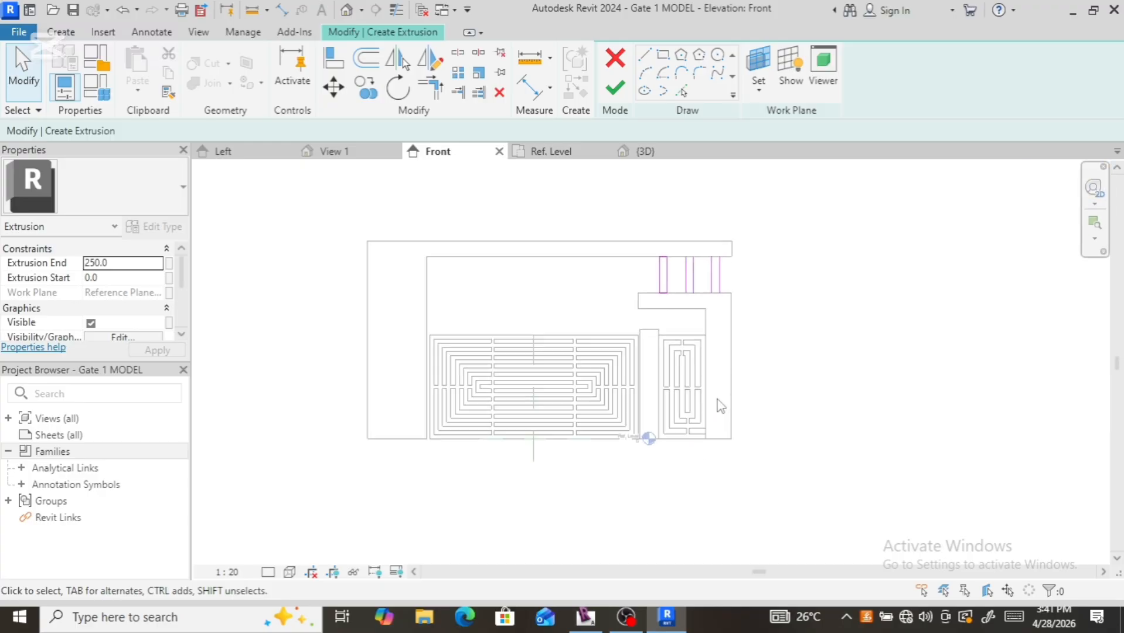
scroll(722, 406, down, 3)
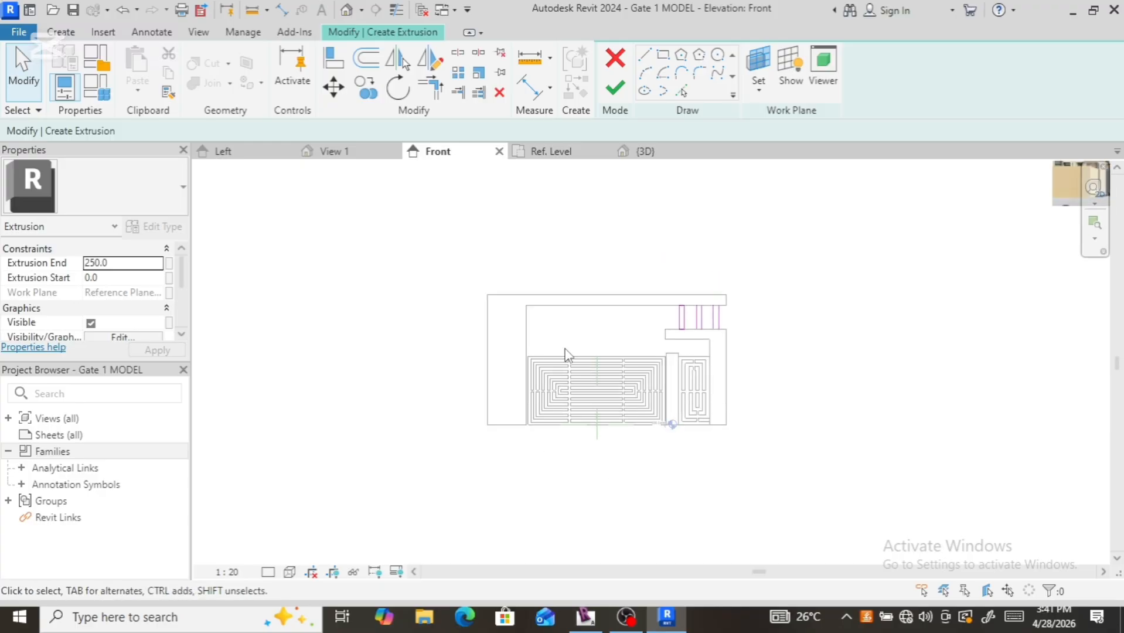
Step: Try to finish the extrusion sketch of the three posts
click(620, 87)
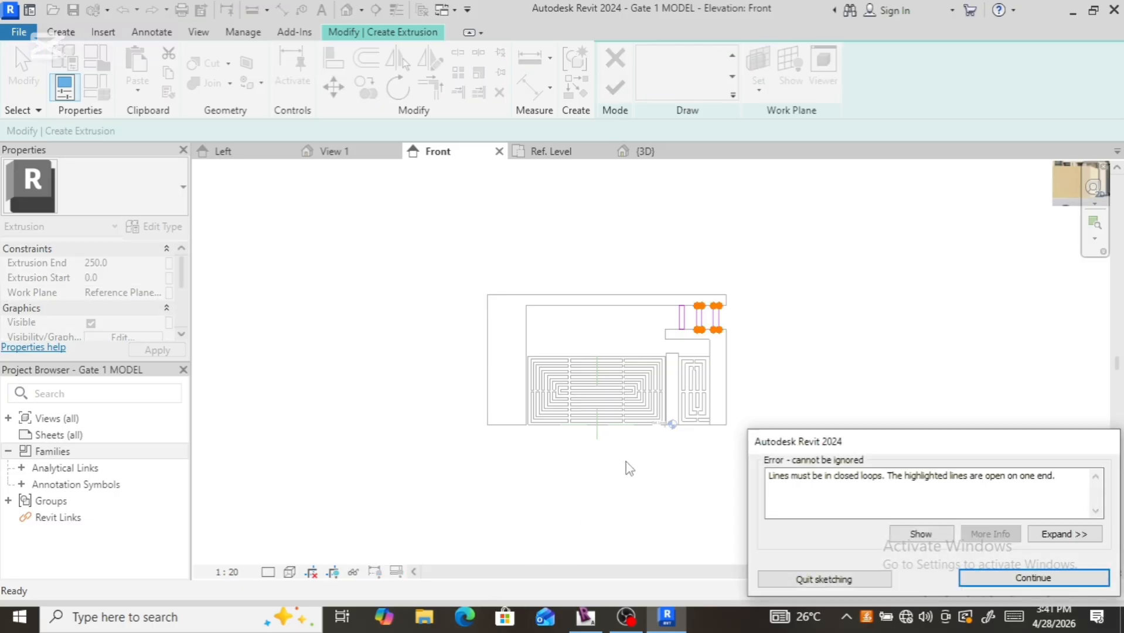
click(996, 578)
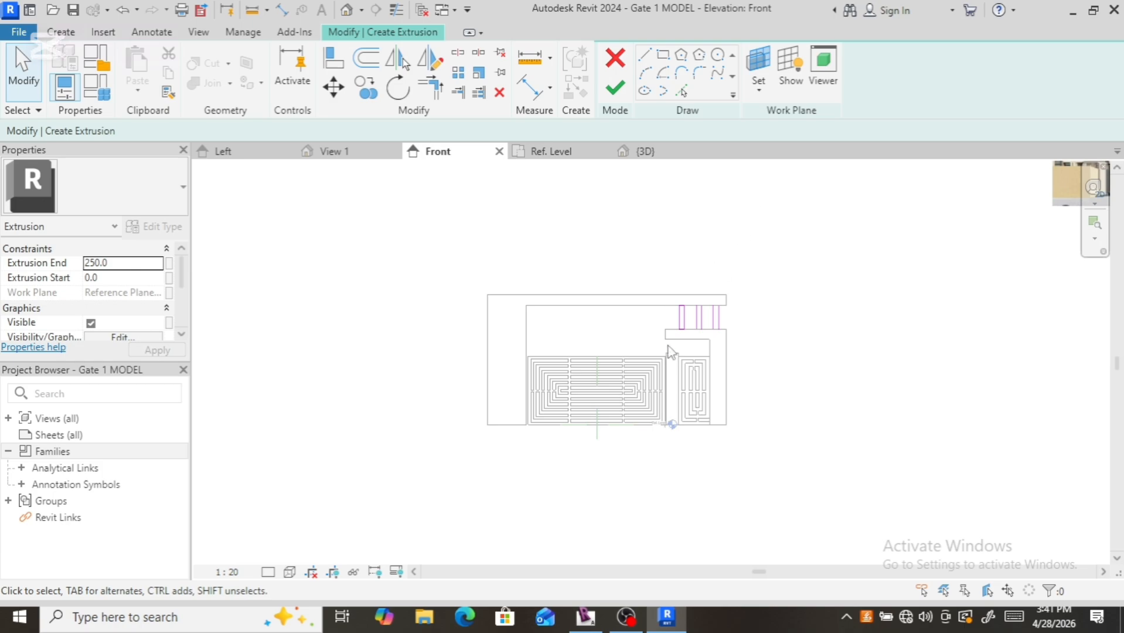
Step: Close the middle post's outline with lines joining its vertical edges along the upper beam and the canopy
scroll(706, 300, up, 6)
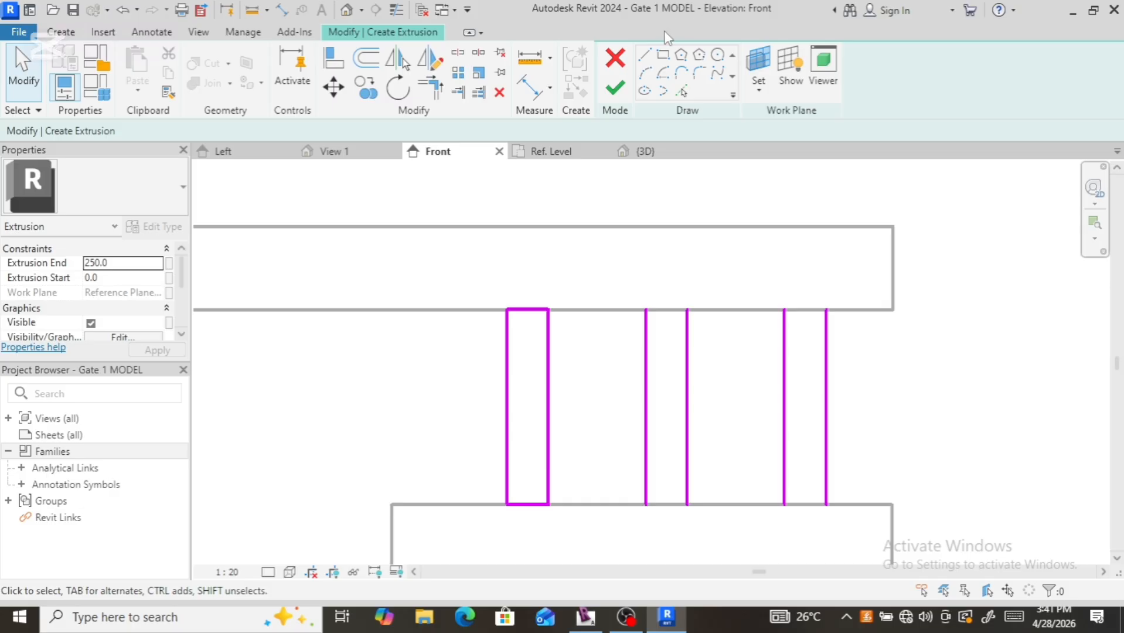
click(644, 56)
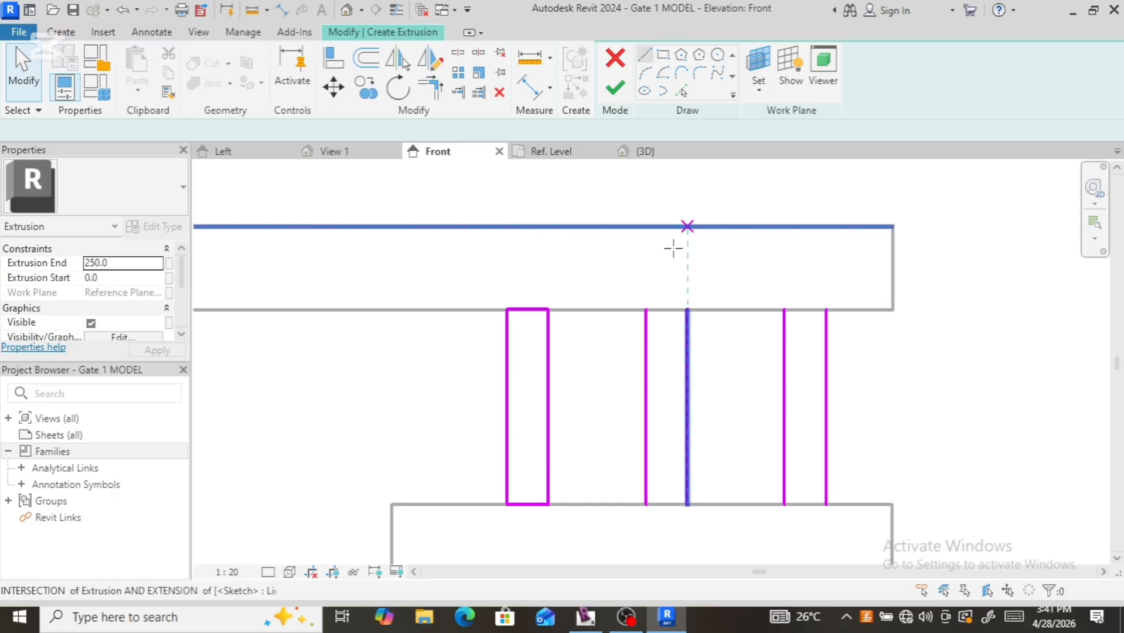
click(645, 309)
click(687, 308)
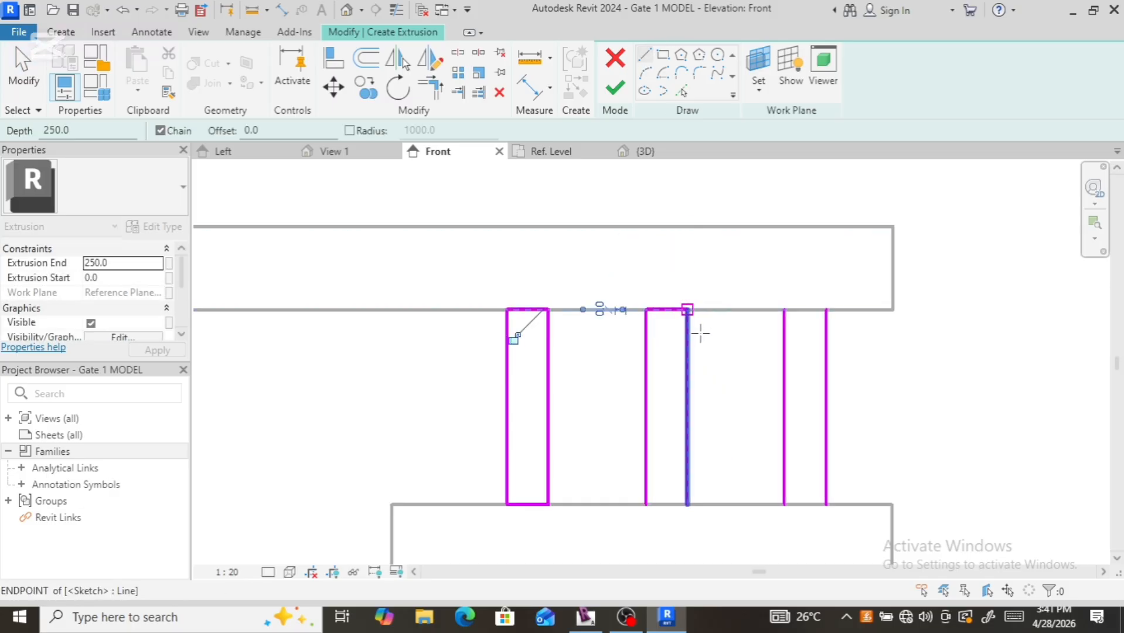
click(687, 504)
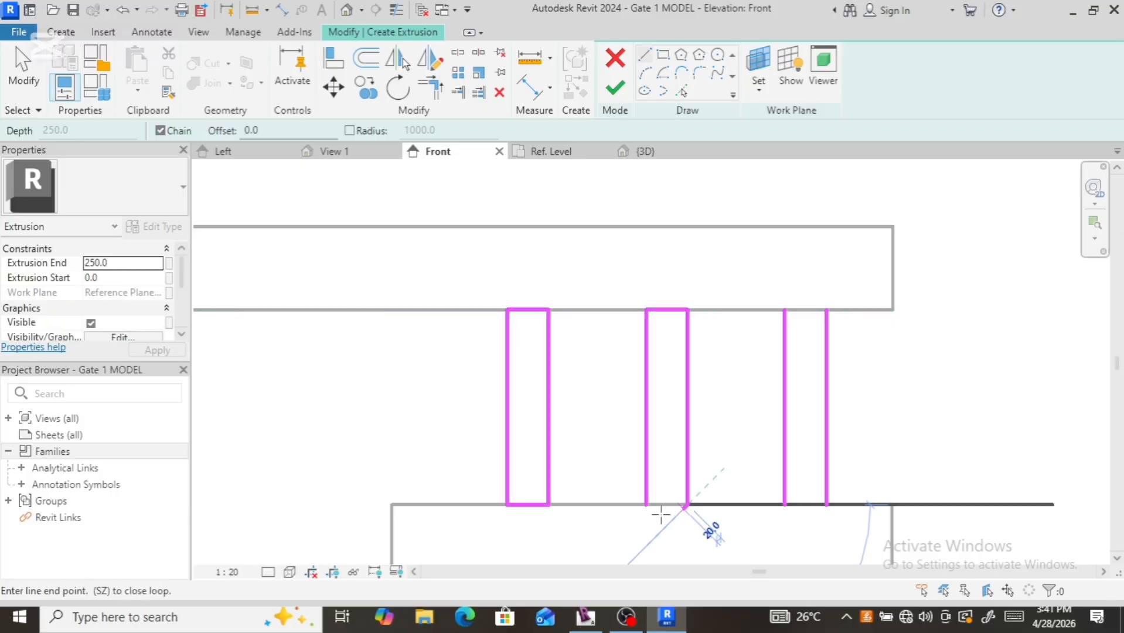
click(646, 504)
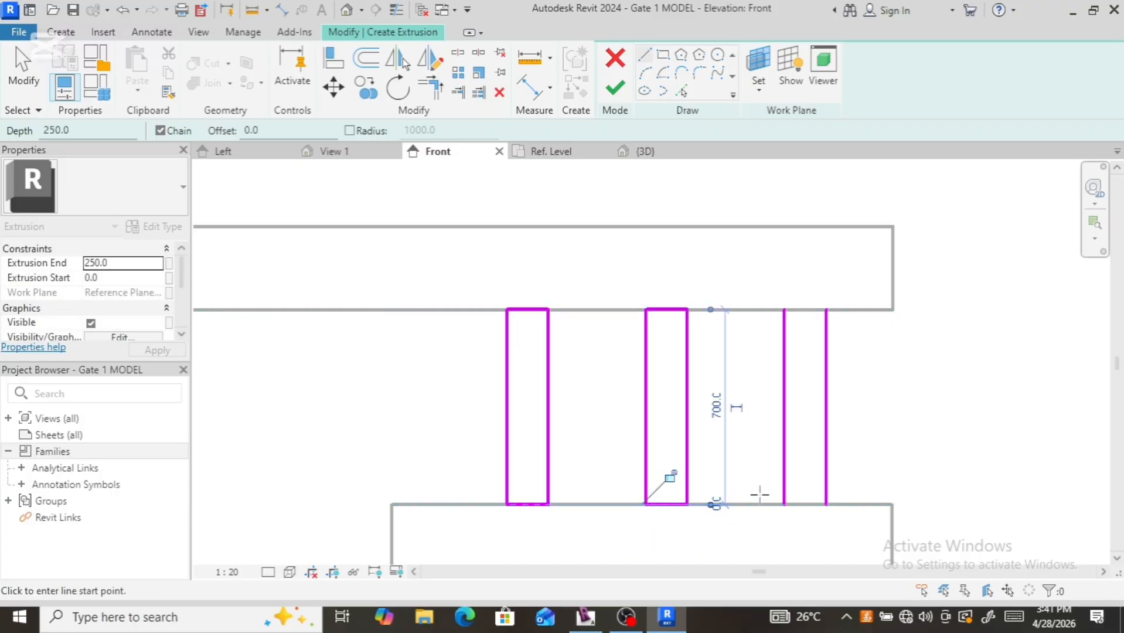
Step: Close the outline of the post nearest the side column with lines across its lower and upper ends
click(786, 505)
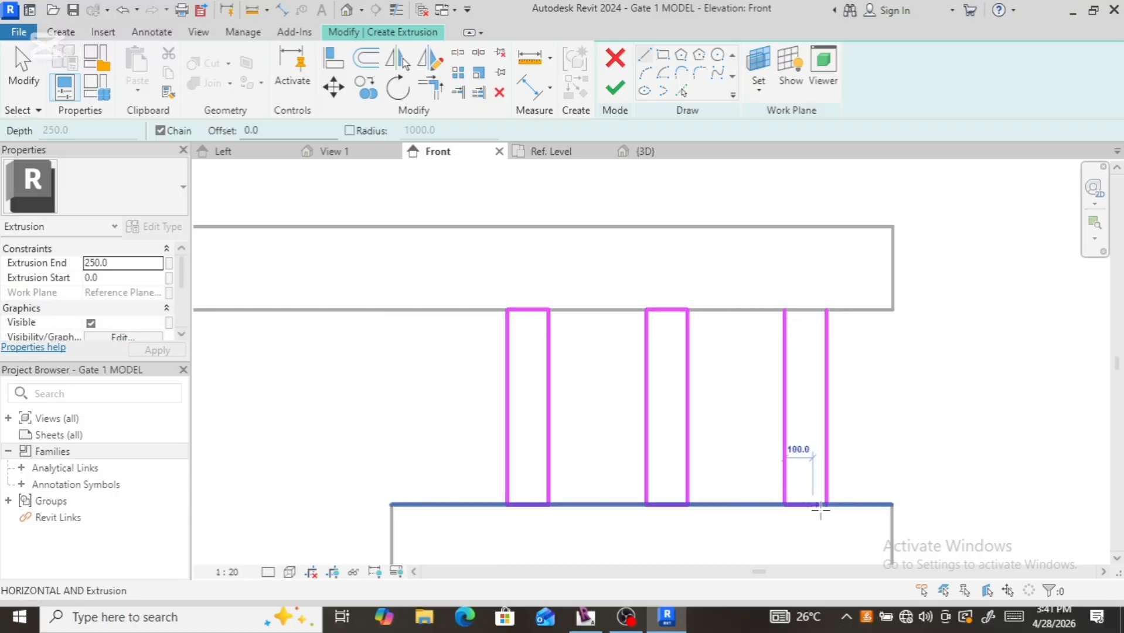
click(826, 504)
key(Escape)
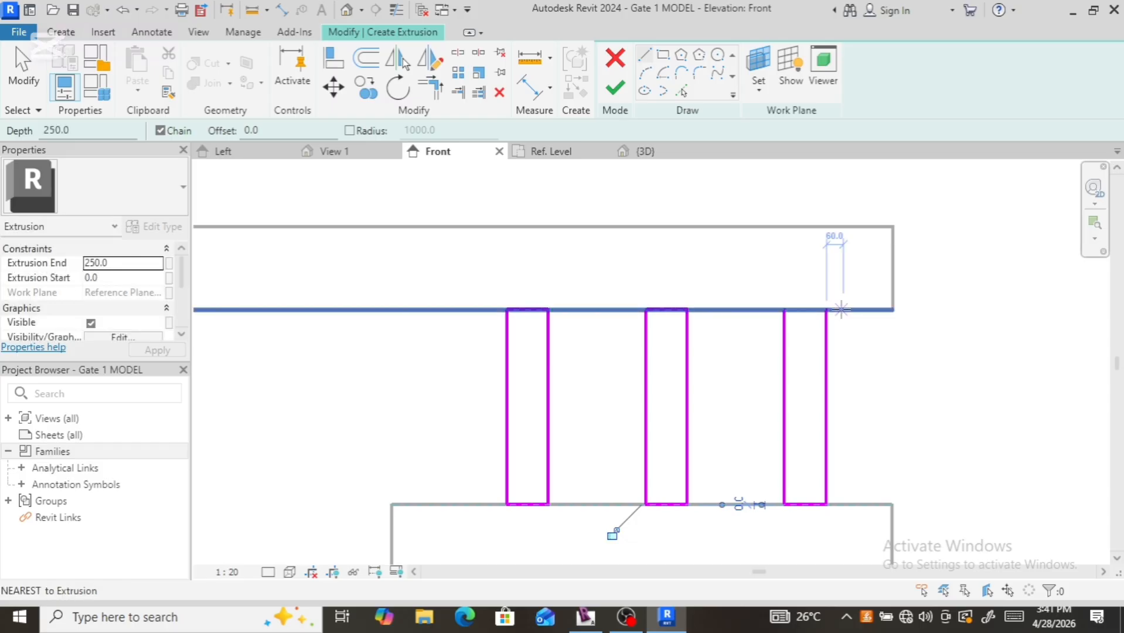
click(827, 309)
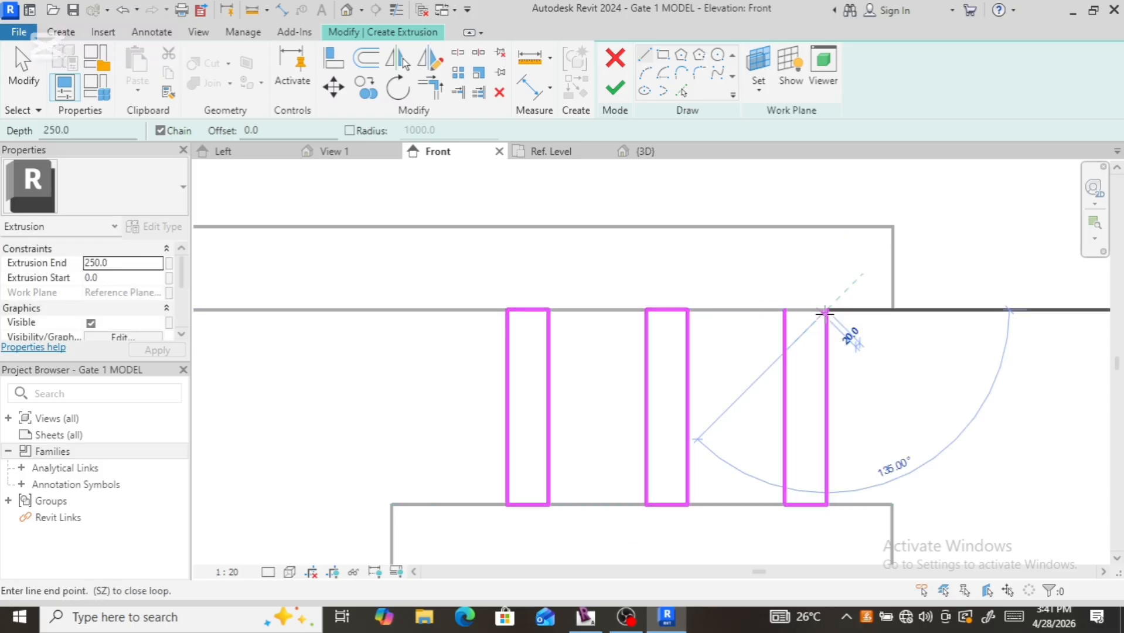
click(786, 310)
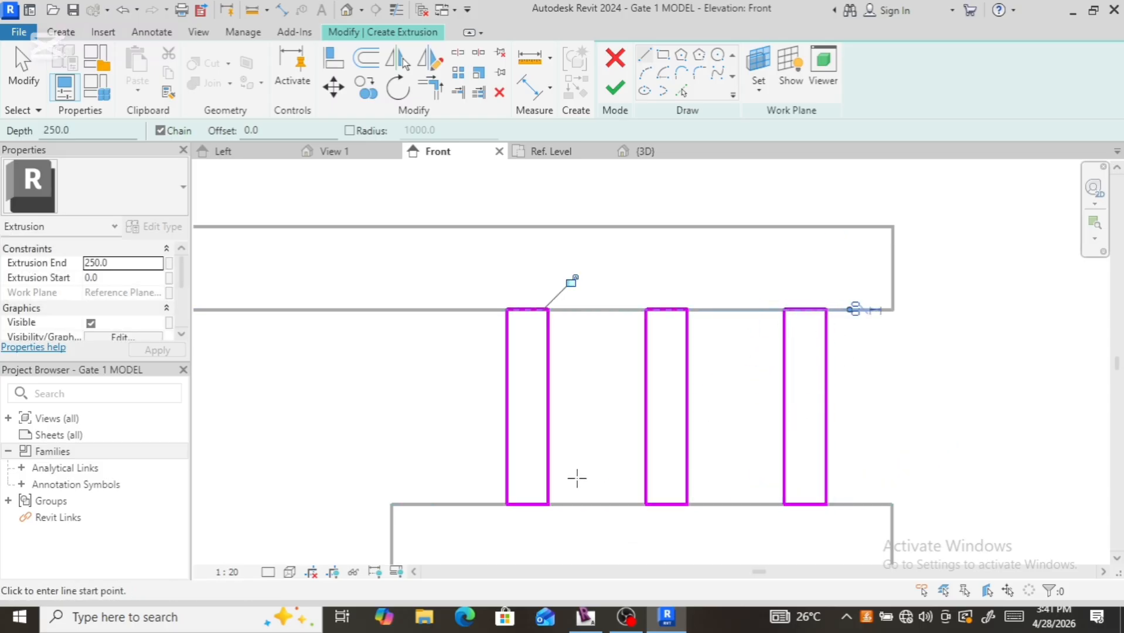
Step: Finish the extrusion sketch of the three posts between the canopy and the upper beam, and clear the selection
click(621, 91)
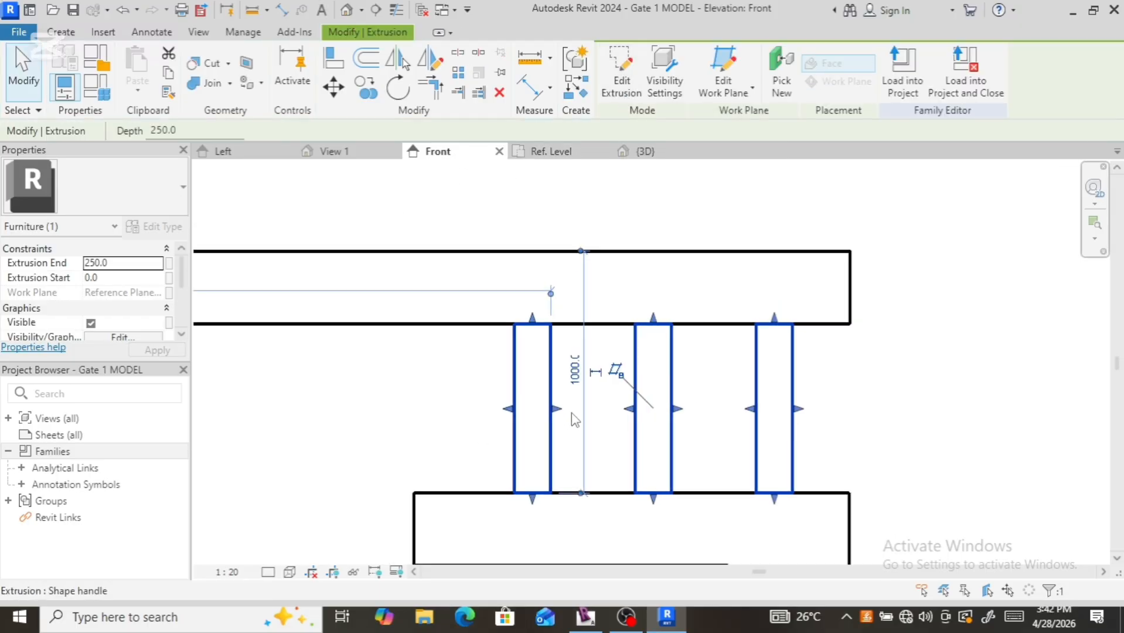
scroll(577, 417, down, 5)
click(743, 295)
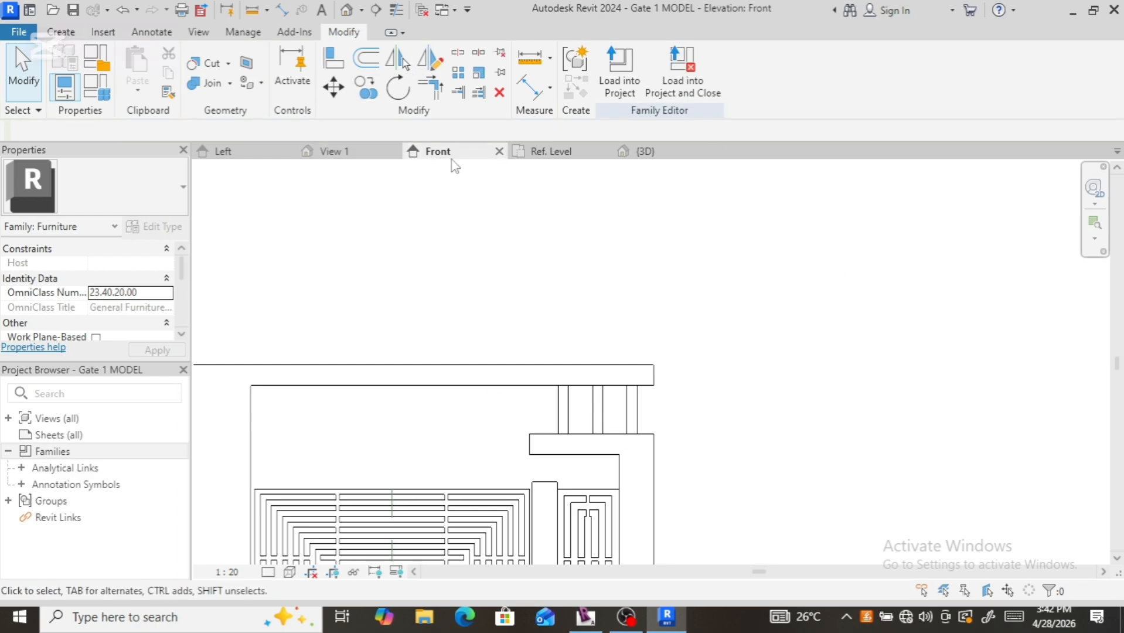
Step: Examine the three posts and the whole gate in the 3D view, from the front, at an angle and close up
scroll(760, 320, down, 2)
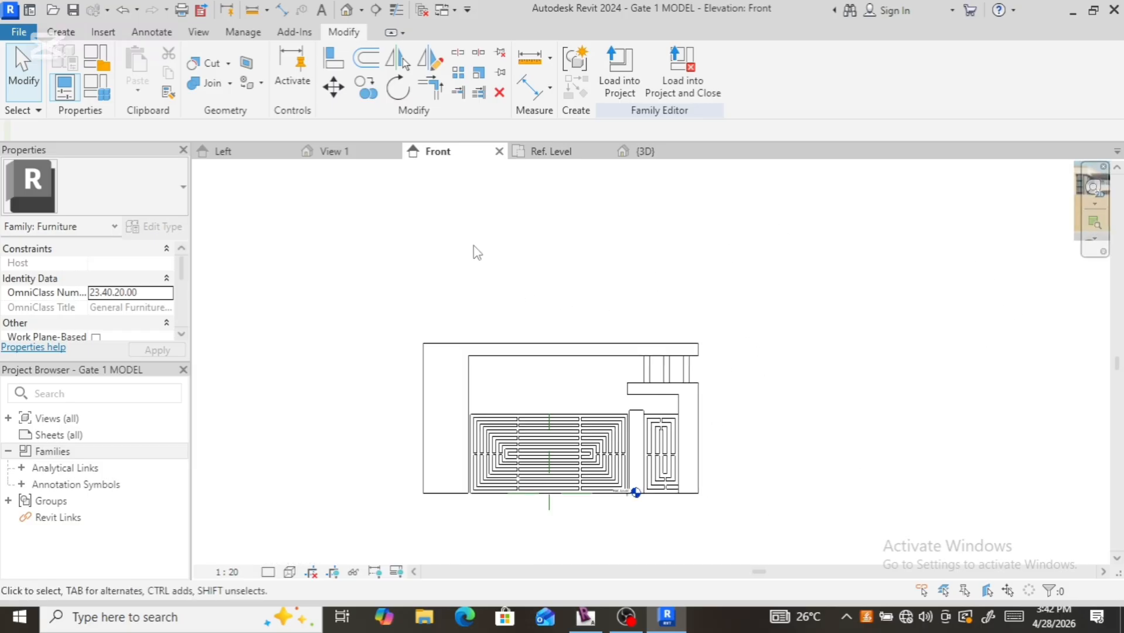
click(645, 151)
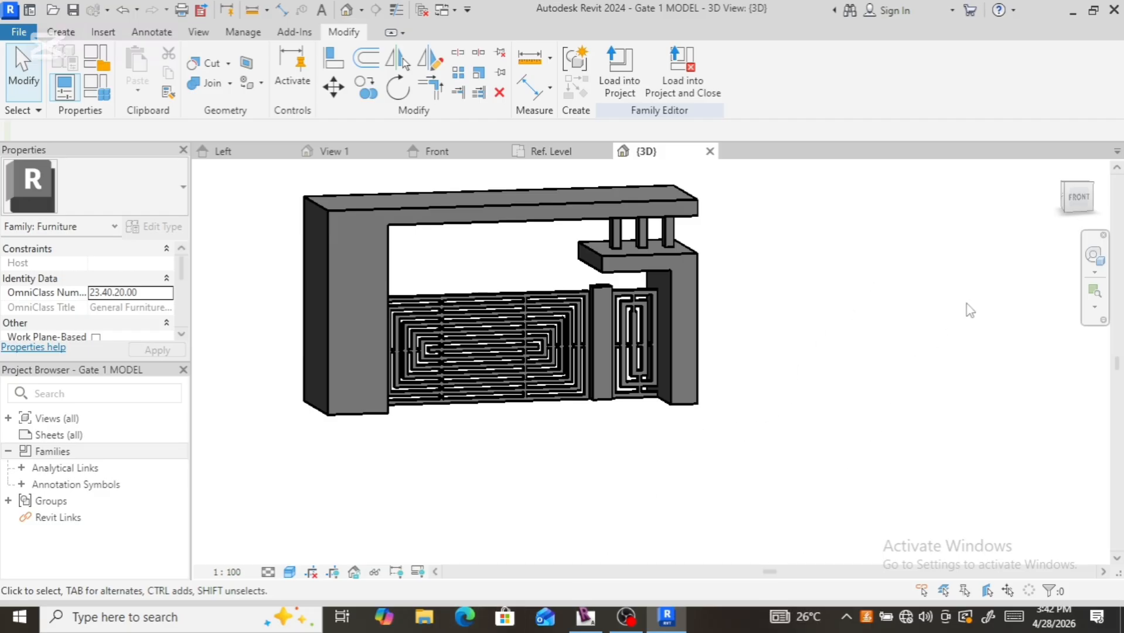
click(1067, 201)
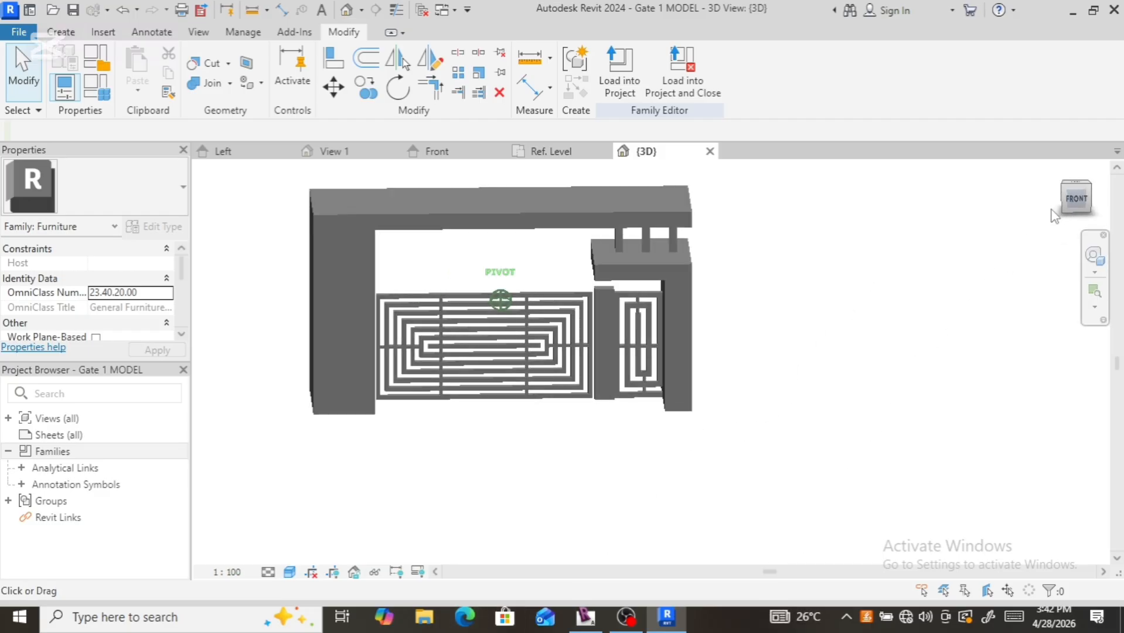
mouse_move(991, 233)
shift+middle_down()
mouse_move(956, 171)
mouse_move(821, 362)
mouse_move(836, 251)
mouse_move(861, 201)
mouse_move(928, 197)
mouse_move(956, 218)
mouse_move(961, 243)
mouse_move(986, 211)
mouse_move(999, 225)
mouse_move(1036, 225)
shift+middle_up()
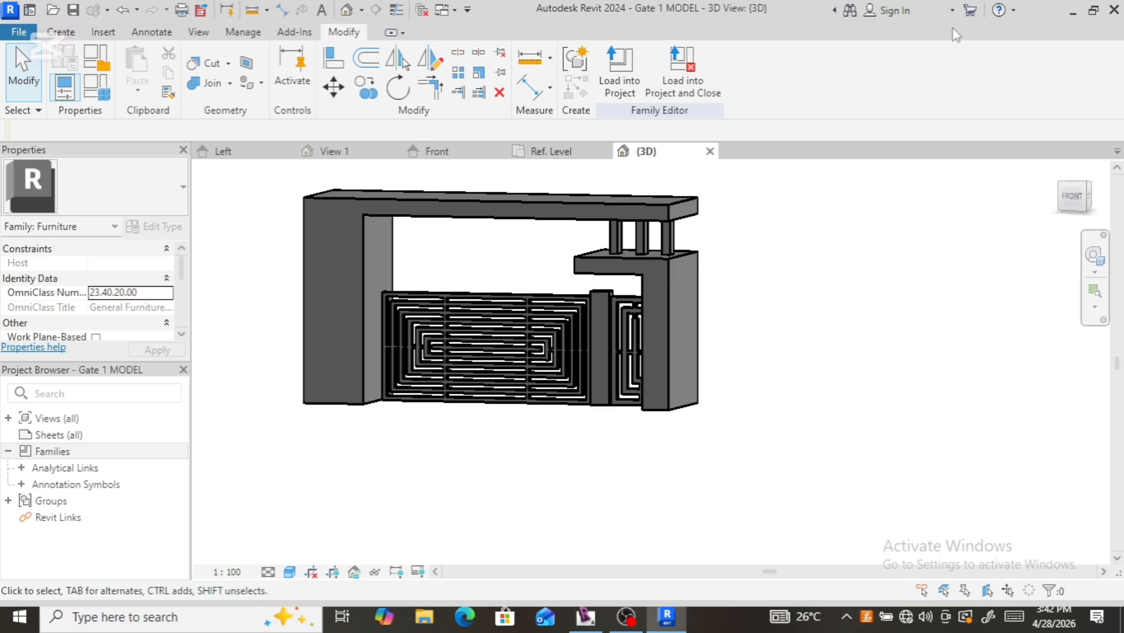
scroll(663, 224, up, 4)
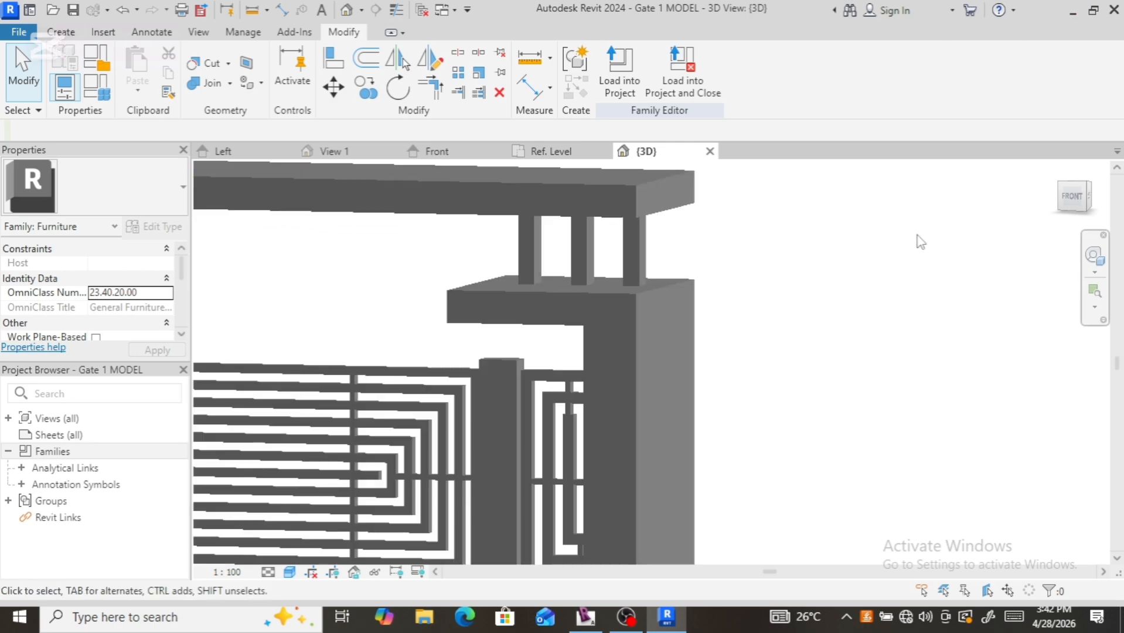
scroll(918, 236, down, 3)
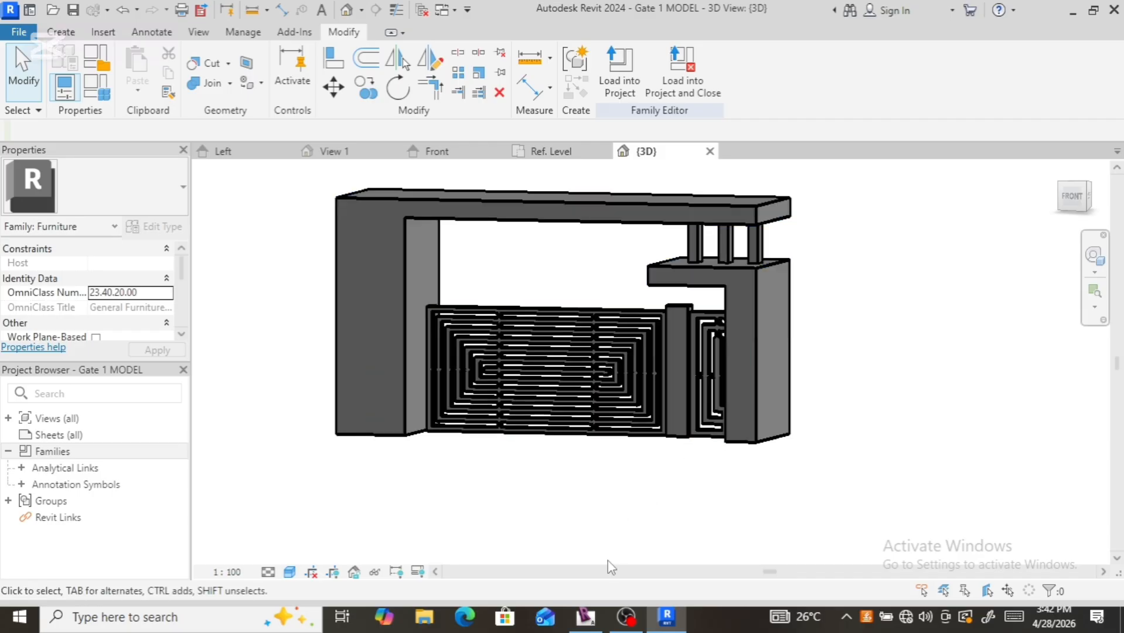
scroll(609, 566, down, 2)
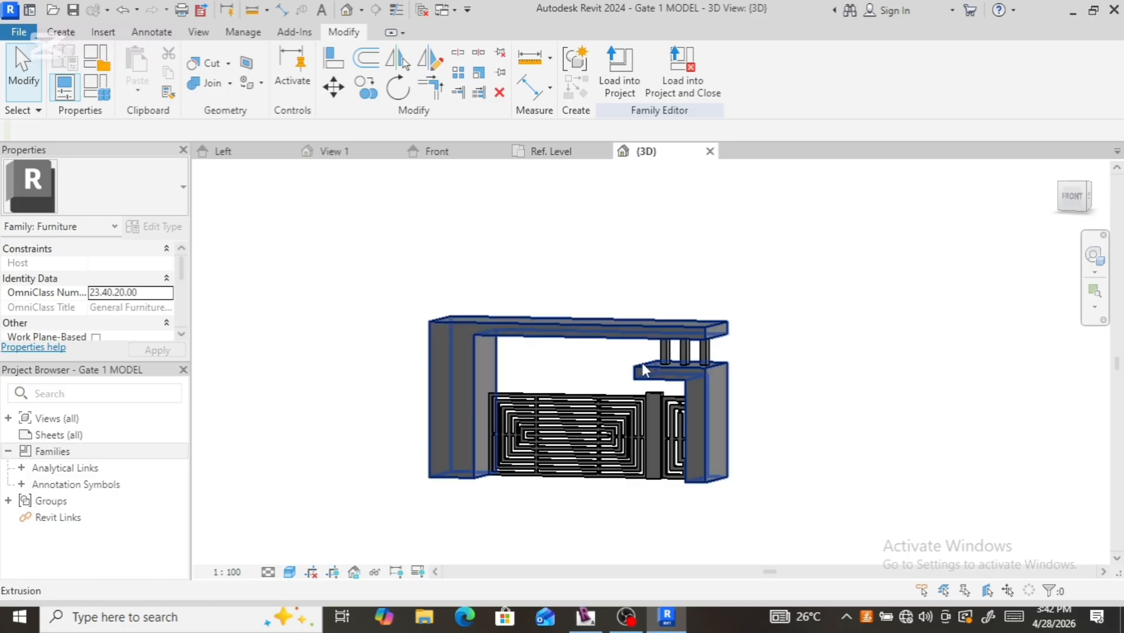
scroll(652, 365, up, 5)
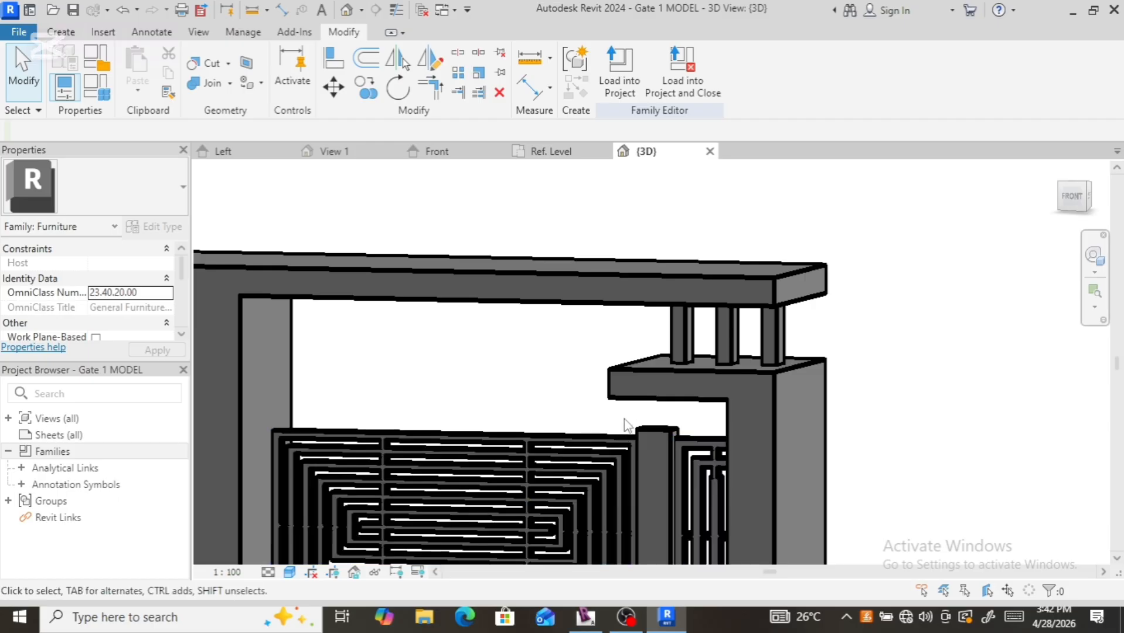
scroll(625, 419, down, 3)
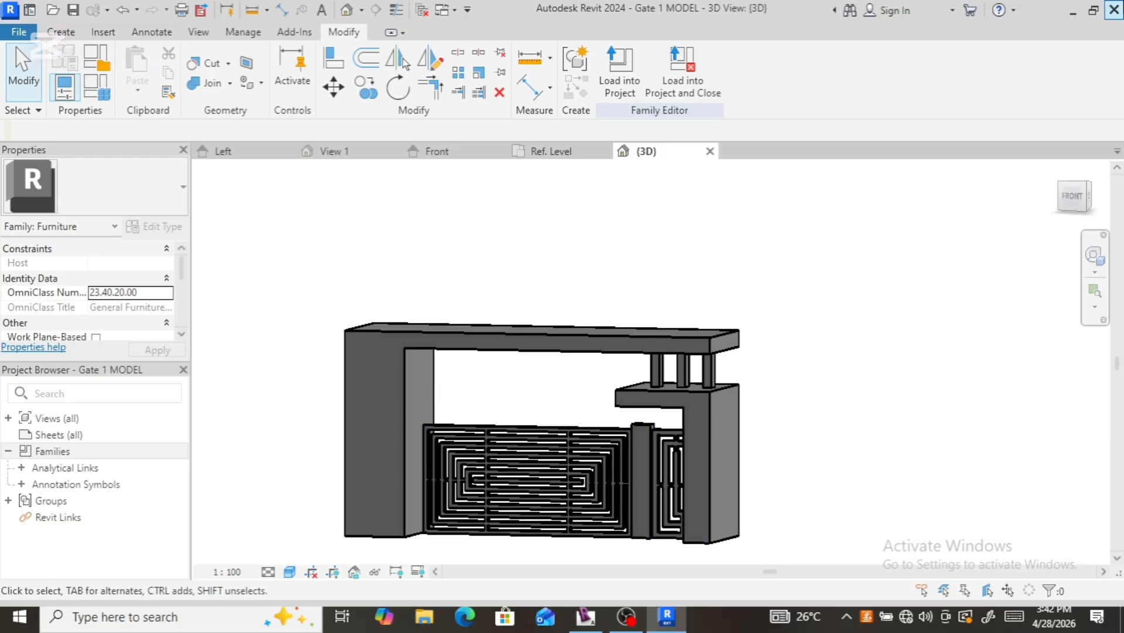
Step: Set a new work plane in the Front elevation by picking a plane on the face of the wide column
click(444, 154)
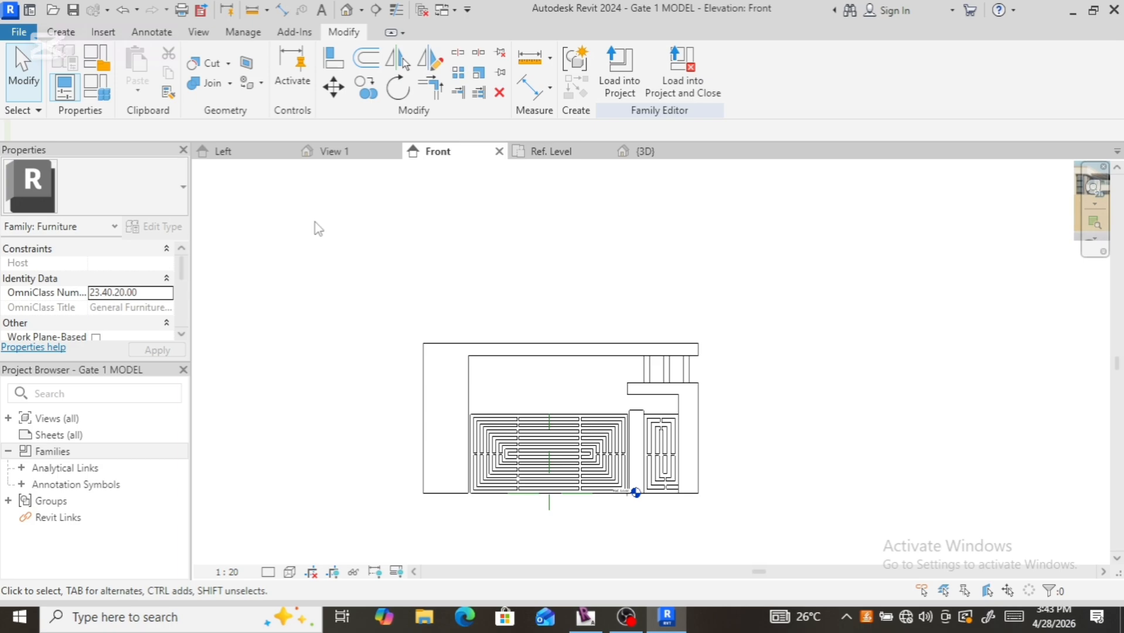
click(61, 33)
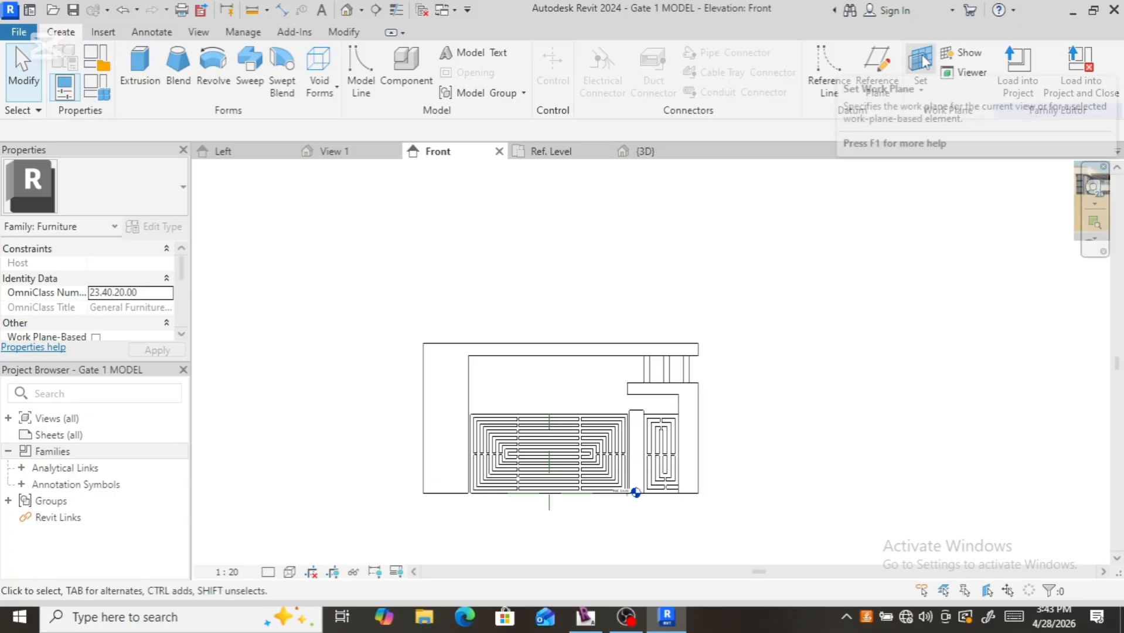
click(922, 76)
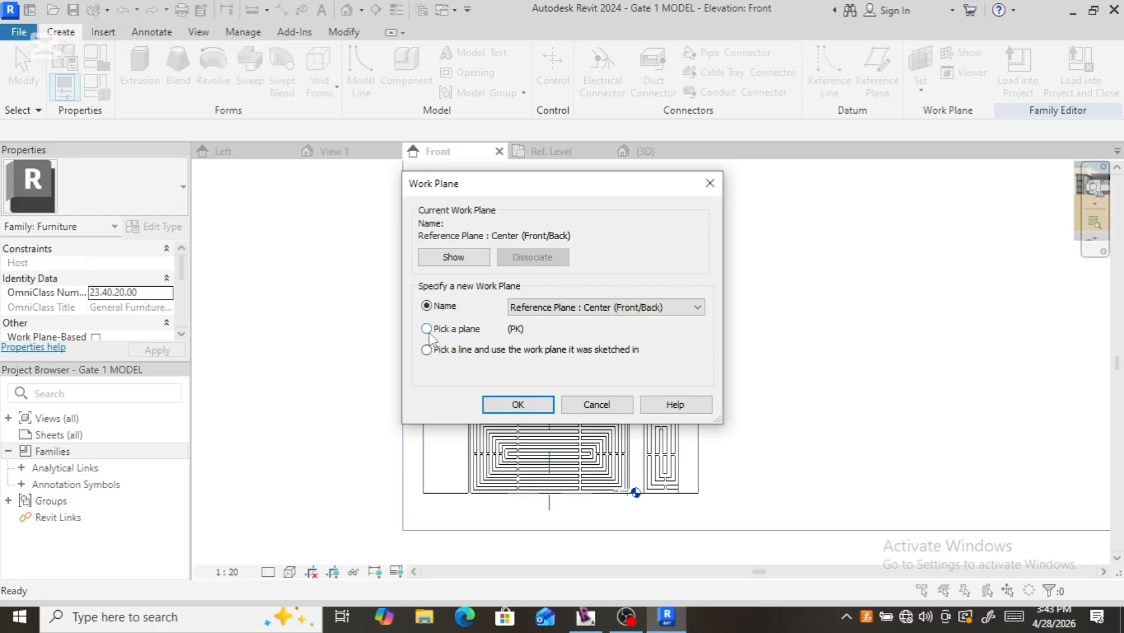
click(510, 404)
click(431, 474)
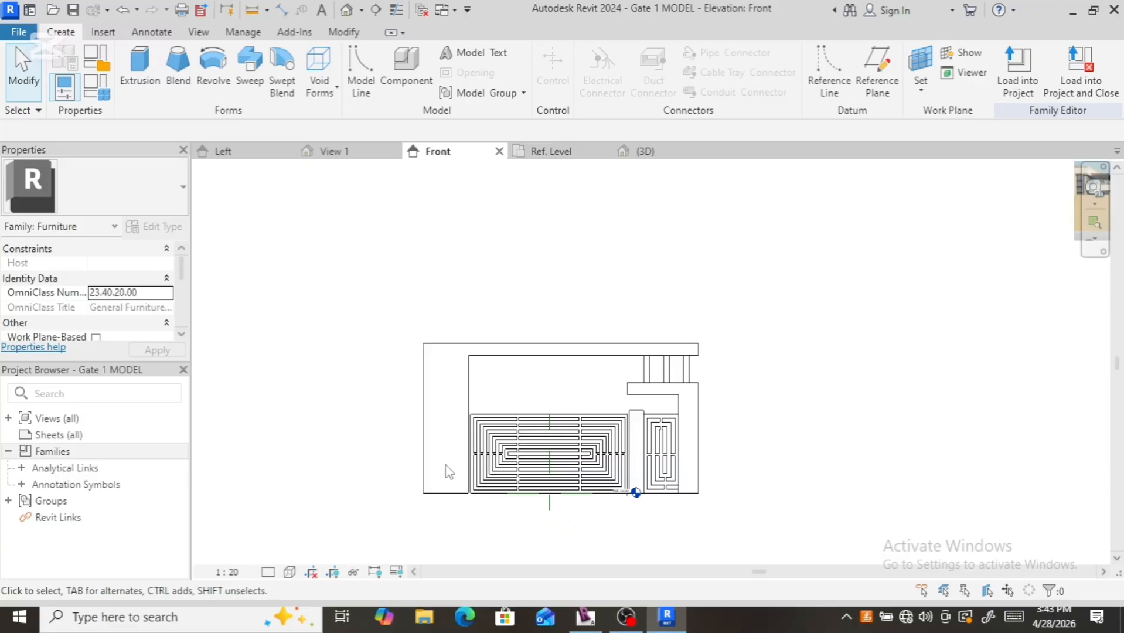